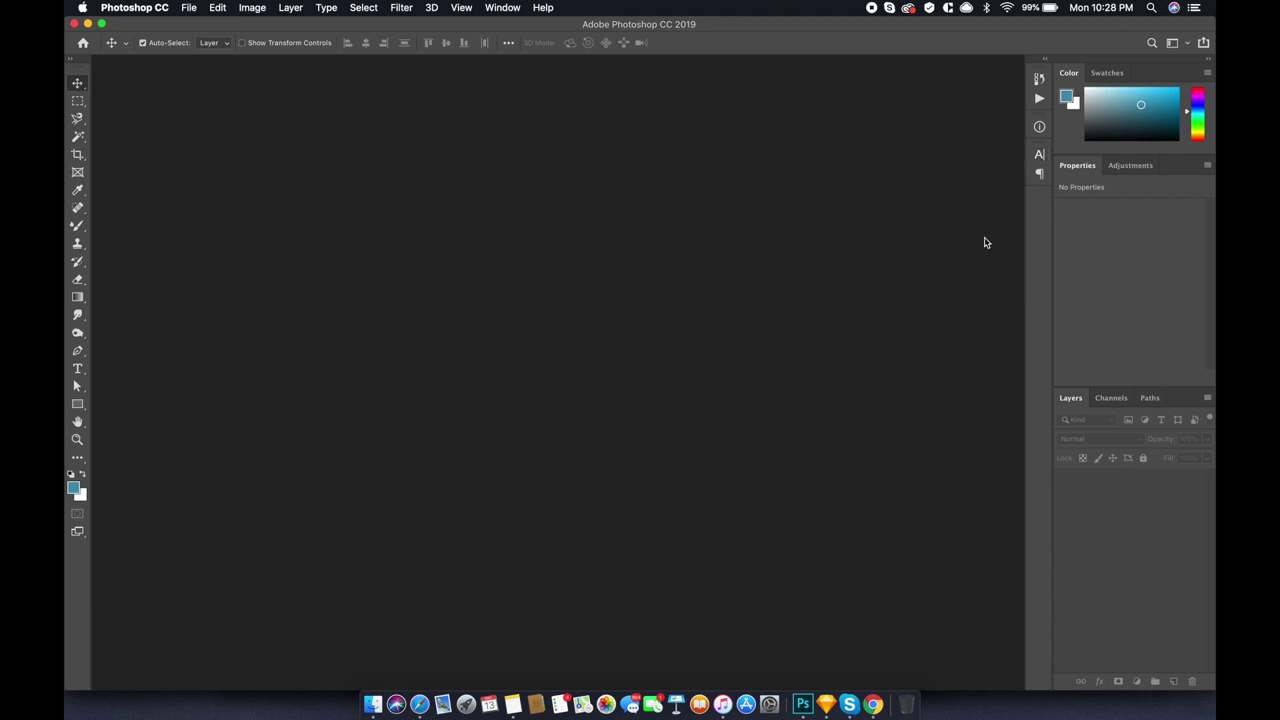
# Drag the kingfisher JPEG from Finder into Photoshop to open it as a new document
pyautogui.click(372, 704)
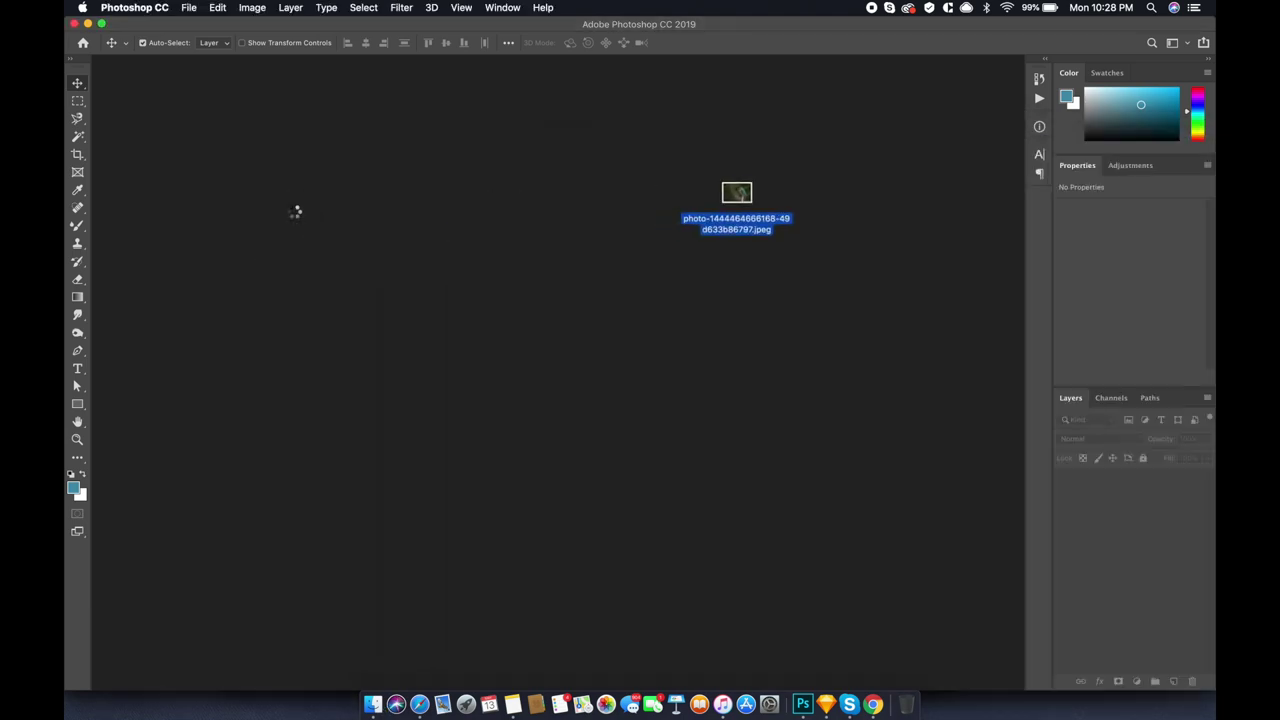
pyautogui.moveTo(397, 170); pyautogui.dragTo(714, 200)
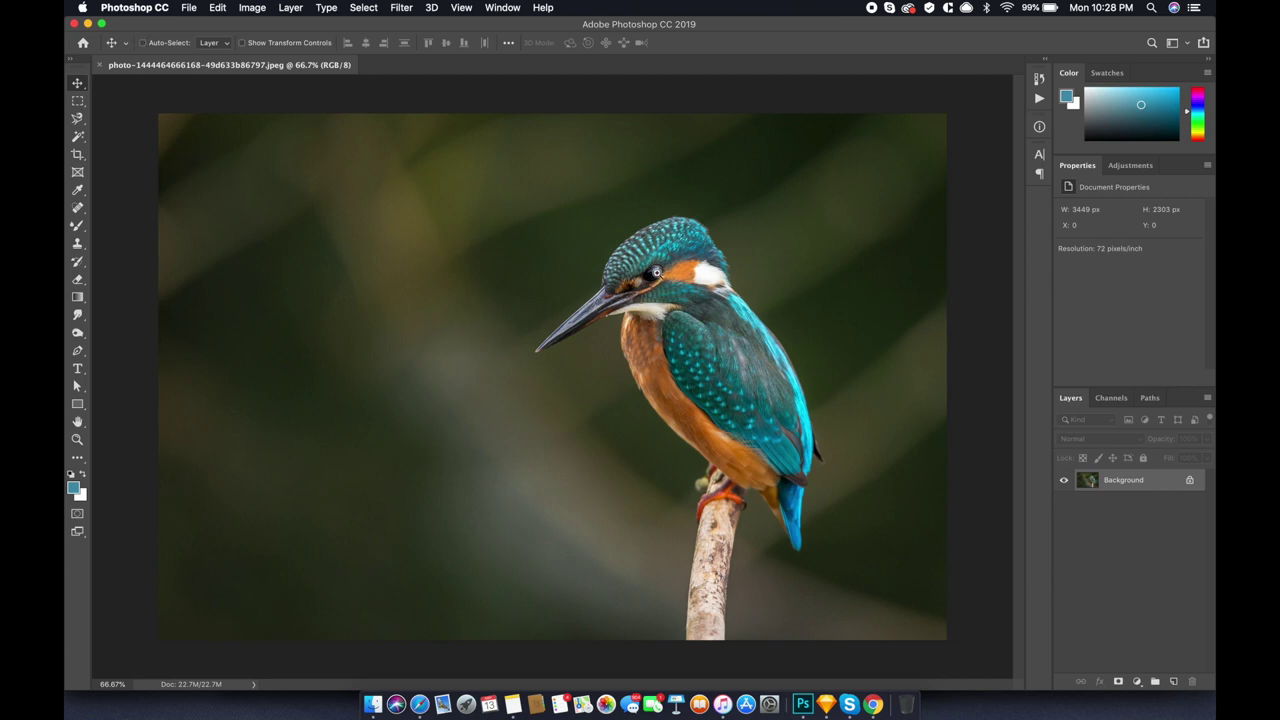
pyautogui.scroll(3, 700, 275)
pyautogui.scroll(3, 722, 305)
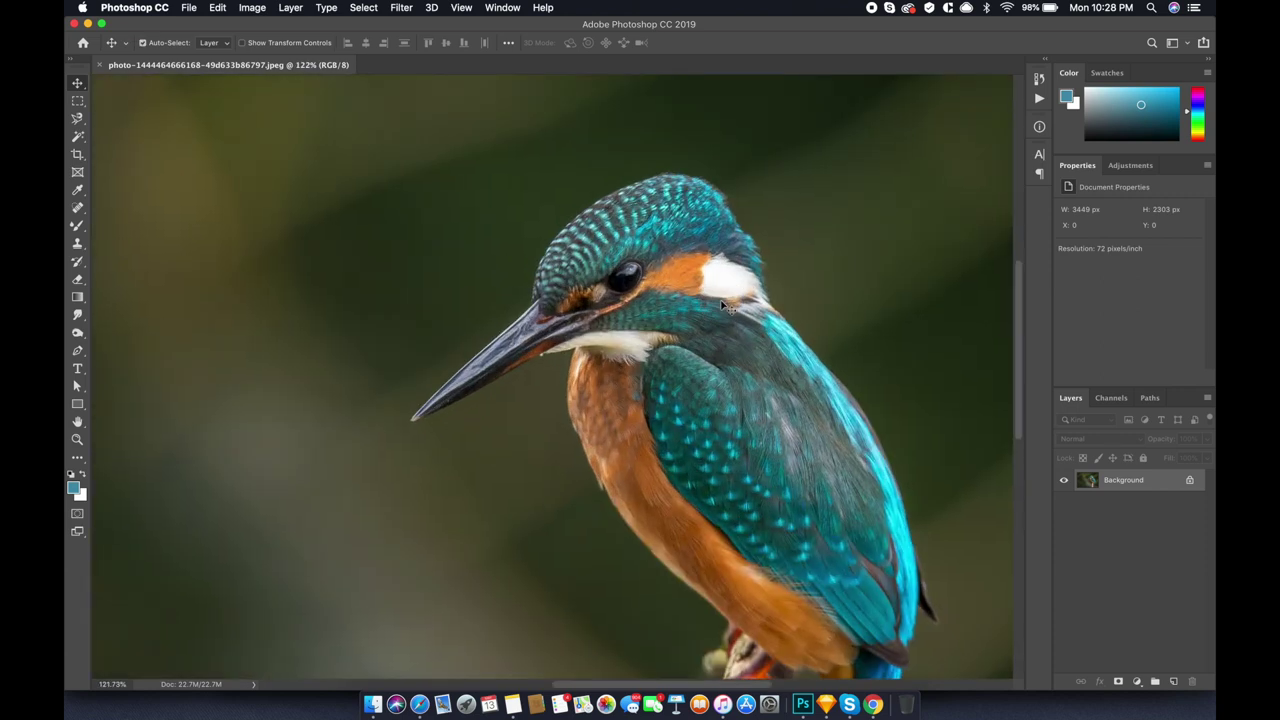
pyautogui.scroll(-2, 722, 305)
pyautogui.scroll(-3, 690, 300)
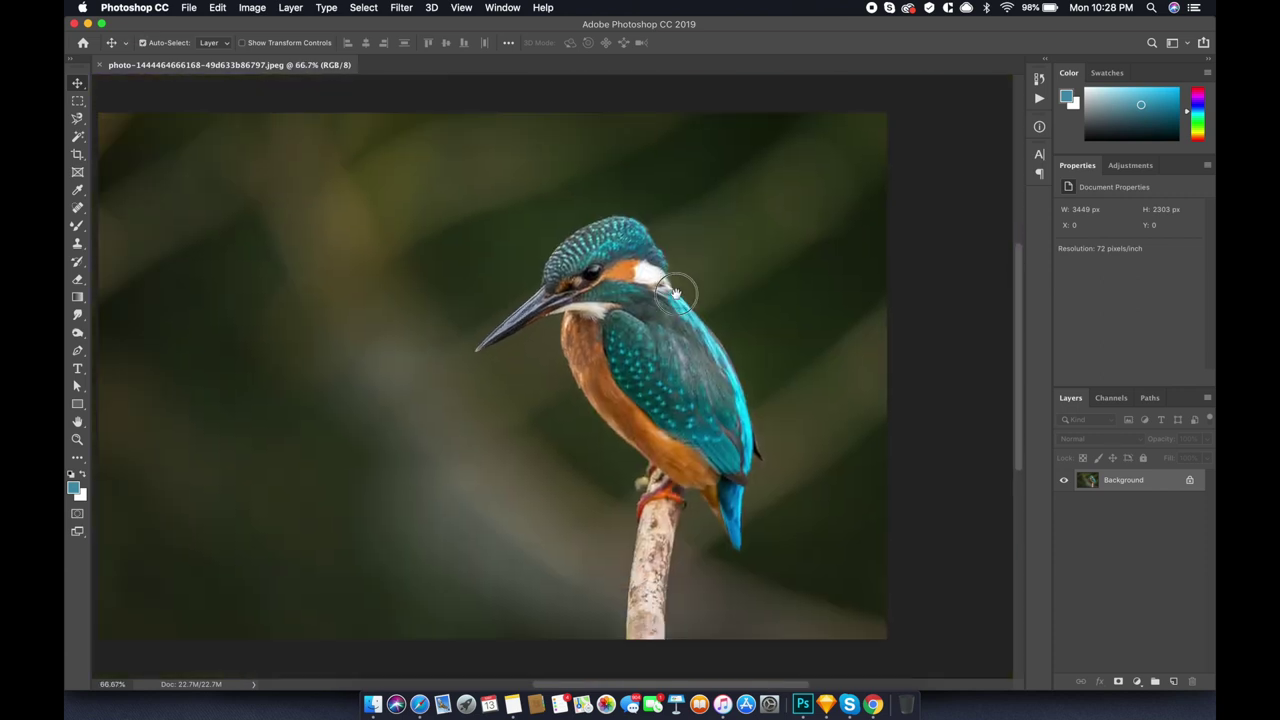
# Copy a tall rectangle around the bird and branch to Layer 1, hiding Background
pyautogui.press('m')
pyautogui.moveTo(459, 161)
pyautogui.mouseDown()
pyautogui.moveTo(828, 632)
pyautogui.moveTo(825, 620)
pyautogui.mouseUp()
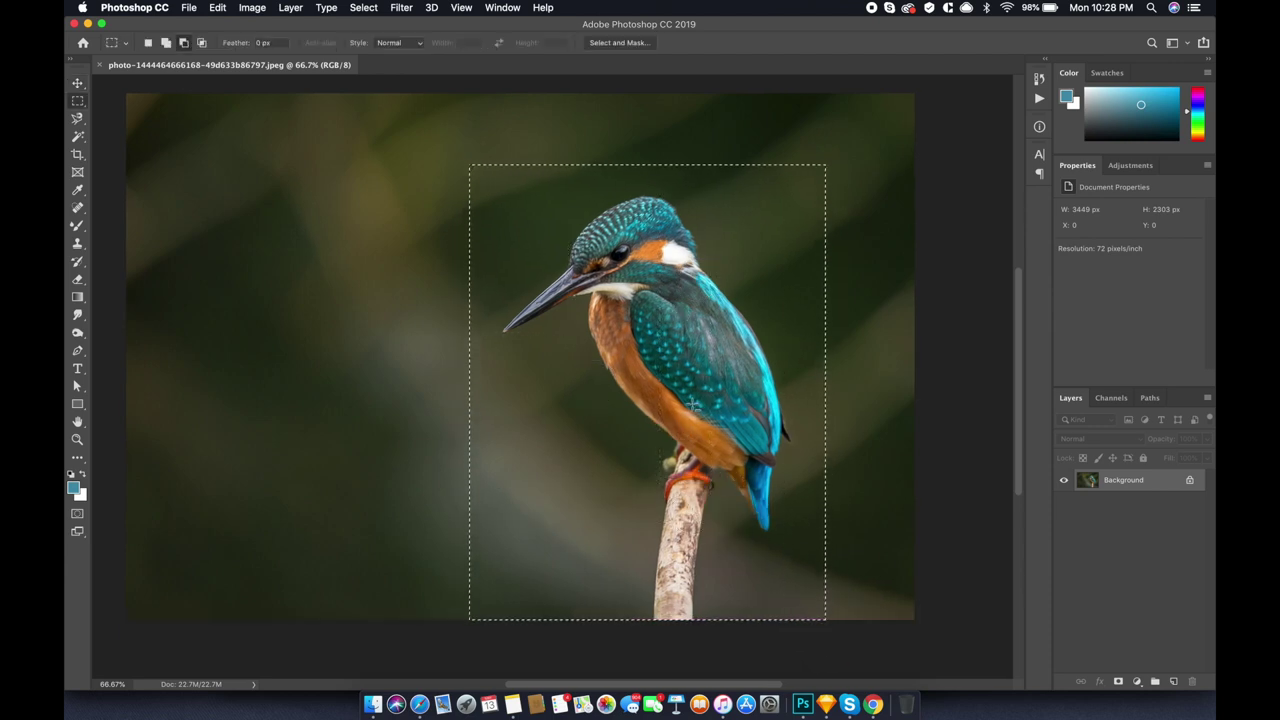
pyautogui.press('c')
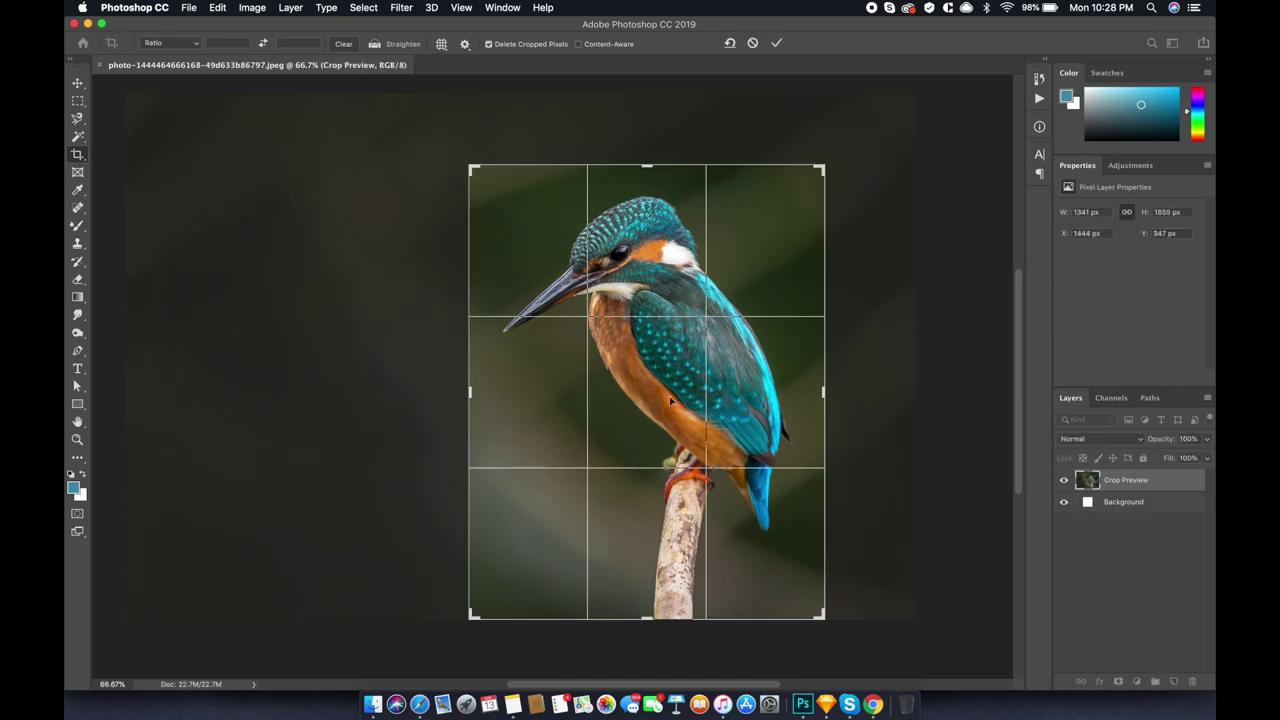
pyautogui.press('Return')
pyautogui.press('v')
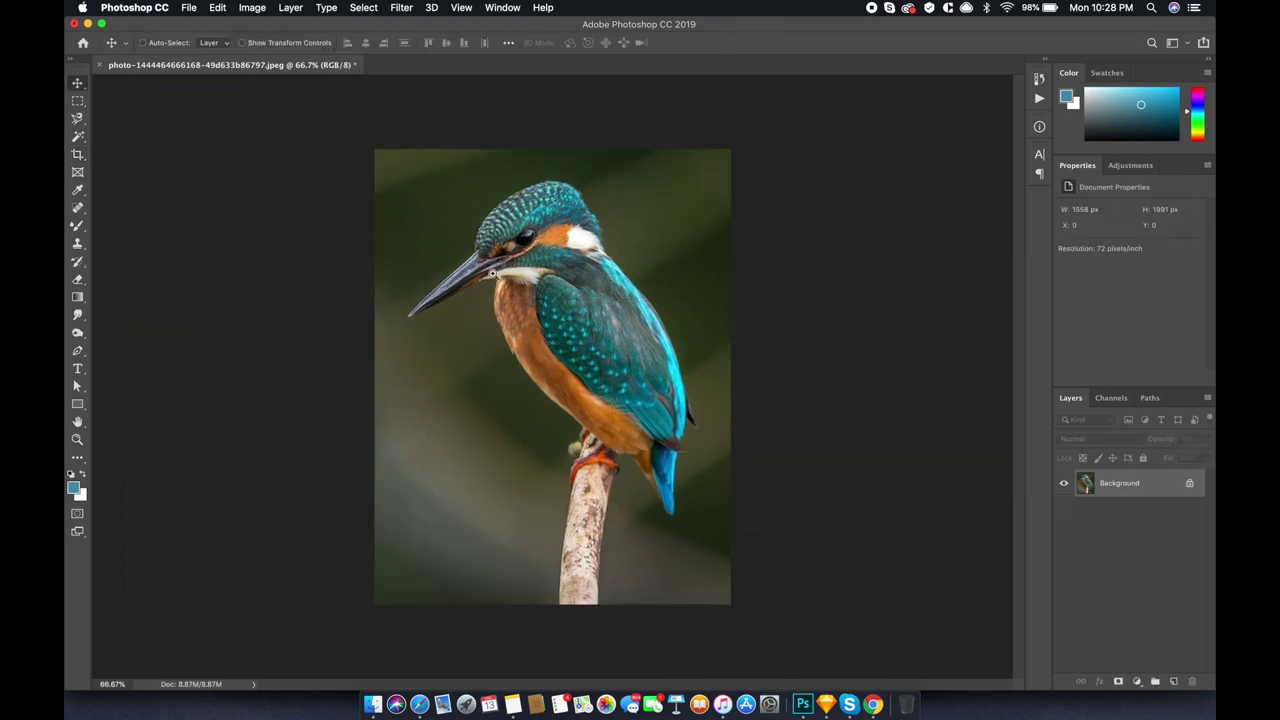
pyautogui.hotkey('ctrl', 'z')
pyautogui.hotkey('ctrl', 'j')
pyautogui.click(1063, 501)
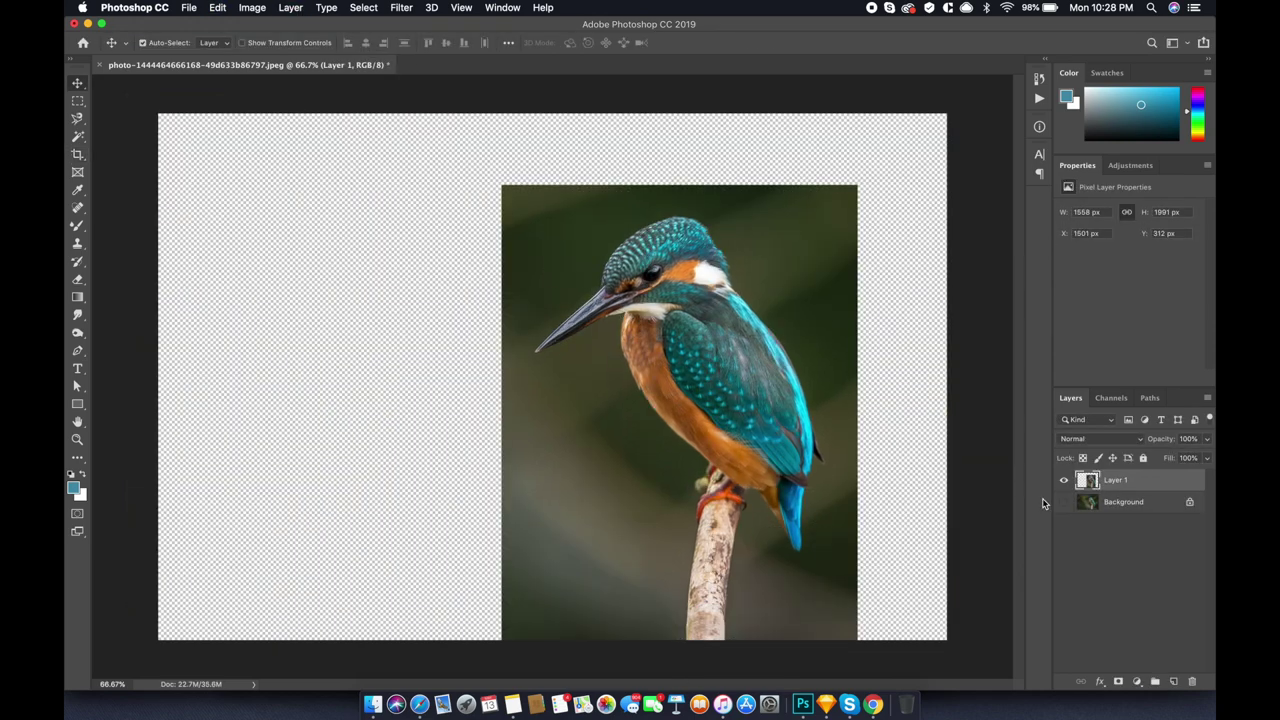
# Select an elliptical area over the kingfisher's tail
pyautogui.click(1063, 501)
pyautogui.click(1063, 501)
pyautogui.press('w')
pyautogui.scroll(5, 705, 206)
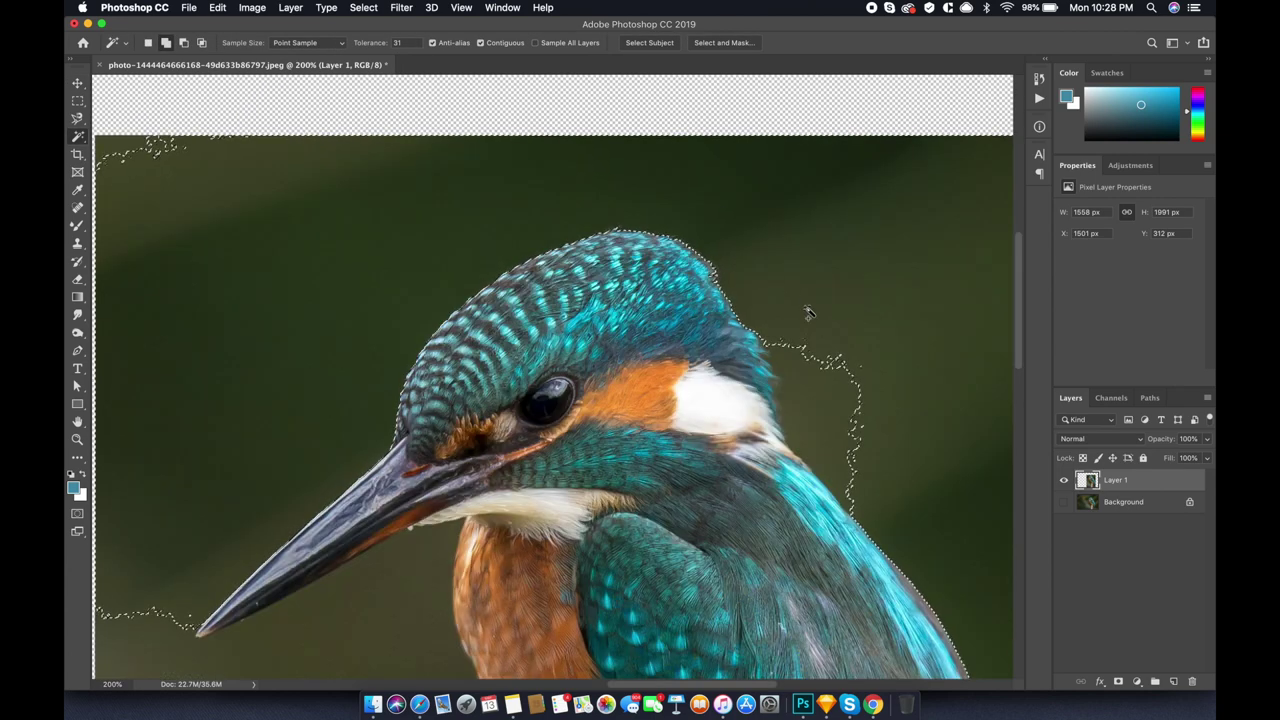
pyautogui.scroll(-3, 596, 222)
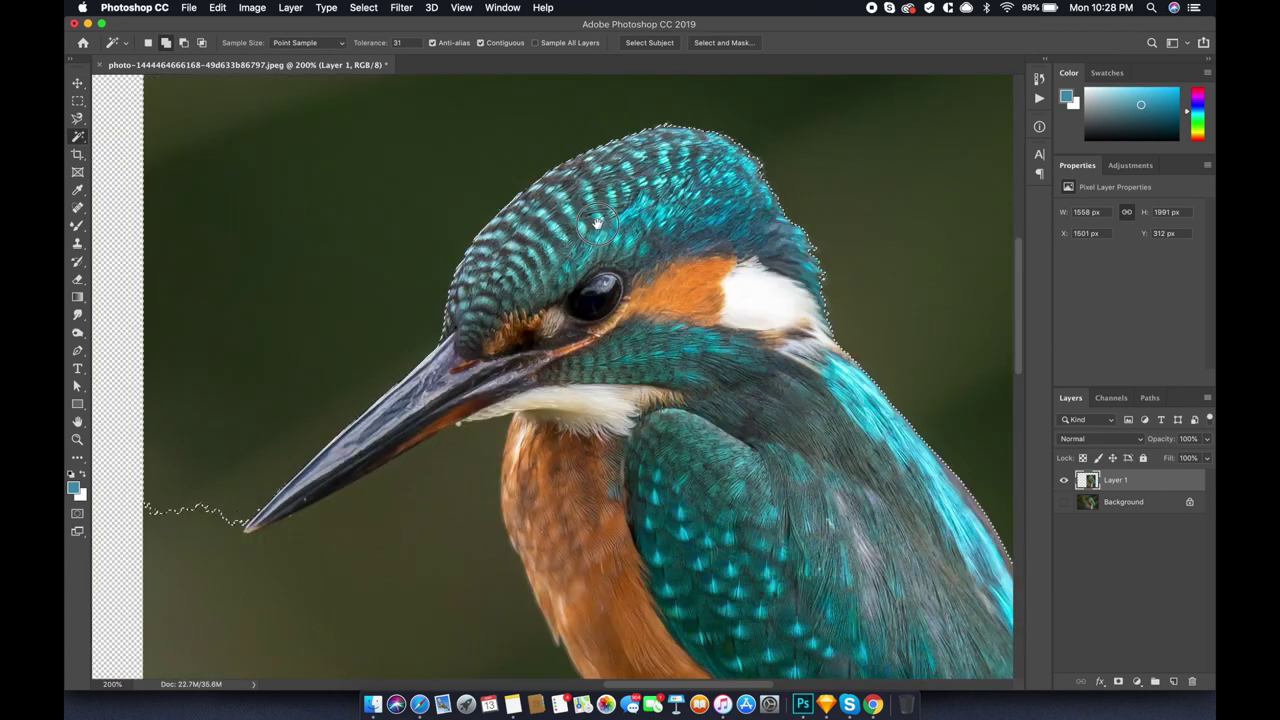
pyautogui.scroll(-2, 514, 363)
pyautogui.scroll(-3, 360, 133)
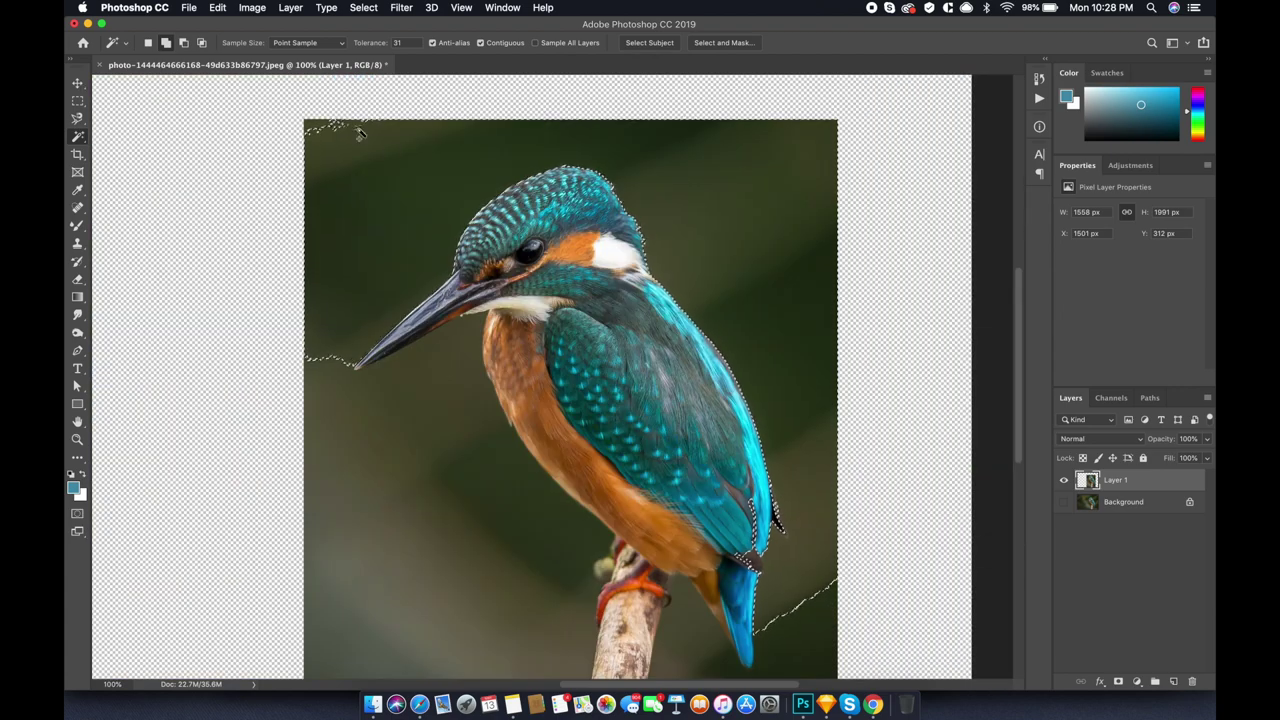
pyautogui.click(77, 101)
pyautogui.click(153, 112)
pyautogui.moveTo(712, 476); pyautogui.dragTo(772, 621)
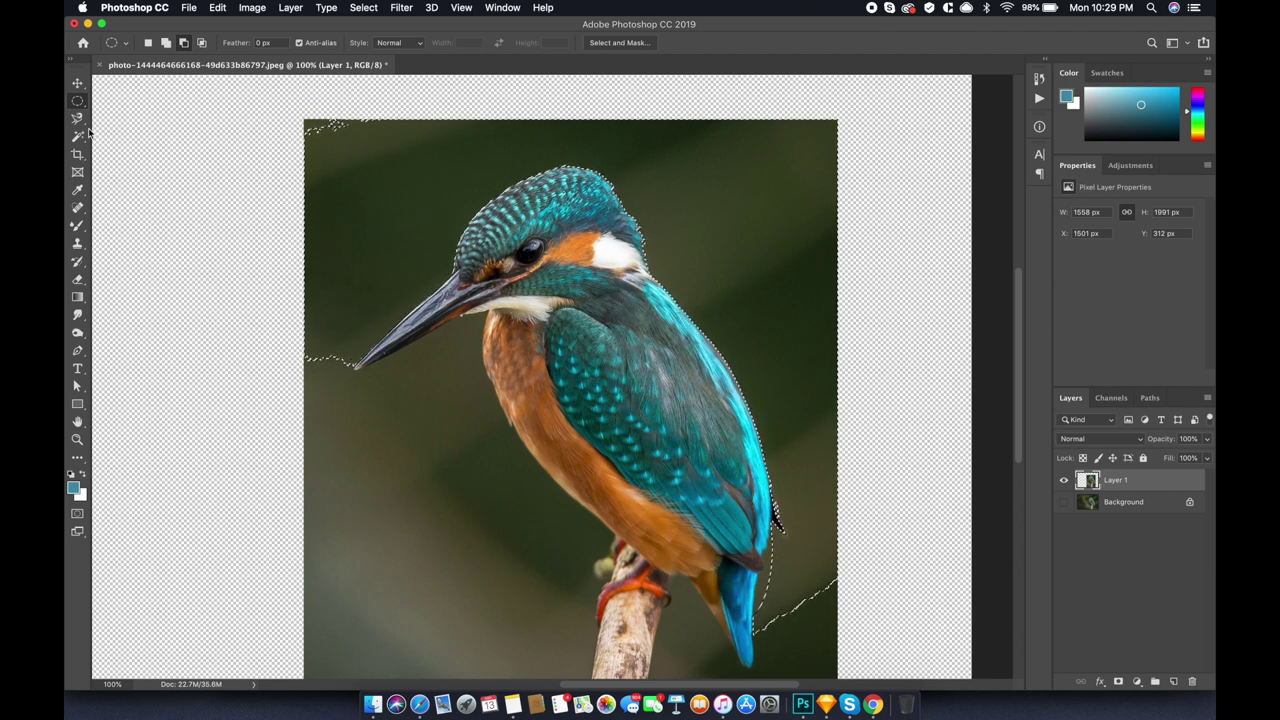
# Try a Magic Wand selection of the backdrop beside the bird, then undo it
pyautogui.press('w')
pyautogui.click(509, 491)
pyautogui.hotkey('ctrl', 'z')
pyautogui.moveTo(684, 540)
pyautogui.mouseDown()
pyautogui.moveTo(636, 447)
pyautogui.moveTo(640, 520)
pyautogui.mouseUp()
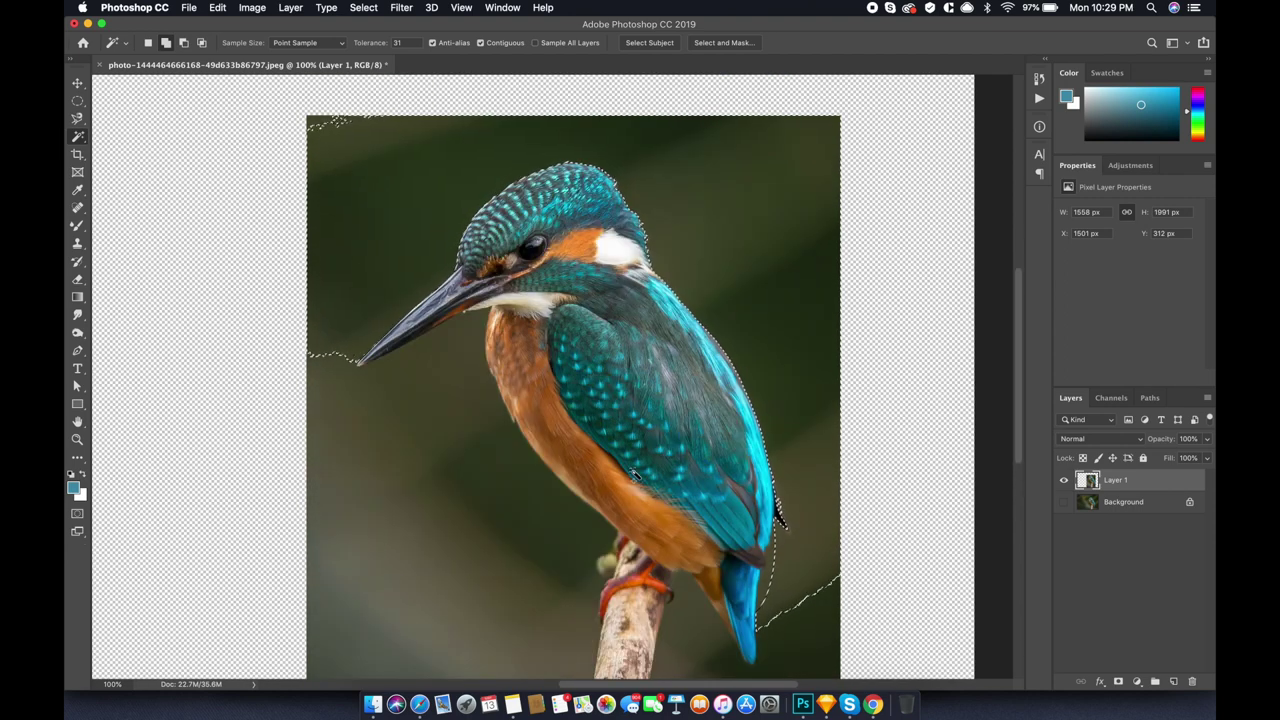
# Feather the selection, delete the green background and deselect
pyautogui.rightClick(633, 382)
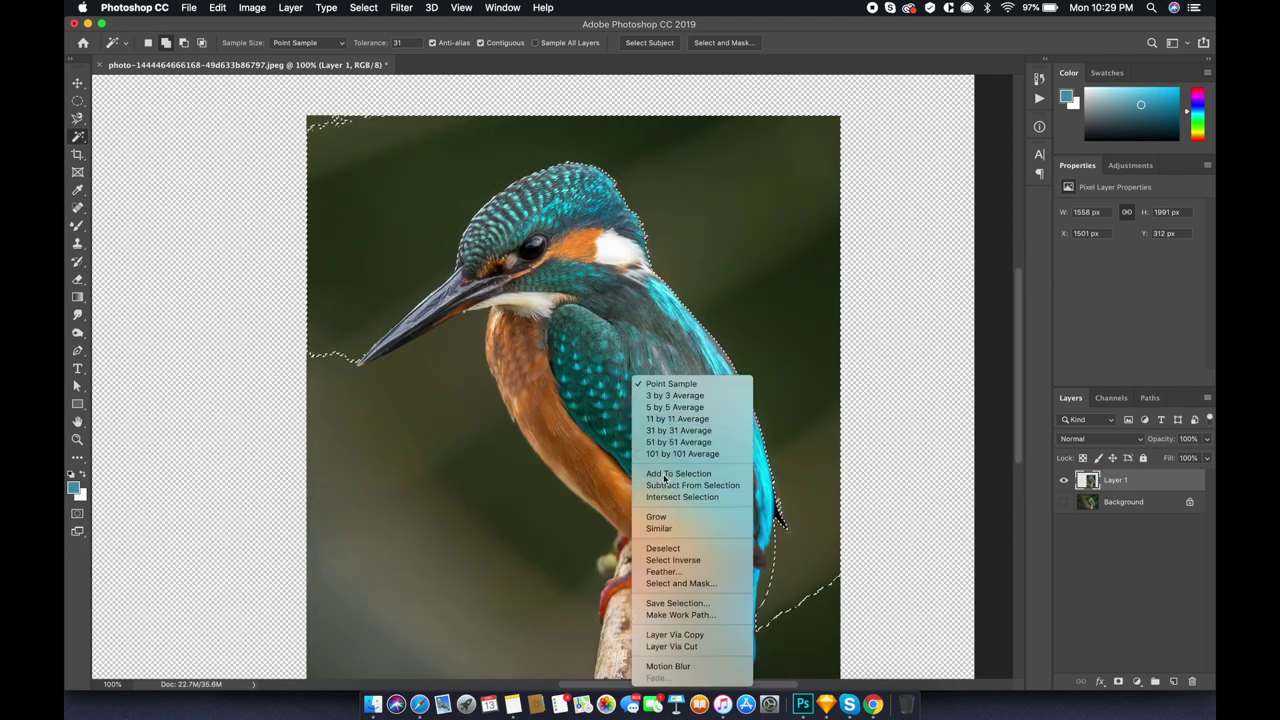
pyautogui.click(663, 571)
pyautogui.click(711, 318)
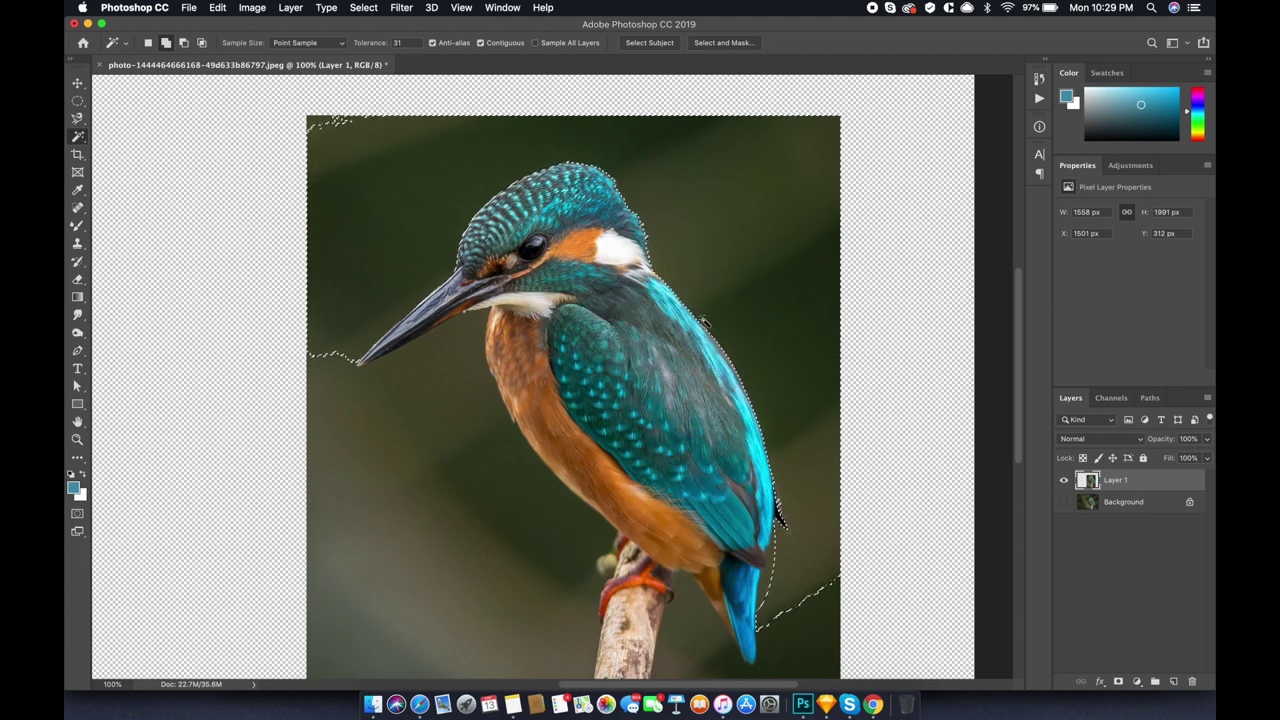
pyautogui.press('Delete')
pyautogui.press('super+d')
pyautogui.press('v')
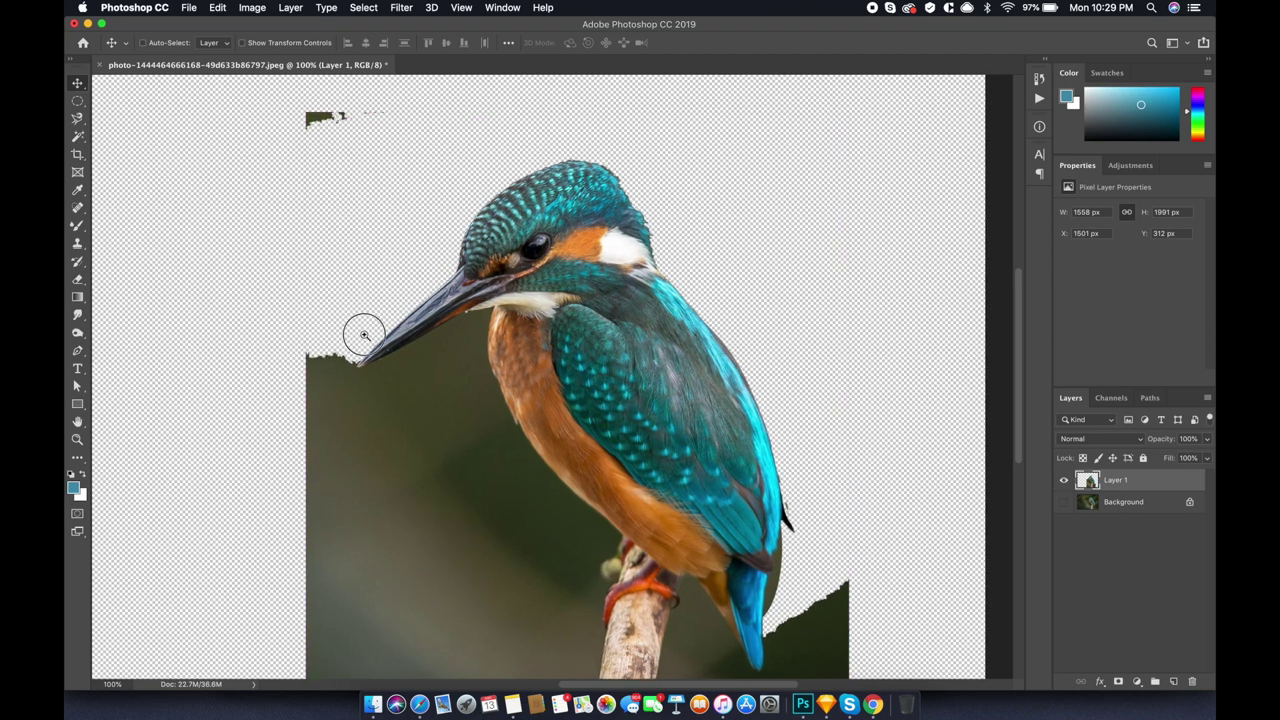
# Zoom into the beak and start a Pen path along its upper edge
pyautogui.moveTo(360, 334); pyautogui.dragTo(405, 360)
pyautogui.moveTo(714, 236)
pyautogui.mouseDown()
pyautogui.moveTo(491, 443)
pyautogui.moveTo(700, 300)
pyautogui.moveTo(812, 335)
pyautogui.mouseUp()
pyautogui.press('p')
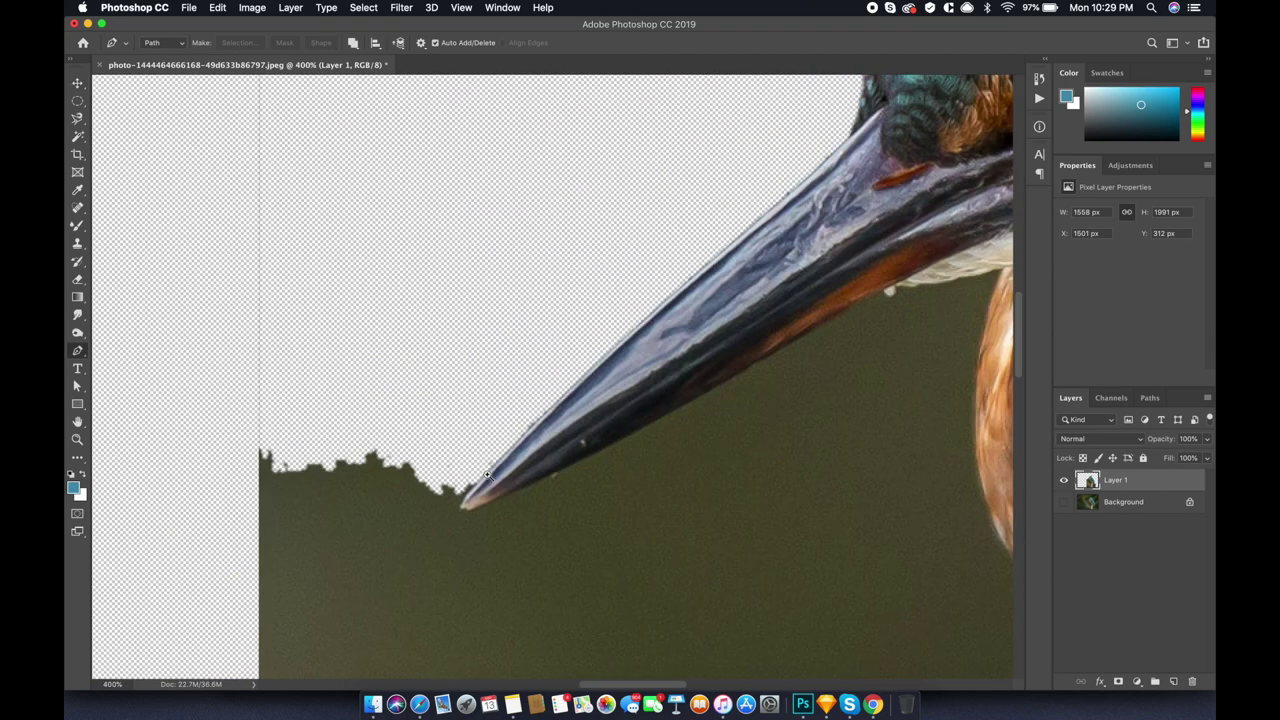
pyautogui.moveTo(411, 505)
pyautogui.mouseDown()
pyautogui.moveTo(509, 491)
pyautogui.moveTo(791, 309)
pyautogui.mouseUp()
pyautogui.scroll(3, 791, 309)
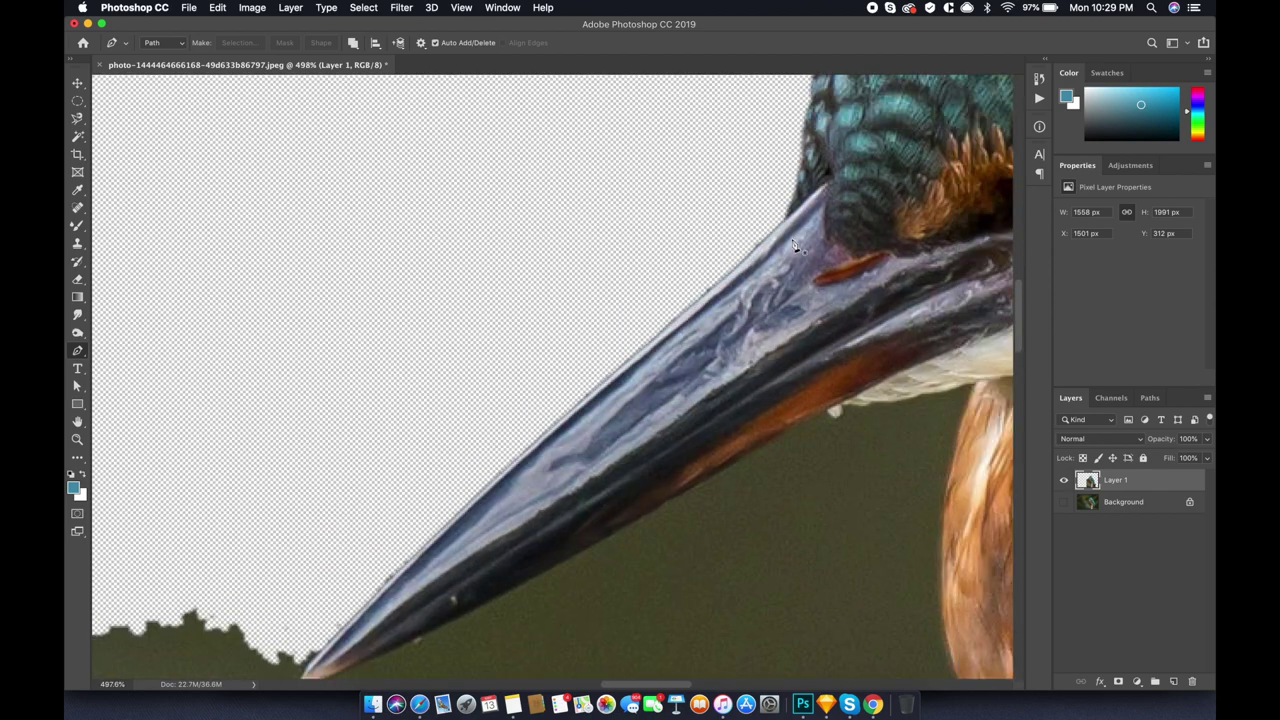
pyautogui.click(783, 218)
pyautogui.scroll(1, 661, 338)
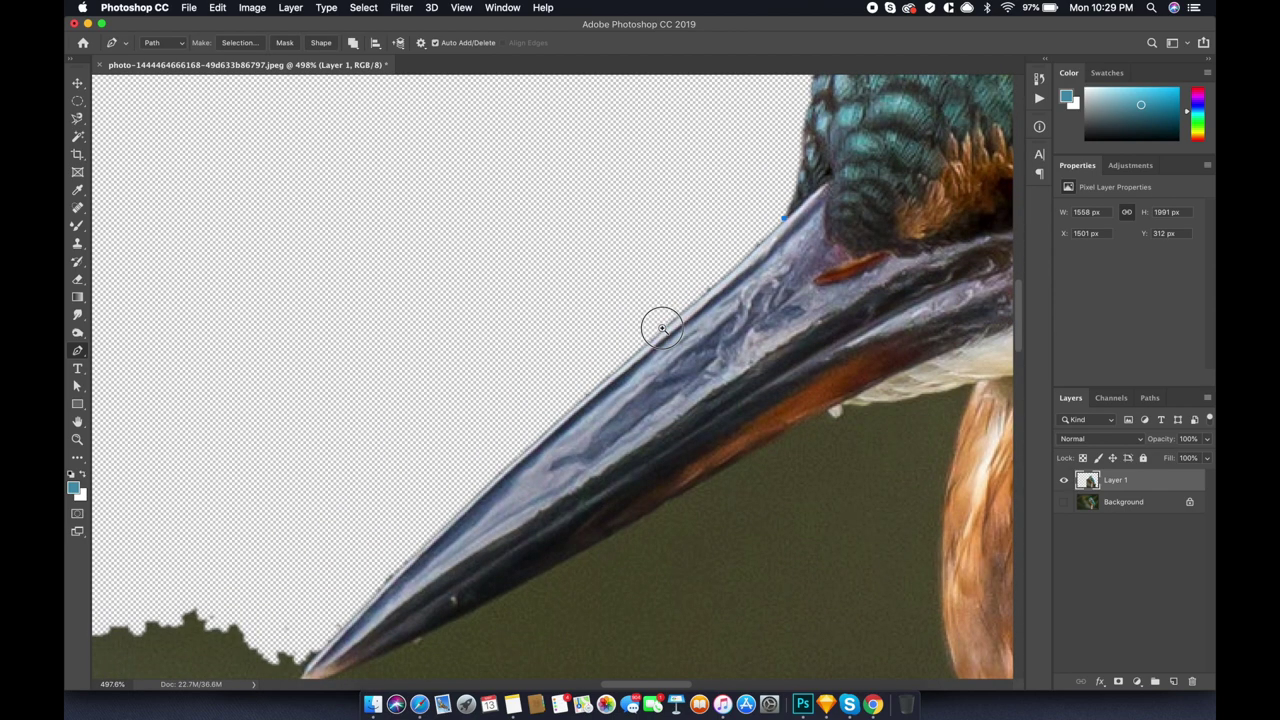
pyautogui.click(634, 355)
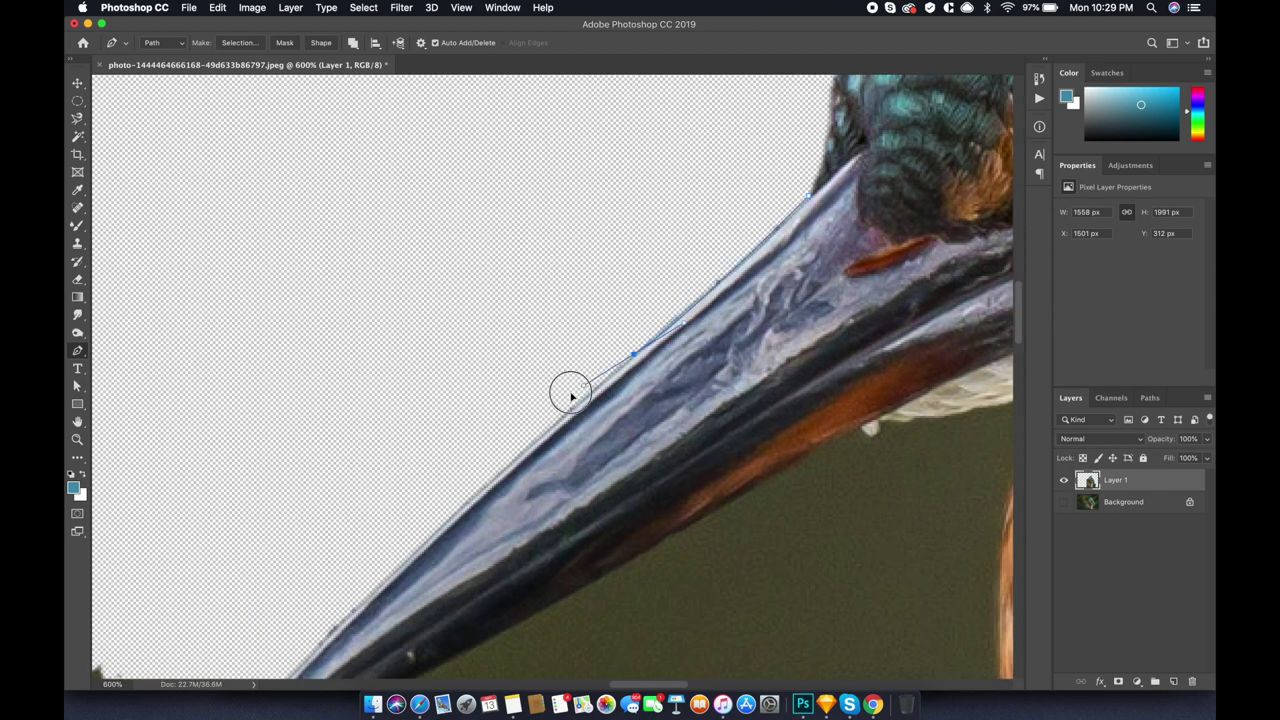
# Curve the path around the beak tip and back along the lower edge
pyautogui.scroll(-3, 437, 525)
pyautogui.hscroll(-3, 437, 525)
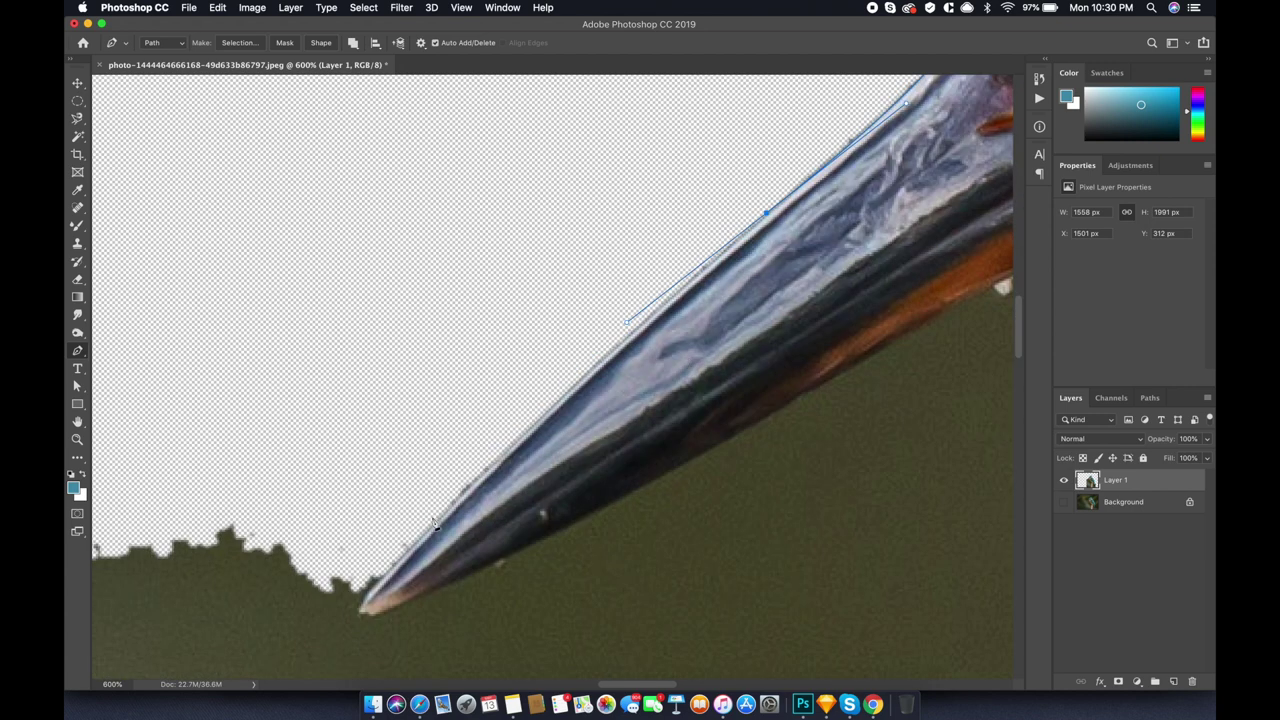
pyautogui.scroll(-1, 445, 515)
pyautogui.click(386, 582)
pyautogui.moveTo(386, 582); pyautogui.dragTo(345, 628)
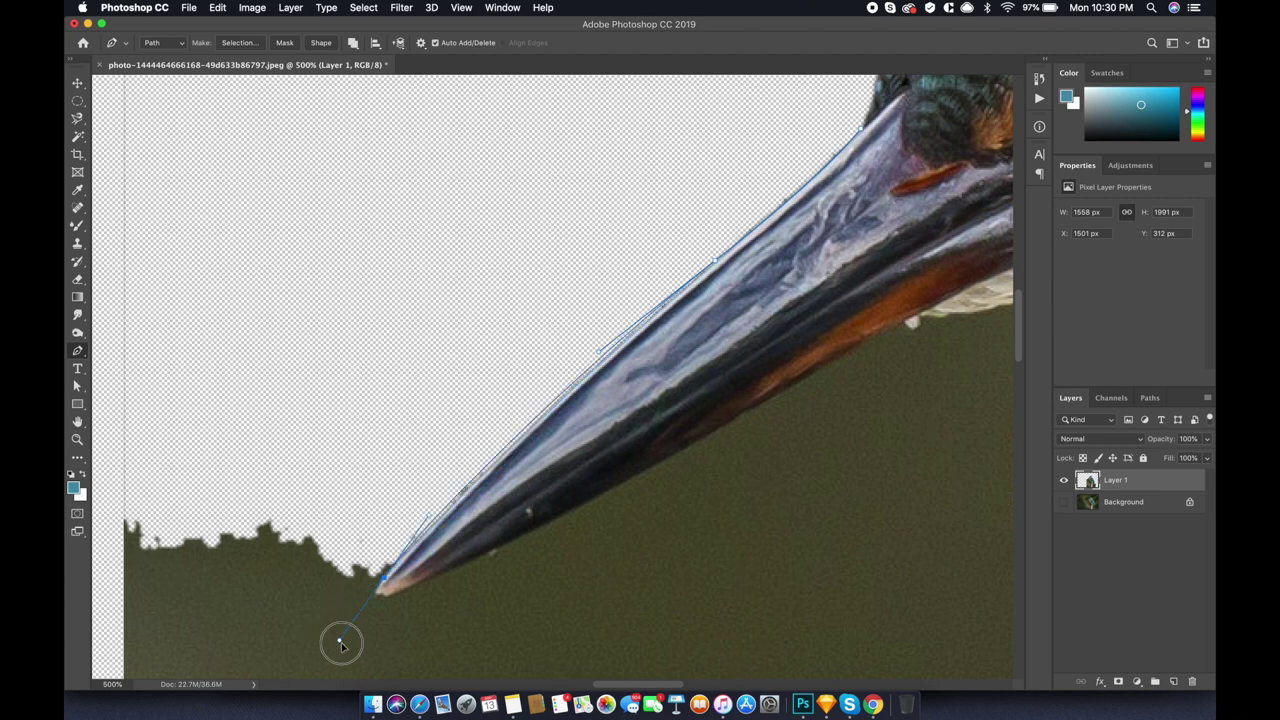
pyautogui.moveTo(345, 628); pyautogui.dragTo(483, 556)
pyautogui.scroll(2, 375, 595)
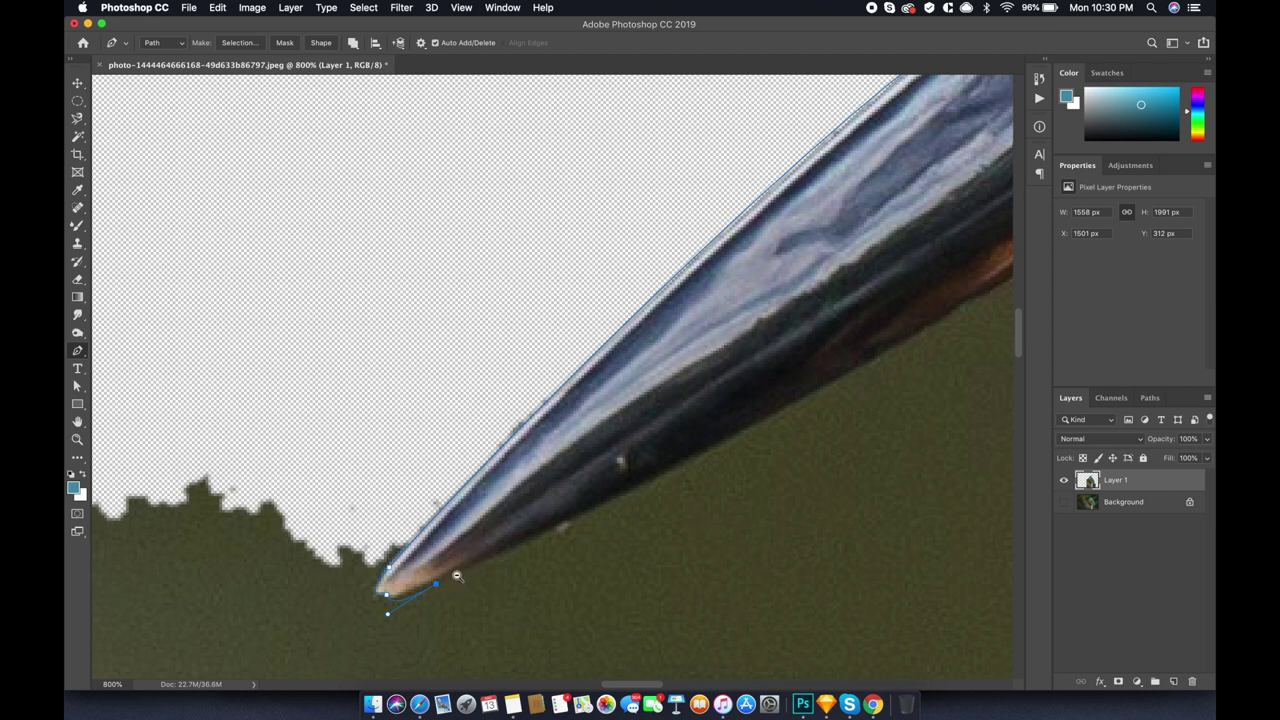
pyautogui.scroll(-5, 457, 576)
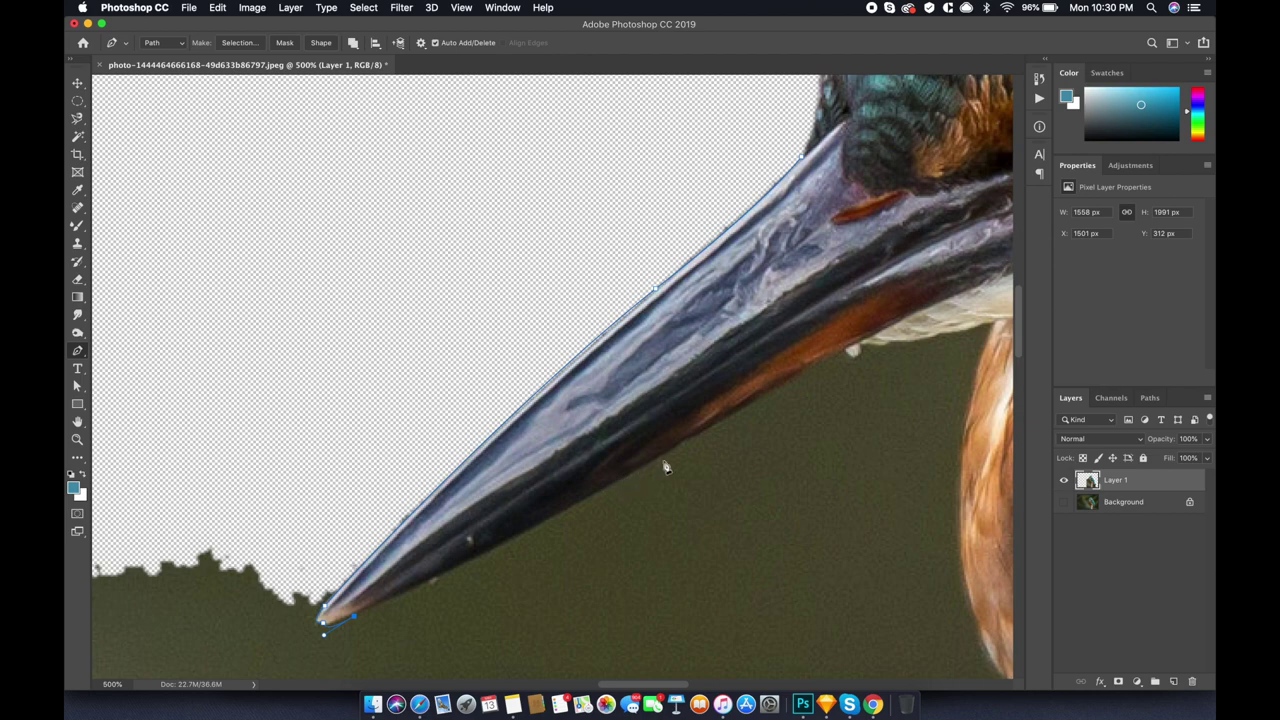
pyautogui.moveTo(665, 452)
pyautogui.mouseDown()
pyautogui.moveTo(785, 378)
pyautogui.moveTo(622, 440)
pyautogui.mouseUp()
pyautogui.click(684, 410)
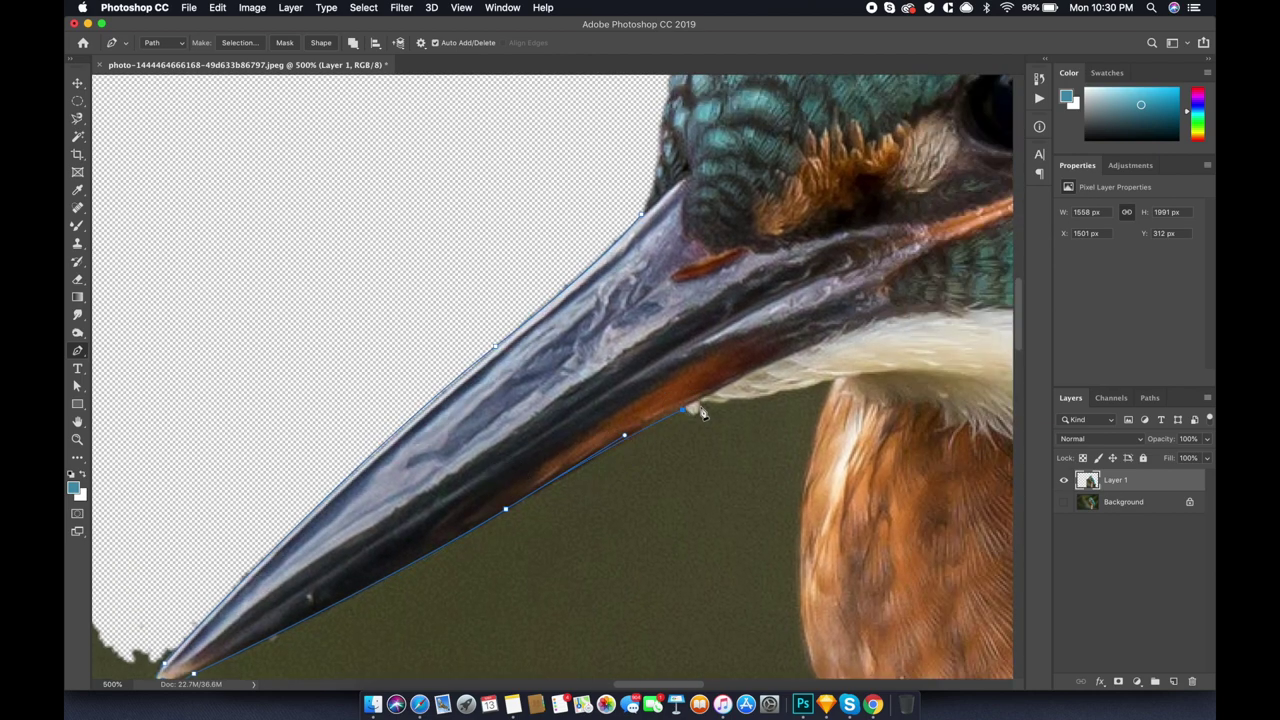
# Extend the path past the beak's base onto the breast edge
pyautogui.scroll(2, 694, 406)
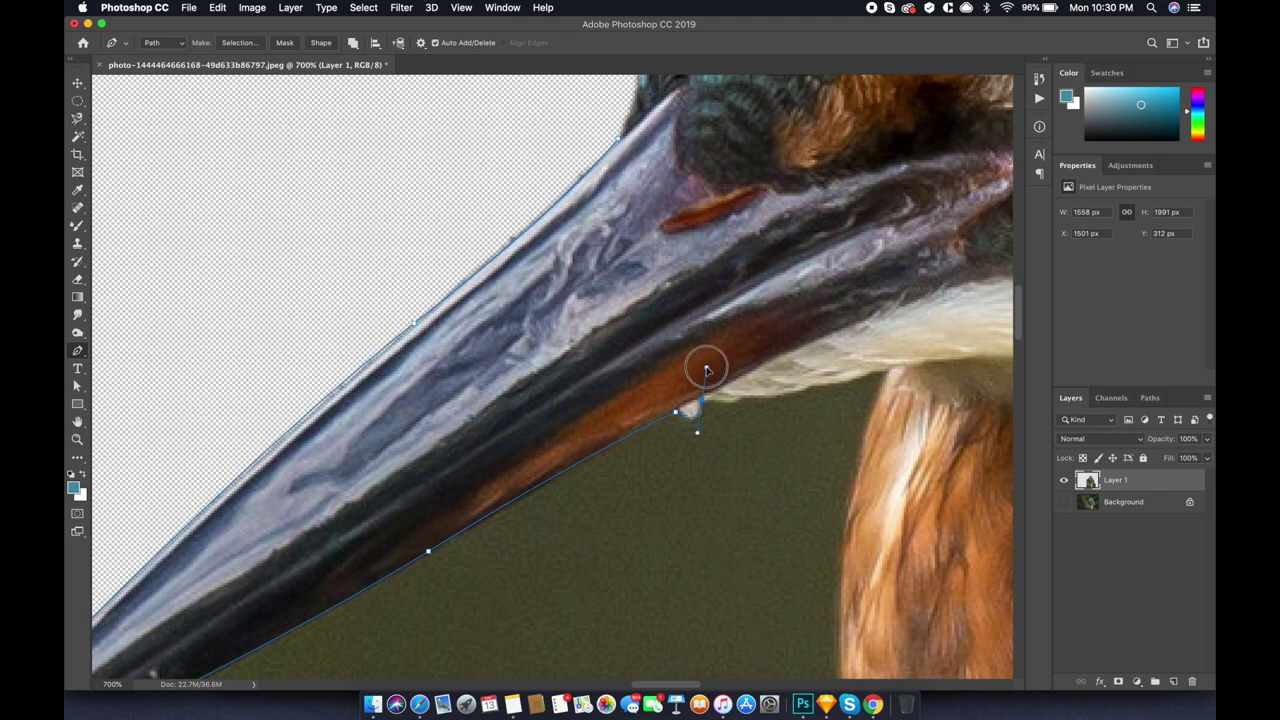
pyautogui.moveTo(706, 366); pyautogui.dragTo(600, 457)
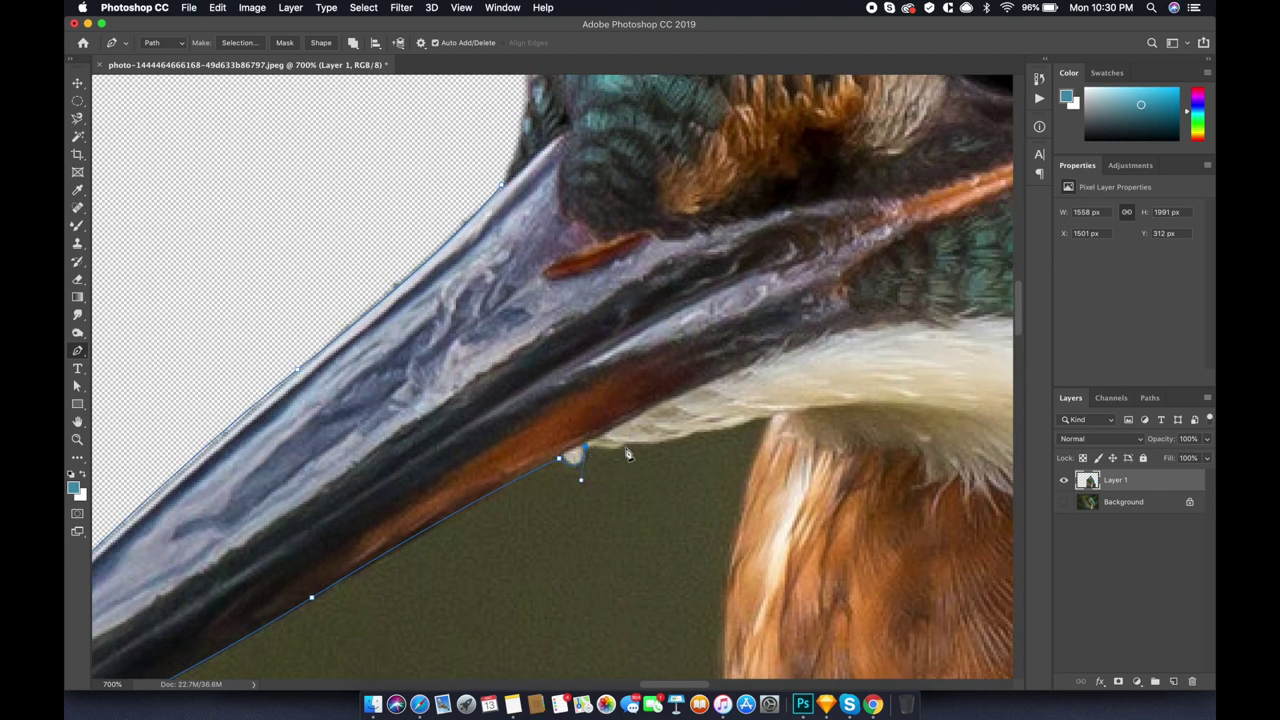
pyautogui.click(640, 438)
pyautogui.moveTo(660, 446); pyautogui.dragTo(687, 437)
pyautogui.click(731, 432)
pyautogui.click(756, 421)
pyautogui.scroll(-2, 765, 430)
pyautogui.moveTo(740, 425); pyautogui.dragTo(635, 330)
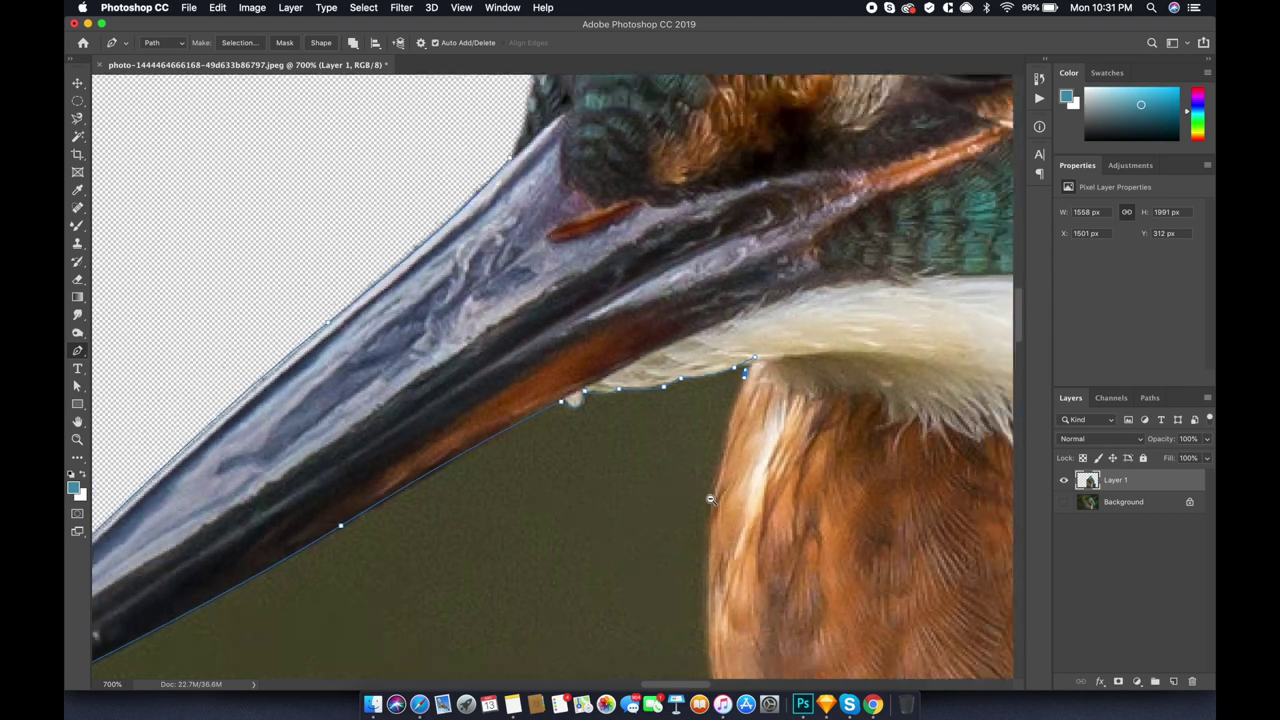
# Add curved points down the orange breast edge, removing one misplaced point
pyautogui.moveTo(641, 459)
pyautogui.mouseDown()
pyautogui.moveTo(663, 603)
pyautogui.moveTo(628, 438)
pyautogui.mouseUp()
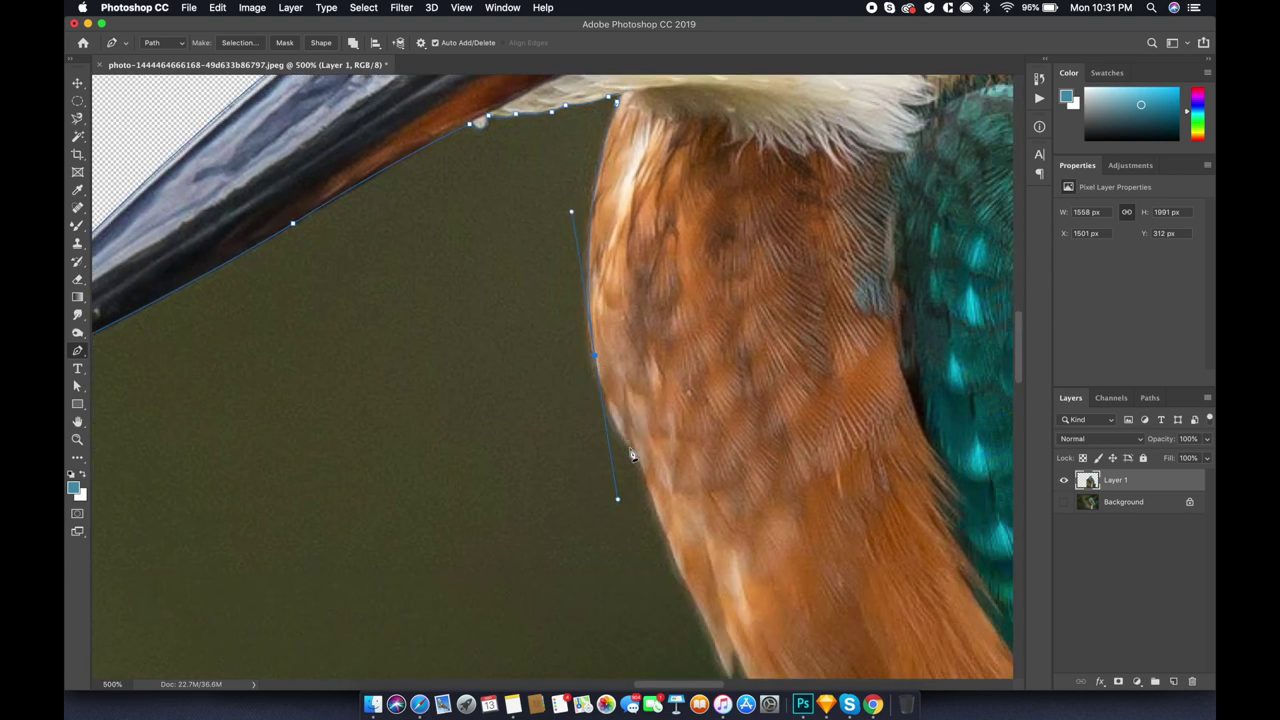
pyautogui.moveTo(630, 447); pyautogui.dragTo(655, 478)
pyautogui.moveTo(633, 424); pyautogui.dragTo(586, 287)
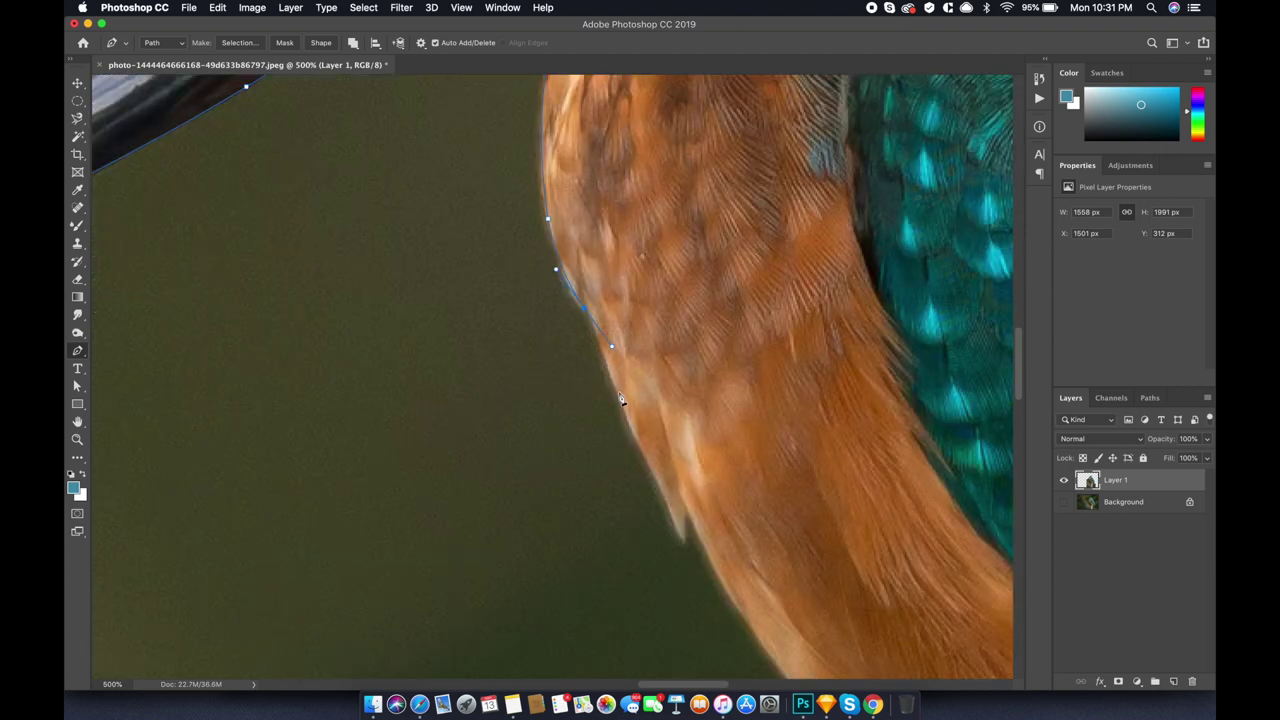
pyautogui.click(629, 424)
pyautogui.moveTo(620, 401); pyautogui.dragTo(635, 440)
pyautogui.click(635, 446)
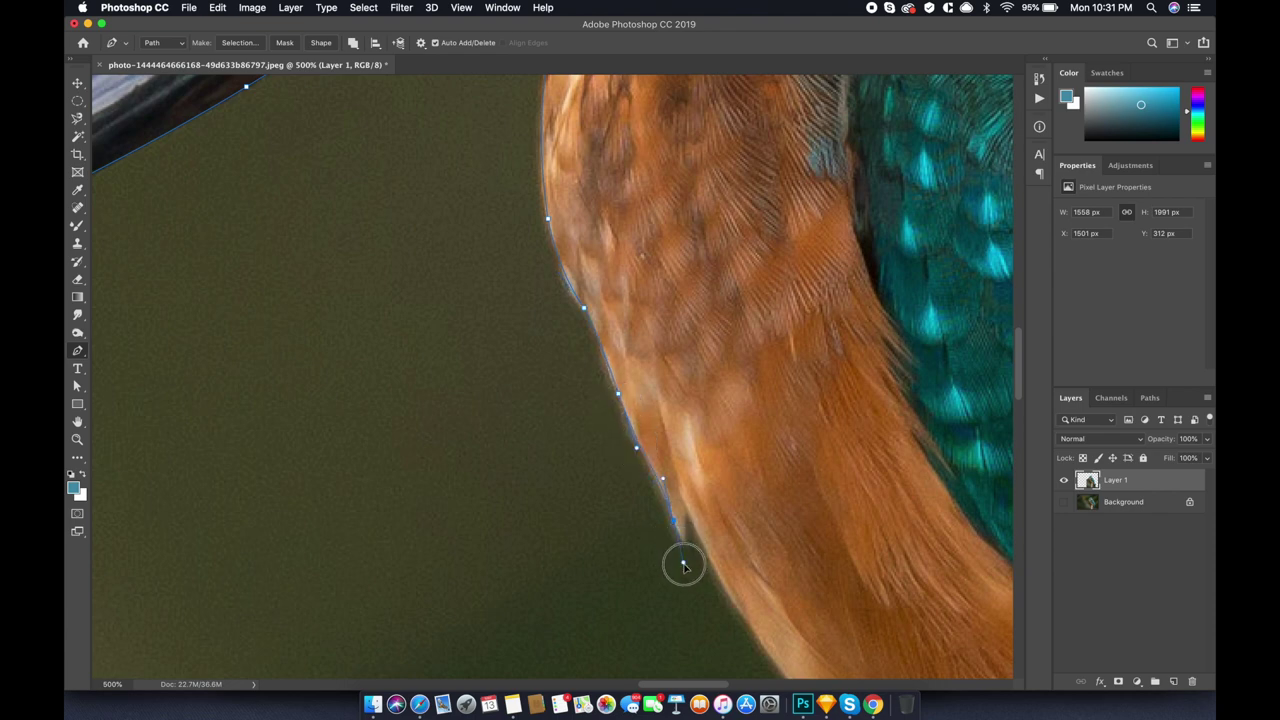
pyautogui.moveTo(685, 560)
pyautogui.mouseDown()
pyautogui.moveTo(689, 500)
pyautogui.moveTo(525, 195)
pyautogui.mouseUp()
pyautogui.moveTo(571, 300); pyautogui.dragTo(514, 262)
pyautogui.click(604, 407)
# Curve the outline further down the breast feathers toward the feet
pyautogui.scroll(-3, 403, 234)
pyautogui.hscroll(3, 657, 466)
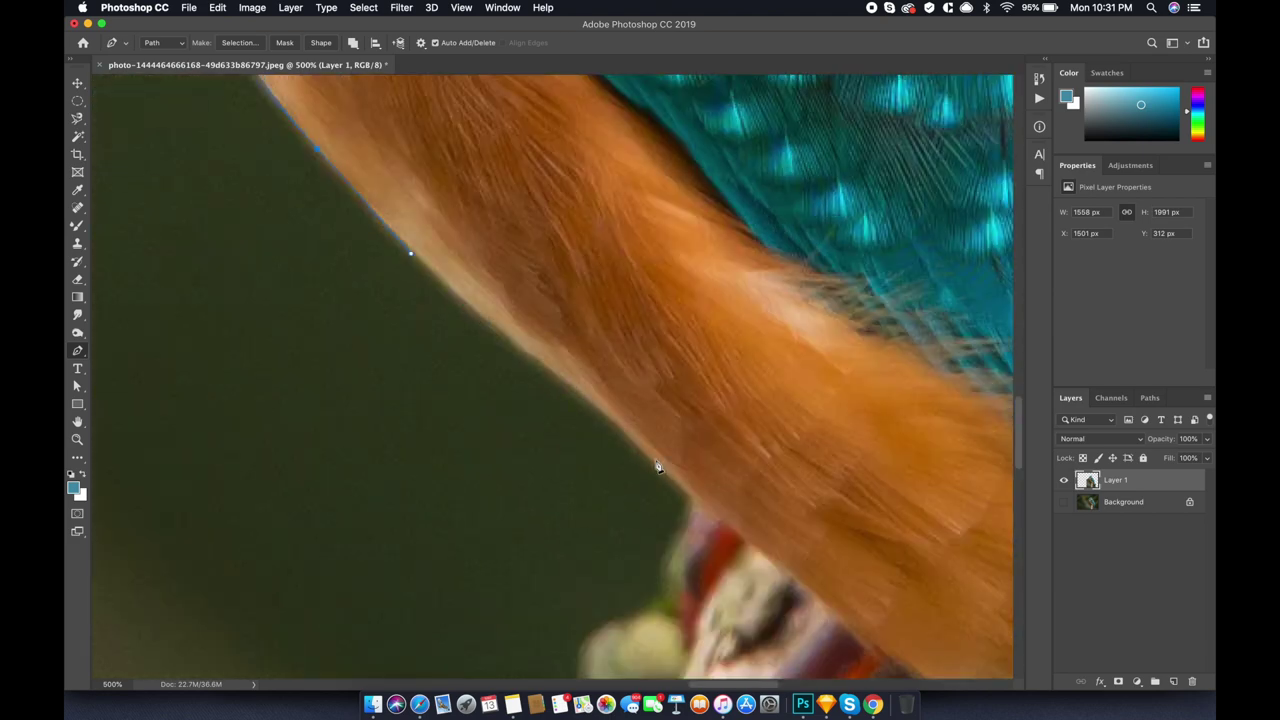
pyautogui.moveTo(604, 409); pyautogui.dragTo(622, 420)
pyautogui.click(686, 503)
pyautogui.scroll(-5, 660, 420)
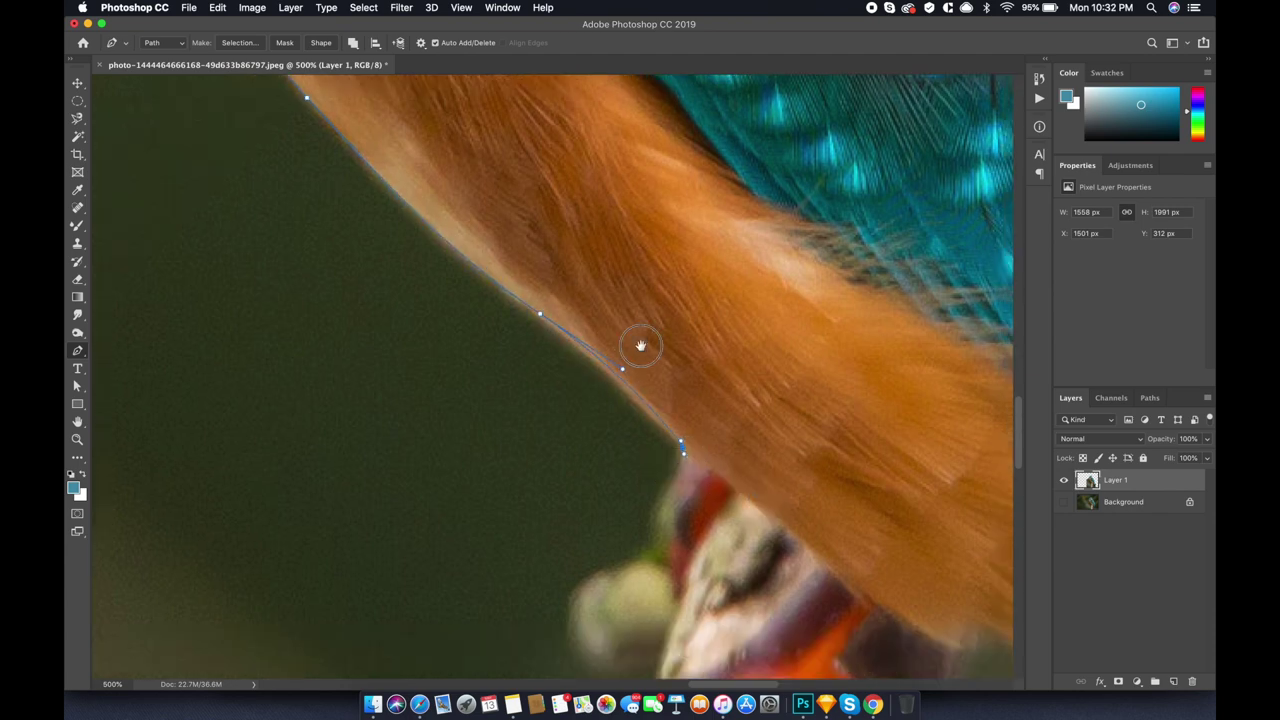
pyautogui.hscroll(1, 650, 380)
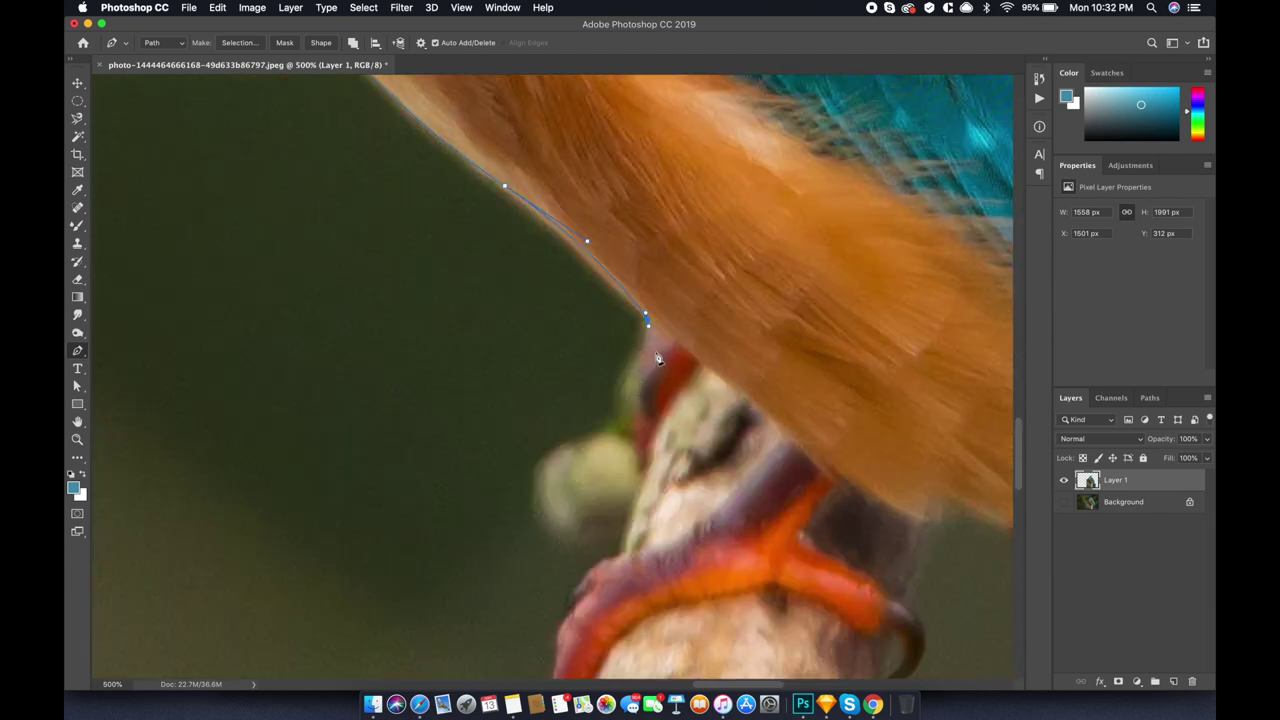
pyautogui.scroll(-3, 658, 358)
pyautogui.scroll(-2, 658, 358)
pyautogui.scroll(2, 658, 356)
pyautogui.scroll(2, 659, 352)
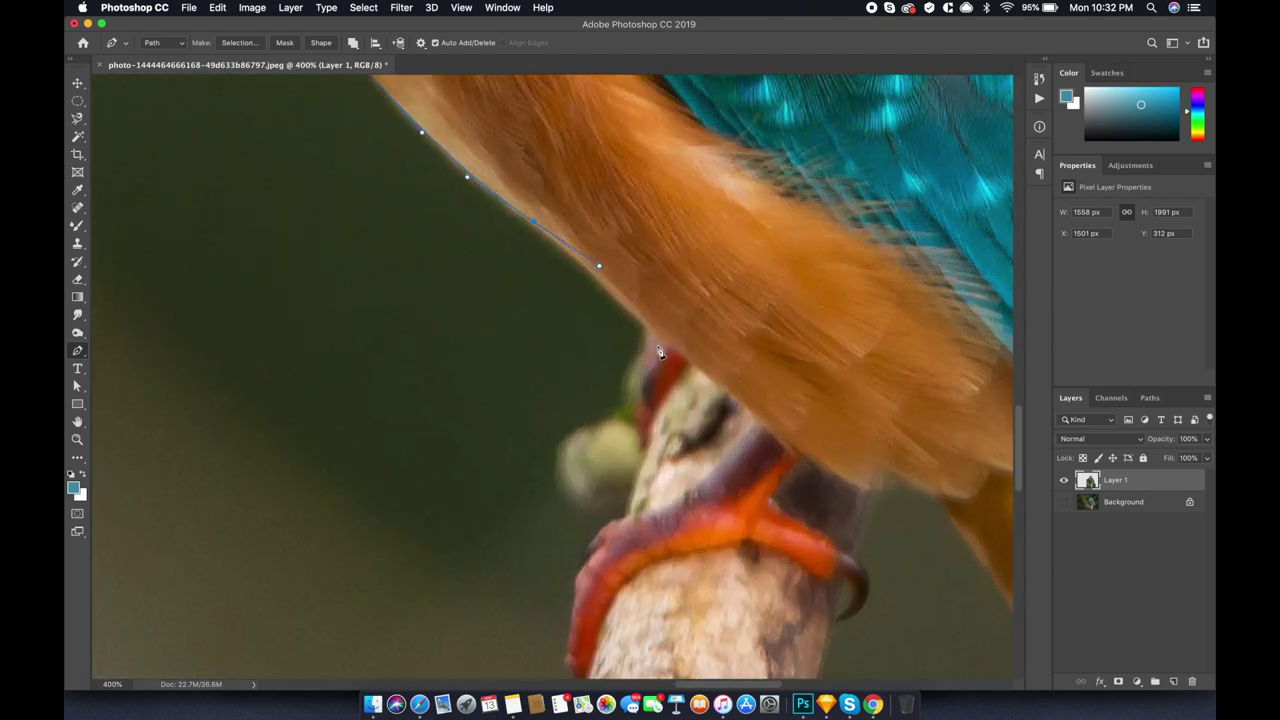
# Trace the outline from the lower breast around the red toes onto the branch
pyautogui.moveTo(691, 364); pyautogui.dragTo(716, 385)
pyautogui.press('super+z')
pyautogui.click(641, 323)
pyautogui.moveTo(642, 454); pyautogui.dragTo(661, 527)
pyautogui.click(629, 519)
pyautogui.scroll(1, 605, 541)
pyautogui.moveTo(578, 570); pyautogui.dragTo(568, 607)
pyautogui.scroll(-3, 566, 600)
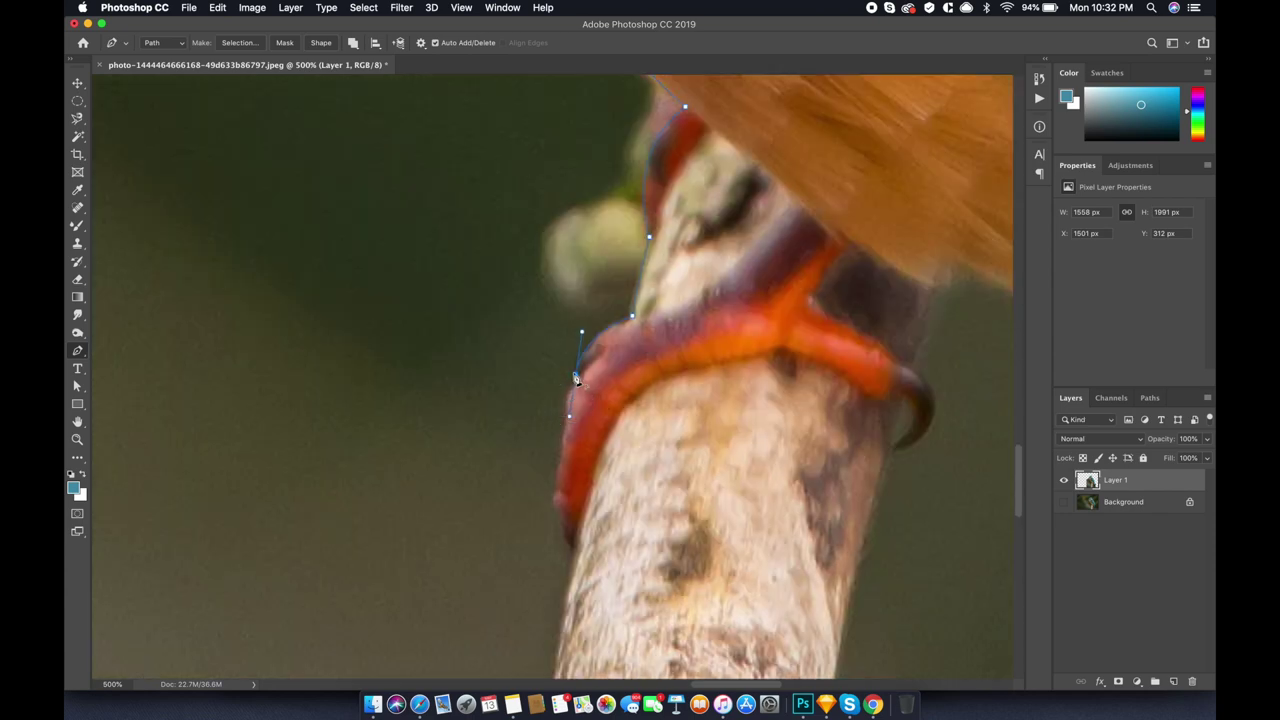
pyautogui.moveTo(561, 403); pyautogui.dragTo(570, 433)
pyautogui.moveTo(552, 499); pyautogui.dragTo(545, 549)
pyautogui.moveTo(576, 549); pyautogui.dragTo(602, 579)
# Run the path down the branch's left edge to the image bottom
pyautogui.scroll(-2, 602, 579)
pyautogui.scroll(-2, 617, 363)
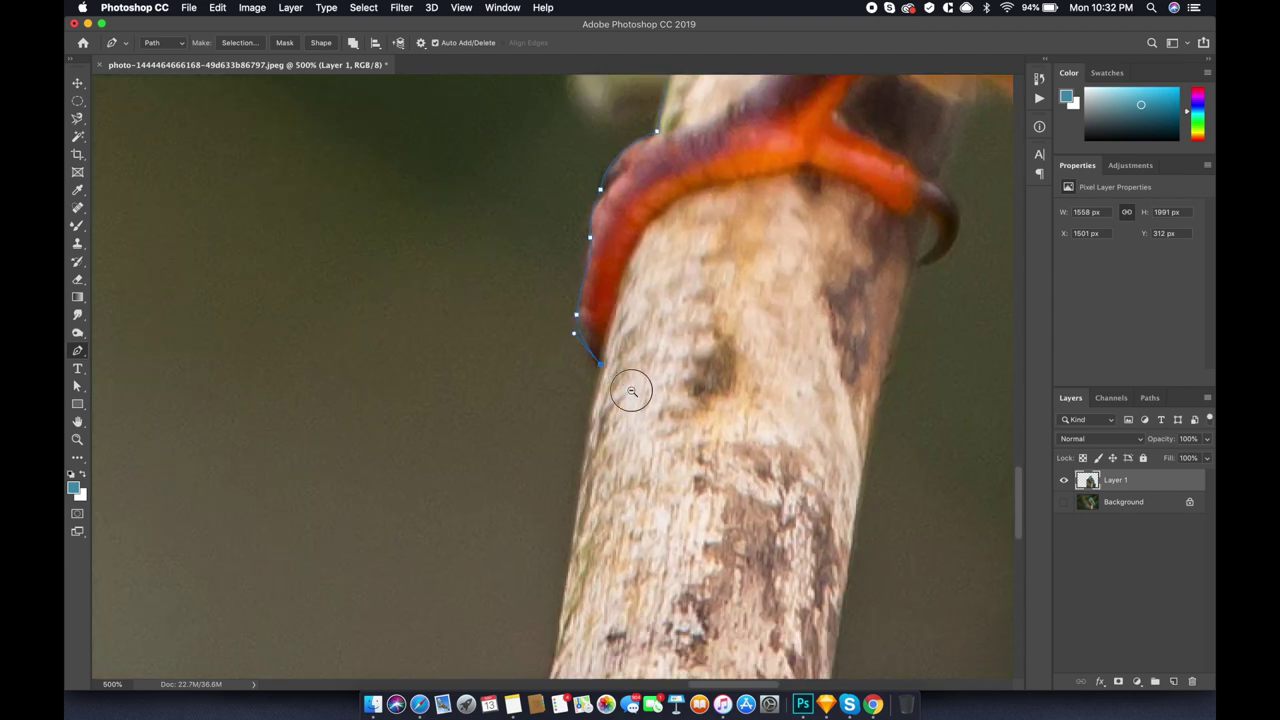
pyautogui.scroll(-2, 617, 363)
pyautogui.scroll(-3, 617, 363)
pyautogui.scroll(-3, 617, 363)
pyautogui.scroll(-1, 617, 363)
pyautogui.scroll(1, 617, 363)
pyautogui.moveTo(587, 455); pyautogui.dragTo(580, 526)
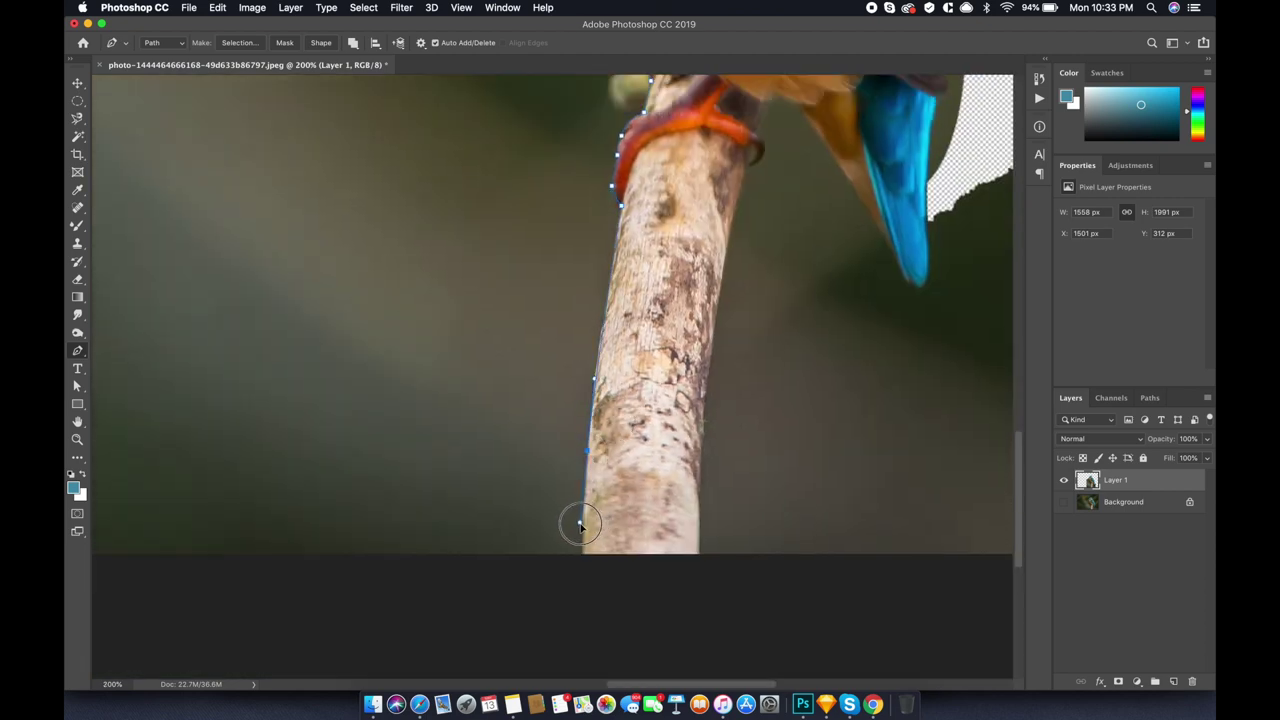
pyautogui.click(583, 554)
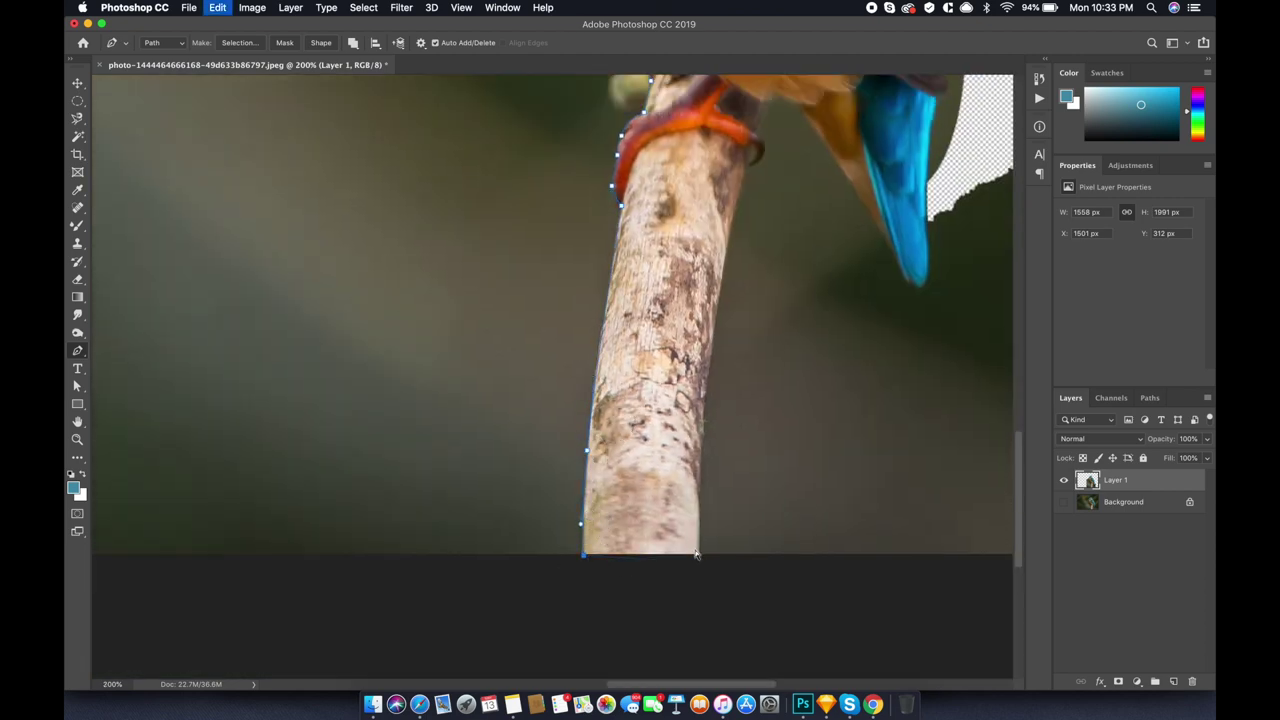
# Bring the path up the branch's right edge and around the black claw
pyautogui.scroll(2, 700, 565)
pyautogui.moveTo(697, 440); pyautogui.dragTo(694, 412)
pyautogui.scroll(3, 697, 372)
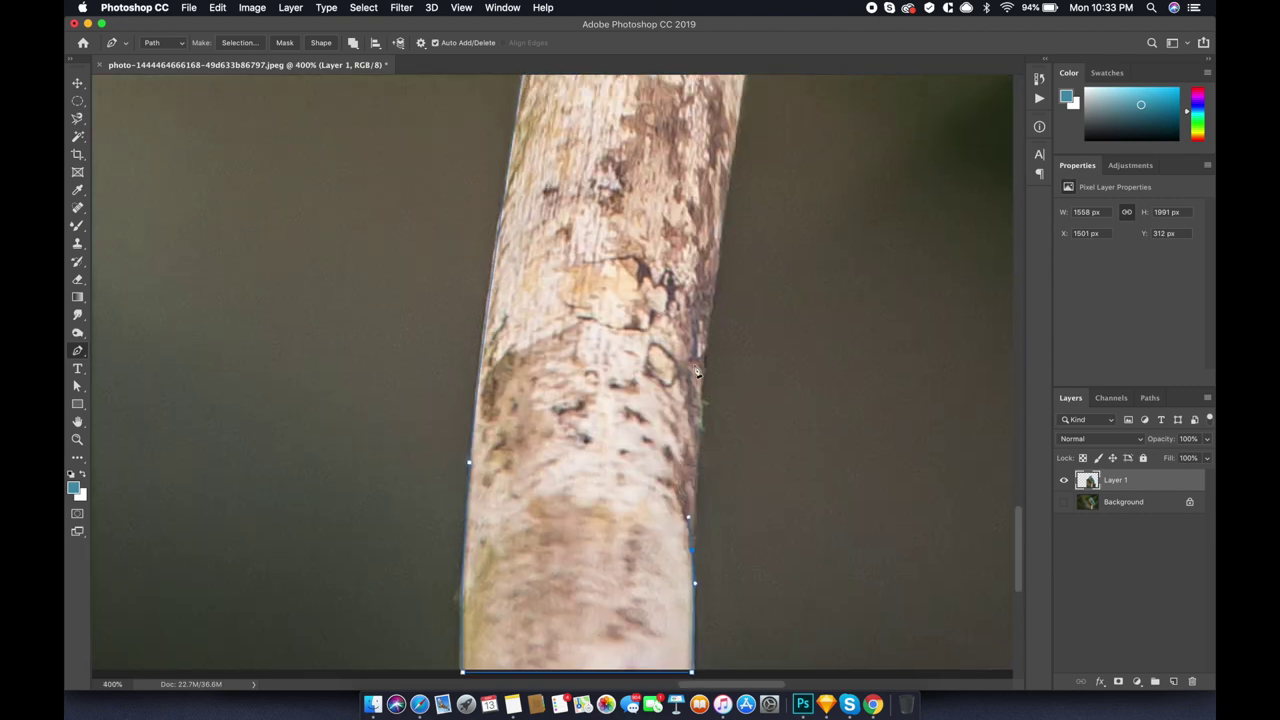
pyautogui.click(716, 276)
pyautogui.scroll(1, 700, 330)
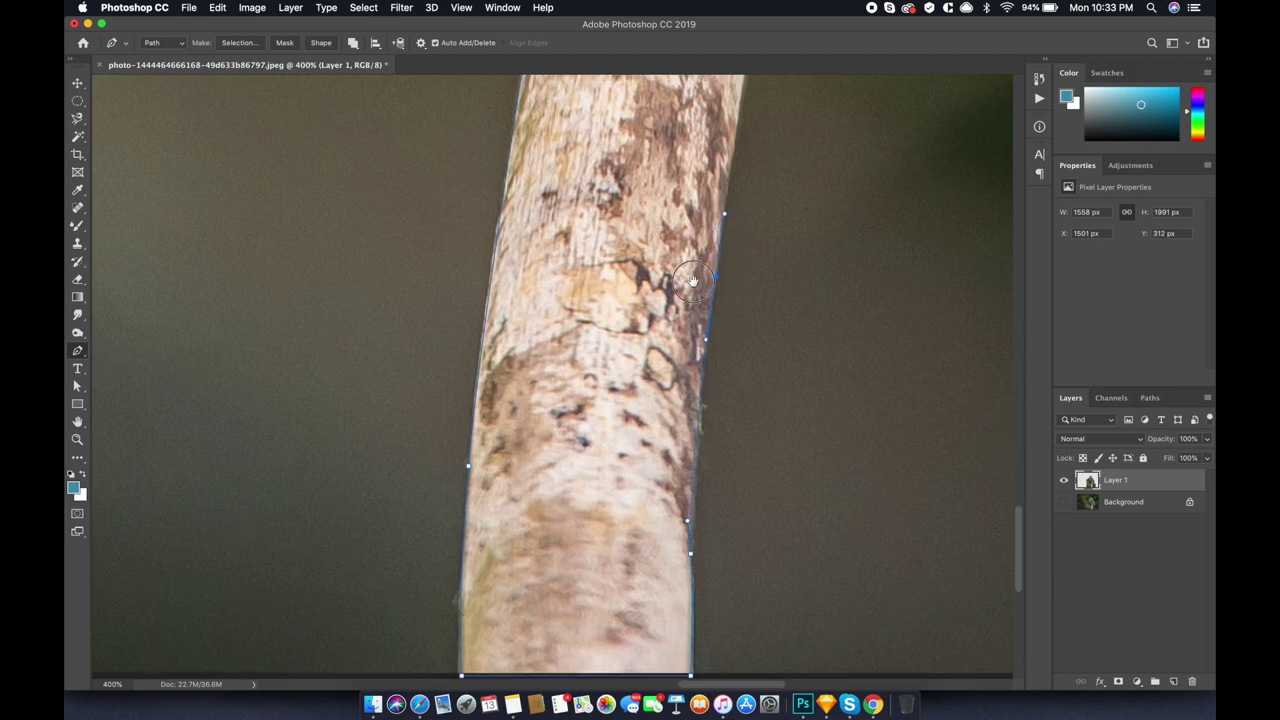
pyautogui.scroll(2, 651, 505)
pyautogui.moveTo(717, 205)
pyautogui.mouseDown()
pyautogui.moveTo(731, 153)
pyautogui.moveTo(686, 384)
pyautogui.mouseUp()
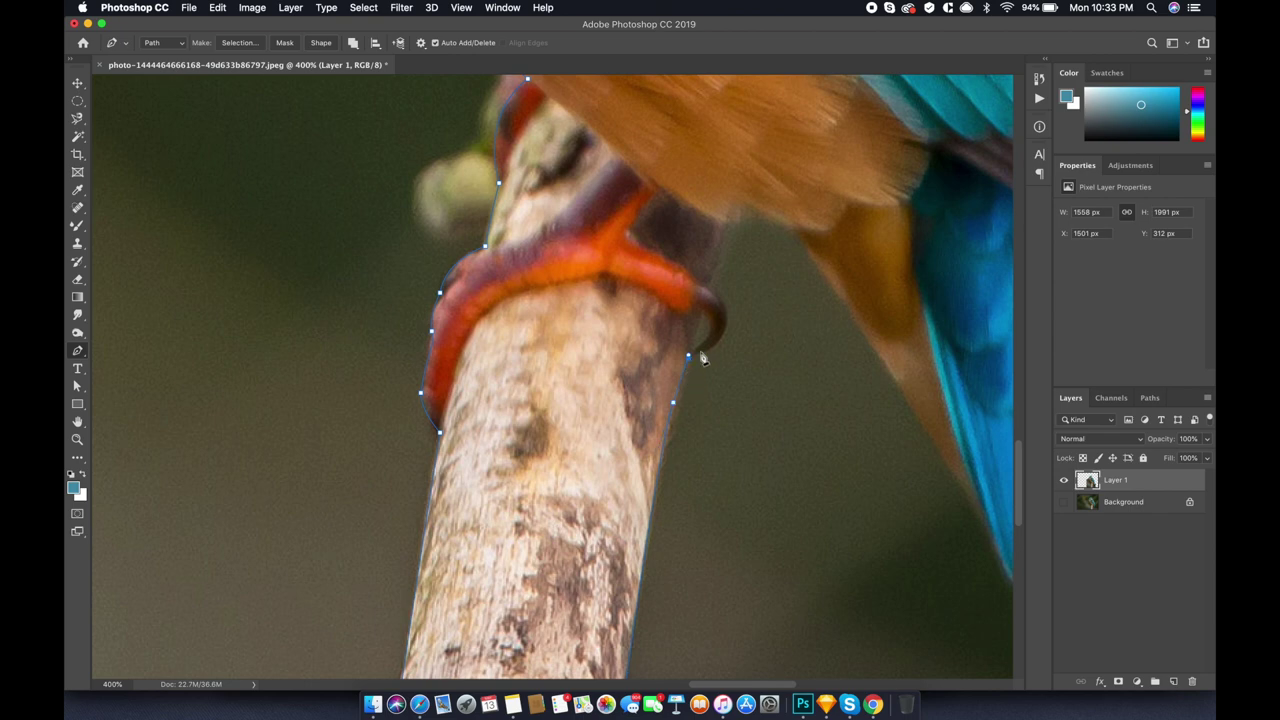
pyautogui.scroll(2, 689, 355)
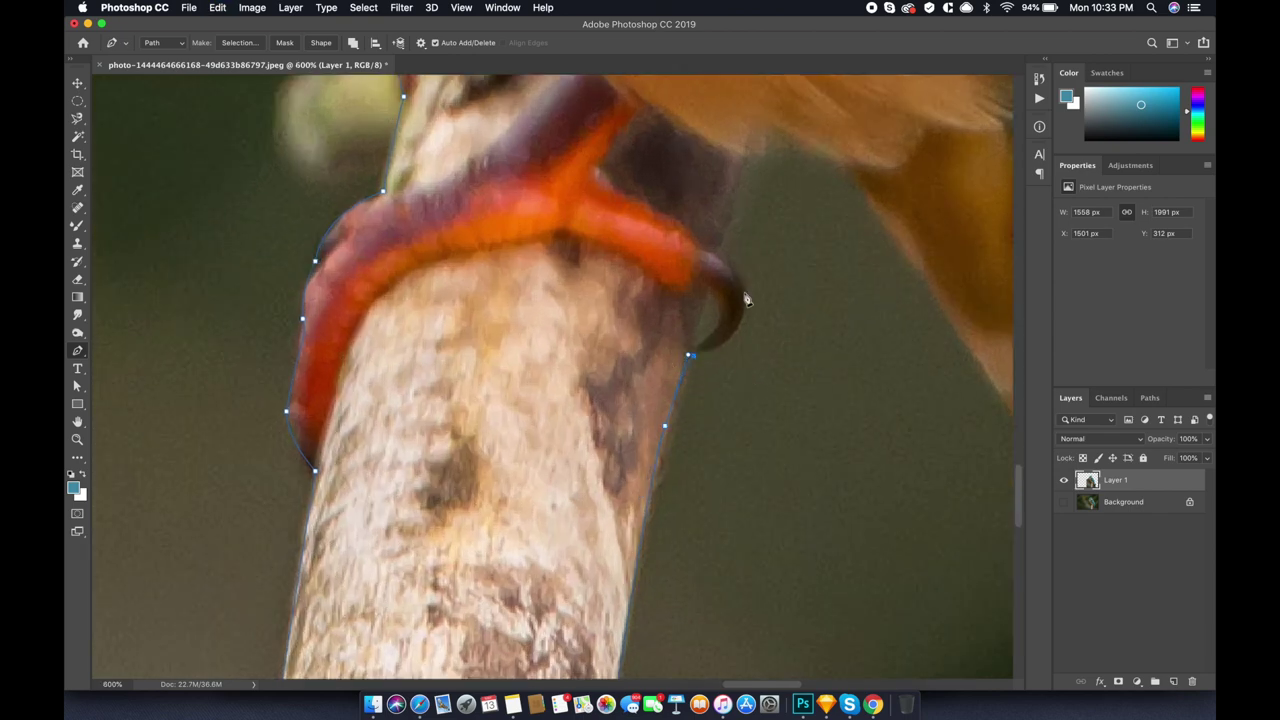
pyautogui.moveTo(745, 290)
pyautogui.mouseDown()
pyautogui.moveTo(740, 236)
pyautogui.moveTo(690, 240)
pyautogui.mouseUp()
pyautogui.scroll(5, 690, 240)
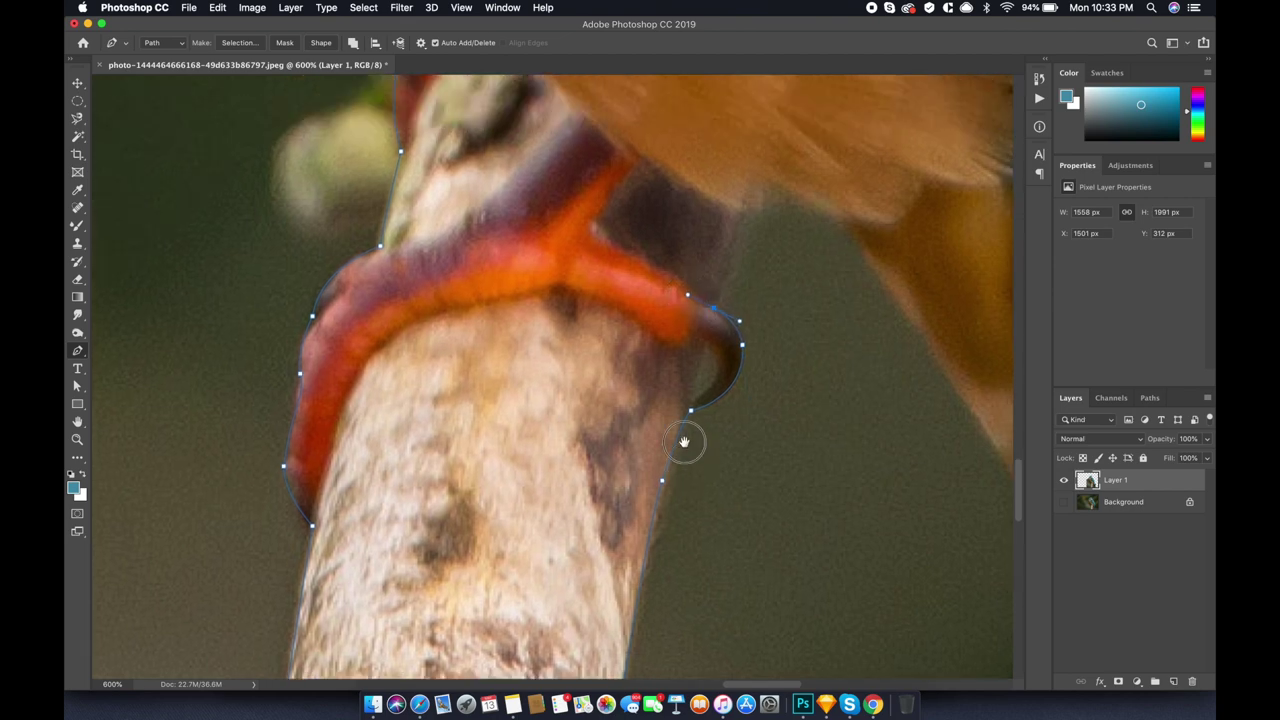
pyautogui.moveTo(703, 336)
pyautogui.mouseDown()
pyautogui.moveTo(710, 311)
pyautogui.moveTo(802, 344)
pyautogui.mouseUp()
# Wrap the path around the blue tail tip and up its right edge
pyautogui.scroll(-5, 815, 343)
pyautogui.hscroll(5, 815, 343)
pyautogui.press('super+minus')
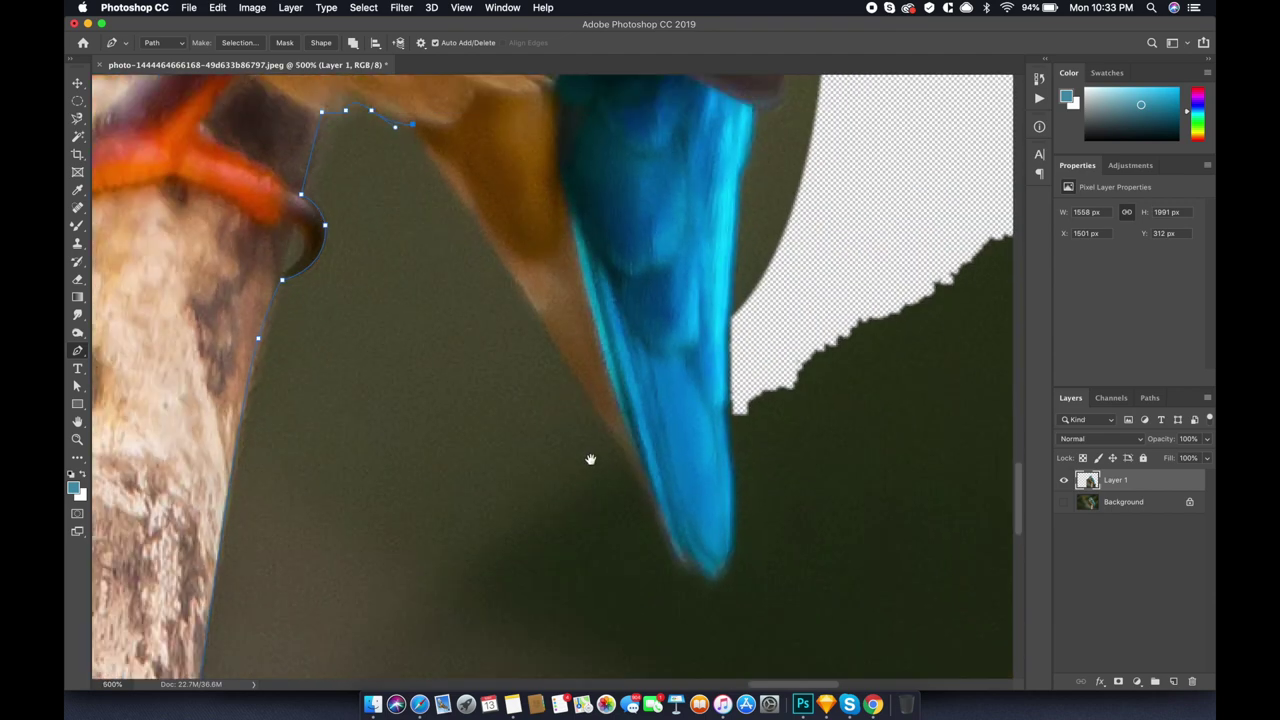
pyautogui.moveTo(650, 487); pyautogui.dragTo(718, 590)
pyautogui.moveTo(691, 560)
pyautogui.mouseDown()
pyautogui.moveTo(736, 511)
pyautogui.moveTo(751, 455)
pyautogui.mouseUp()
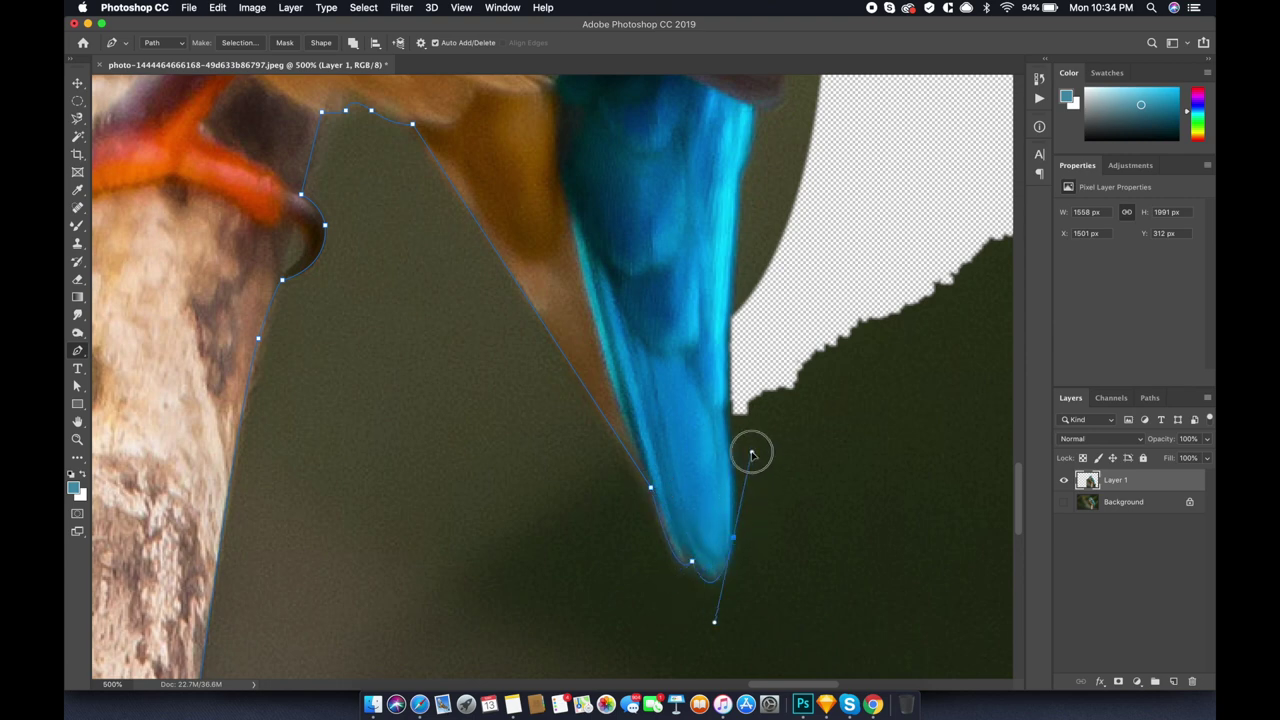
pyautogui.moveTo(717, 442)
pyautogui.mouseDown()
pyautogui.moveTo(687, 498)
pyautogui.moveTo(694, 288)
pyautogui.moveTo(673, 455)
pyautogui.mouseUp()
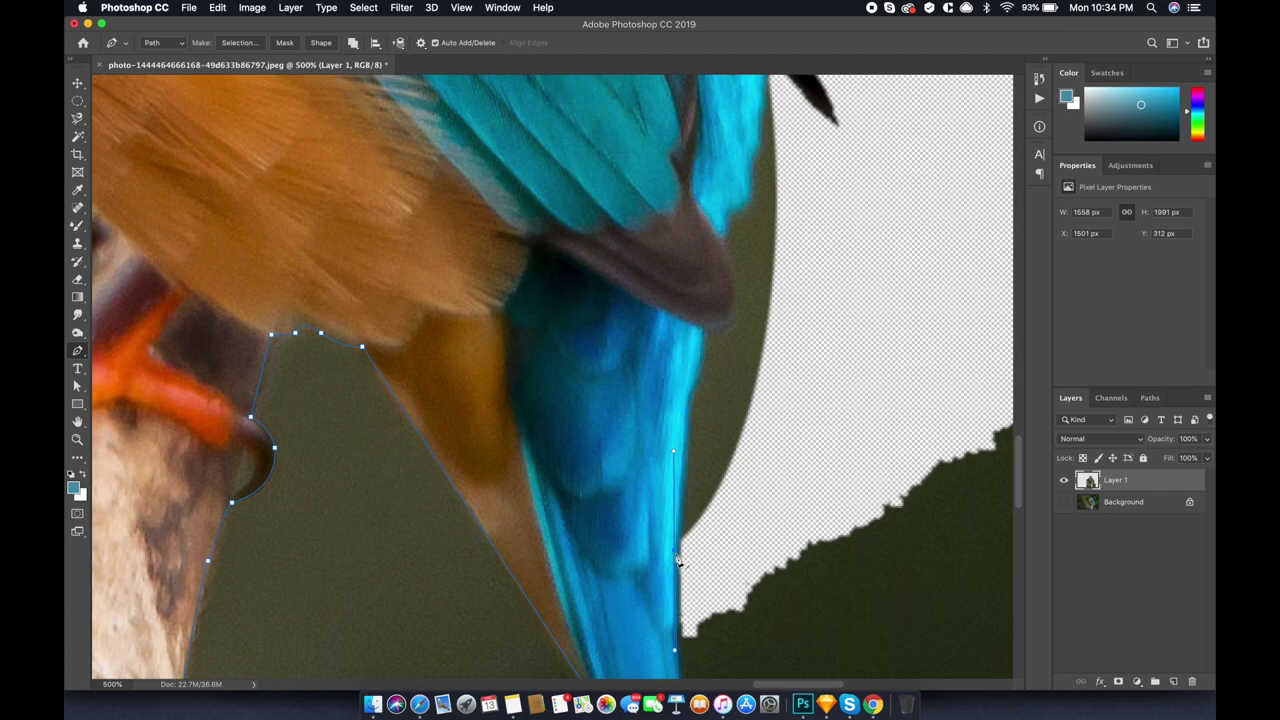
pyautogui.keyDown('alt'); pyautogui.click(675, 652); pyautogui.keyUp('alt')
pyautogui.click(688, 470)
pyautogui.moveTo(698, 385); pyautogui.dragTo(676, 578)
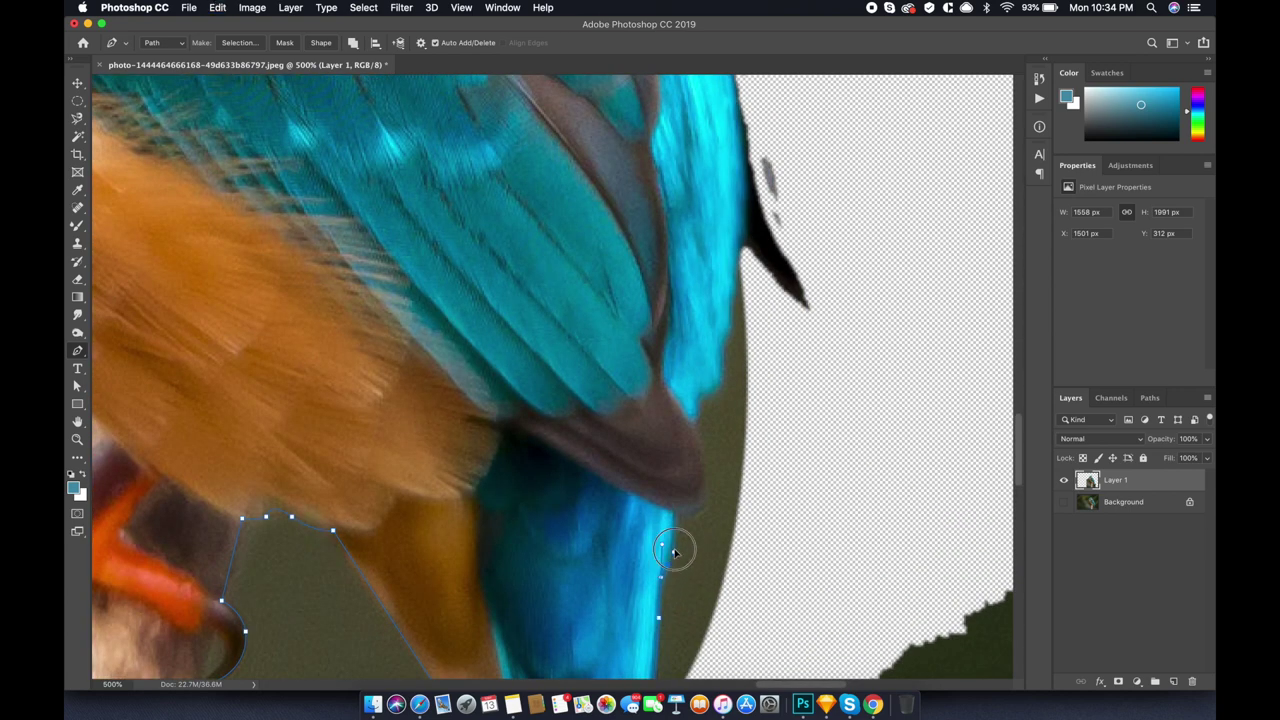
pyautogui.press('super+space')
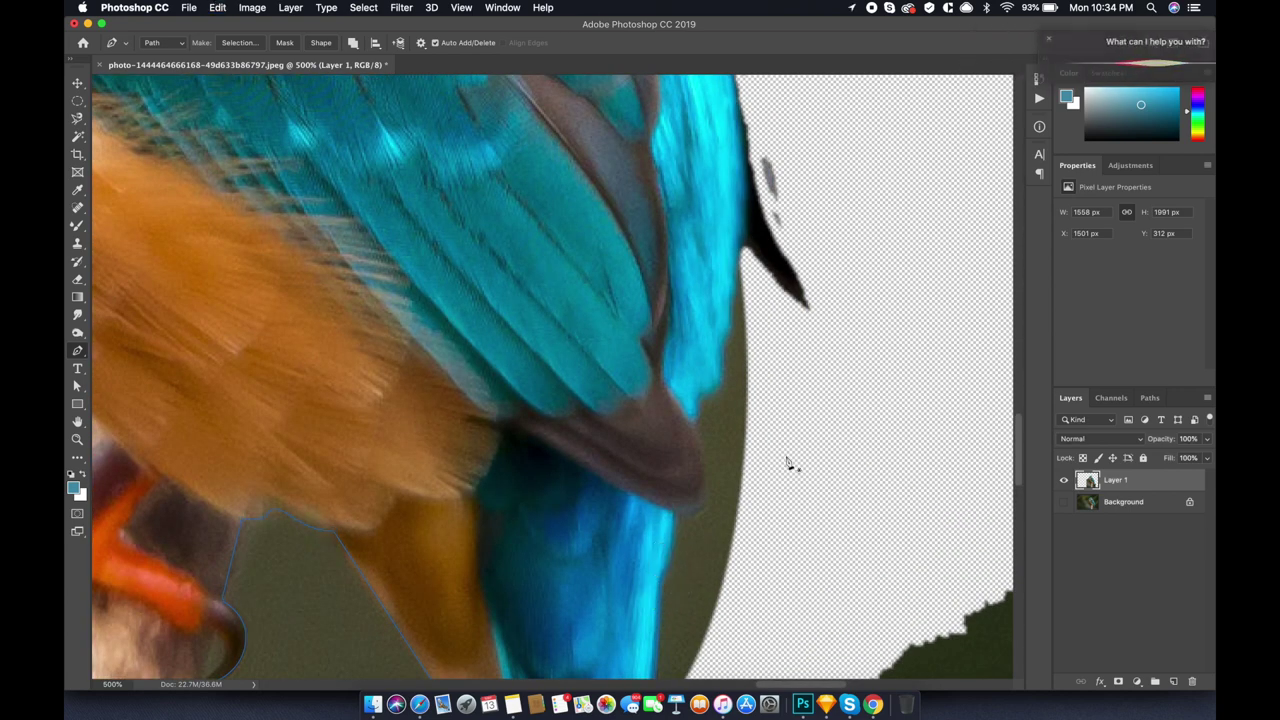
# Remove the misplaced tail-edge anchors and re-place points up the tail's right edge
pyautogui.scroll(1, 657, 614)
pyautogui.click(669, 562)
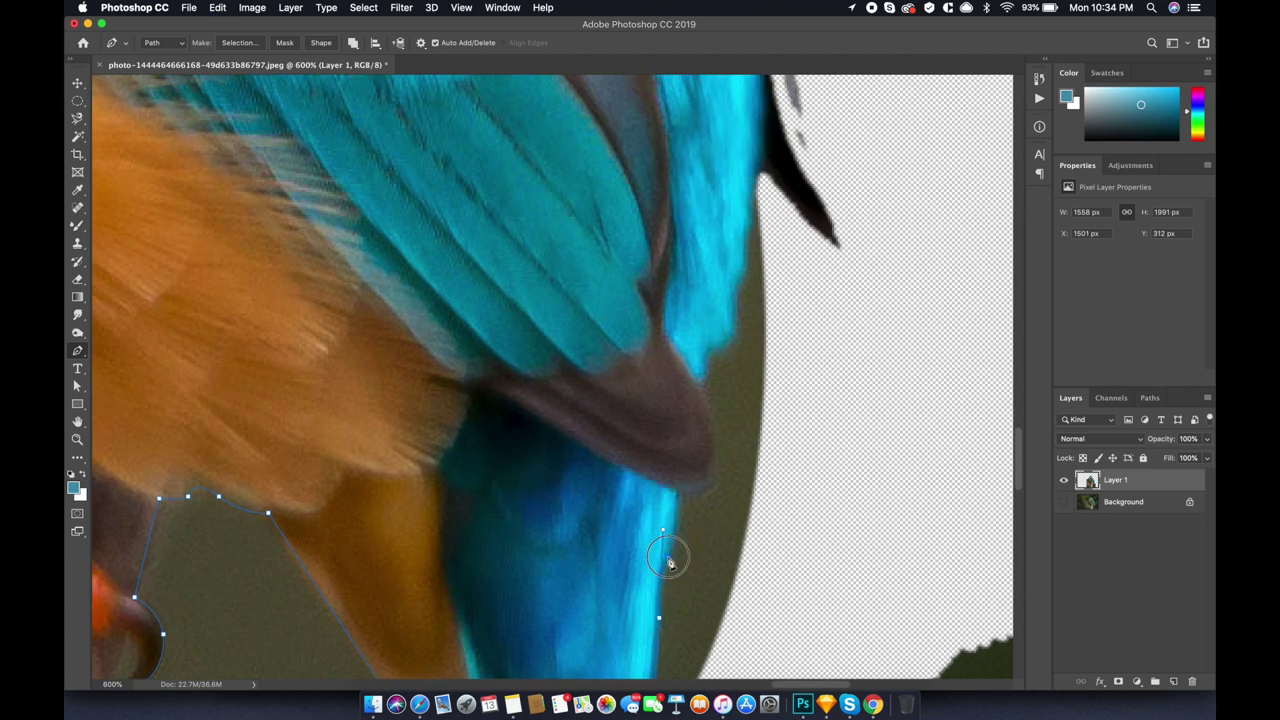
pyautogui.click(663, 531)
pyautogui.click(659, 618)
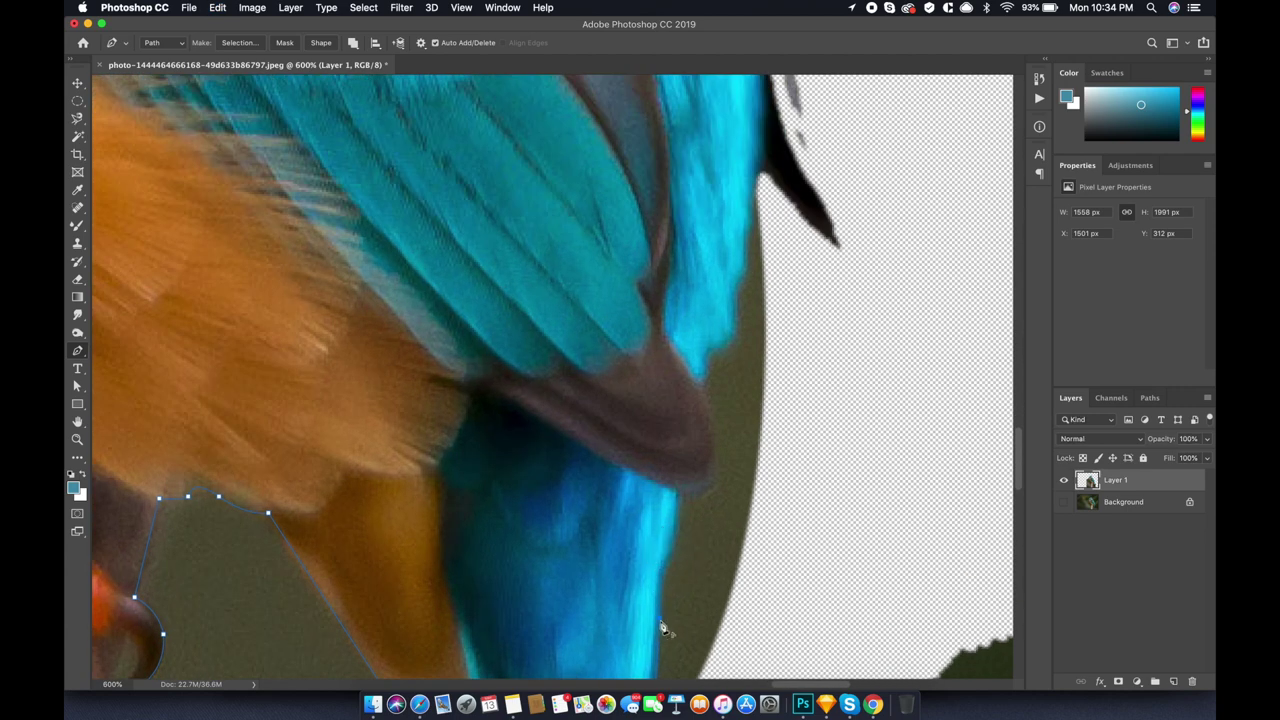
pyautogui.click(669, 555)
pyautogui.click(686, 528)
pyautogui.click(674, 494)
# Curve the path around the brown wingtip and up the blue back edge, fixing misplaced points
pyautogui.scroll(3, 674, 494)
pyautogui.moveTo(690, 508); pyautogui.dragTo(672, 428)
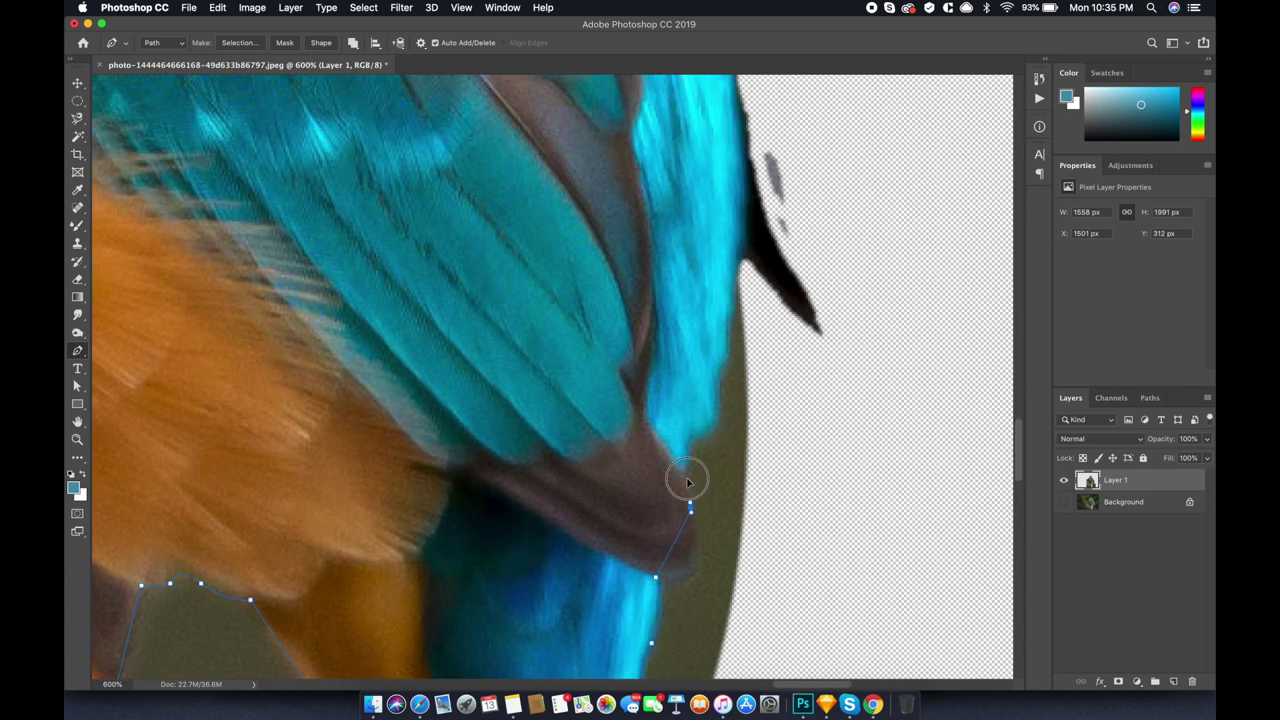
pyautogui.scroll(2, 665, 540)
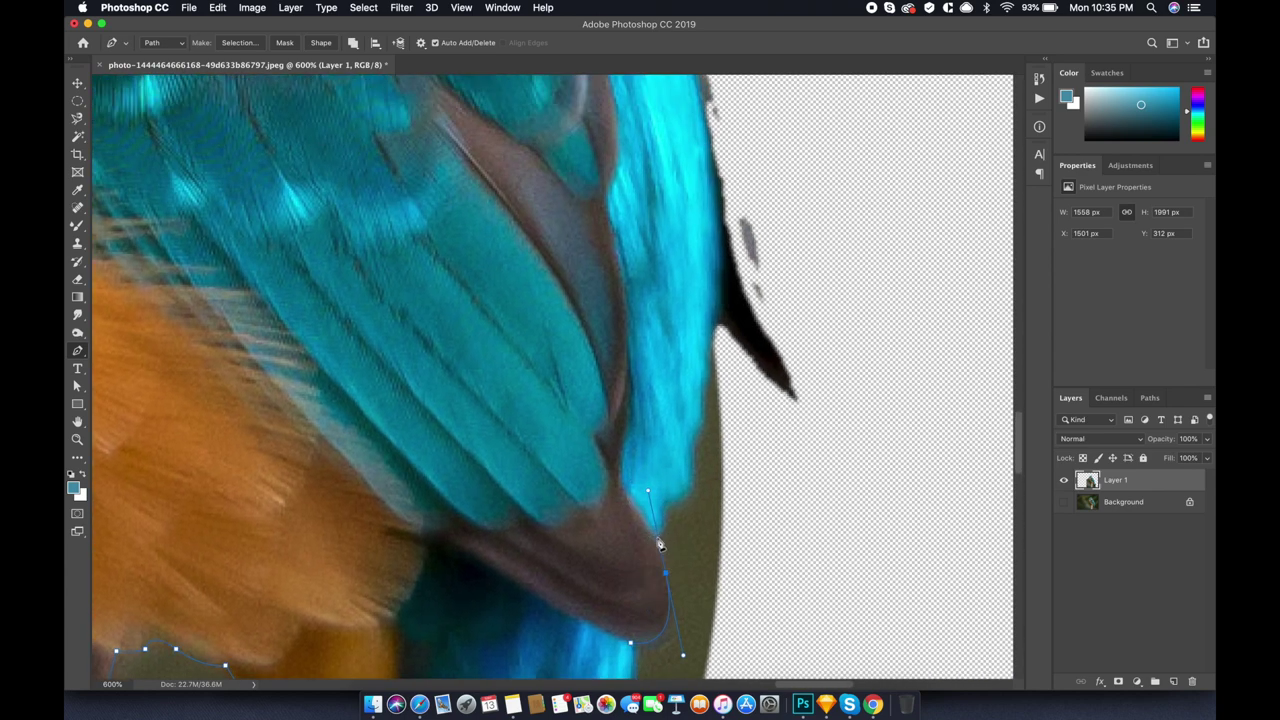
pyautogui.moveTo(655, 541); pyautogui.dragTo(650, 526)
pyautogui.moveTo(692, 458); pyautogui.dragTo(674, 390)
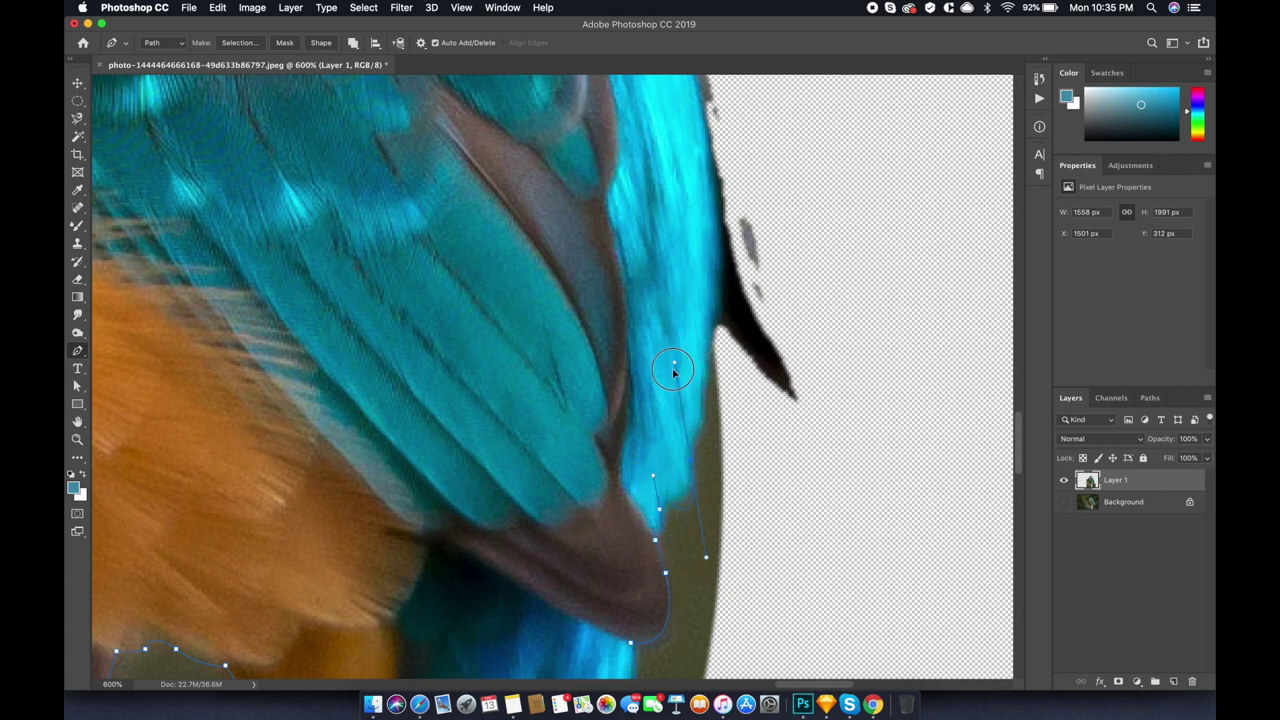
pyautogui.scroll(2, 680, 420)
pyautogui.scroll(3, 690, 500)
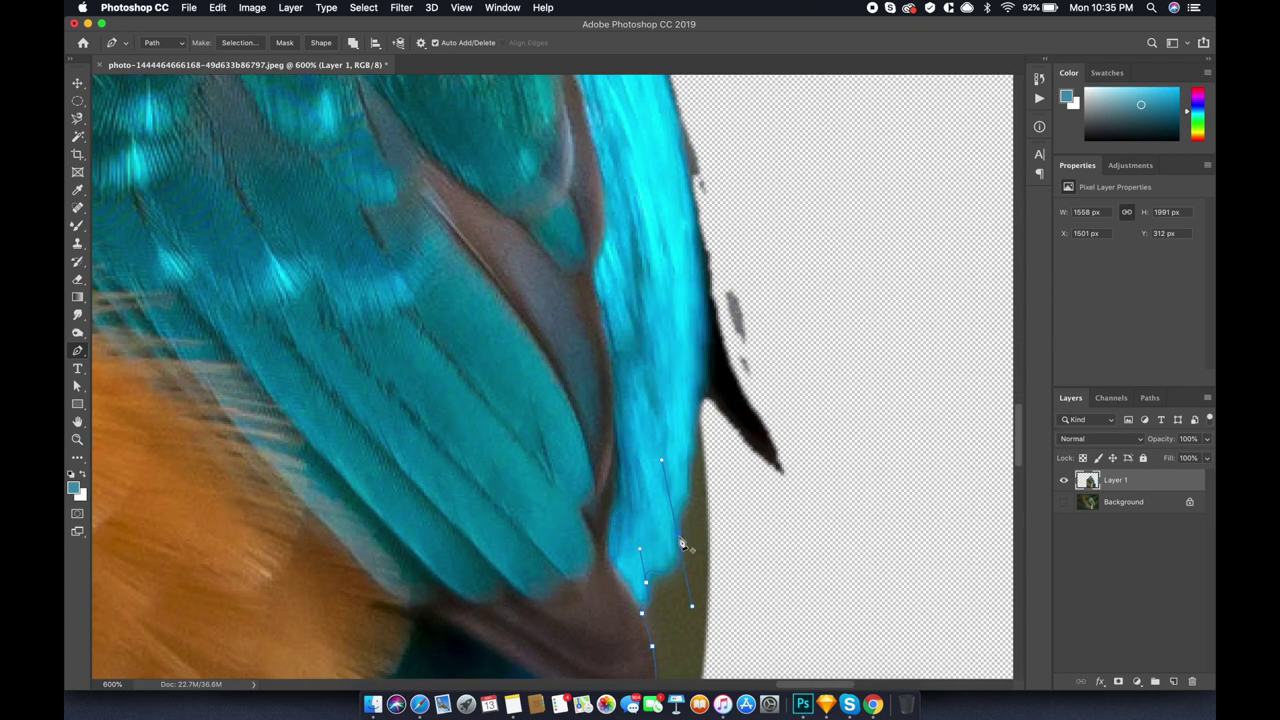
pyautogui.scroll(2, 695, 497)
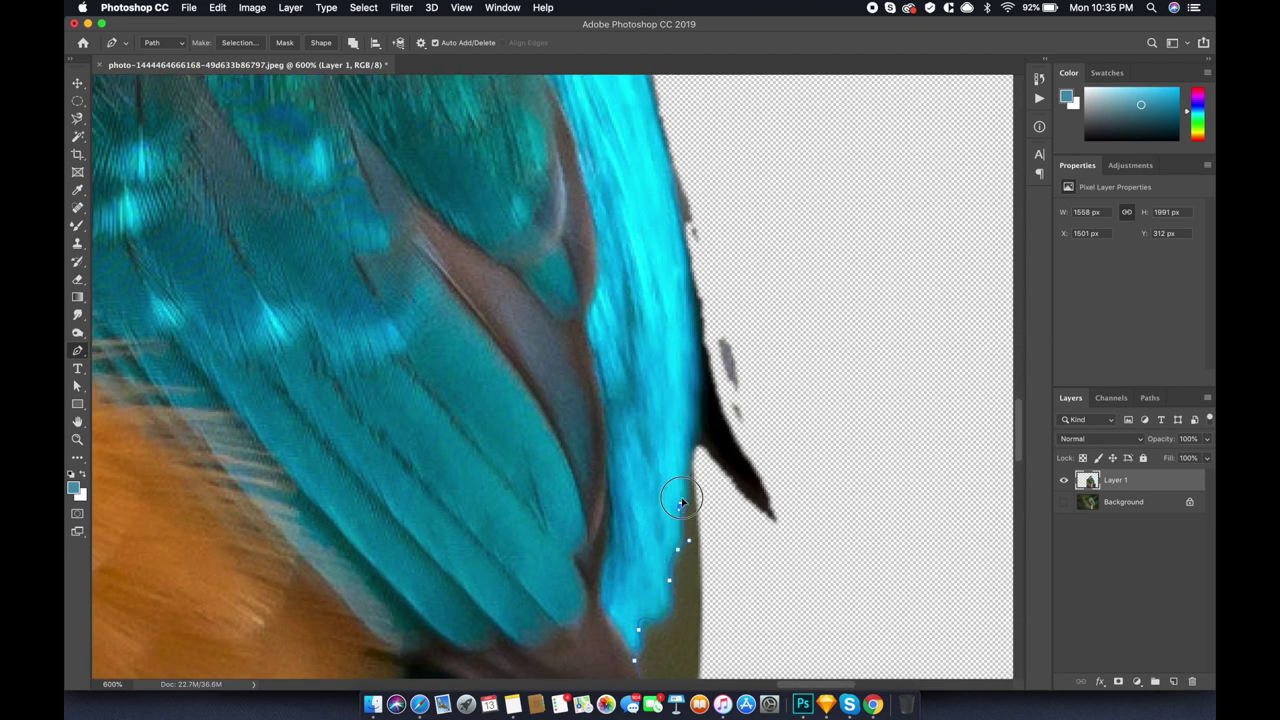
pyautogui.click(684, 484)
pyautogui.scroll(2, 677, 573)
pyautogui.click(693, 478)
pyautogui.click(679, 545)
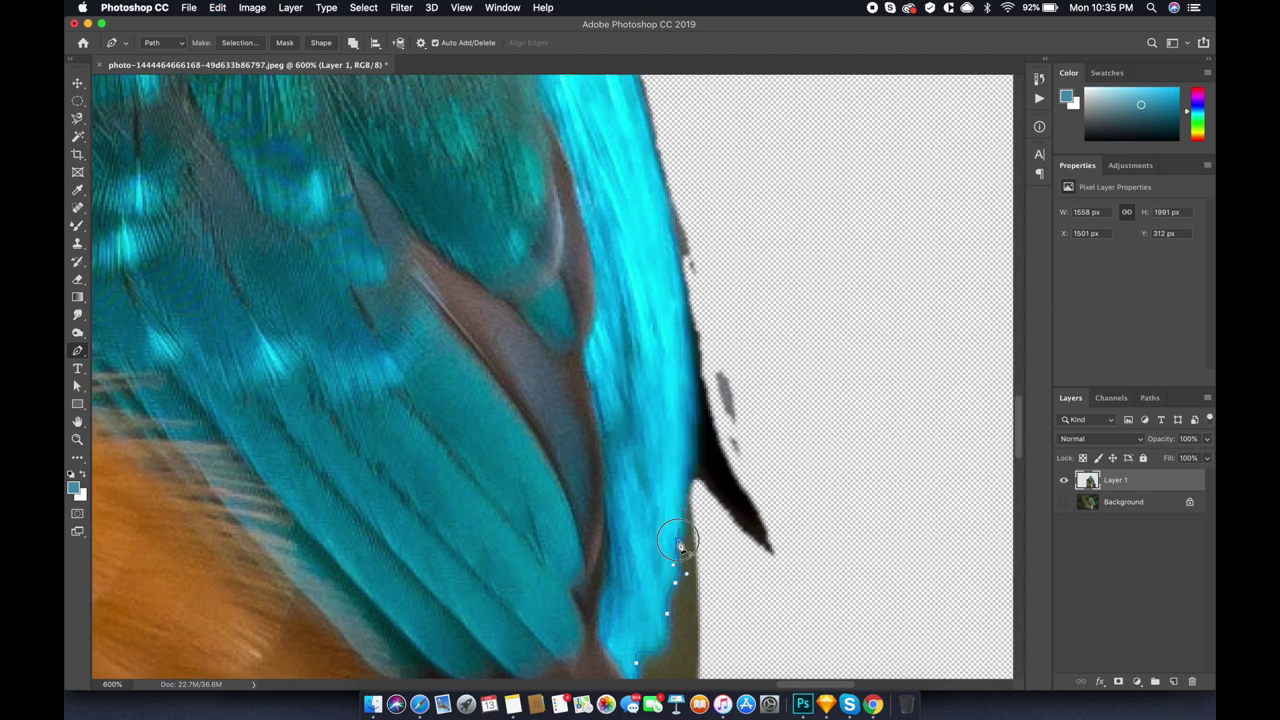
pyautogui.scroll(-1, 679, 545)
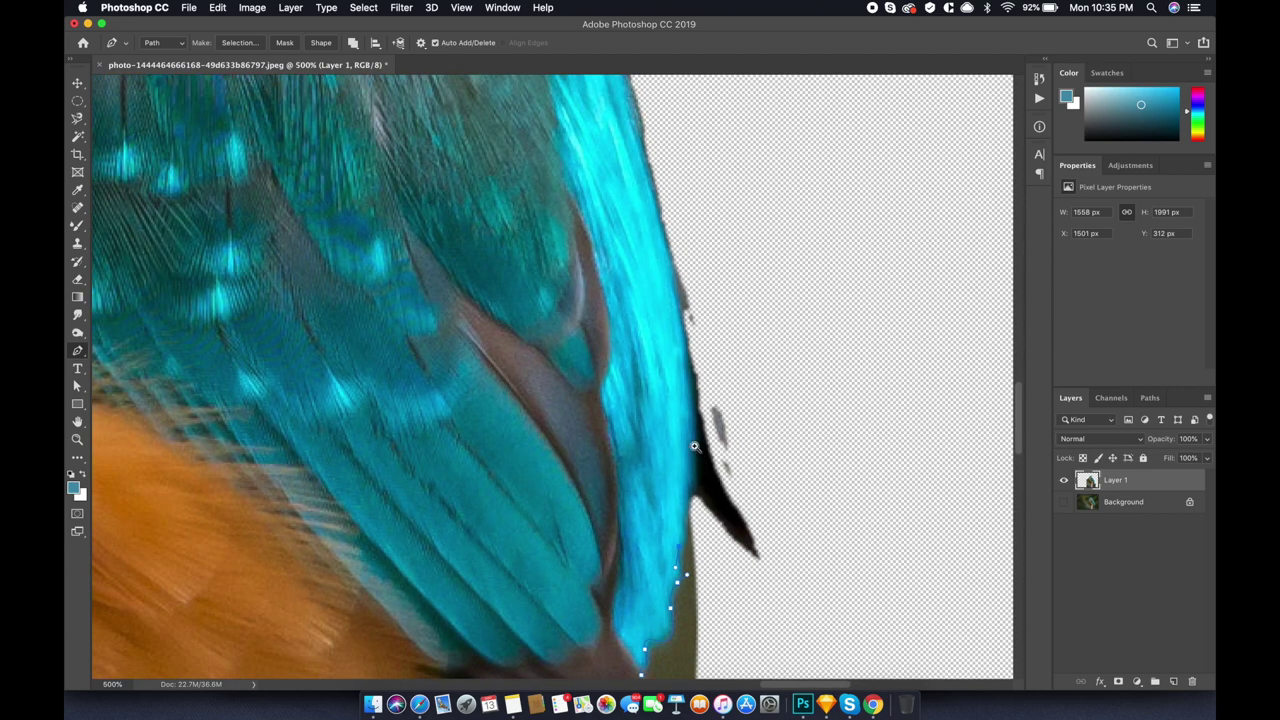
# Extend the path up the blue wing edge toward the nape, then zoom out
pyautogui.moveTo(687, 369); pyautogui.dragTo(676, 289)
pyautogui.moveTo(680, 286); pyautogui.dragTo(666, 502)
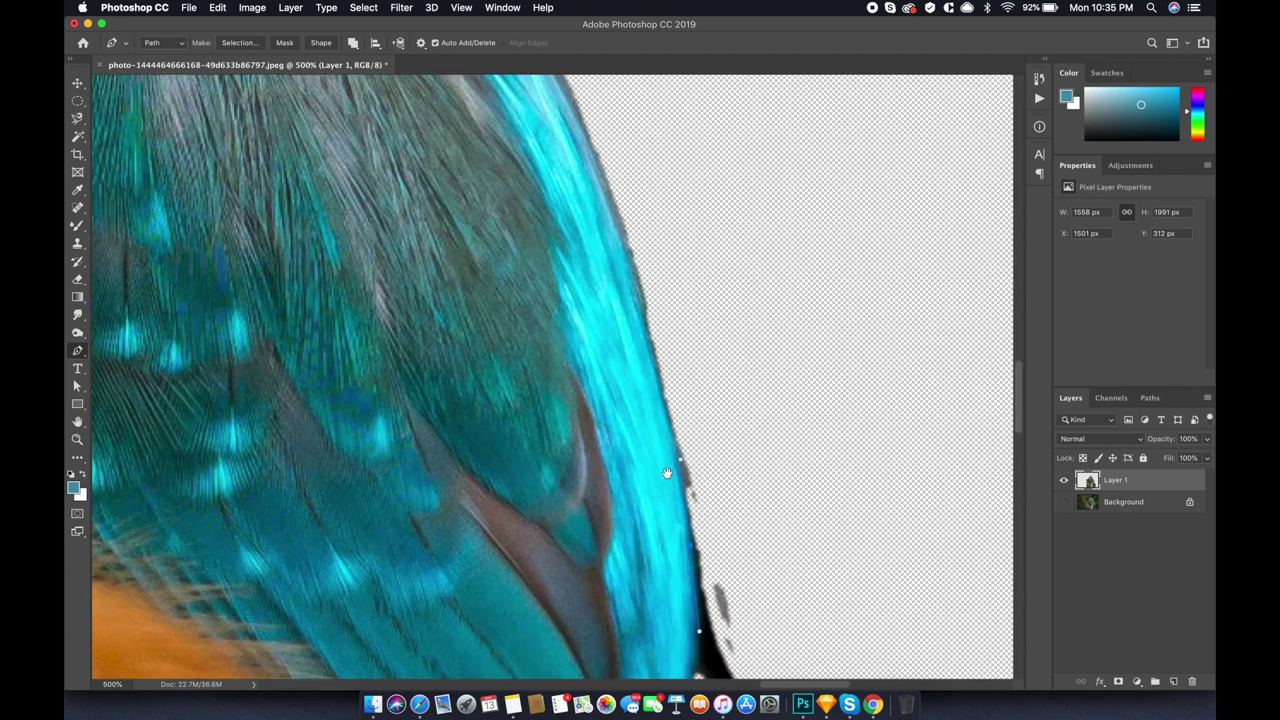
pyautogui.scroll(-1, 650, 320)
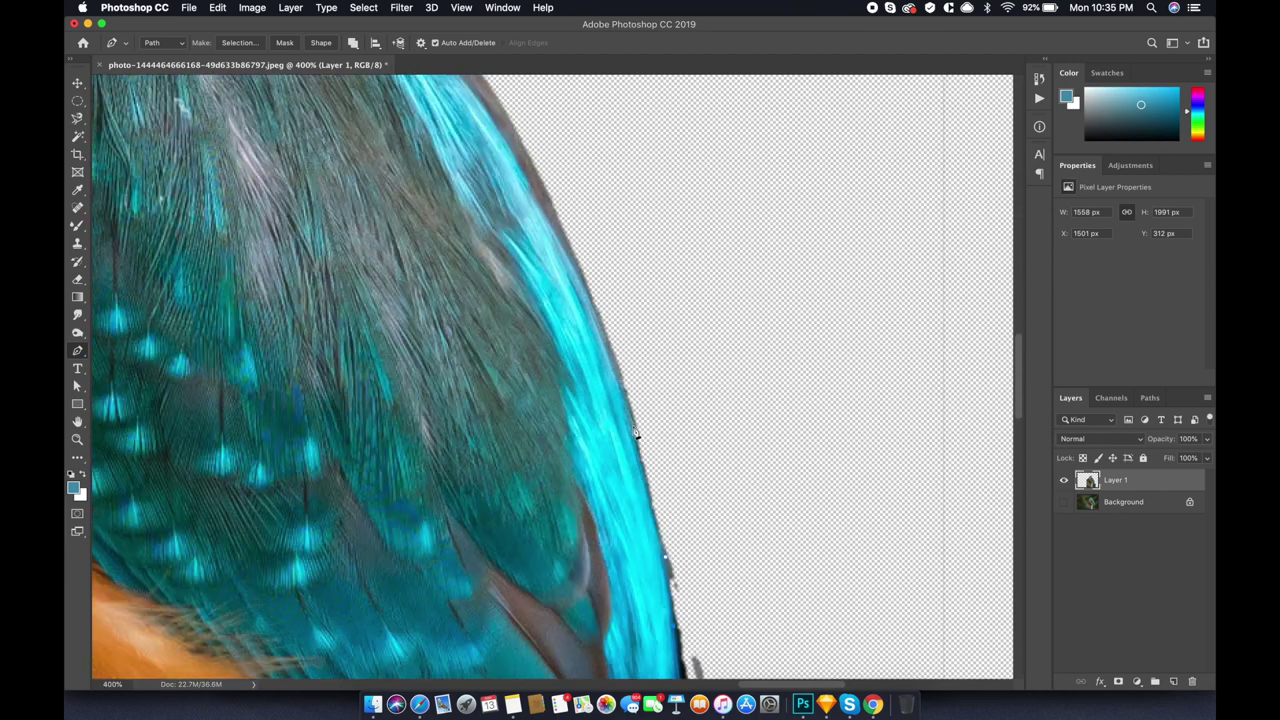
pyautogui.scroll(-1, 626, 425)
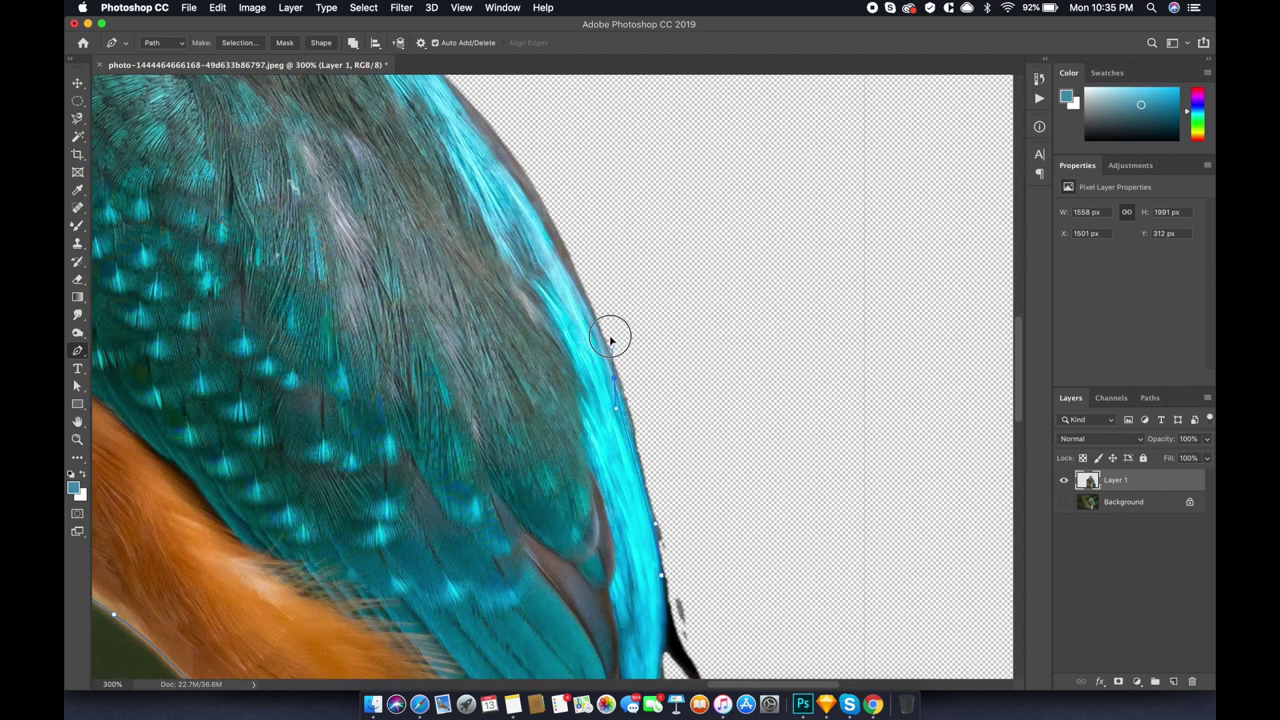
pyautogui.moveTo(600, 306); pyautogui.dragTo(565, 480)
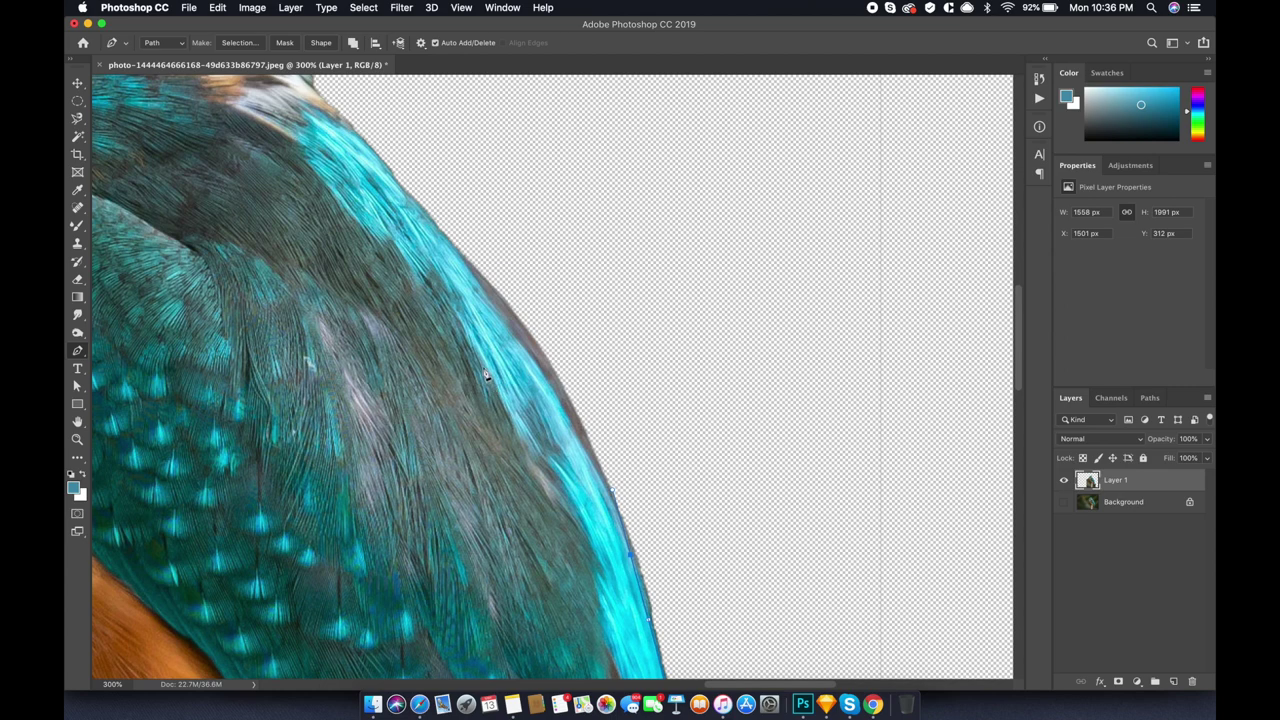
pyautogui.click(495, 319)
pyautogui.click(433, 237)
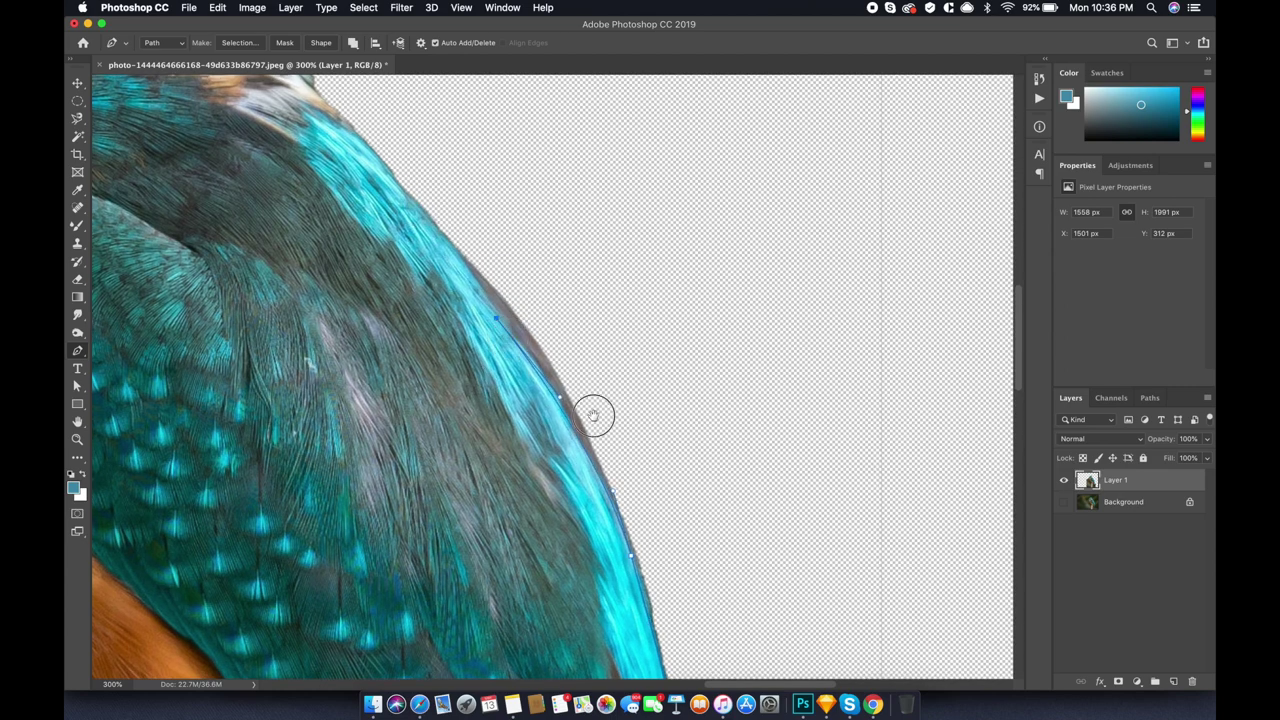
pyautogui.scroll(5, 508, 335)
pyautogui.hscroll(-5, 508, 335)
pyautogui.moveTo(519, 320); pyautogui.dragTo(569, 420)
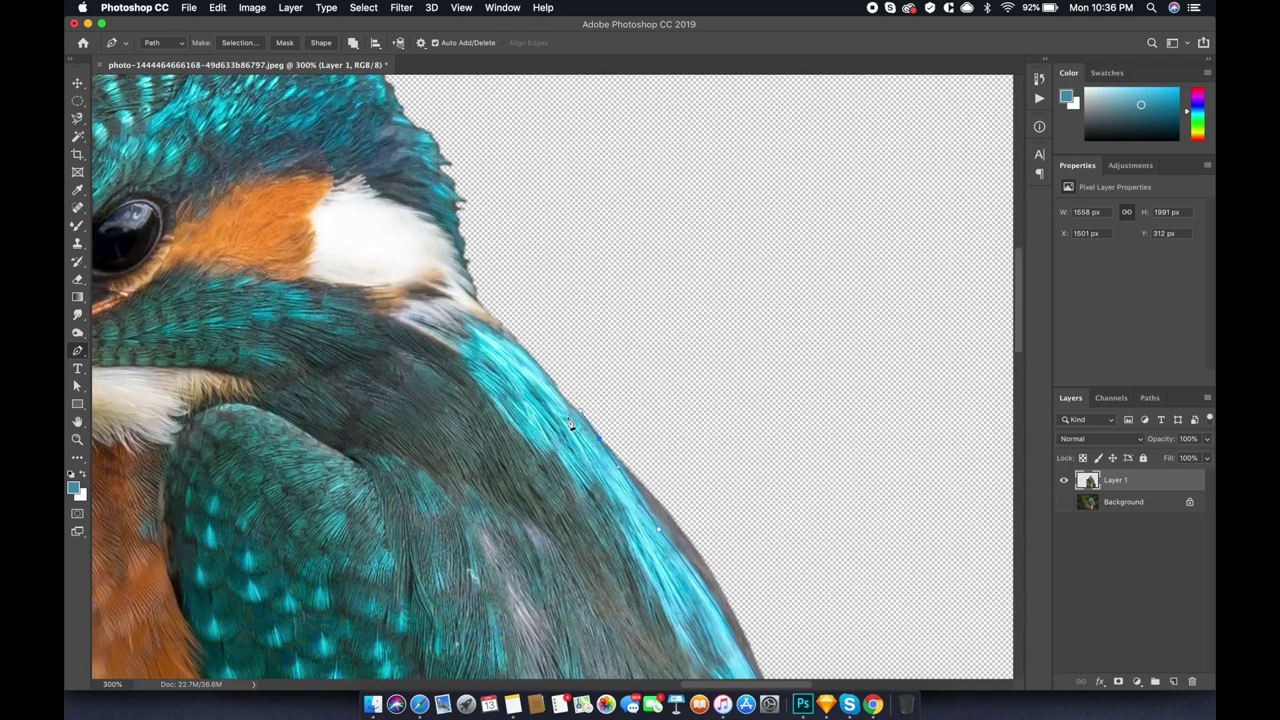
pyautogui.press('super+minus')
pyautogui.press('super+minus')
pyautogui.press('super+minus')
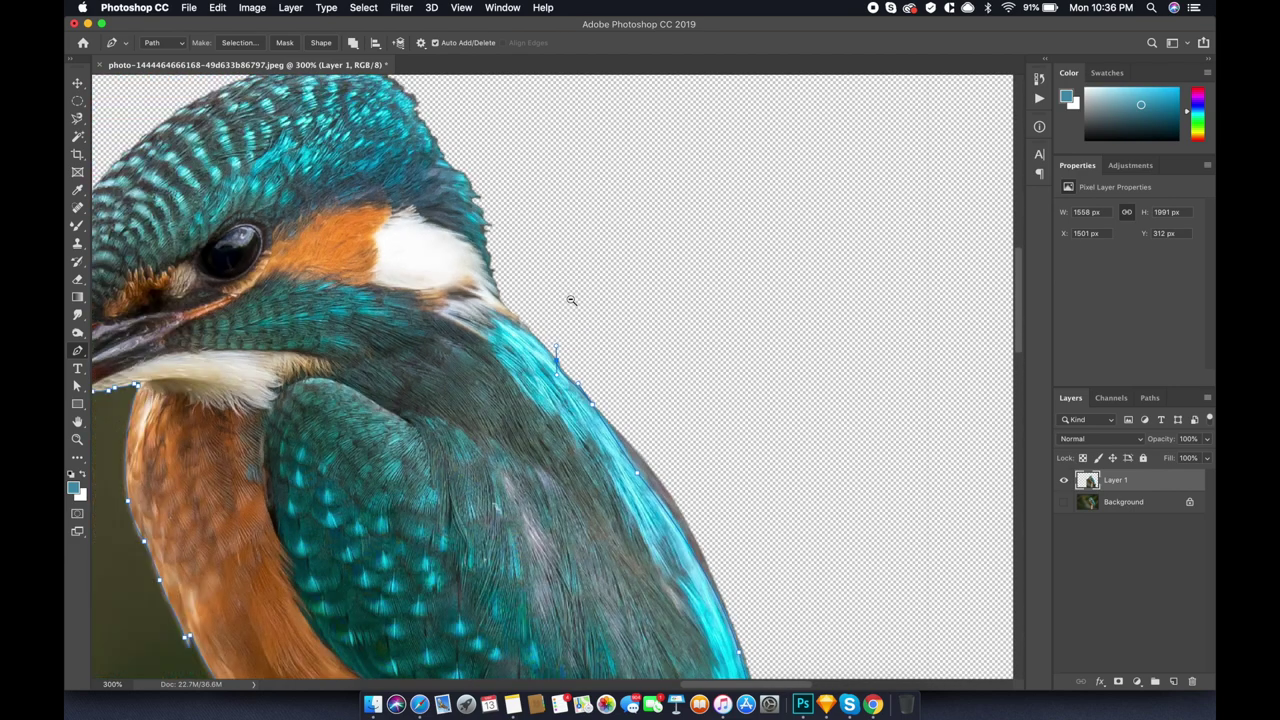
# Trace the rest of the bird's outline and close the path back at its head
pyautogui.click(581, 402)
pyautogui.click(656, 541)
pyautogui.scroll(-5, 663, 623)
pyautogui.click(647, 483)
pyautogui.click(426, 516)
pyautogui.click(319, 511)
pyautogui.click(316, 422)
pyautogui.click(314, 229)
pyautogui.click(354, 201)
pyautogui.click(436, 199)
# Turn the closed path into a selection, delete the background and deselect
pyautogui.click(253, 44)
pyautogui.click(715, 273)
pyautogui.press('Delete')
pyautogui.press('super+d')
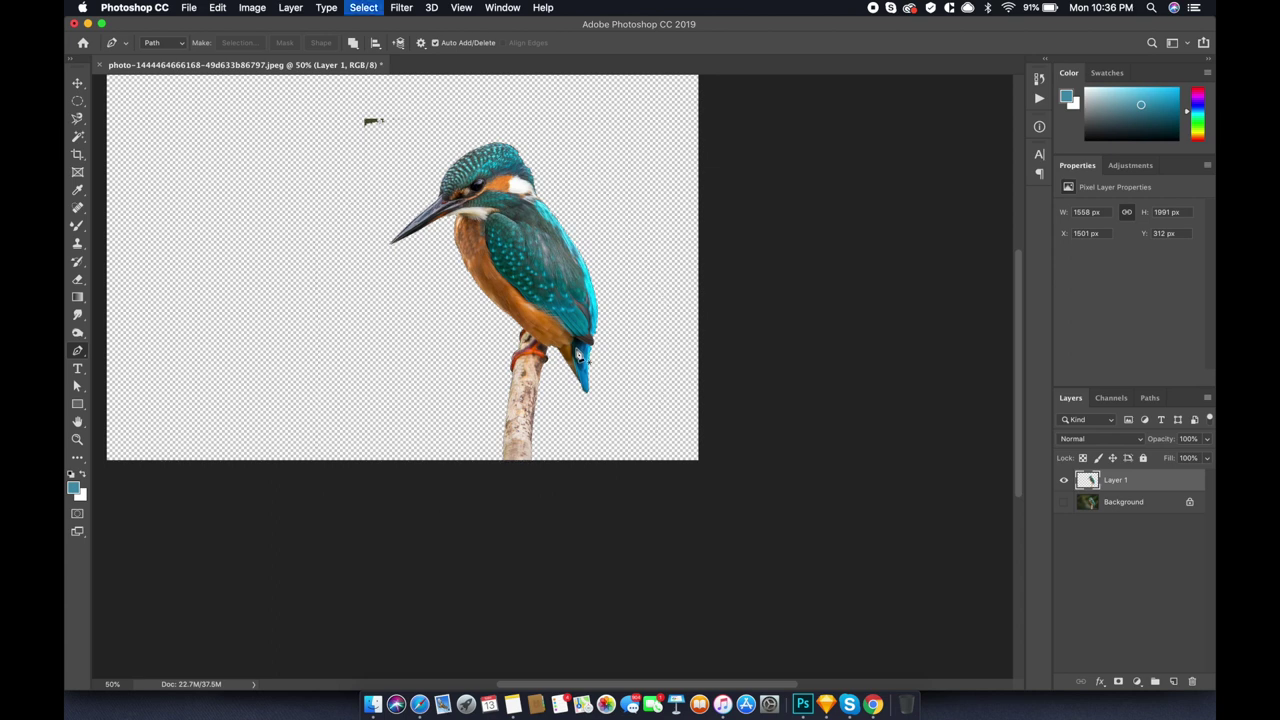
pyautogui.scroll(3, 390, 138)
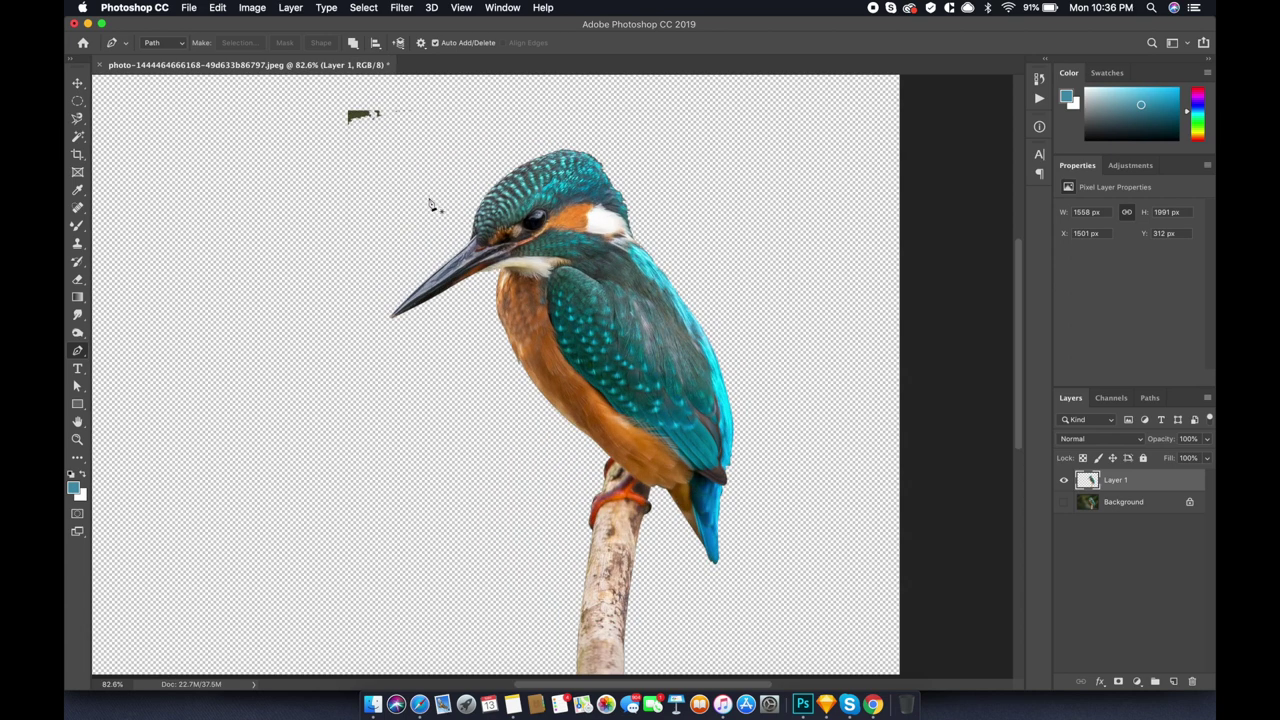
# Erase the leftover dark blob and stray pixels with an enlarged Eraser
pyautogui.press('e')
pyautogui.scroll(5, 430, 205)
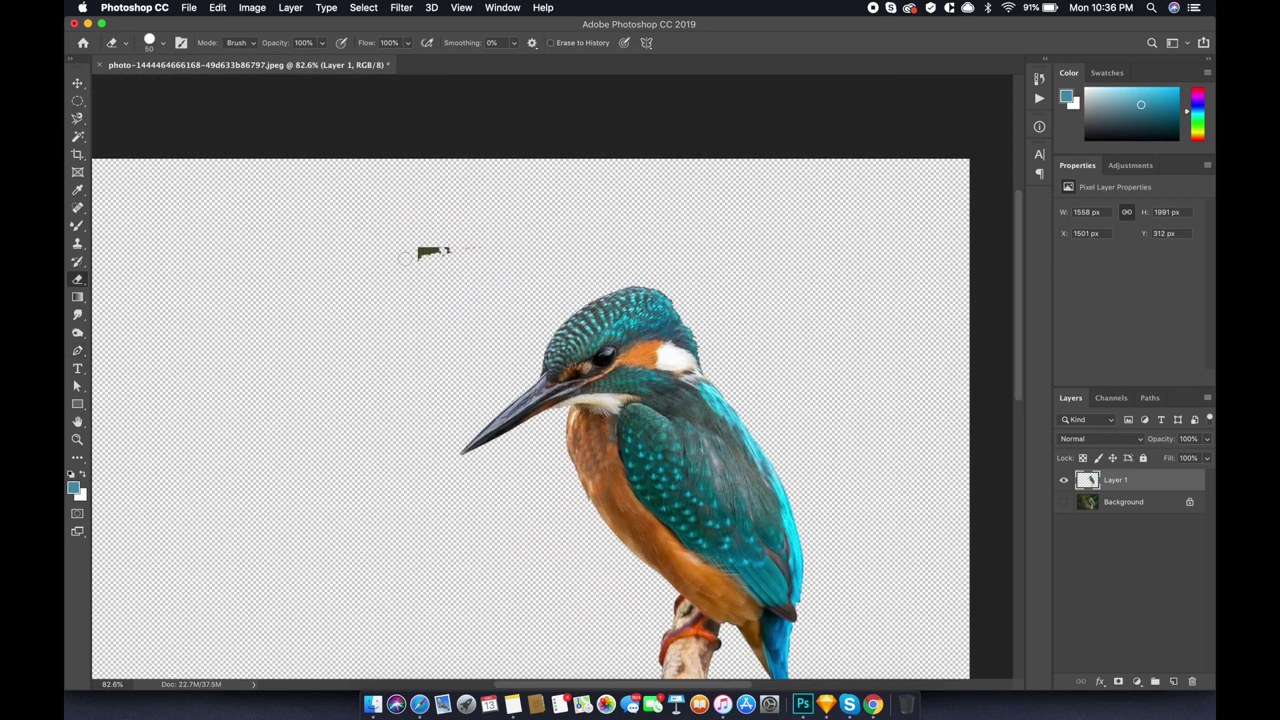
pyautogui.press(']')
pyautogui.press(']')
pyautogui.press(']')
pyautogui.moveTo(405, 256); pyautogui.dragTo(512, 234)
pyautogui.moveTo(419, 558); pyautogui.dragTo(425, 542)
pyautogui.click(857, 514)
# Check the bird layer's bounds with Free Transform and its loaded outline, then zoom out and deselect
pyautogui.scroll(-10, 860, 280)
pyautogui.press('super+t')
pyautogui.moveTo(766, 322); pyautogui.dragTo(766, 452)
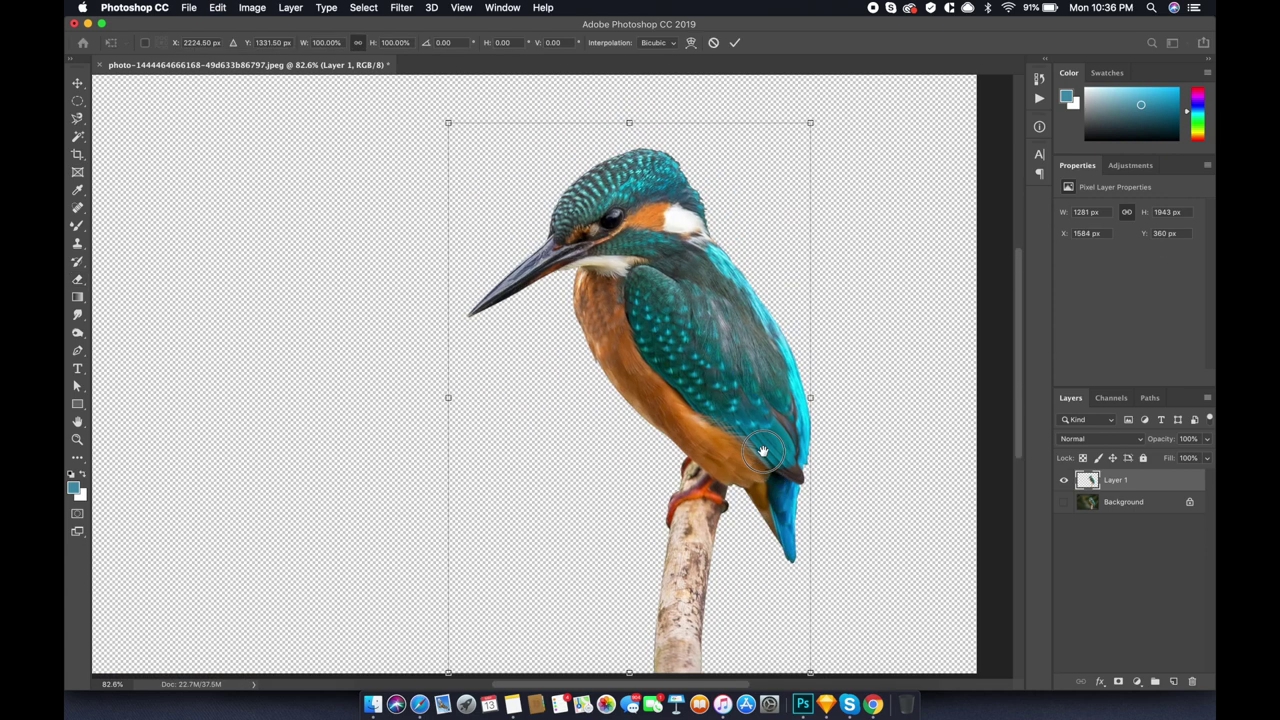
pyautogui.press('Return')
pyautogui.keyDown('super'); pyautogui.click(1088, 480); pyautogui.keyUp('super')
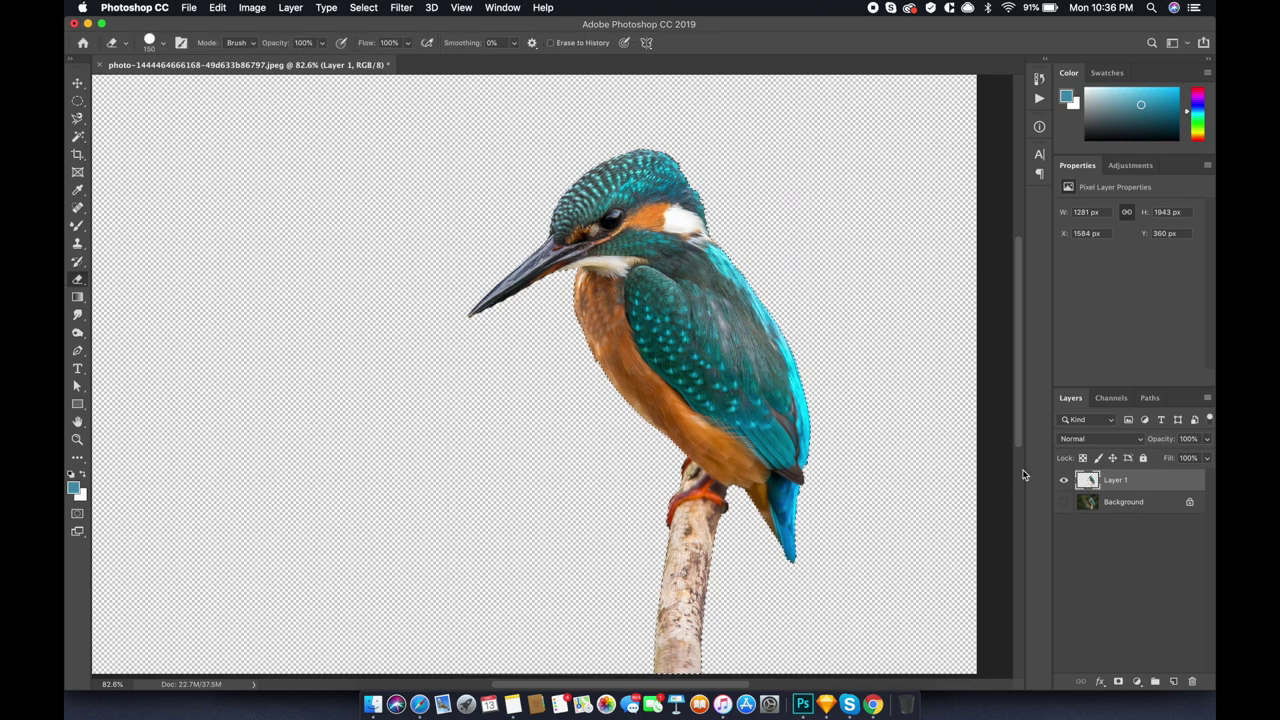
pyautogui.press('super+minus')
pyautogui.press('super+d')
pyautogui.moveTo(548, 375); pyautogui.dragTo(733, 457)
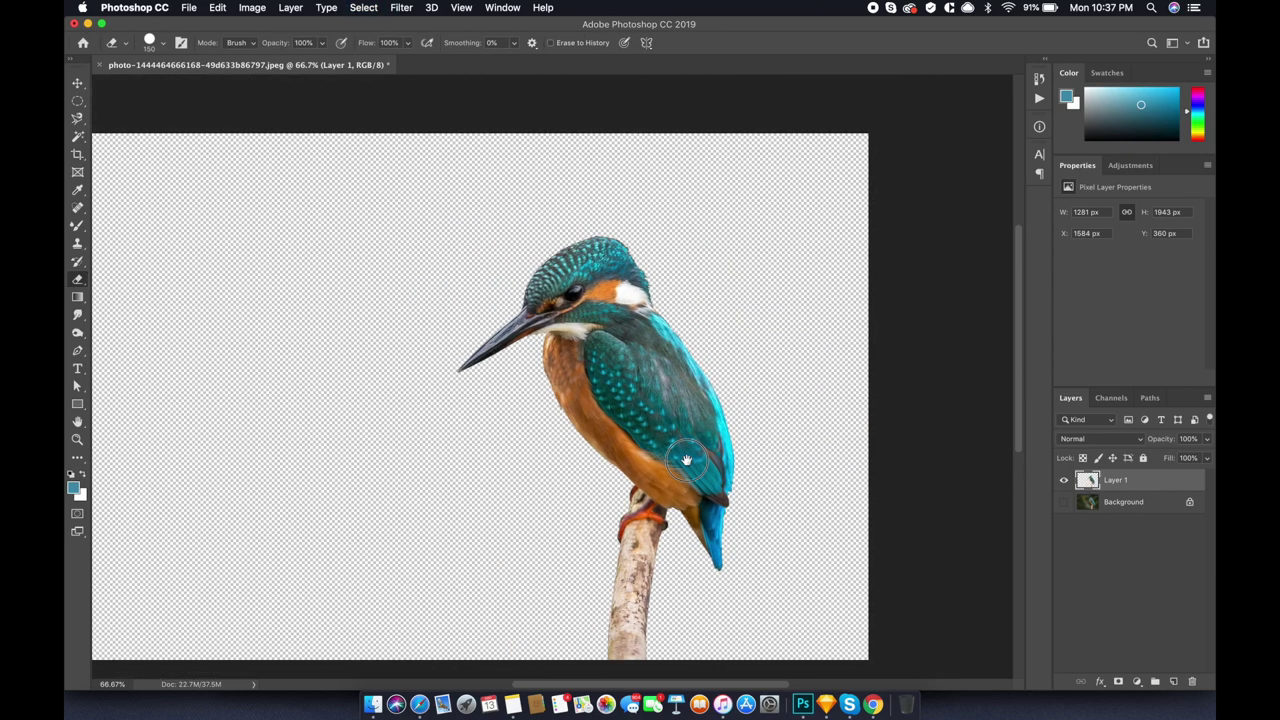
# Fill the Background layer with dark slate blue-grey #2f303c
pyautogui.press('v')
pyautogui.click(1090, 502)
pyautogui.click(73, 487)
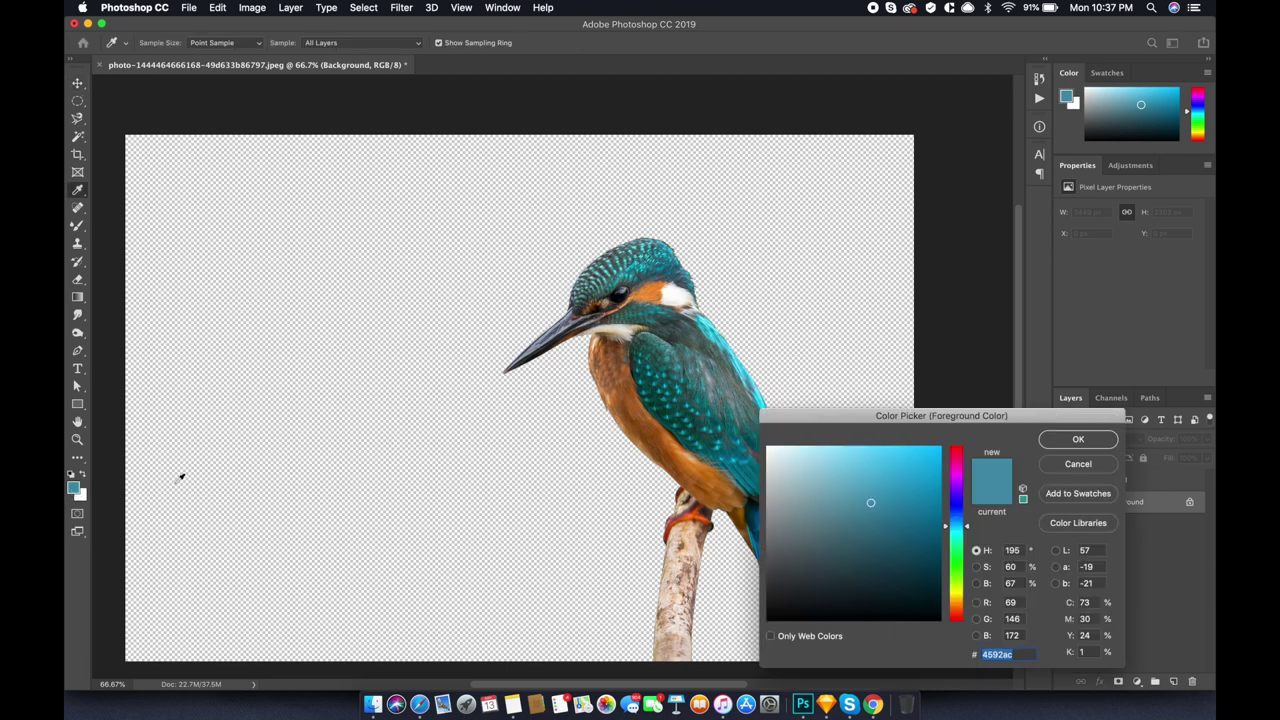
pyautogui.click(721, 441)
pyautogui.click(696, 340)
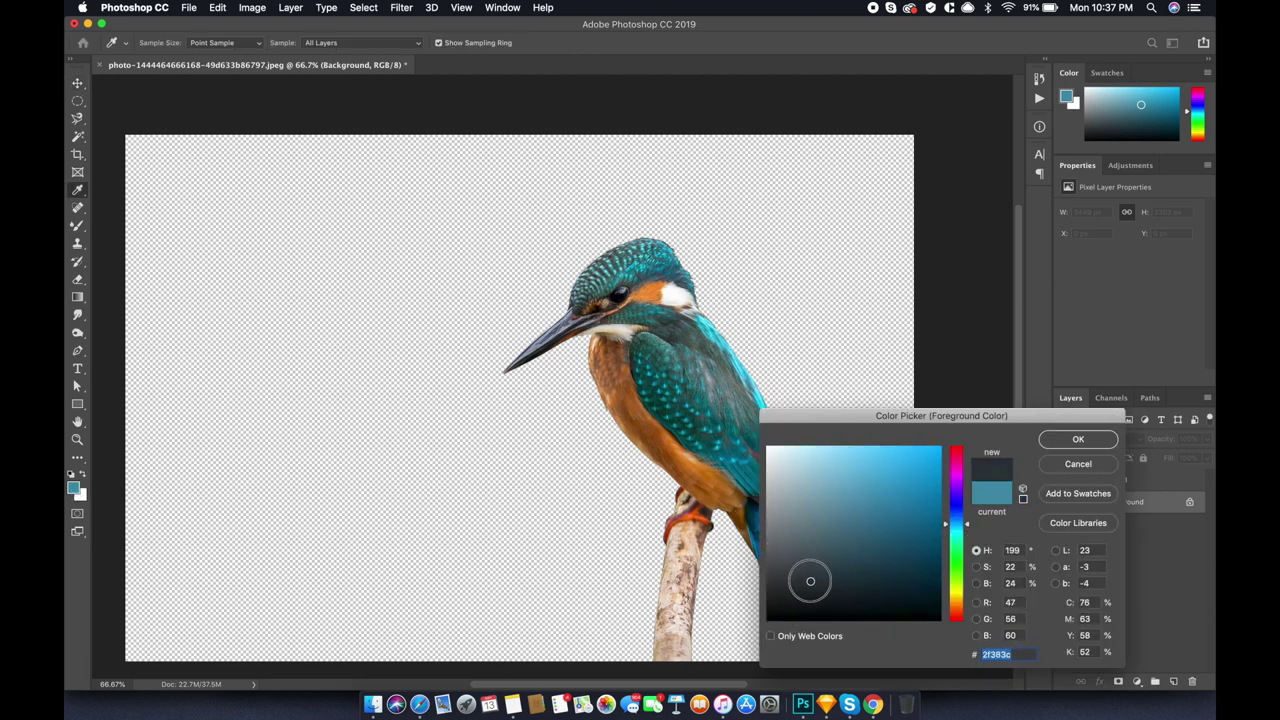
pyautogui.click(1078, 439)
pyautogui.hotkey('alt', 'BackSpace')
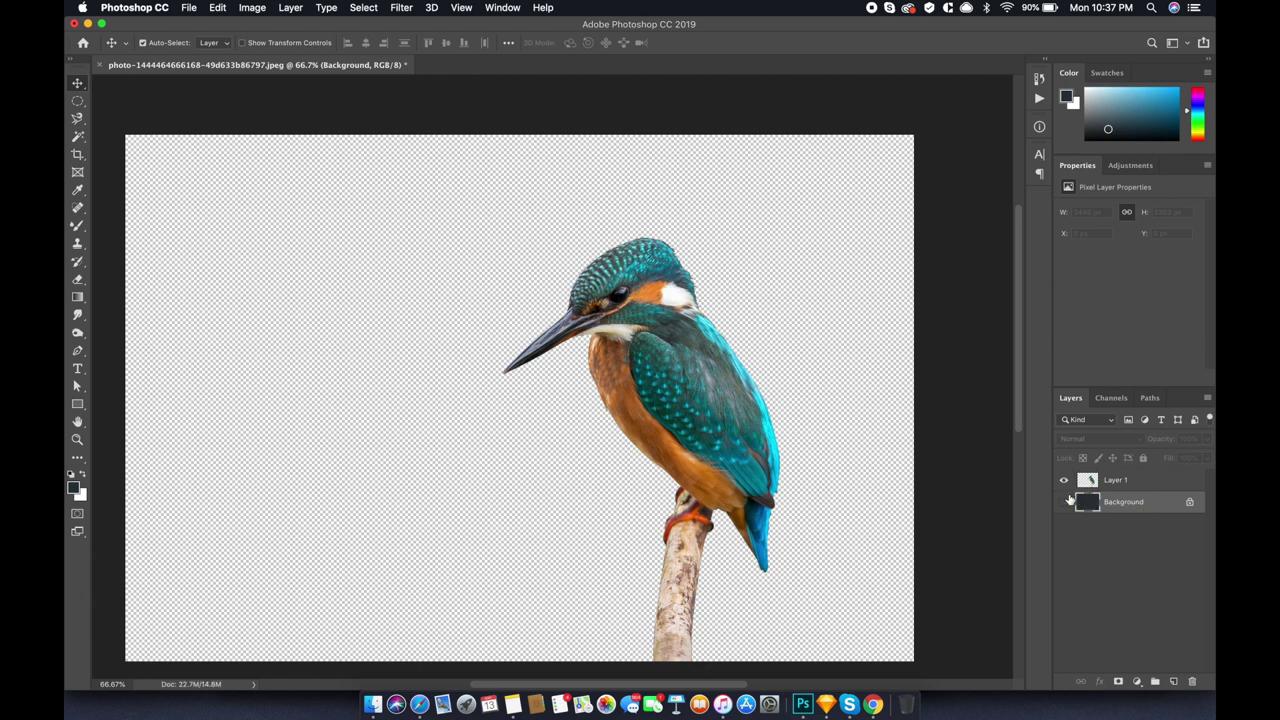
# Make the filled Background layer visible and reselect the kingfisher layer
pyautogui.click(1064, 501)
pyautogui.click(699, 425)
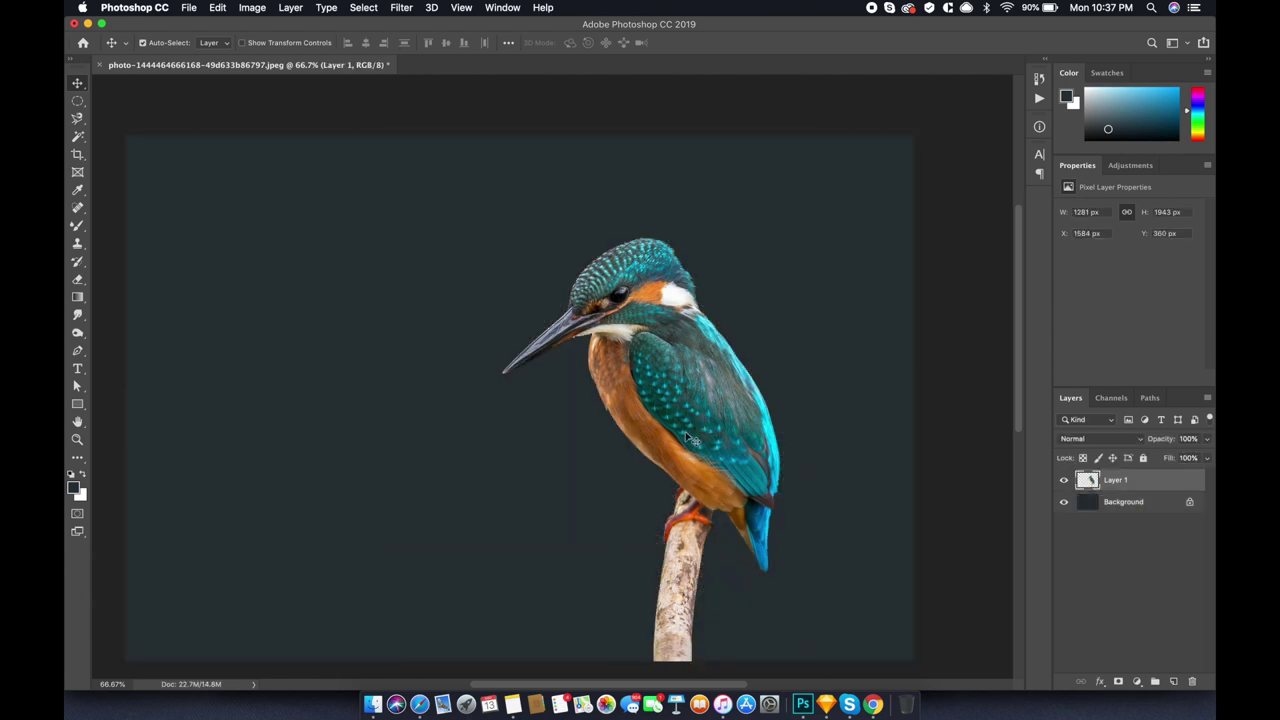
pyautogui.scroll(-3, 617, 393)
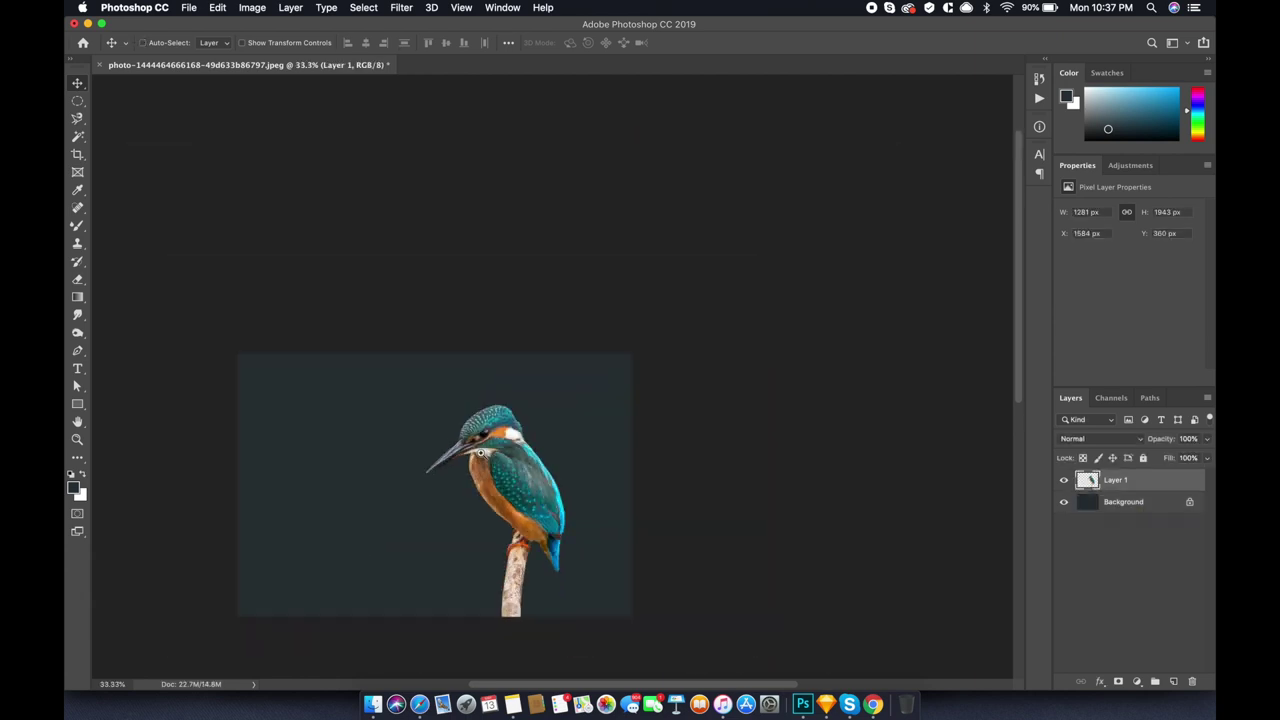
pyautogui.scroll(8, 571, 491)
pyautogui.scroll(-2, 539, 481)
pyautogui.scroll(-2, 595, 389)
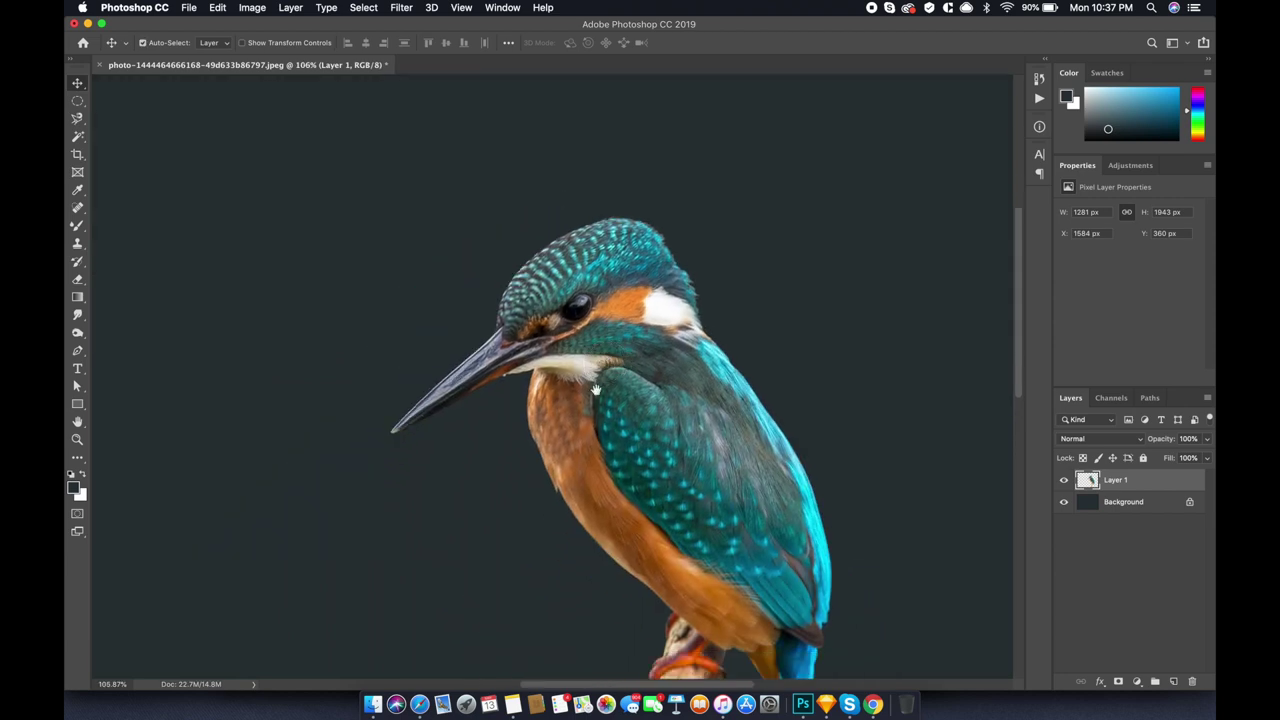
# Raise the kingfisher's brightness to 10 with Brightness/Contrast
pyautogui.click(262, 8)
pyautogui.click(440, 44)
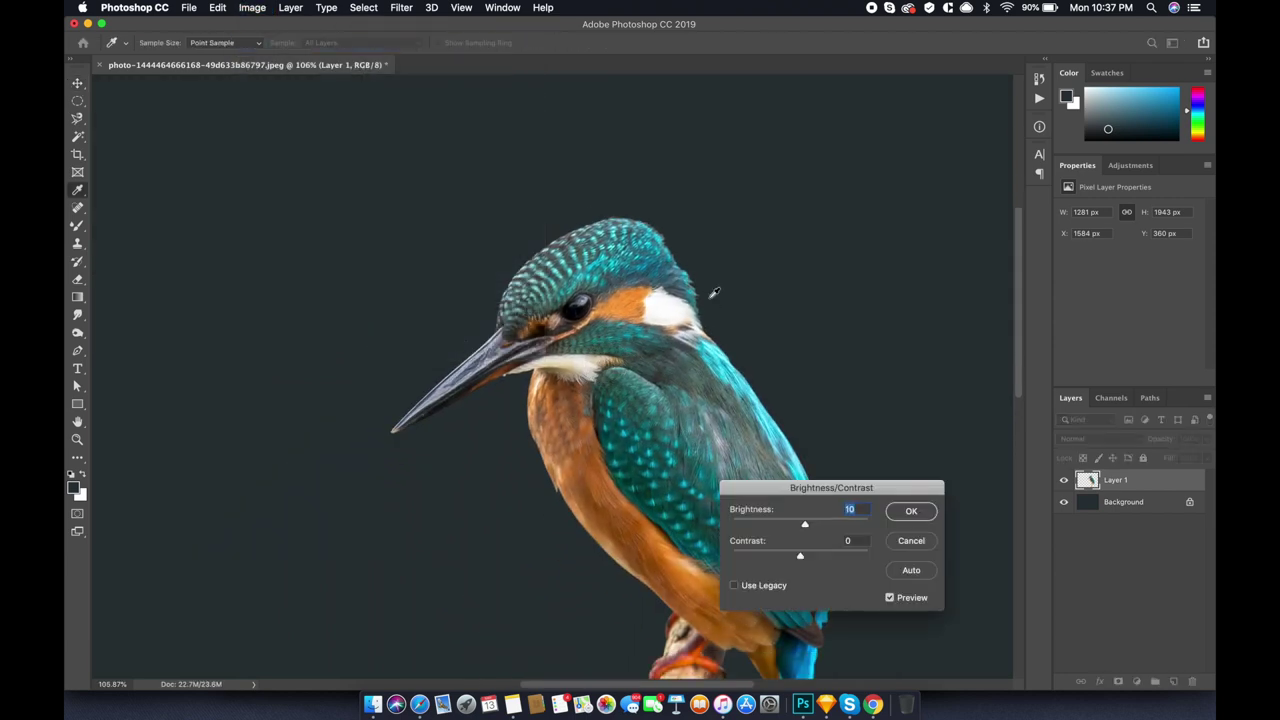
pyautogui.press('Return')
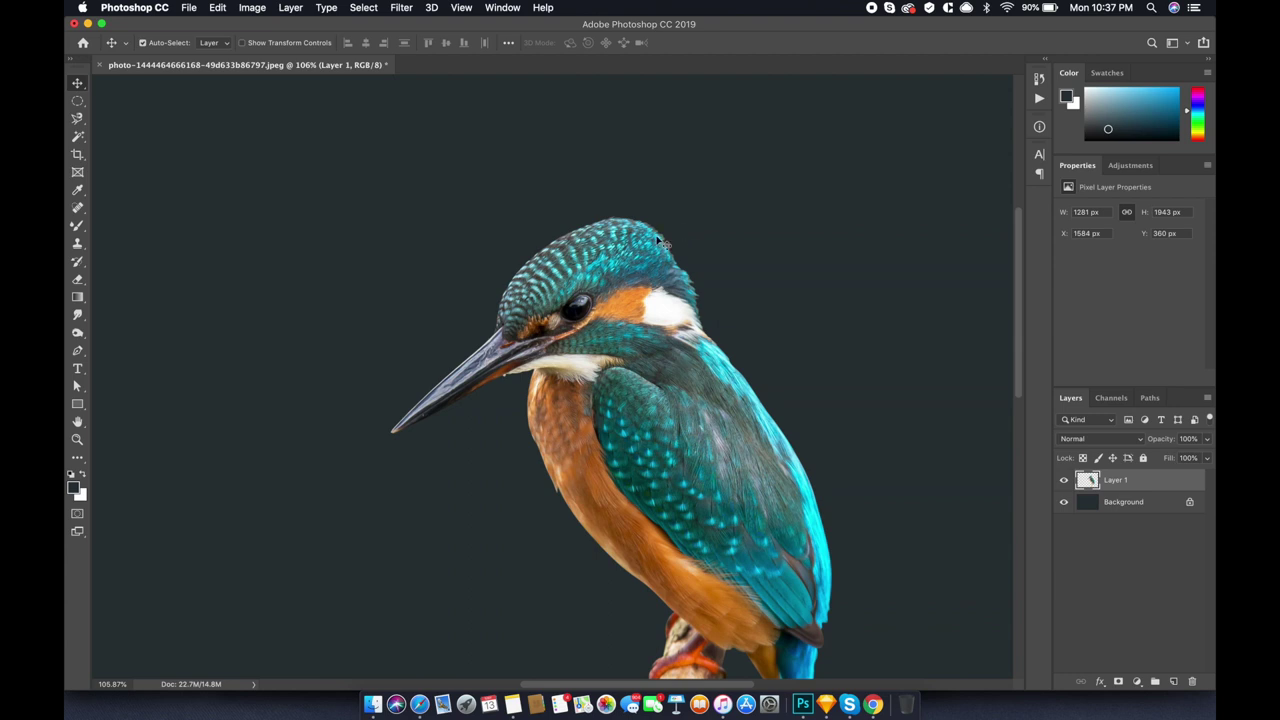
pyautogui.scroll(3, 636, 265)
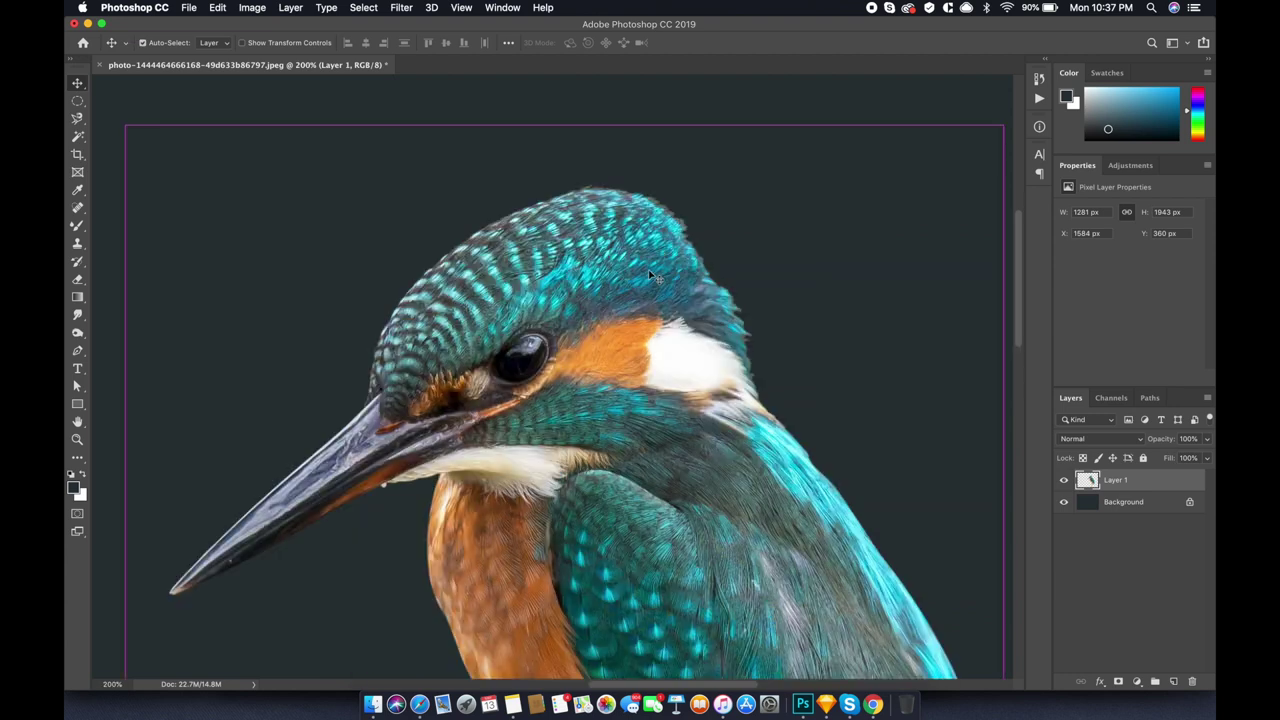
# Apply Smart Sharpen at 123% amount and 1.0 px radius, then zoom out
pyautogui.click(398, 9)
pyautogui.moveTo(417, 248)
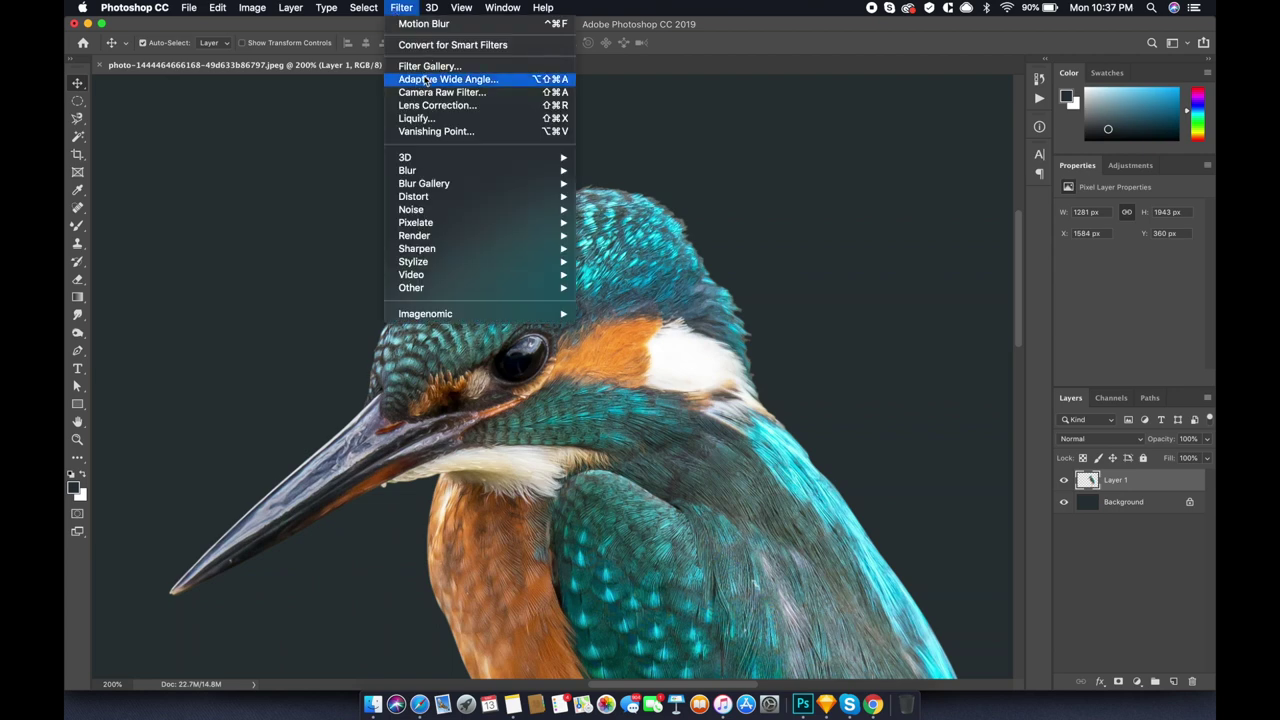
pyautogui.click(622, 300)
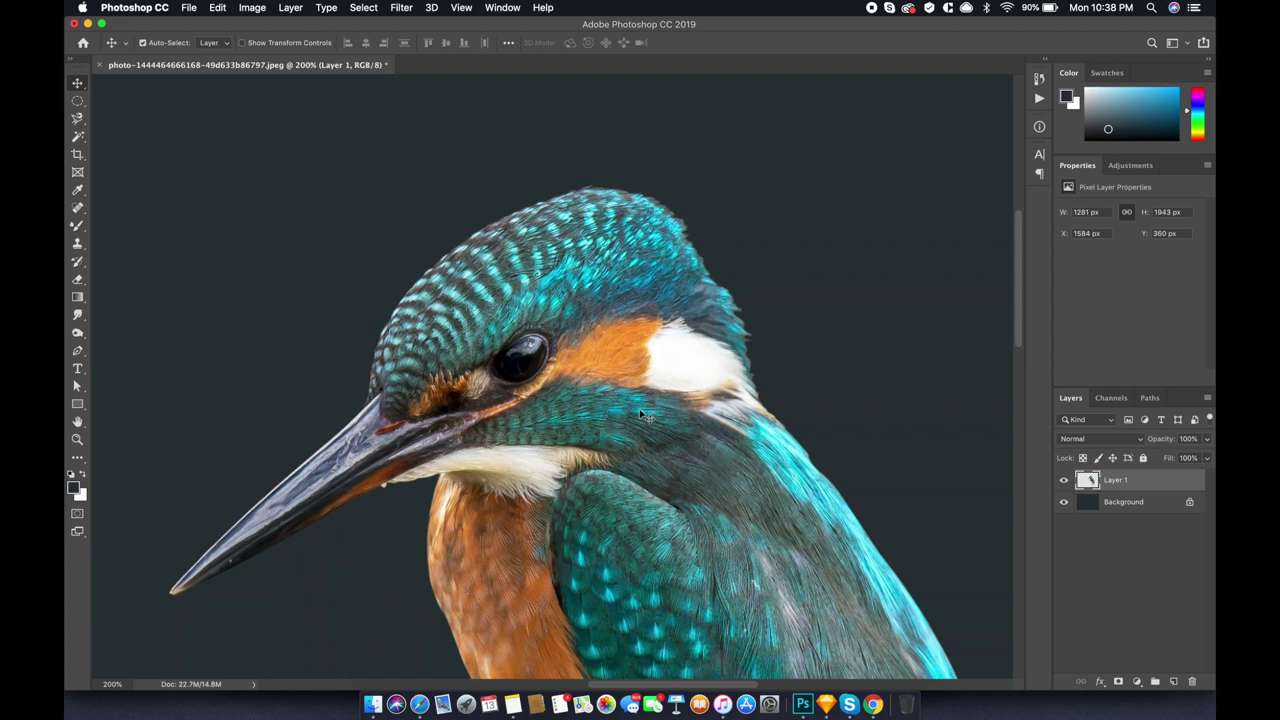
pyautogui.moveTo(634, 418); pyautogui.dragTo(669, 321)
pyautogui.press('super+minus')
pyautogui.press('super+minus')
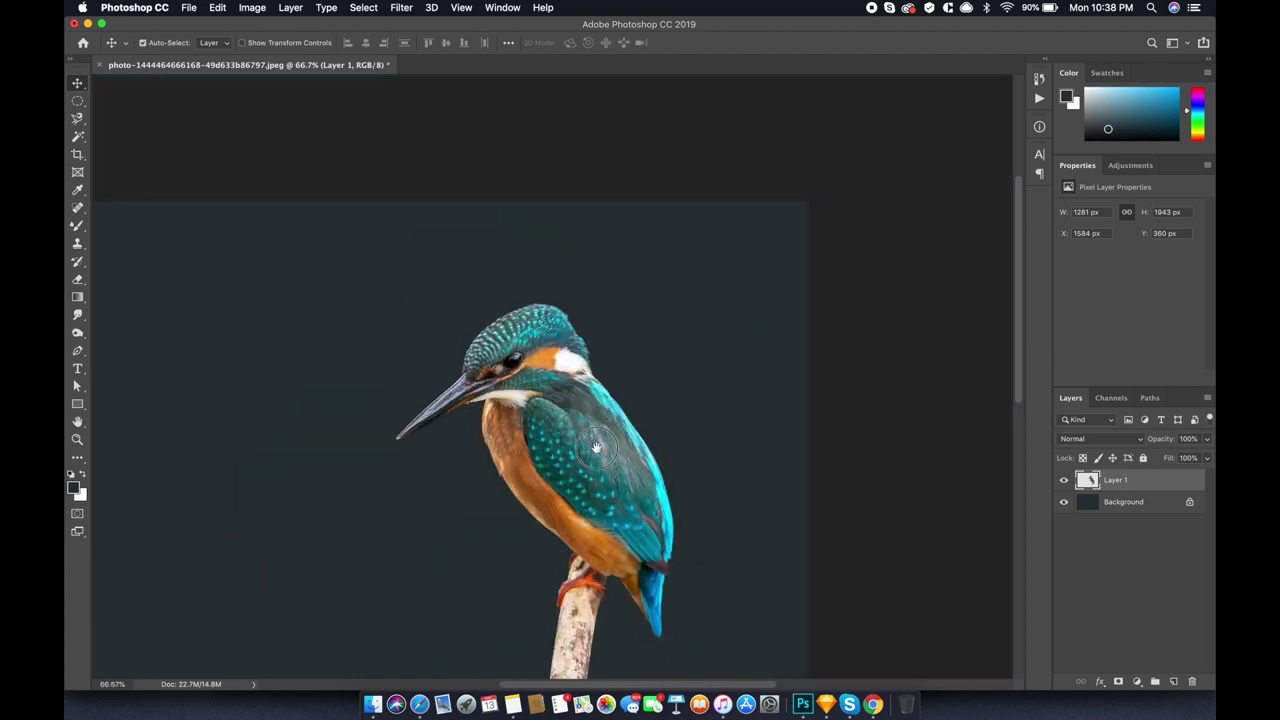
# Nudge the kingfisher right and make two duplicates of its layer
pyautogui.moveTo(634, 391); pyautogui.dragTo(671, 391)
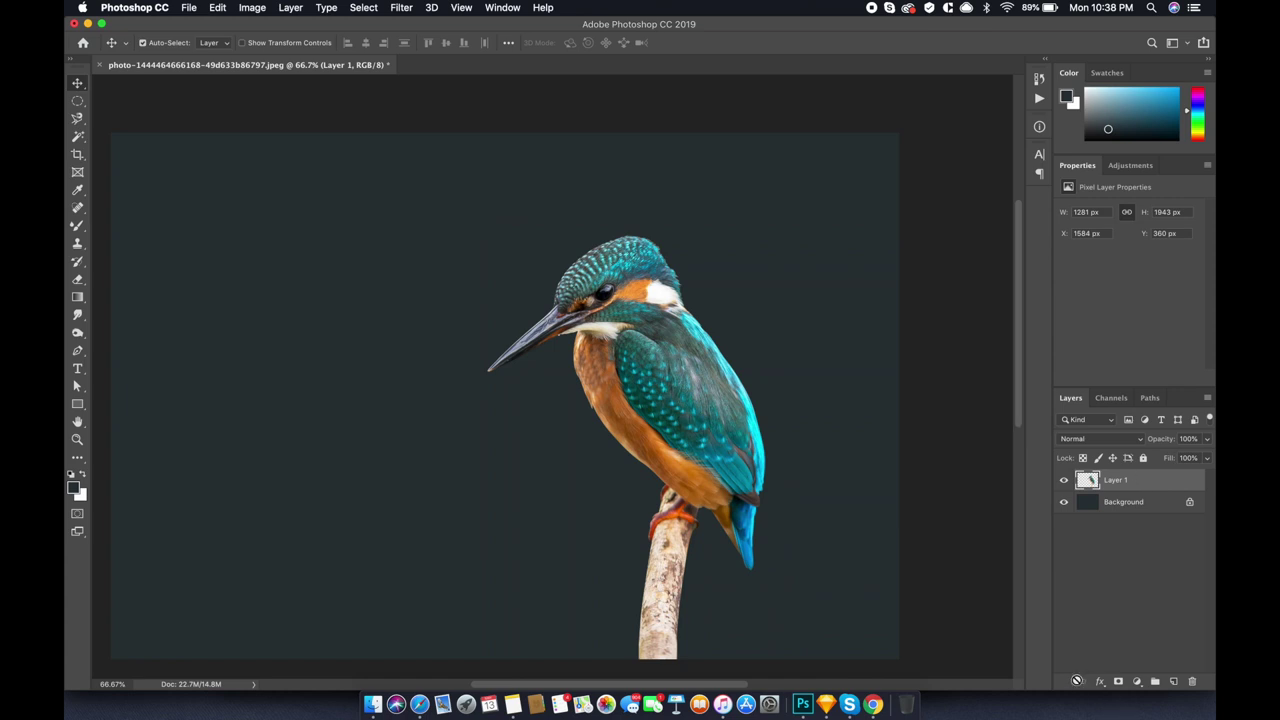
pyautogui.press('super+j')
pyautogui.moveTo(676, 344)
pyautogui.mouseDown()
pyautogui.moveTo(576, 366)
pyautogui.moveTo(591, 366)
pyautogui.mouseUp()
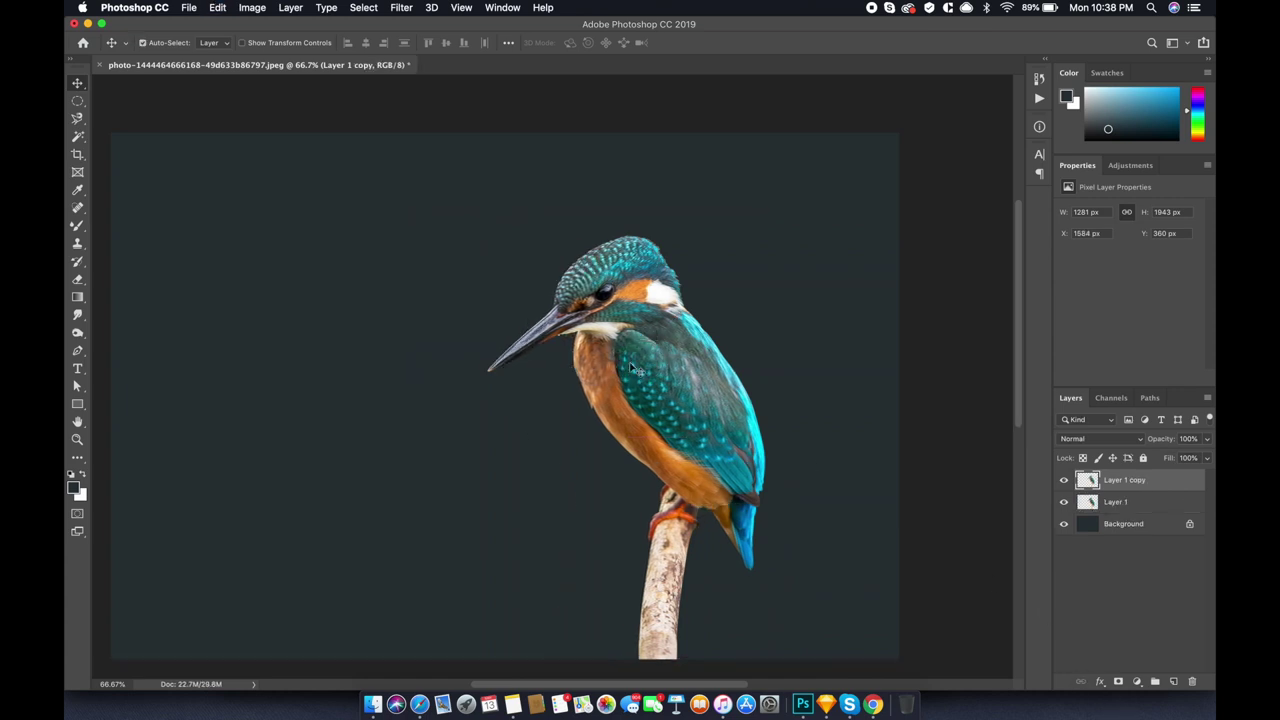
pyautogui.click(1194, 505)
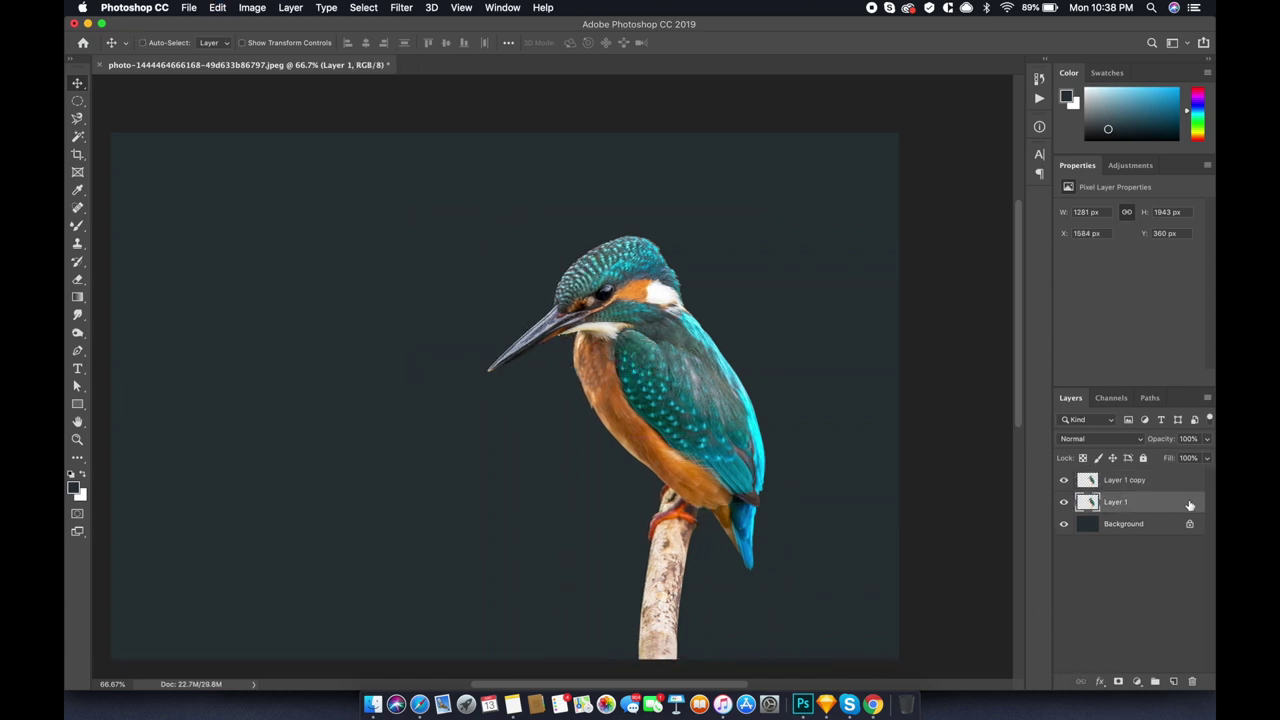
pyautogui.press('super+j')
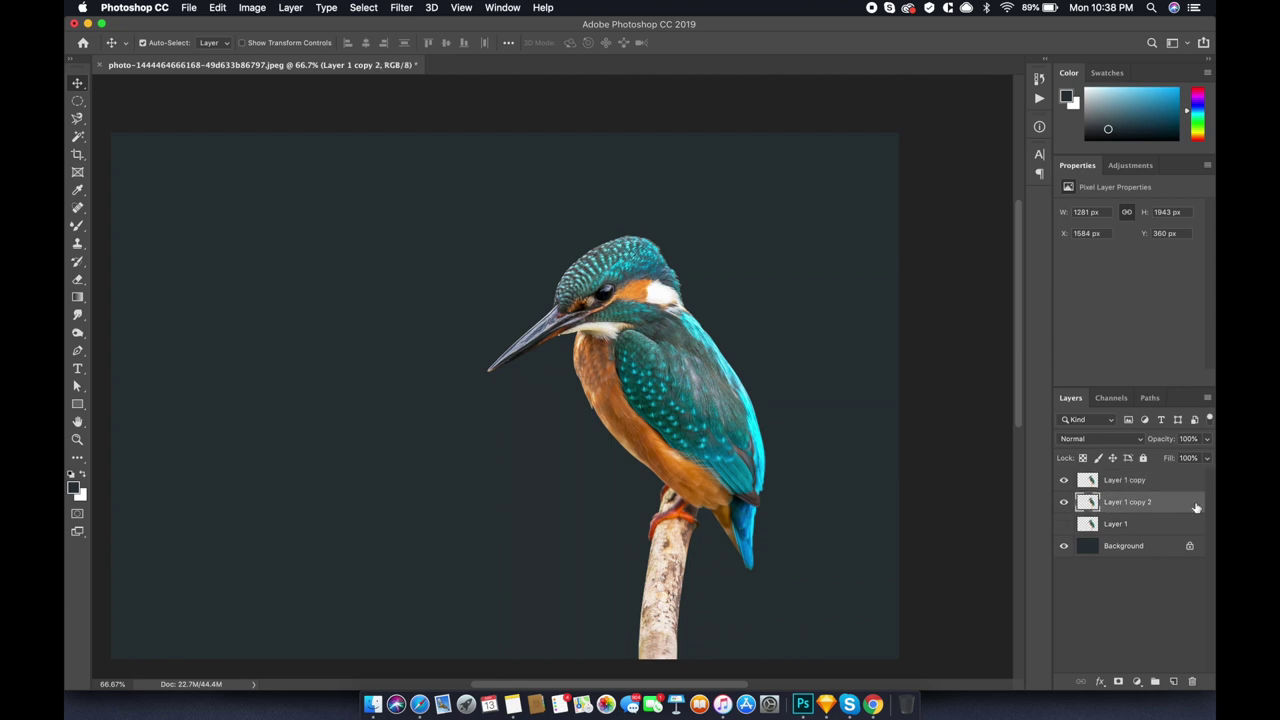
# Convert the new copy to a smart object and apply Motion Blur (angle 30, 301 px)
pyautogui.rightClick(1196, 507)
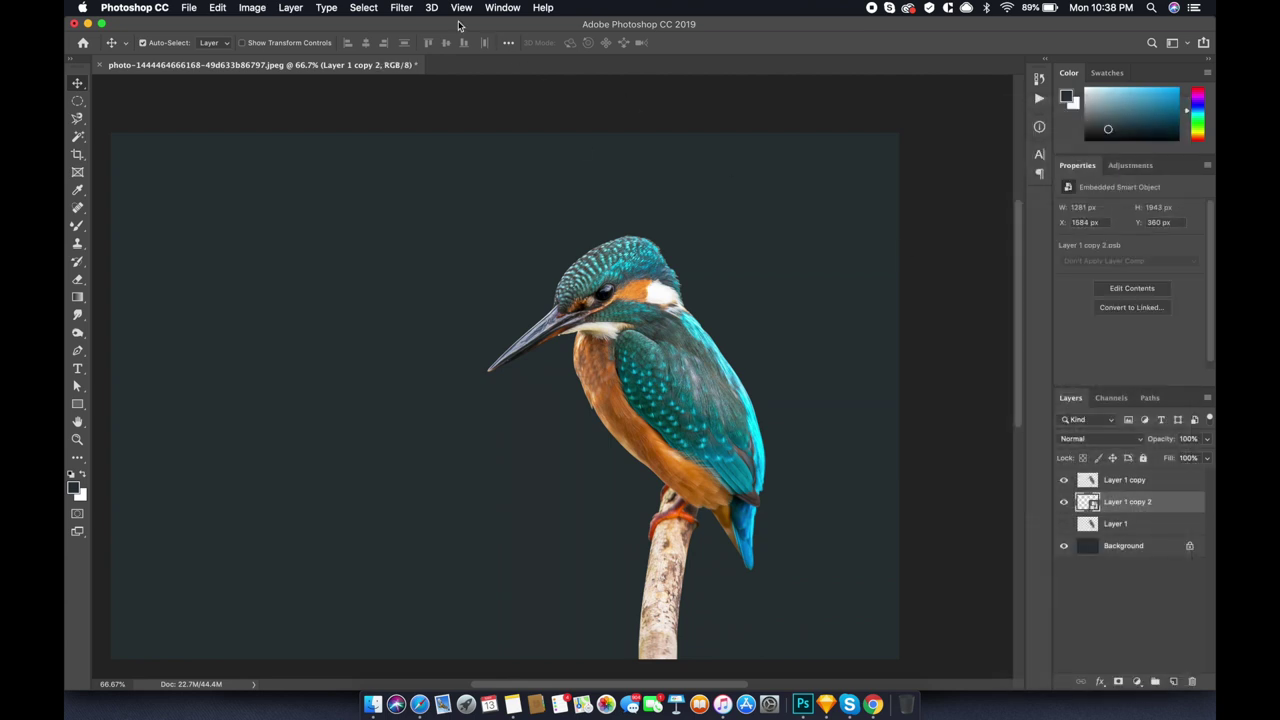
pyautogui.click(401, 7)
pyautogui.moveTo(407, 170)
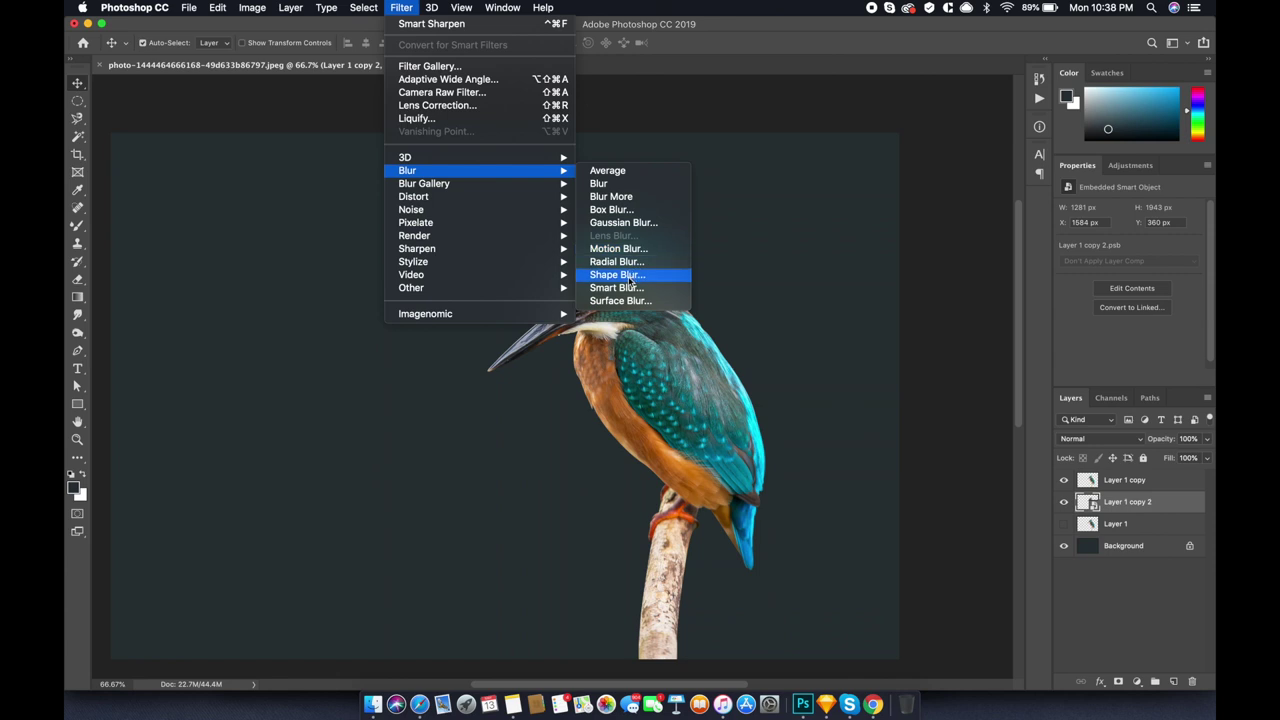
pyautogui.click(614, 248)
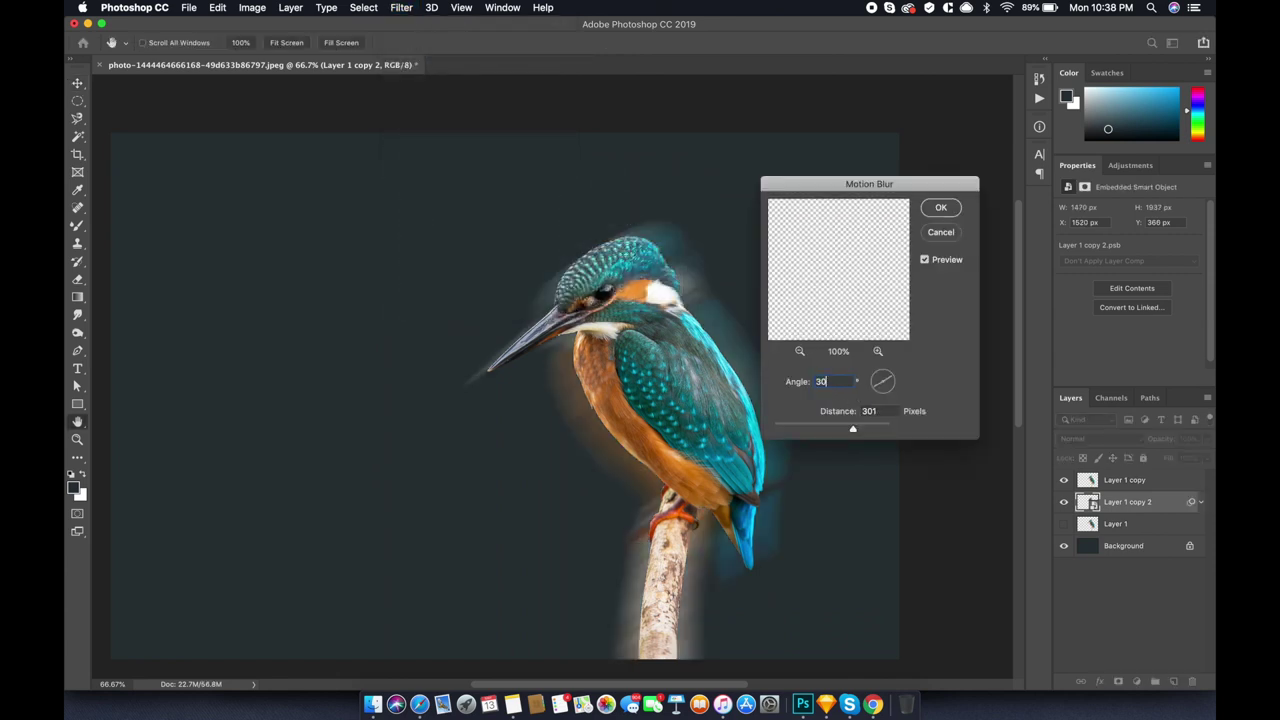
pyautogui.press('Return')
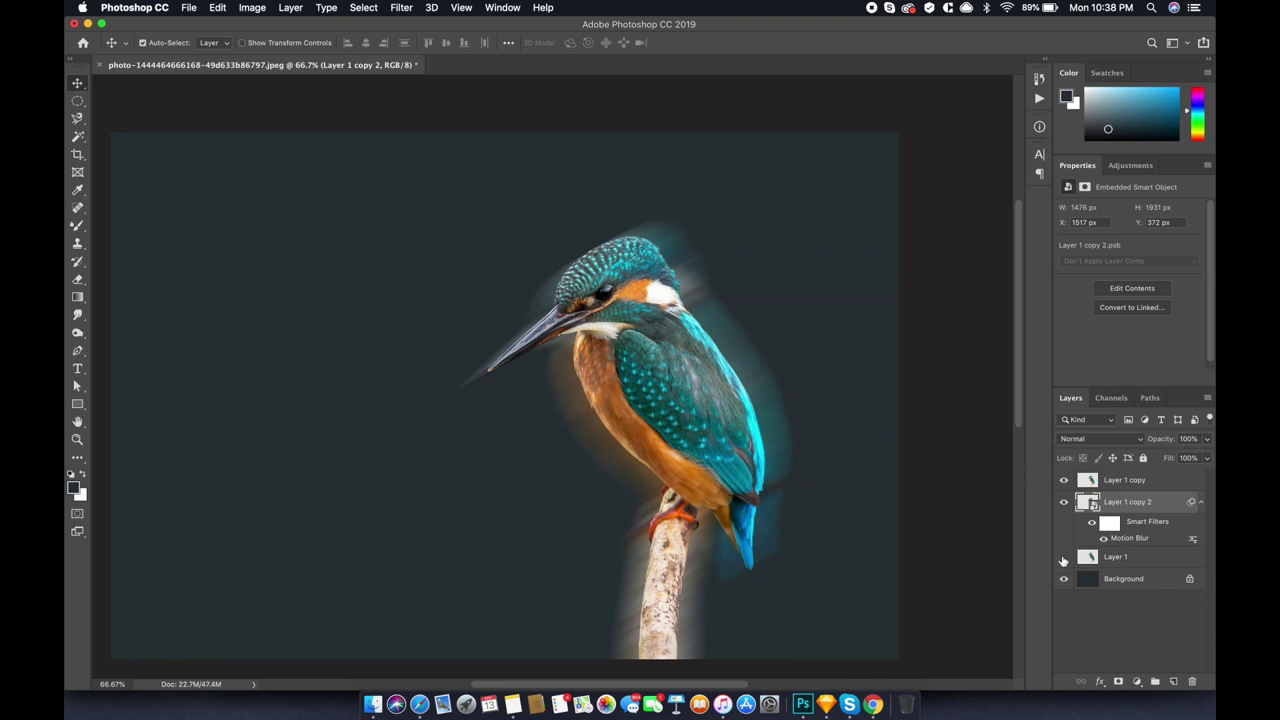
# Set the blurred copy's blend mode to Vivid Light at 25% opacity
pyautogui.click(1098, 438)
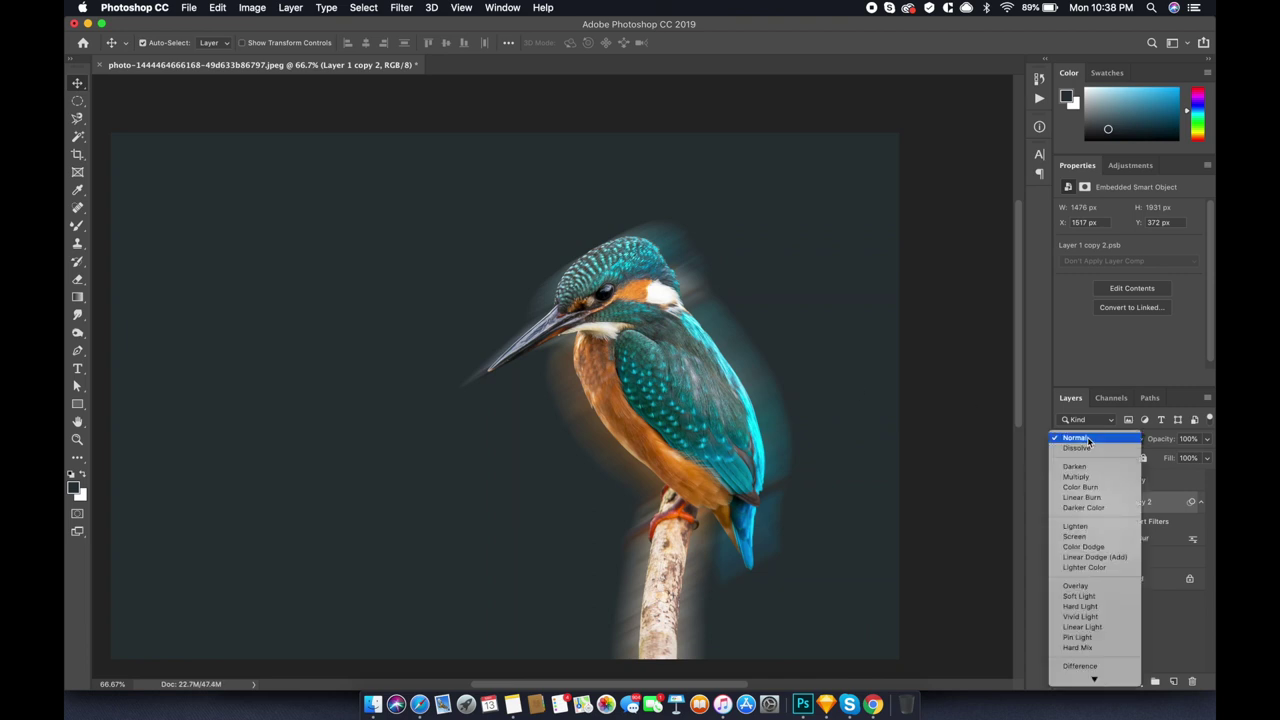
pyautogui.click(1094, 617)
pyautogui.press('2')
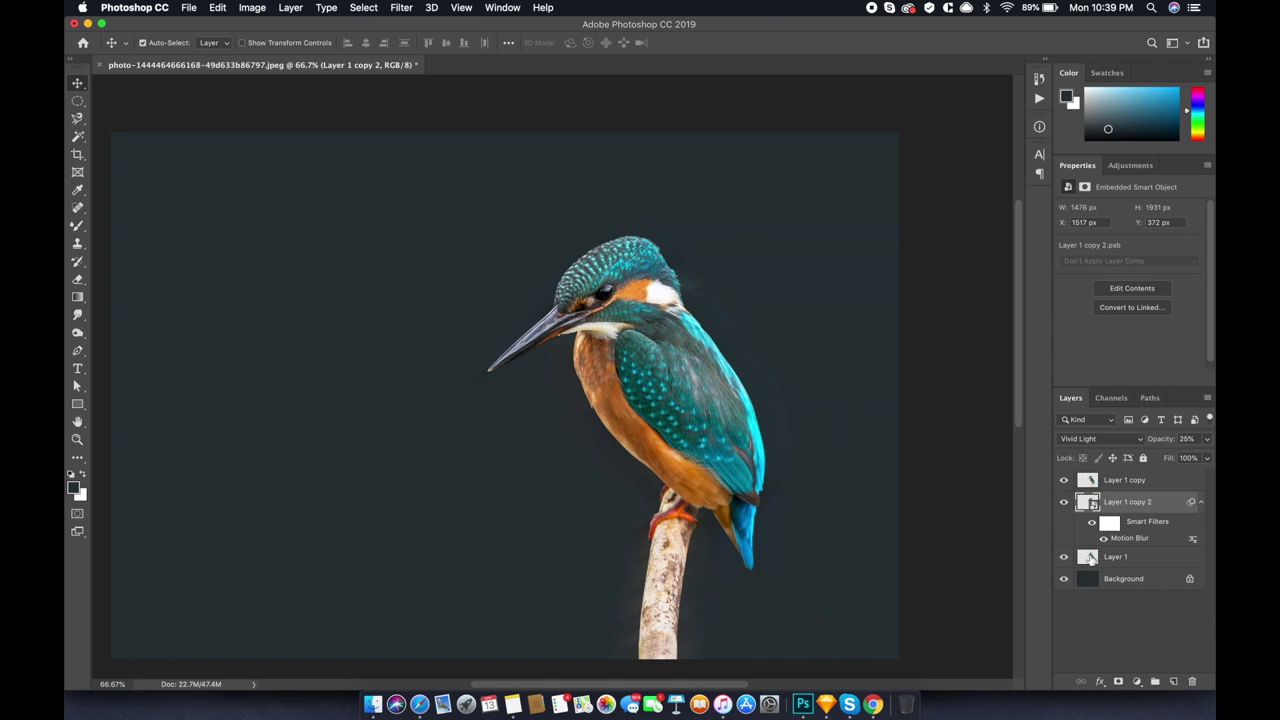
pyautogui.click(1159, 562)
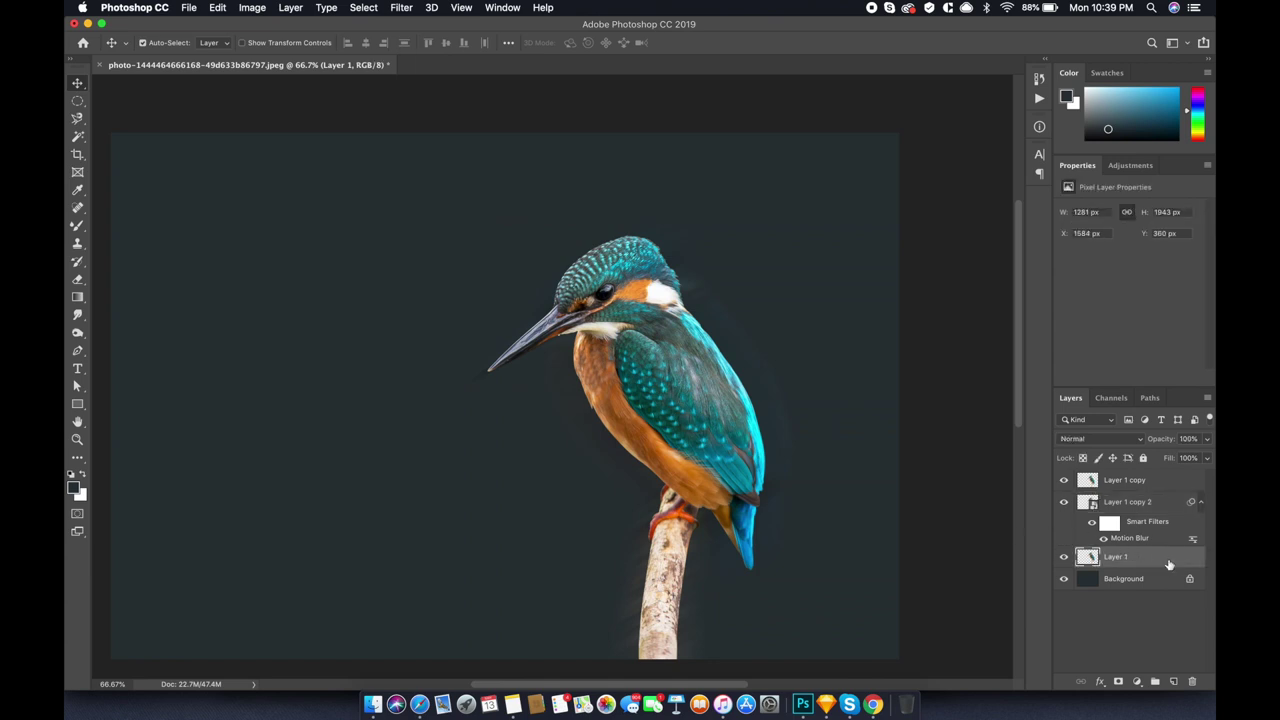
# Make Layer 1 a smart object with a black Color Overlay, moved 80 px down
pyautogui.rightClick(1170, 562)
pyautogui.click(1094, 279)
pyautogui.doubleClick(1190, 560)
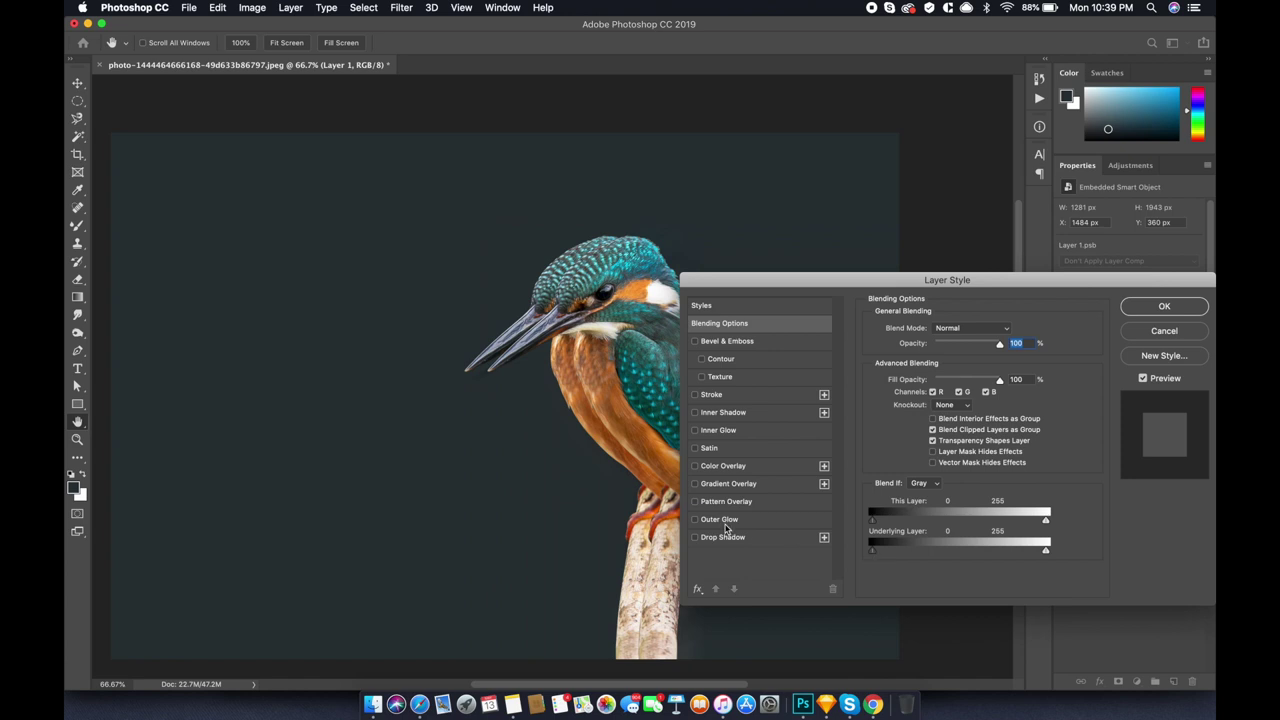
pyautogui.click(742, 465)
pyautogui.click(1007, 329)
pyautogui.click(1088, 438)
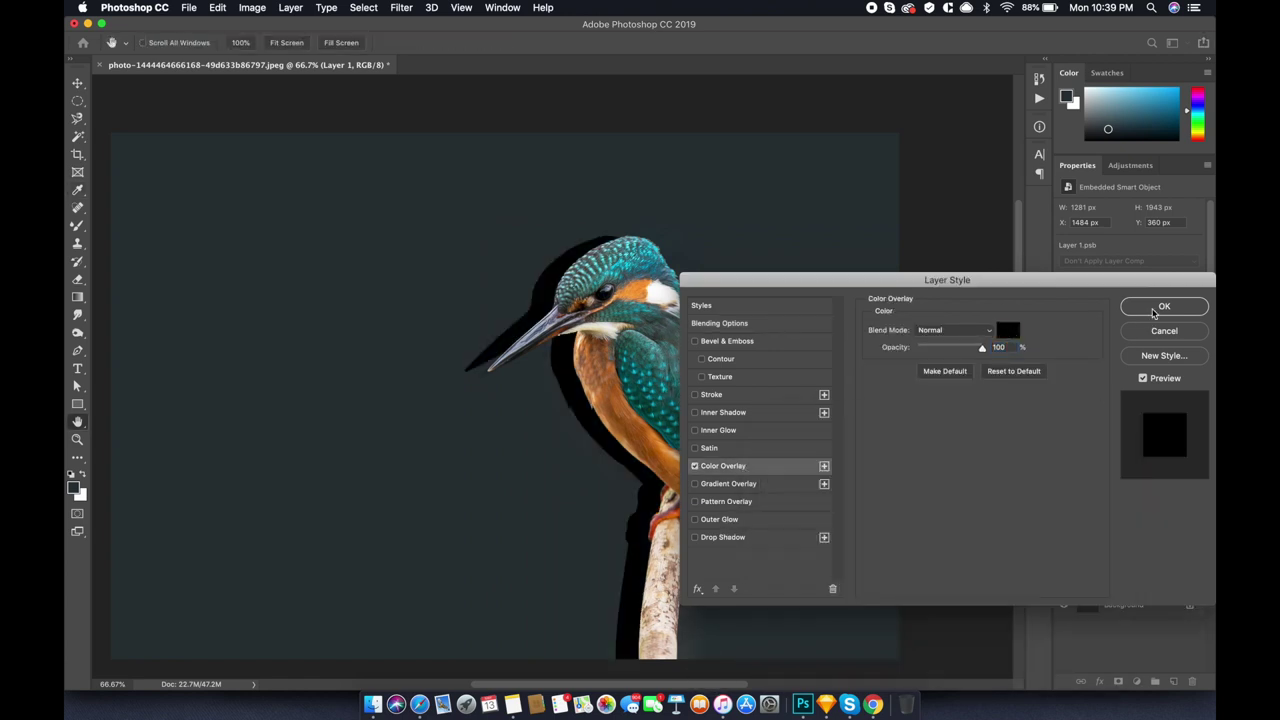
pyautogui.click(1162, 307)
pyautogui.hotkey('shift', 'Down')
pyautogui.hotkey('shift', 'Down')
pyautogui.hotkey('shift', 'Down')
pyautogui.hotkey('shift', 'Down')
pyautogui.hotkey('shift', 'Down')
pyautogui.hotkey('shift', 'Down')
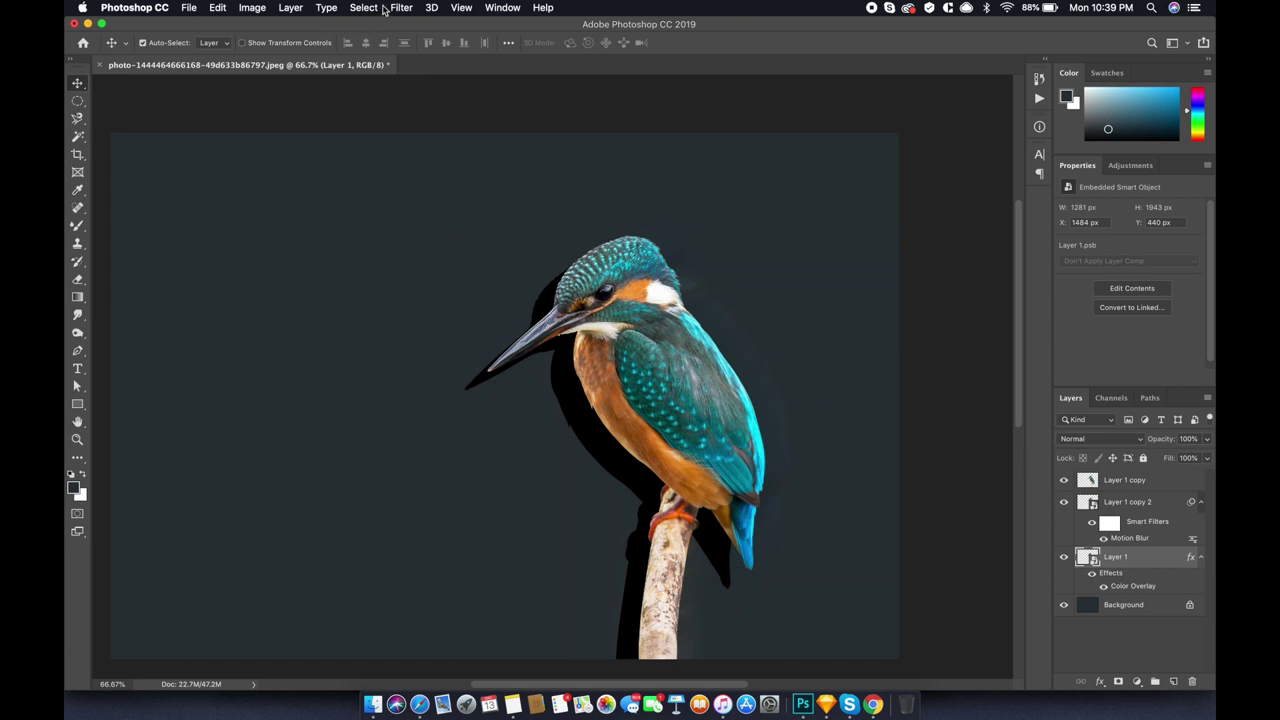
# Blur the shadow with a 130 Gaussian Blur and fade it to 20% opacity
pyautogui.click(401, 8)
pyautogui.click(625, 220)
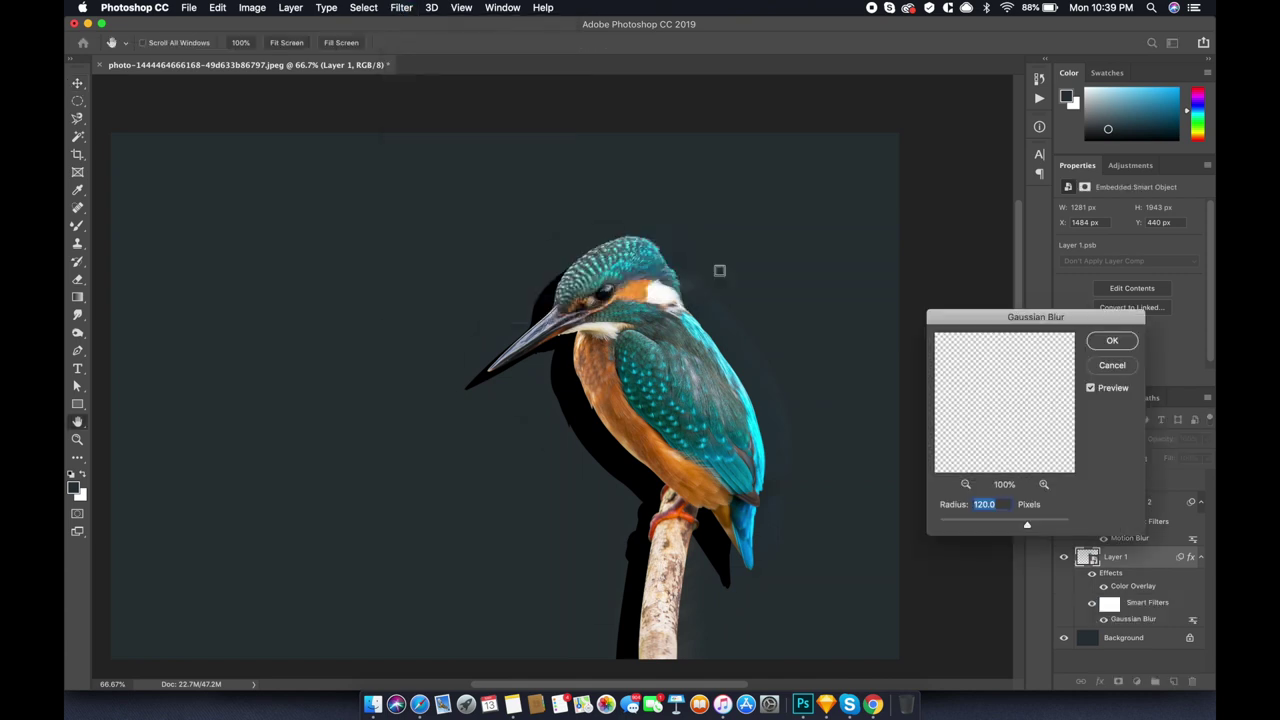
pyautogui.moveTo(1027, 526); pyautogui.dragTo(1029, 527)
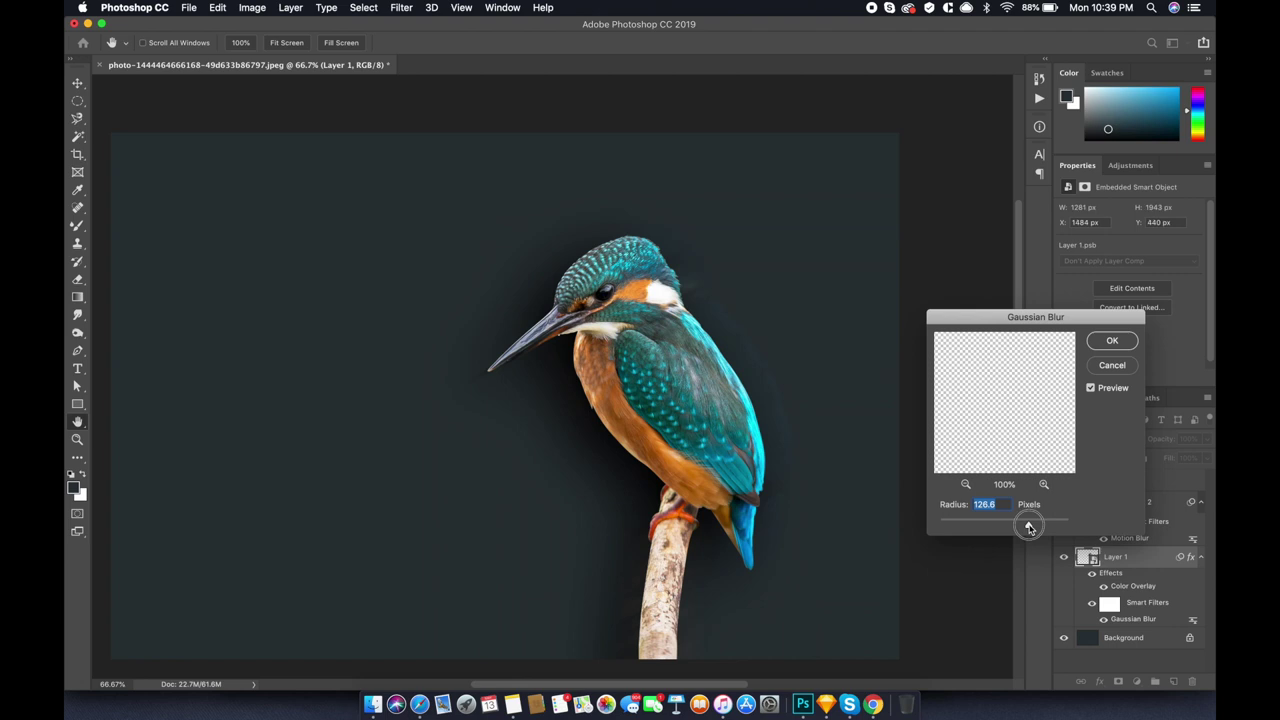
pyautogui.write('130')
pyautogui.click(1110, 342)
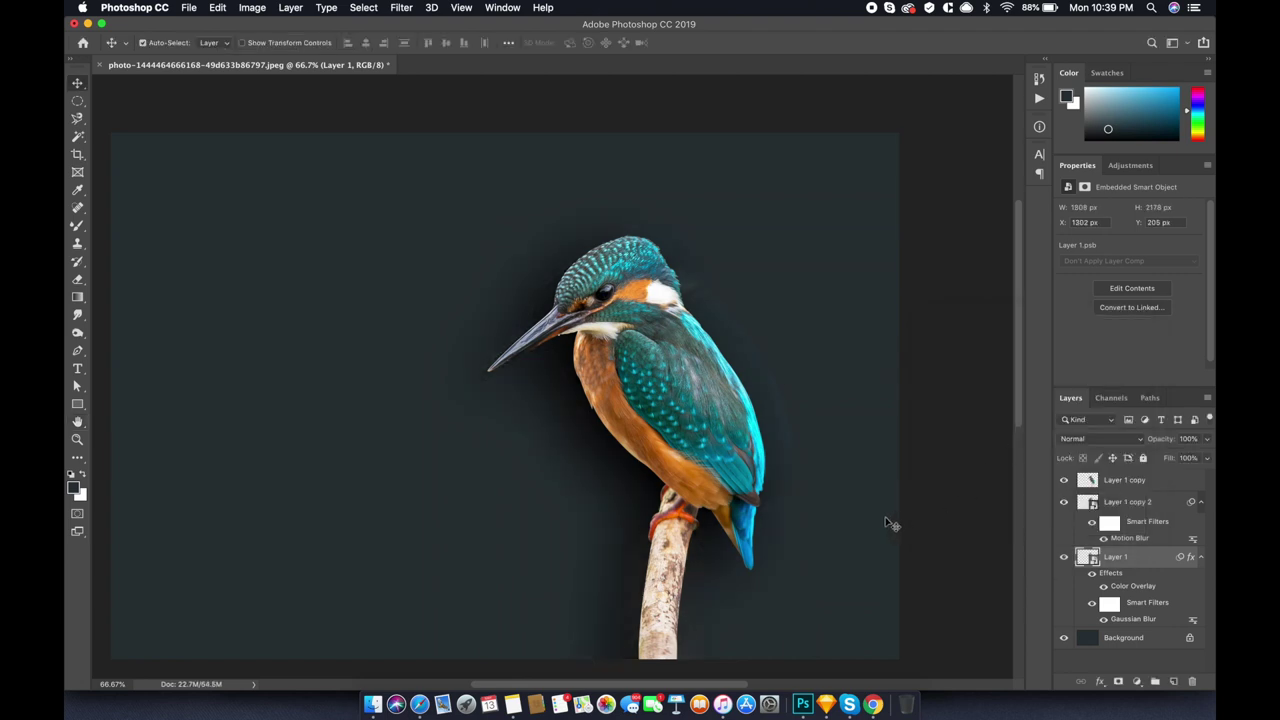
pyautogui.press('2')
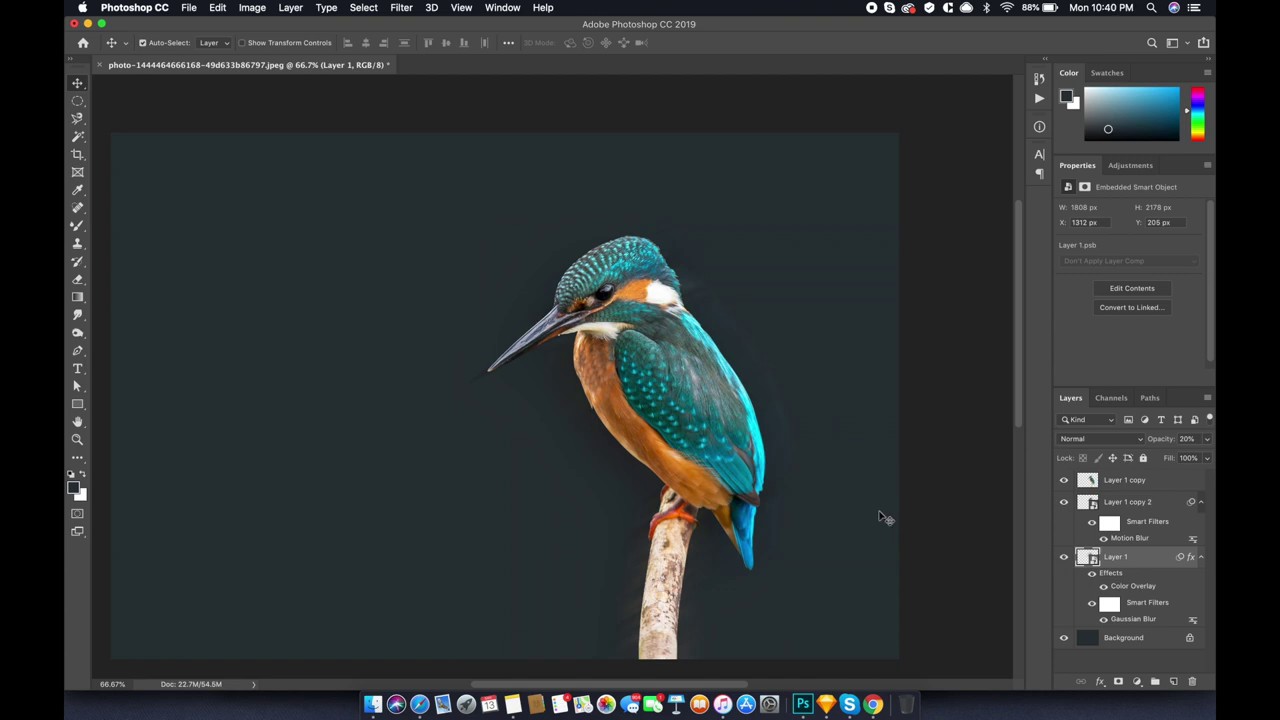
pyautogui.click(681, 413)
# Group the bird layers into Group 1 and shift the group left
pyautogui.keyDown('shift'); pyautogui.click(1117, 557); pyautogui.keyUp('shift')
pyautogui.hotkey('shift', 'Left')
pyautogui.hotkey('shift', 'Left')
pyautogui.hotkey('ctrl', 'g')
pyautogui.hotkey('ctrl', 't')
pyautogui.moveTo(702, 393); pyautogui.dragTo(653, 393)
pyautogui.press('Return')
# Add a white #ffffff 'Kingfisher' text layer to the left of the bird
pyautogui.press('t')
pyautogui.click(297, 437)
pyautogui.press('BackSpace')
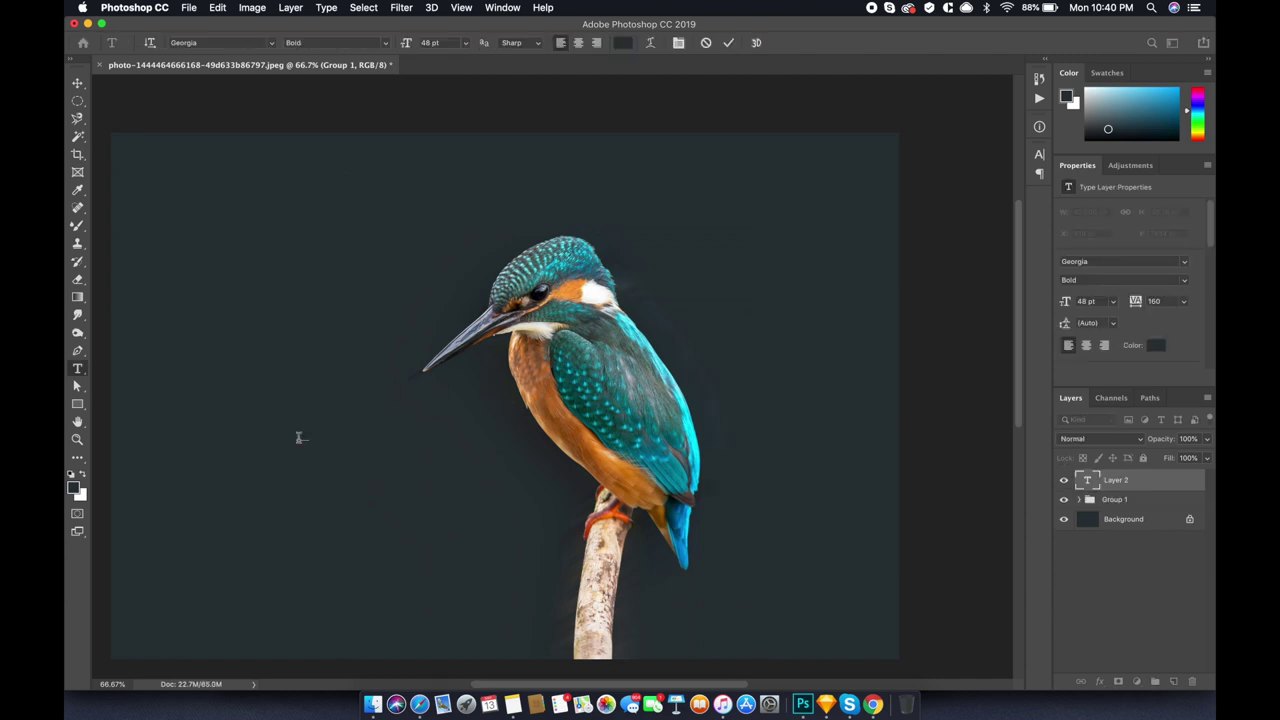
pyautogui.click(622, 42)
pyautogui.write('ffffff')
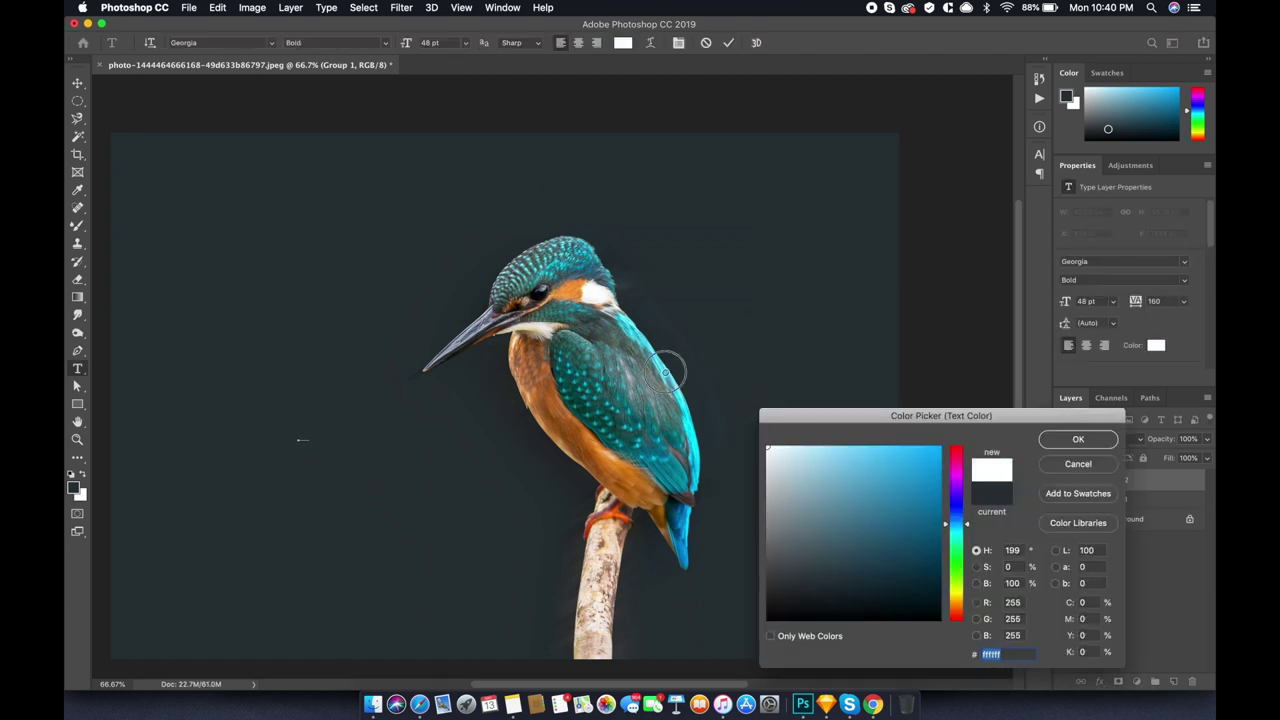
pyautogui.press('Return')
pyautogui.write('Kingfisher')
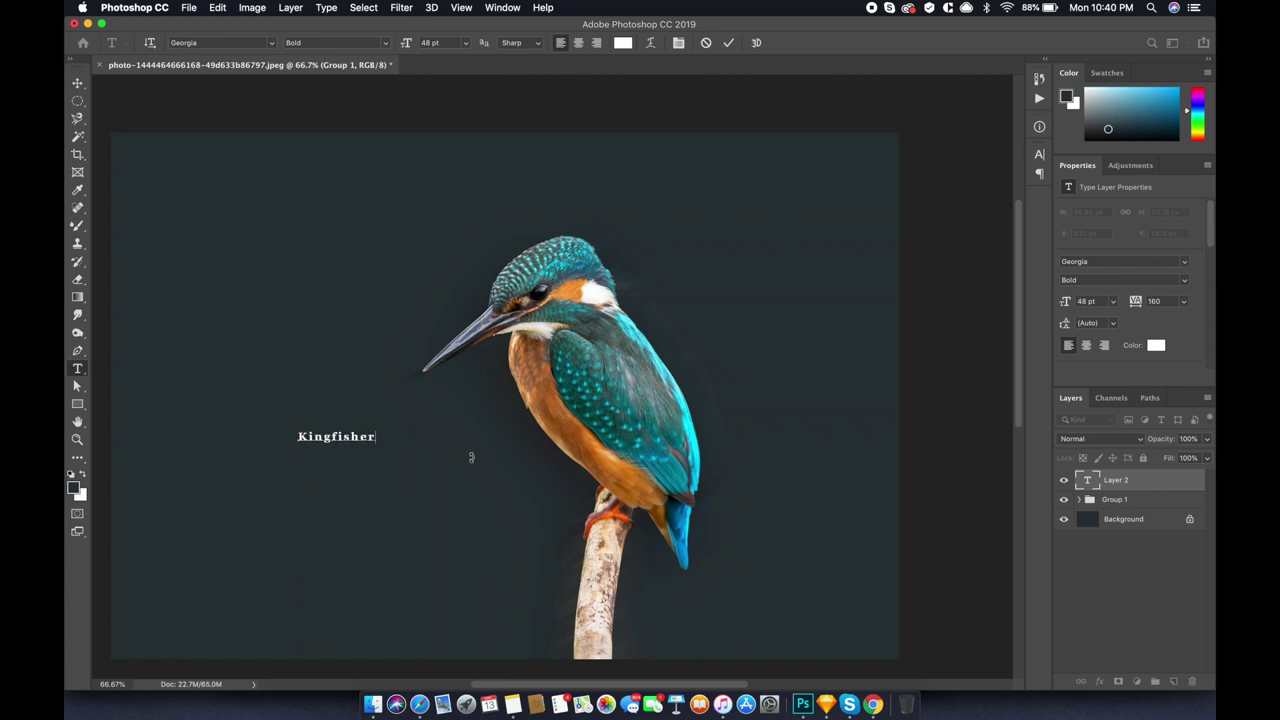
pyautogui.click(471, 457)
pyautogui.press('v')
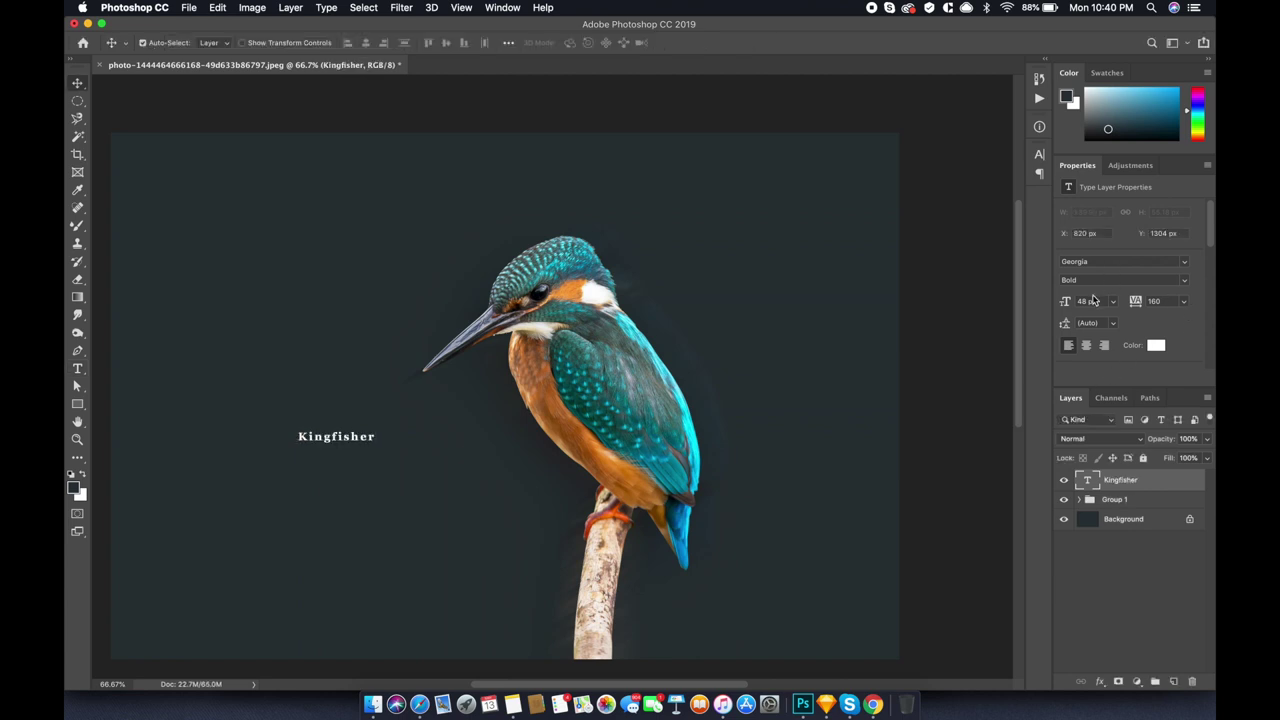
pyautogui.click(1112, 301)
# Scale the Kingfisher title up large and move it up across the bird
pyautogui.press('Escape')
pyautogui.hotkey('ctrl', 't')
pyautogui.moveTo(380, 452)
pyautogui.mouseDown()
pyautogui.moveTo(647, 617)
pyautogui.moveTo(877, 606)
pyautogui.mouseUp()
pyautogui.press('Return')
pyautogui.moveTo(665, 521); pyautogui.dragTo(660, 440)
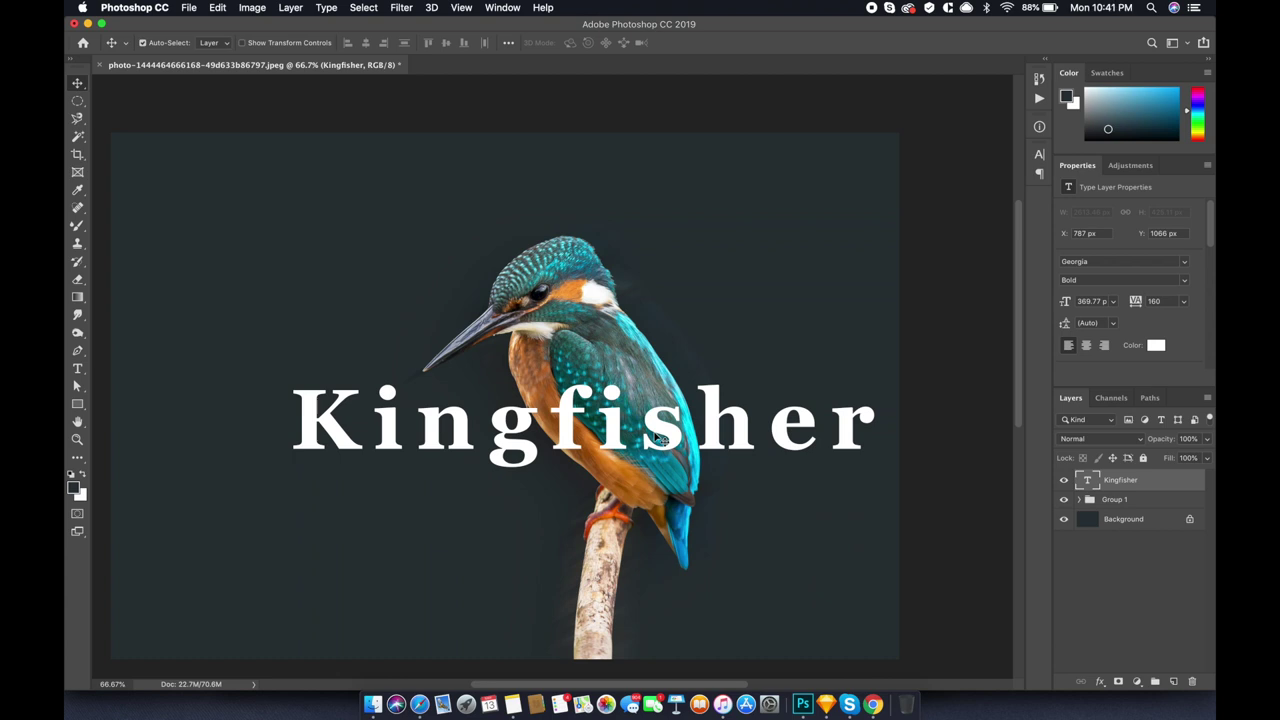
pyautogui.scroll(-3, 660, 440)
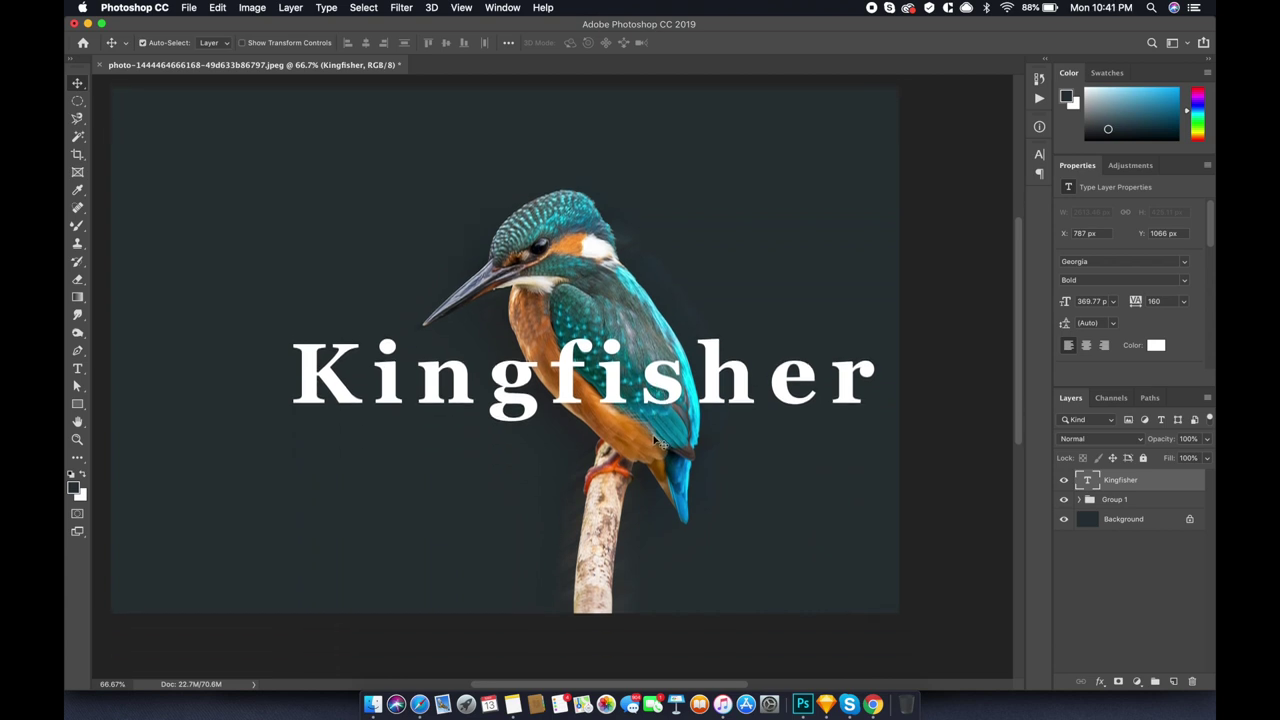
pyautogui.moveTo(686, 350); pyautogui.dragTo(699, 351)
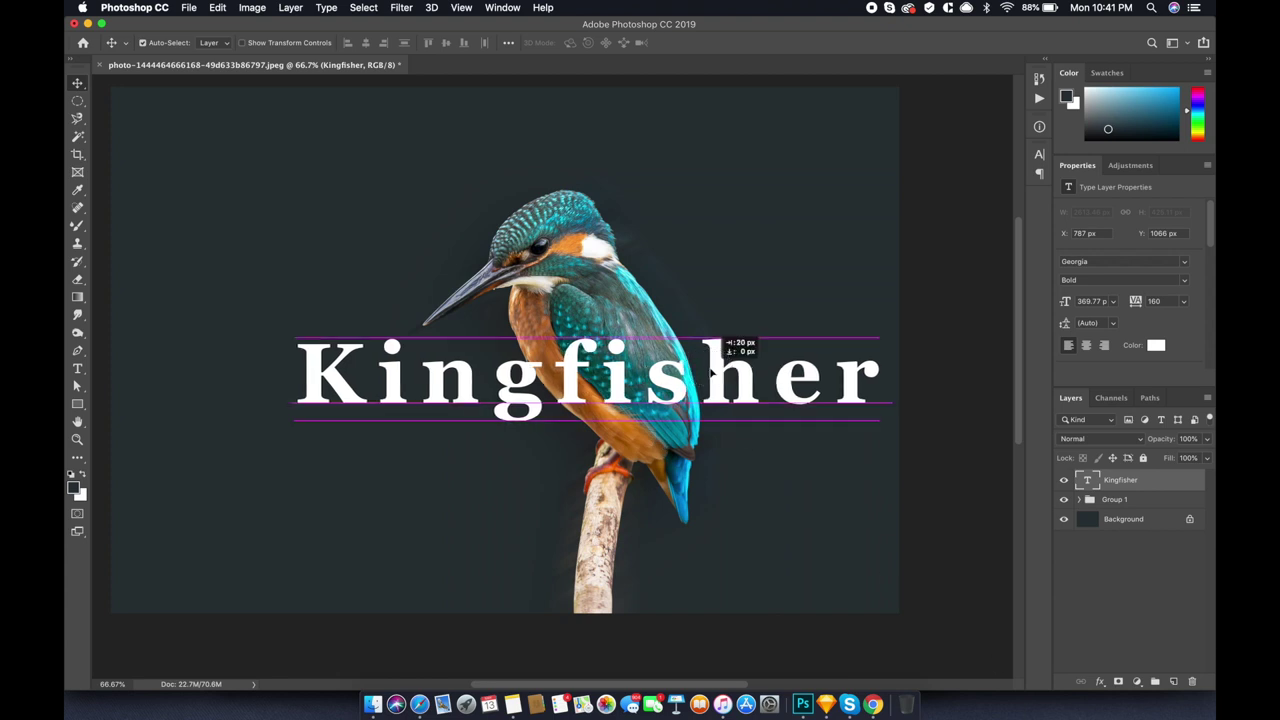
# Nudge the title and the bird group with Shift+arrow keys to line them up
pyautogui.hotkey('ctrl', 't')
pyautogui.press('Return')
pyautogui.click(553, 314)
pyautogui.hotkey('ctrl', 't')
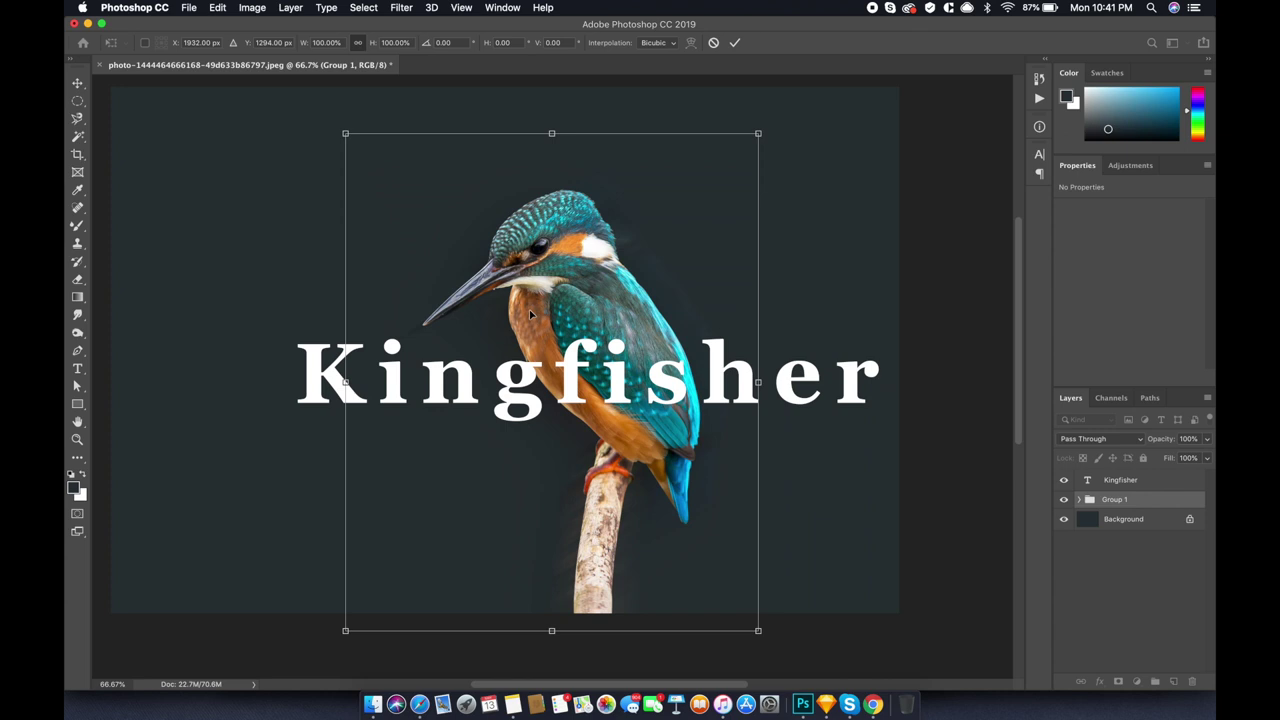
pyautogui.press('Return')
pyautogui.hotkey('shift', 'Left')
pyautogui.hotkey('shift', 'Left')
pyautogui.hotkey('shift', 'Left')
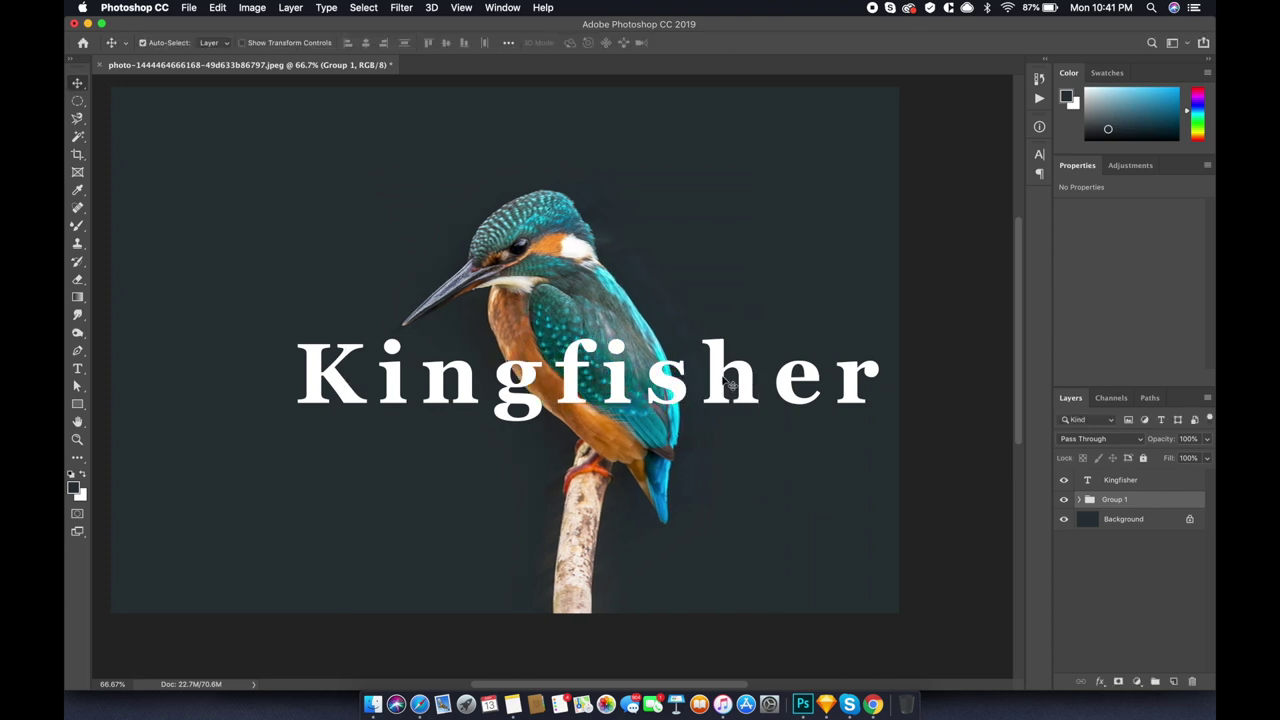
pyautogui.click(721, 379)
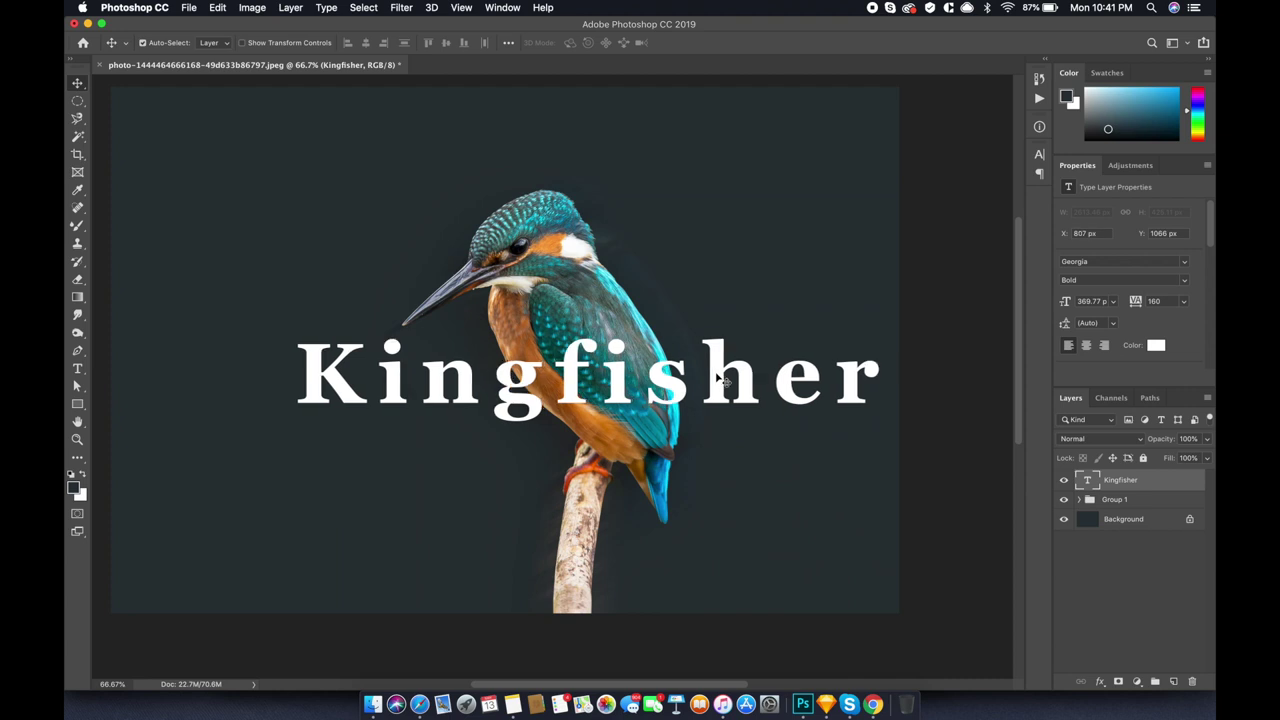
pyautogui.hotkey('shift', 'Right')
pyautogui.hotkey('shift', 'Right')
pyautogui.hotkey('shift', 'Right')
pyautogui.hotkey('shift', 'Right')
pyautogui.hotkey('shift', 'Right')
pyautogui.hotkey('shift', 'Right')
pyautogui.hotkey('shift', 'Right')
pyautogui.hotkey('shift', 'Down')
pyautogui.hotkey('shift', 'Down')
pyautogui.hotkey('shift', 'Down')
pyautogui.hotkey('shift', 'Down')
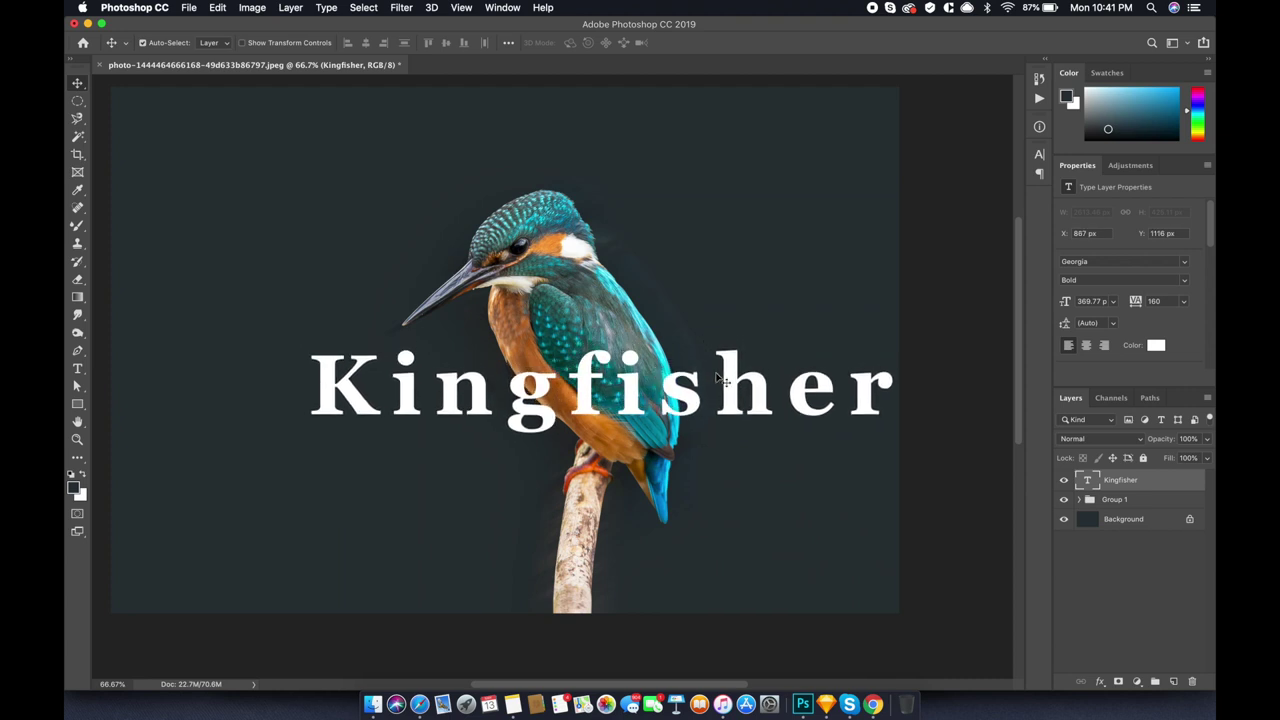
pyautogui.hotkey('shift', 'Left')
pyautogui.hotkey('shift', 'Left')
pyautogui.hotkey('shift', 'Left')
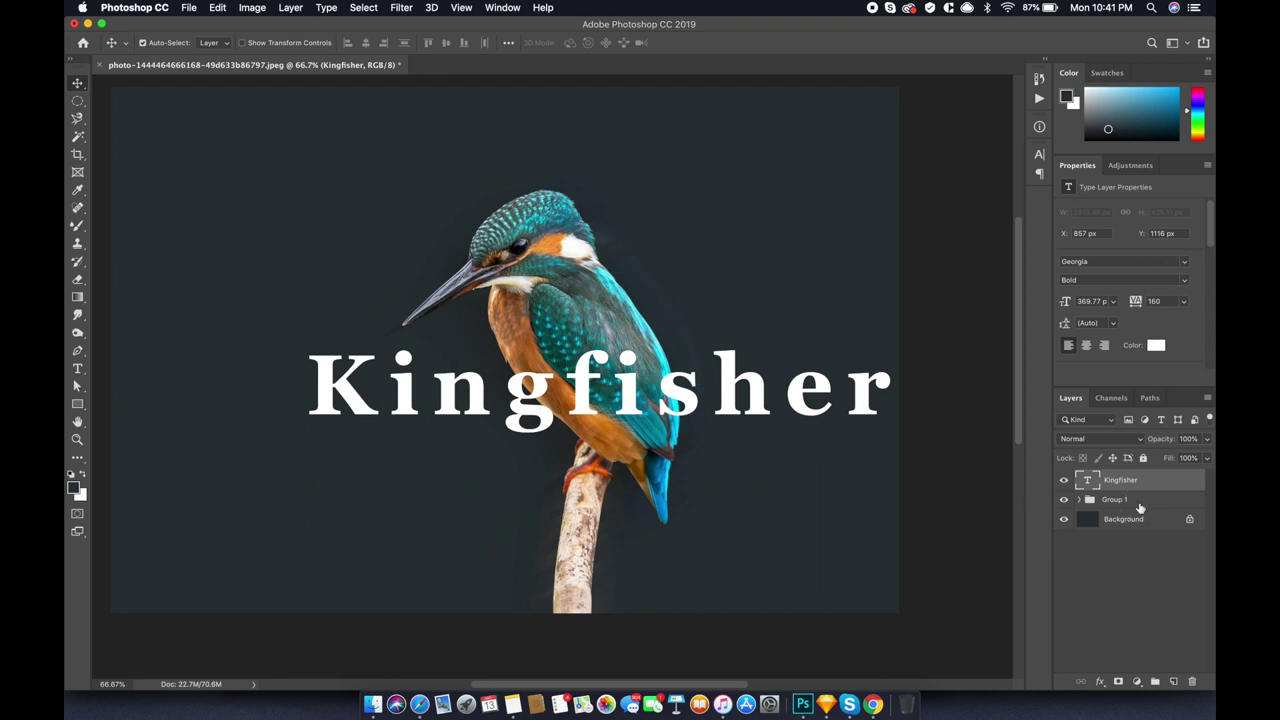
pyautogui.keyDown('shift'); pyautogui.click(1140, 499); pyautogui.keyUp('shift')
pyautogui.hotkey('shift', 'Left')
pyautogui.hotkey('shift', 'Left')
pyautogui.hotkey('shift', 'Left')
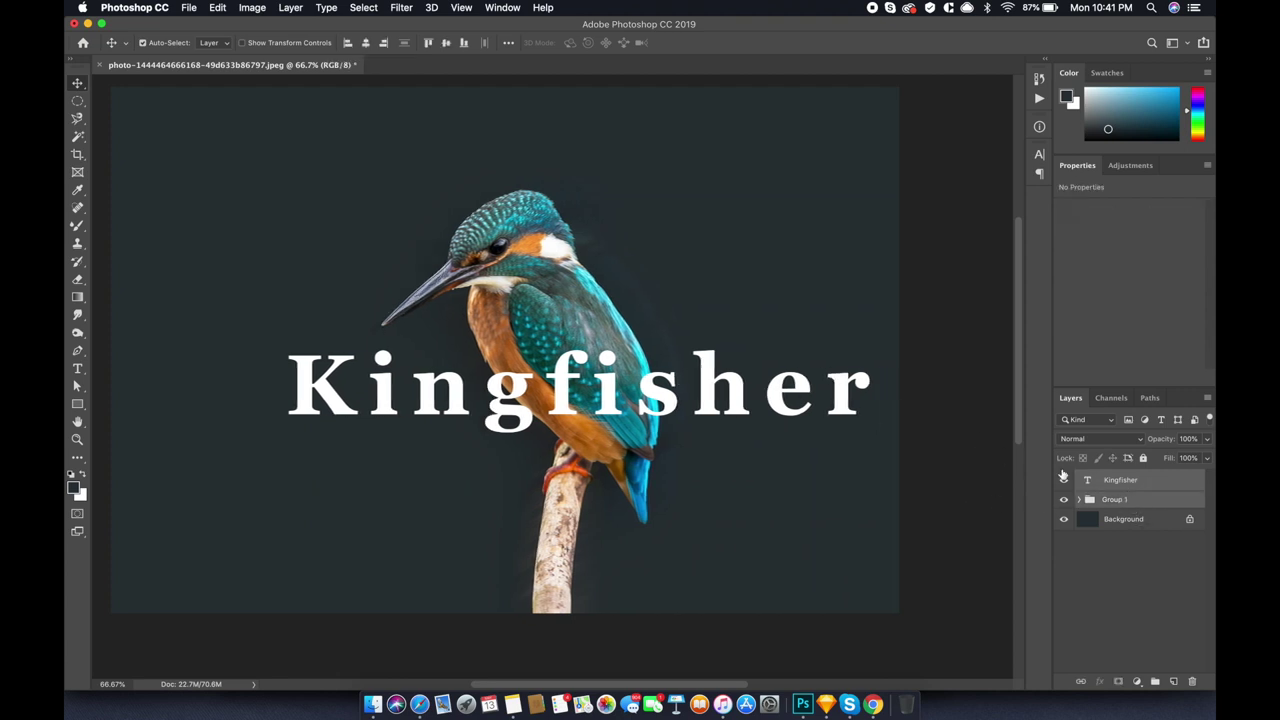
# Duplicate the Kingfisher title, rasterize the copy, and load the bird's outline as a selection
pyautogui.doubleClick(1140, 497)
pyautogui.press('Escape')
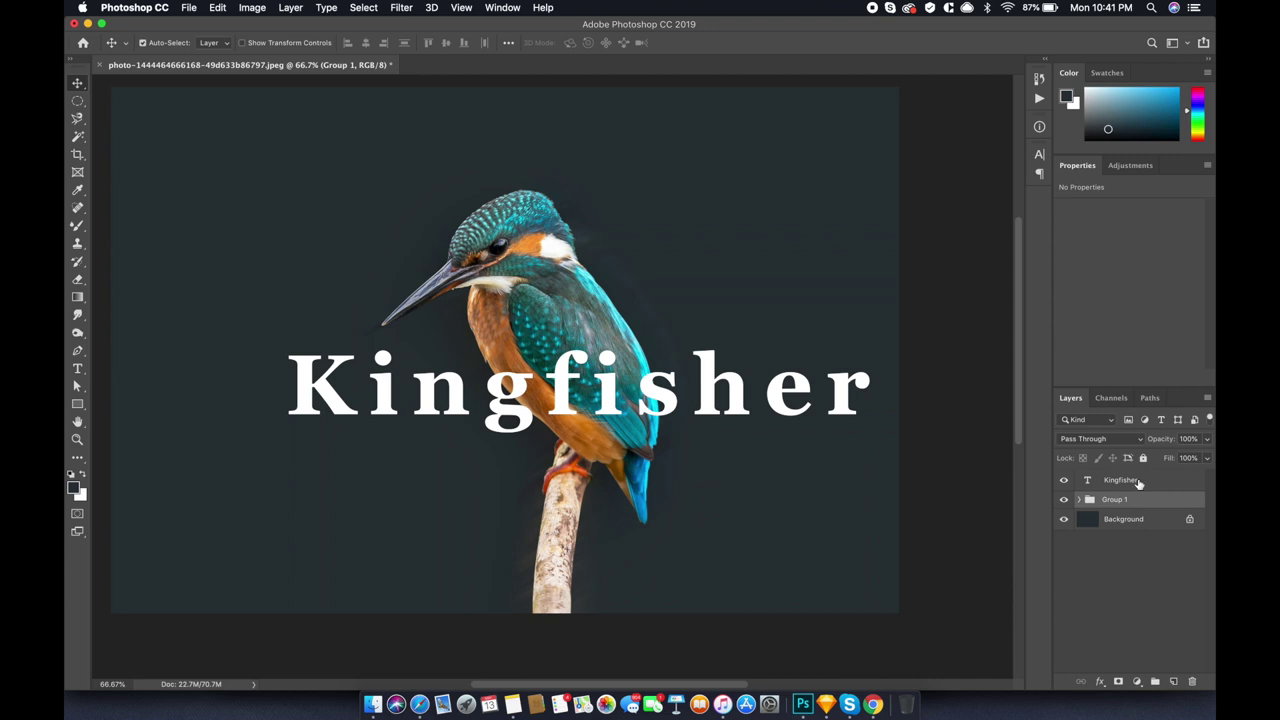
pyautogui.click(1138, 482)
pyautogui.press('super+j')
pyautogui.rightClick(1126, 481)
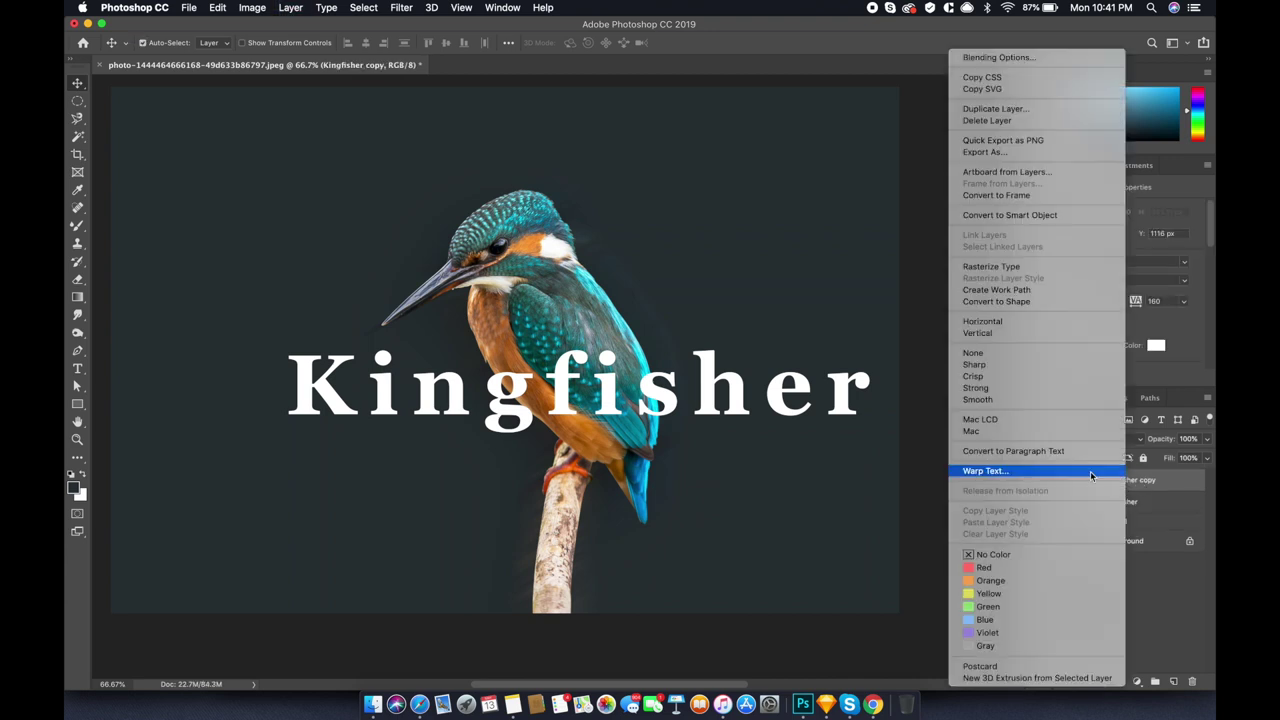
pyautogui.click(1075, 267)
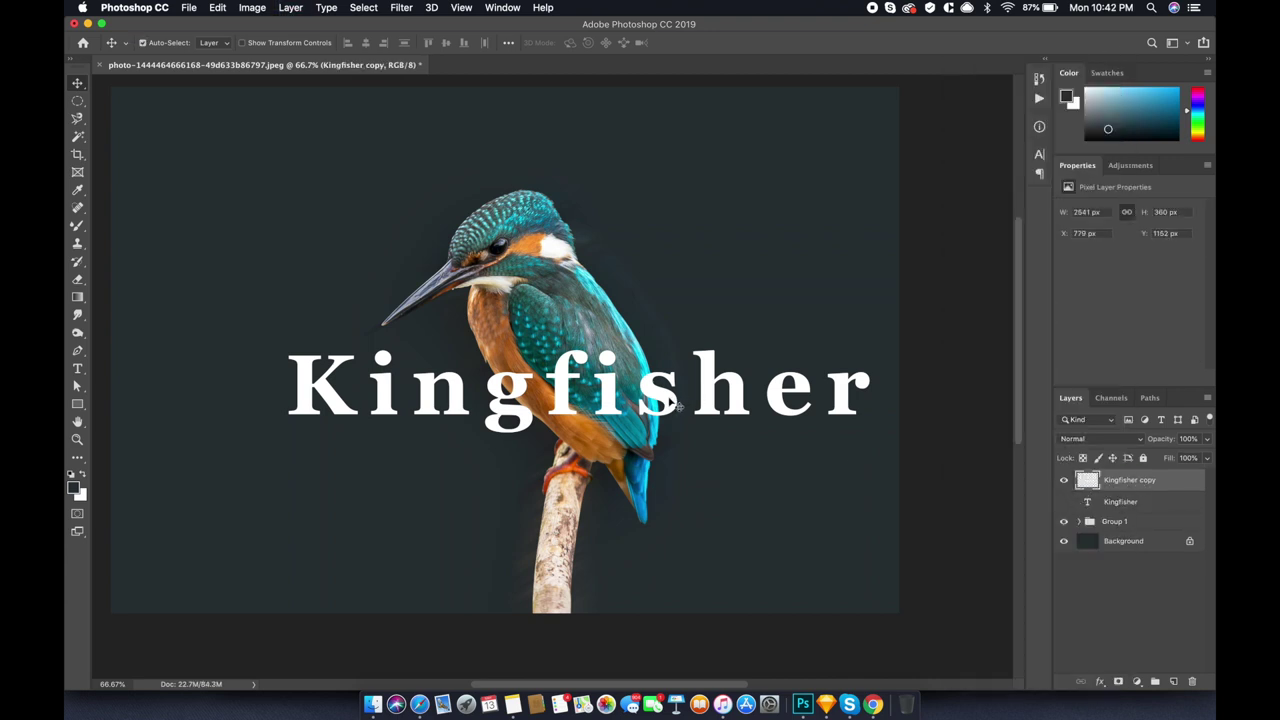
pyautogui.keyDown('super'); pyautogui.click(1097, 545); pyautogui.keyUp('super')
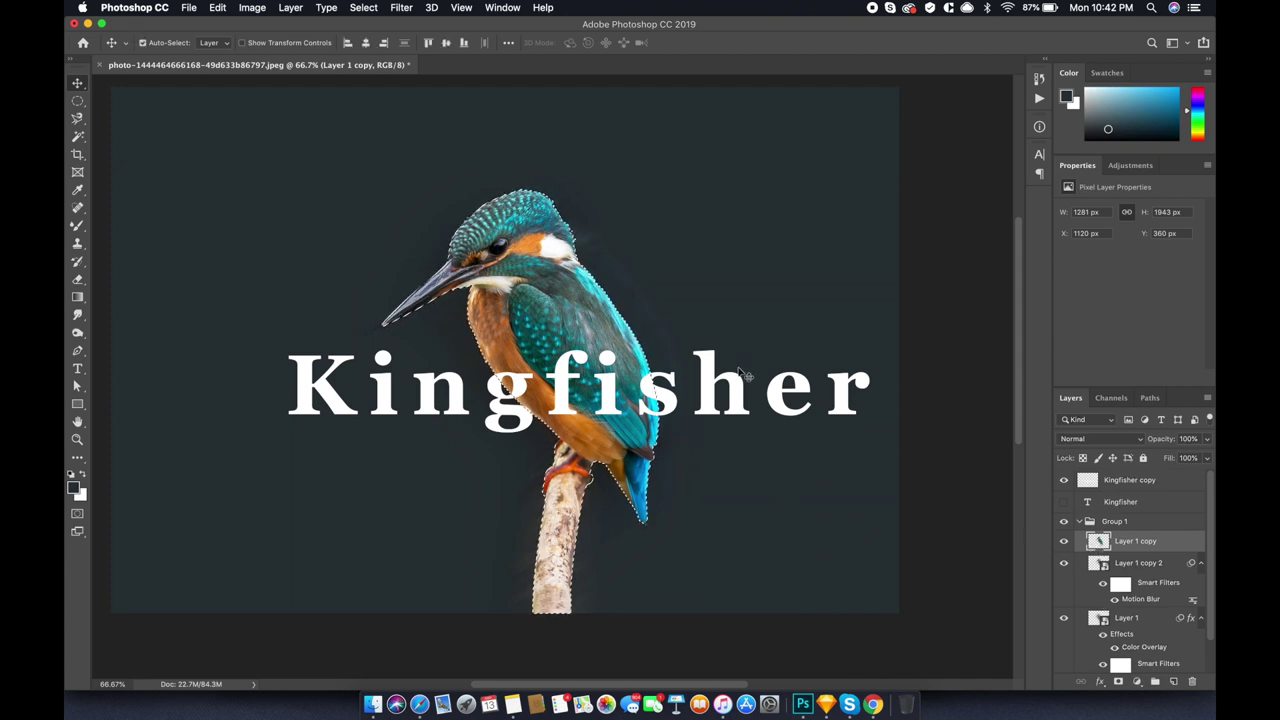
# Erase the copy's letters over the bird with an 80 px eraser, then deselect and zoom out
pyautogui.press('super+plus')
pyautogui.press('super+plus')
pyautogui.press('e')
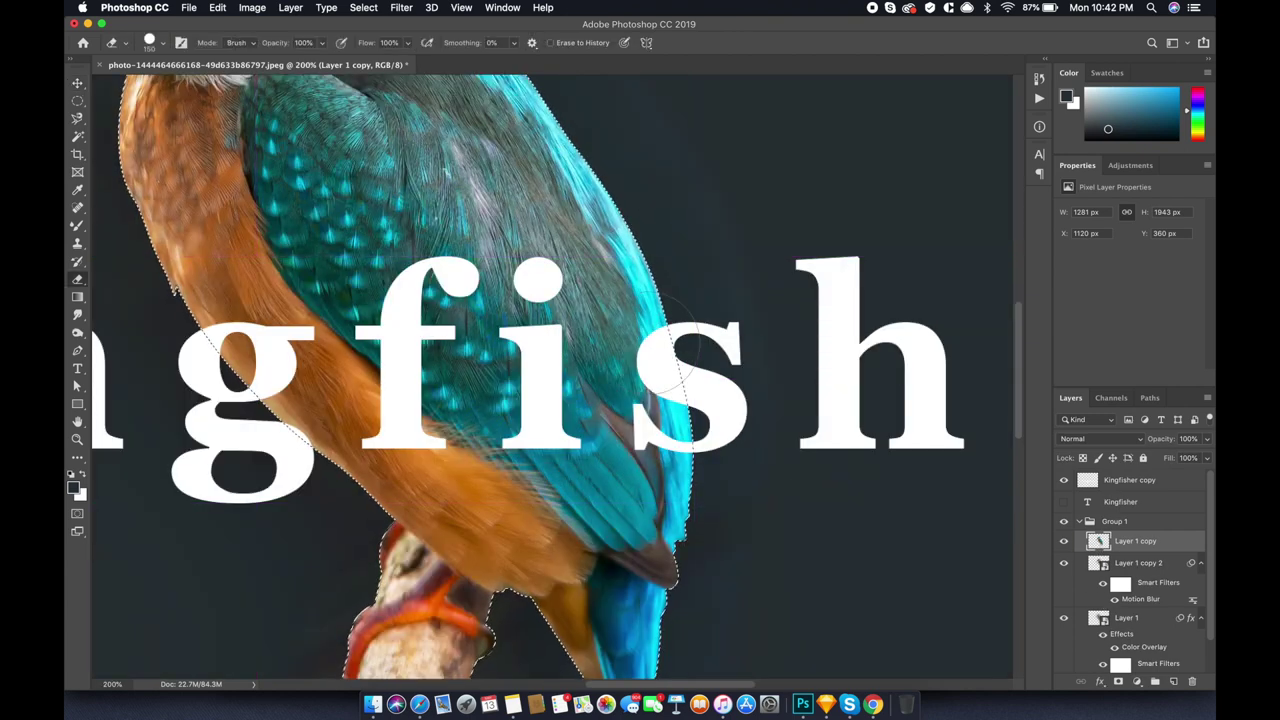
pyautogui.press('[')
pyautogui.press('[')
pyautogui.press('[')
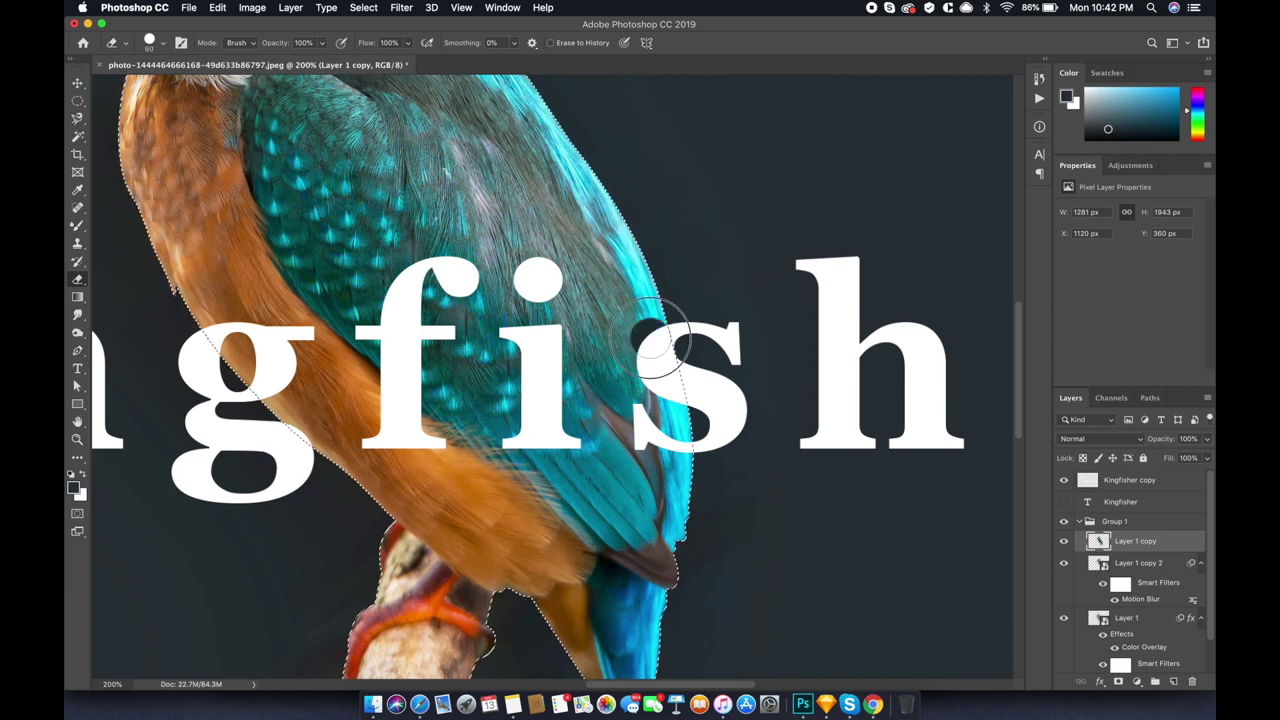
pyautogui.click(1150, 480)
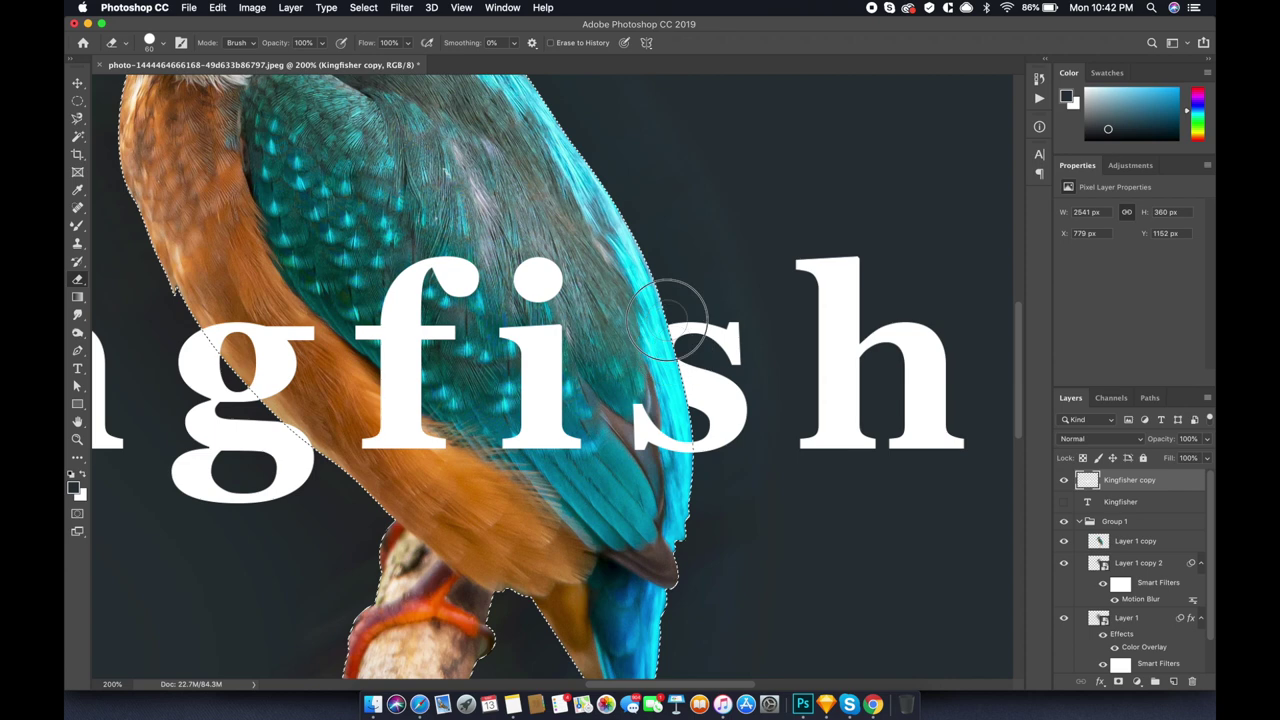
pyautogui.moveTo(272, 362)
pyautogui.mouseDown()
pyautogui.moveTo(300, 350)
pyautogui.moveTo(220, 330)
pyautogui.mouseUp()
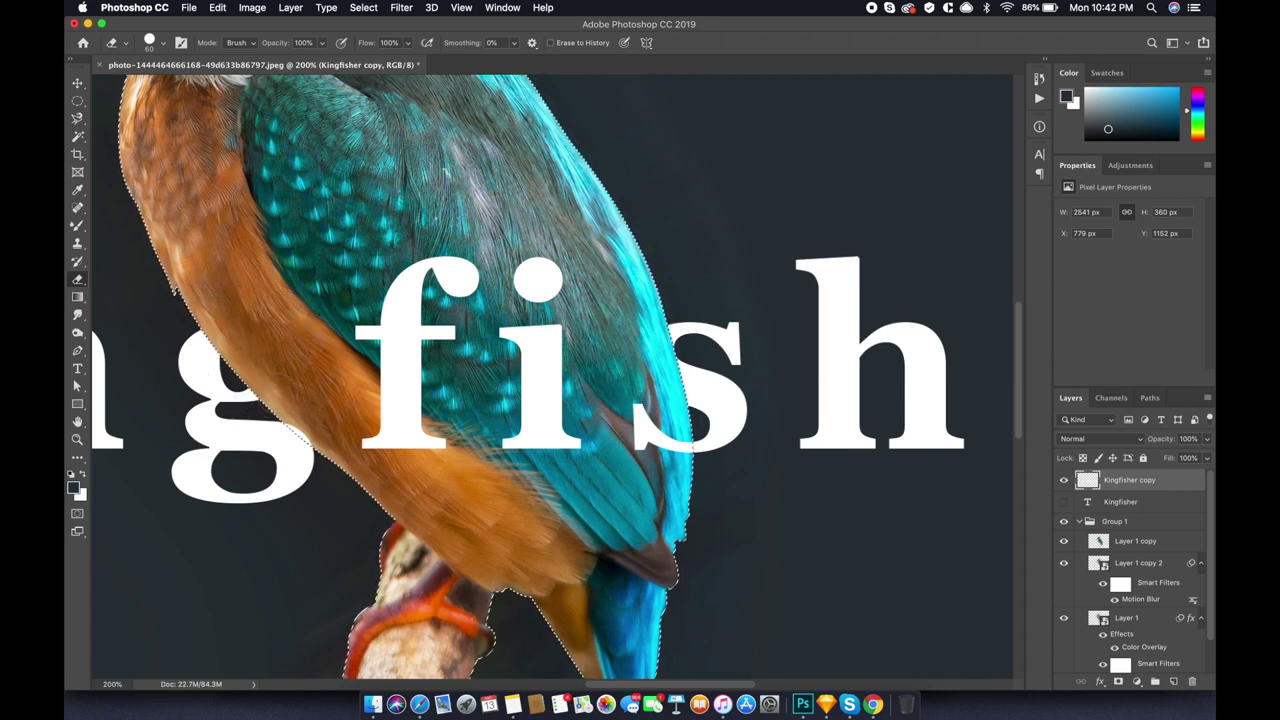
pyautogui.hotkey('ctrl', 'd')
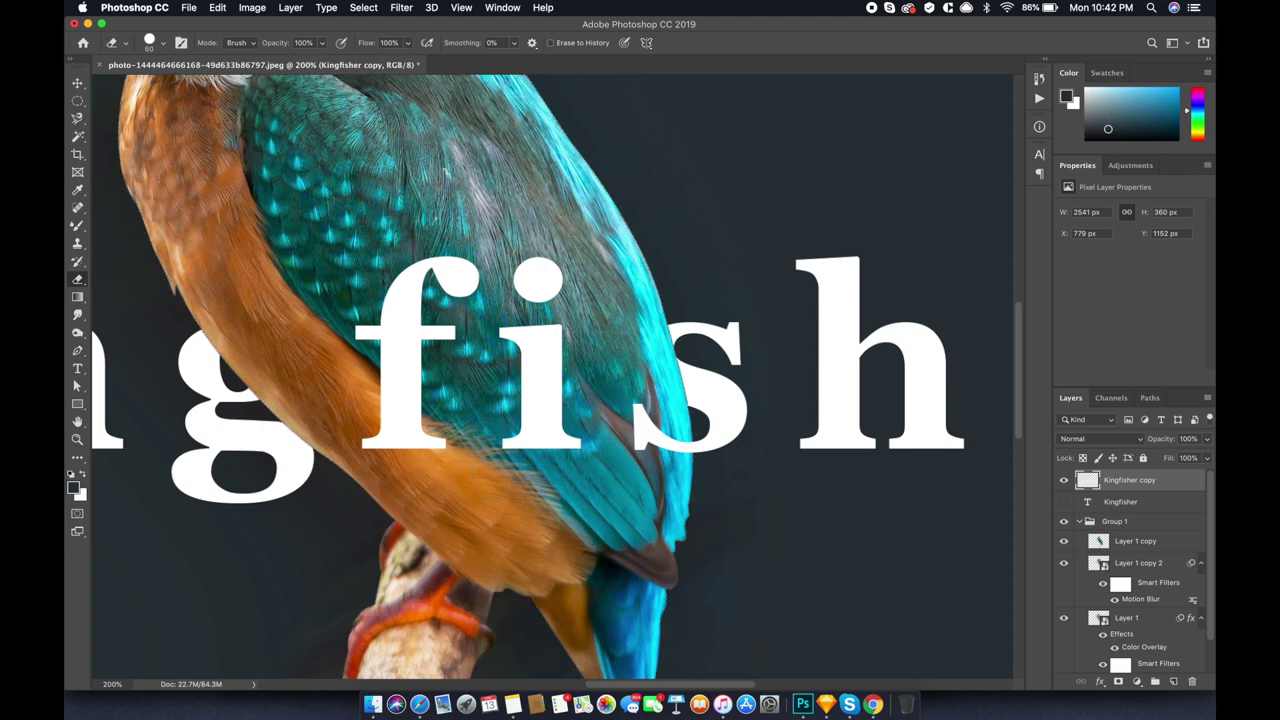
pyautogui.press('v')
pyautogui.keyDown('alt'); pyautogui.click(546, 402); pyautogui.keyUp('alt')
pyautogui.keyDown('alt'); pyautogui.click(546, 402); pyautogui.keyUp('alt')
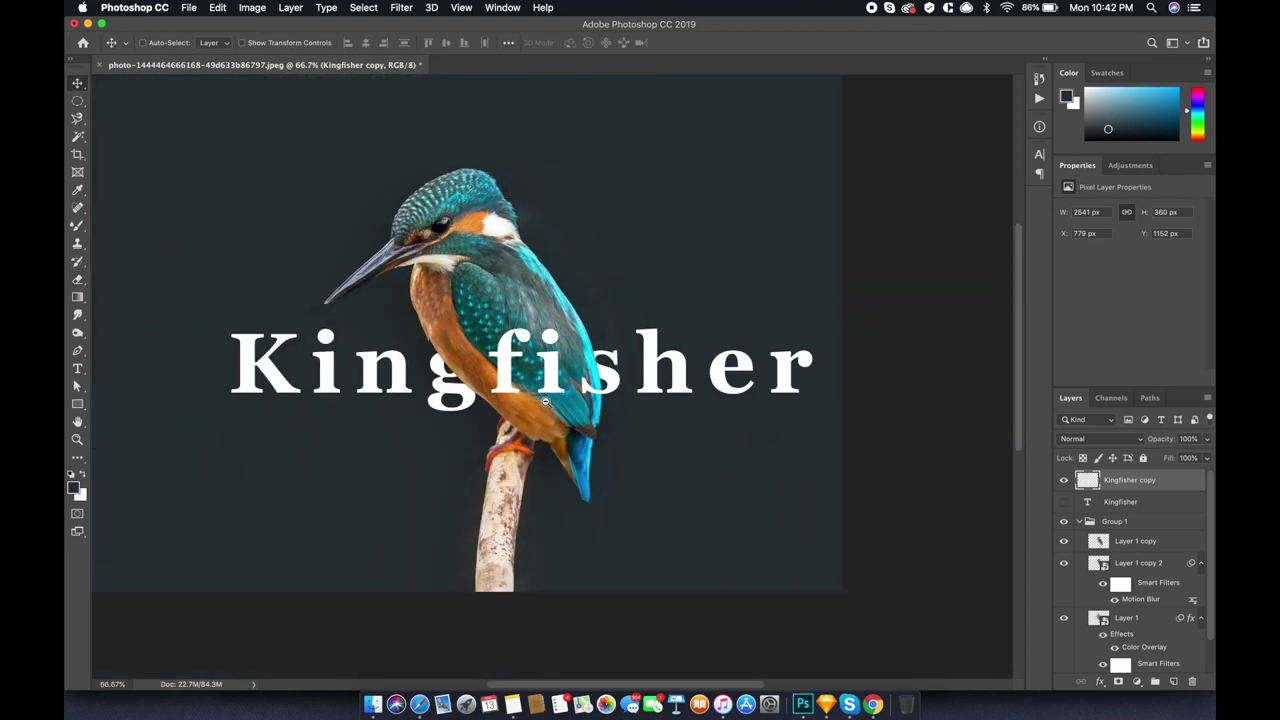
pyautogui.keyDown('alt'); pyautogui.click(546, 402); pyautogui.keyUp('alt')
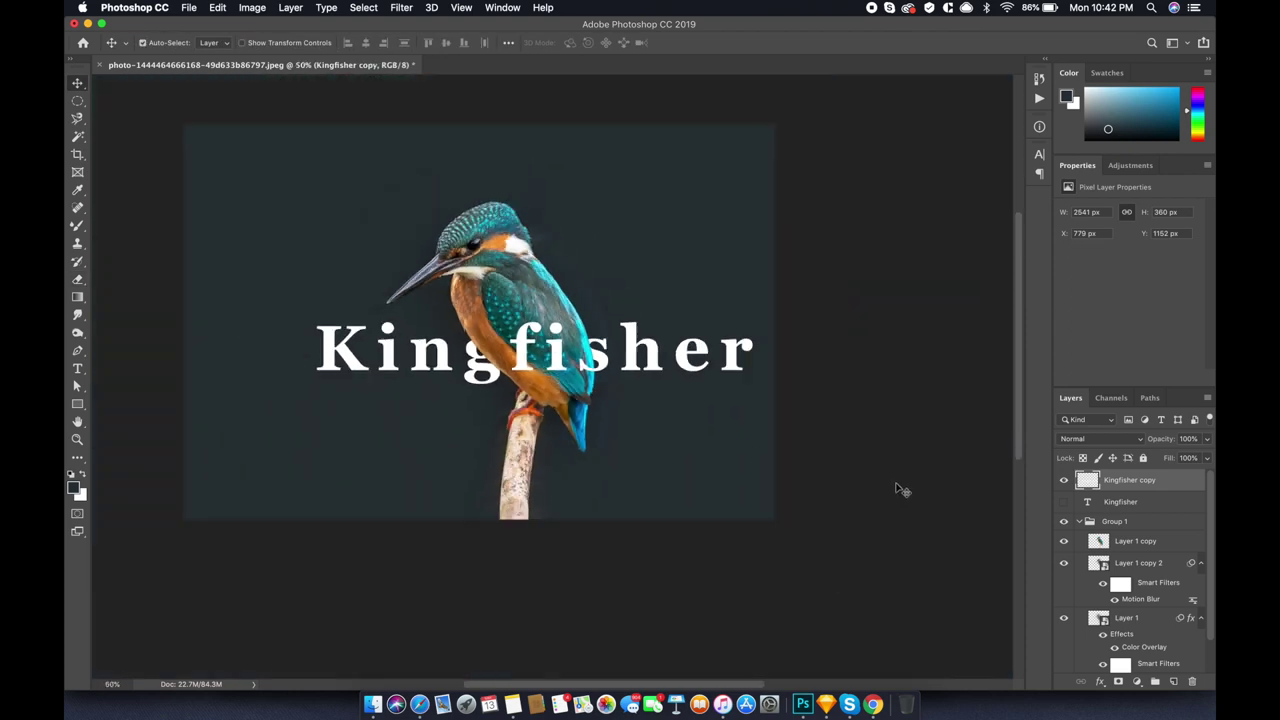
# Hide the dark Background layer and set the Kingfisher copy layer to Screen blending
pyautogui.click(1078, 522)
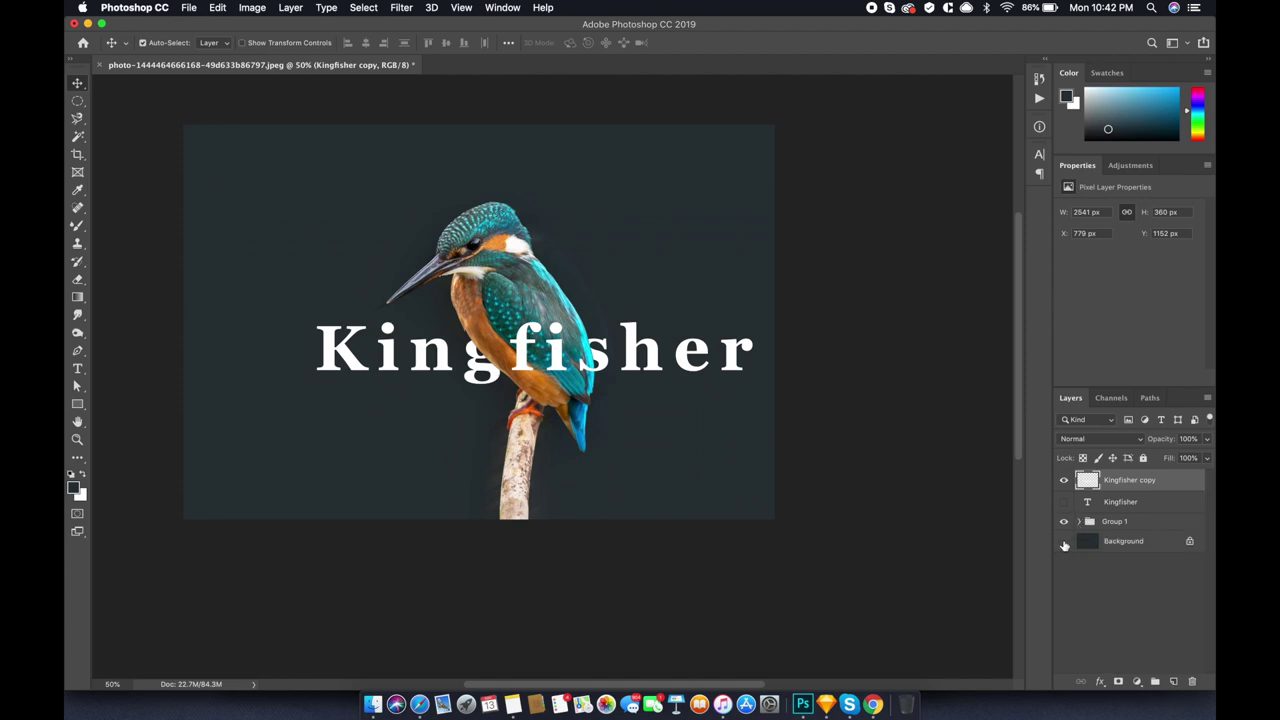
pyautogui.click(1064, 542)
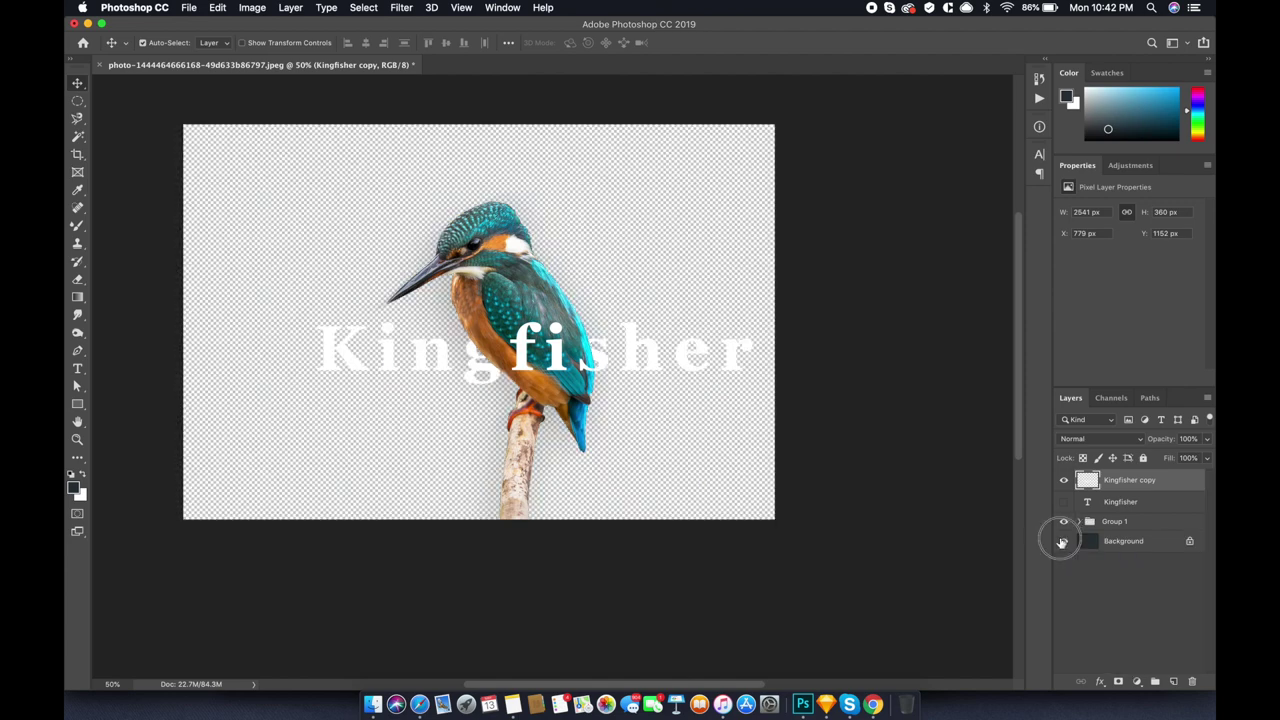
pyautogui.click(1064, 541)
pyautogui.click(1064, 541)
pyautogui.hotkey('shift', 'alt', 's')
# Export a PNG-24 via Save for Web into the kingfisher folder and preview it
pyautogui.click(188, 7)
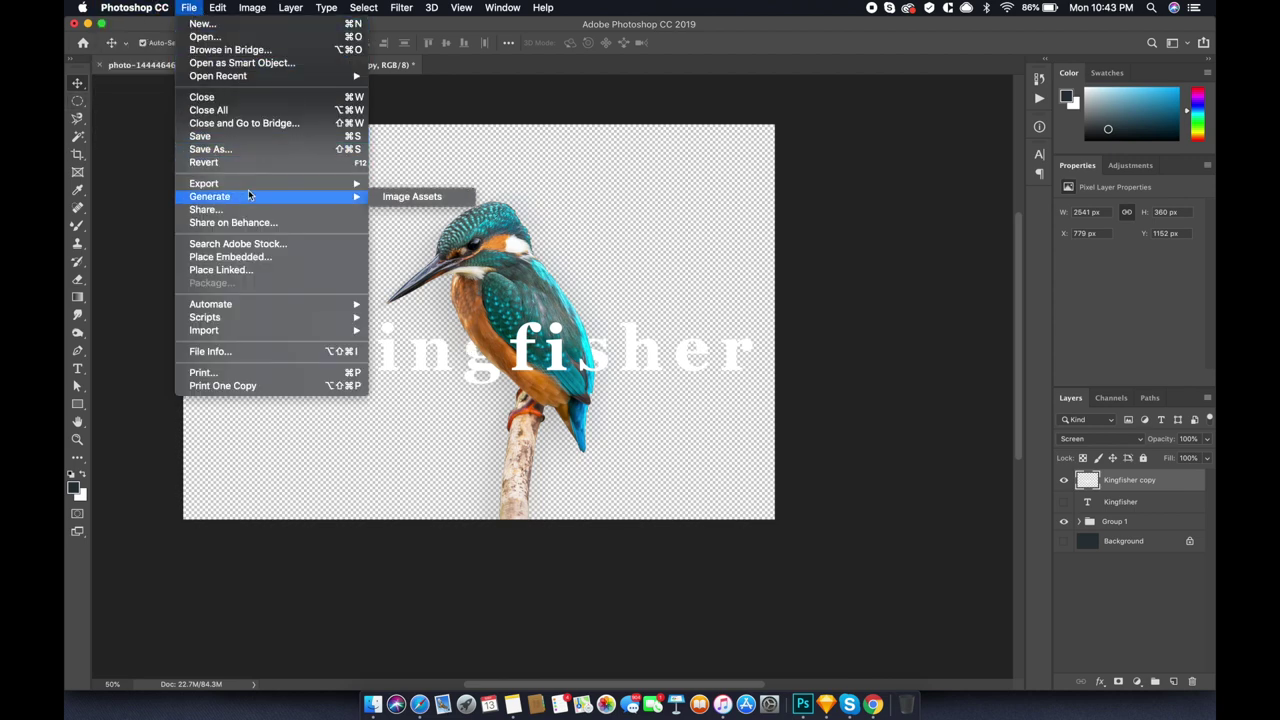
pyautogui.moveTo(204, 183)
pyautogui.click(450, 241)
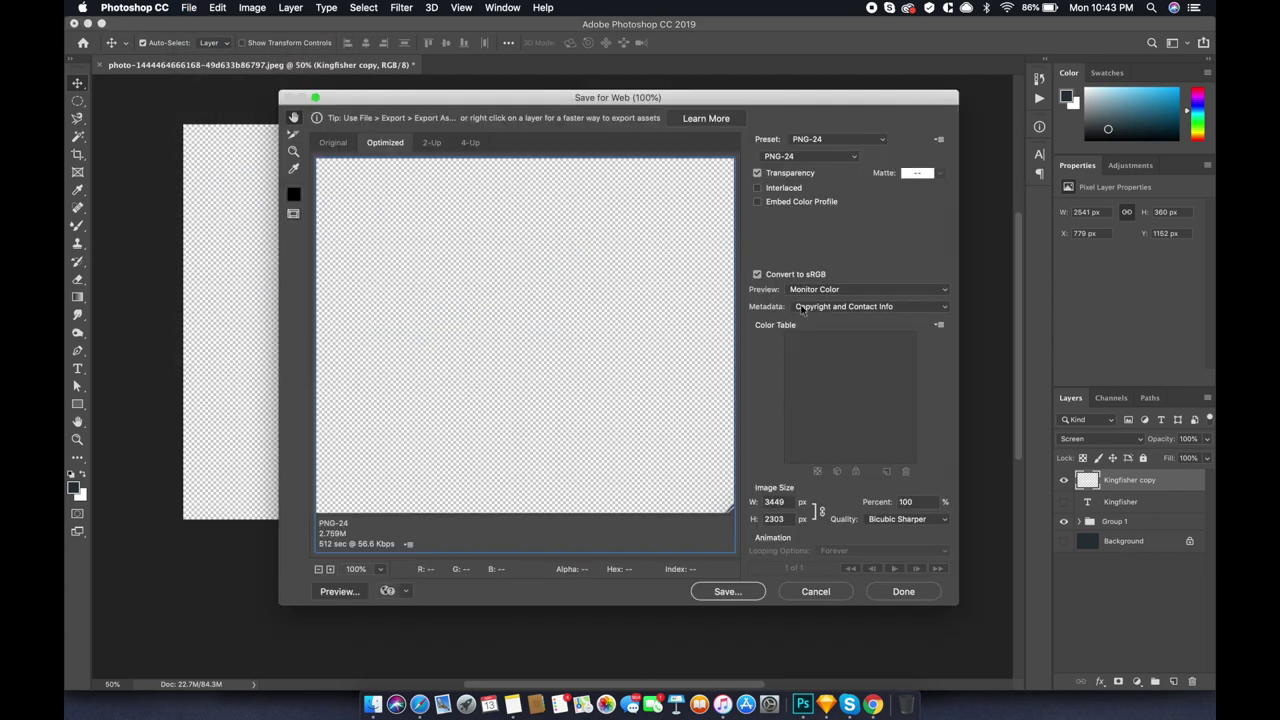
pyautogui.click(727, 591)
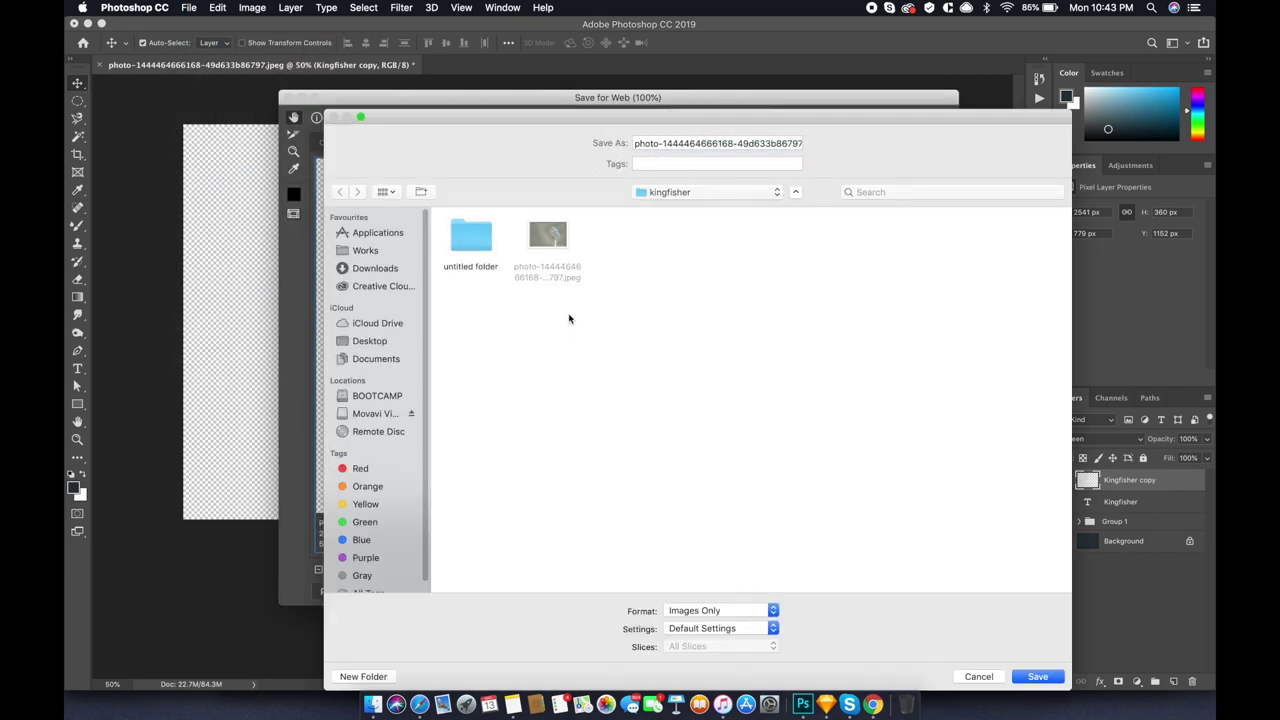
pyautogui.click(1050, 679)
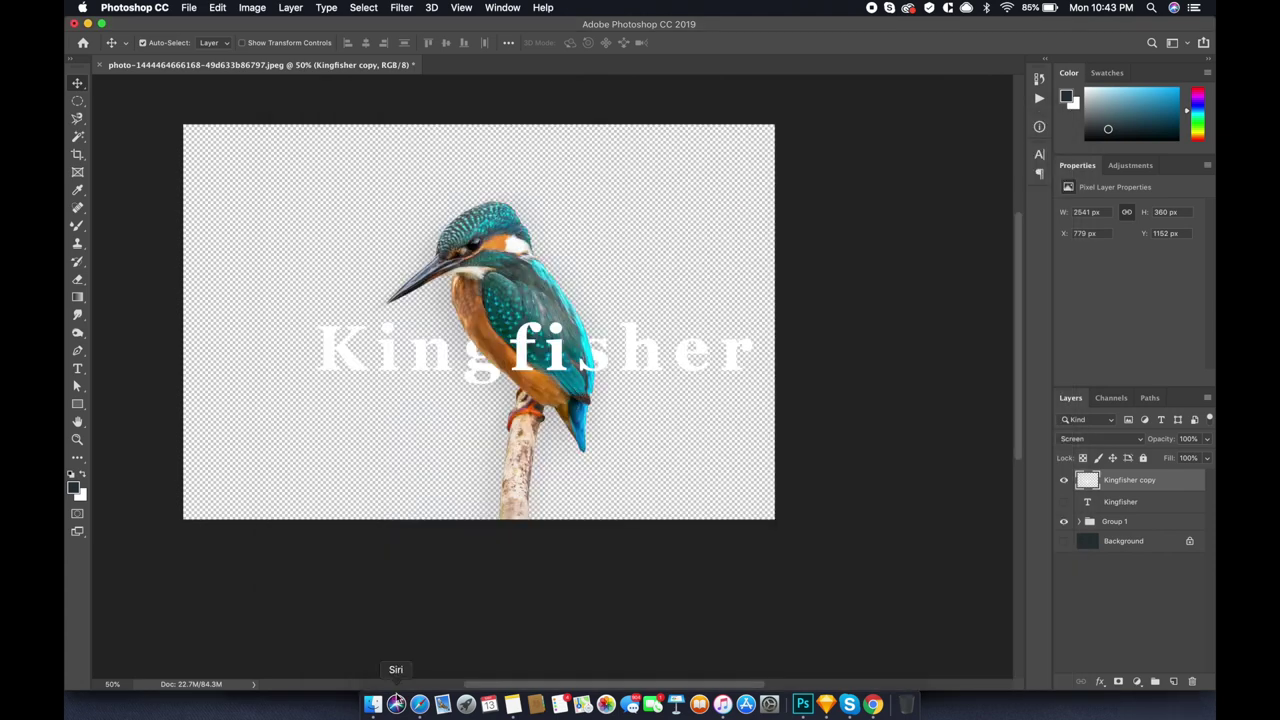
pyautogui.click(372, 705)
pyautogui.press('Right')
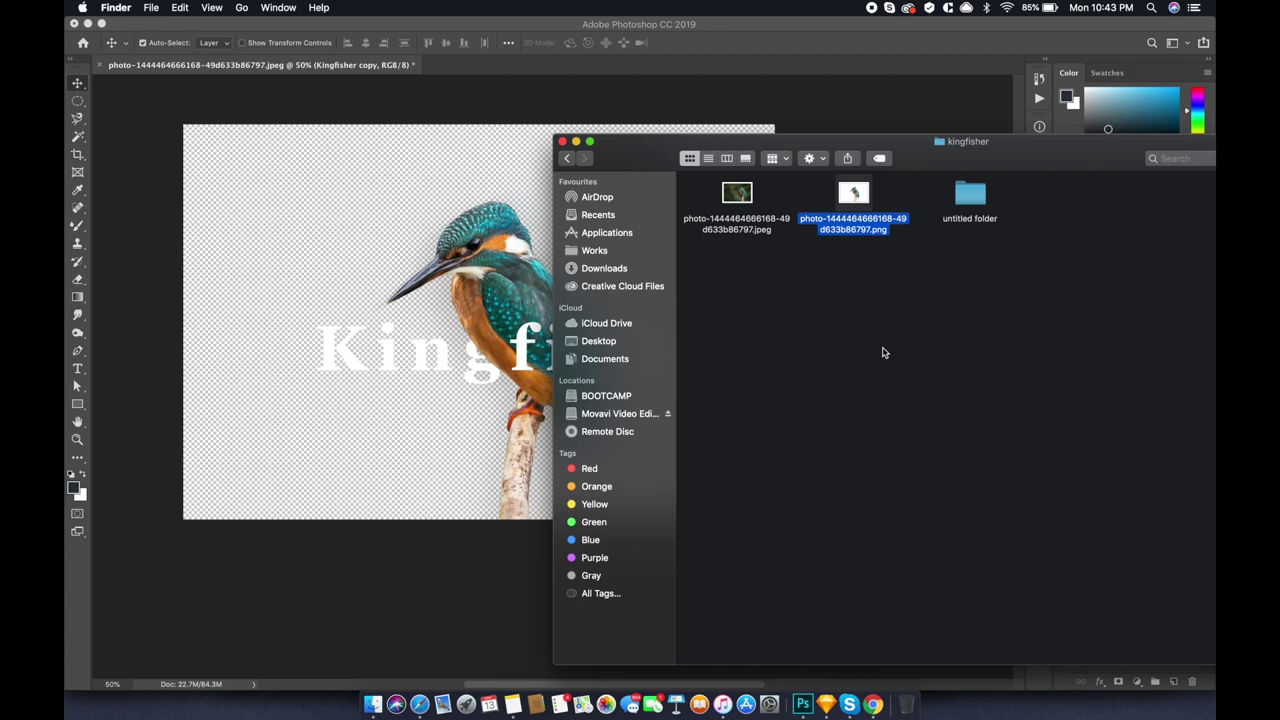
pyautogui.press('space')
pyautogui.press('space')
# Hide the title layers and paste the bird into a new clipboard-sized document with hidden background
pyautogui.click(391, 491)
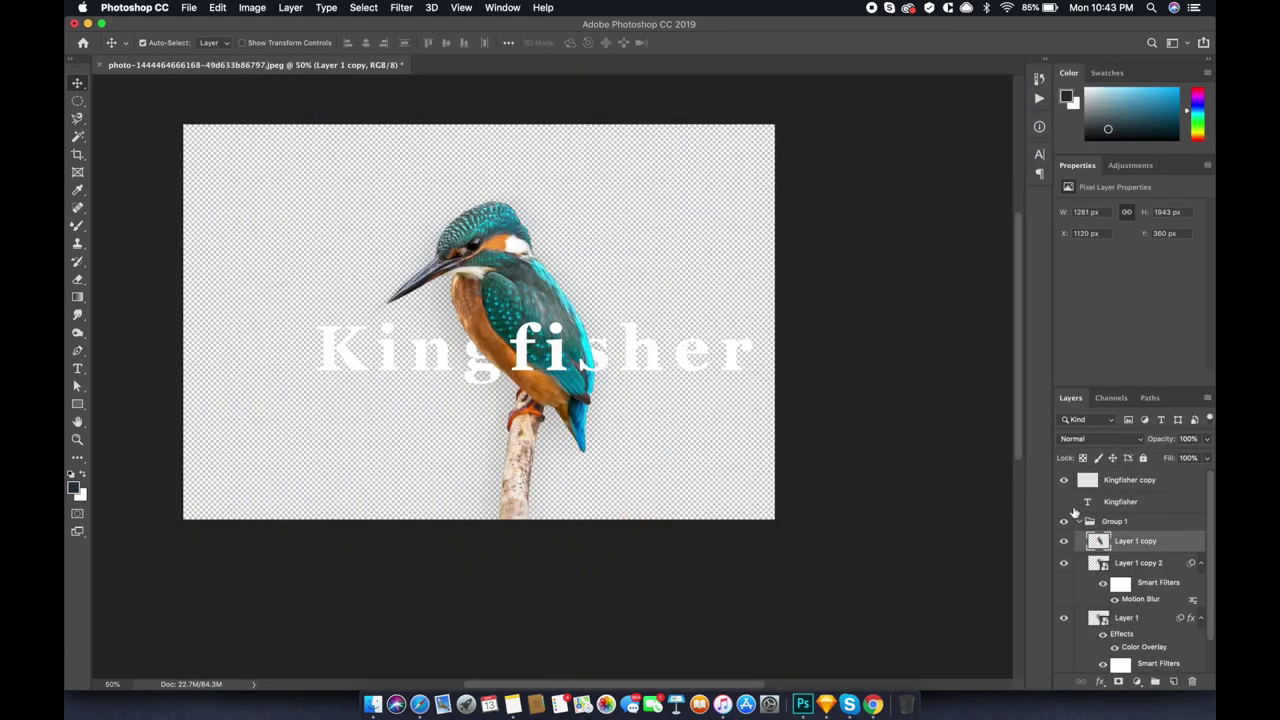
pyautogui.moveTo(1064, 480); pyautogui.dragTo(1064, 501)
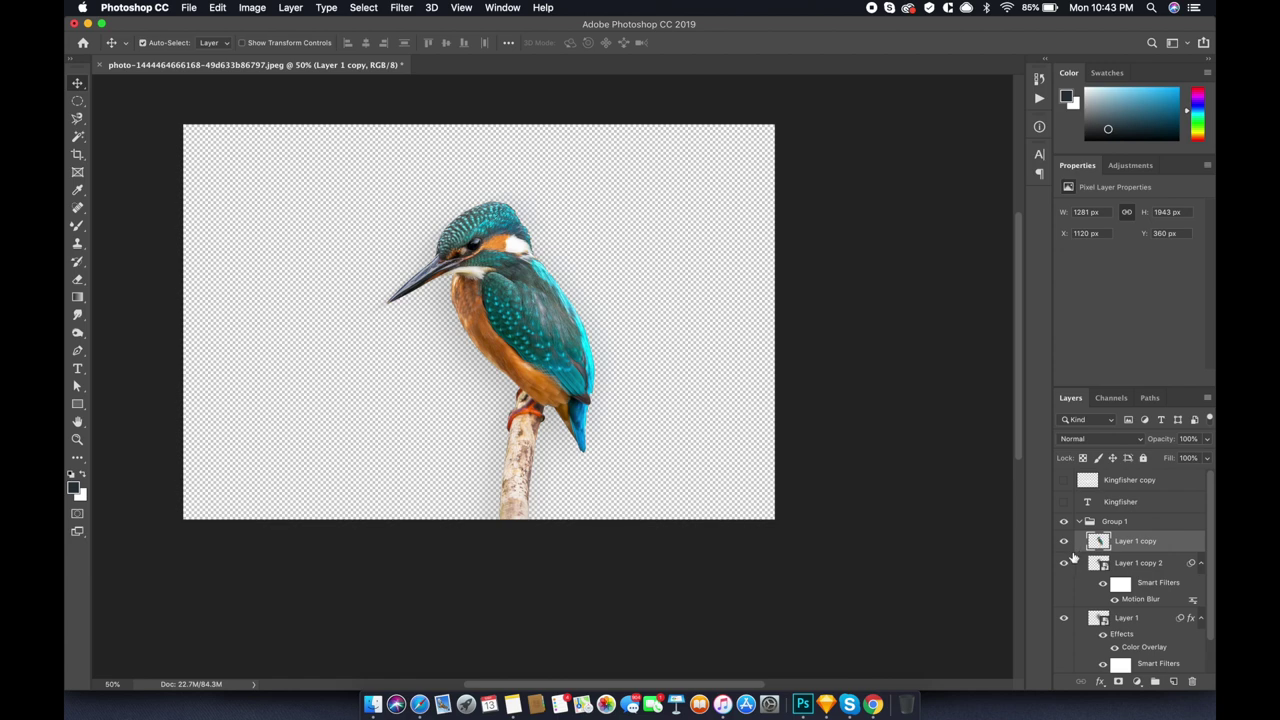
pyautogui.click(1064, 542)
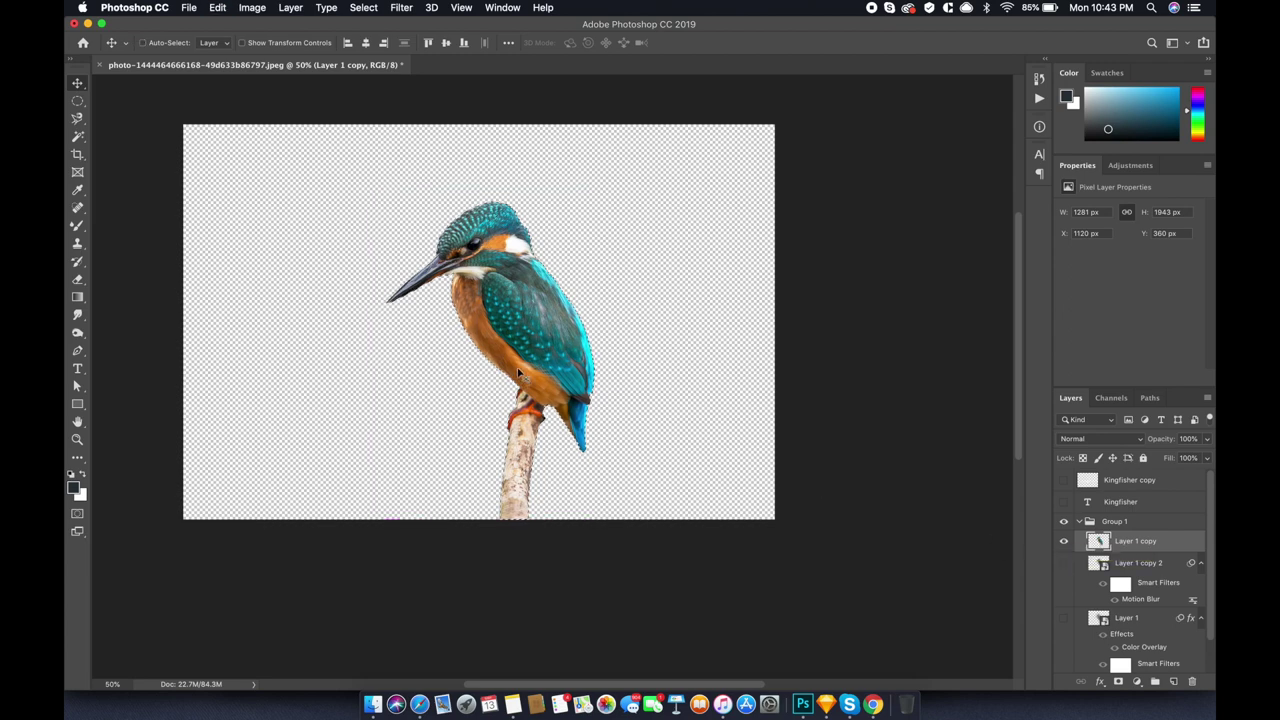
pyautogui.press('super+n')
pyautogui.click(953, 548)
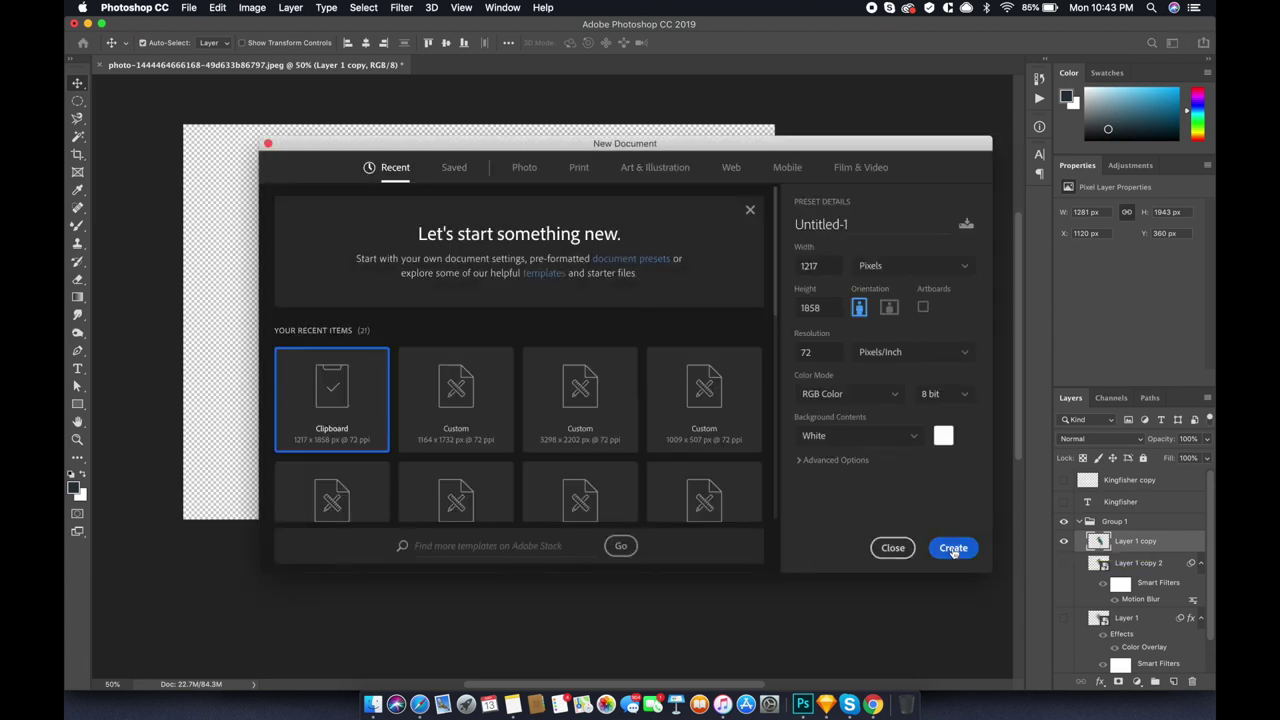
pyautogui.press('super+v')
pyautogui.click(1064, 511)
# Save the bird-only image as a PNG via Save for Web under a new name
pyautogui.press('super+shift+s')
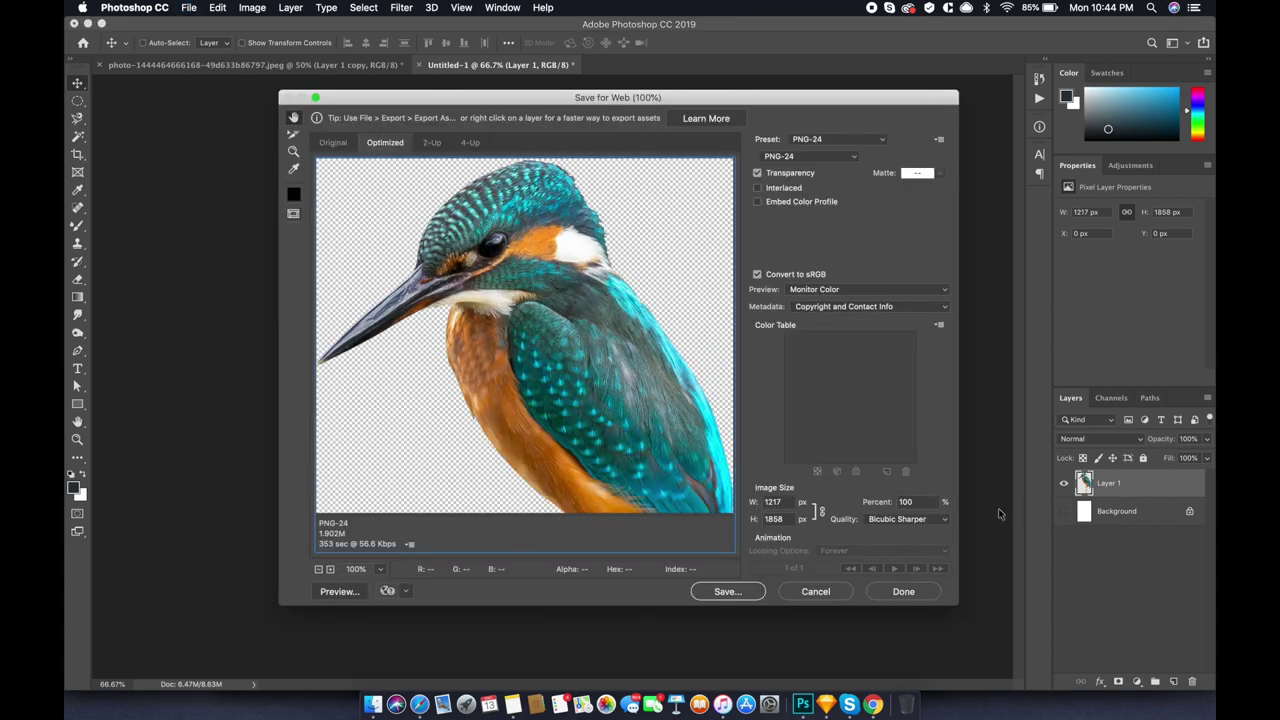
pyautogui.click(727, 591)
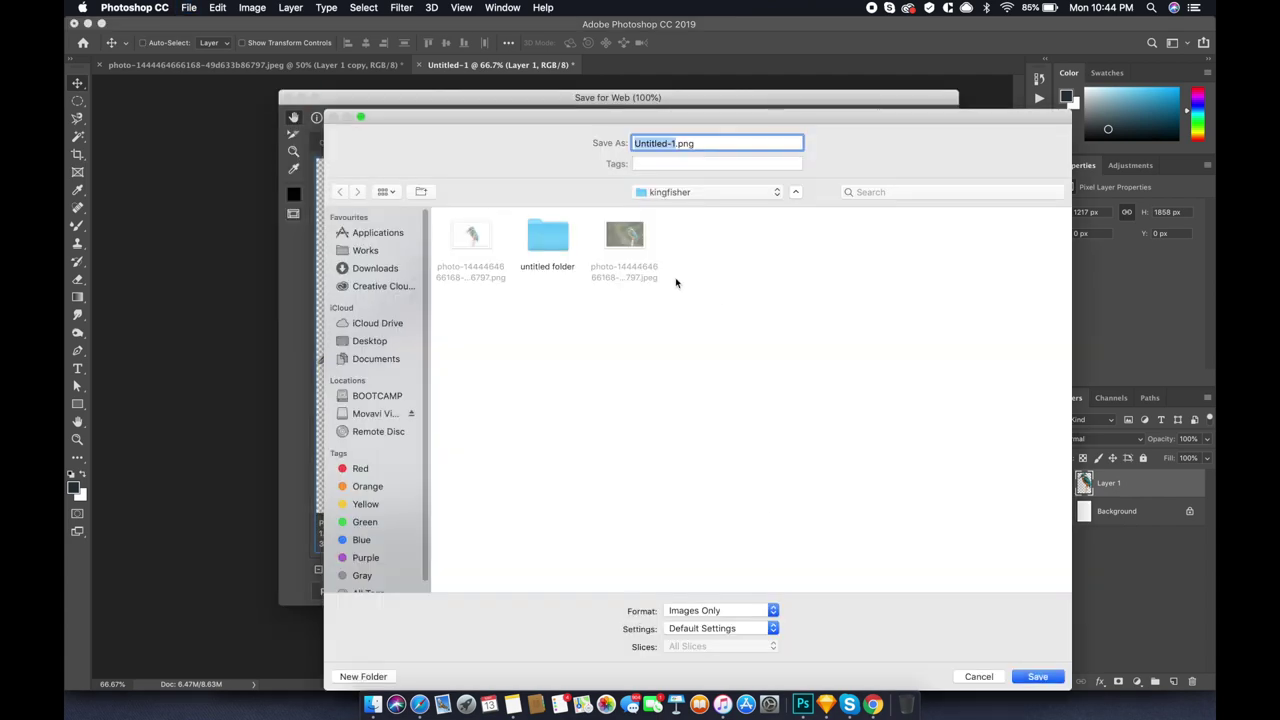
pyautogui.write('k')
pyautogui.click(1038, 677)
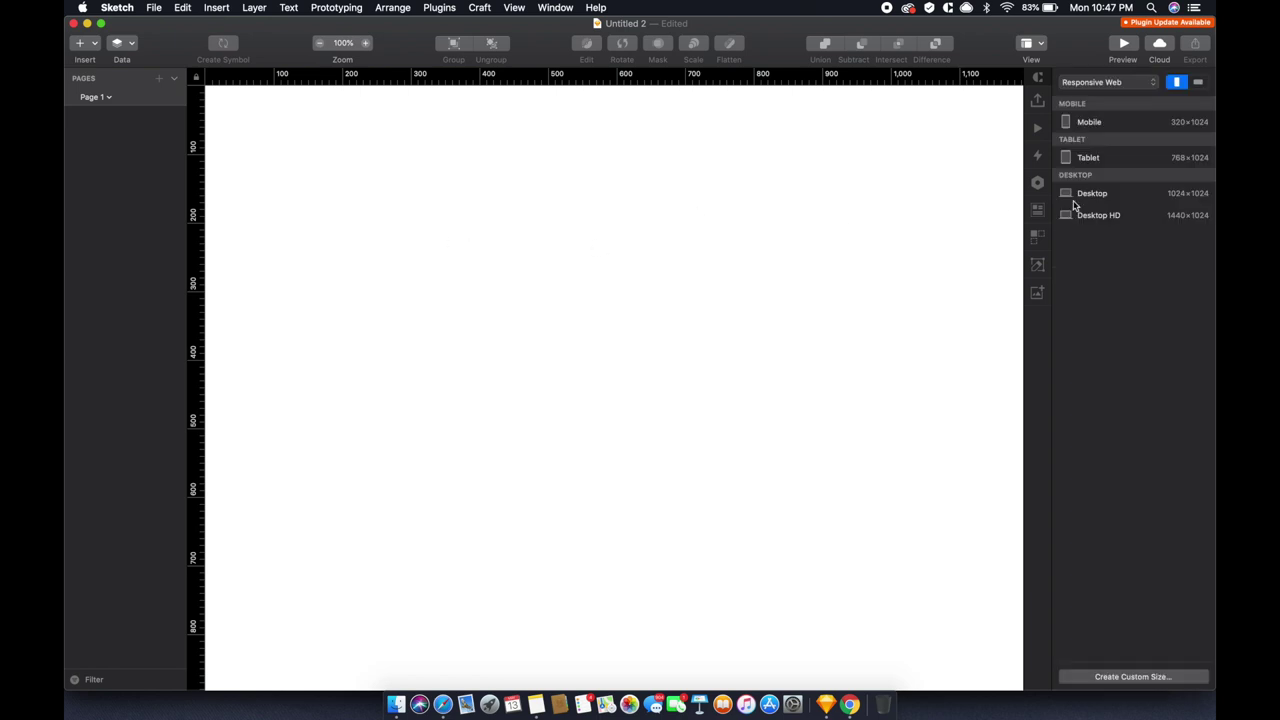
# Add a Desktop HD artboard and shorten its height to 900 px
pyautogui.click(1099, 215)
pyautogui.press('super+1')
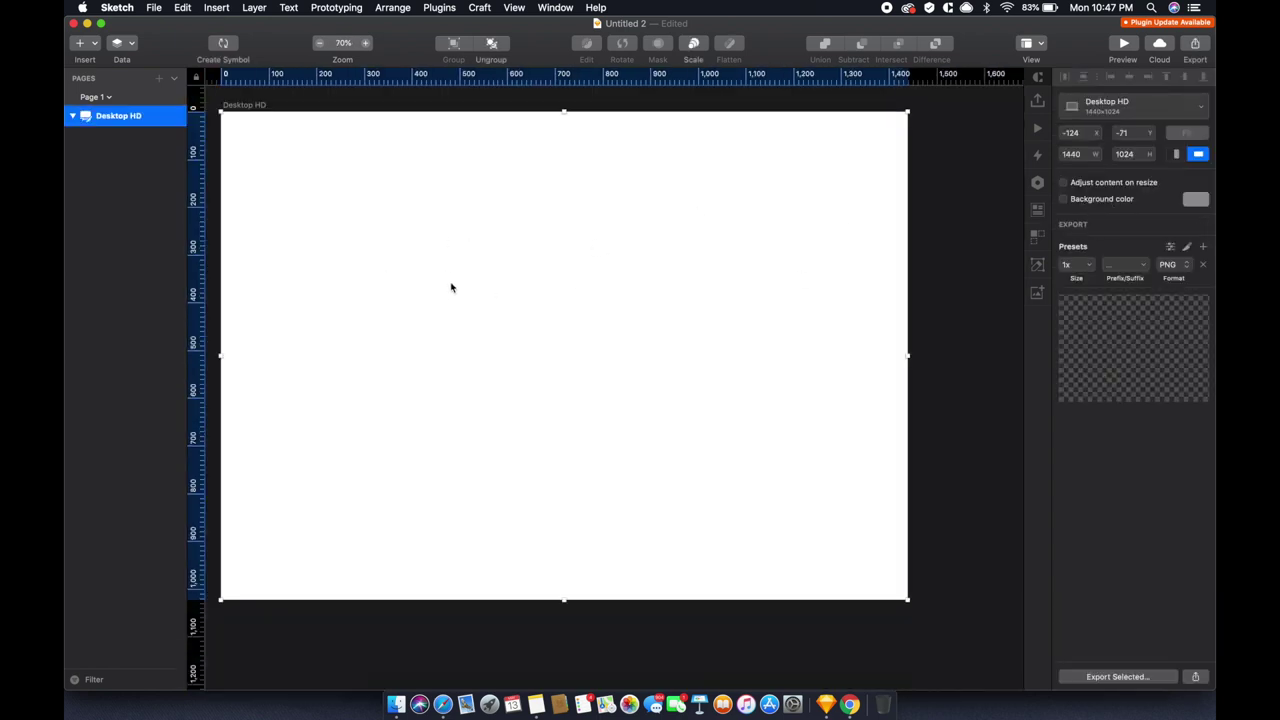
pyautogui.scroll(-3, 451, 288)
pyautogui.scroll(-2, 449, 286)
pyautogui.scroll(-2, 460, 297)
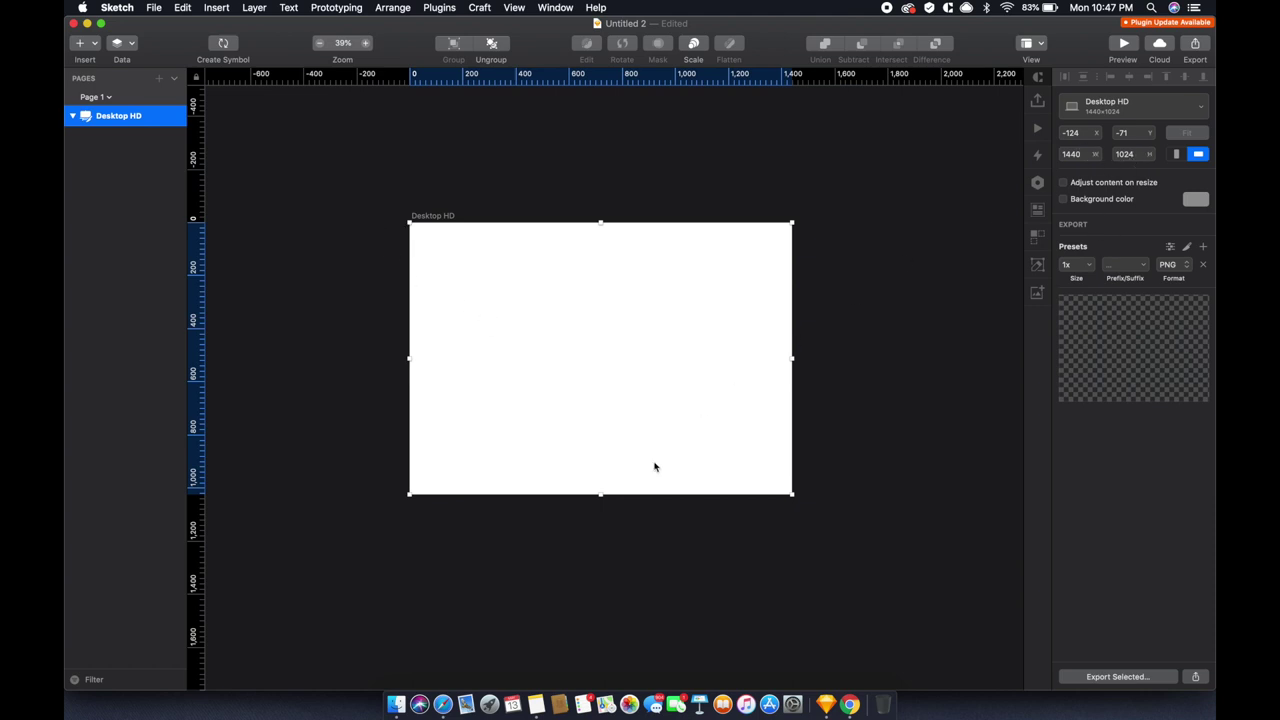
pyautogui.moveTo(598, 498); pyautogui.dragTo(620, 461)
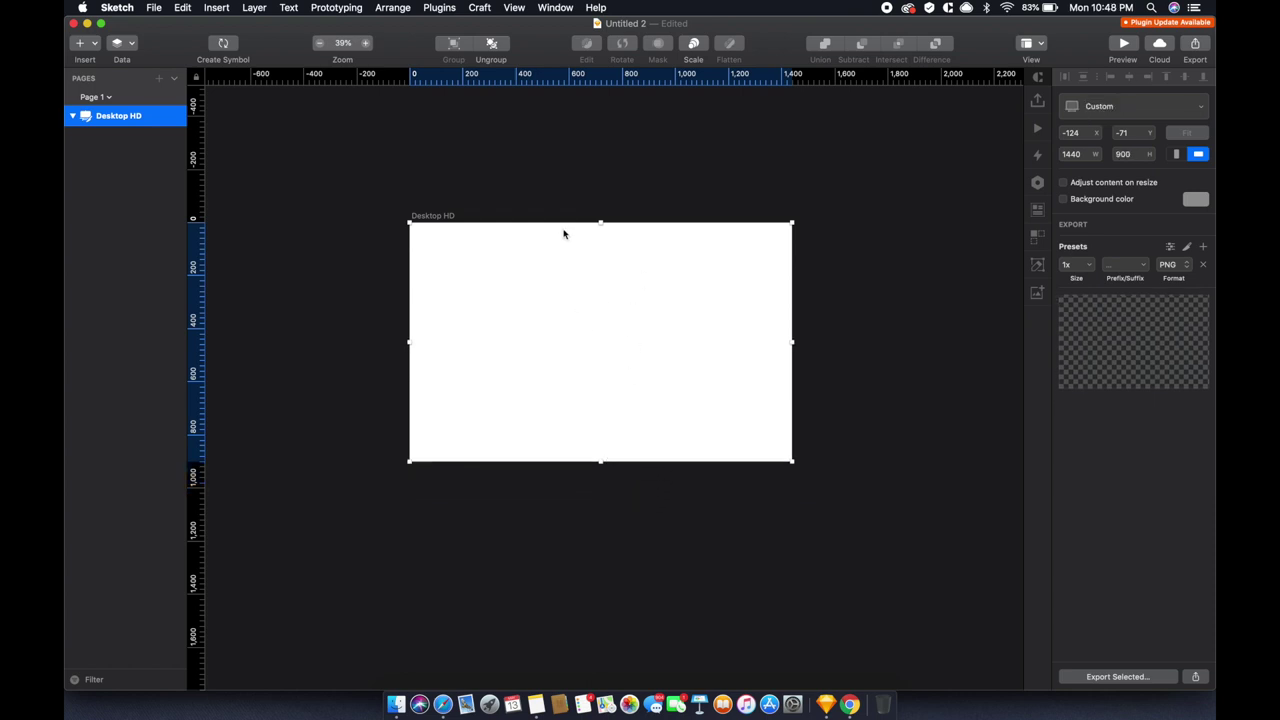
pyautogui.scroll(5, 443, 217)
pyautogui.scroll(-3, 469, 237)
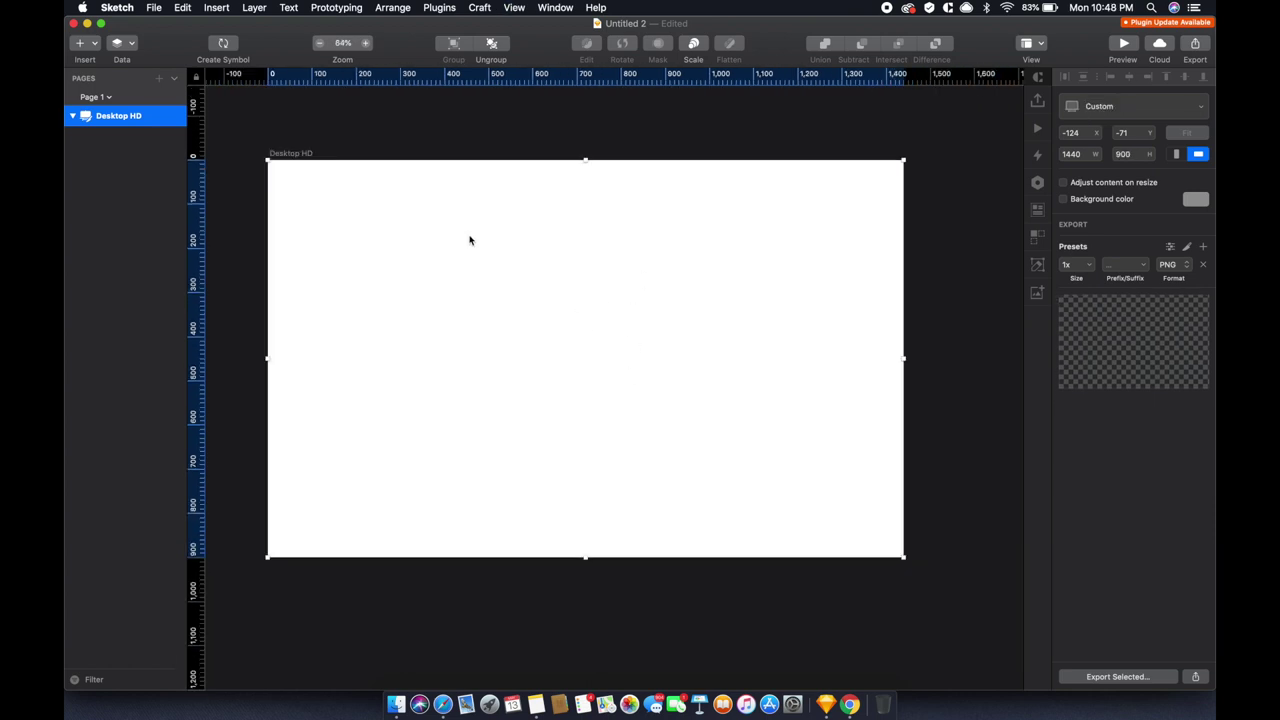
pyautogui.scroll(-3, 323, 183)
# Restore the artboard to 1440 × 900 and draw a rectangle covering the whole artboard
pyautogui.click(284, 168)
pyautogui.click(330, 175)
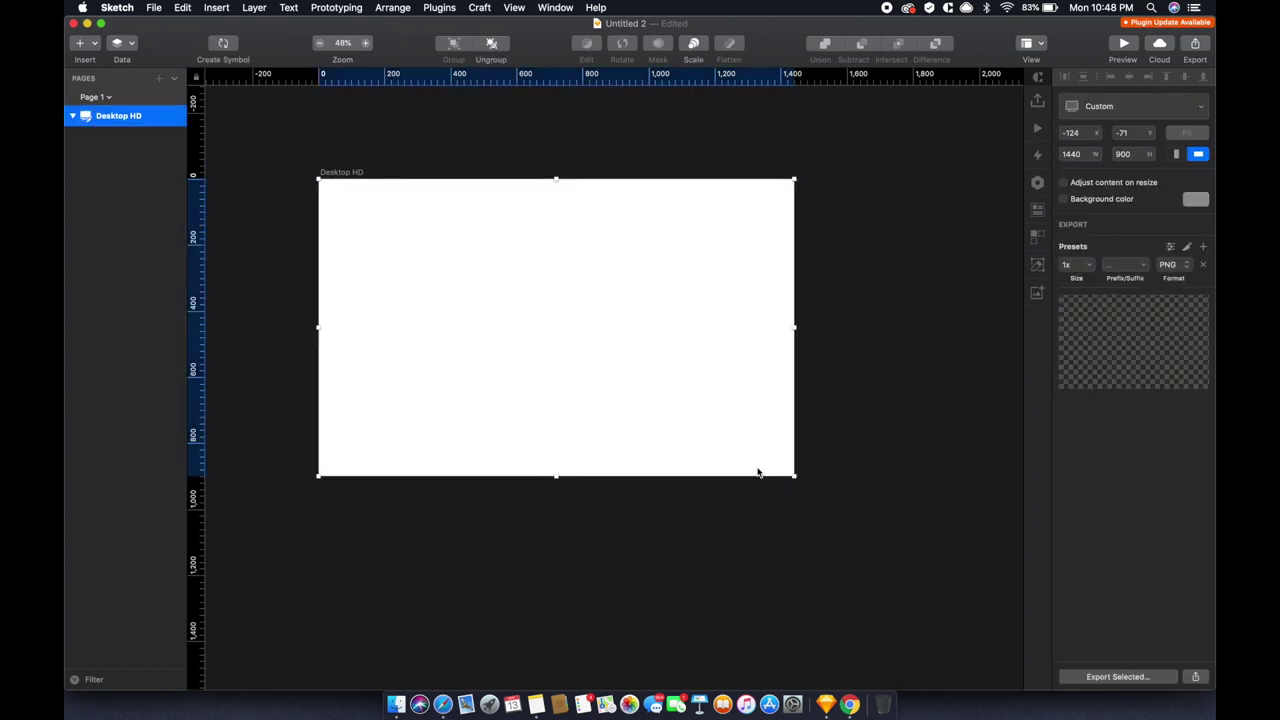
pyautogui.press('super+z')
pyautogui.press('super+shift+z')
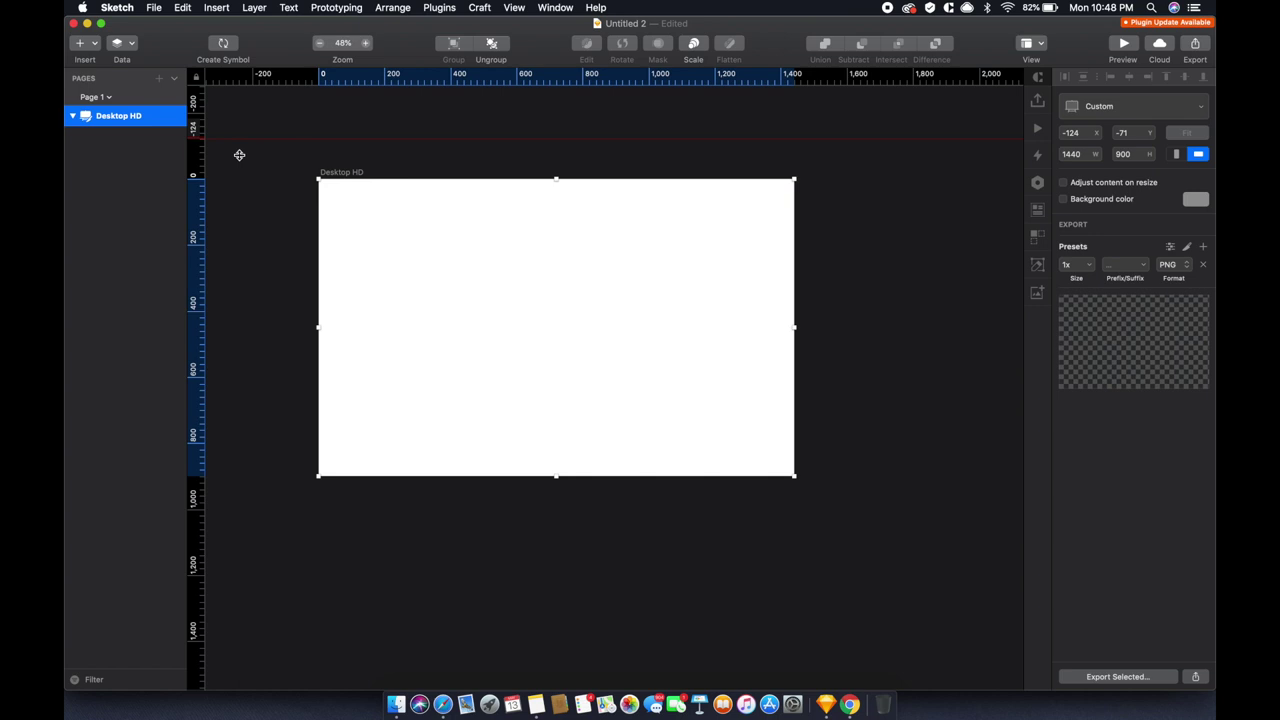
pyautogui.press('a')
pyautogui.moveTo(318, 178); pyautogui.dragTo(794, 476)
# Set the rectangle's height to 1800
pyautogui.click(1136, 121)
pyautogui.write('1800')
pyautogui.press('Return')
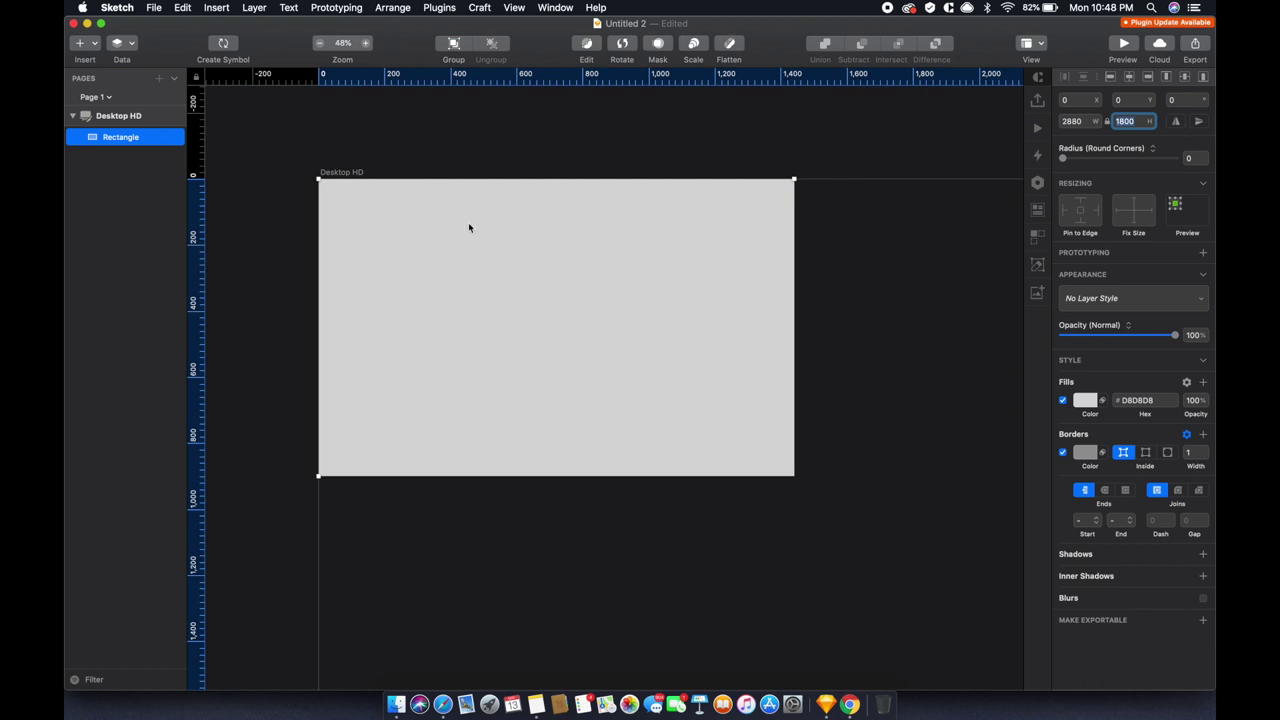
pyautogui.press('super+minus')
# Enlarge the Desktop HD artboard toward the rectangle's size, about 3010 × 2257
pyautogui.moveTo(586, 326)
pyautogui.mouseDown()
pyautogui.moveTo(890, 562)
pyautogui.moveTo(946, 590)
pyautogui.mouseUp()
pyautogui.click(1087, 154)
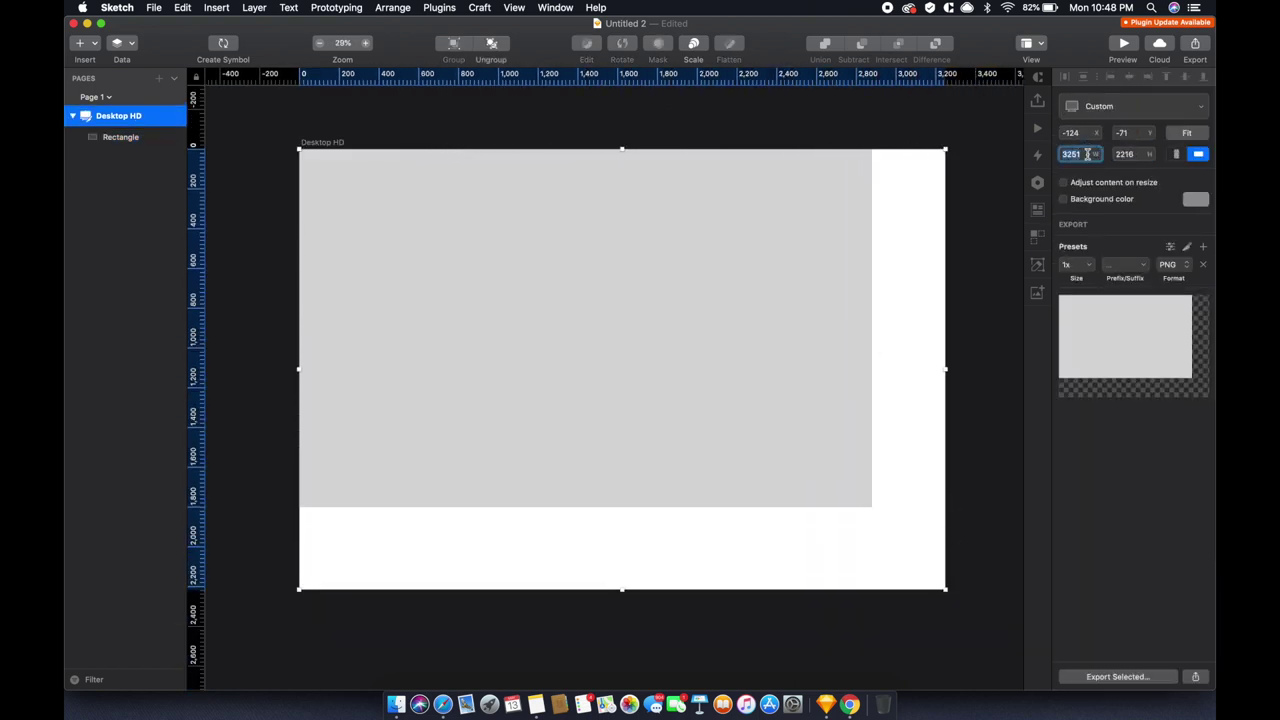
pyautogui.press('Tab')
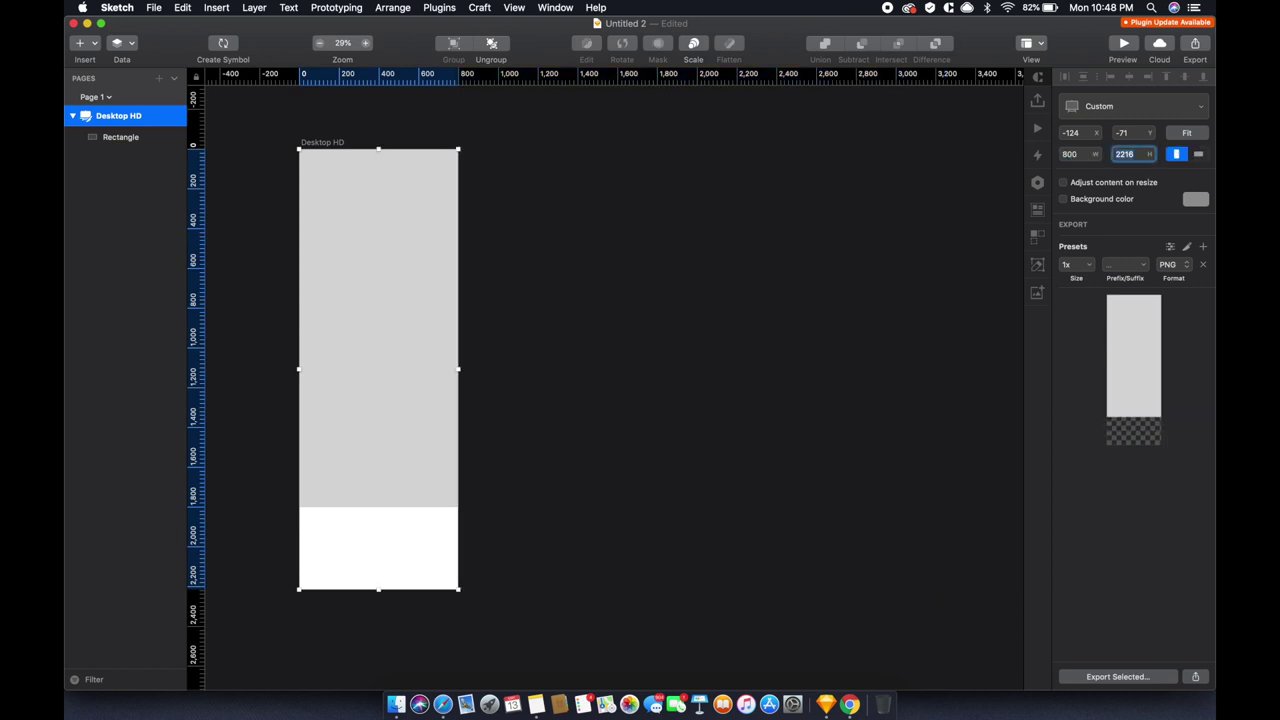
pyautogui.write('600')
pyautogui.press('Return')
pyautogui.scroll(-2, 449, 272)
pyautogui.moveTo(442, 262)
pyautogui.mouseDown()
pyautogui.moveTo(817, 563)
pyautogui.moveTo(717, 523)
pyautogui.mouseUp()
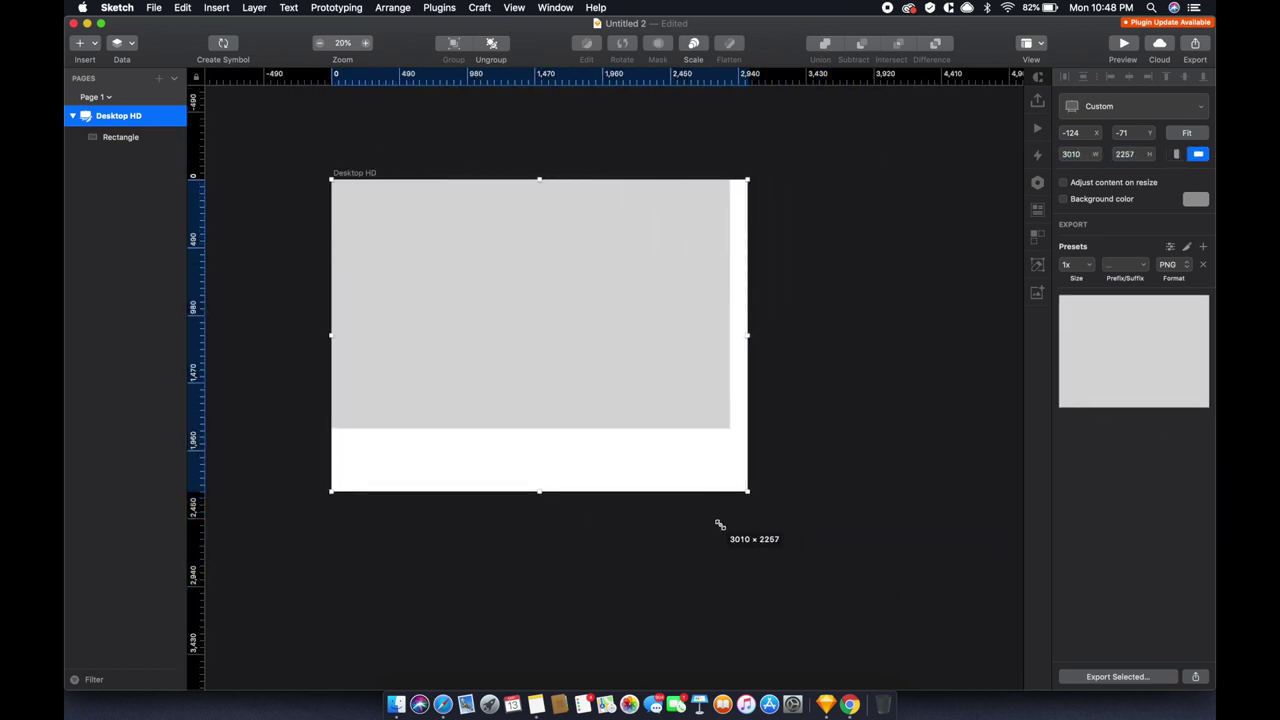
pyautogui.moveTo(469, 306)
pyautogui.mouseDown()
pyautogui.moveTo(488, 331)
pyautogui.moveTo(483, 365)
pyautogui.mouseUp()
# Resize the artboard to frame the rectangle and nudge the rectangle into place
pyautogui.click(112, 148)
pyautogui.click(377, 205)
pyautogui.moveTo(772, 207); pyautogui.dragTo(788, 190)
pyautogui.click(562, 427)
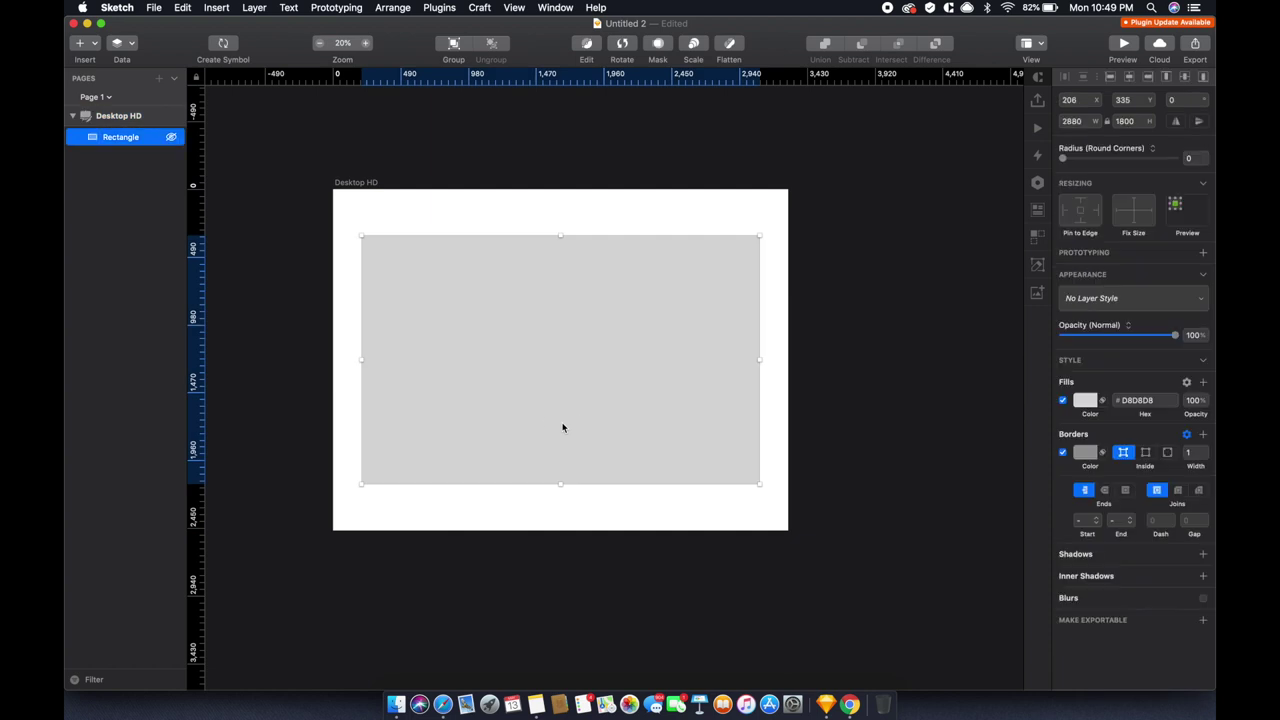
pyautogui.moveTo(564, 428); pyautogui.dragTo(565, 428)
pyautogui.click(396, 704)
pyautogui.click(405, 150)
# Paste the exported kingfisher image and place it on the artboard
pyautogui.press('Return')
pyautogui.click(534, 326)
pyautogui.press('super+v')
pyautogui.moveTo(592, 340); pyautogui.dragTo(560, 354)
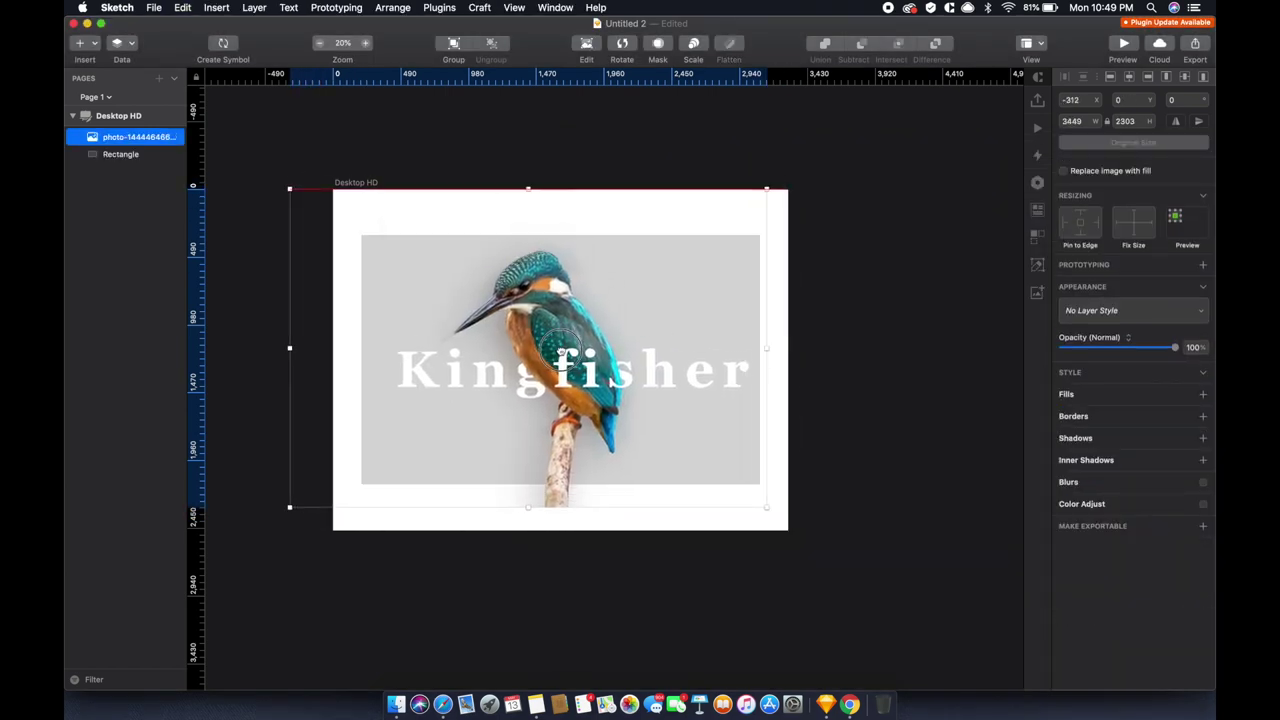
# Fill the rectangle with blue sampled from the bird, darkened to #2A313F
pyautogui.click(120, 155)
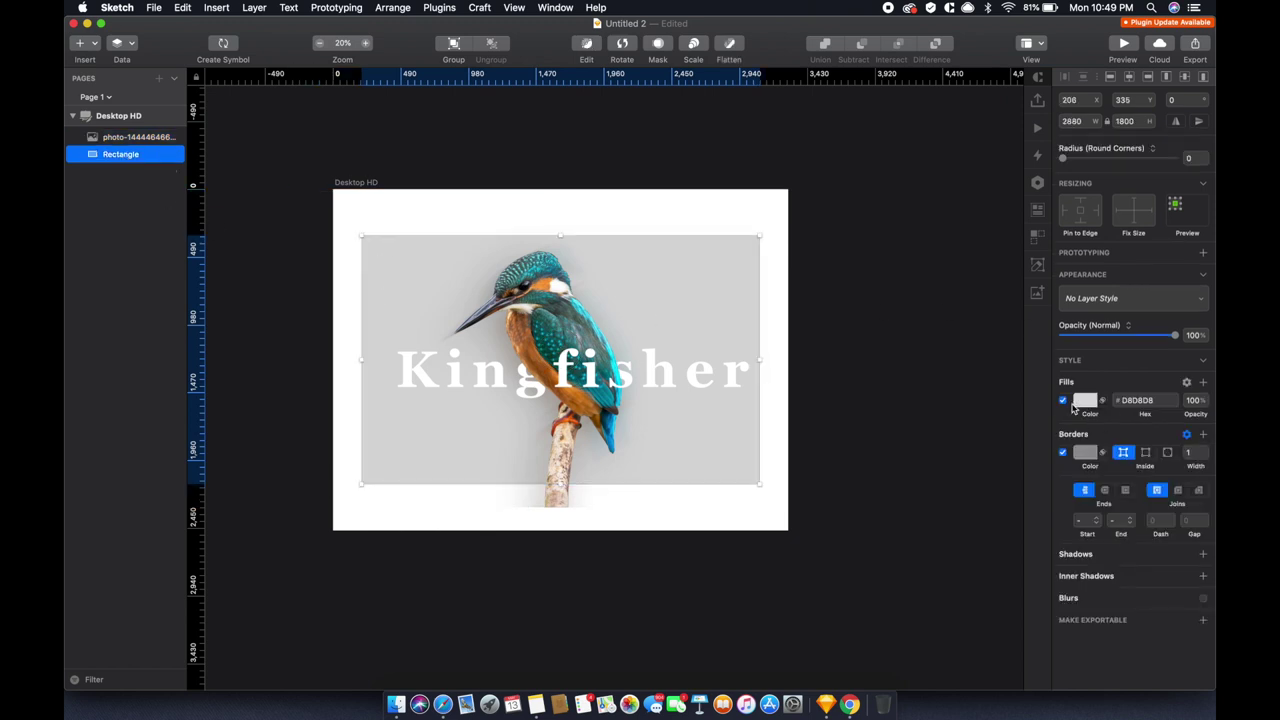
pyautogui.click(1085, 400)
pyautogui.click(1075, 570)
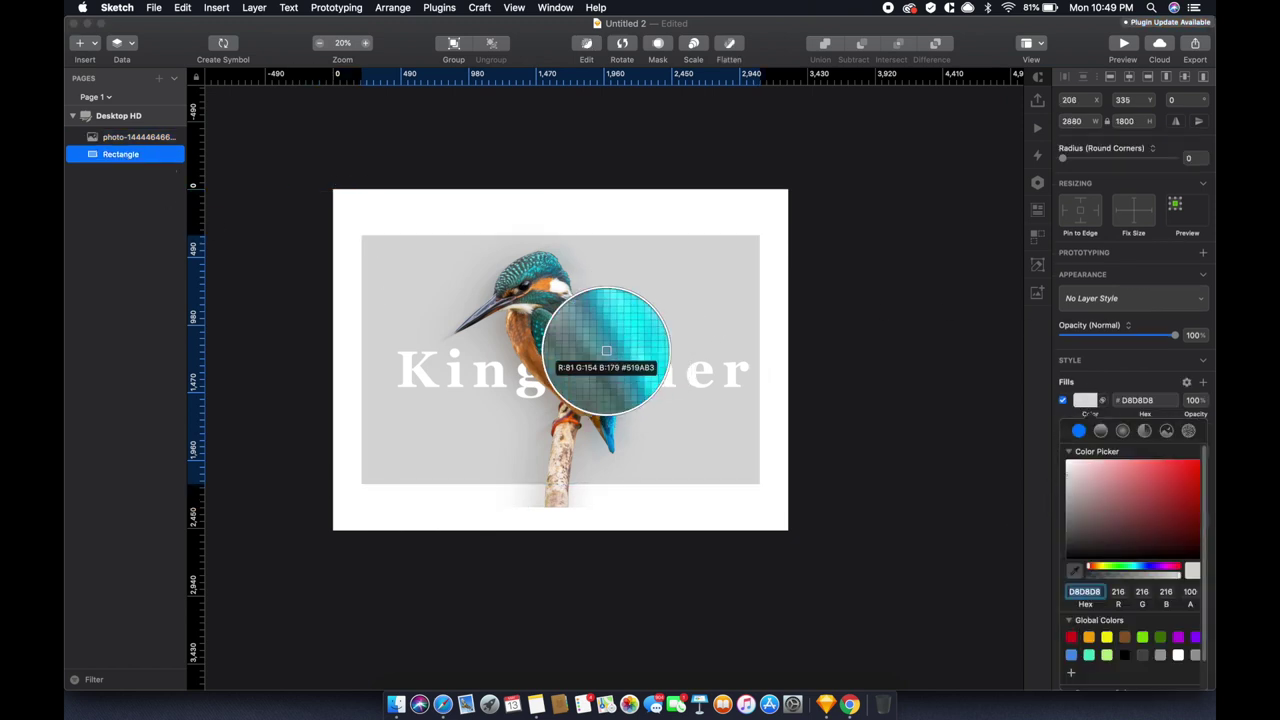
pyautogui.click(633, 418)
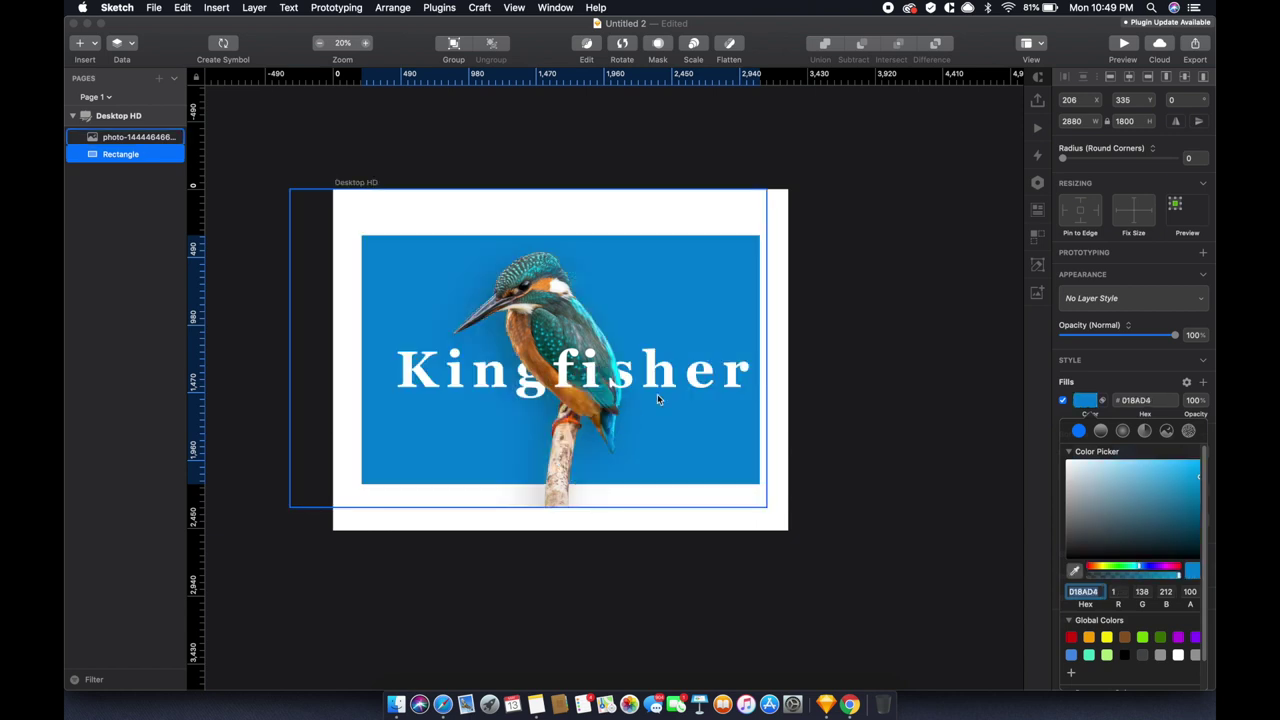
pyautogui.moveTo(1122, 530); pyautogui.dragTo(1113, 536)
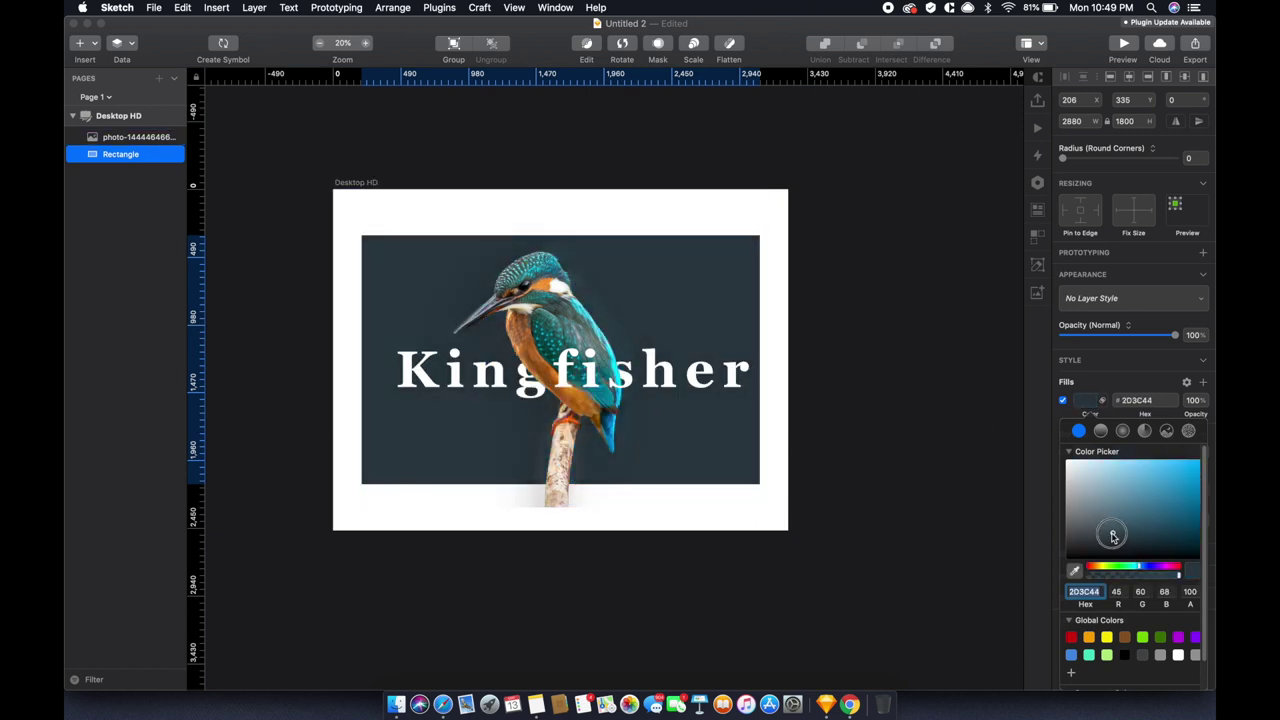
pyautogui.moveTo(1137, 566); pyautogui.dragTo(1143, 566)
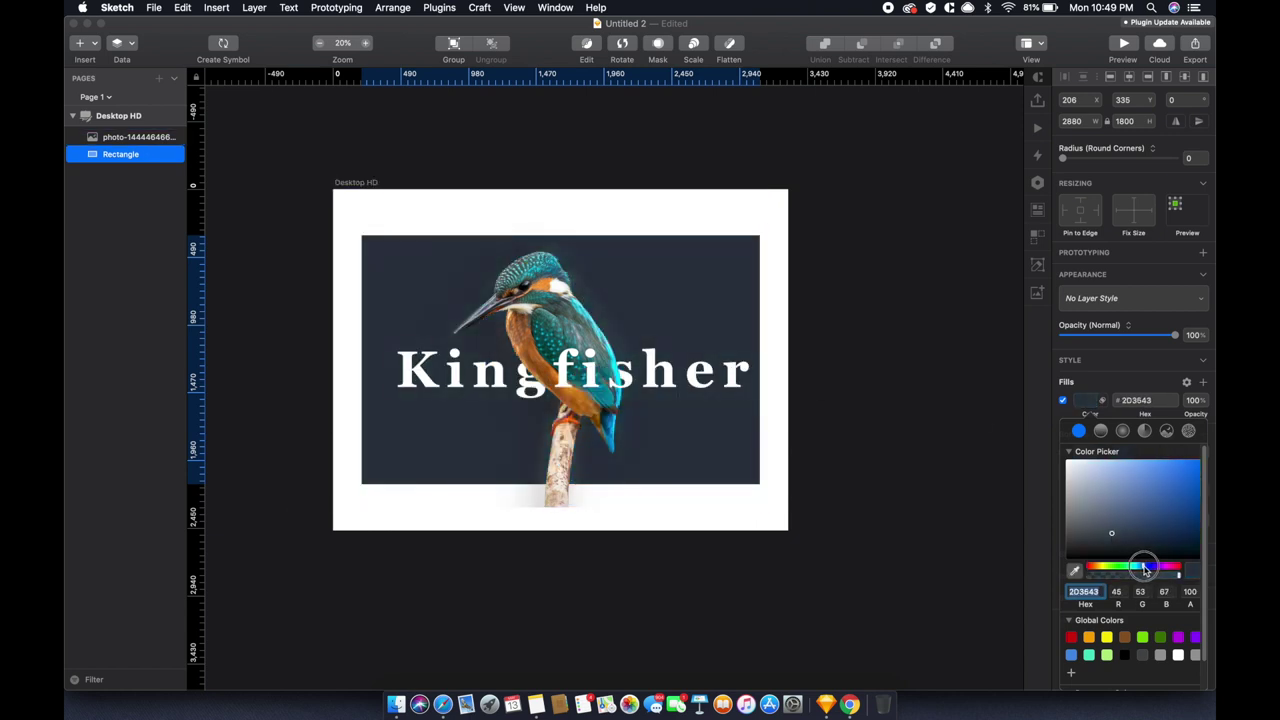
pyautogui.click(570, 347)
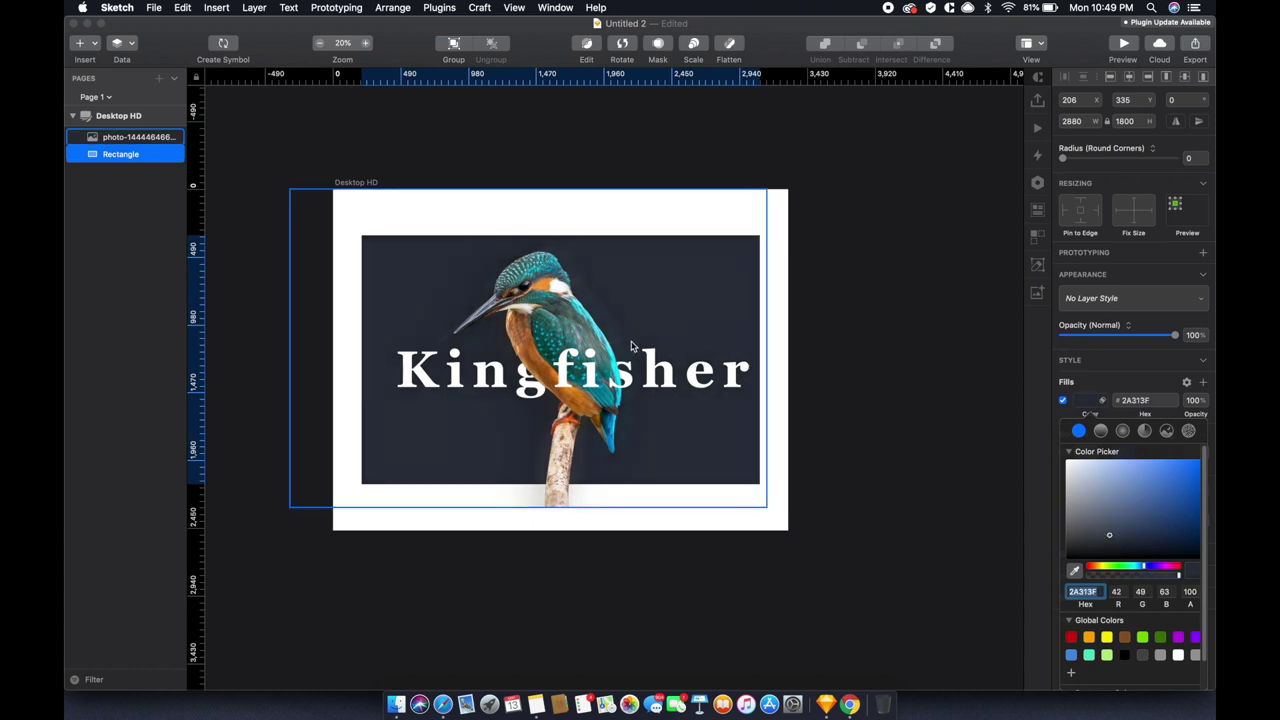
pyautogui.scroll(3, 570, 347)
pyautogui.scroll(-3, 604, 354)
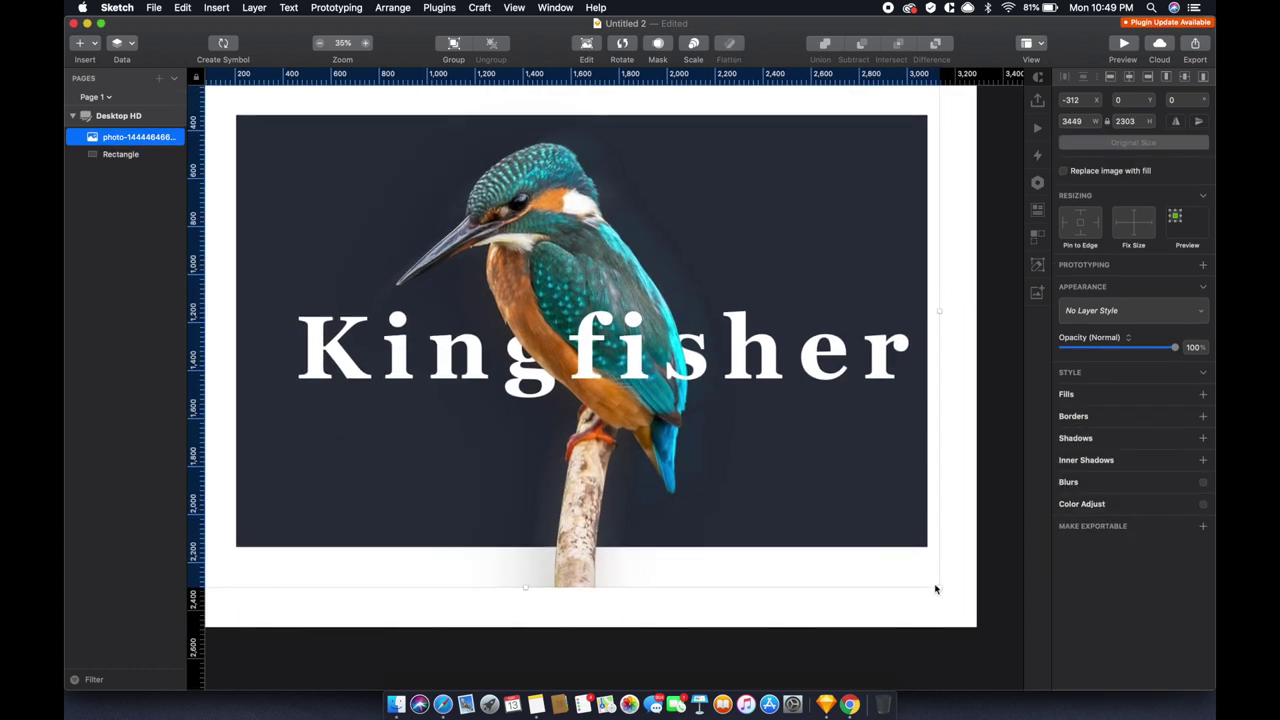
# Scale the photo to 2588 × 1728 and align it with the rectangle's left edge
pyautogui.moveTo(935, 589); pyautogui.dragTo(860, 556)
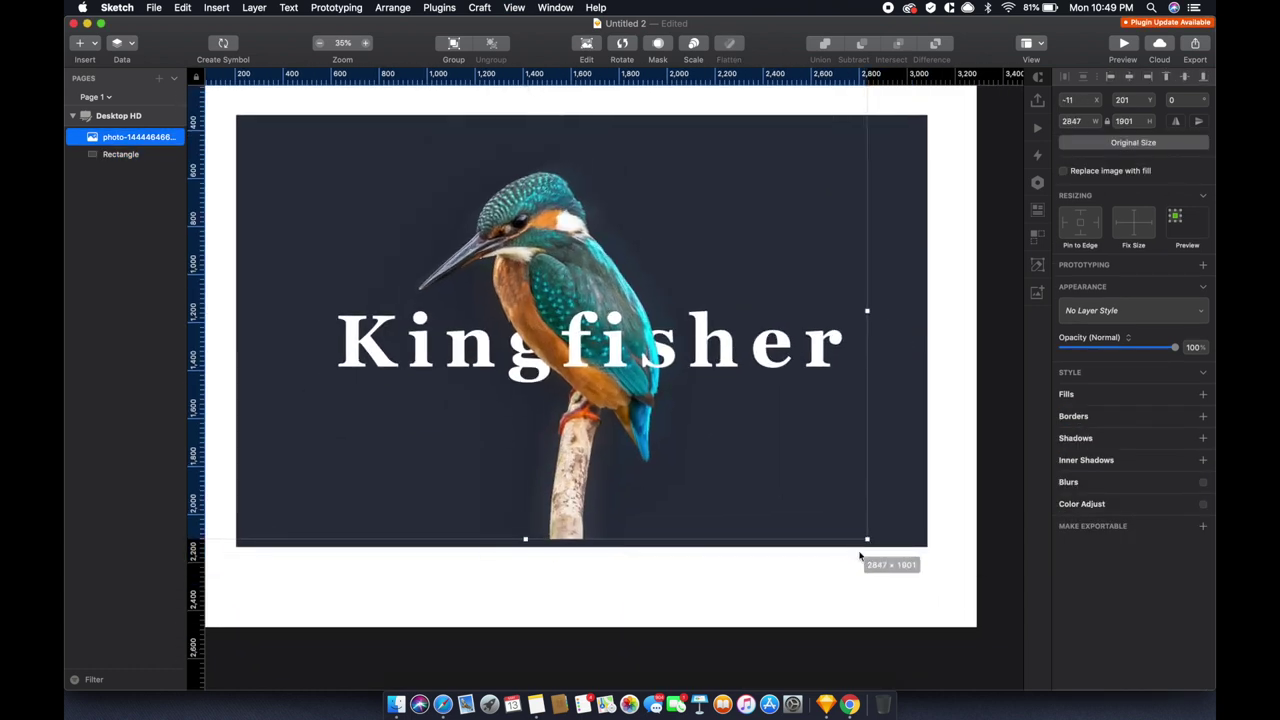
pyautogui.moveTo(604, 358); pyautogui.dragTo(608, 366)
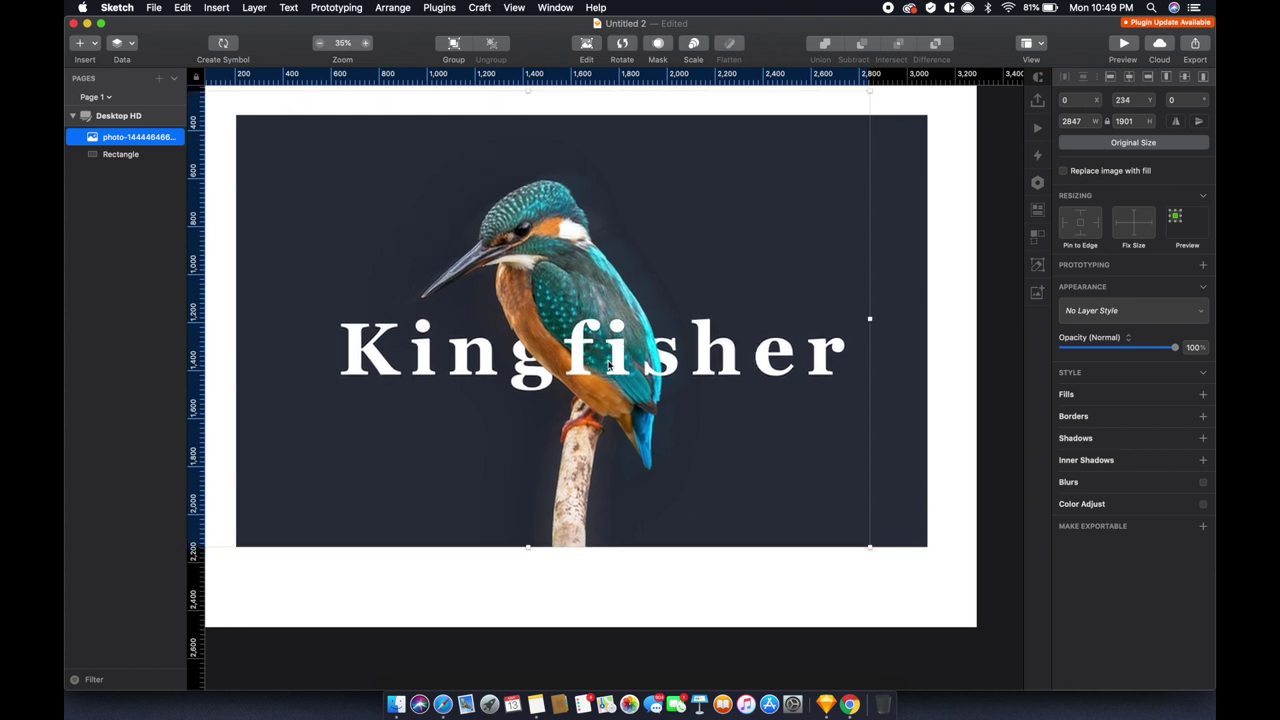
pyautogui.click(700, 590)
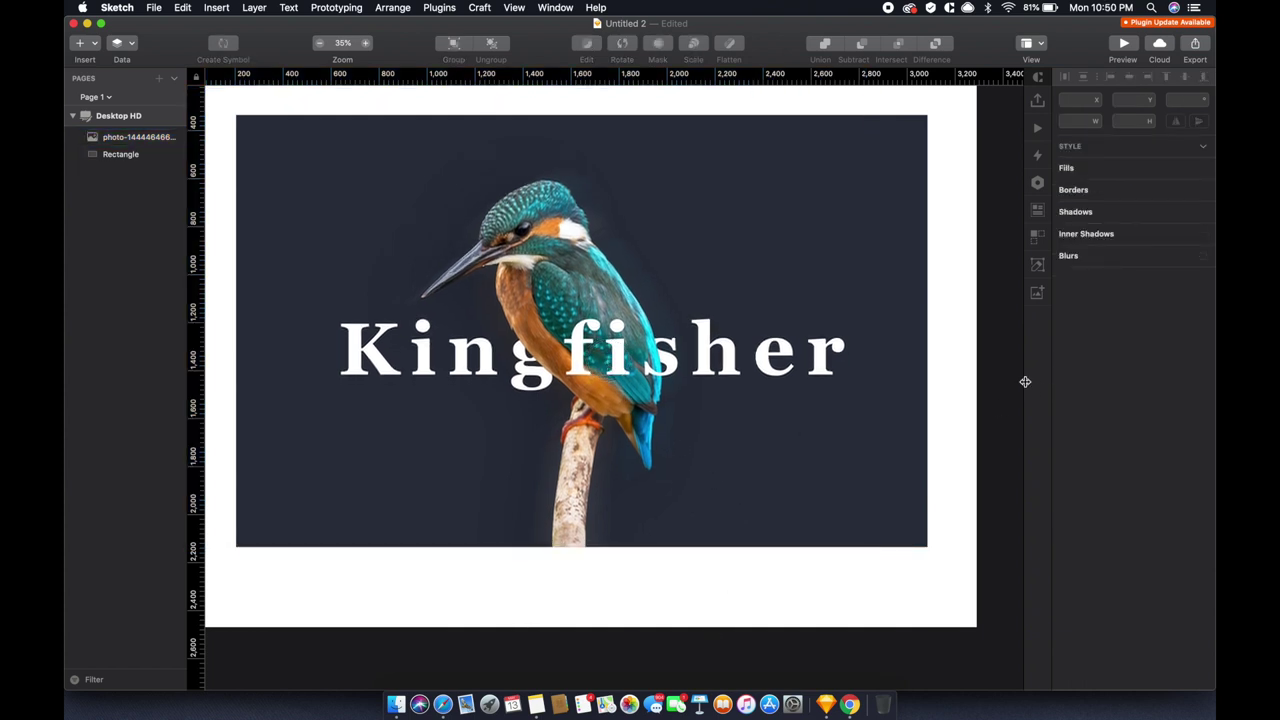
pyautogui.click(616, 355)
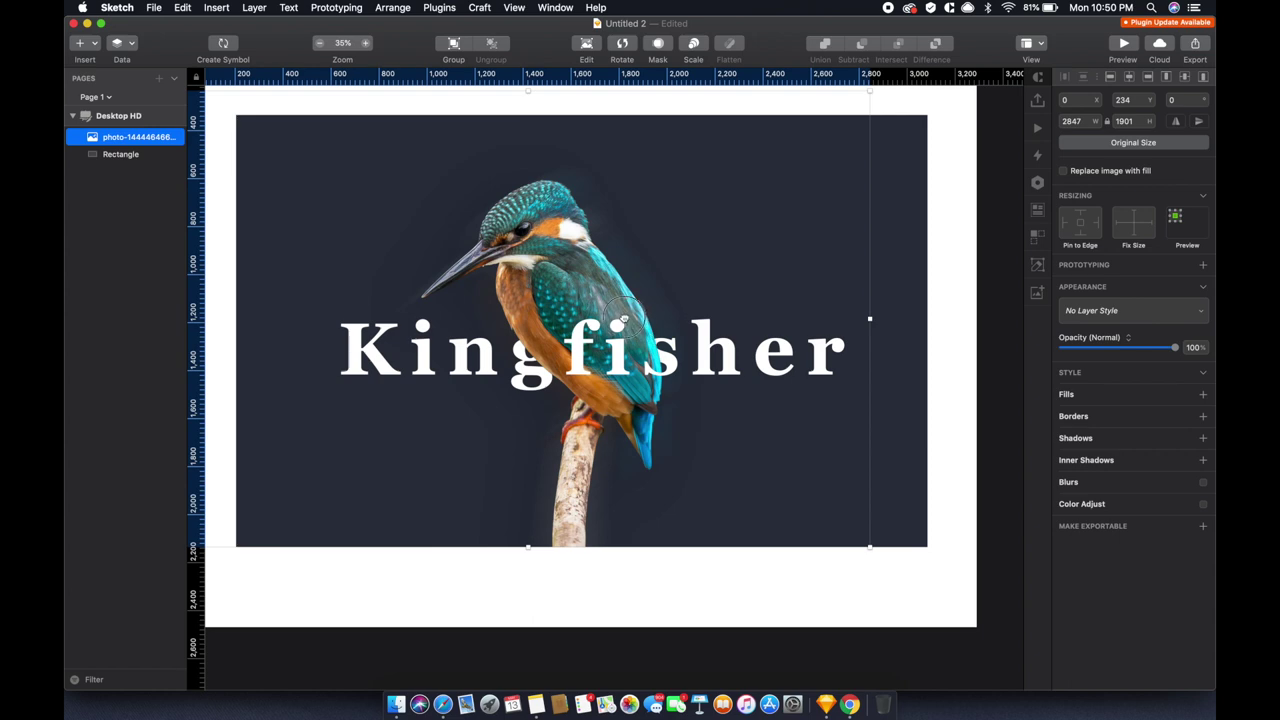
pyautogui.scroll(2, 622, 318)
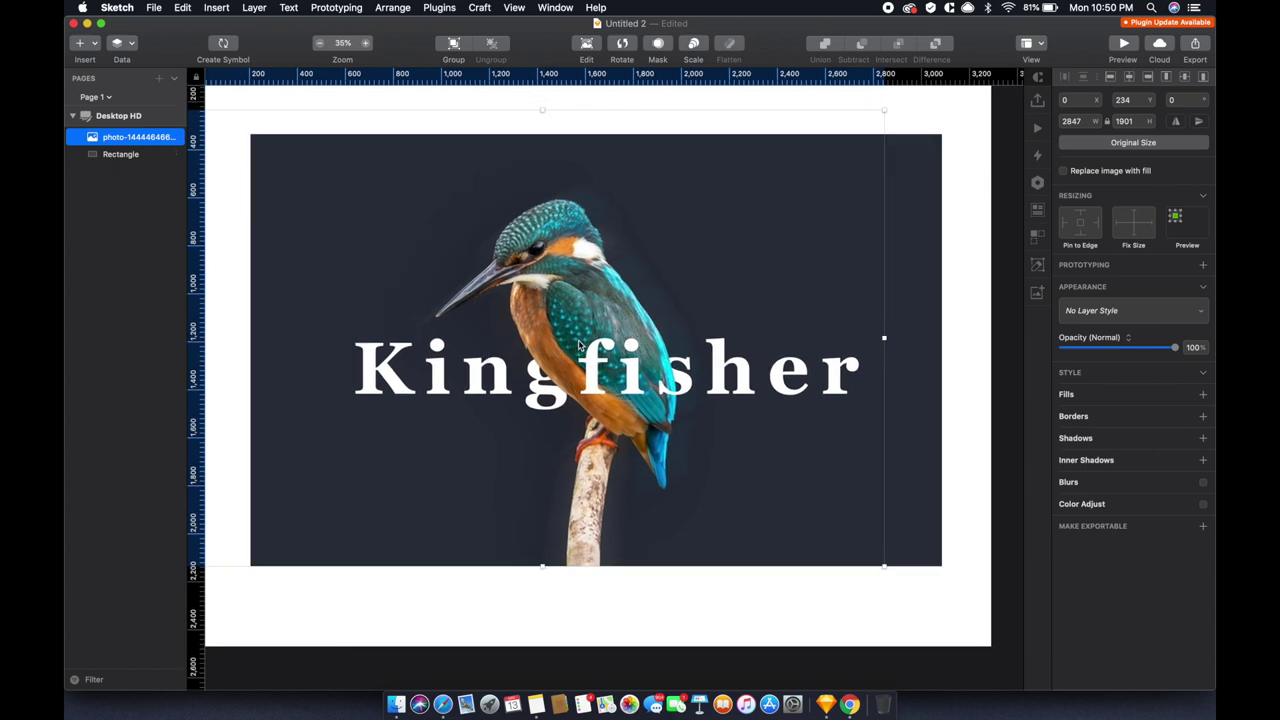
pyautogui.moveTo(546, 119); pyautogui.dragTo(547, 151)
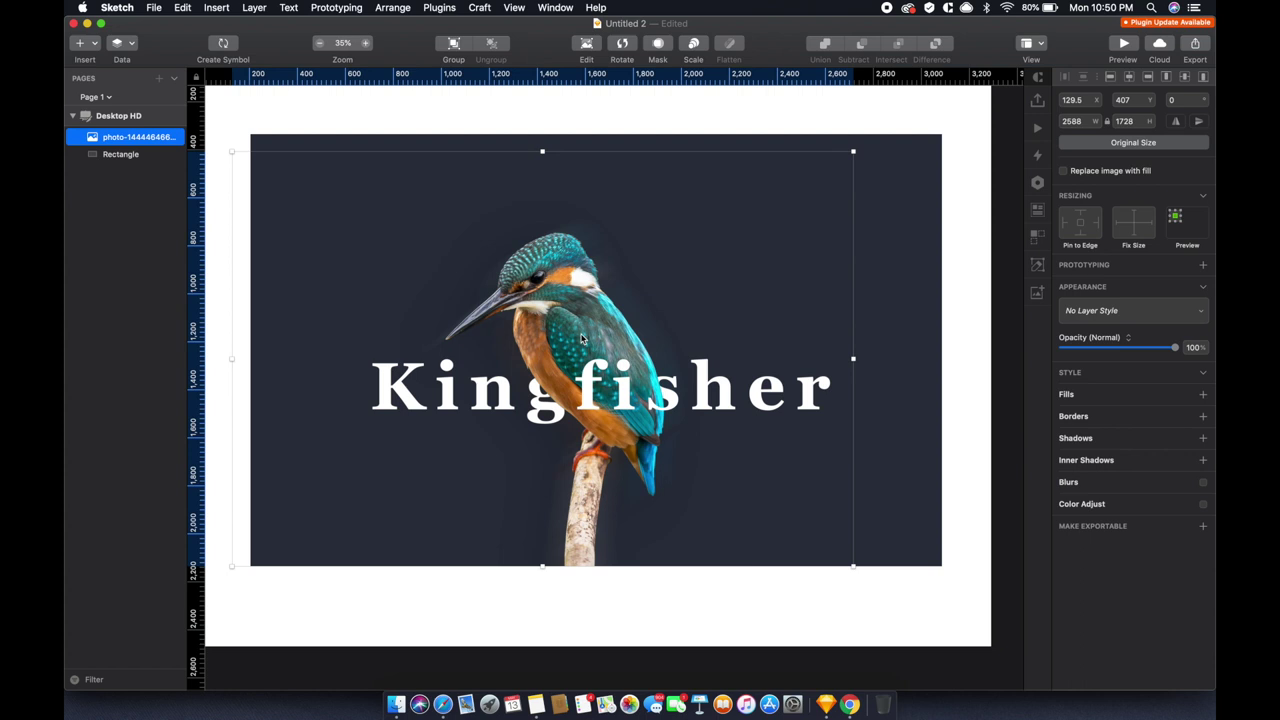
pyautogui.moveTo(583, 339)
pyautogui.mouseDown()
pyautogui.moveTo(592, 372)
pyautogui.moveTo(581, 357)
pyautogui.mouseUp()
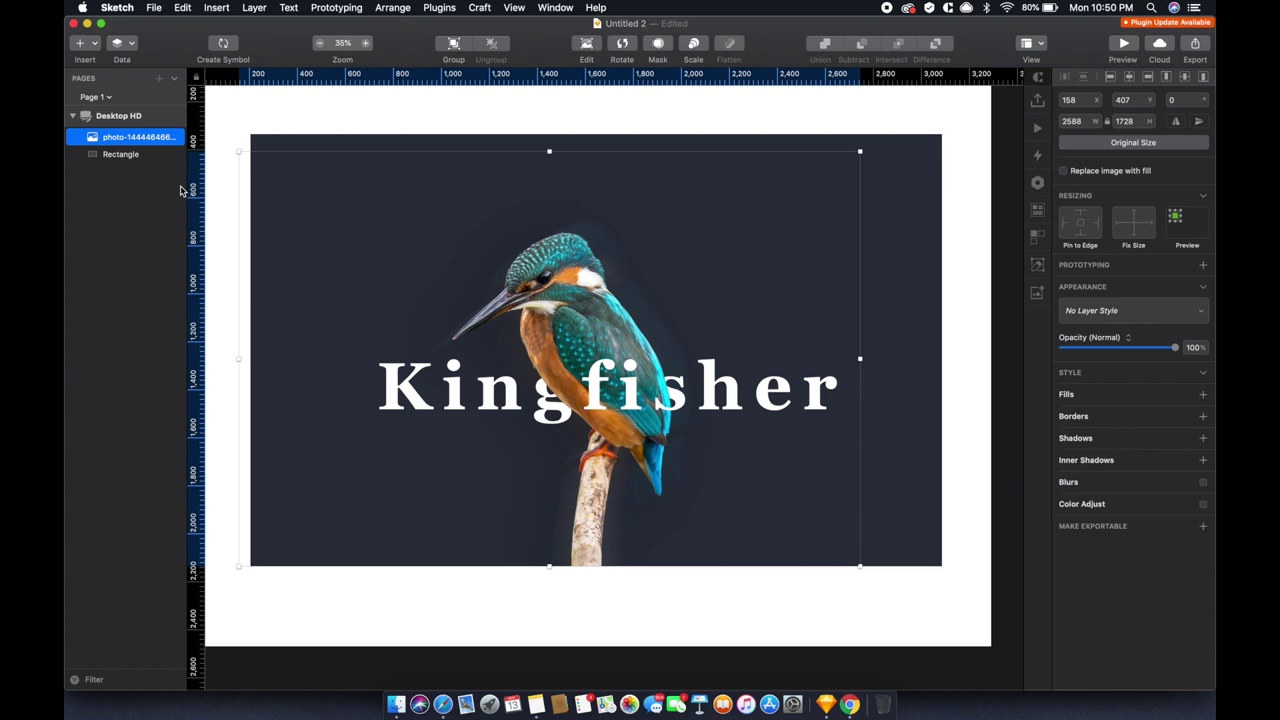
# Replace the photo with a different kingfisher image, mask it with the rectangle, and nudge it
pyautogui.moveTo(471, 114); pyautogui.dragTo(600, 360)
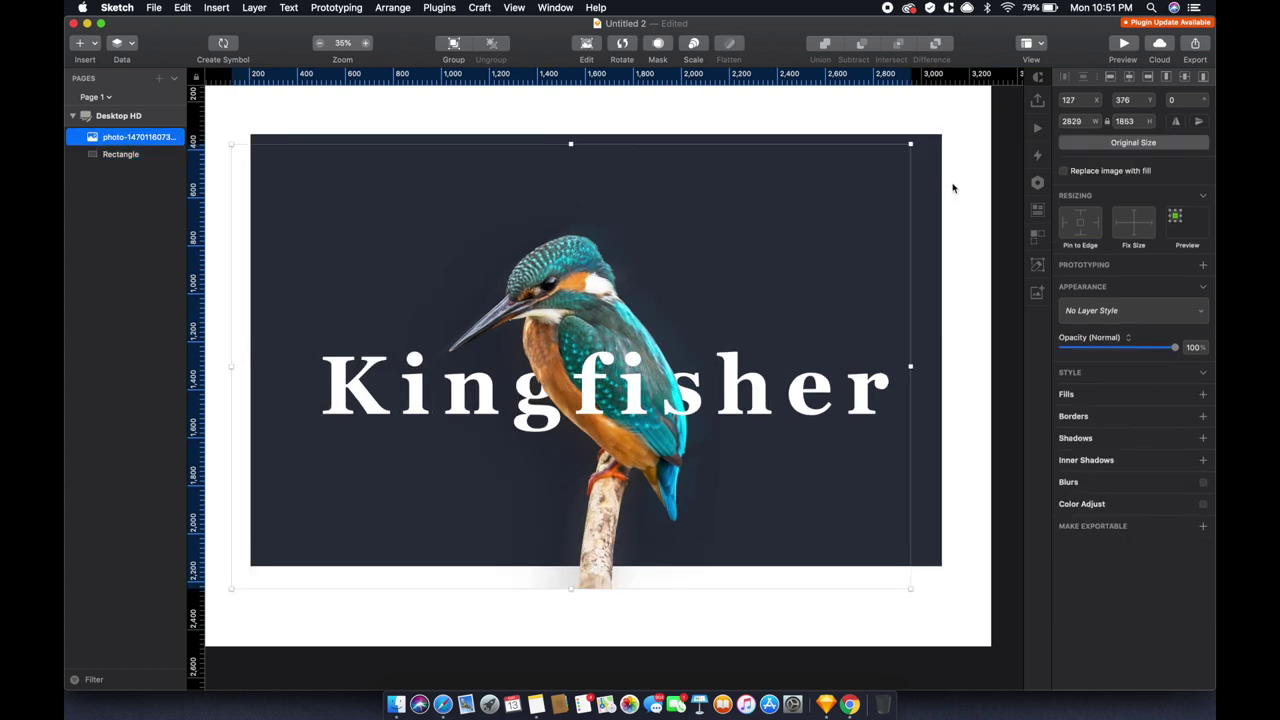
pyautogui.click(120, 154)
pyautogui.rightClick(125, 154)
pyautogui.click(150, 508)
pyautogui.click(573, 327)
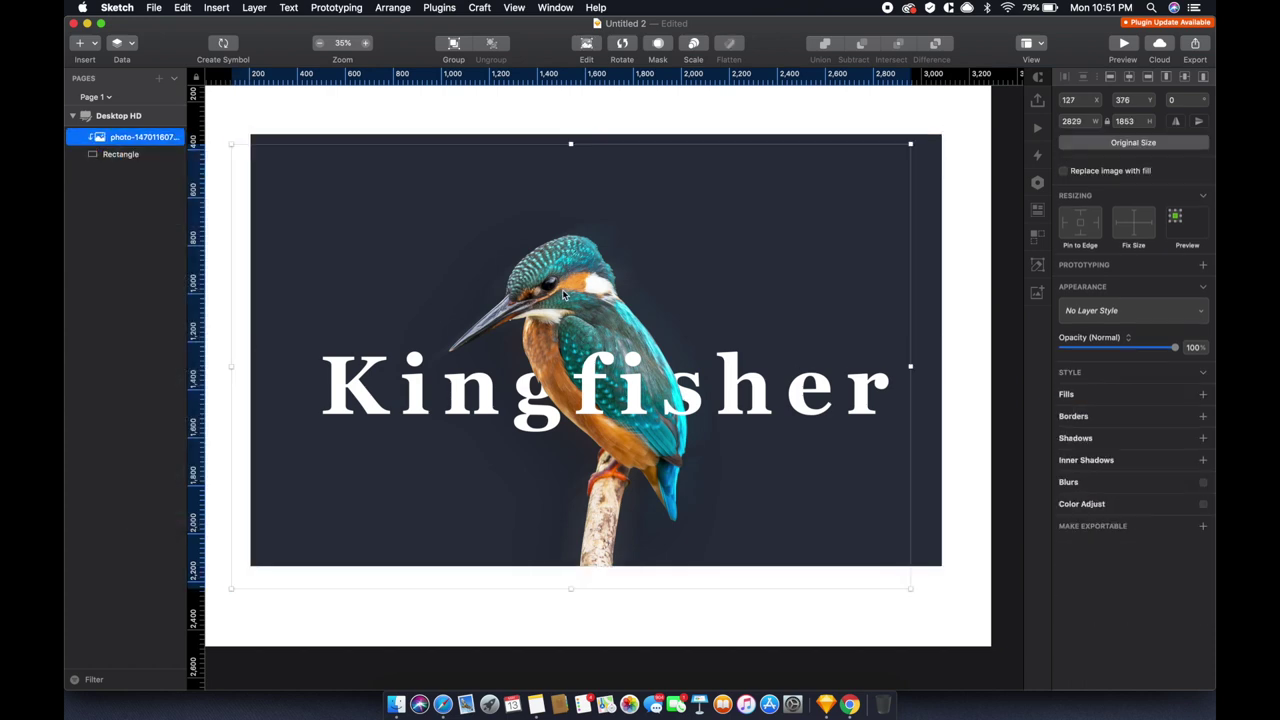
pyautogui.hotkey('shift', 'Left')
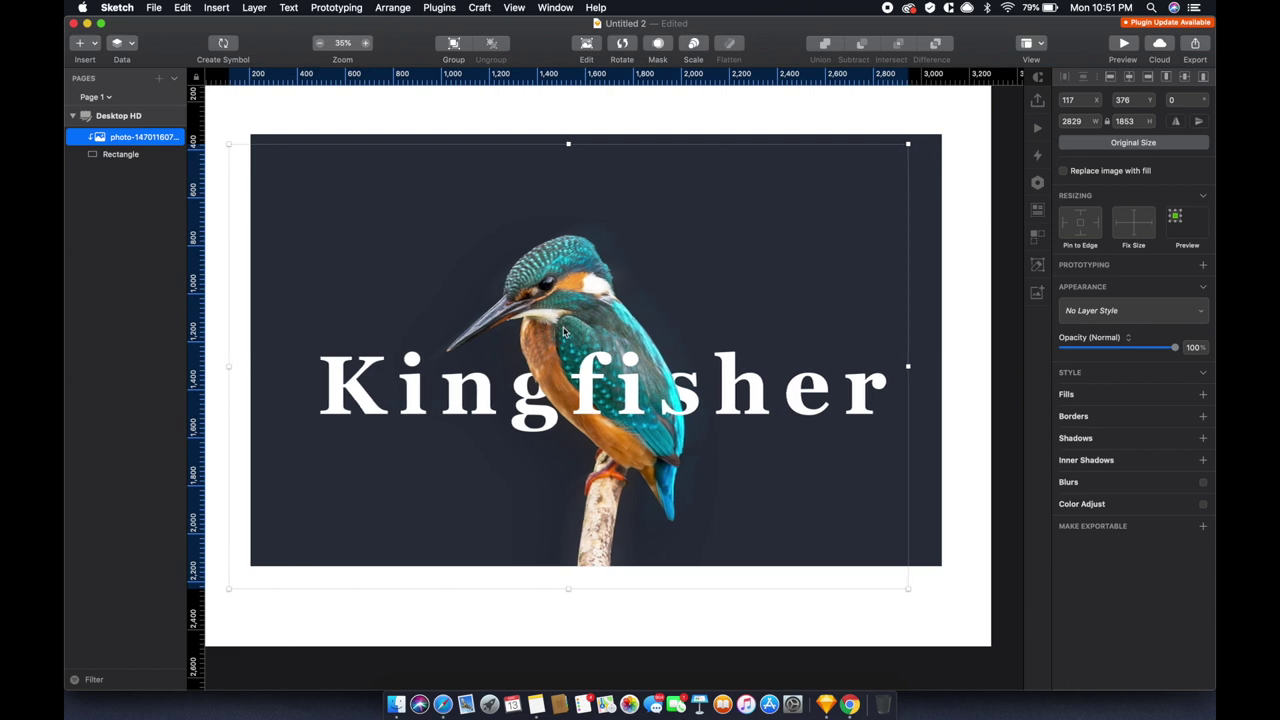
pyautogui.moveTo(567, 325); pyautogui.dragTo(568, 321)
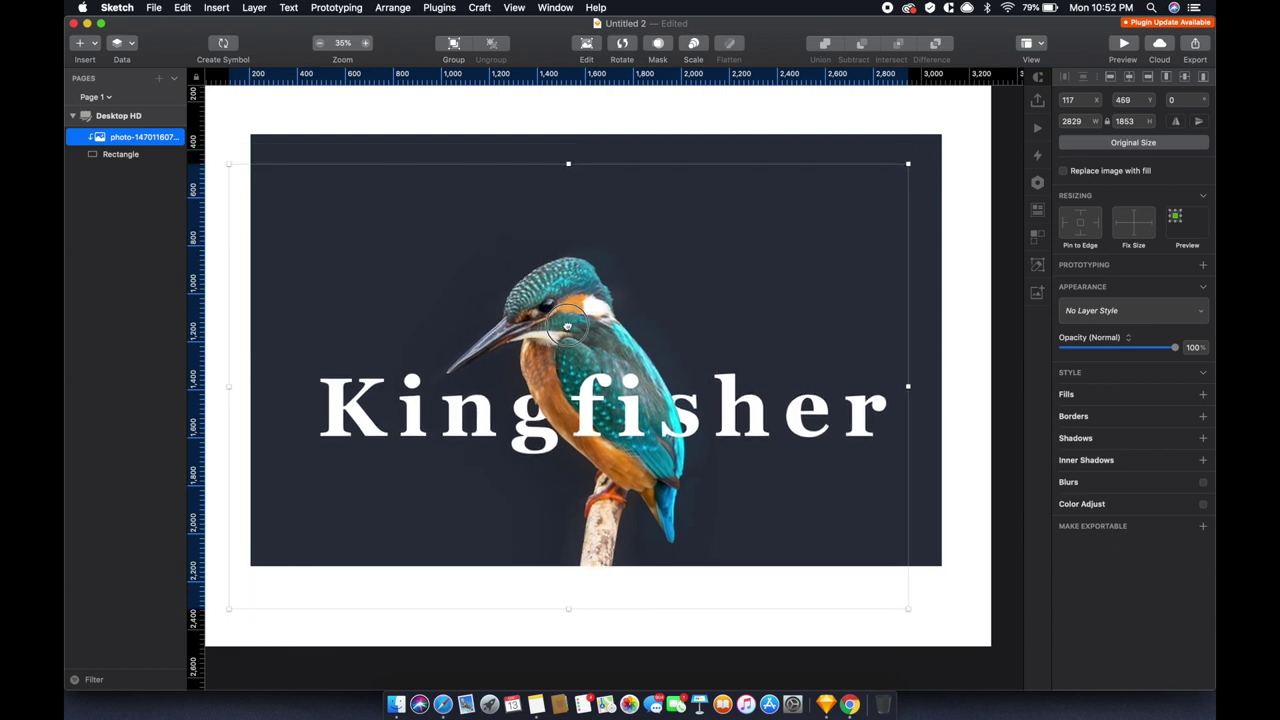
# Duplicate the Rectangle, then group the photo with its masking rectangle using Cmd+G
pyautogui.click(120, 154)
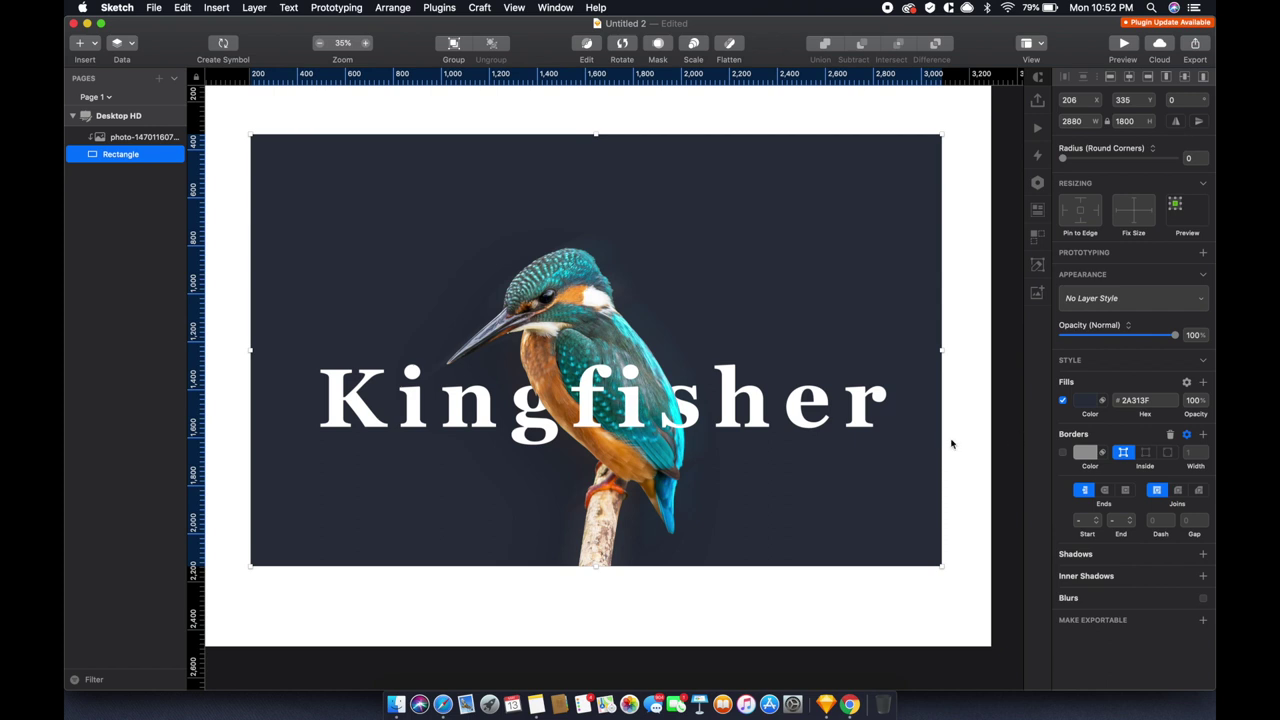
pyautogui.moveTo(121, 154)
pyautogui.press('super+d')
pyautogui.keyDown('shift'); pyautogui.click(130, 137); pyautogui.keyUp('shift')
pyautogui.press('super+g')
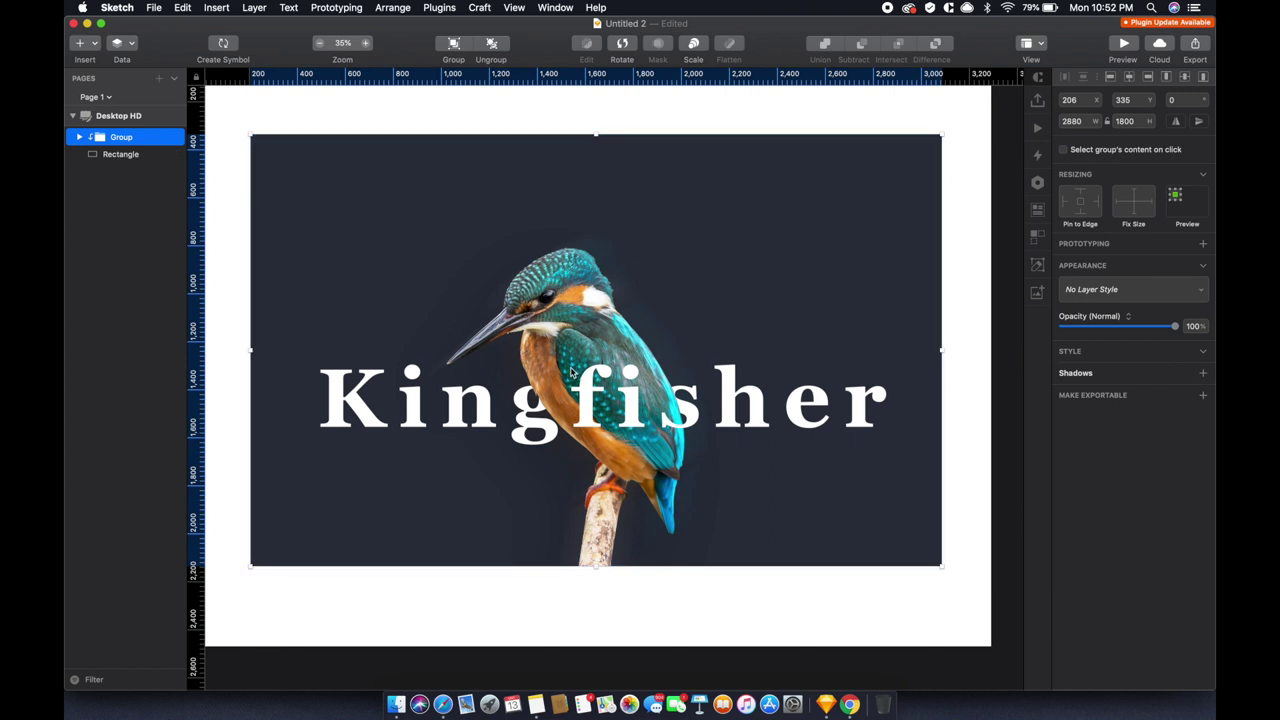
pyautogui.click(125, 154)
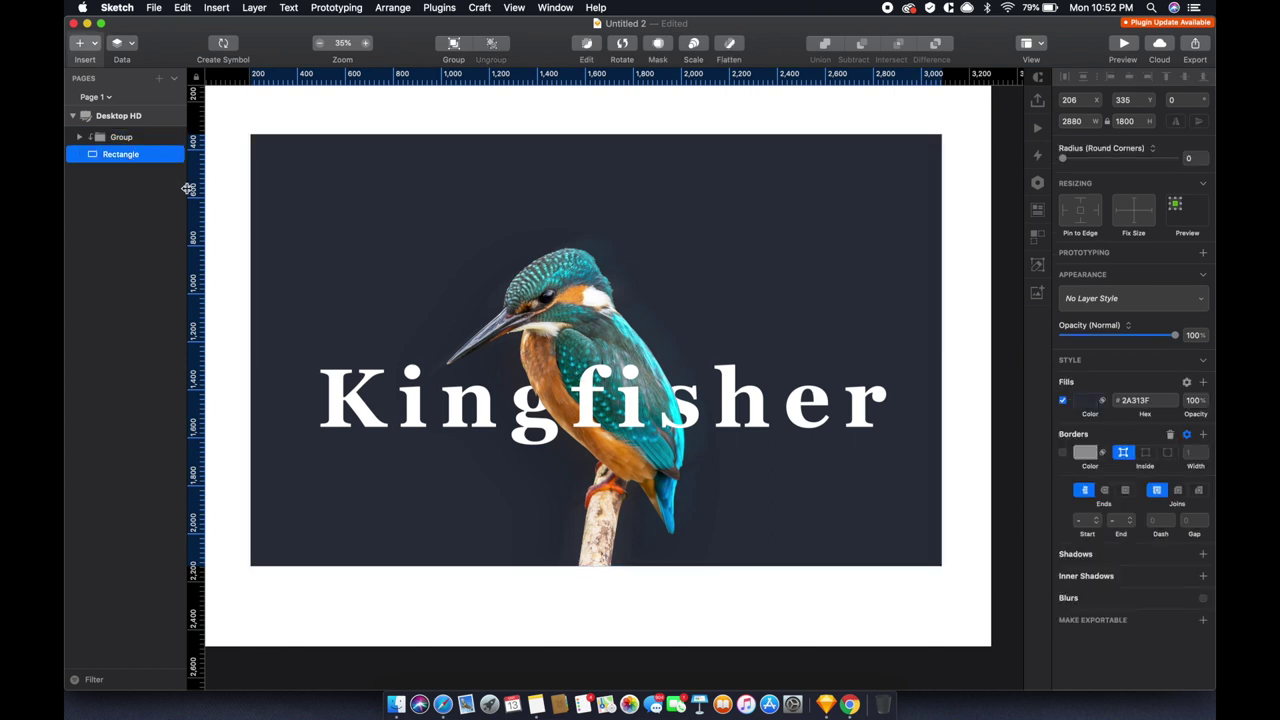
# Draw a grey #786F6F circle and send it behind the kingfisher group
pyautogui.moveTo(434, 388); pyautogui.dragTo(686, 638)
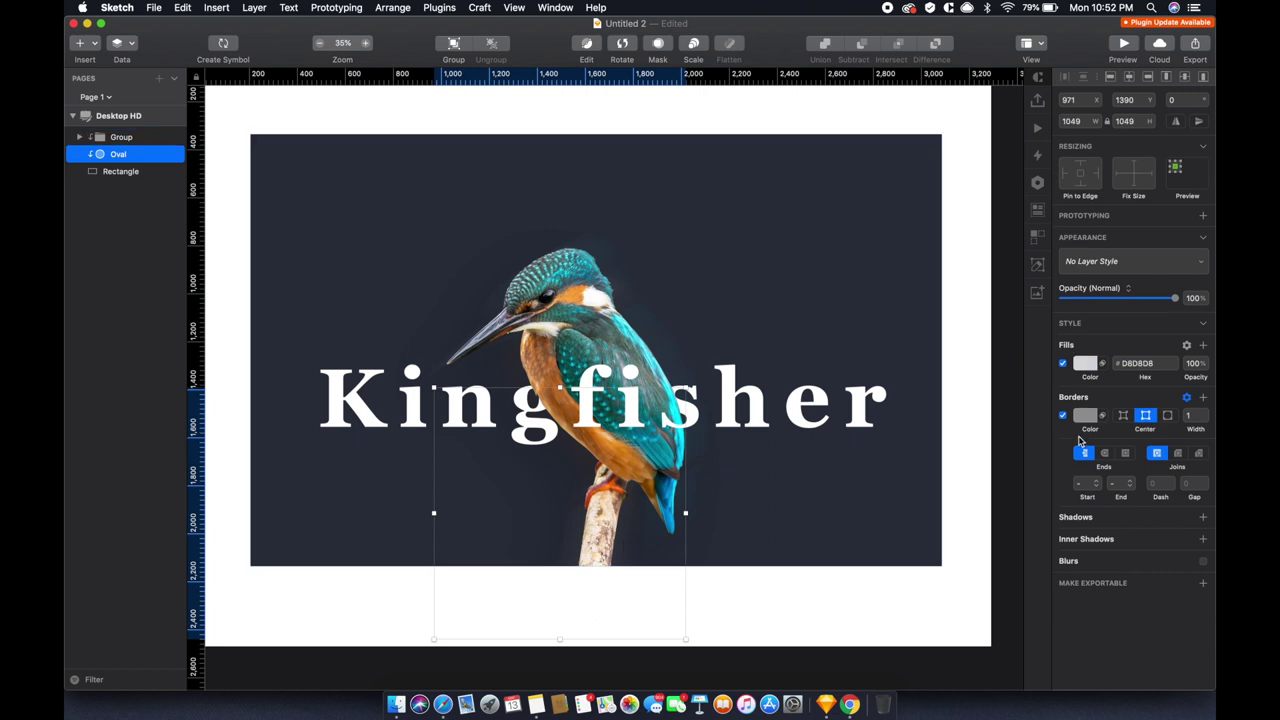
pyautogui.click(1084, 363)
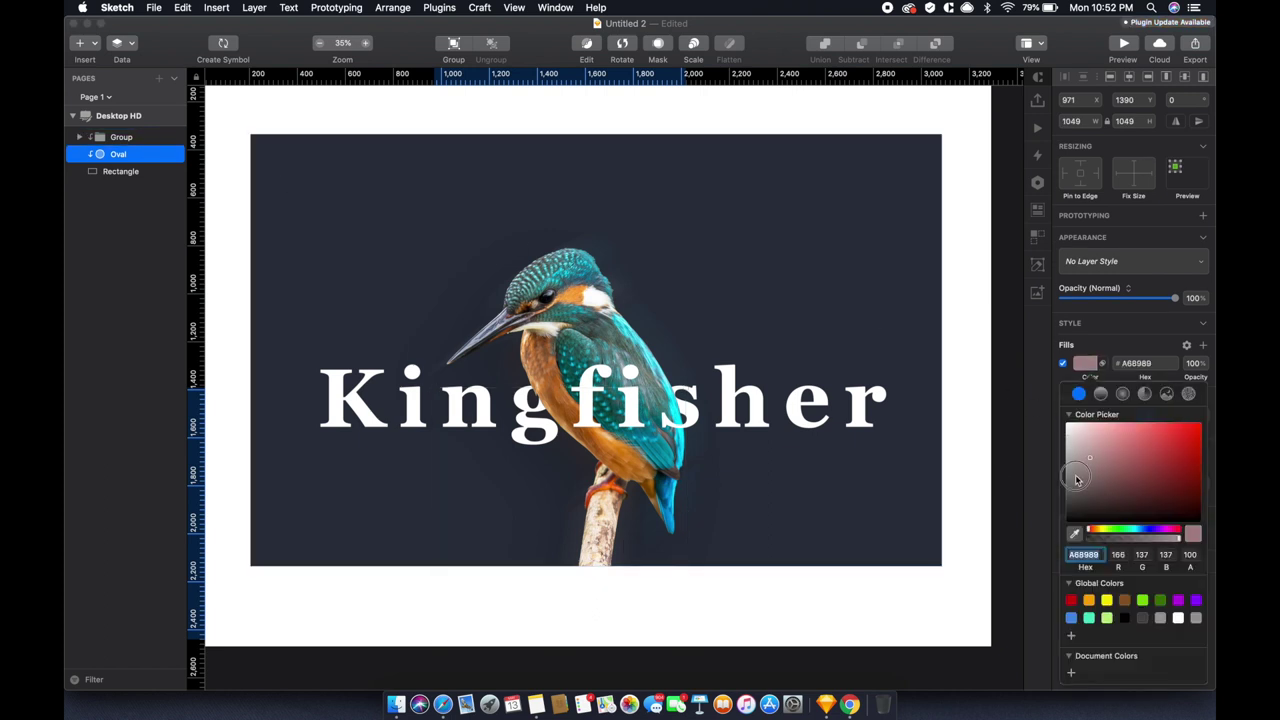
pyautogui.moveTo(117, 160); pyautogui.dragTo(116, 132)
pyautogui.click(103, 157)
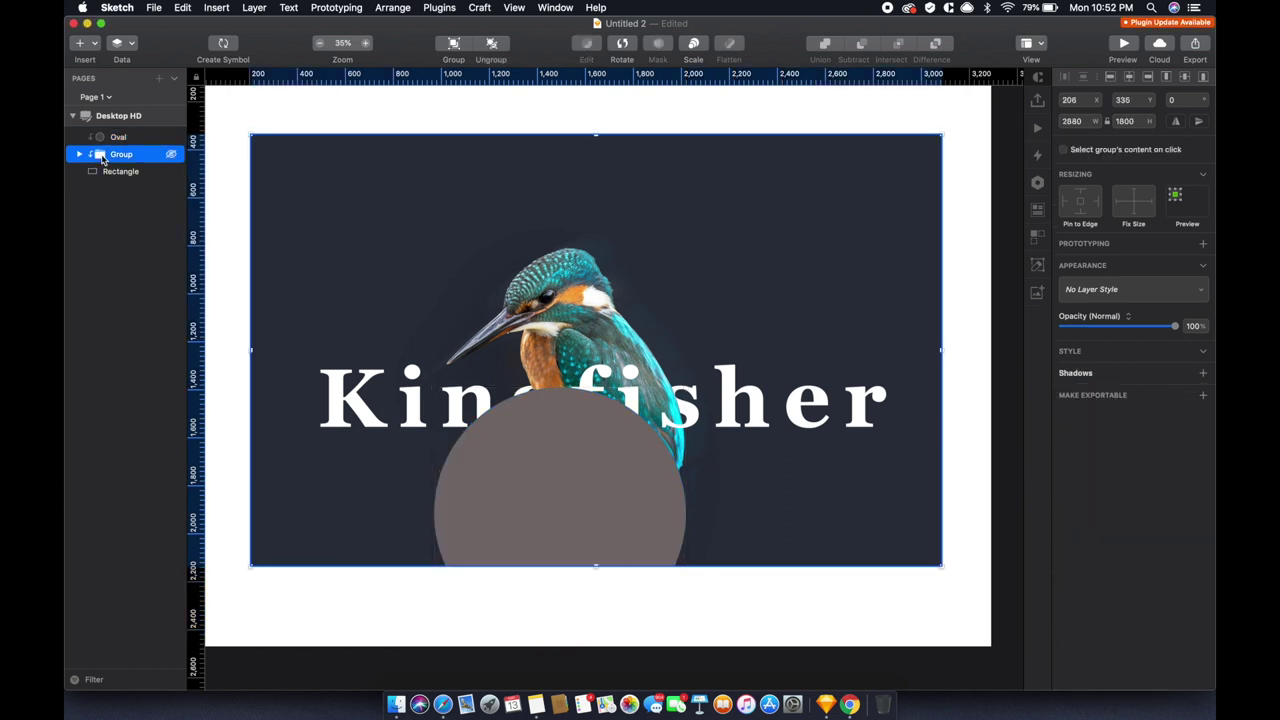
pyautogui.click(79, 154)
pyautogui.click(120, 187)
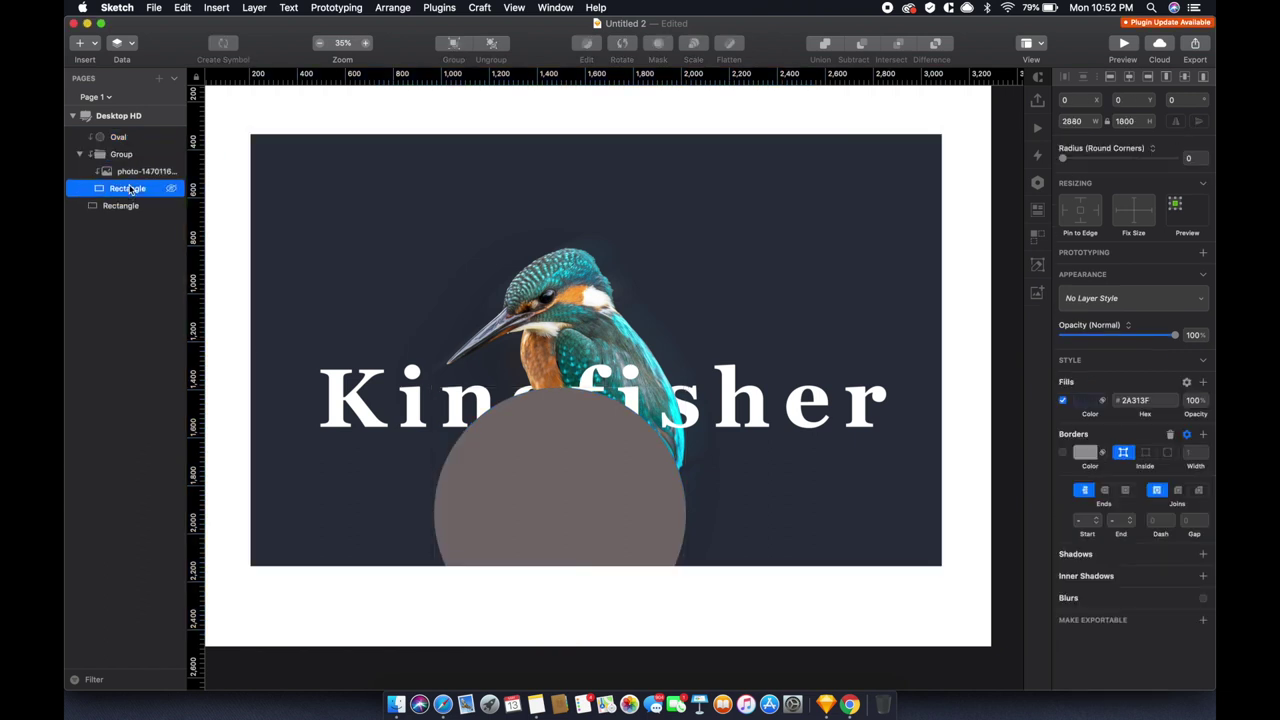
pyautogui.click(551, 471)
pyautogui.press('super+alt+Down')
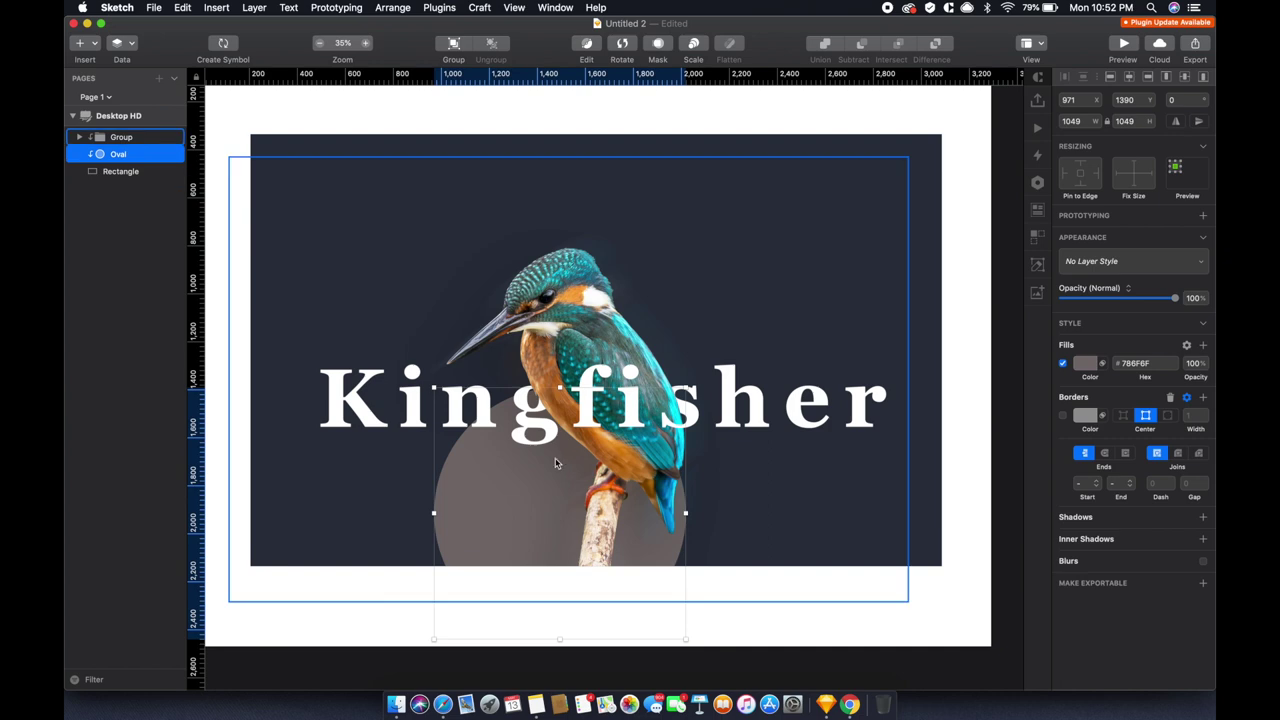
# Lock the photo group, then centre the circle under the bird and enlarge it to 1239 × 1239
pyautogui.click(520, 532)
pyautogui.click(139, 140)
pyautogui.rightClick(139, 140)
pyautogui.click(175, 452)
pyautogui.moveTo(553, 550)
pyautogui.mouseDown()
pyautogui.moveTo(589, 550)
pyautogui.moveTo(589, 562)
pyautogui.mouseUp()
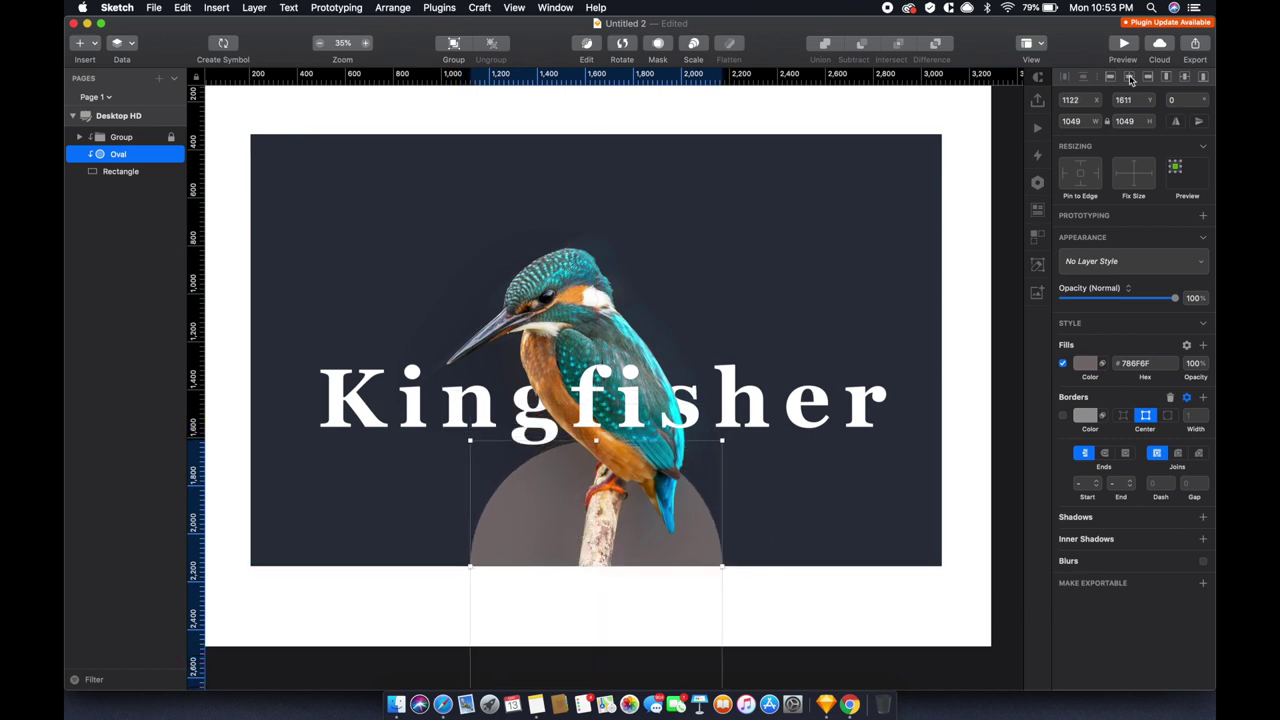
pyautogui.keyDown('shift'); pyautogui.click(910, 190); pyautogui.keyUp('shift')
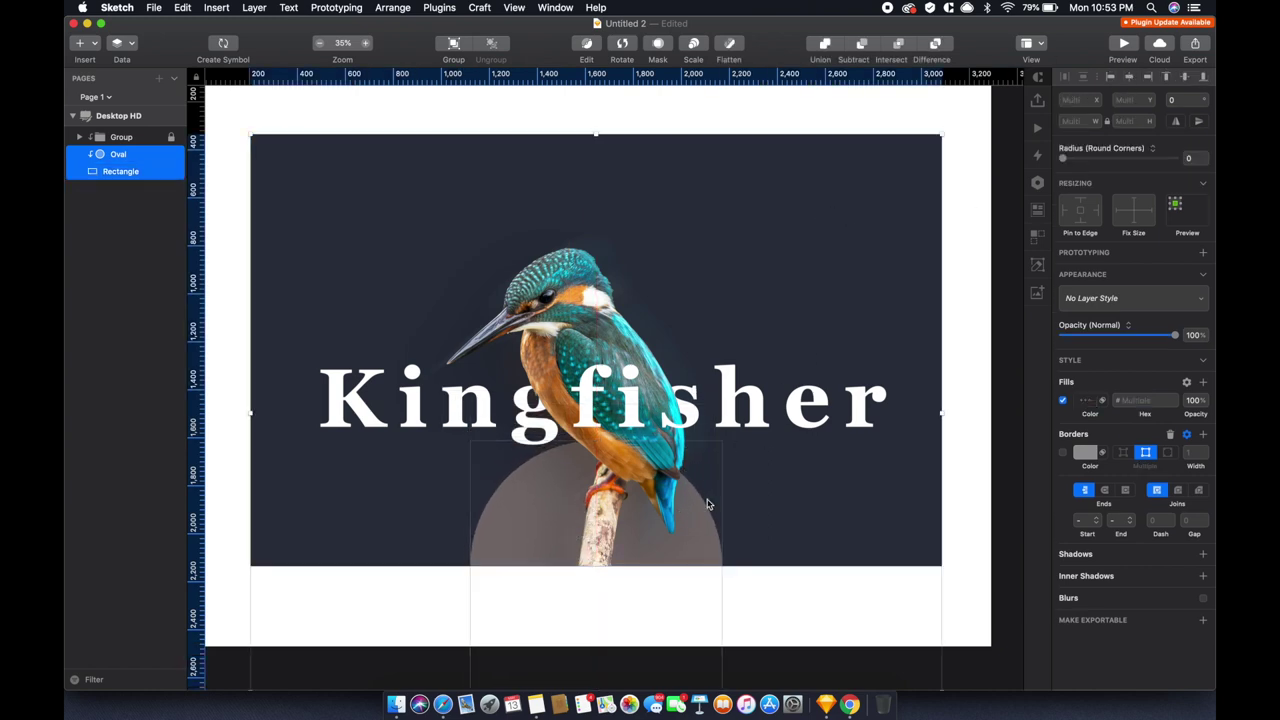
pyautogui.click(679, 513)
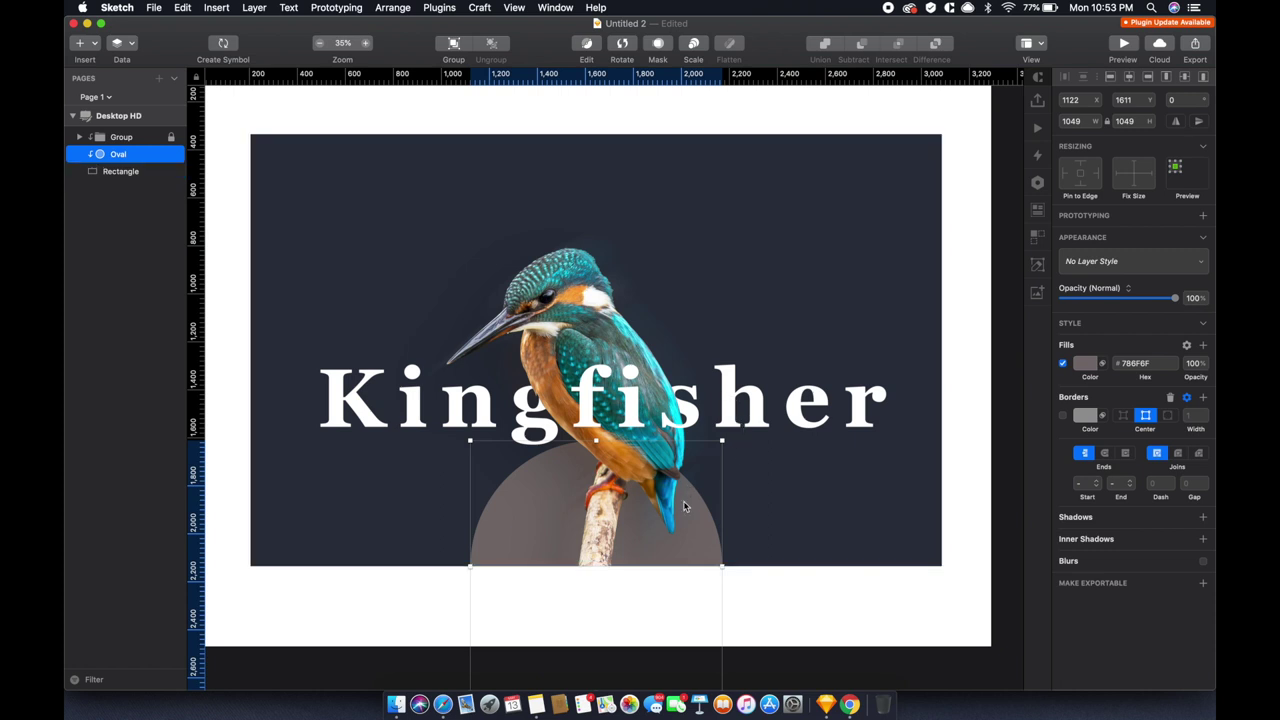
pyautogui.moveTo(722, 440)
pyautogui.mouseDown()
pyautogui.moveTo(757, 414)
pyautogui.moveTo(745, 420)
pyautogui.mouseUp()
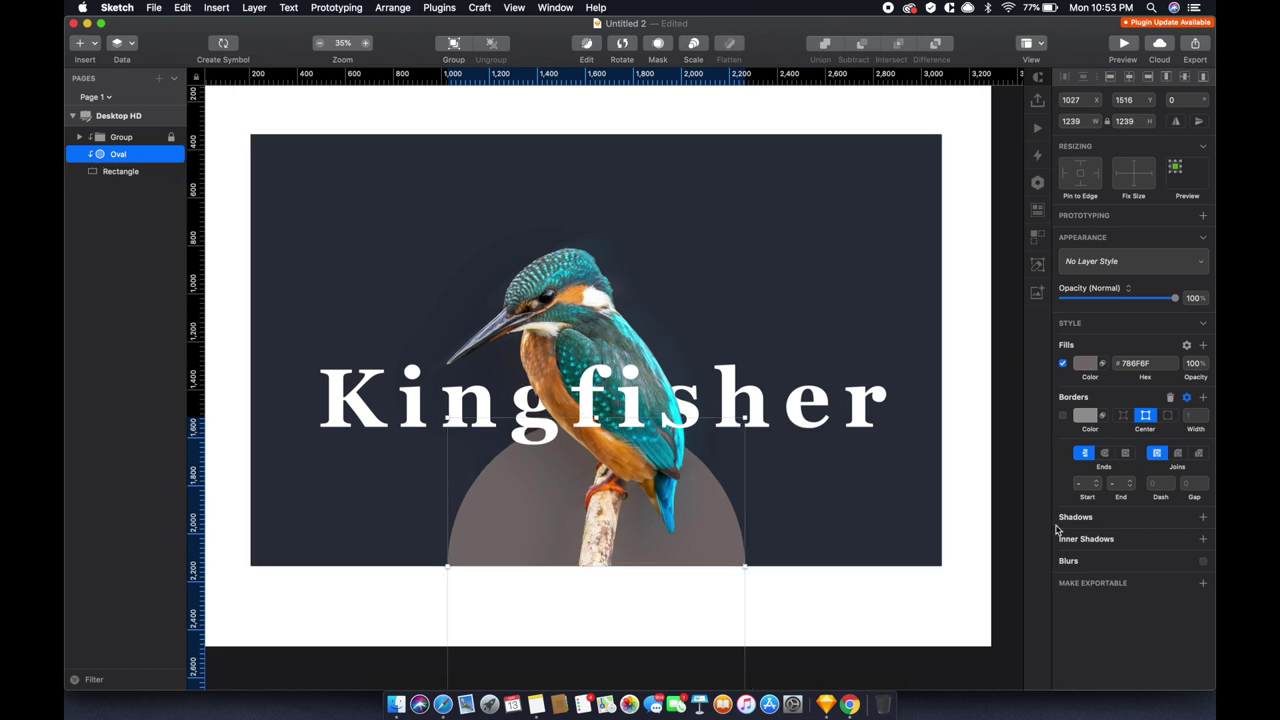
# Fill the circle behind the kingfisher with orange sampled from the bird
pyautogui.click(1086, 365)
pyautogui.click(1075, 533)
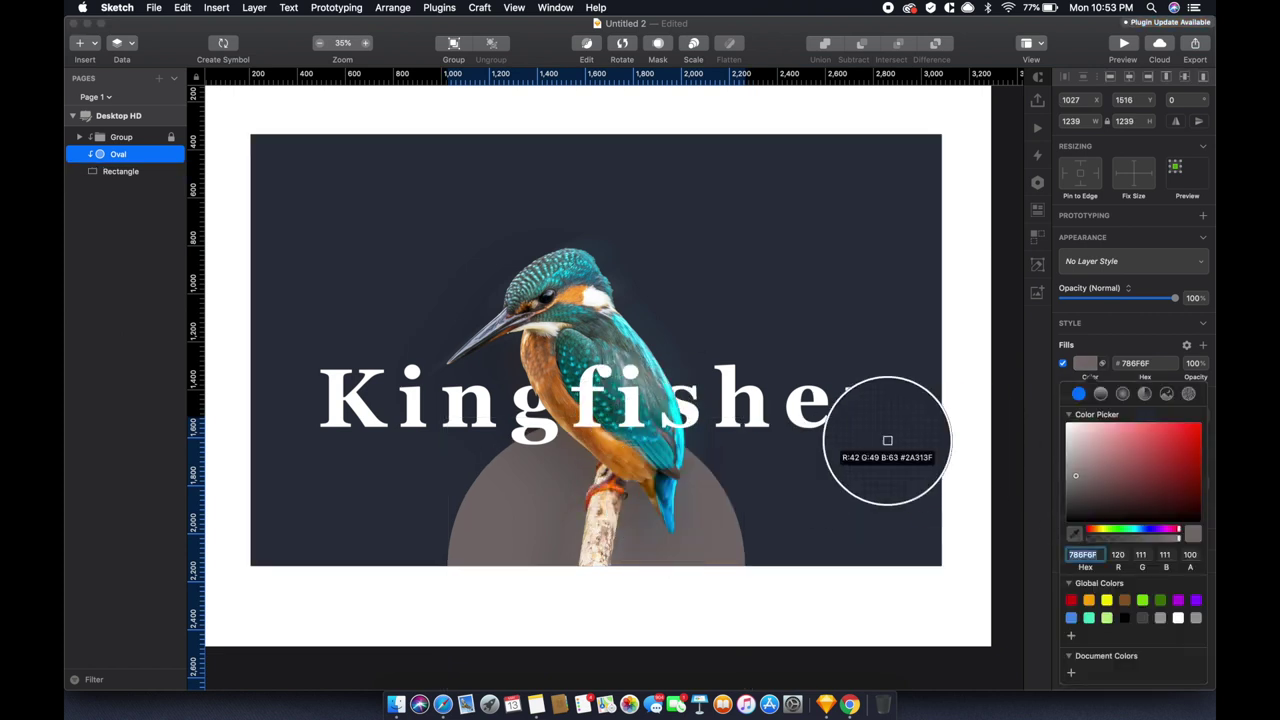
pyautogui.click(576, 299)
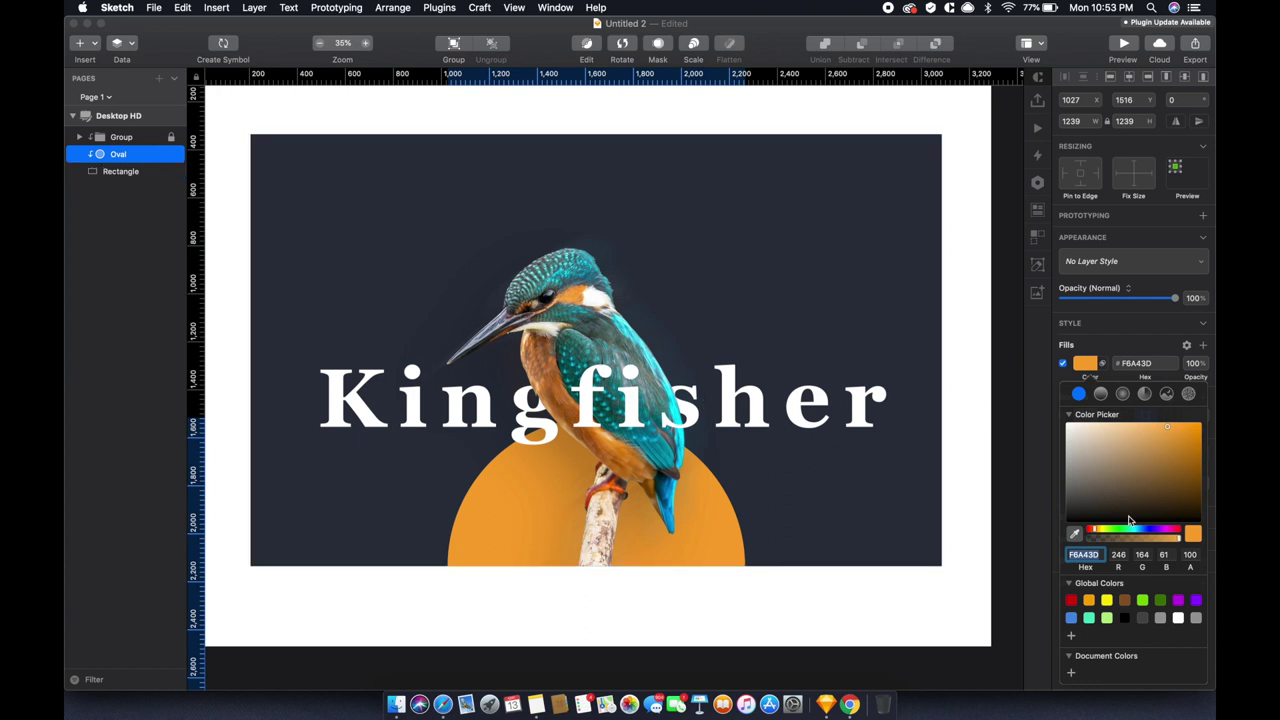
pyautogui.click(1075, 533)
pyautogui.click(573, 297)
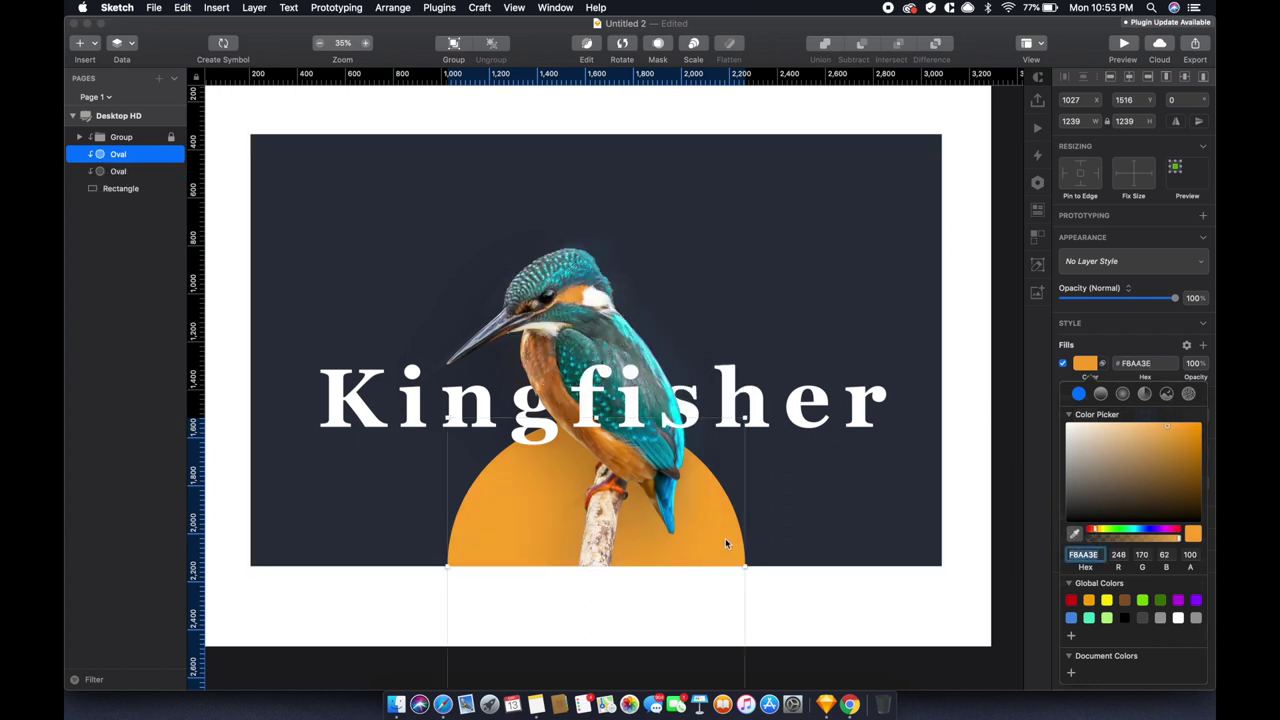
# Scale the orange circle up to 2229 × 2229 px
pyautogui.moveTo(725, 543); pyautogui.dragTo(855, 405)
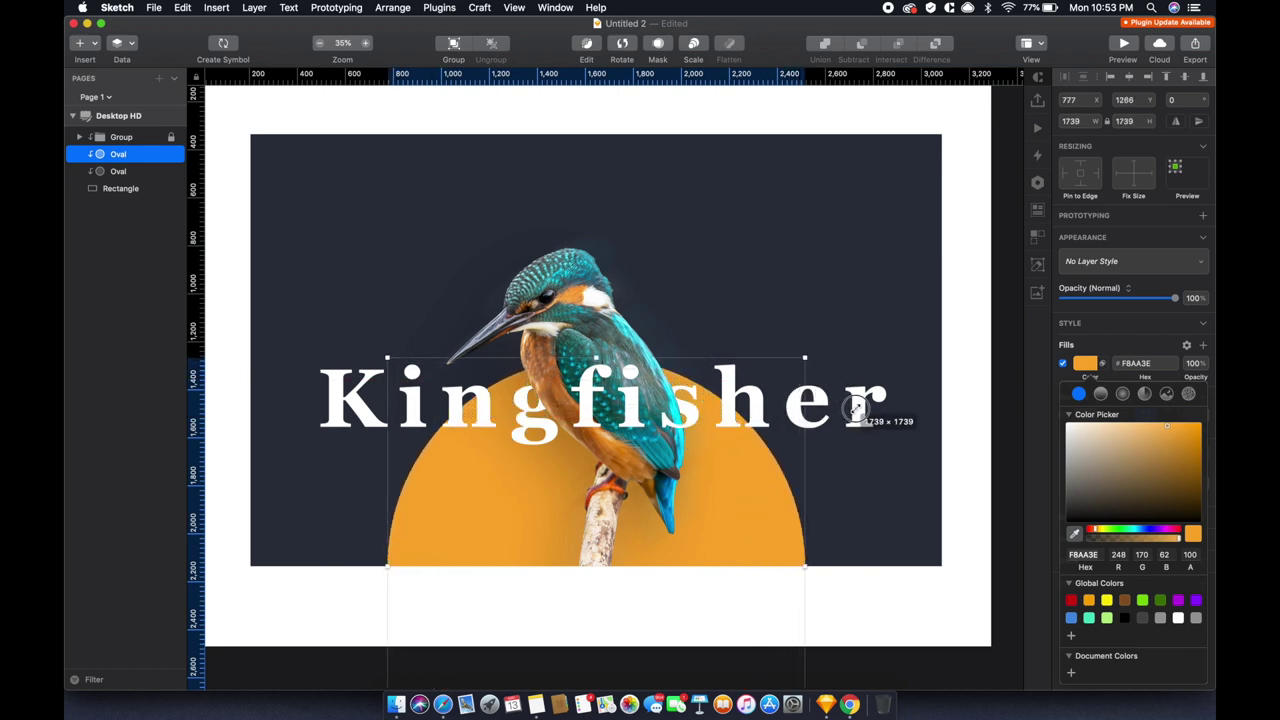
pyautogui.moveTo(855, 405); pyautogui.dragTo(923, 358)
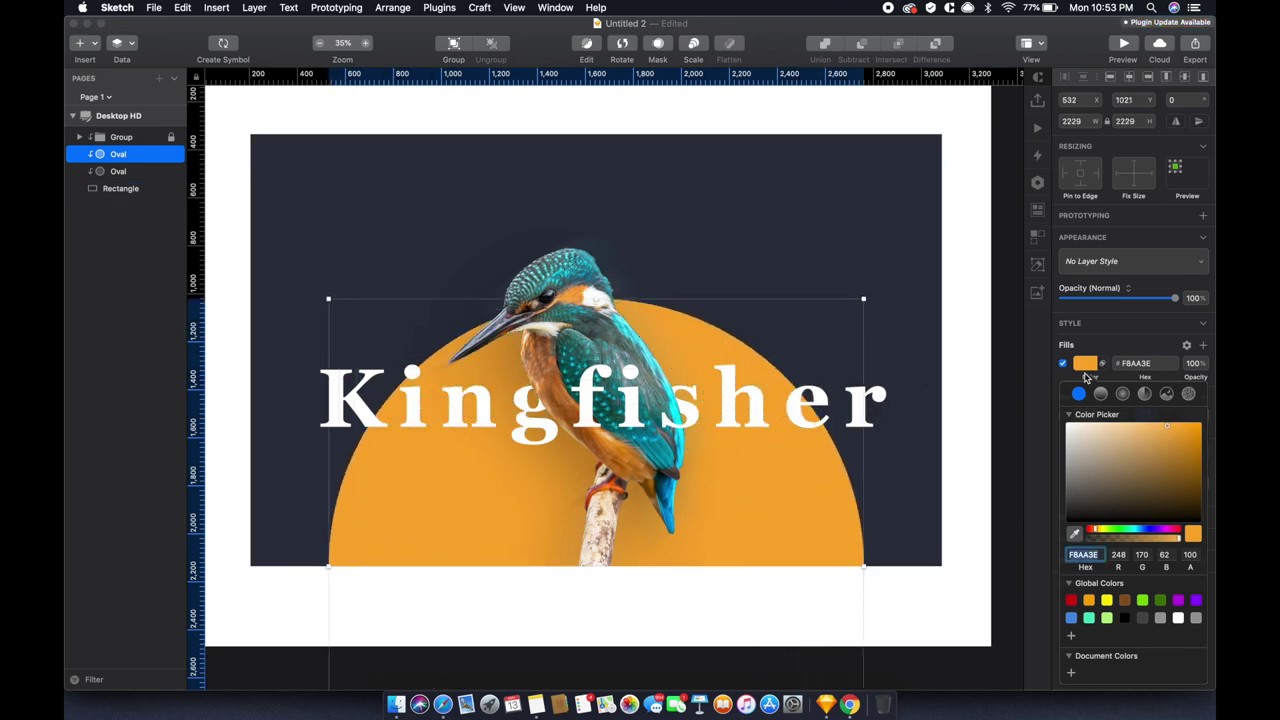
pyautogui.click(1075, 533)
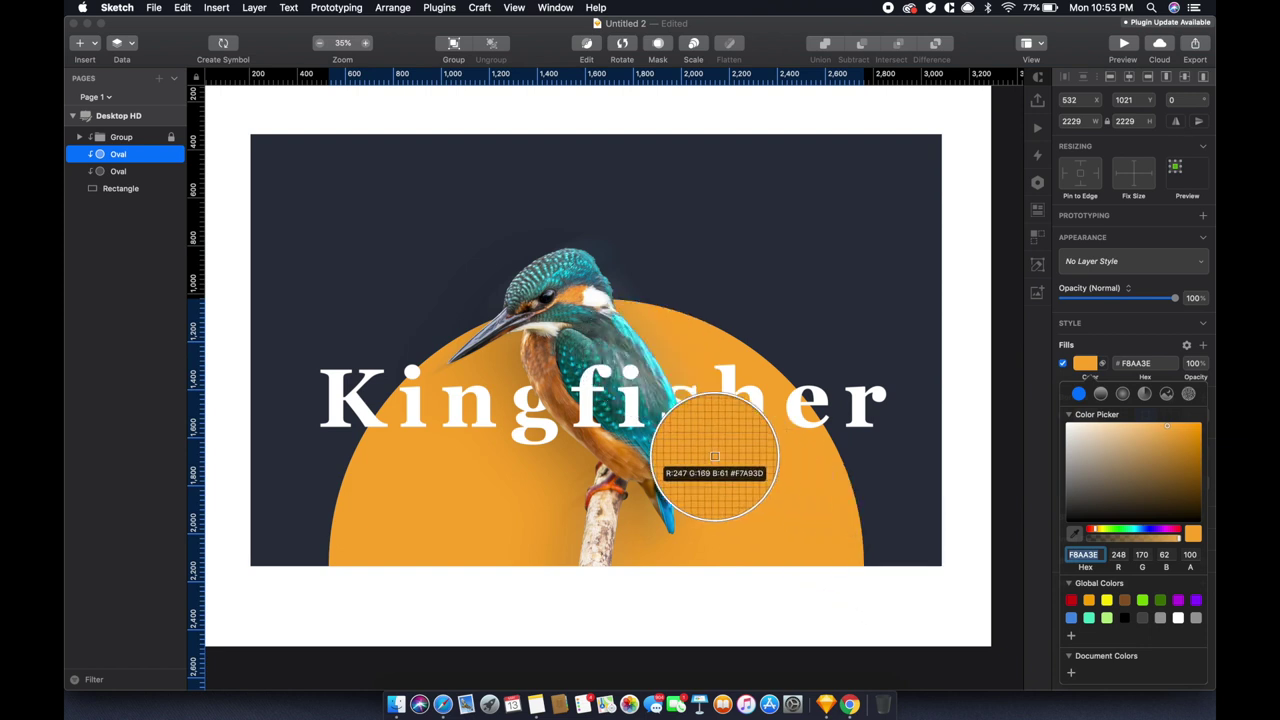
# Fill the big circle with a teal sampled from the kingfisher's feathers
pyautogui.click(624, 327)
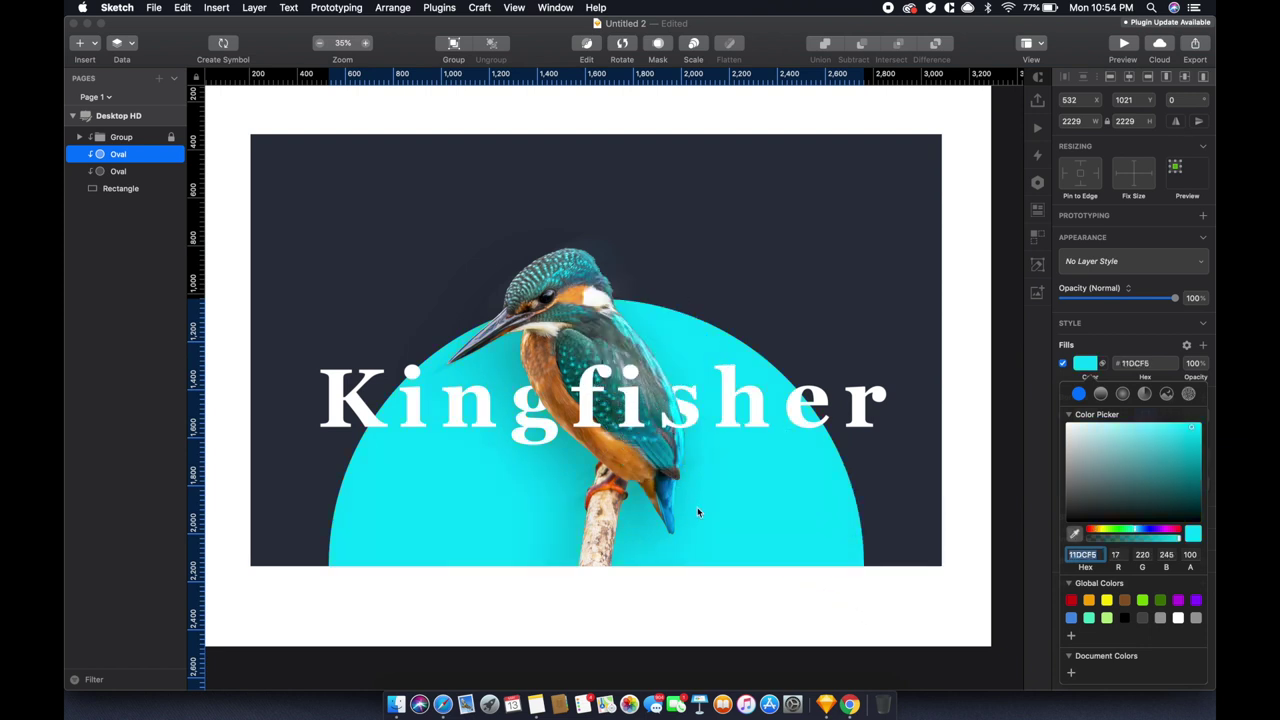
pyautogui.click(137, 175)
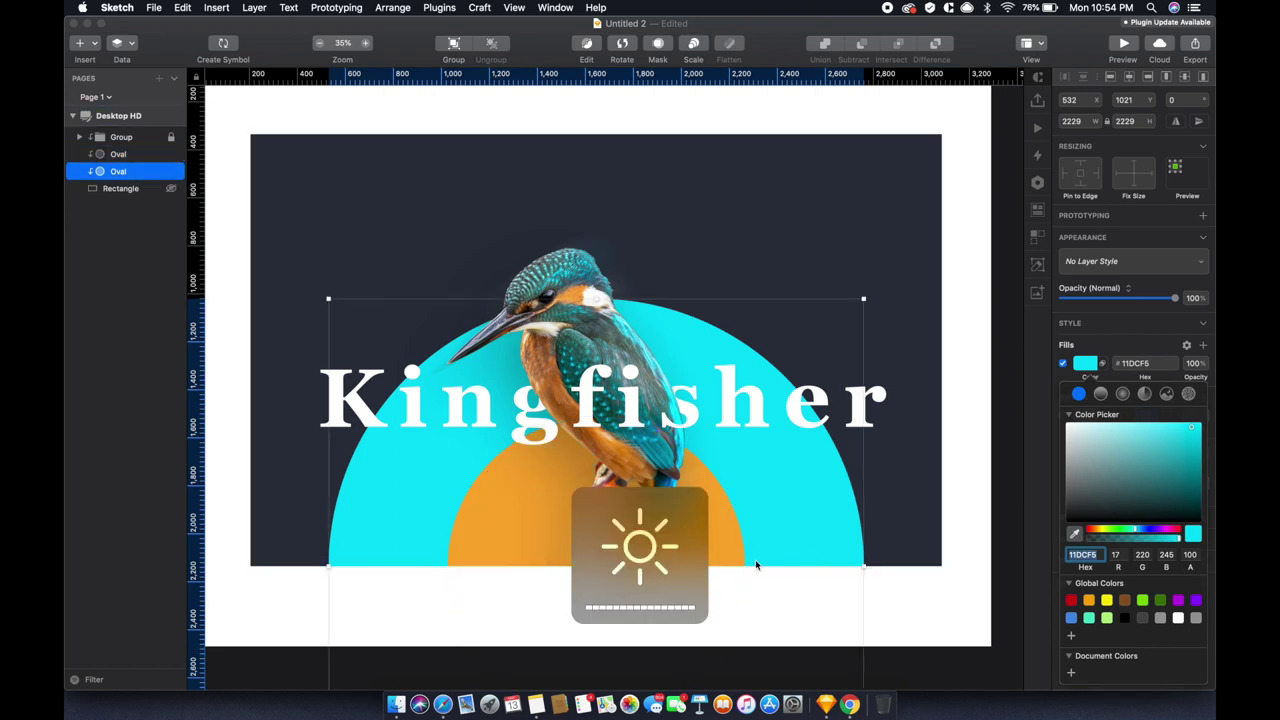
pyautogui.click(1074, 533)
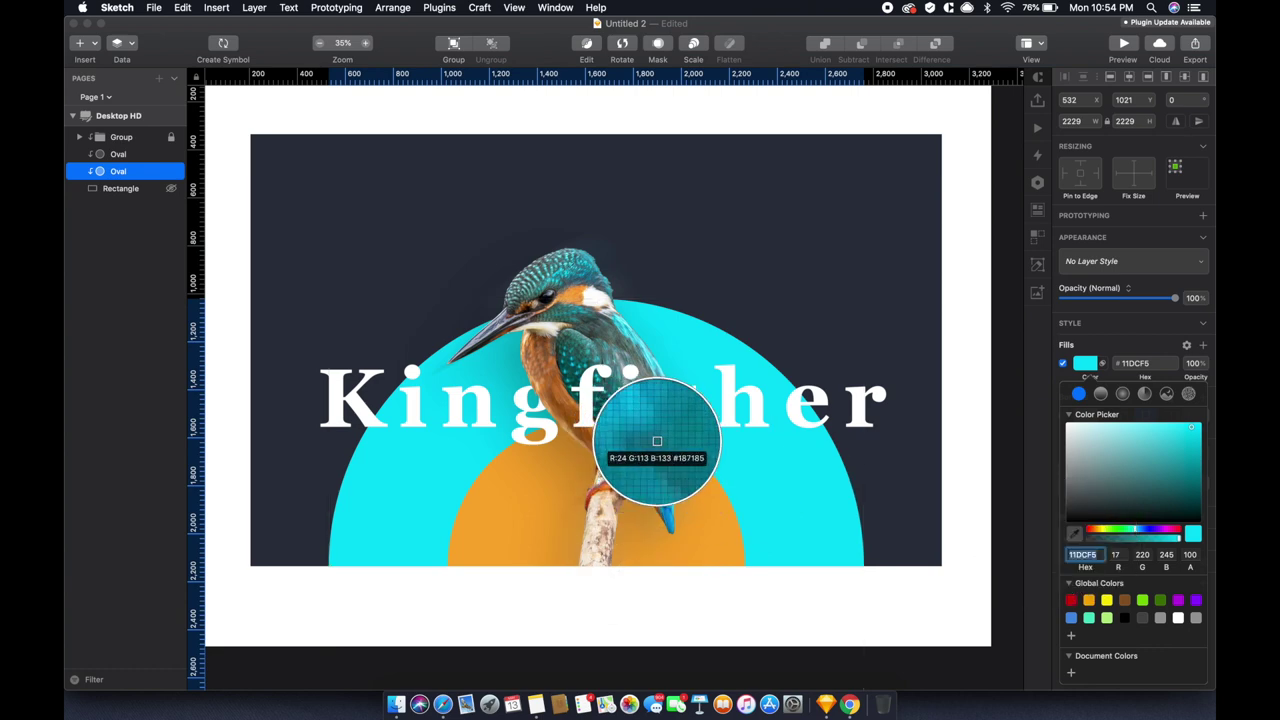
pyautogui.click(667, 447)
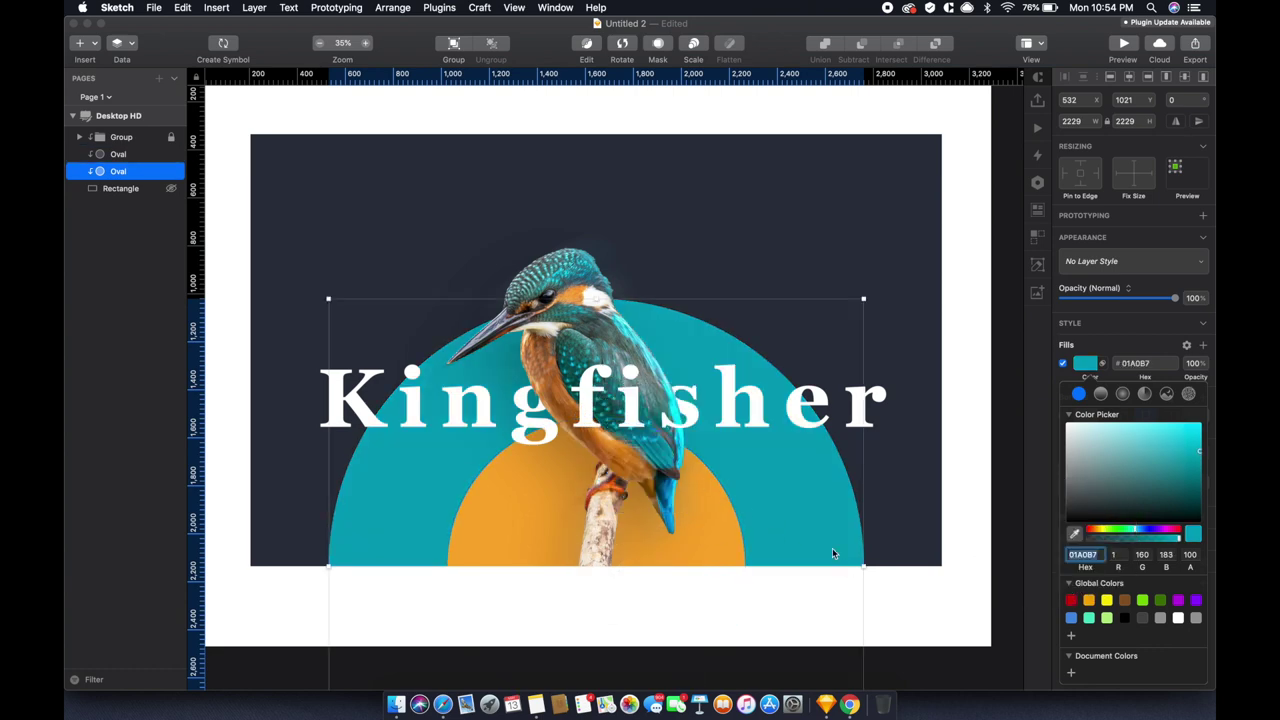
# Brighten the small circle's orange and lighten the big circle to blue #00A4D4
pyautogui.click(722, 544)
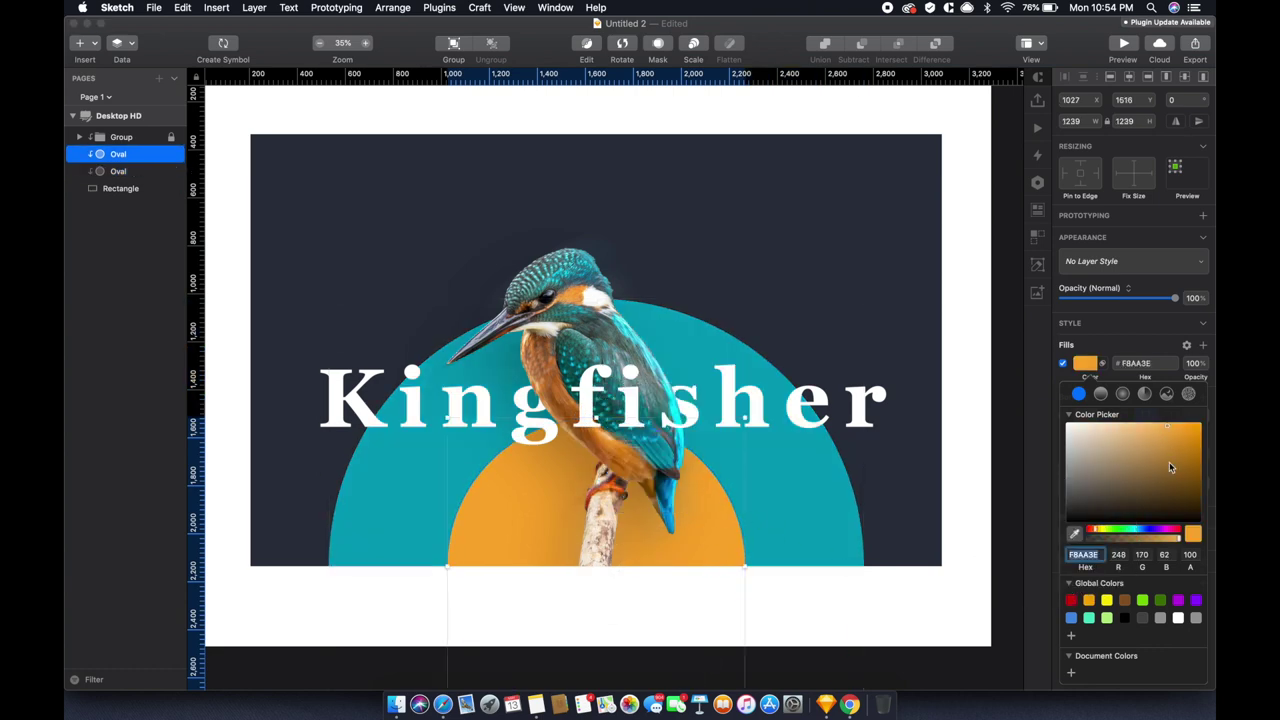
pyautogui.moveTo(1174, 449); pyautogui.dragTo(1178, 417)
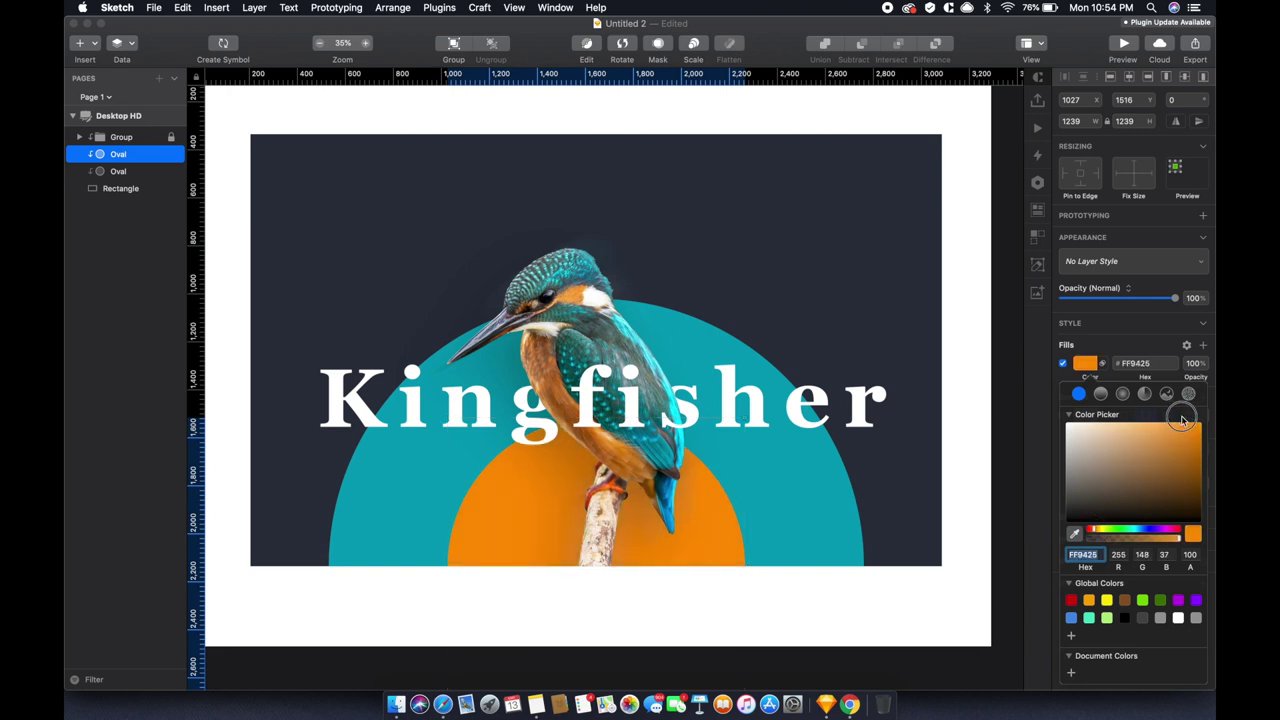
pyautogui.press('Tab')
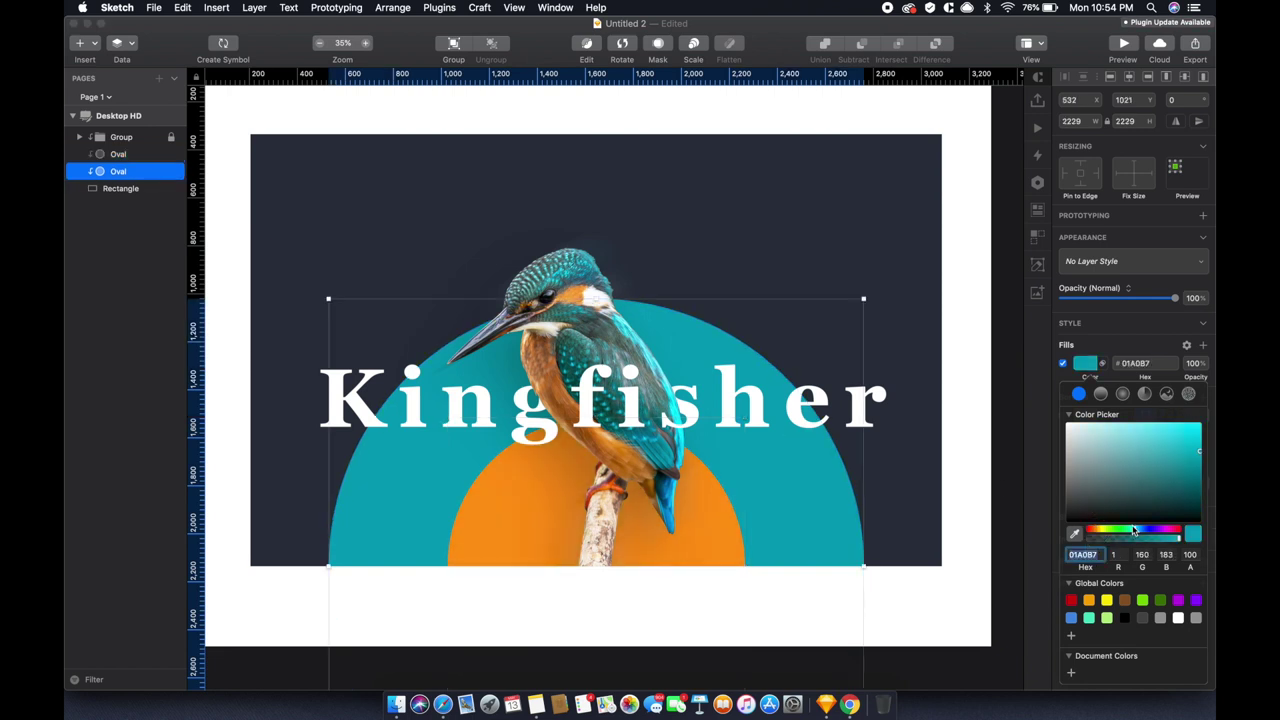
pyautogui.moveTo(1175, 455)
pyautogui.mouseDown()
pyautogui.moveTo(1192, 433)
pyautogui.moveTo(1208, 440)
pyautogui.mouseUp()
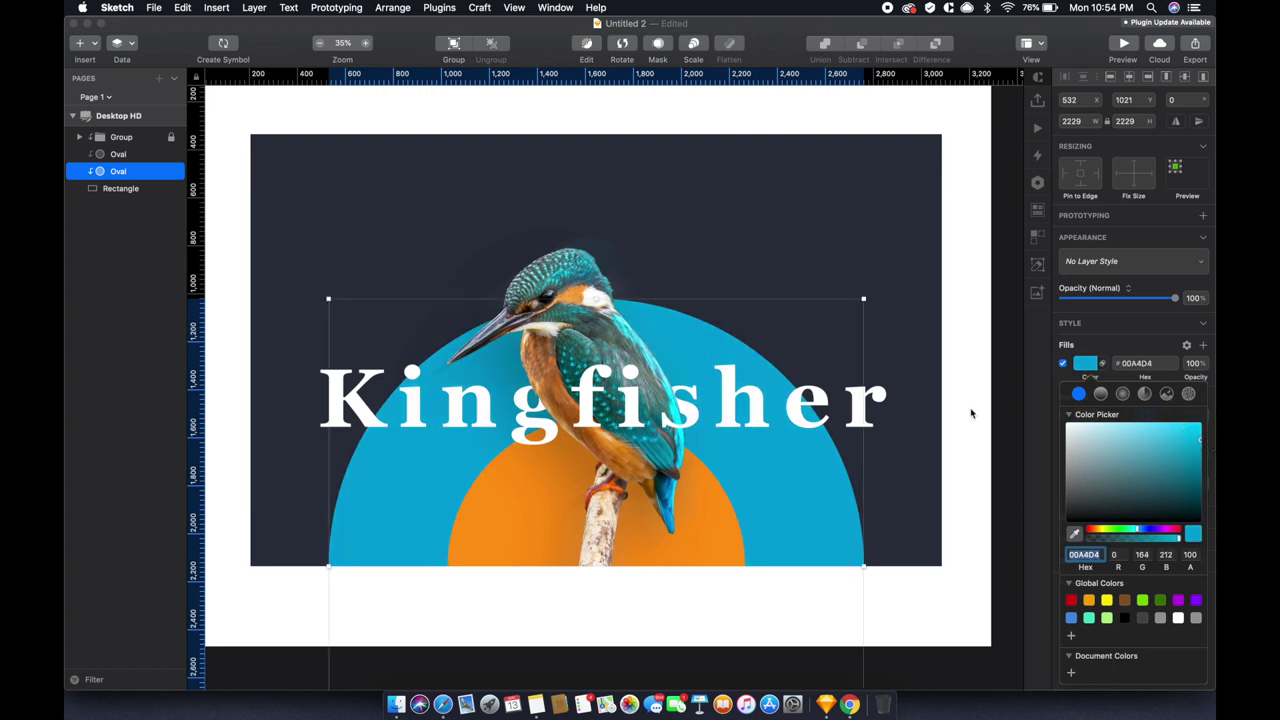
# Nudge the bird group lower on the poster and bring up the save dialog
pyautogui.click(617, 410)
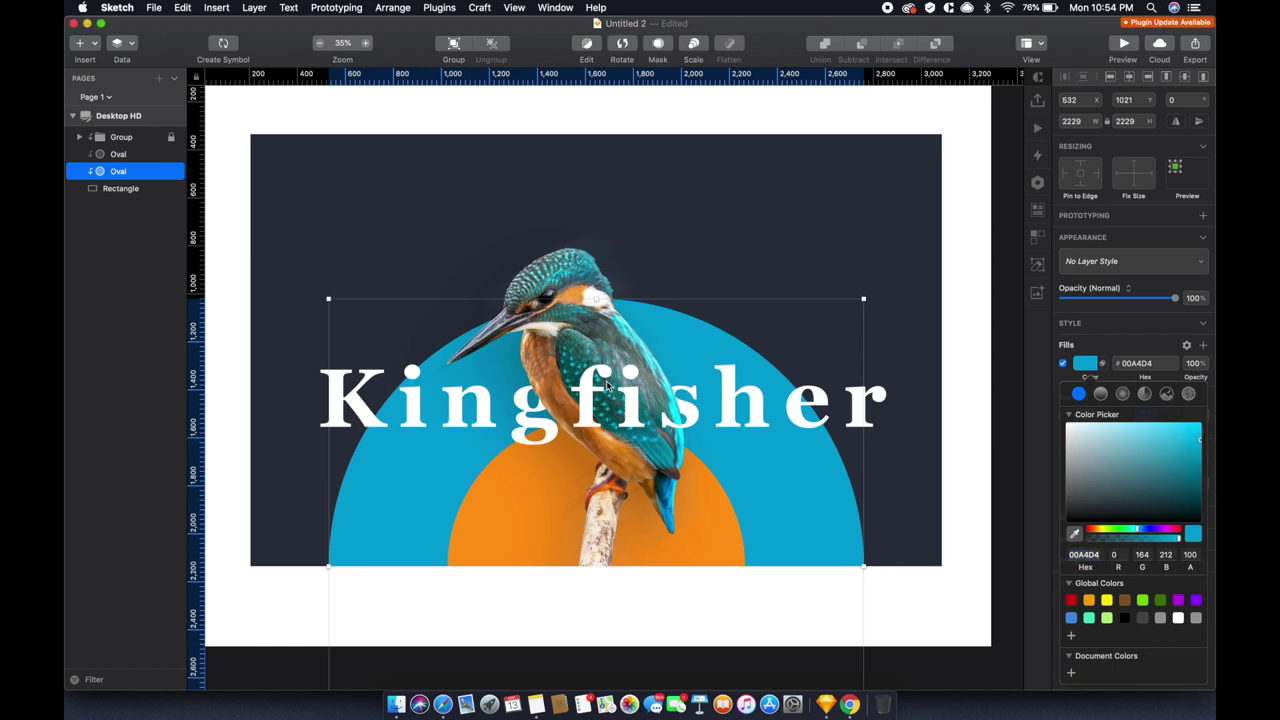
pyautogui.click(140, 137)
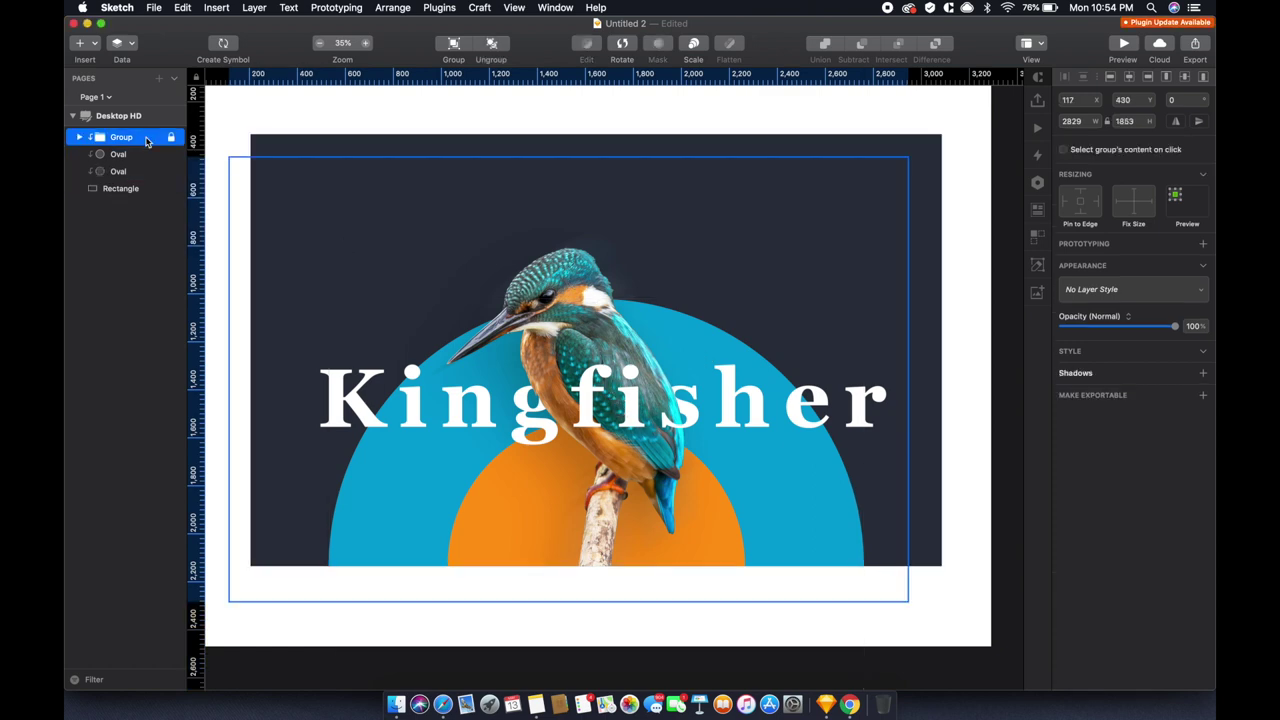
pyautogui.rightClick(150, 137)
pyautogui.press('Escape')
pyautogui.hotkey('shift', 'Down')
pyautogui.hotkey('shift', 'Down')
pyautogui.hotkey('shift', 'Down')
pyautogui.hotkey('shift', 'Down')
pyautogui.hotkey('shift', 'Down')
pyautogui.hotkey('shift', 'Down')
pyautogui.hotkey('shift', 'Down')
pyautogui.hotkey('shift', 'Down')
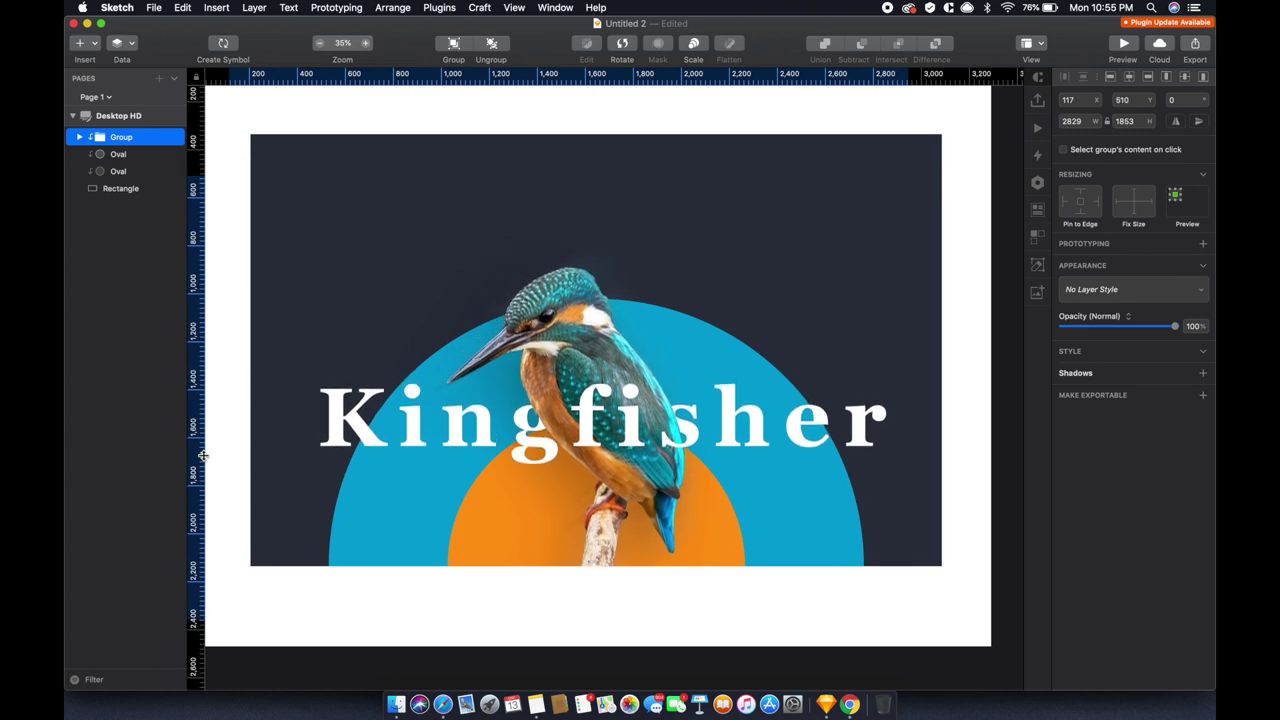
pyautogui.press('super+s')
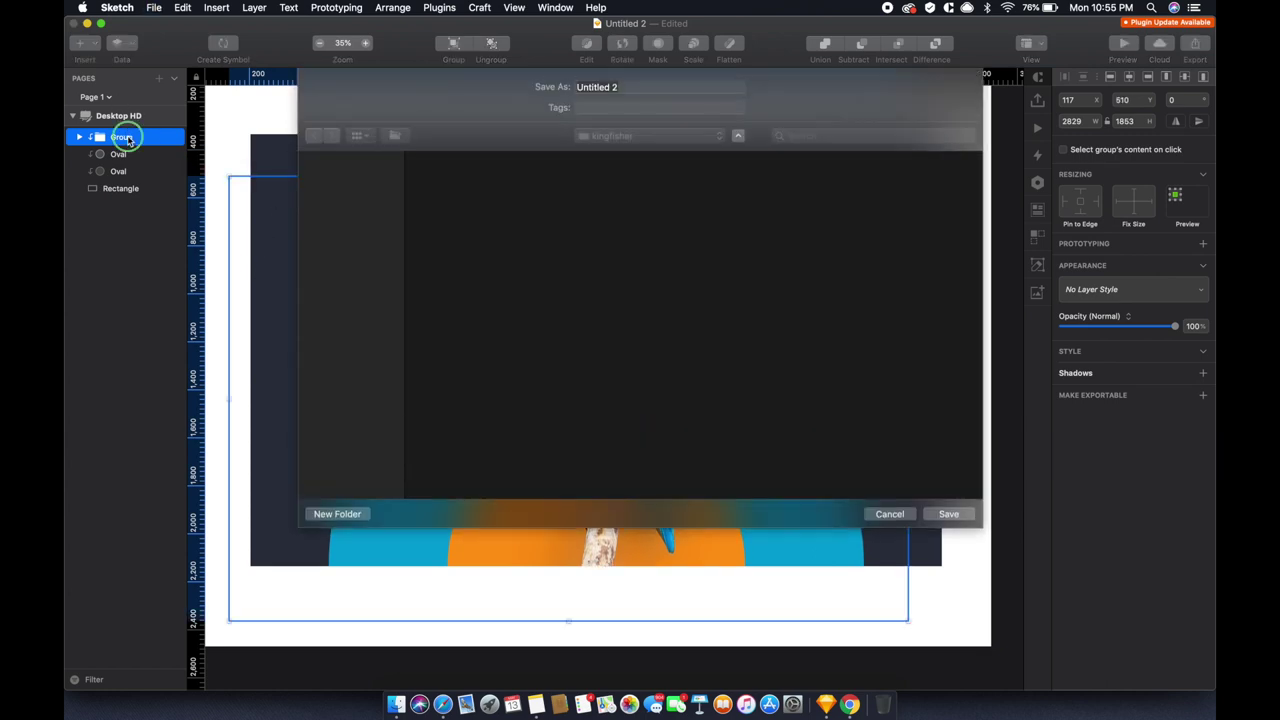
# Save the poster as 'index' in the kingfisher folder
pyautogui.press('Escape')
pyautogui.press('super+s')
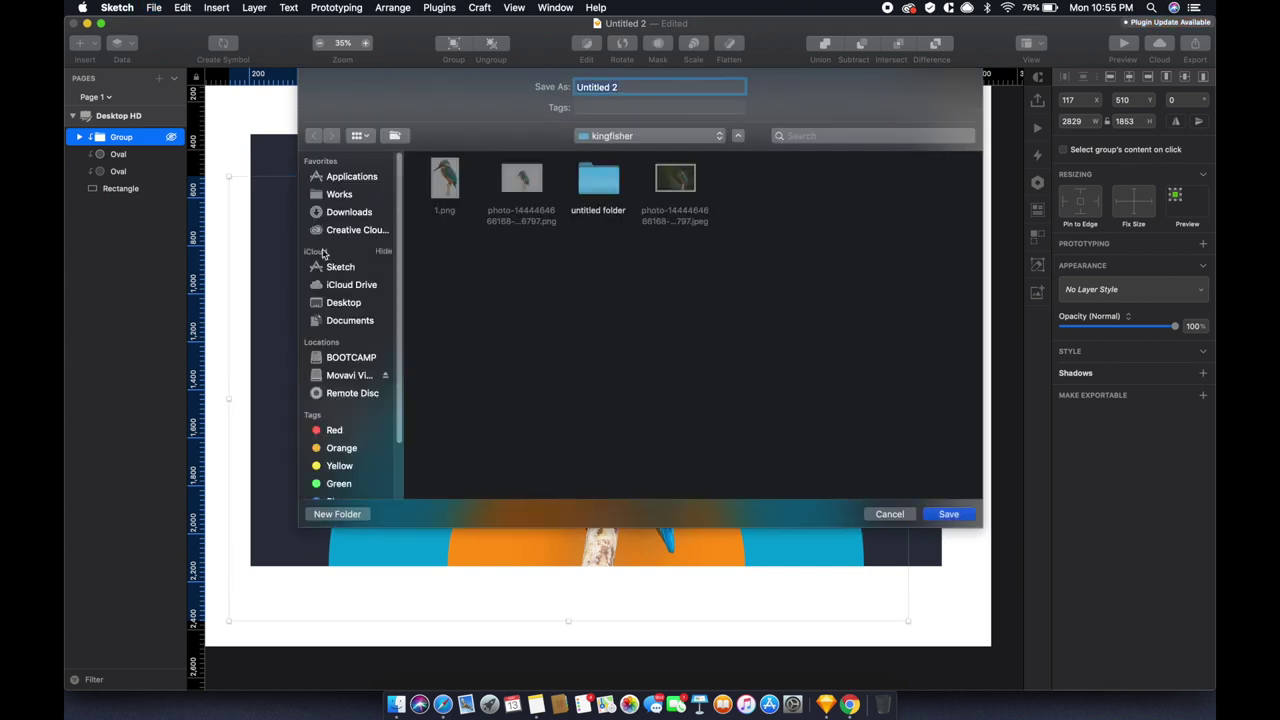
pyautogui.click(339, 194)
pyautogui.press('Escape')
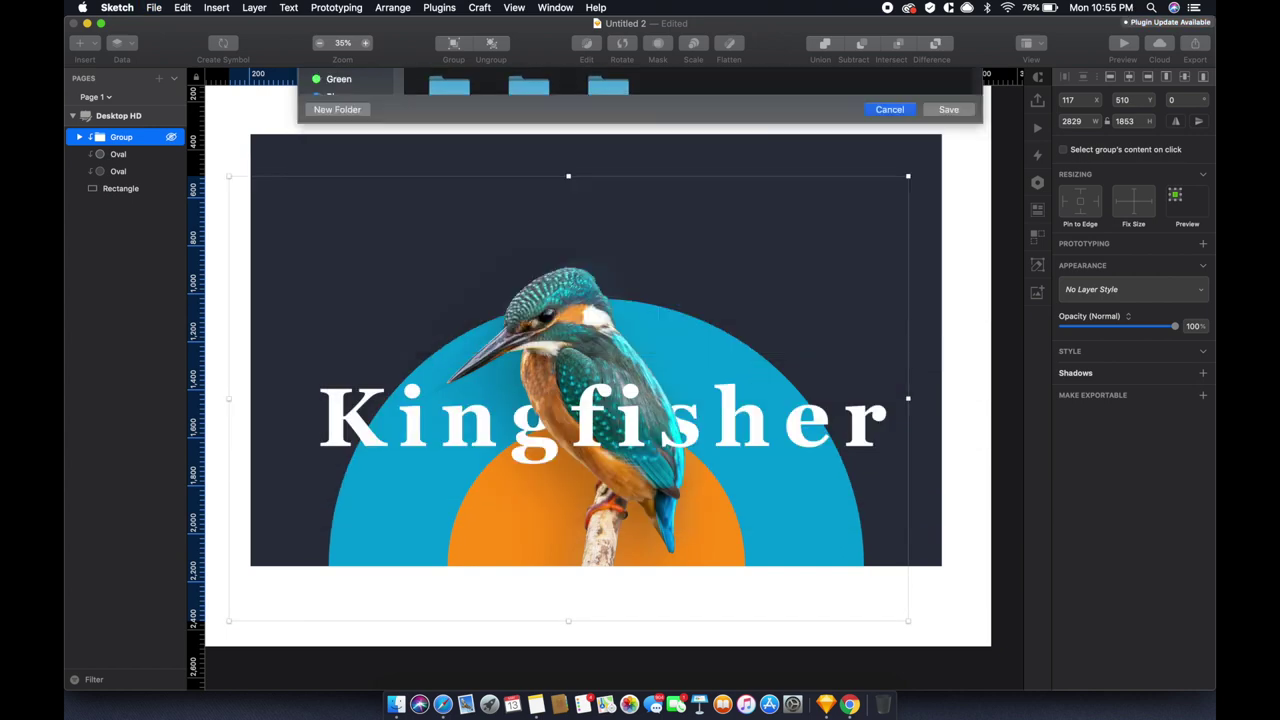
pyautogui.press('super+s')
pyautogui.write('d')
pyautogui.doubleClick(539, 449)
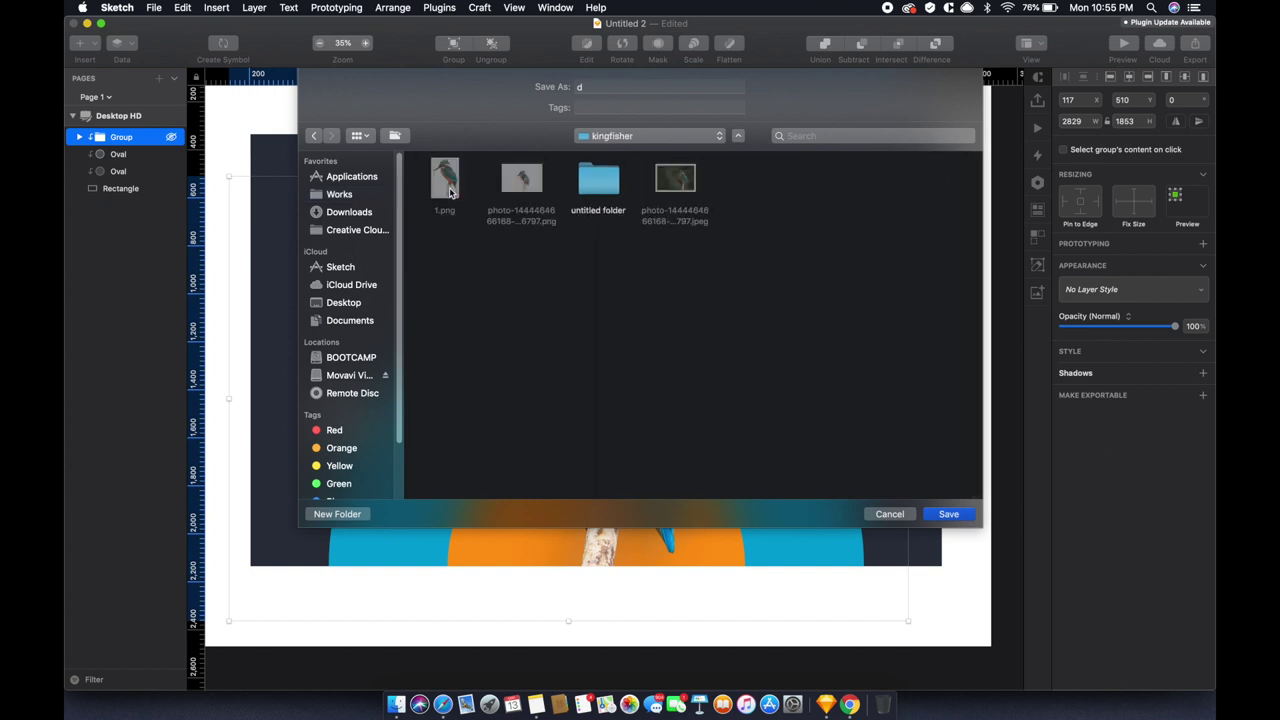
pyautogui.click(597, 88)
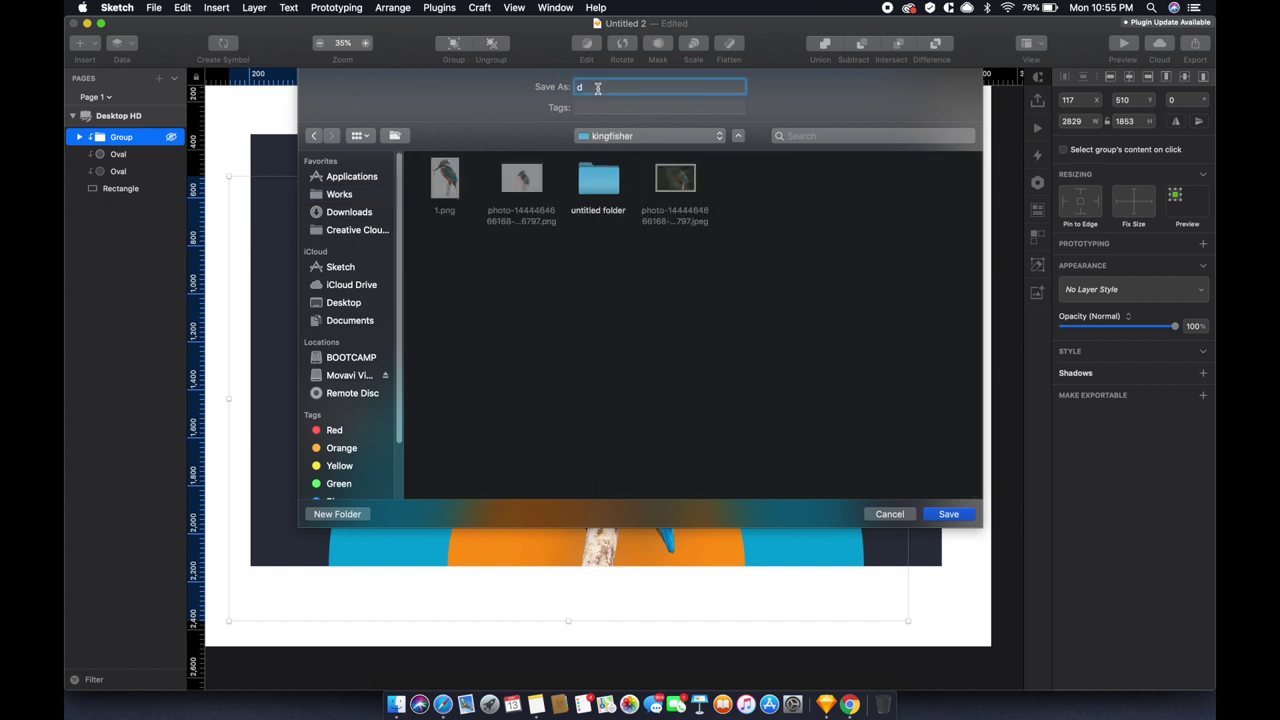
pyautogui.write('index')
pyautogui.press('Return')
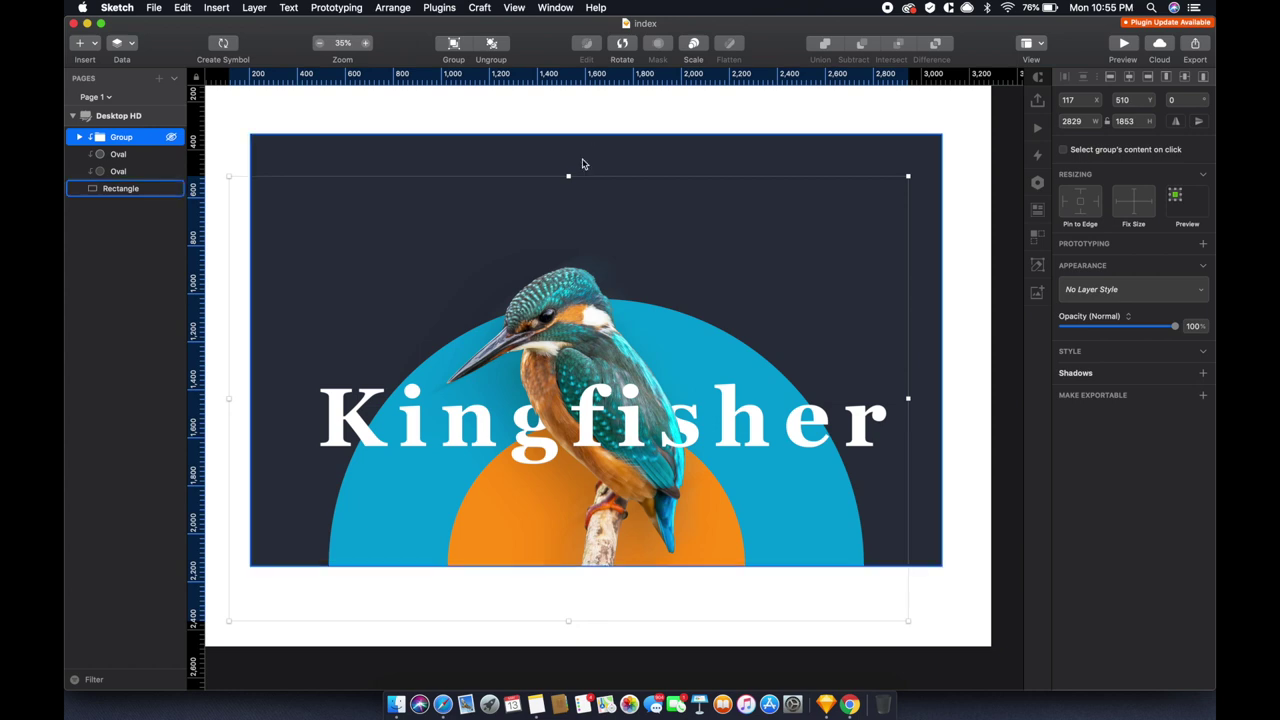
# Switch to Chrome and focus the Google search box
pyautogui.click(577, 126)
pyautogui.click(850, 705)
pyautogui.click(460, 301)
# Search Google for 'kingfisher bird'
pyautogui.write('ingfisher')
pyautogui.press('Return')
pyautogui.write('bird')
pyautogui.press('Return')
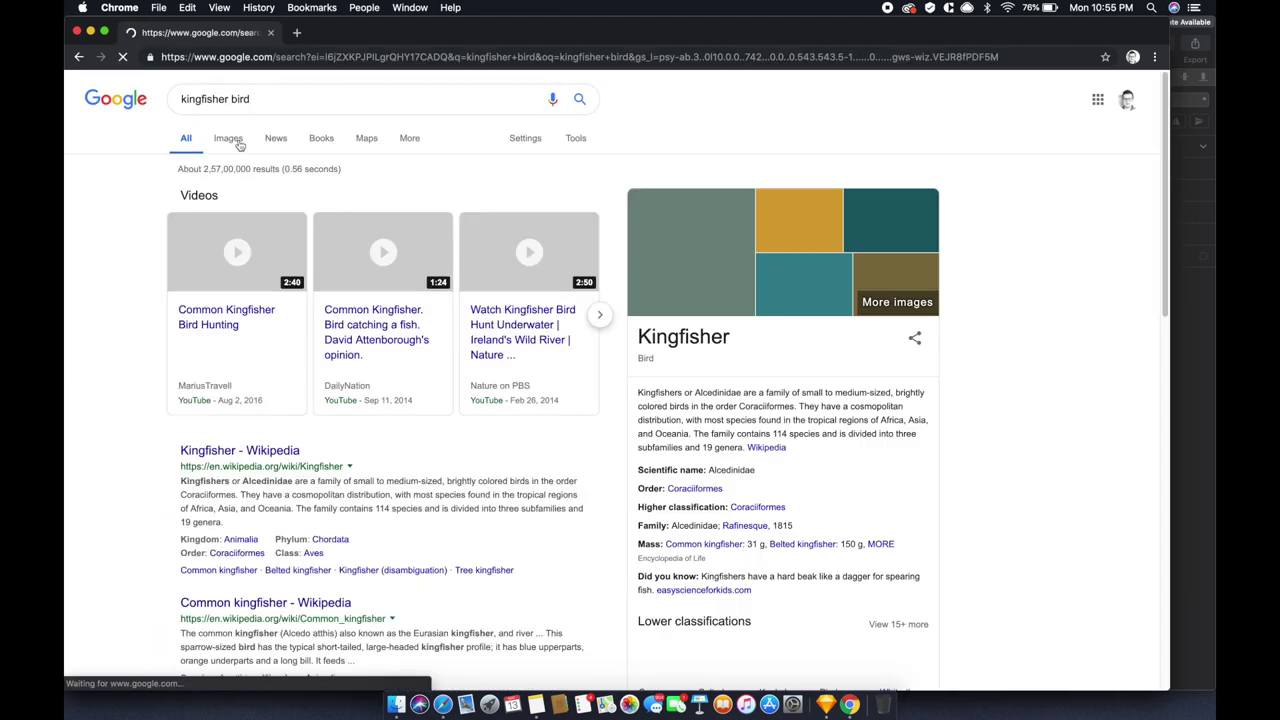
# Copy the knowledge panel's kingfisher description and draw a text box at the poster's top in Sketch
pyautogui.doubleClick(660, 393)
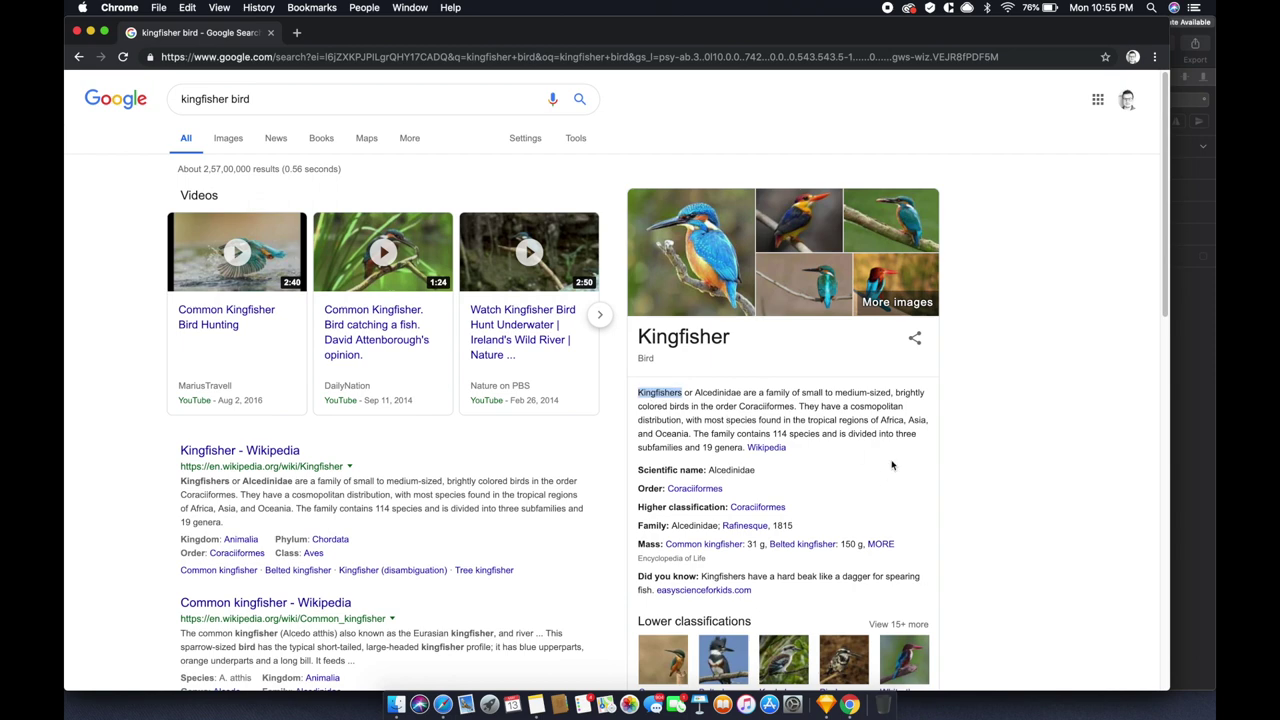
pyautogui.keyDown('shift'); pyautogui.click(694, 437); pyautogui.keyUp('shift')
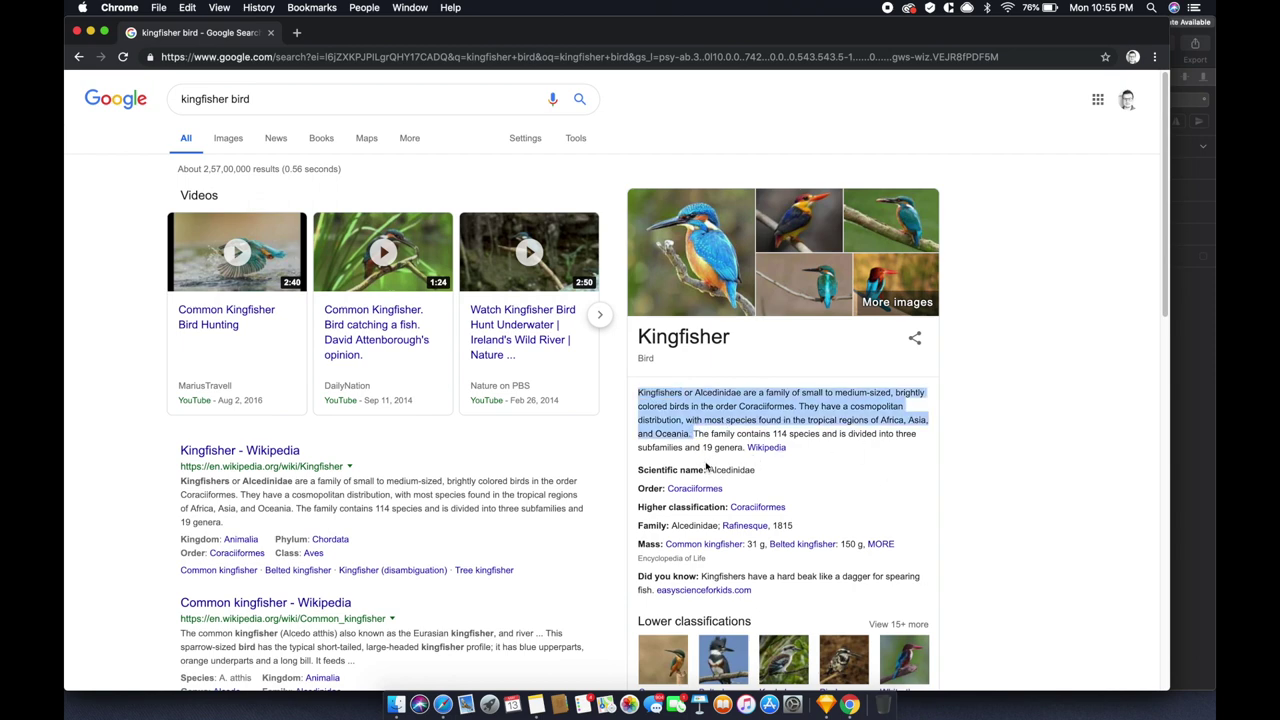
pyautogui.press('super+Tab')
pyautogui.press('t')
pyautogui.moveTo(371, 179); pyautogui.dragTo(852, 235)
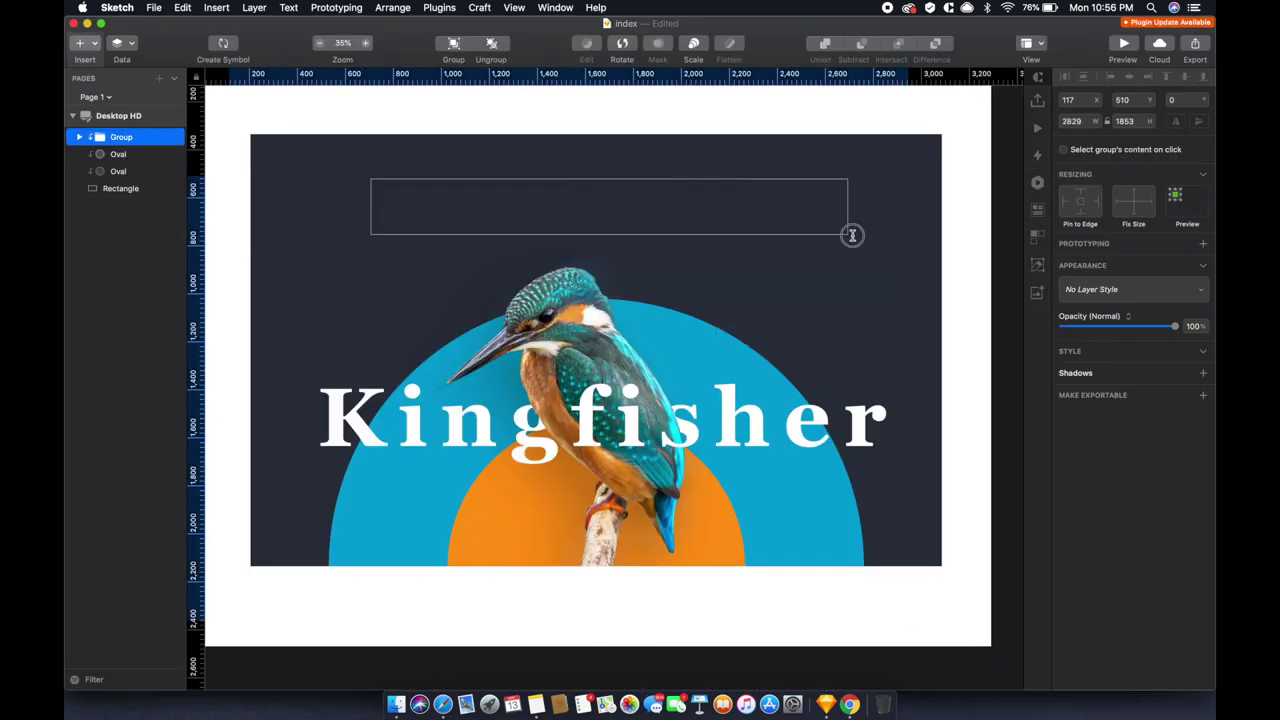
# Paste the description and set it to Regular weight with 0 character spacing
pyautogui.write('DescriptionKingfishers or Alcedinidae are a family of small to medium-sized, brightly colored birds in the order Coraciiformes. They have a cosmopolitan distribution, with most species found in the tropical regions of Africa, Asia, and Oceania.')
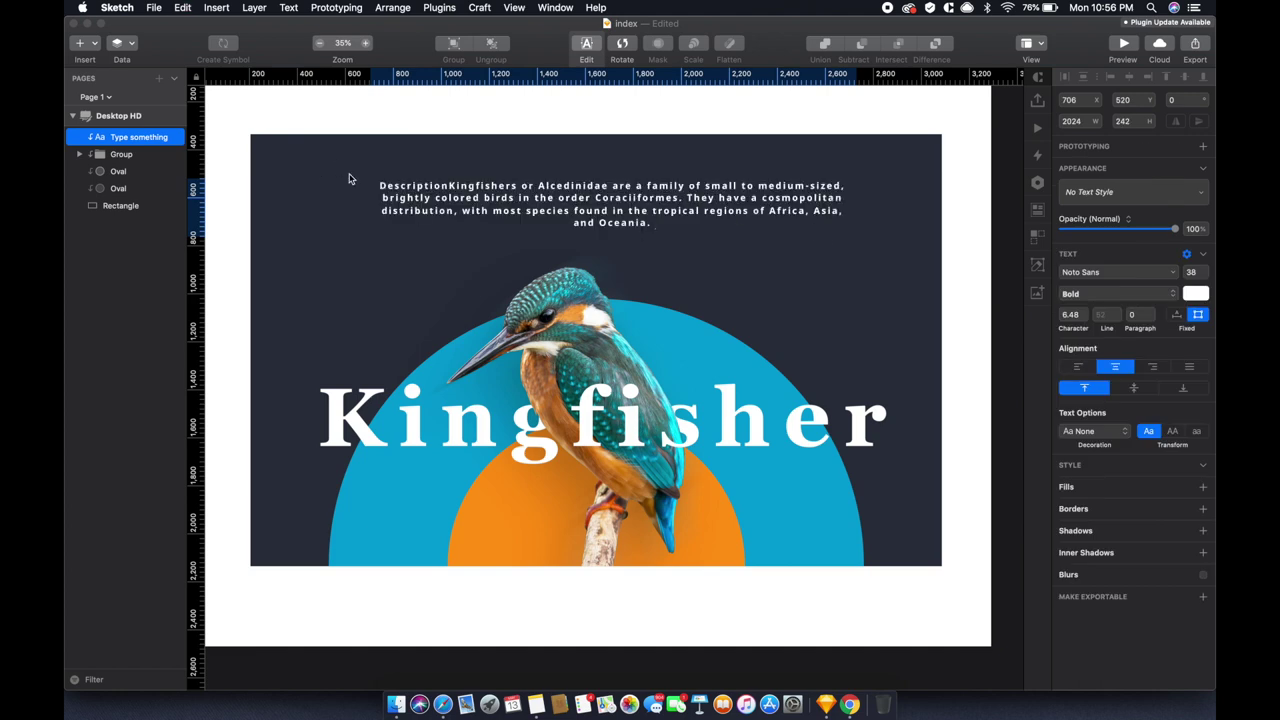
pyautogui.click(457, 212)
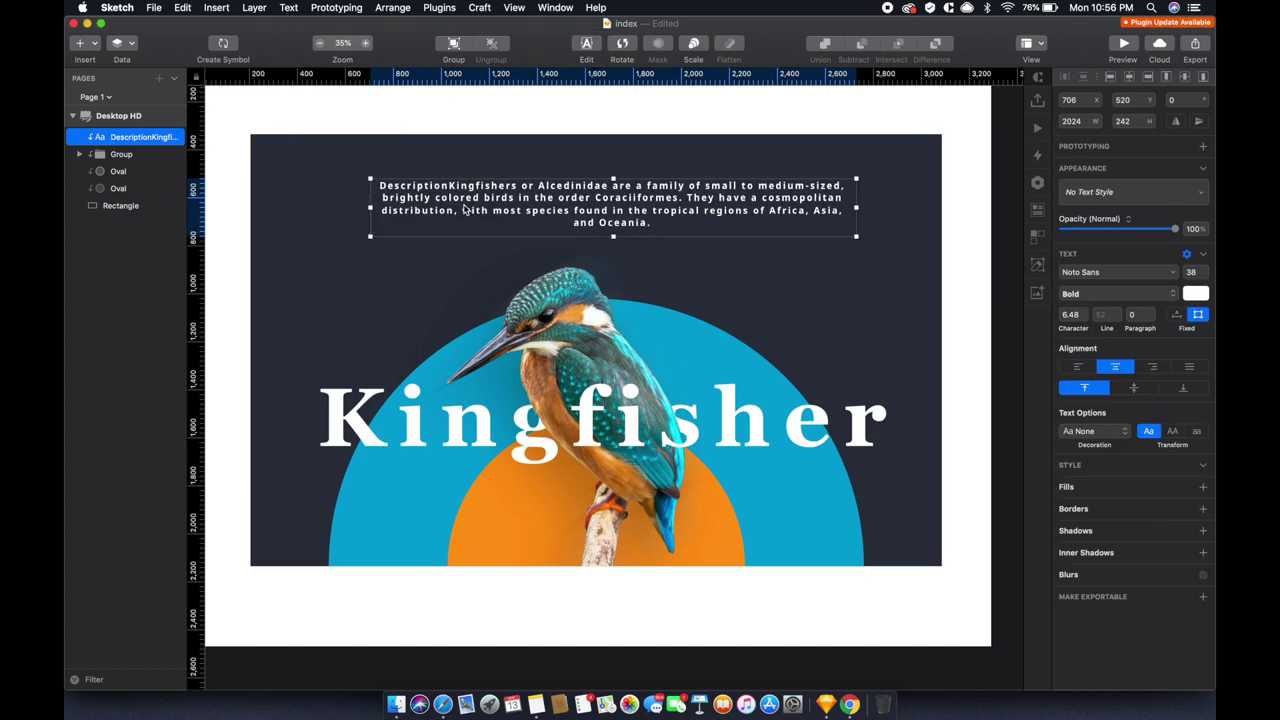
pyautogui.click(1115, 295)
pyautogui.click(1100, 268)
pyautogui.click(1072, 315)
pyautogui.write('0')
pyautogui.press('Return')
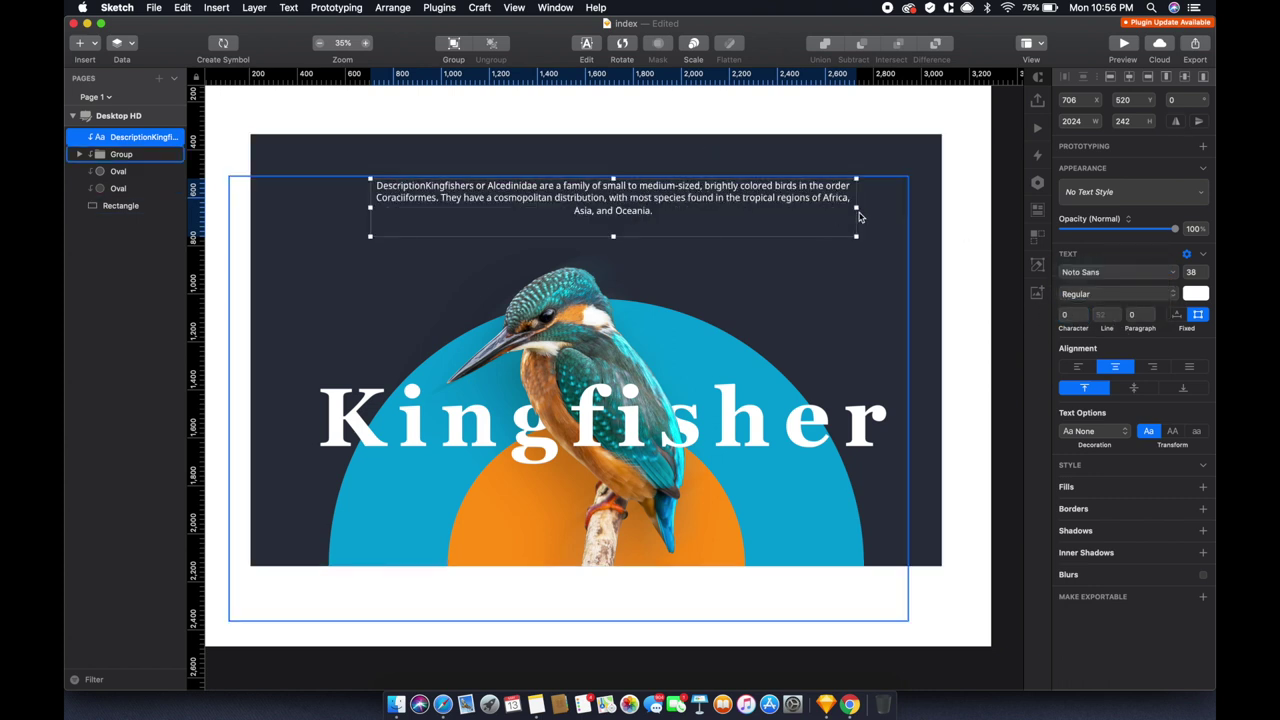
# Widen the description box and trim the leading words so it begins 'Kingfishers are a family'
pyautogui.moveTo(370, 207); pyautogui.dragTo(321, 204)
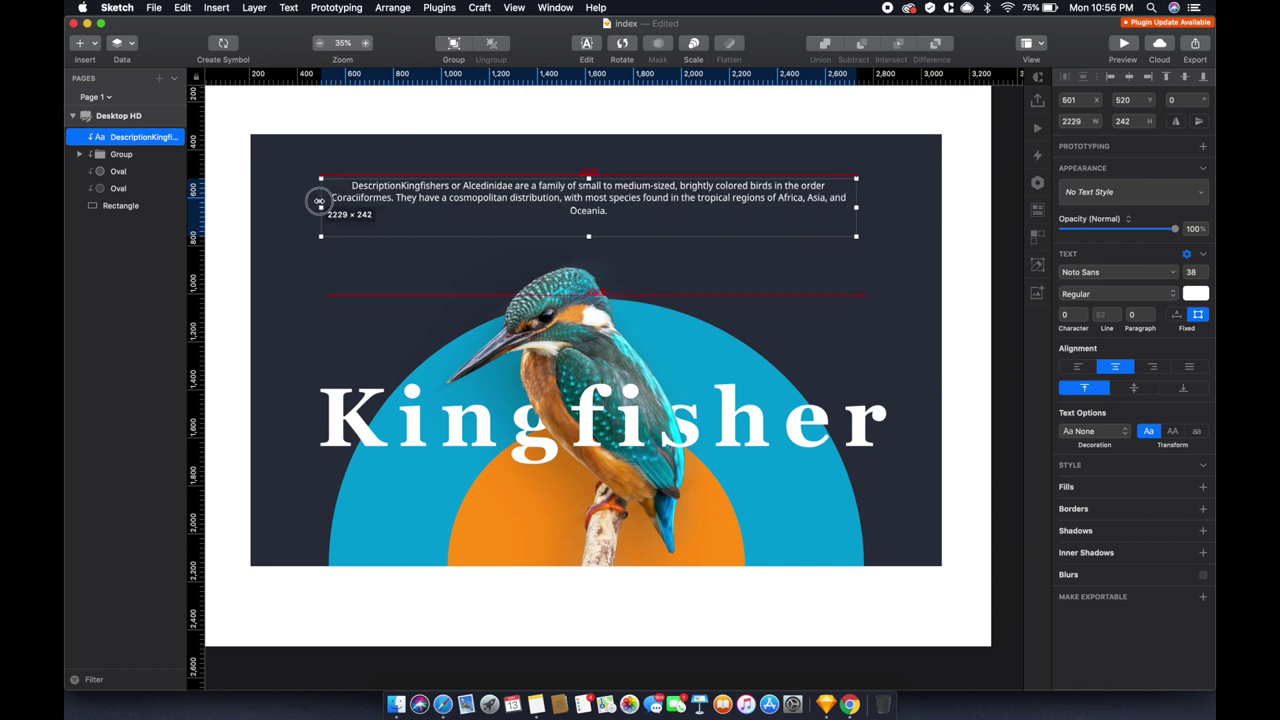
pyautogui.doubleClick(415, 187)
pyautogui.doubleClick(415, 187)
pyautogui.click(399, 185)
pyautogui.moveTo(399, 185); pyautogui.dragTo(330, 185)
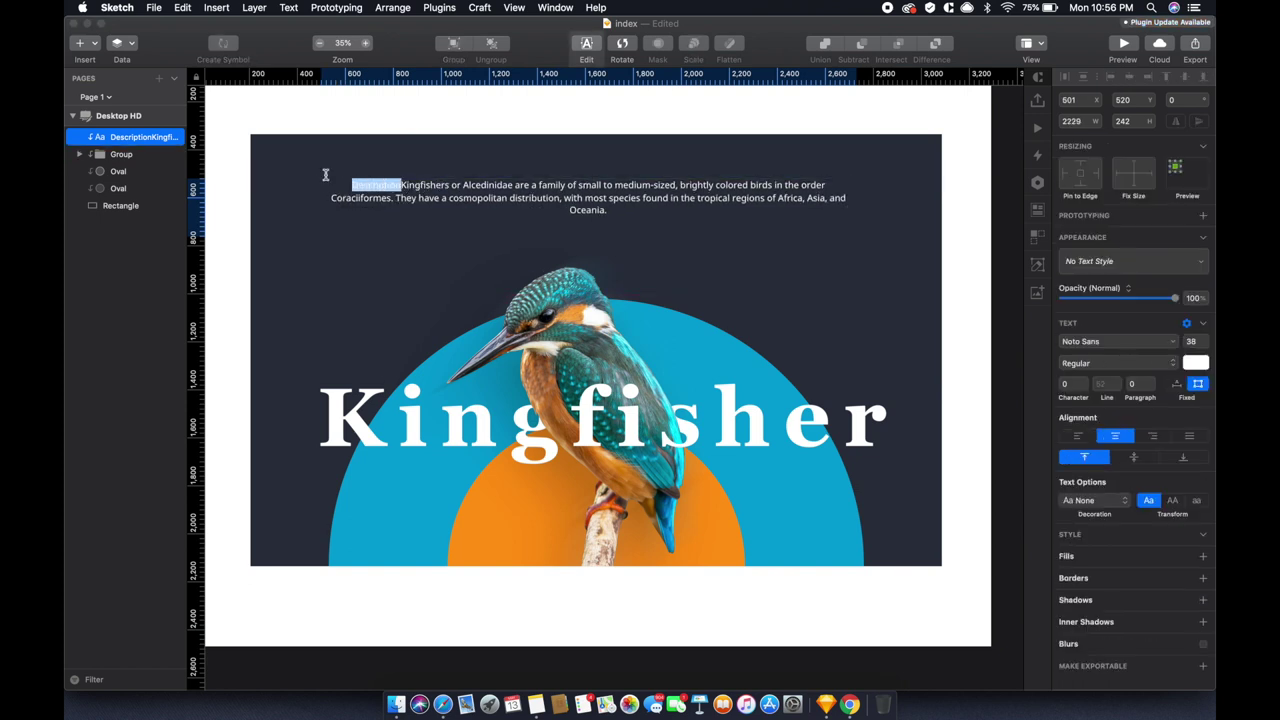
pyautogui.press('BackSpace')
pyautogui.doubleClick(415, 186)
pyautogui.press('BackSpace')
pyautogui.press('BackSpace')
pyautogui.press('BackSpace')
pyautogui.press('cmd+z')
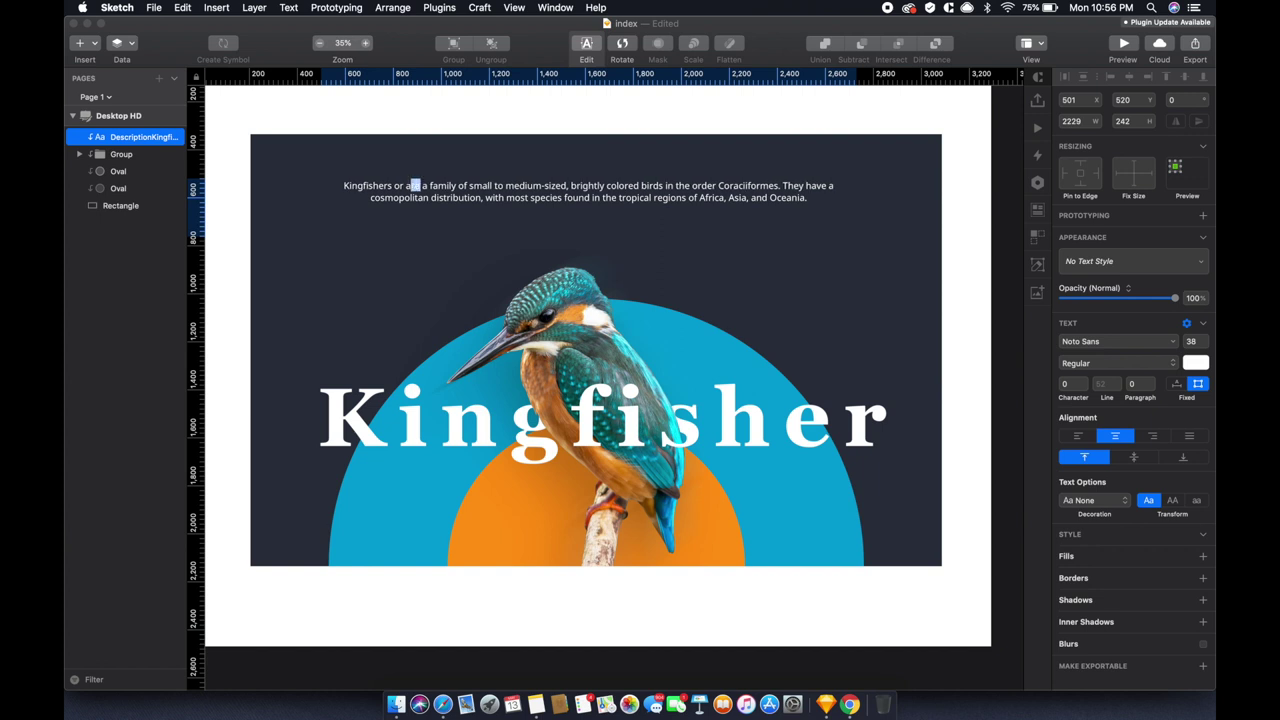
pyautogui.press('BackSpace')
pyautogui.press('BackSpace')
pyautogui.press('BackSpace')
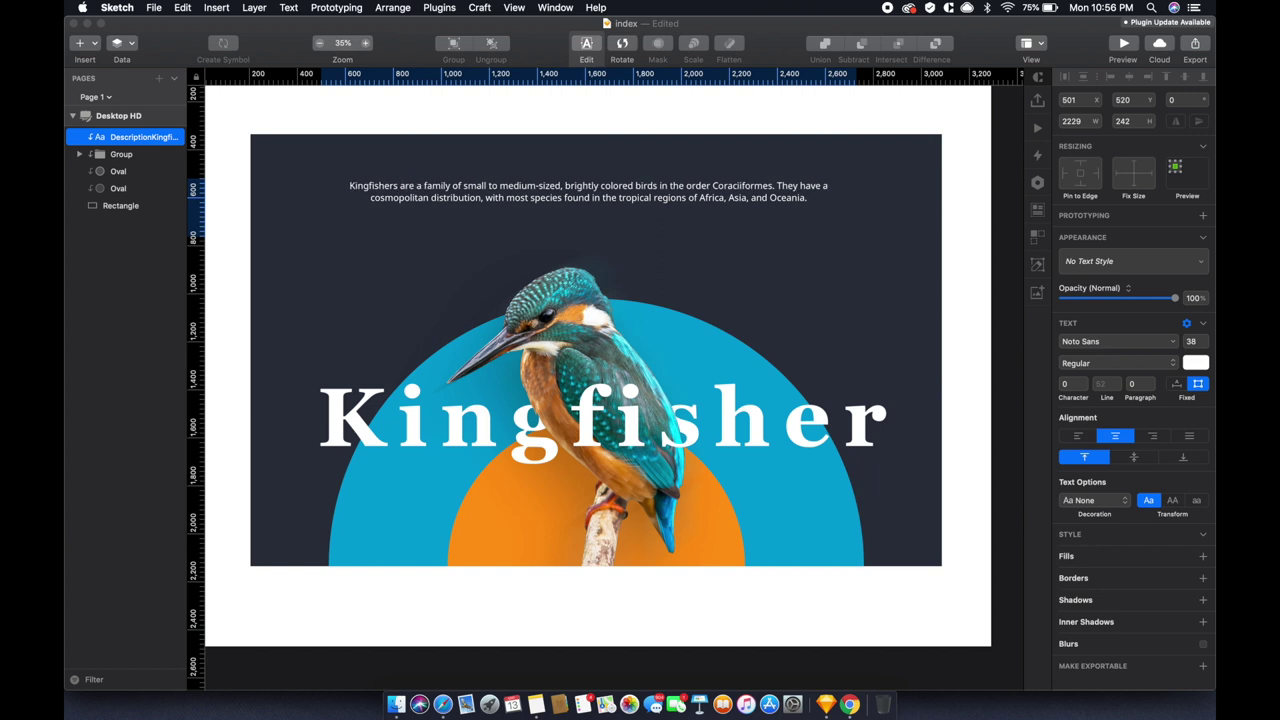
pyautogui.press('Escape')
# Set the description's line height to 64 and shorten its text box
pyautogui.moveTo(1118, 315); pyautogui.dragTo(1118, 330)
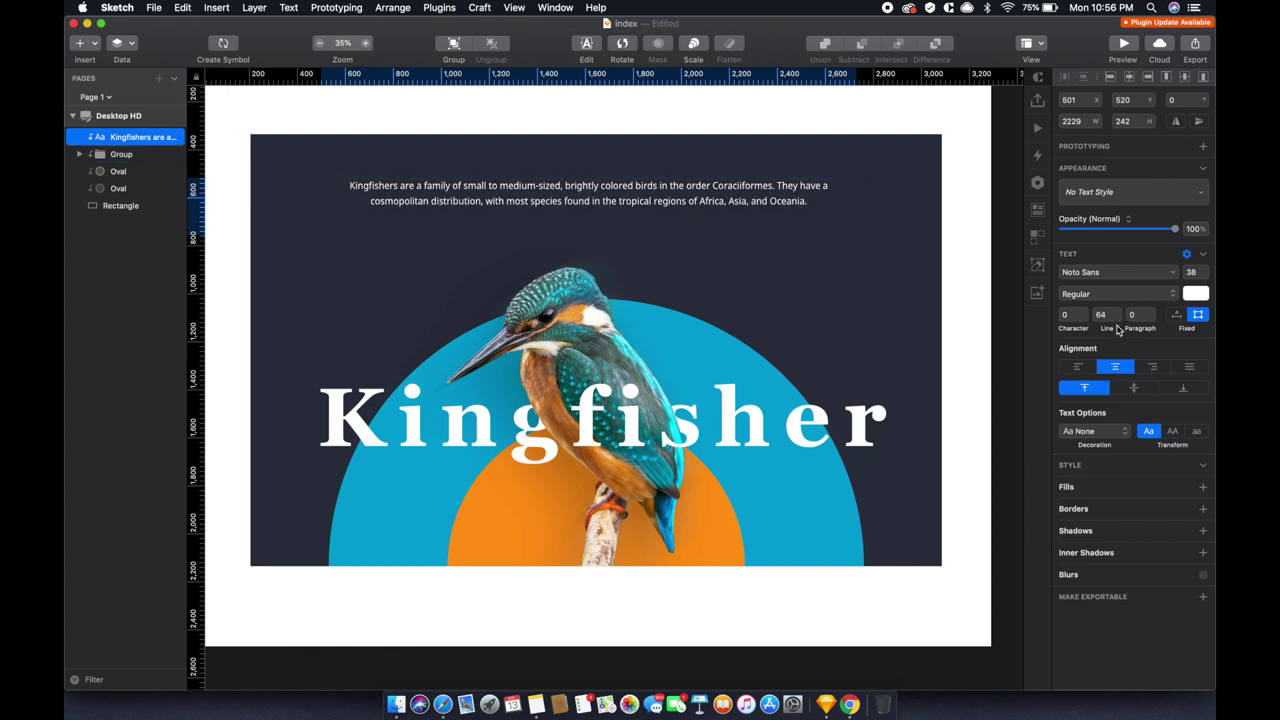
pyautogui.click(714, 192)
pyautogui.moveTo(588, 234); pyautogui.dragTo(594, 218)
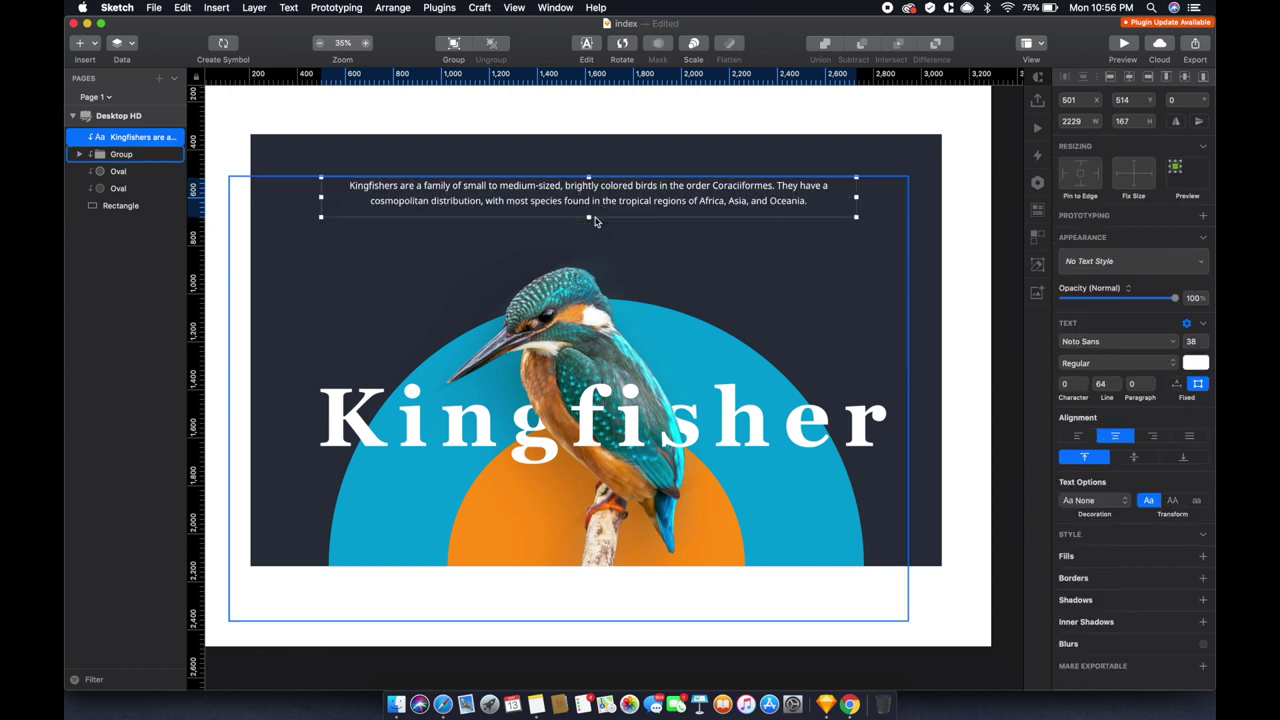
pyautogui.click(928, 157)
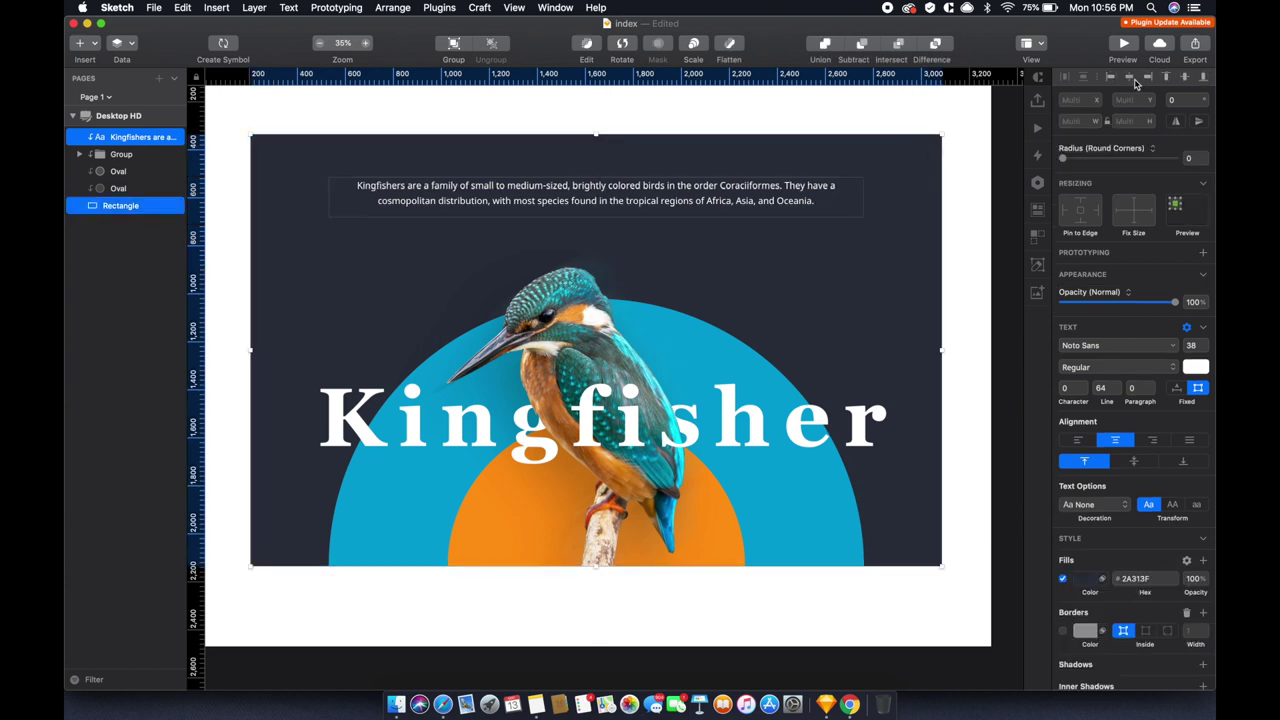
pyautogui.click(852, 122)
# Move the description slightly lower on the poster, to position 532, 631
pyautogui.click(846, 151)
pyautogui.click(705, 189)
pyautogui.moveTo(607, 188); pyautogui.dragTo(607, 220)
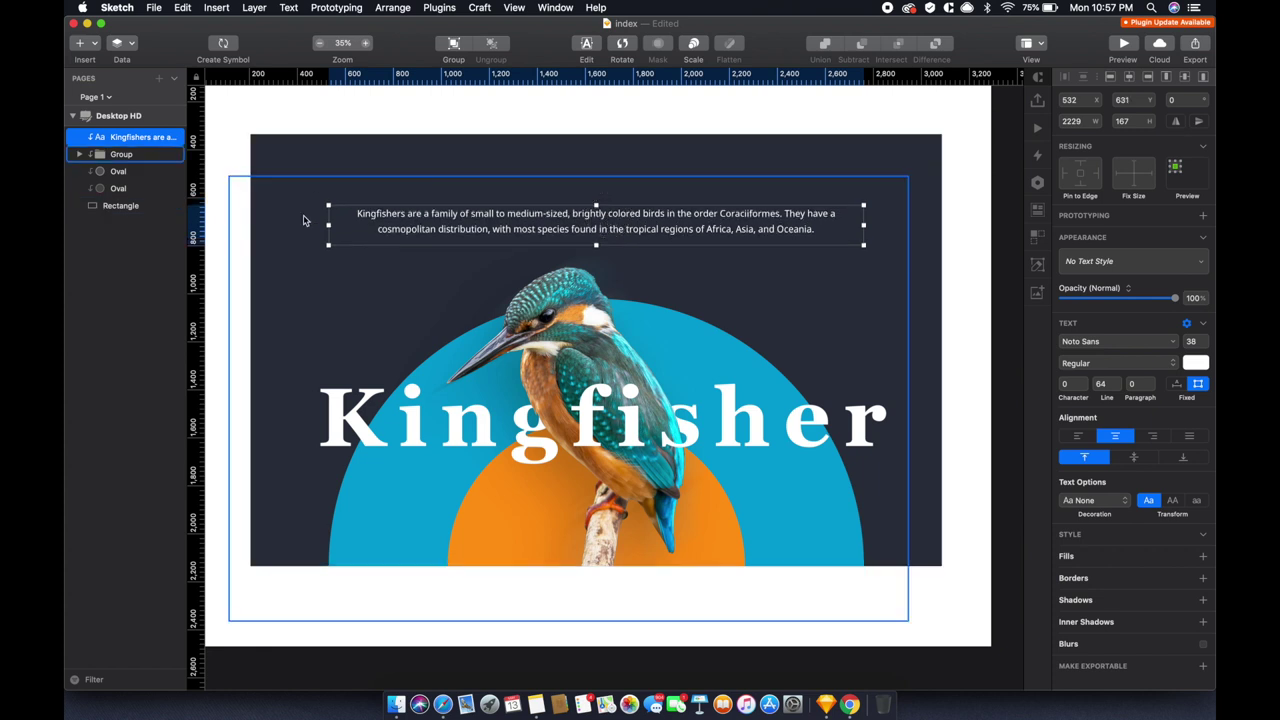
pyautogui.click(297, 114)
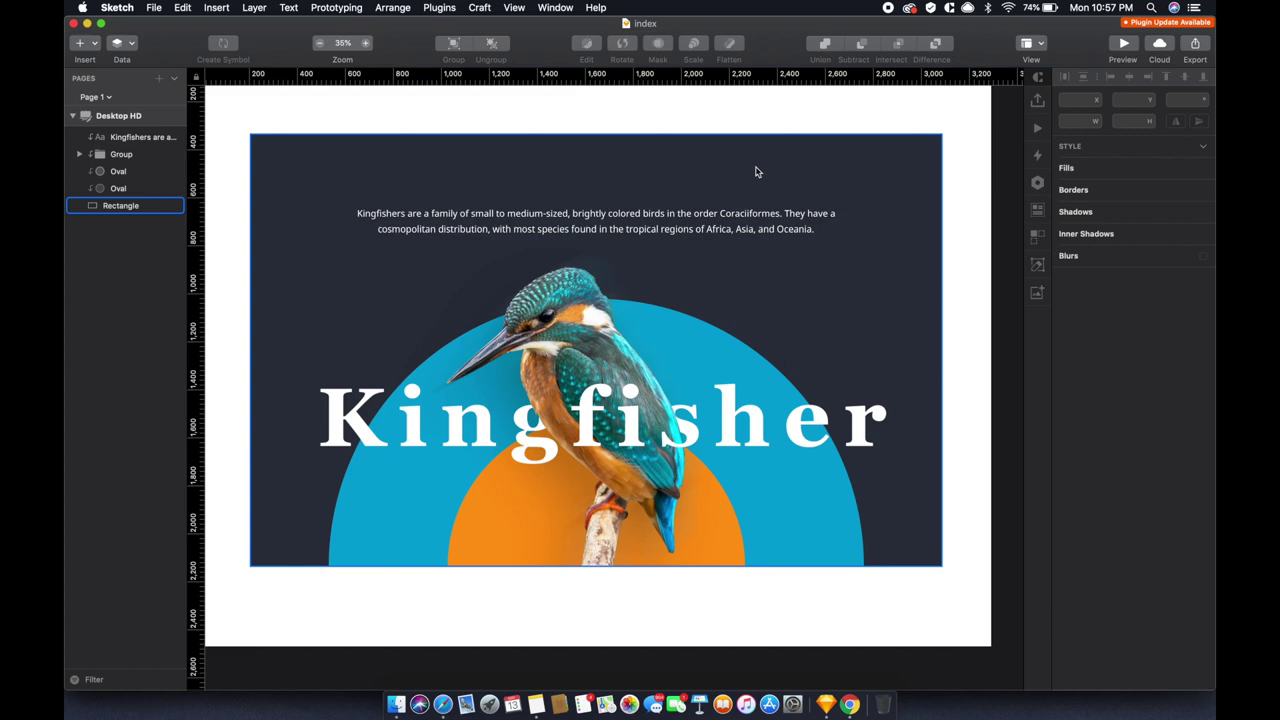
pyautogui.click(605, 214)
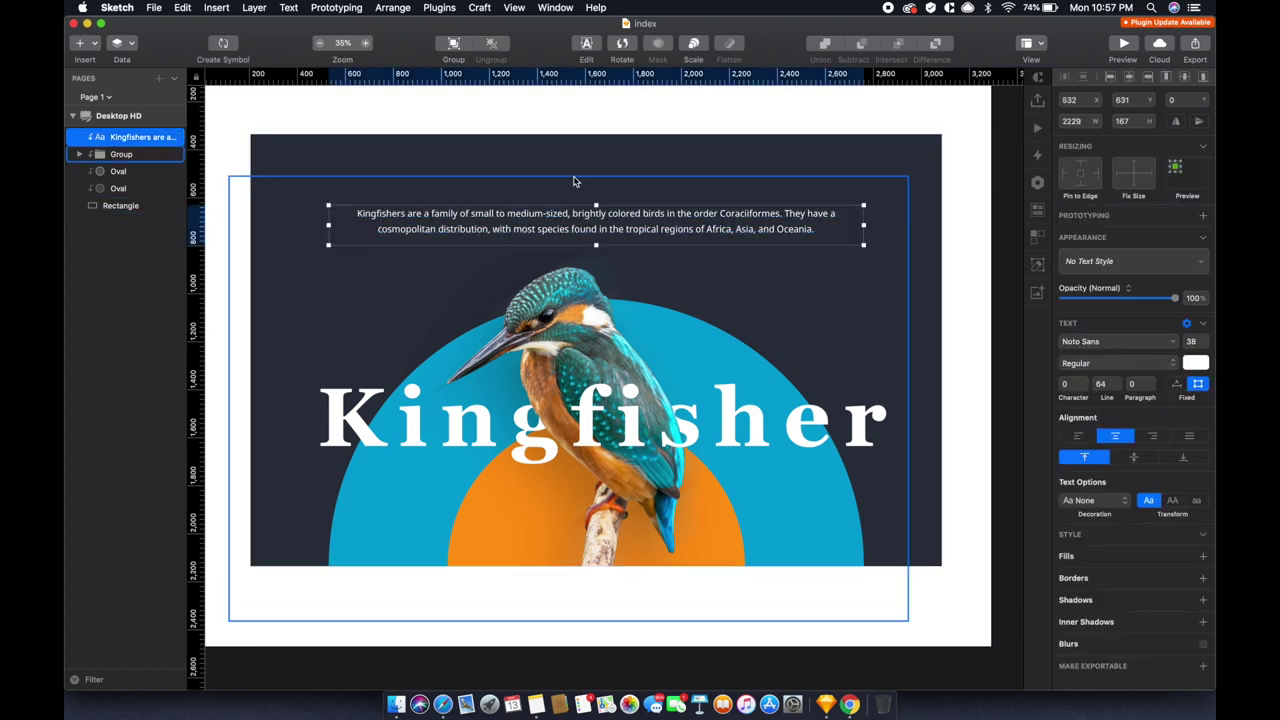
pyautogui.scroll(5, 574, 181)
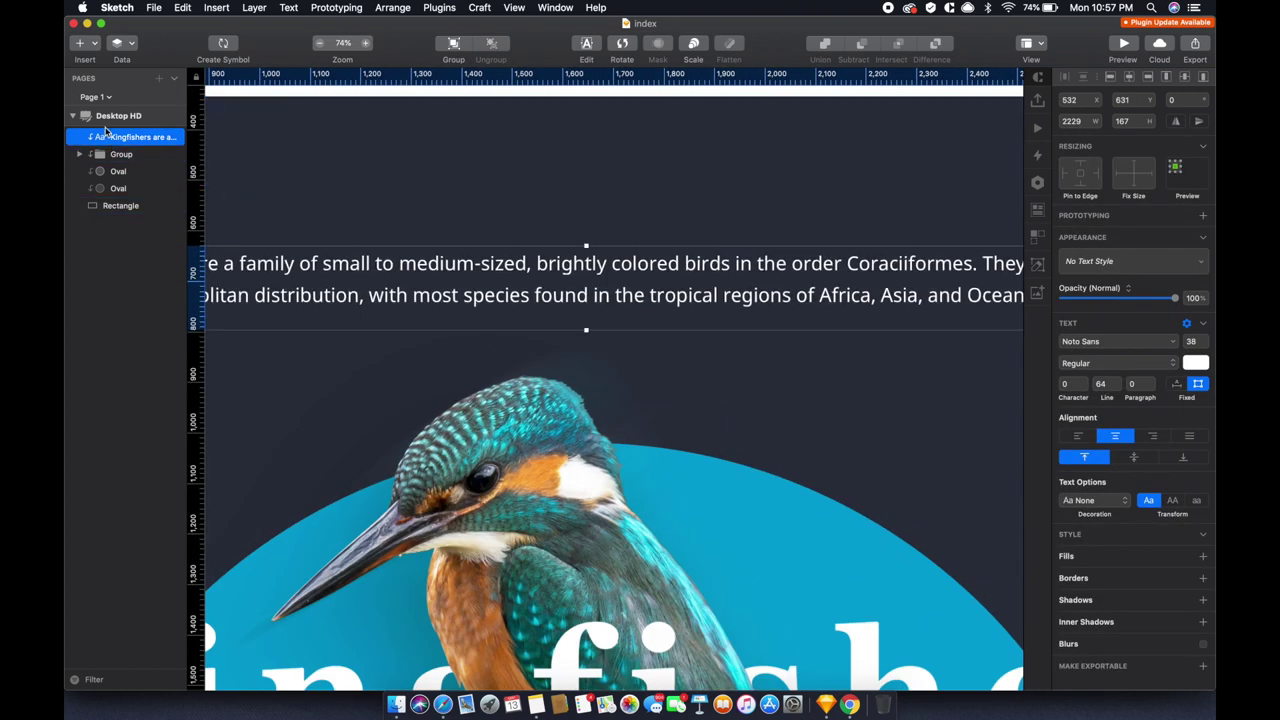
# Draw a 60 × 60 triangle above the description paragraph
pyautogui.click(93, 47)
pyautogui.moveTo(112, 62)
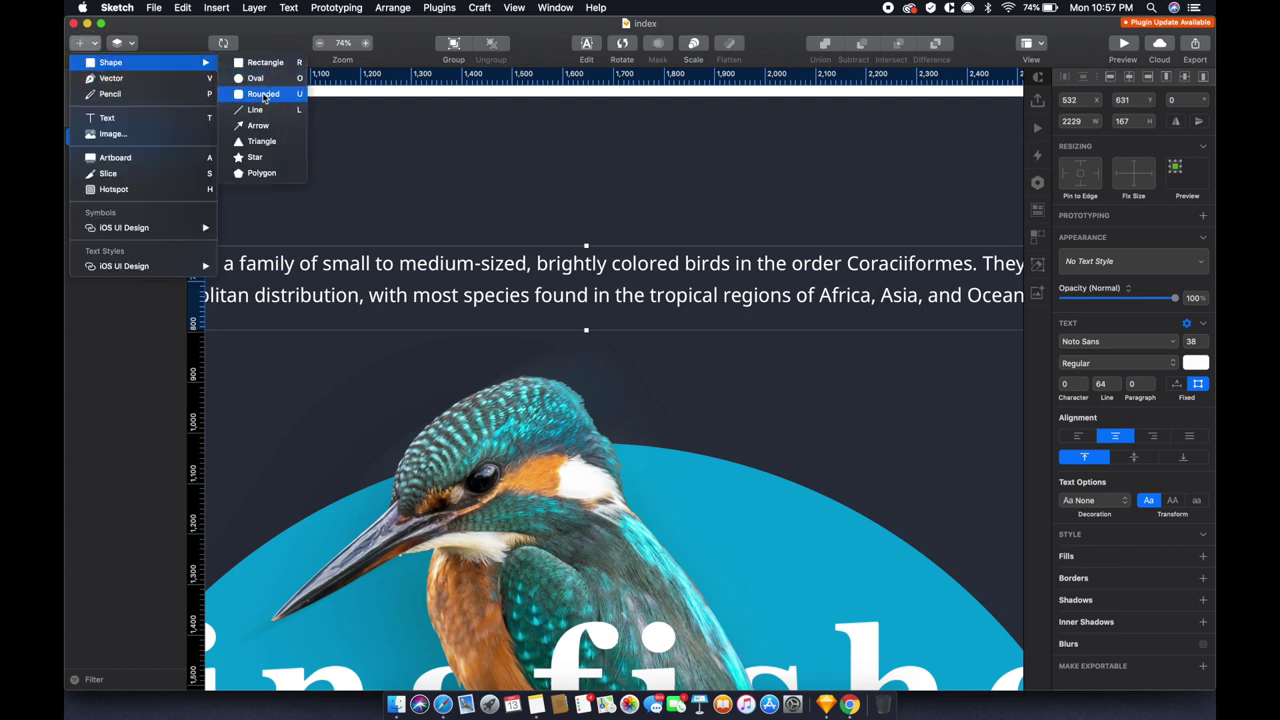
pyautogui.click(262, 141)
pyautogui.moveTo(570, 121); pyautogui.dragTo(605, 155)
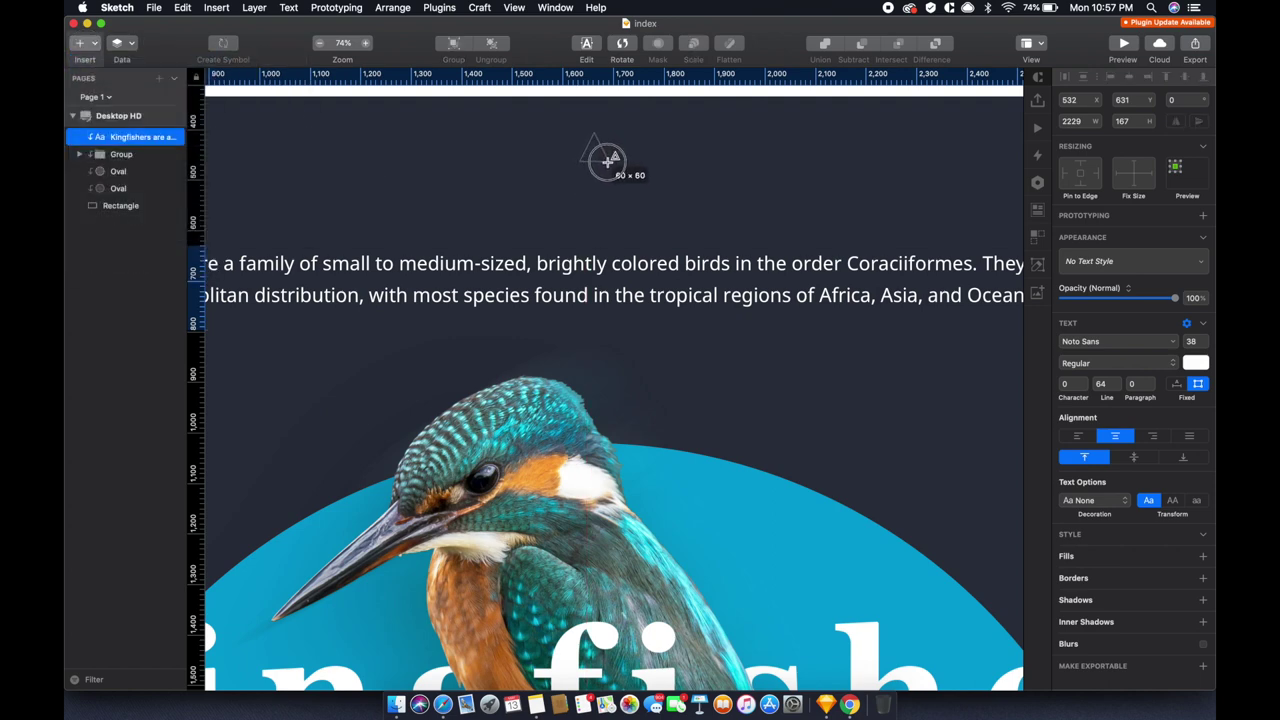
pyautogui.moveTo(605, 155); pyautogui.dragTo(611, 162)
pyautogui.doubleClick(594, 142)
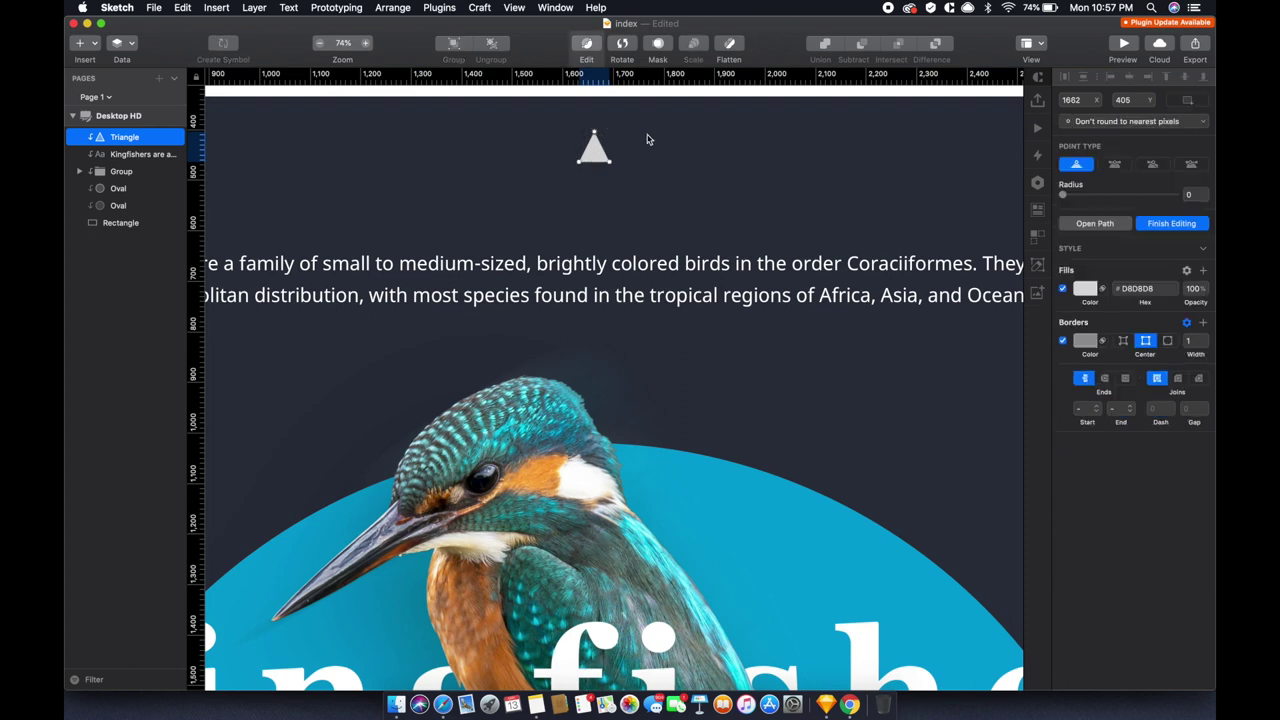
pyautogui.click(1188, 226)
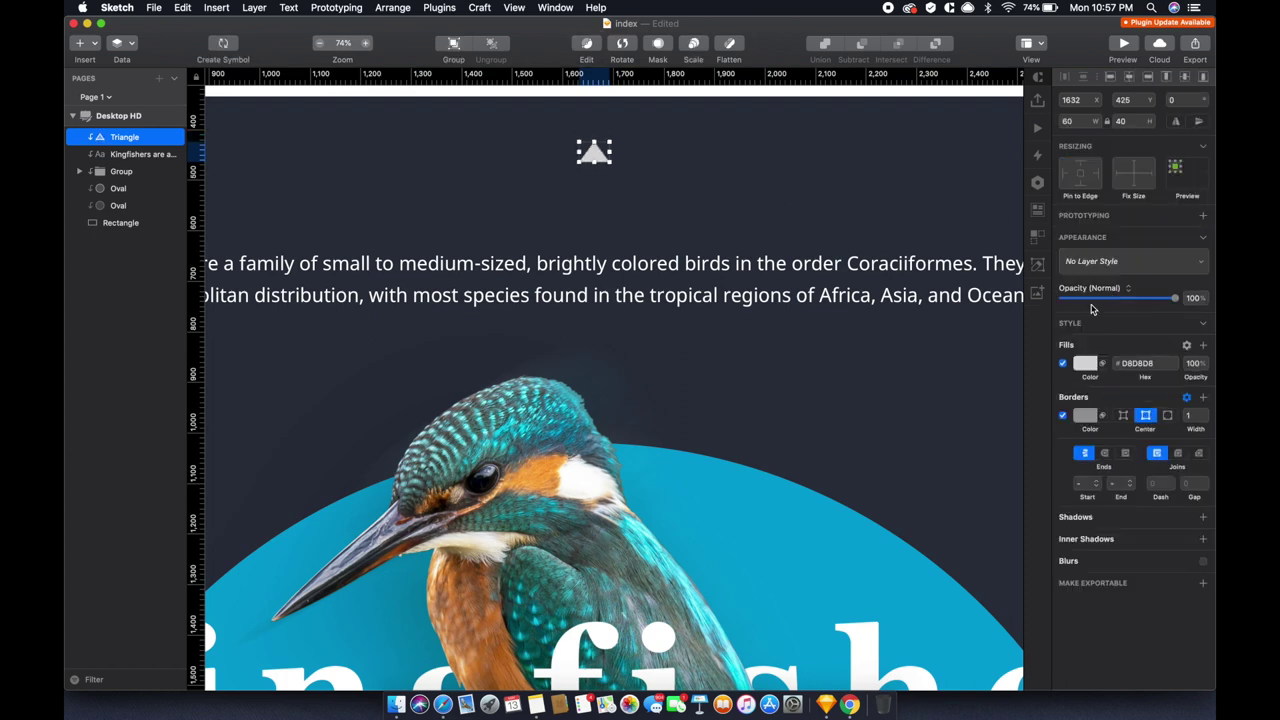
# Fill the triangle white #FFFFFF, nudge it up, and place a duplicate directly below
pyautogui.click(1085, 363)
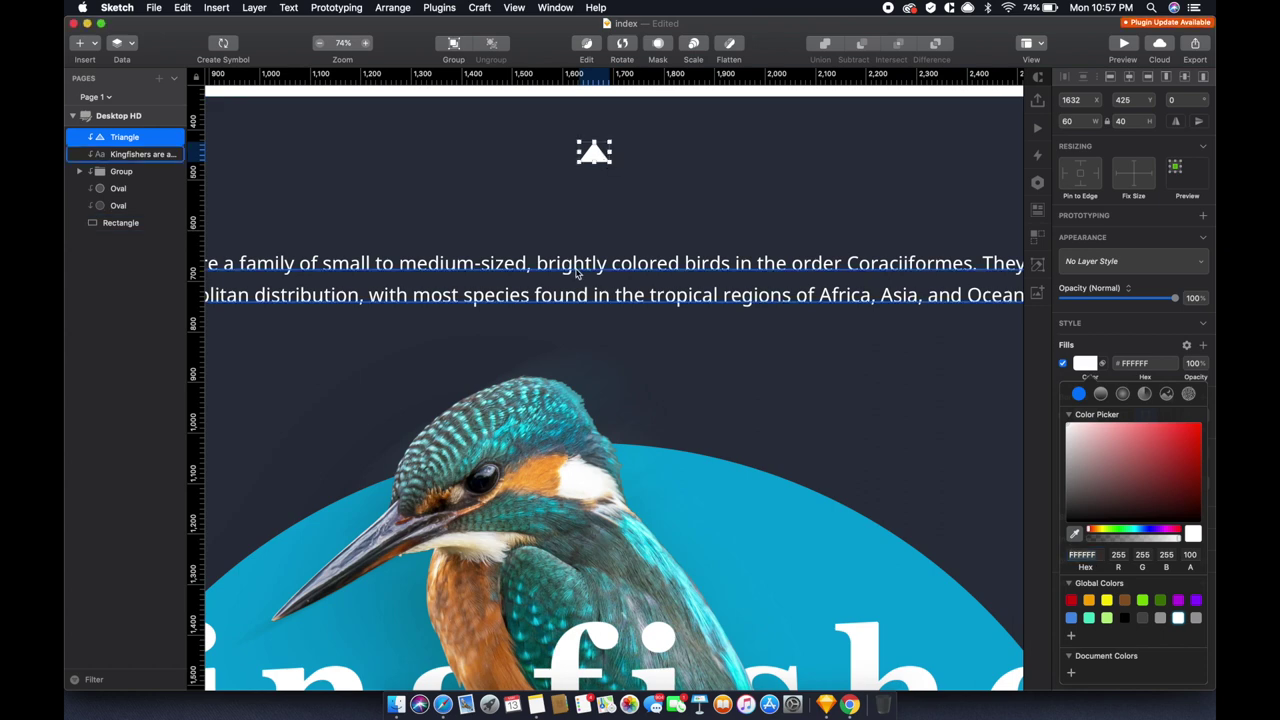
pyautogui.moveTo(571, 270); pyautogui.dragTo(586, 300)
pyautogui.click(594, 151)
pyautogui.scroll(5, 597, 150)
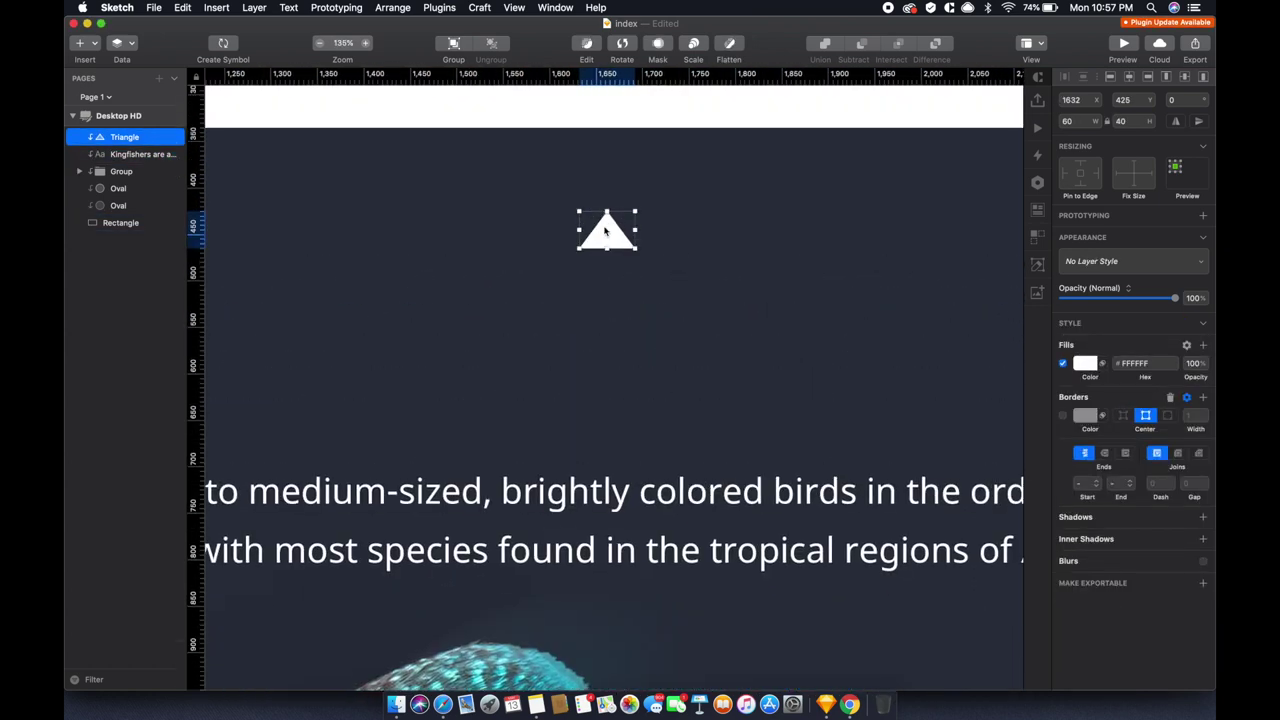
pyautogui.moveTo(606, 222); pyautogui.dragTo(609, 215)
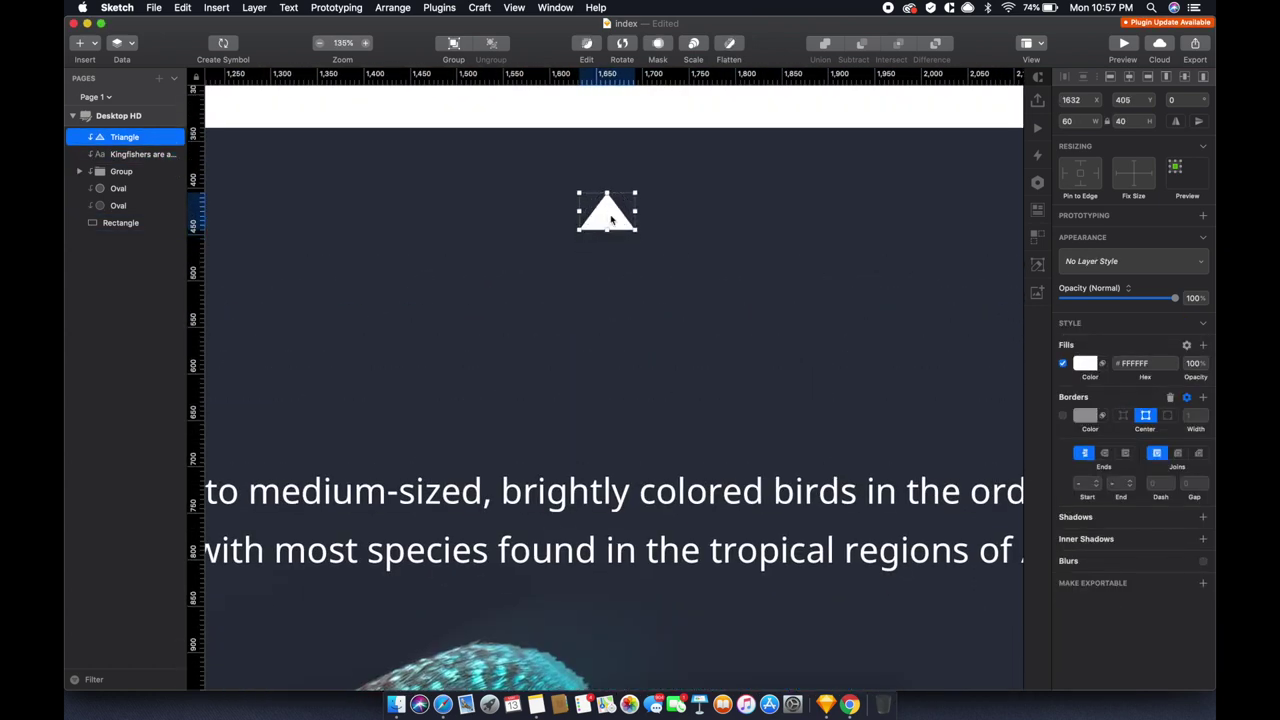
pyautogui.keyDown('alt'); pyautogui.moveTo(606, 222); pyautogui.dragTo(601, 263); pyautogui.keyUp('alt')
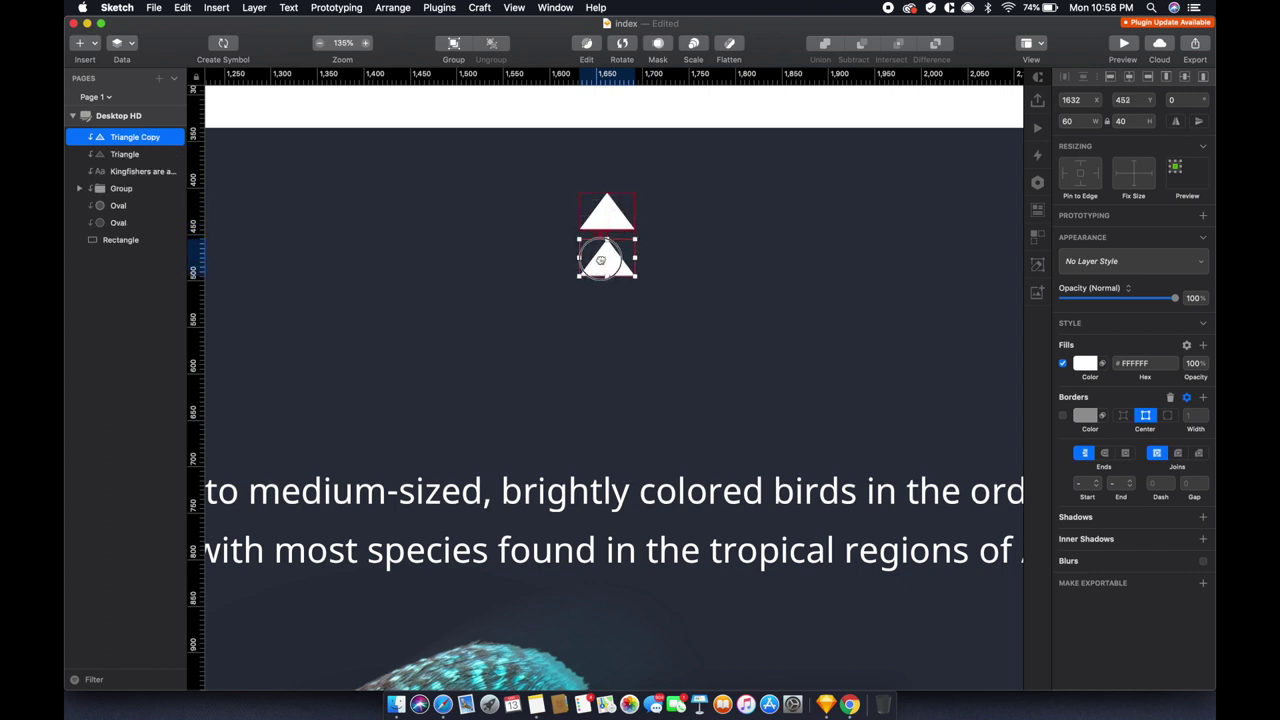
pyautogui.doubleClick(601, 263)
# Reshape the lower triangle copy's vertices into a narrow vertical stem
pyautogui.moveTo(606, 240)
pyautogui.mouseDown()
pyautogui.moveTo(580, 240)
pyautogui.moveTo(596, 241)
pyautogui.mouseUp()
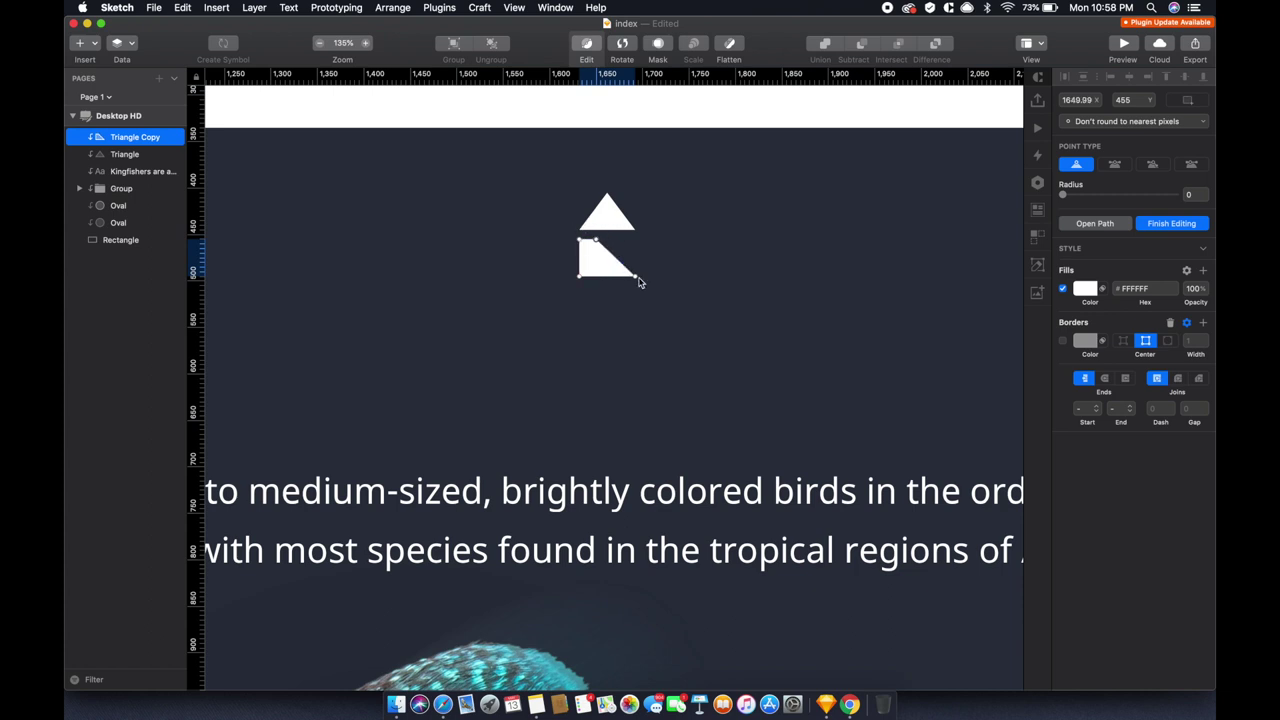
pyautogui.click(1171, 223)
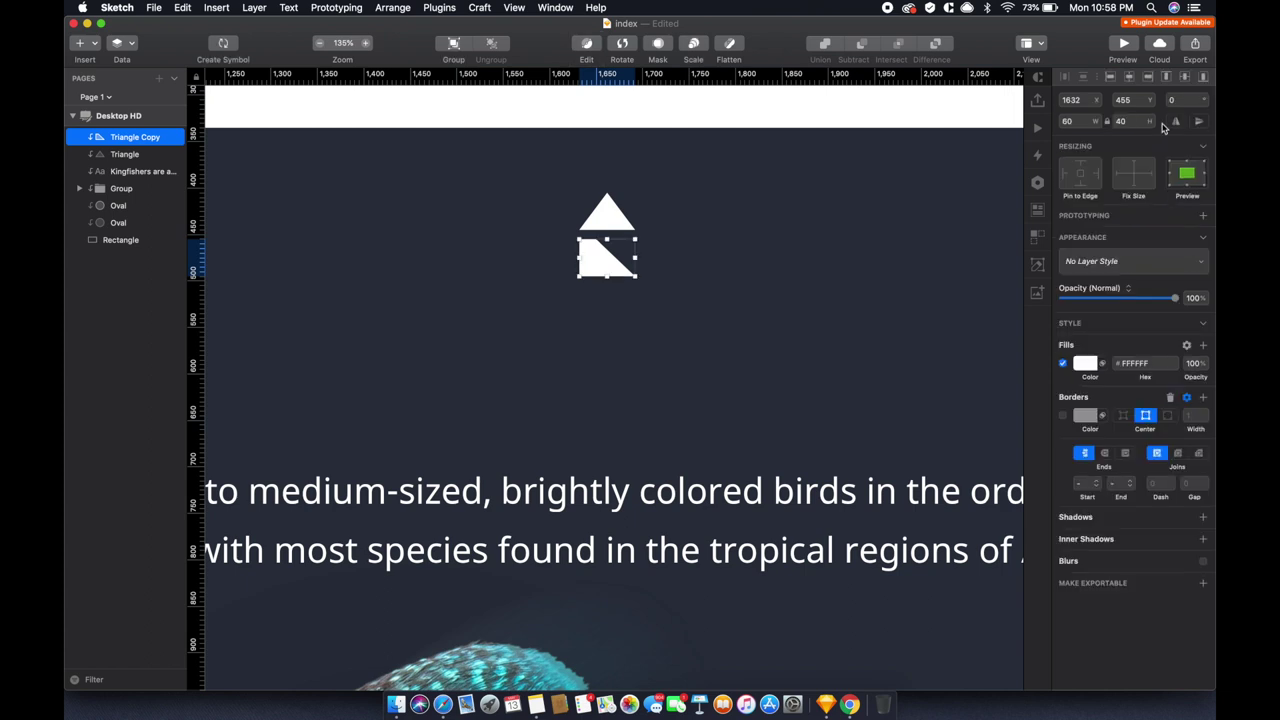
pyautogui.moveTo(632, 252); pyautogui.dragTo(588, 250)
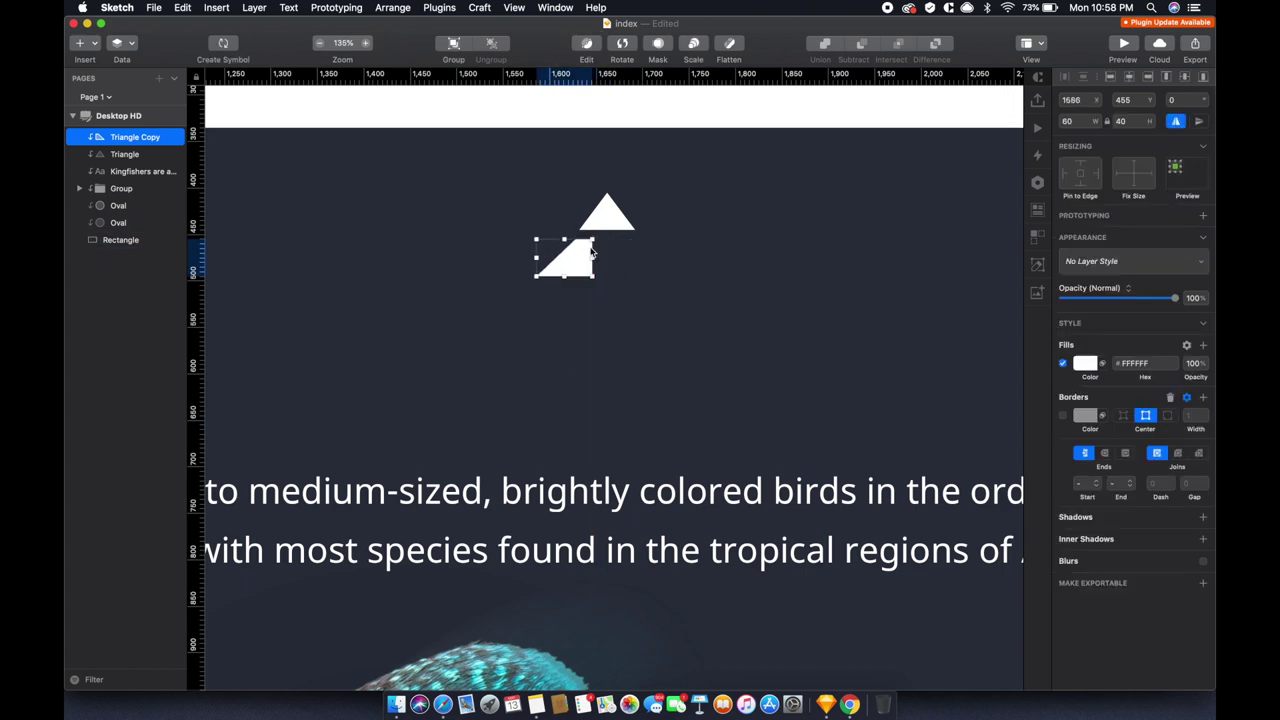
pyautogui.press('super+z')
pyautogui.press('super+z')
pyautogui.press('super+z')
pyautogui.press('super+z')
pyautogui.click(590, 268)
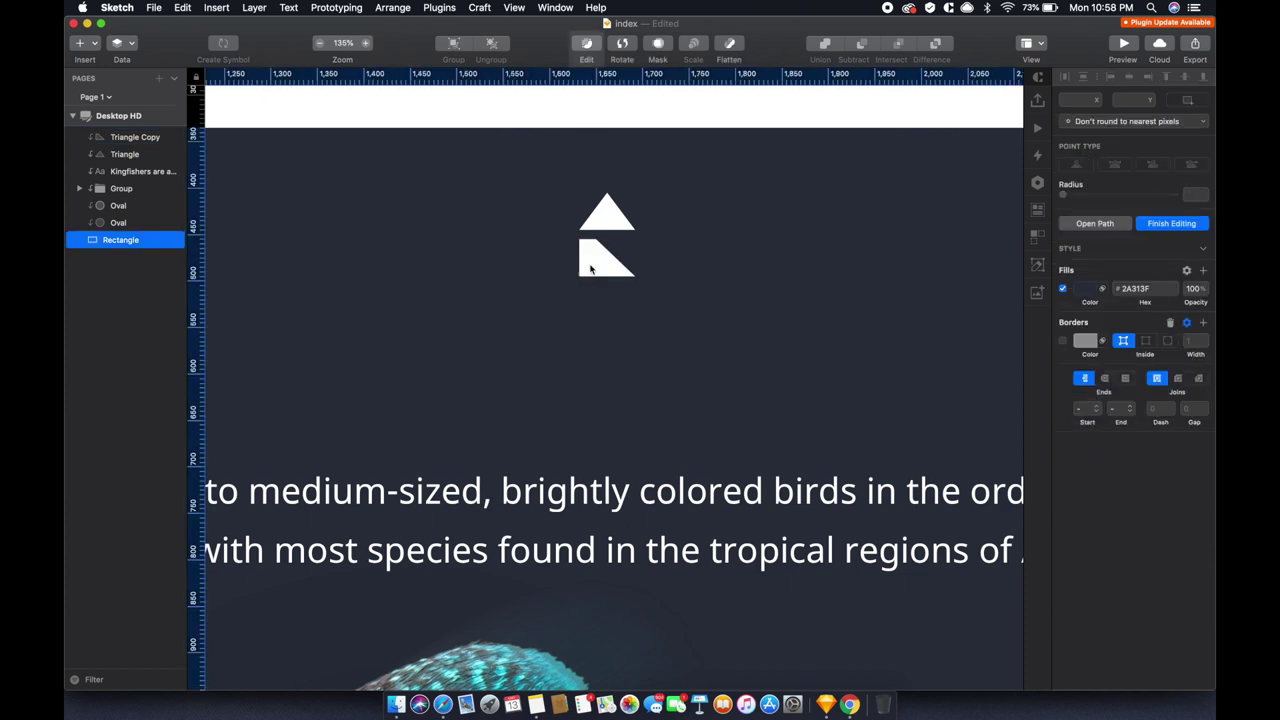
pyautogui.click(1173, 228)
pyautogui.doubleClick(606, 265)
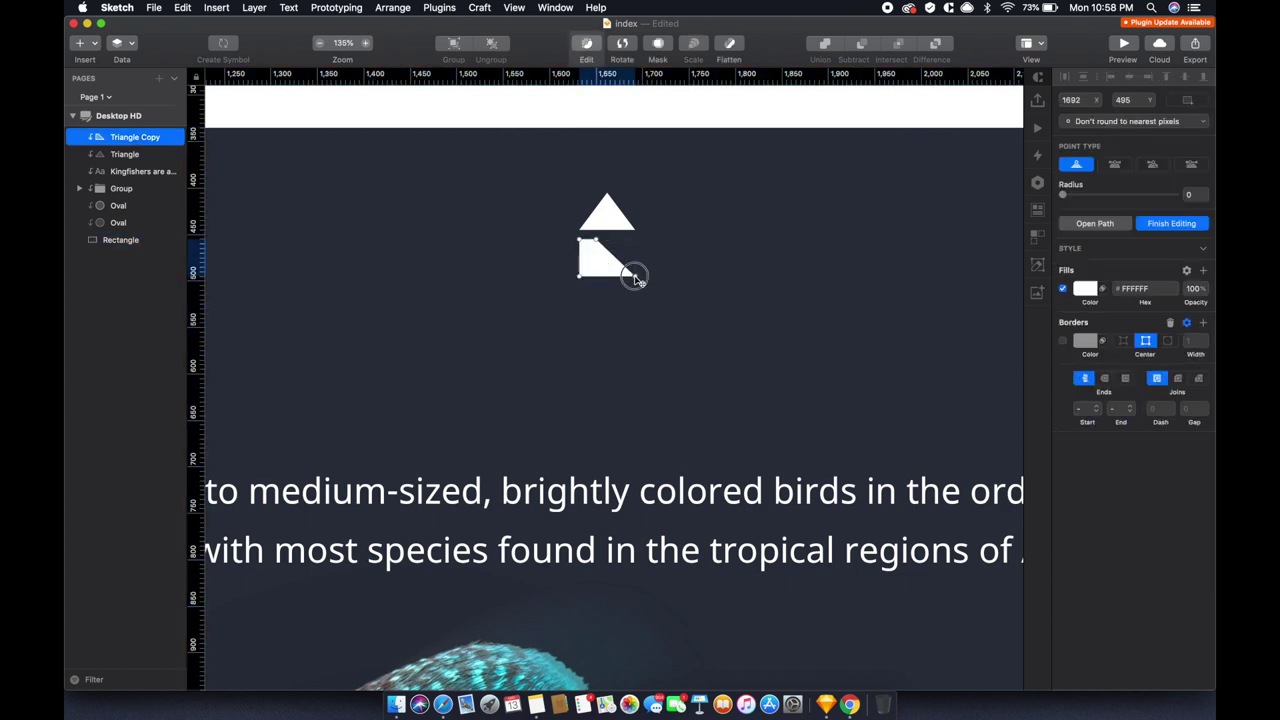
pyautogui.moveTo(637, 279); pyautogui.dragTo(615, 305)
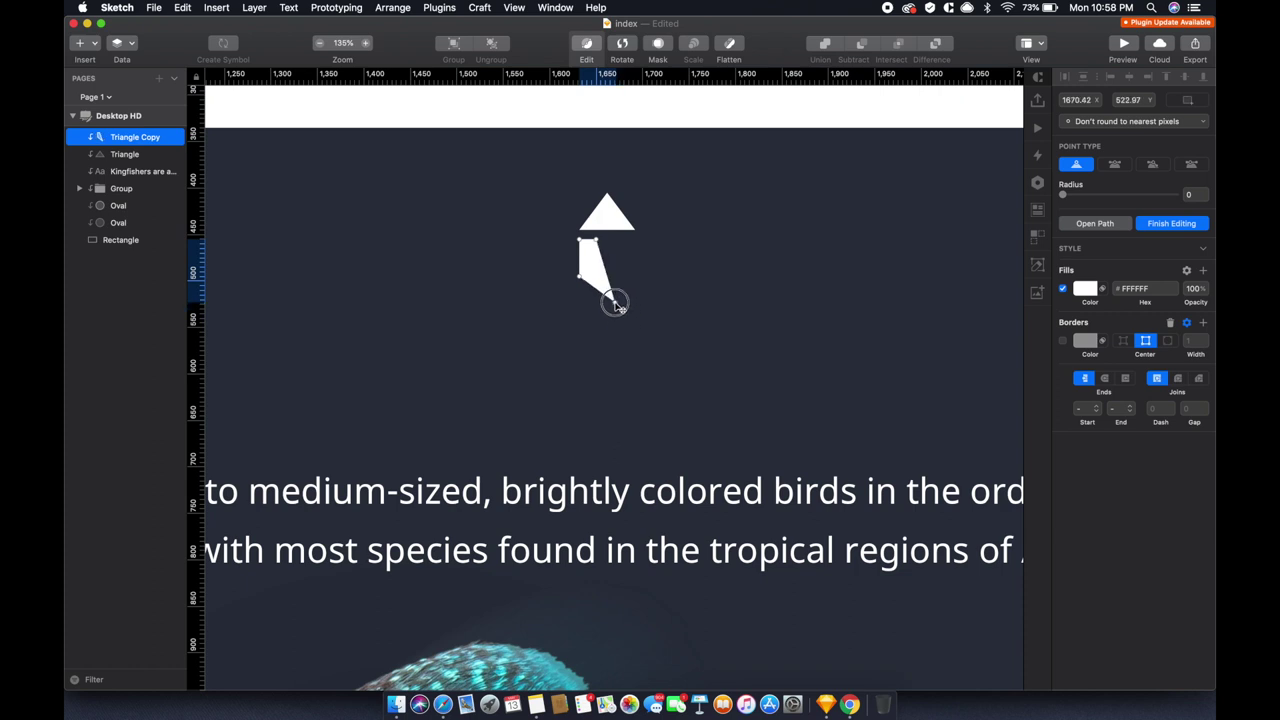
pyautogui.moveTo(616, 305); pyautogui.dragTo(592, 293)
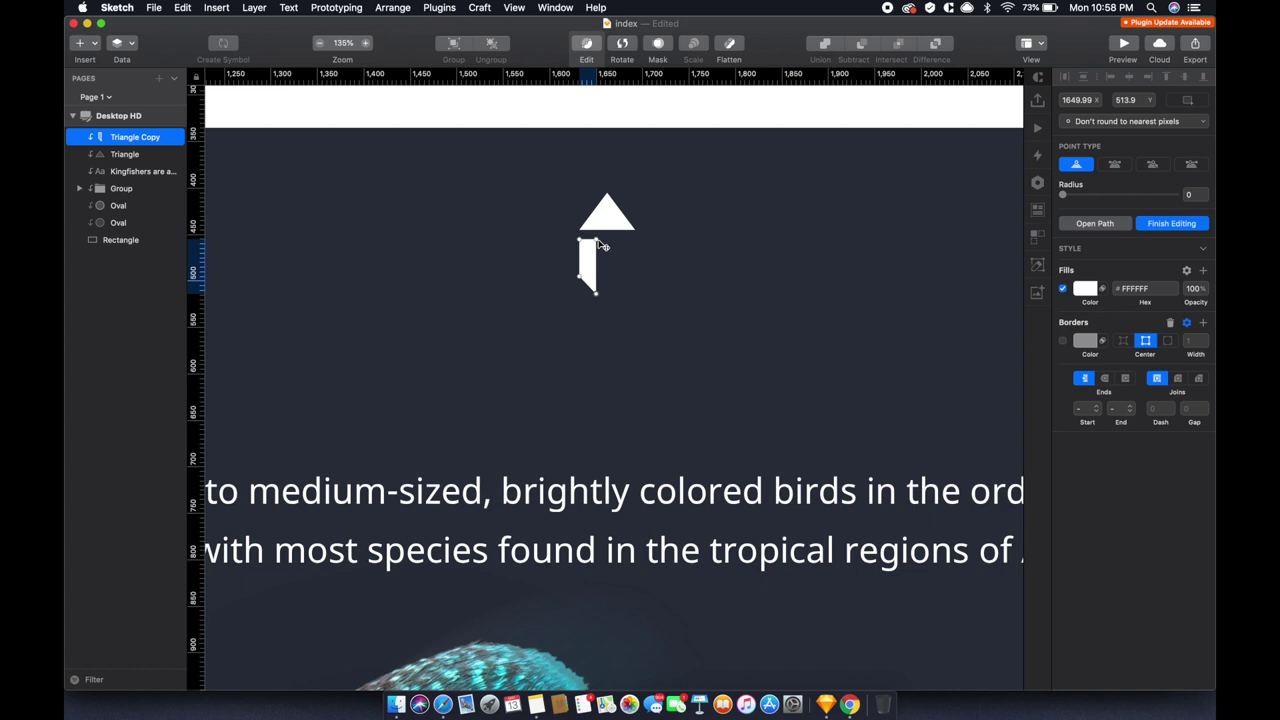
pyautogui.moveTo(599, 244); pyautogui.dragTo(605, 246)
pyautogui.click(898, 275)
pyautogui.click(600, 252)
pyautogui.click(591, 256)
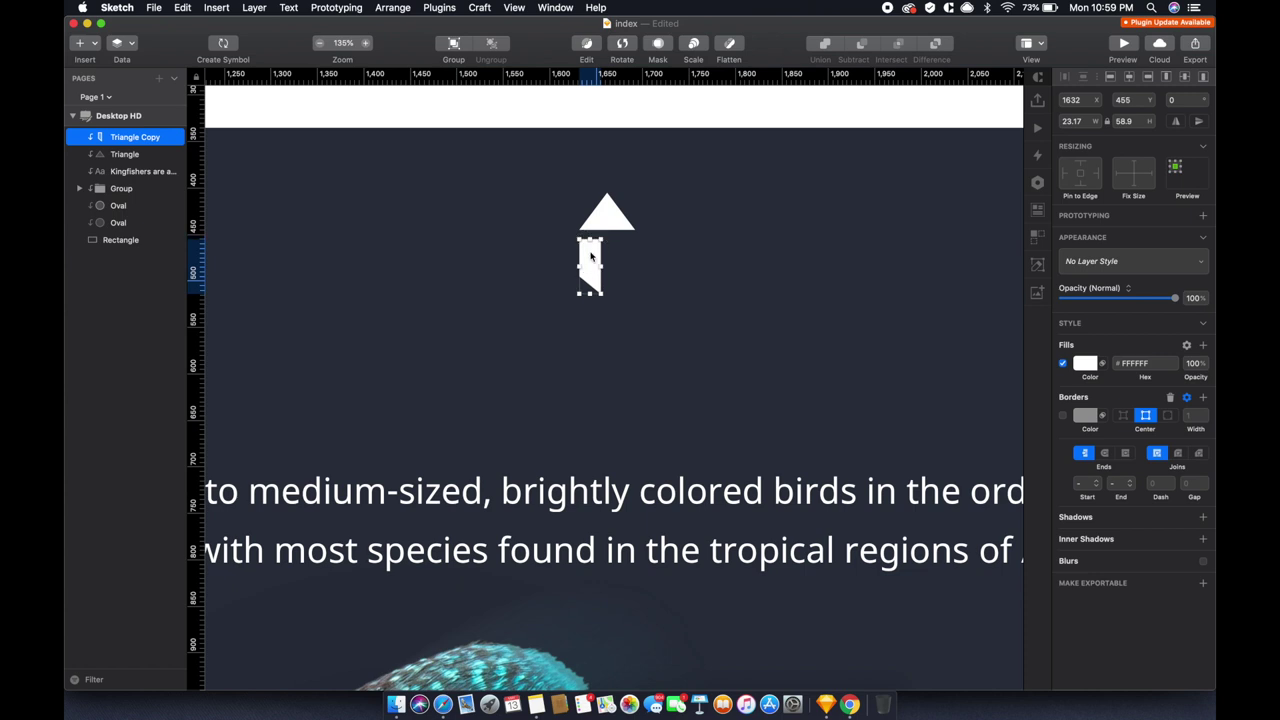
# Duplicate the top triangle down-left and stretch its top vertex left into a slanted wing
pyautogui.click(607, 212)
pyautogui.moveTo(607, 212); pyautogui.dragTo(562, 290)
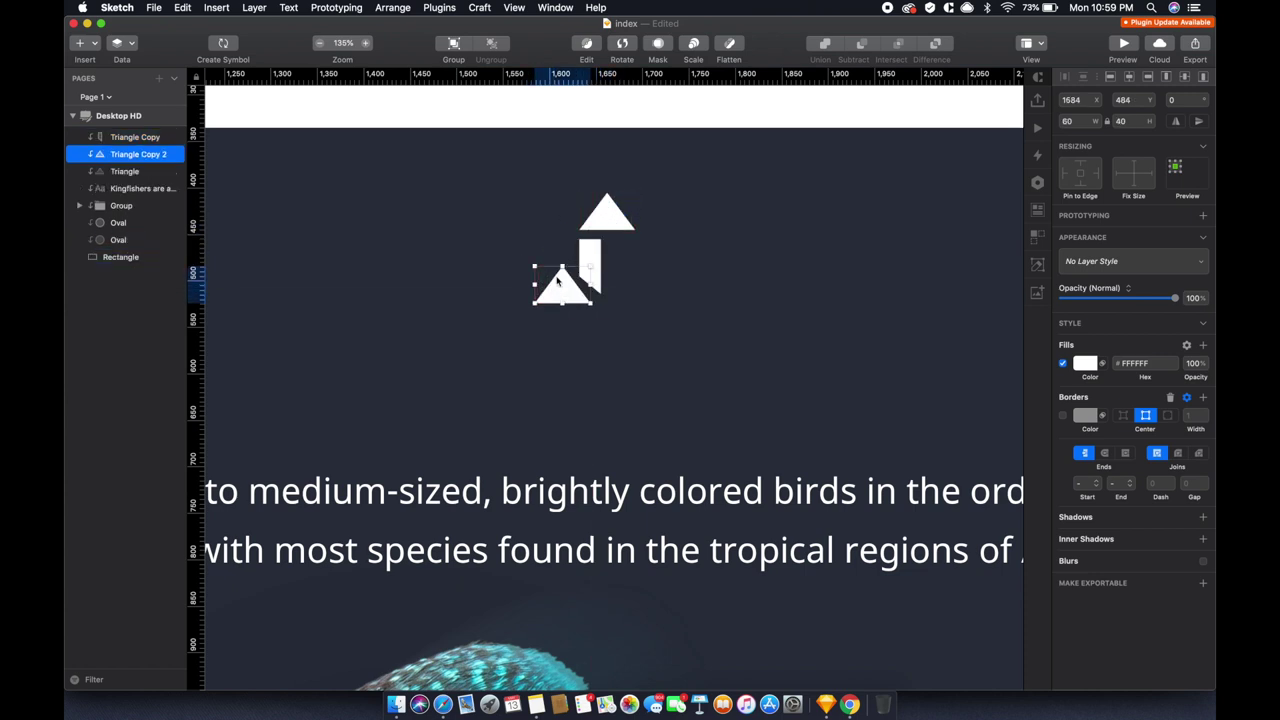
pyautogui.doubleClick(557, 285)
pyautogui.moveTo(563, 268); pyautogui.dragTo(512, 238)
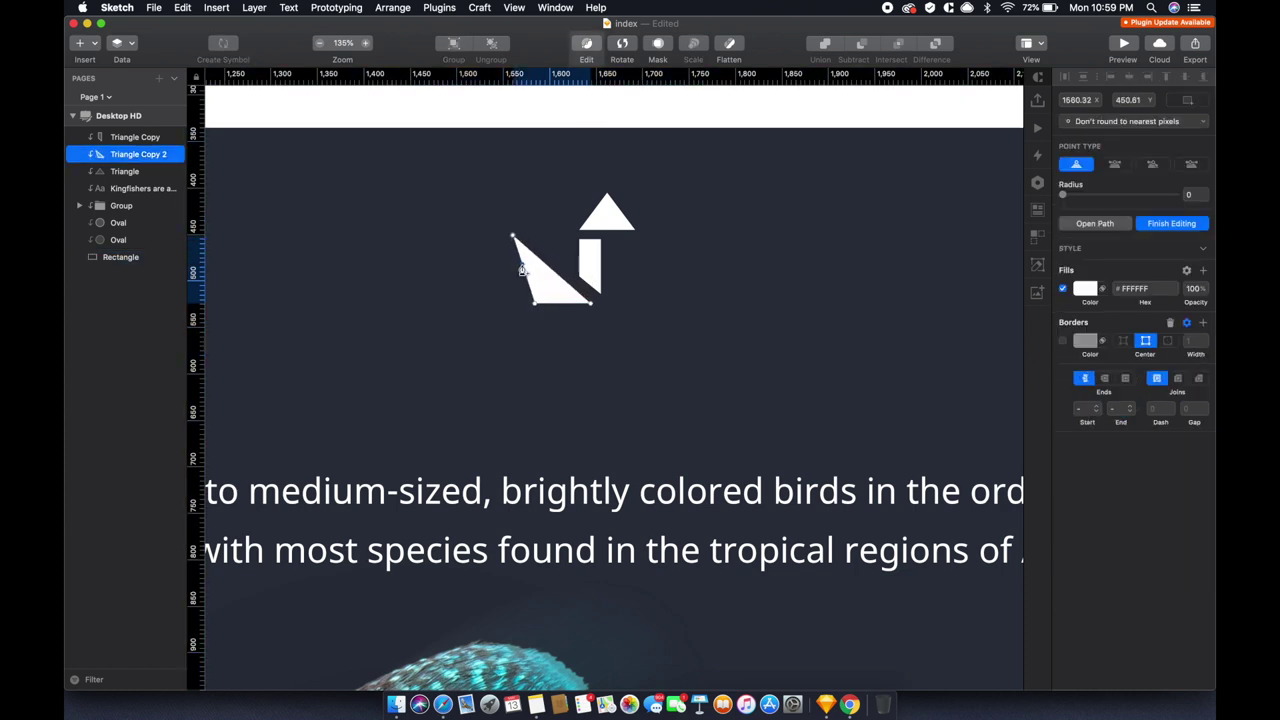
pyautogui.moveTo(512, 237); pyautogui.dragTo(480, 236)
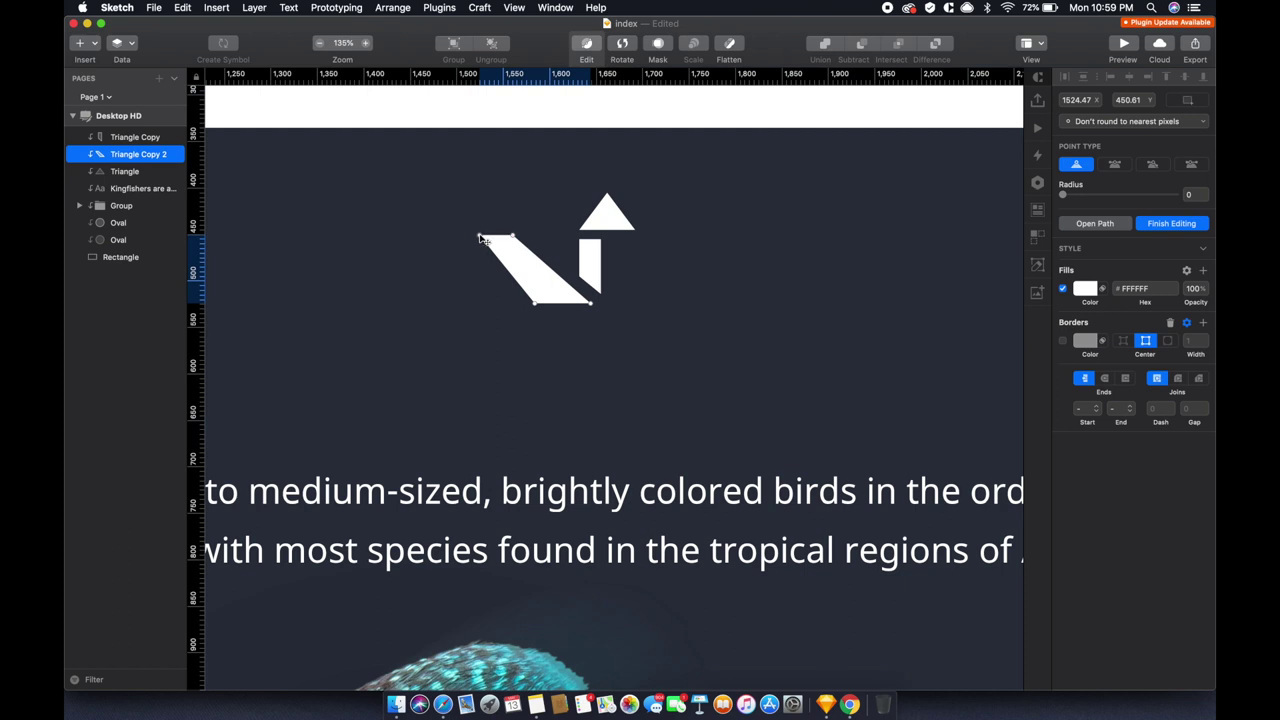
# Widen the big diagonal logo shape by moving its top-left corner left and bottom corner down
pyautogui.moveTo(480, 236); pyautogui.dragTo(463, 235)
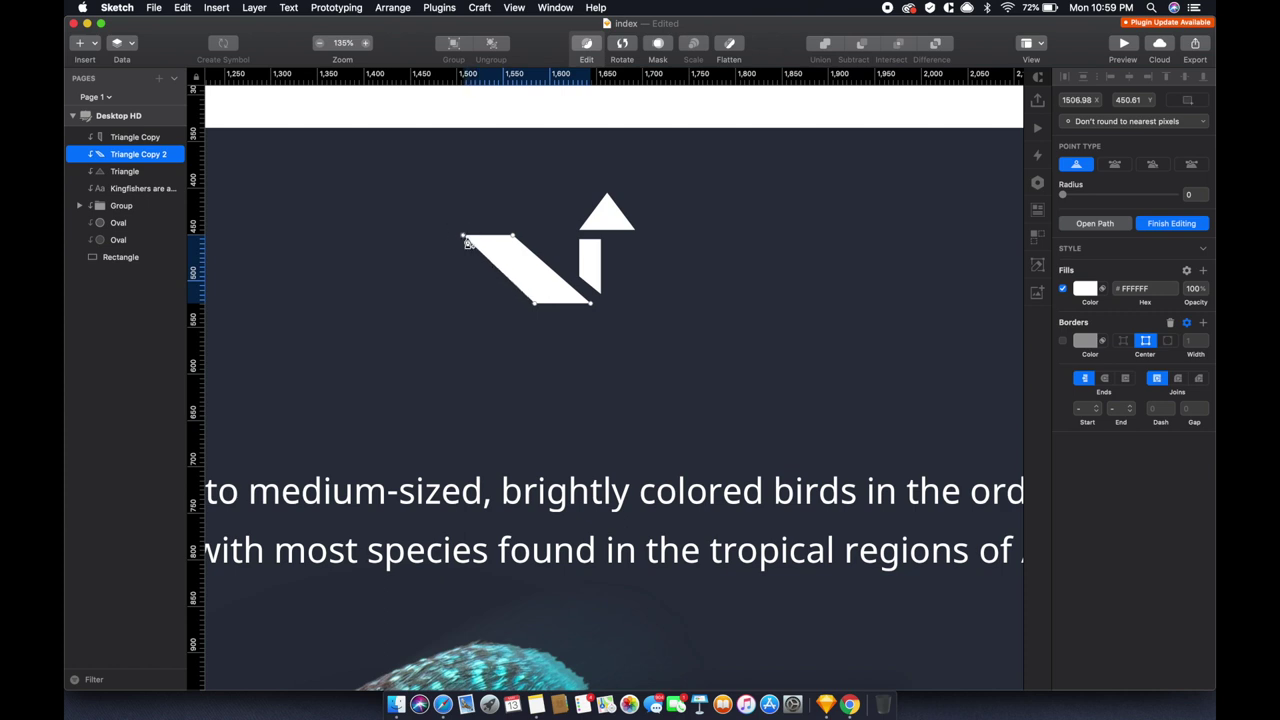
pyautogui.moveTo(527, 305); pyautogui.dragTo(556, 361)
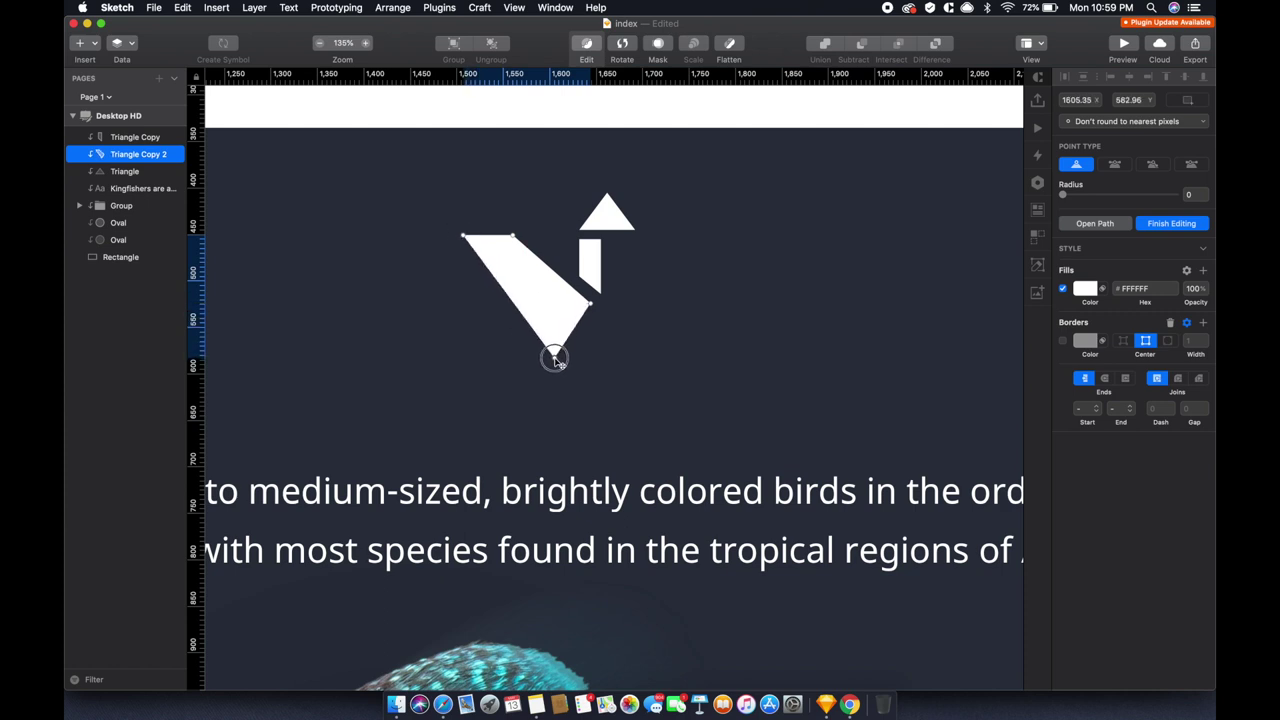
pyautogui.moveTo(557, 362); pyautogui.dragTo(559, 344)
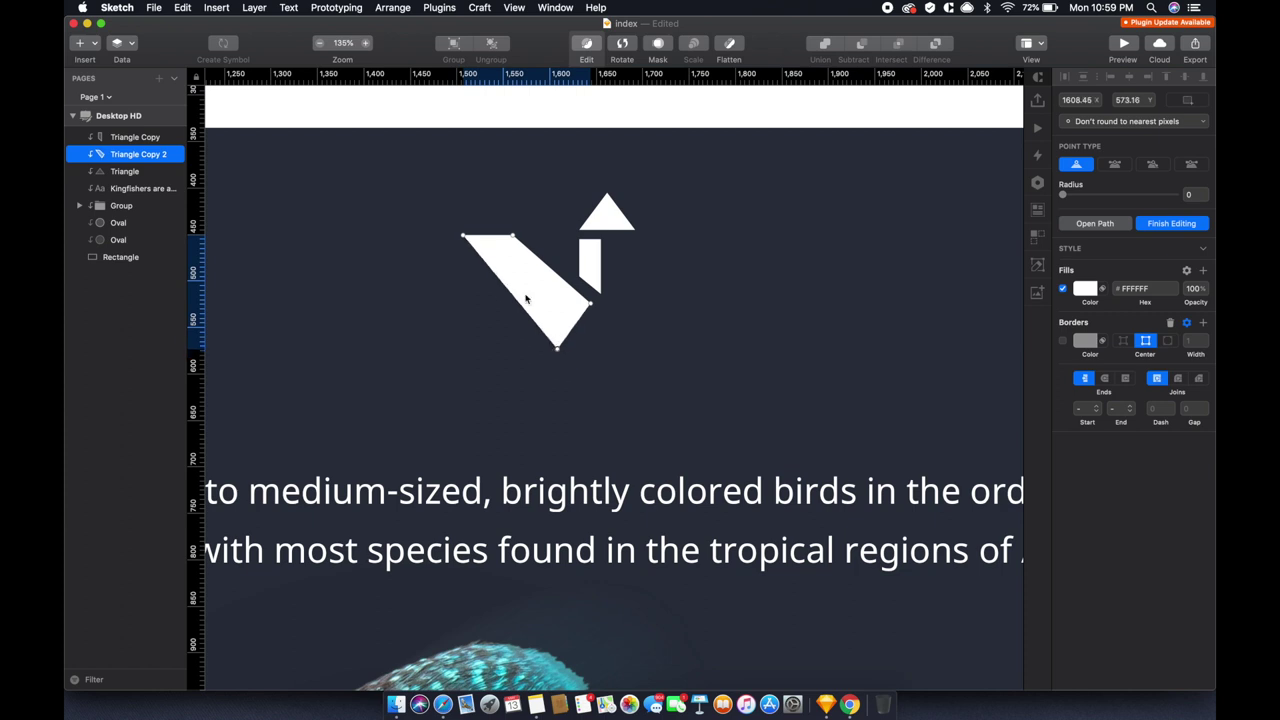
pyautogui.moveTo(464, 237); pyautogui.dragTo(437, 236)
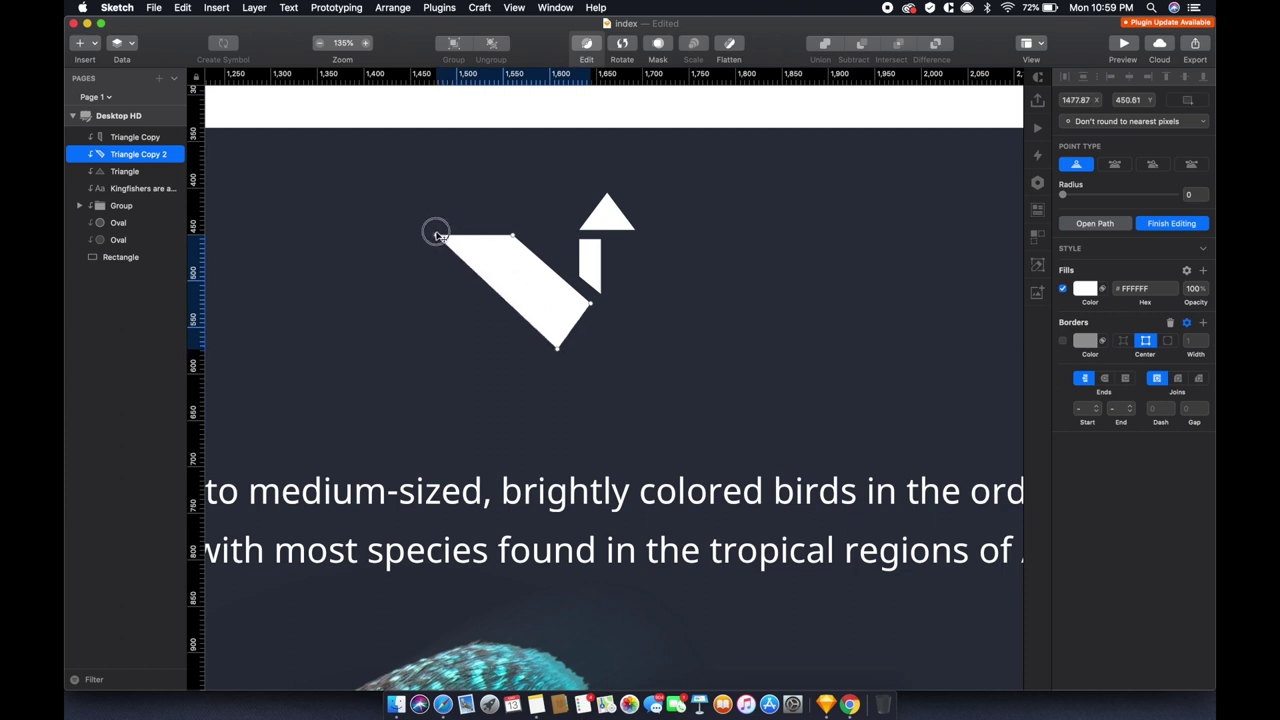
pyautogui.click(512, 236)
pyautogui.click(1176, 226)
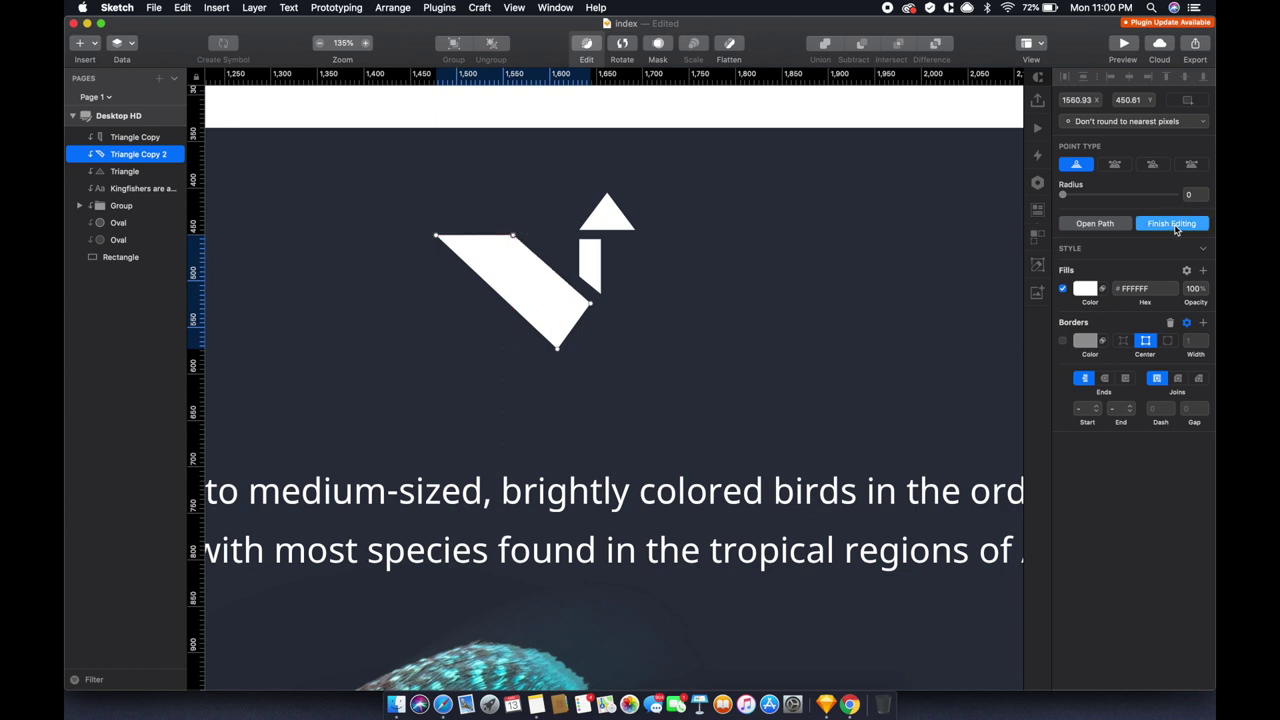
# Nudge the big shape to about X 1483 and duplicate the small triangle below it as a 60×40 copy
pyautogui.moveTo(571, 314); pyautogui.dragTo(575, 322)
pyautogui.click(486, 286)
pyautogui.click(560, 296)
pyautogui.moveTo(560, 296); pyautogui.dragTo(563, 298)
pyautogui.press('Left')
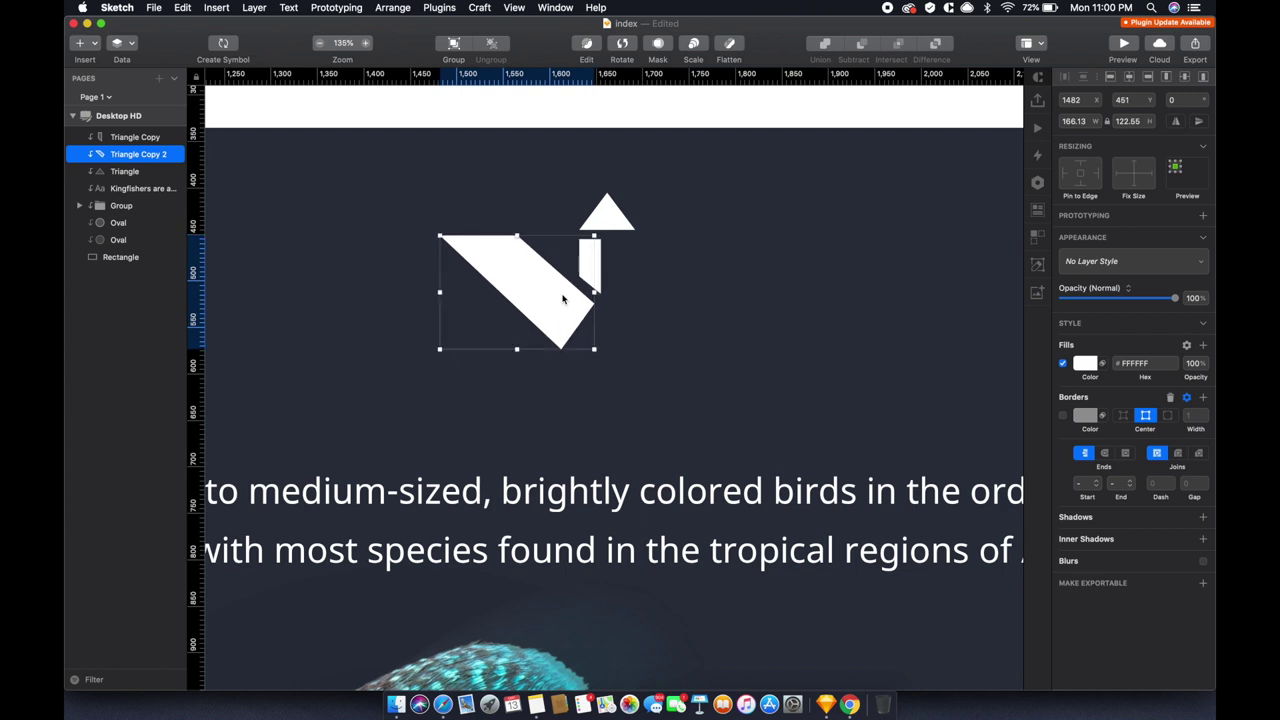
pyautogui.moveTo(606, 212); pyautogui.dragTo(513, 341)
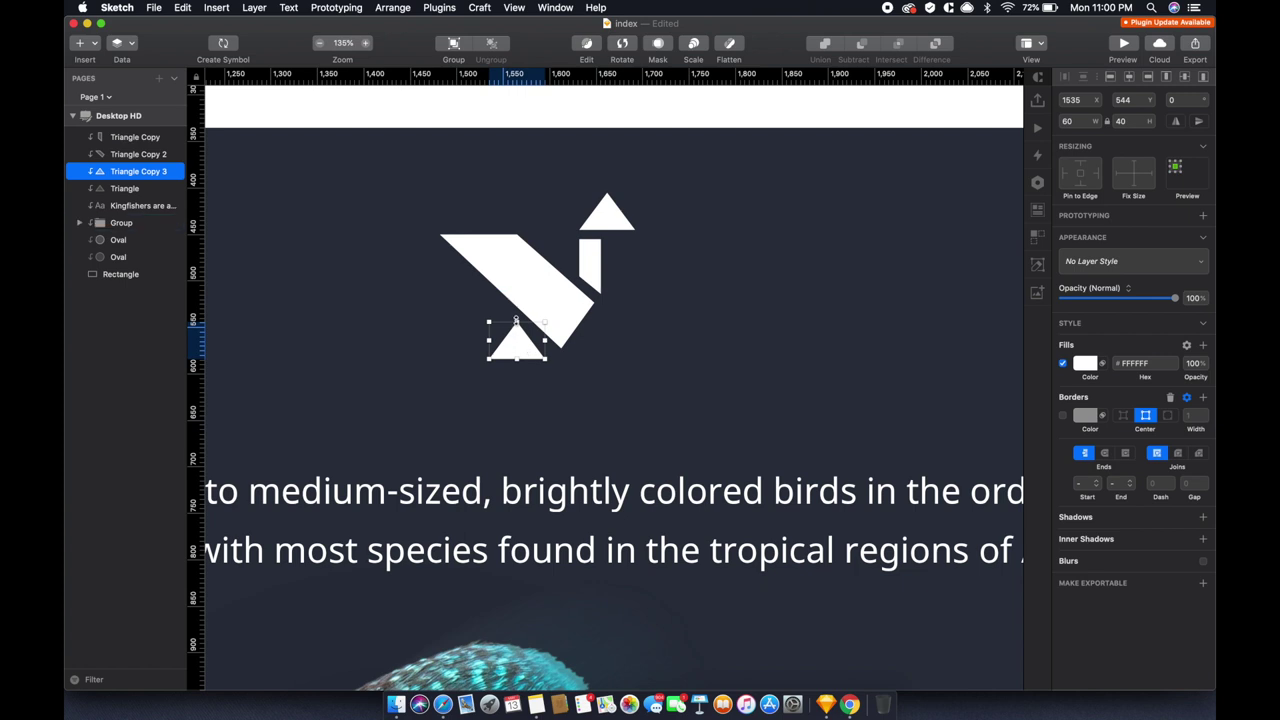
# Narrow the big diagonal shape by moving its top-left vertex to the right
pyautogui.doubleClick(481, 244)
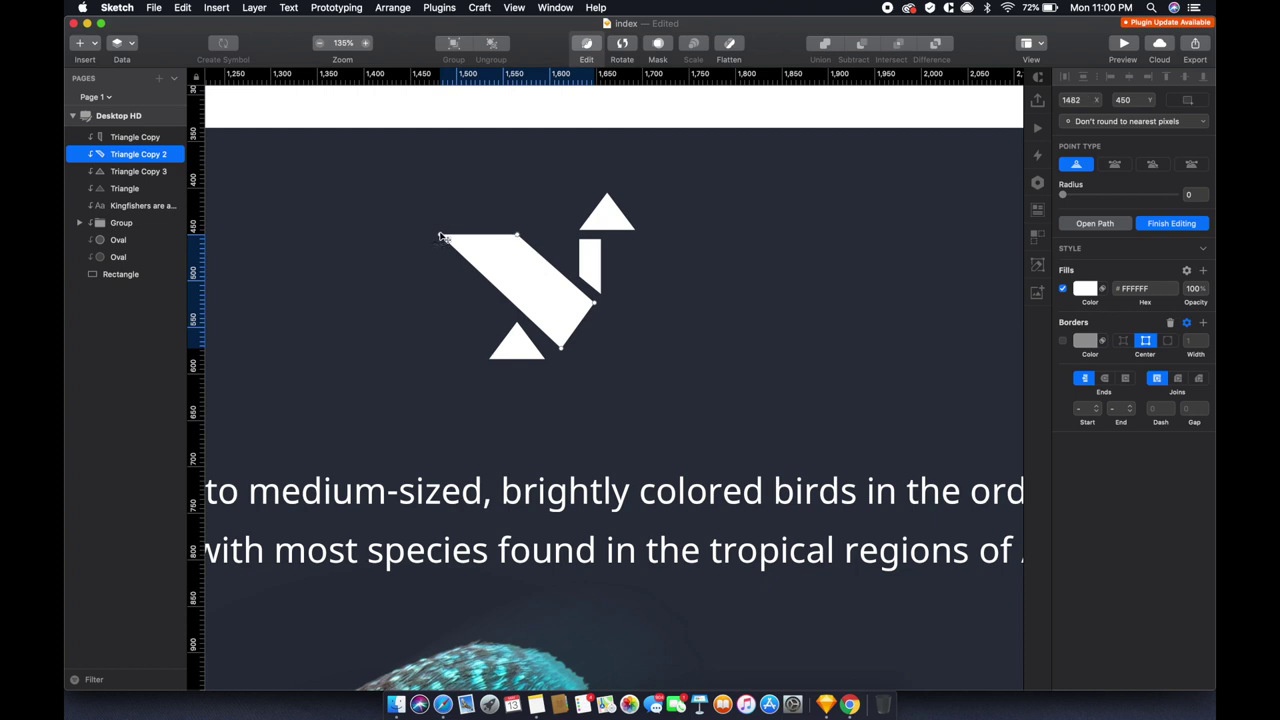
pyautogui.moveTo(440, 235); pyautogui.dragTo(532, 236)
pyautogui.moveTo(453, 236); pyautogui.dragTo(540, 236)
pyautogui.click(593, 298)
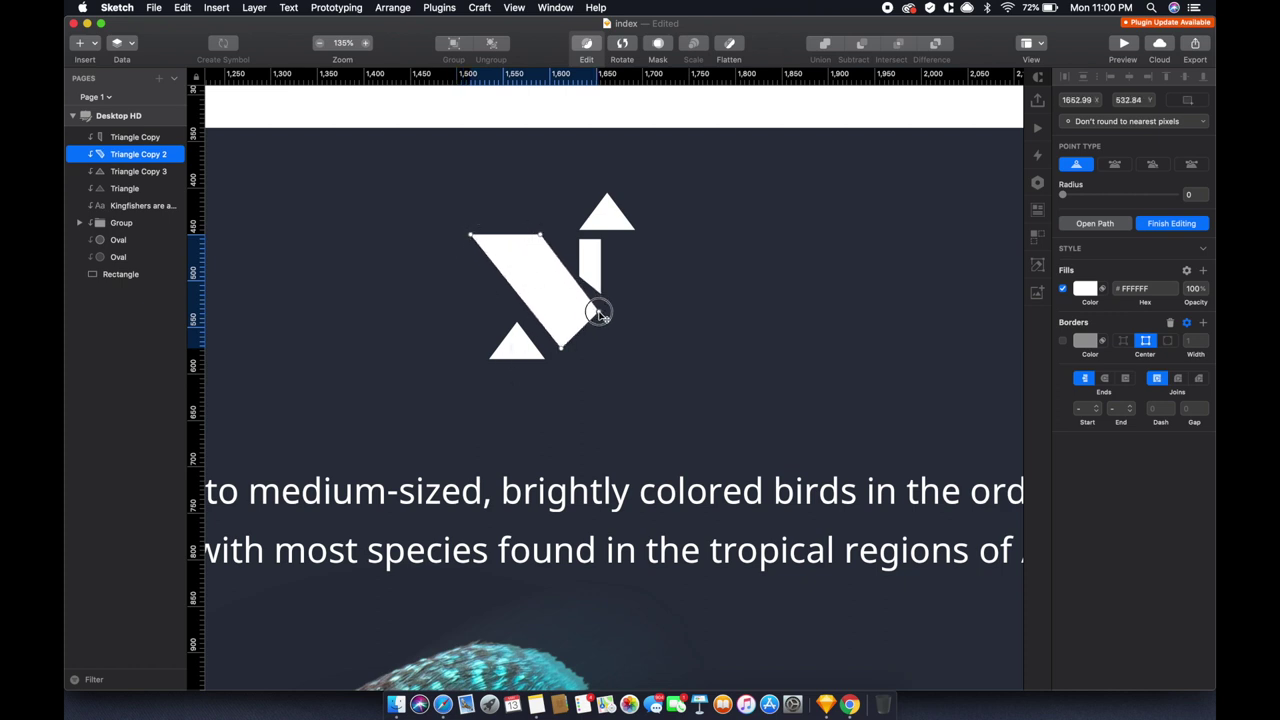
pyautogui.click(596, 292)
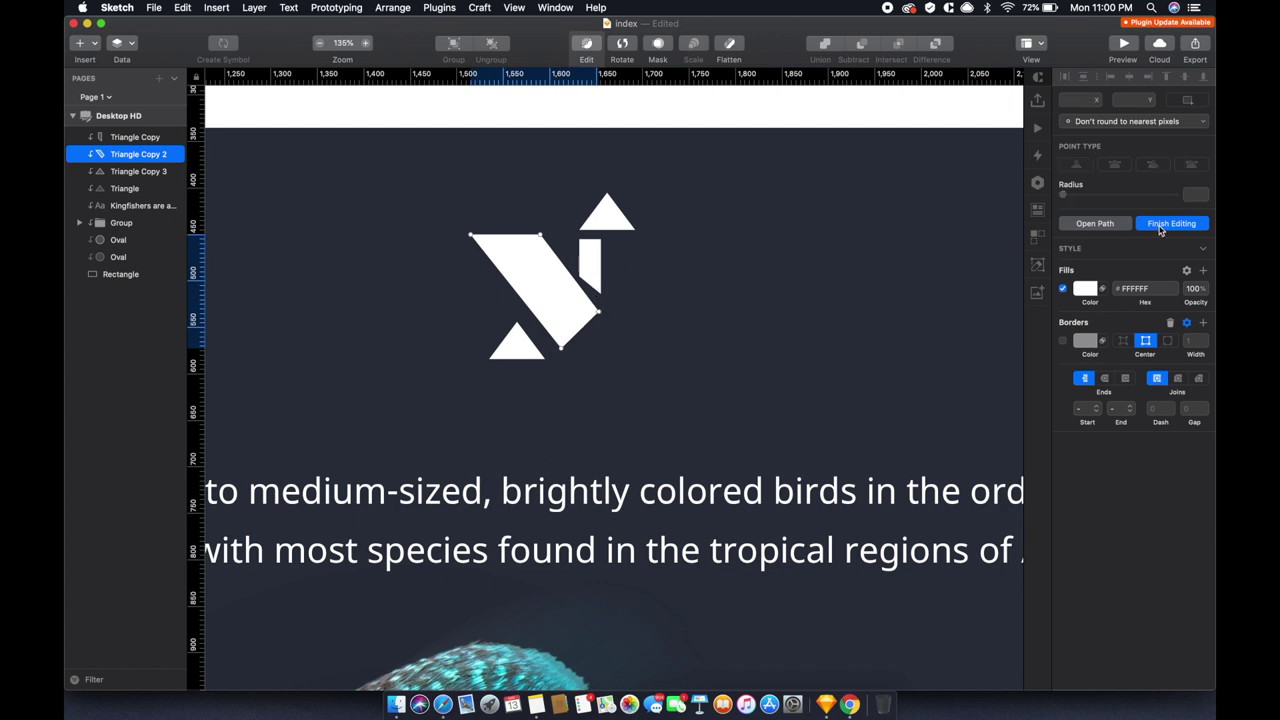
pyautogui.click(599, 315)
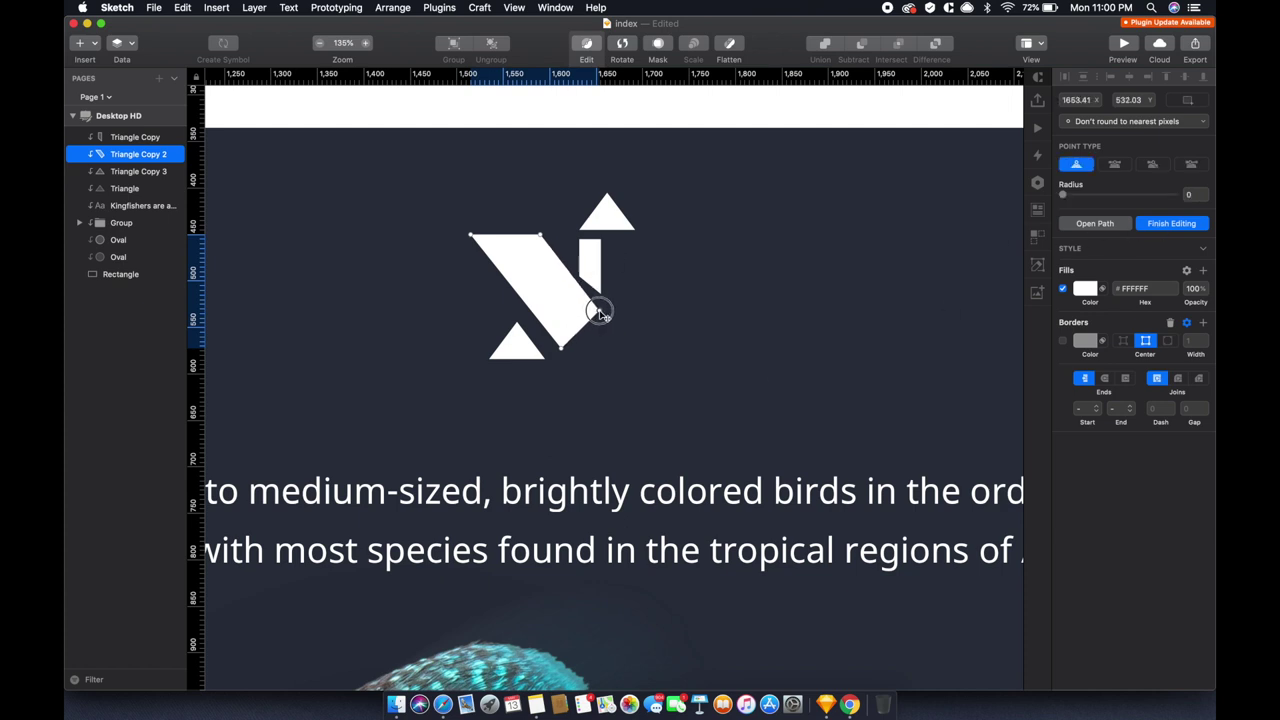
pyautogui.press('Escape')
# Nudge the big diagonal shape up to X 1510, Y 441
pyautogui.doubleClick(592, 265)
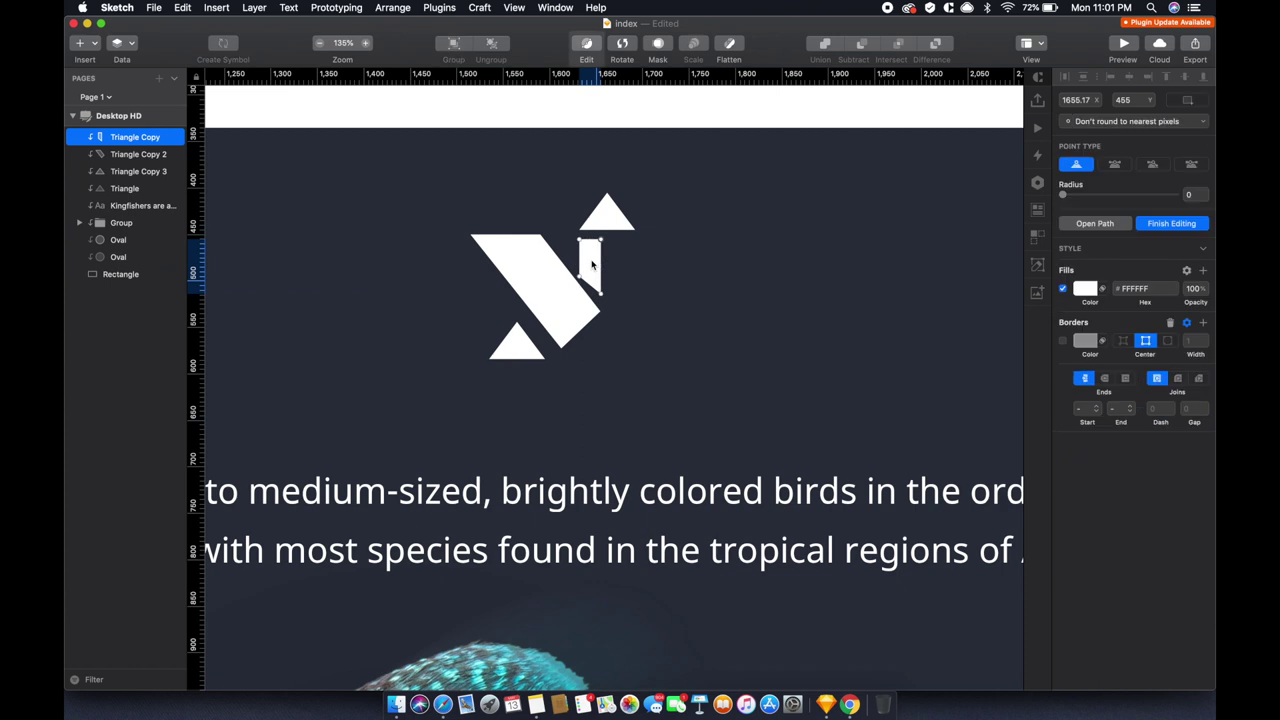
pyautogui.click(579, 267)
pyautogui.press('Escape')
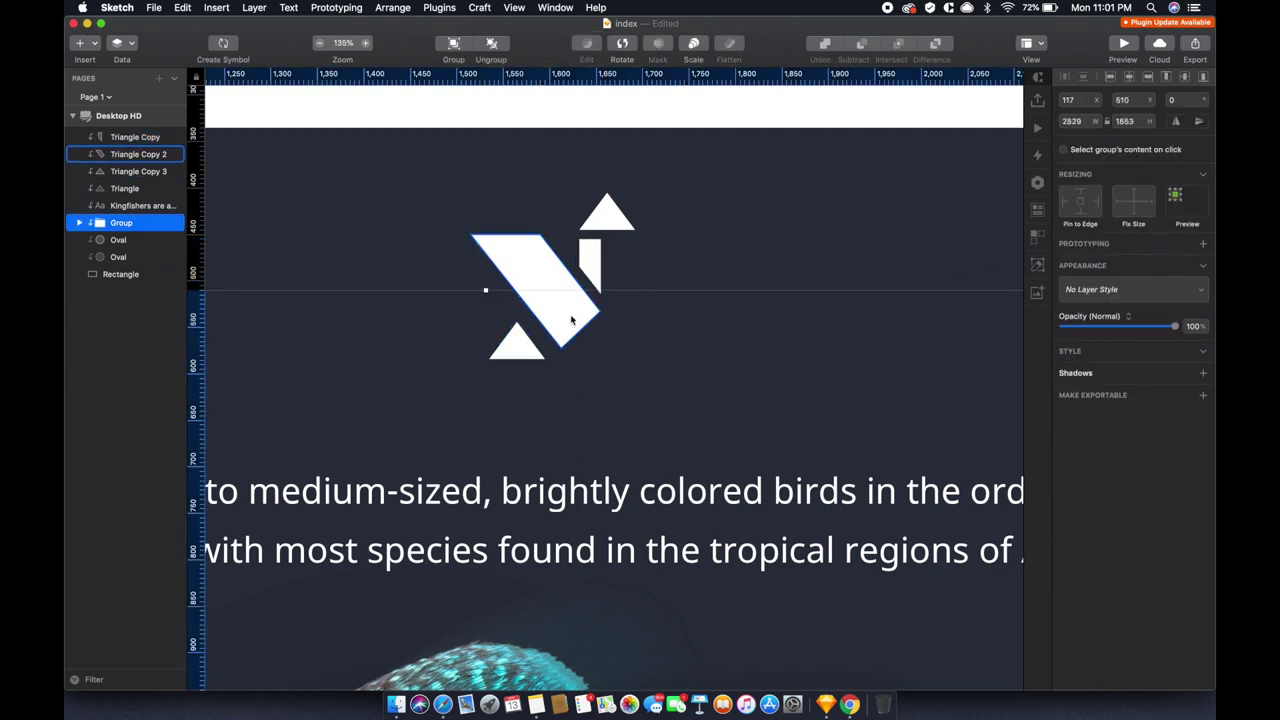
pyautogui.click(572, 320)
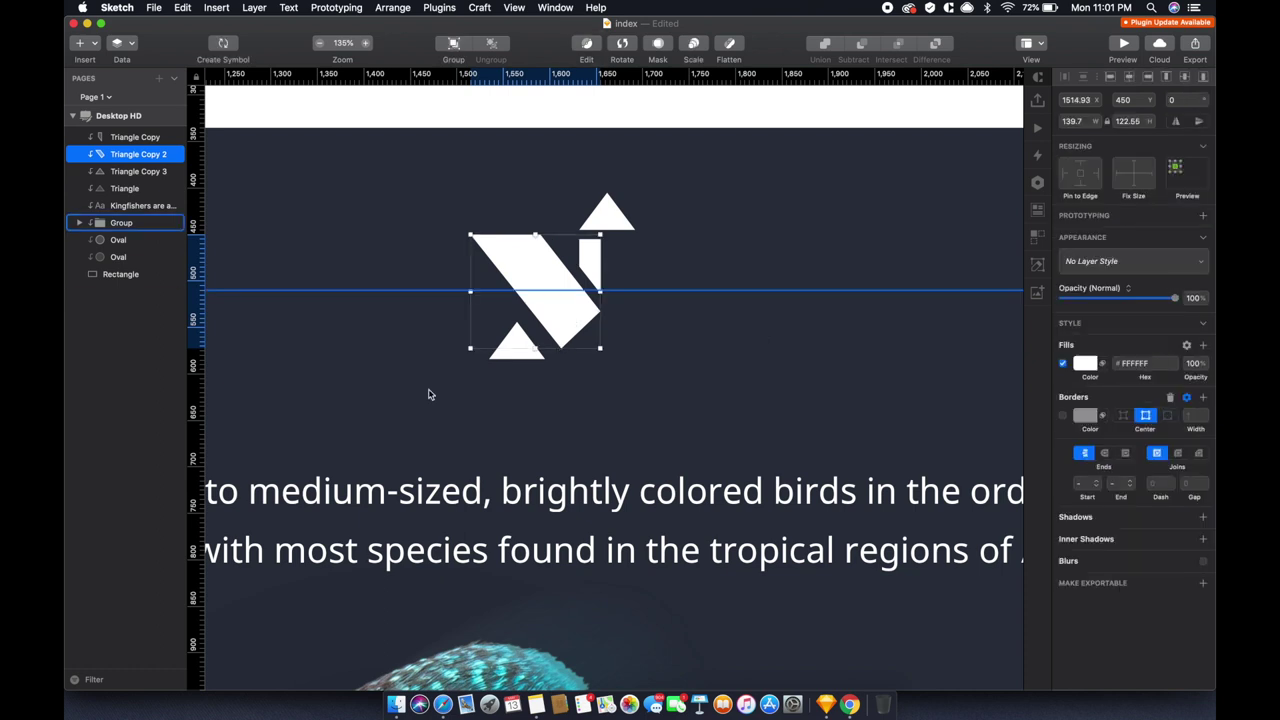
pyautogui.scroll(3, 560, 328)
pyautogui.scroll(2, 560, 328)
pyautogui.moveTo(572, 312); pyautogui.dragTo(566, 305)
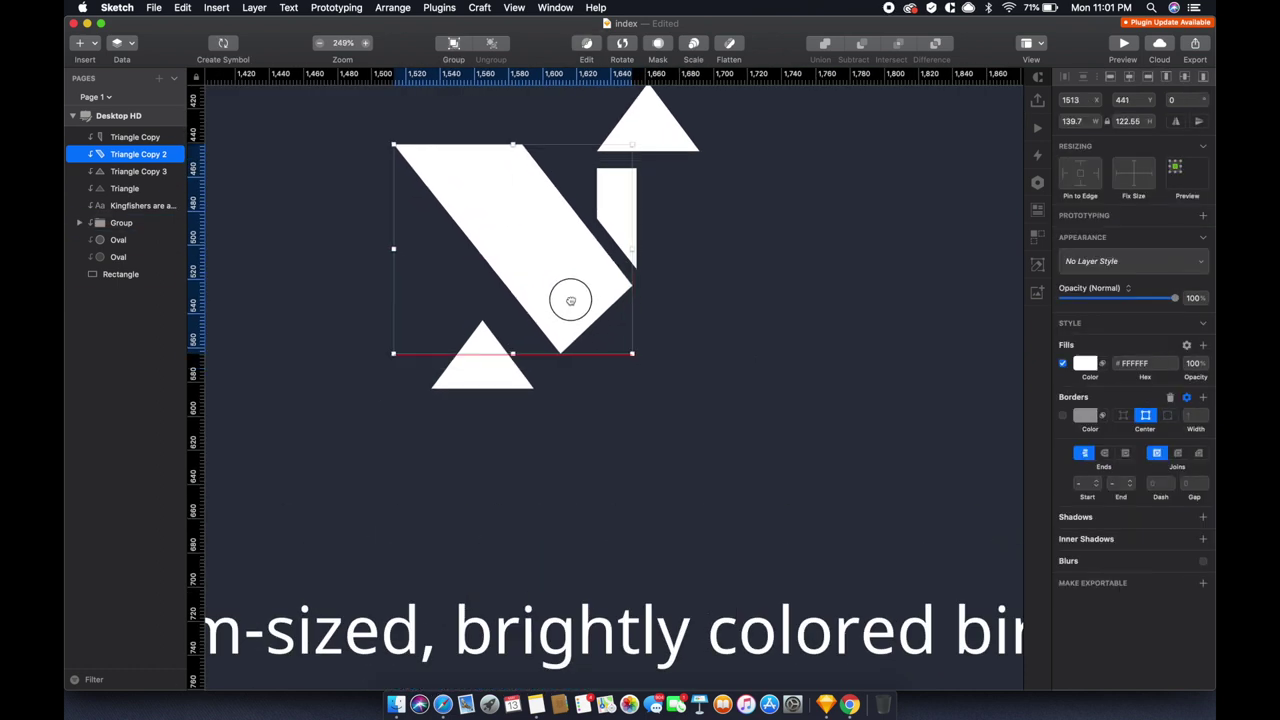
# Enlarge the bottom triangle to 68×45 and place it at X 1527, Y 519 beside the body
pyautogui.moveTo(507, 379); pyautogui.dragTo(516, 356)
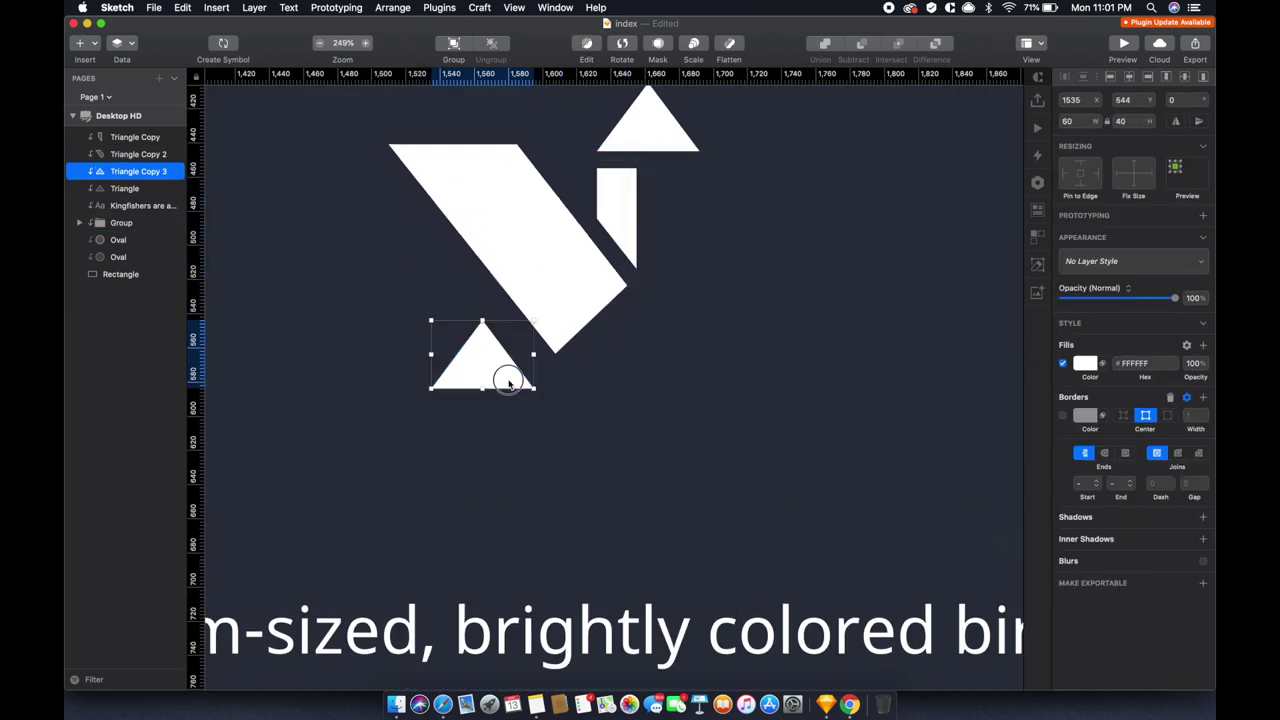
pyautogui.scroll(5, 494, 327)
pyautogui.doubleClick(420, 251)
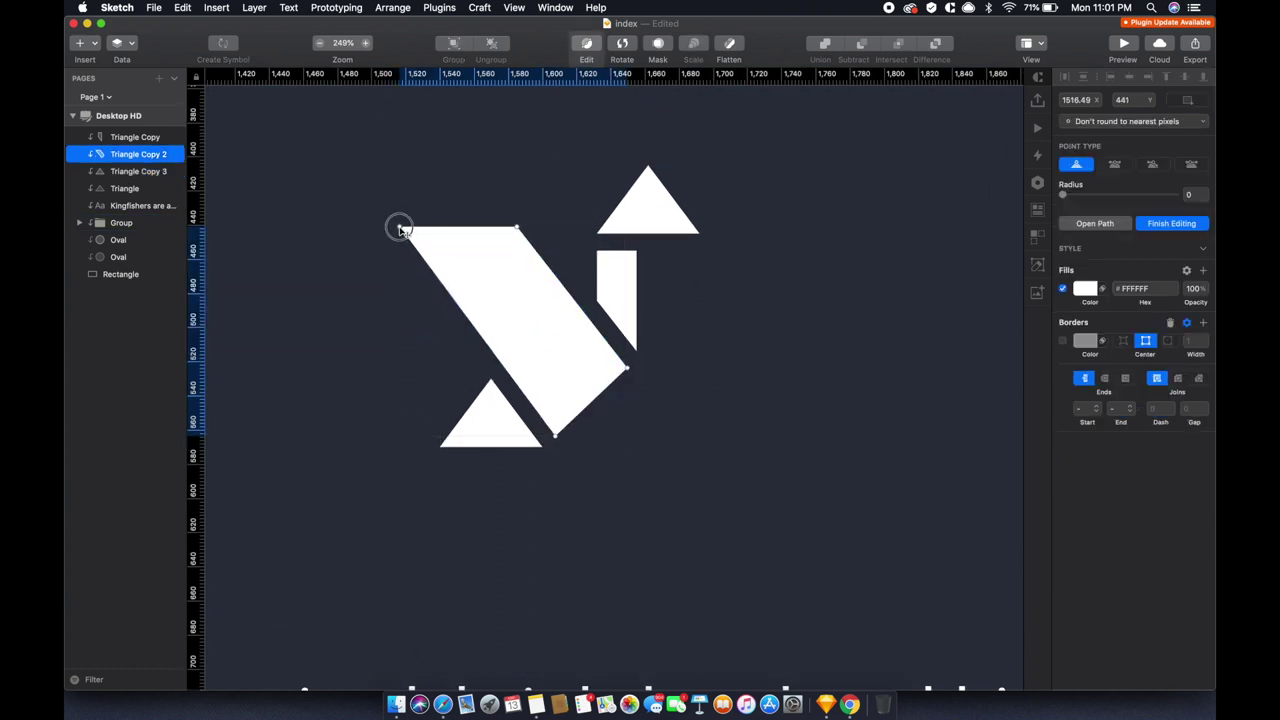
pyautogui.click(1178, 224)
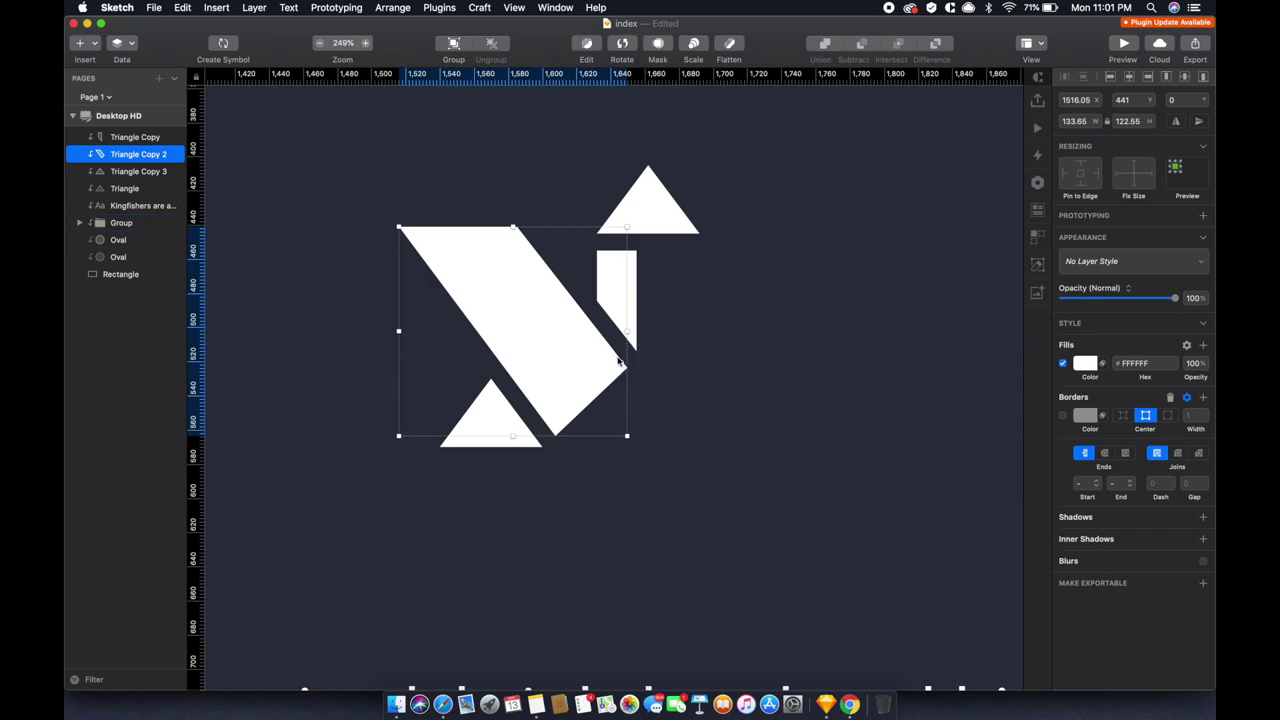
pyautogui.scroll(-5, 612, 357)
pyautogui.click(562, 383)
pyautogui.moveTo(562, 383); pyautogui.dragTo(562, 384)
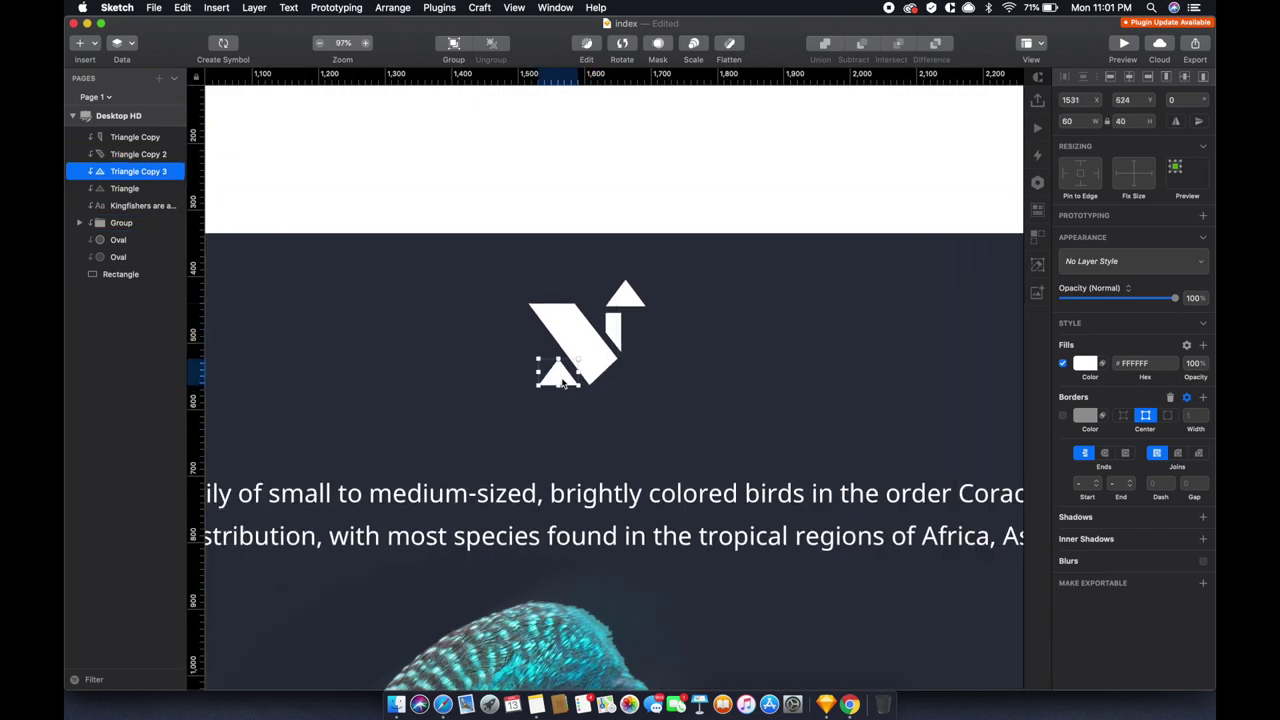
pyautogui.moveTo(536, 358); pyautogui.dragTo(566, 381)
pyautogui.scroll(5, 562, 381)
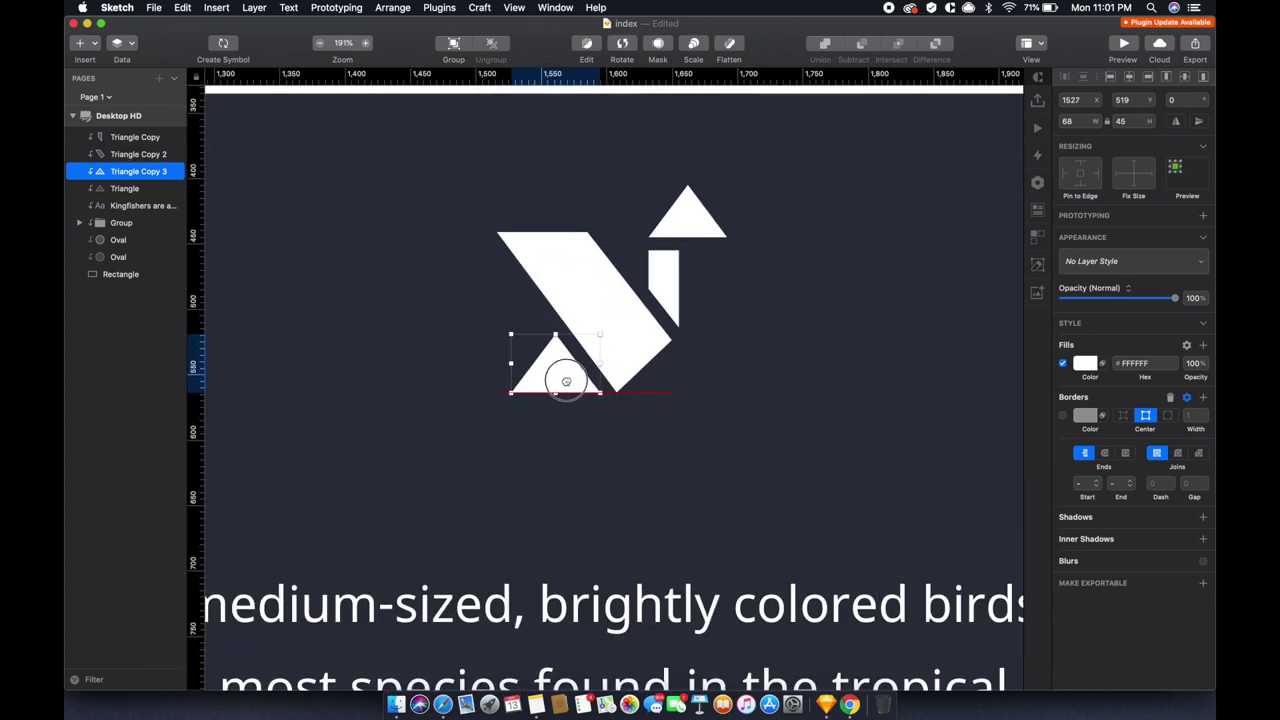
pyautogui.scroll(-3, 566, 381)
pyautogui.click(570, 314)
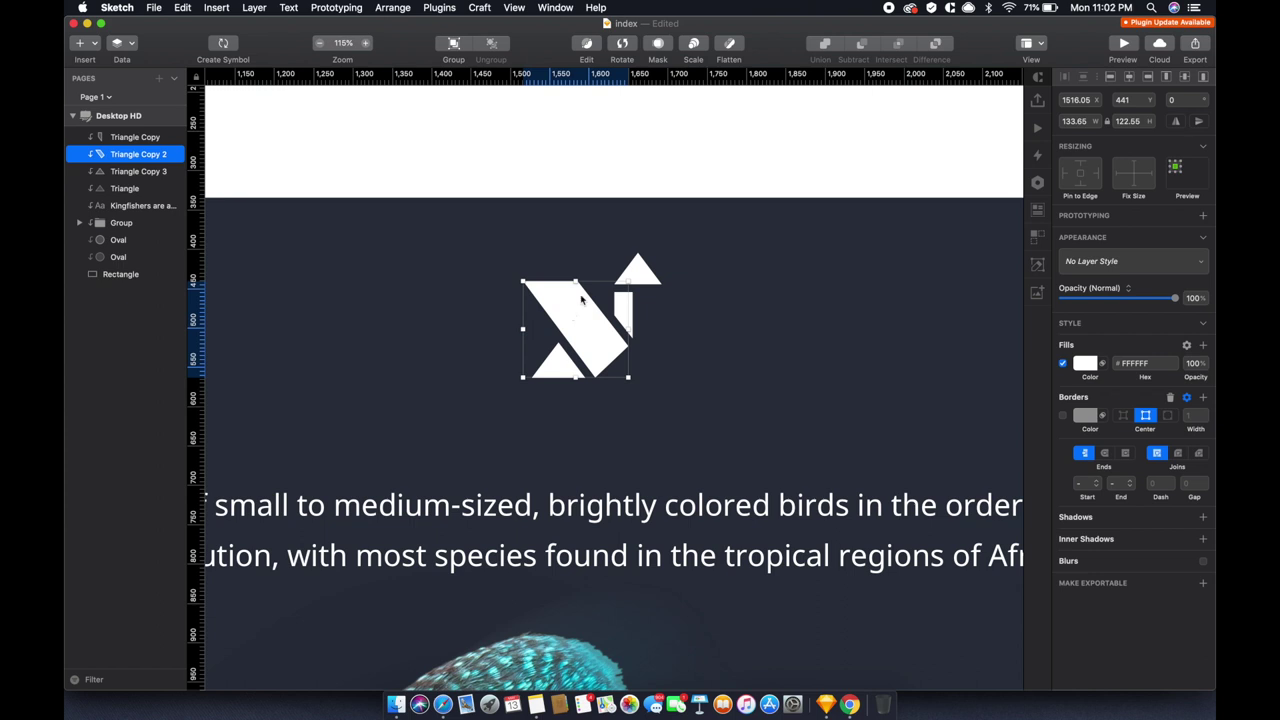
# Raise the top triangle to the logo's top edge and lower its peak by 10
pyautogui.click(634, 270)
pyautogui.moveTo(634, 270); pyautogui.dragTo(634, 265)
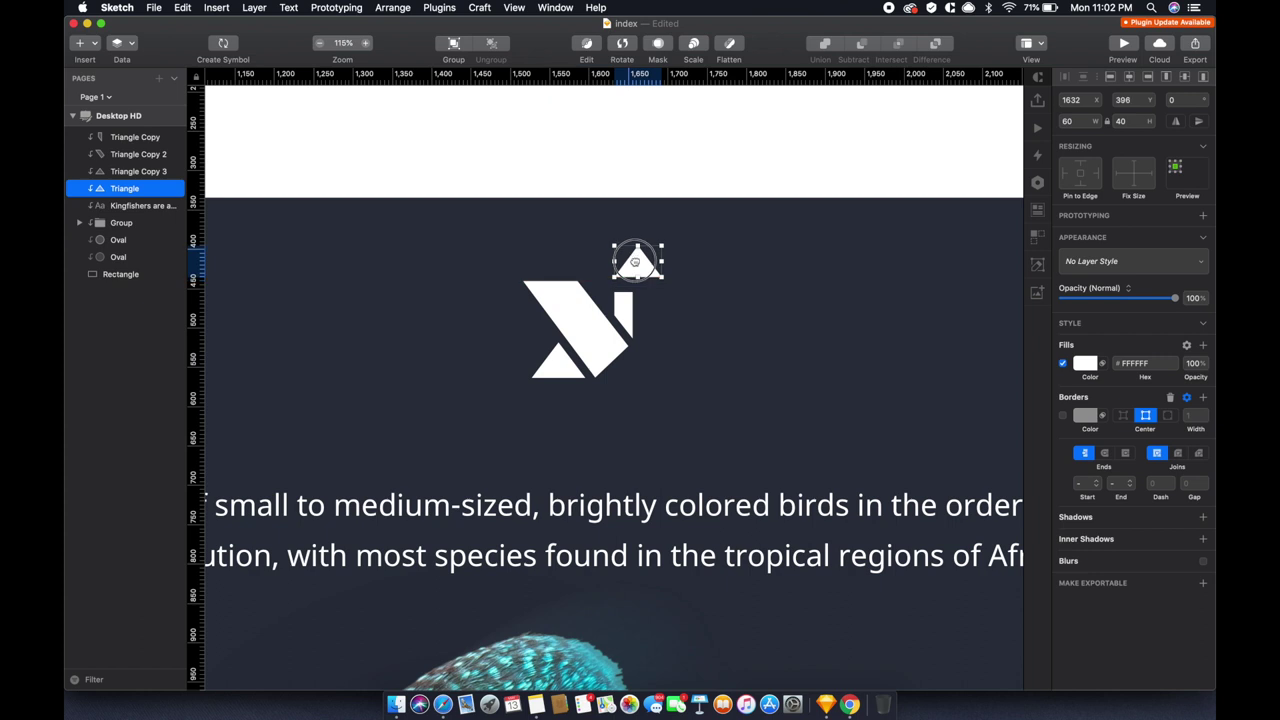
pyautogui.doubleClick(624, 298)
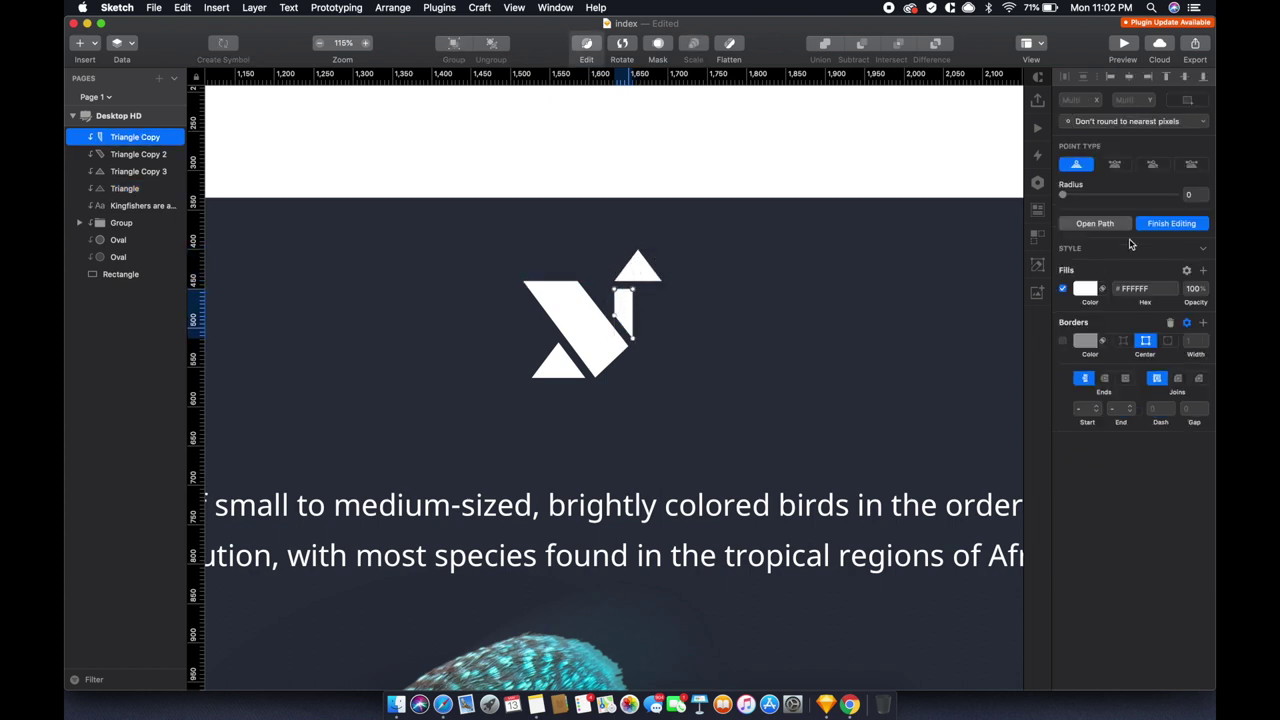
pyautogui.click(1171, 223)
pyautogui.doubleClick(640, 258)
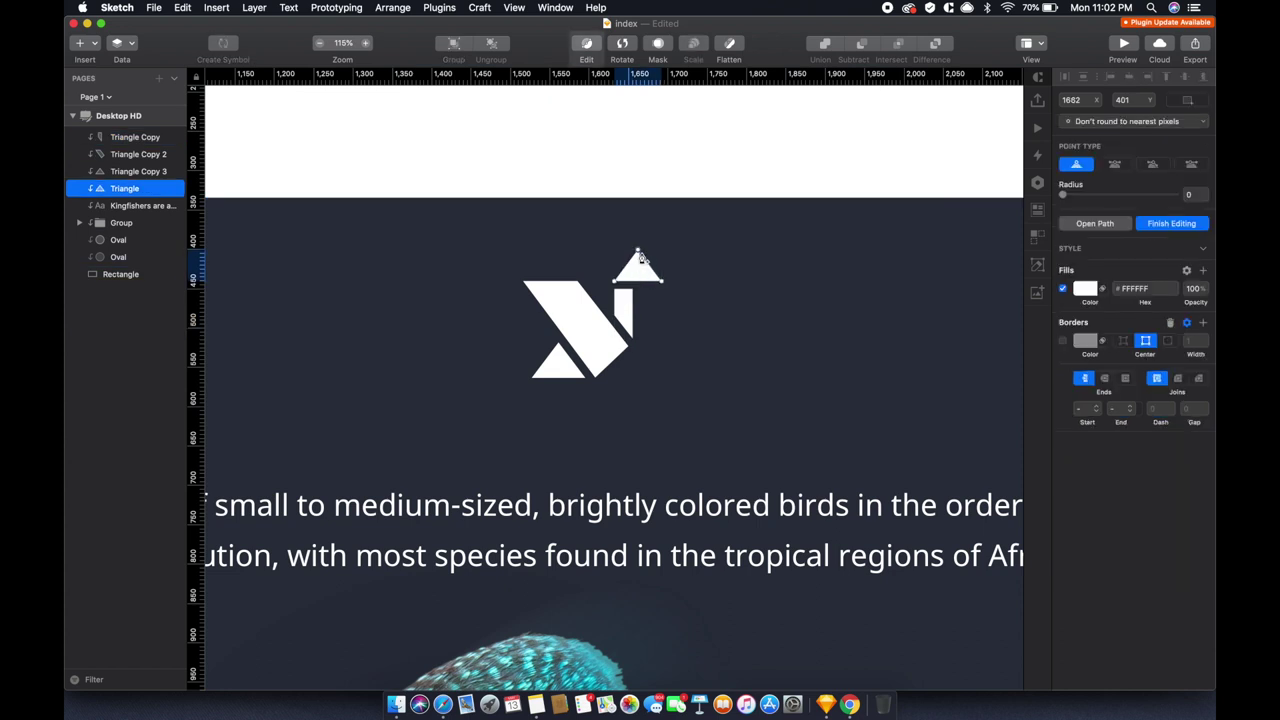
pyautogui.hotkey('shift', 'Down')
pyautogui.click(1171, 223)
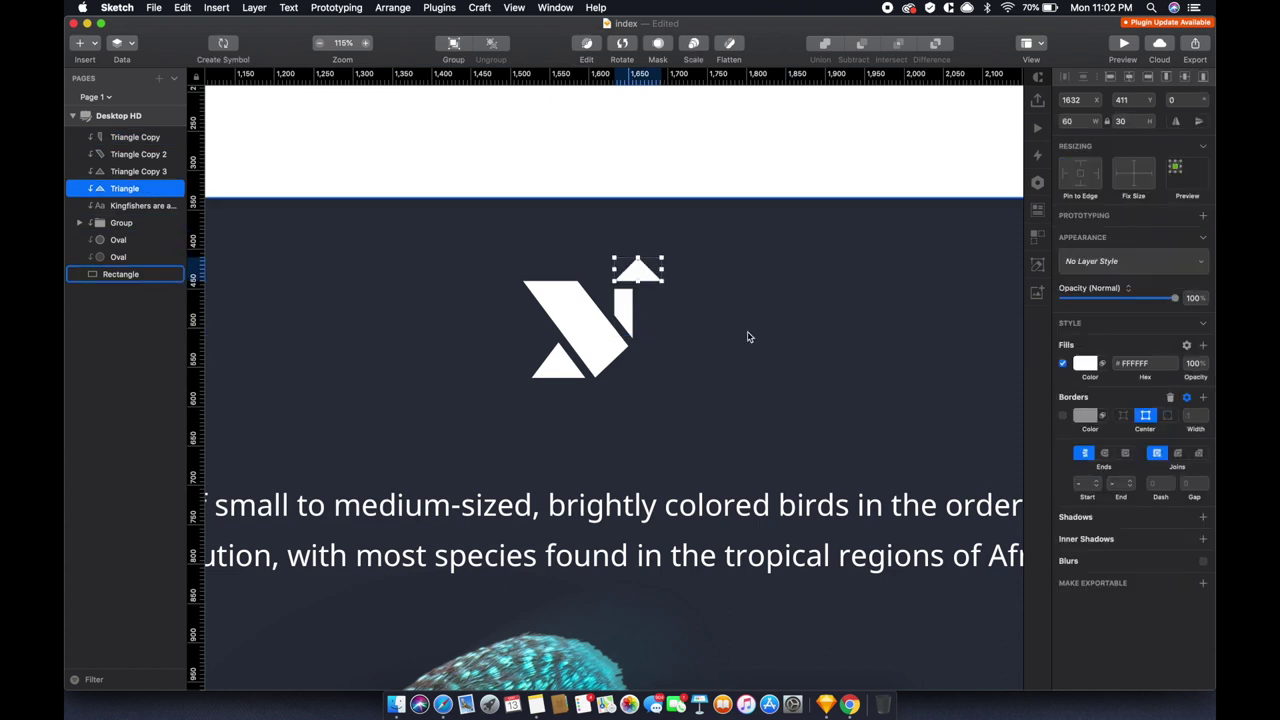
# Union the four logo pieces into one shape and scale it to about 77×67
pyautogui.moveTo(749, 337); pyautogui.dragTo(560, 360)
pyautogui.click(824, 45)
pyautogui.moveTo(661, 377); pyautogui.dragTo(613, 306)
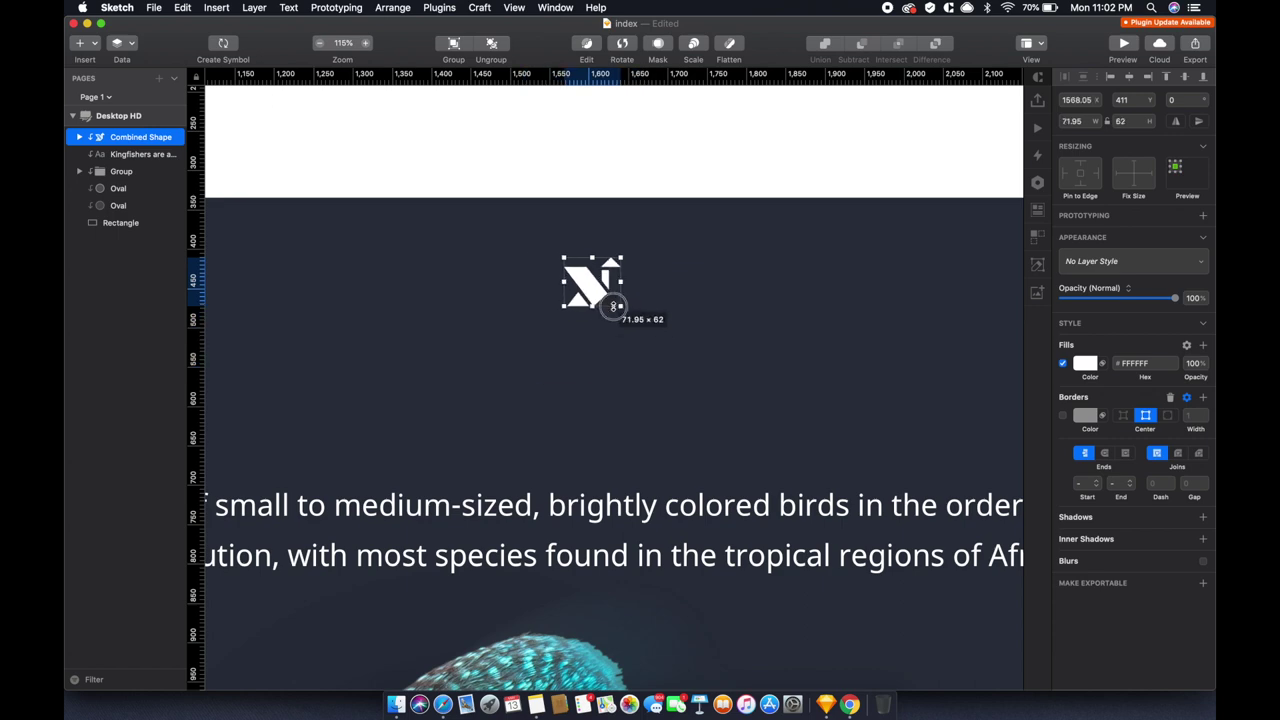
pyautogui.moveTo(613, 306); pyautogui.dragTo(602, 310)
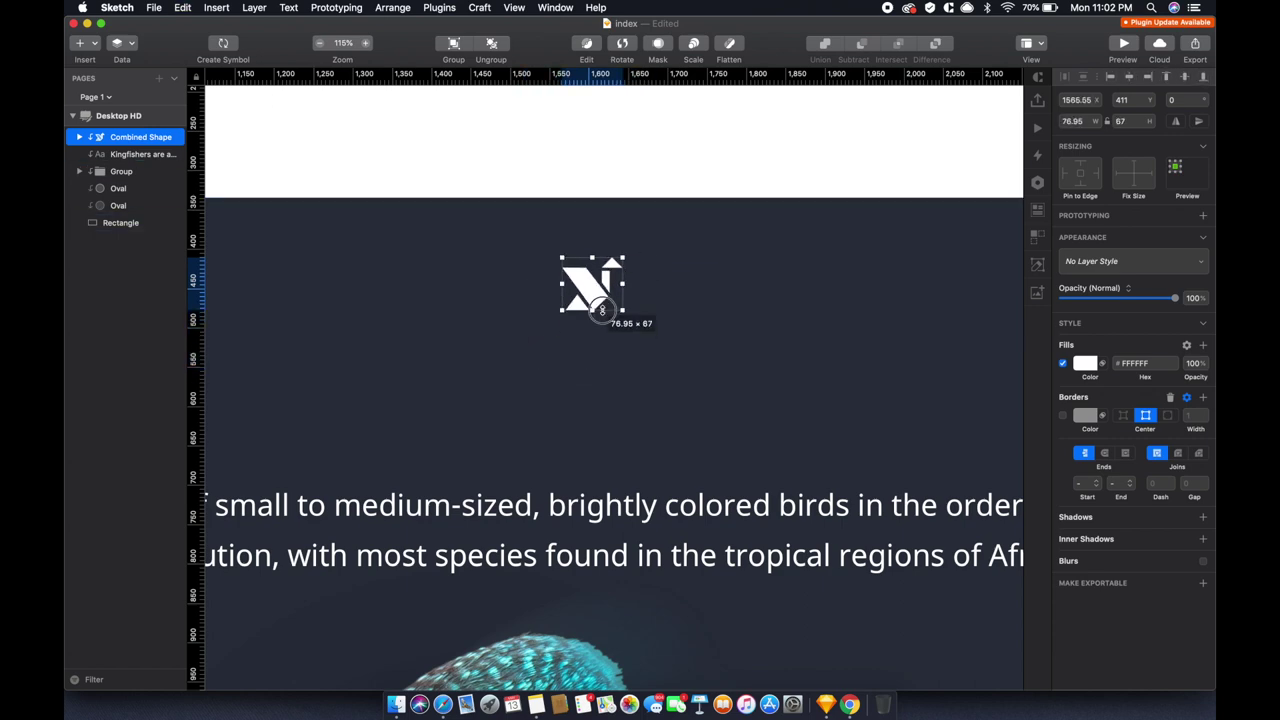
pyautogui.press('super+1')
pyautogui.press('Escape')
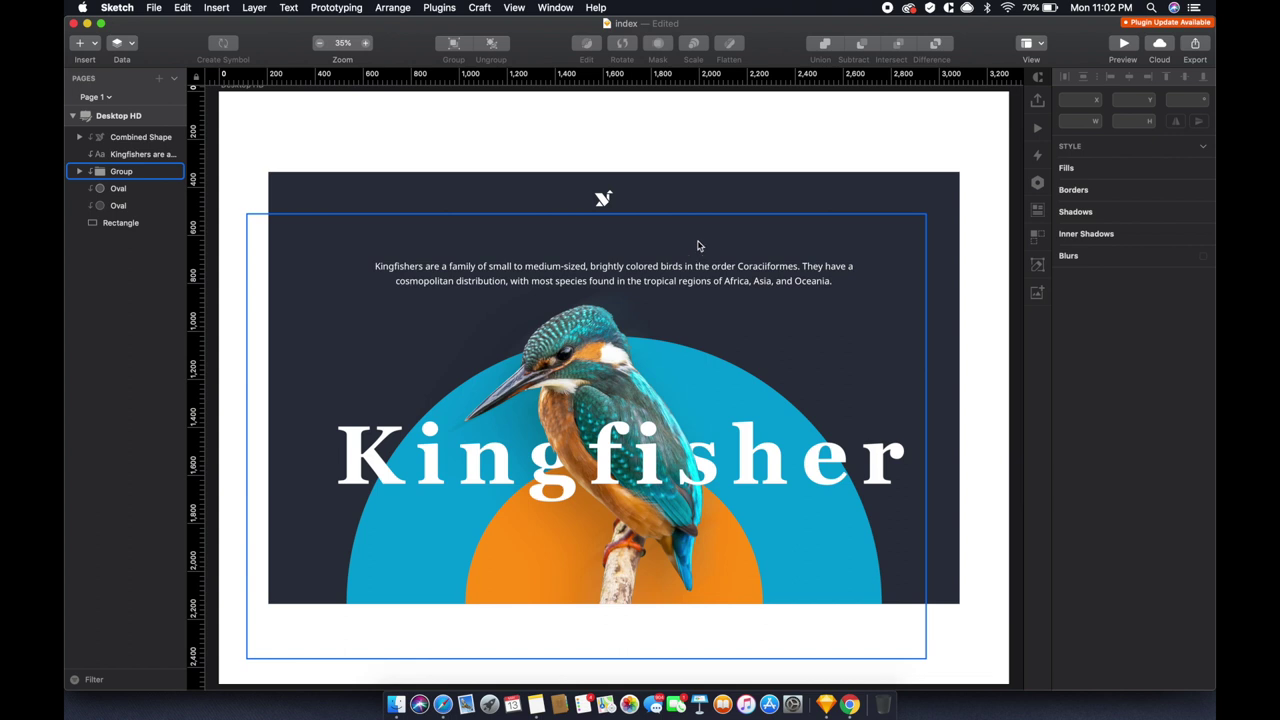
# Resize the combined bird logo to 99×86, positioned at X 1697, Y 435
pyautogui.click(617, 211)
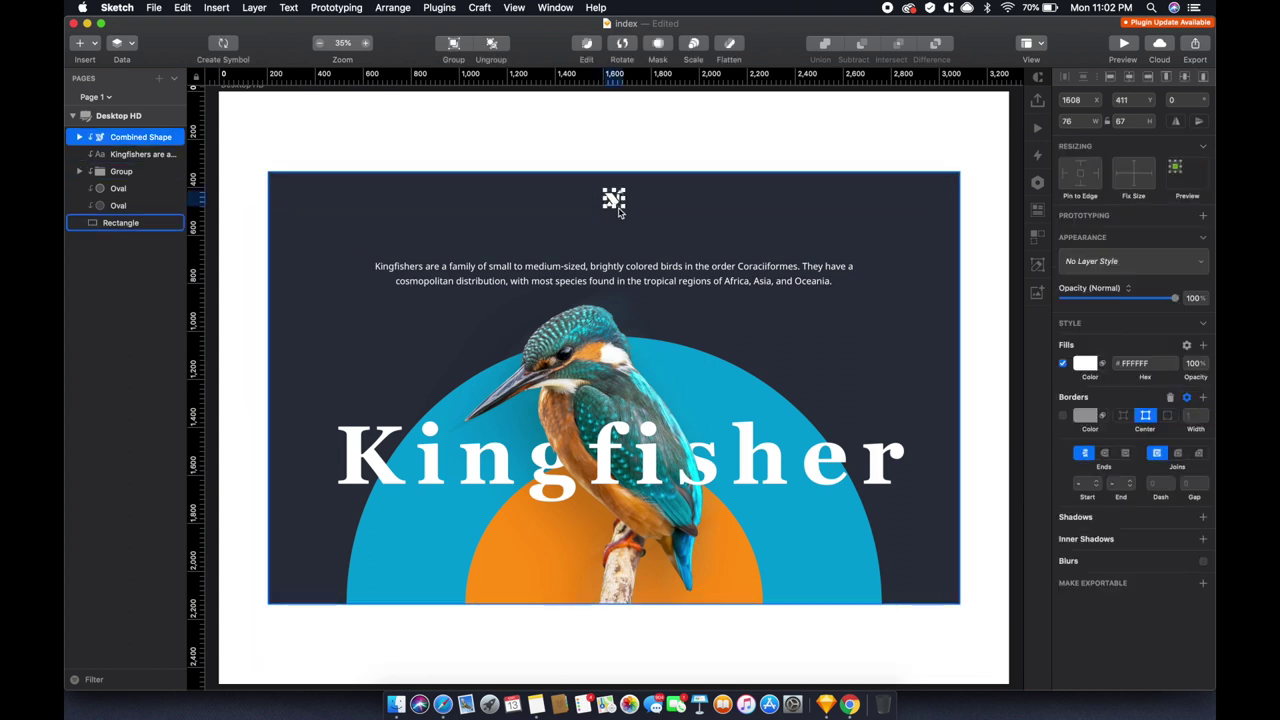
pyautogui.keyDown('shift'); pyautogui.click(671, 200); pyautogui.keyUp('shift')
pyautogui.keyDown('shift'); pyautogui.click(738, 206); pyautogui.keyUp('shift')
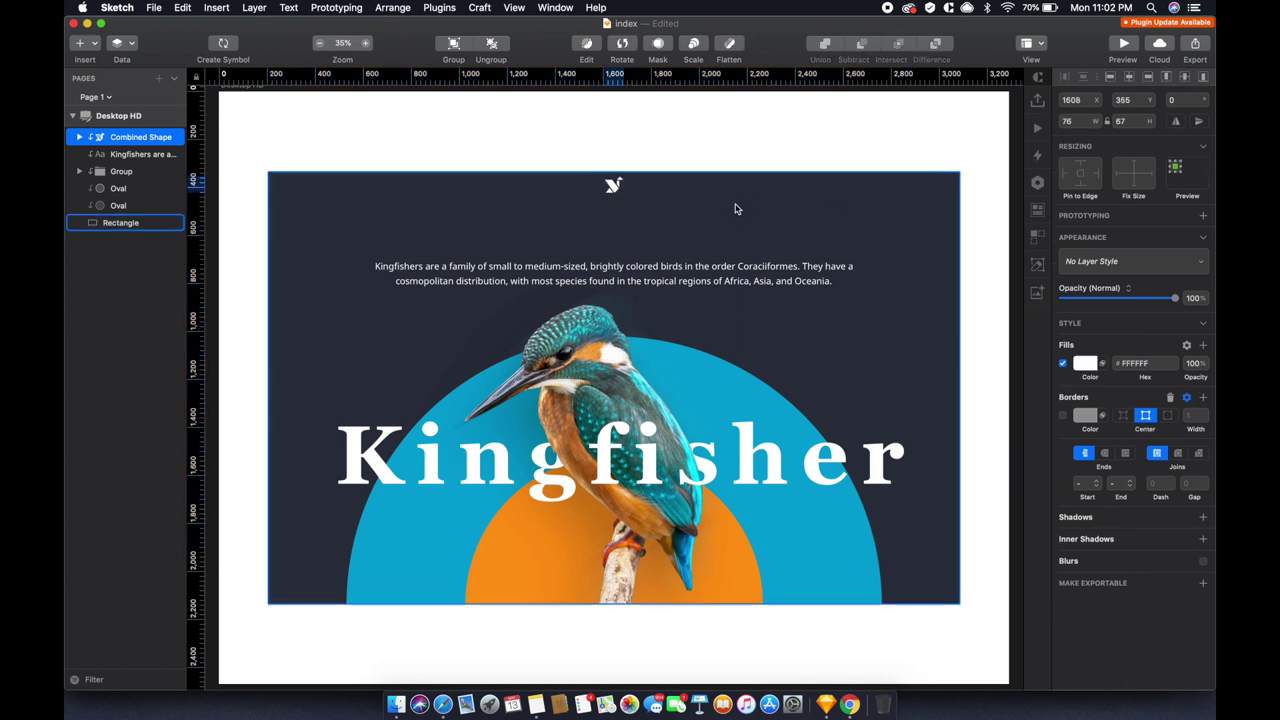
pyautogui.moveTo(614, 217); pyautogui.dragTo(614, 219)
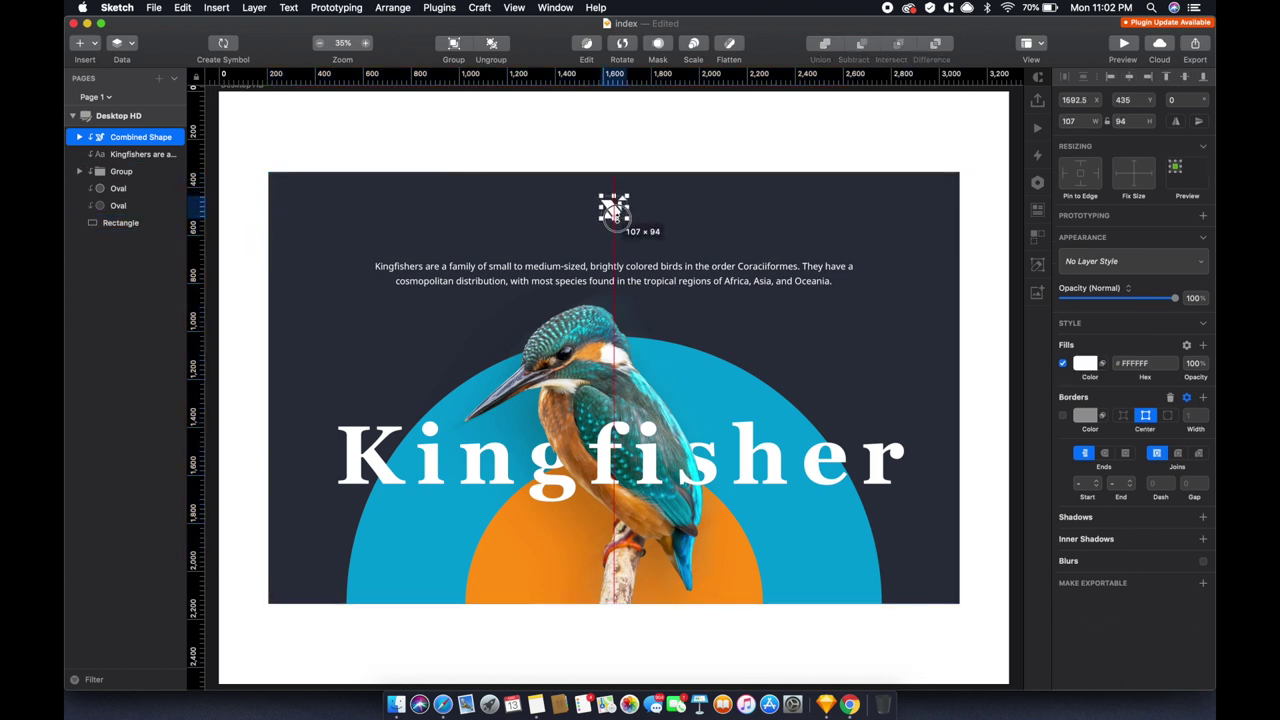
pyautogui.moveTo(614, 213); pyautogui.dragTo(615, 213)
pyautogui.click(645, 157)
pyautogui.click(686, 177)
pyautogui.click(612, 207)
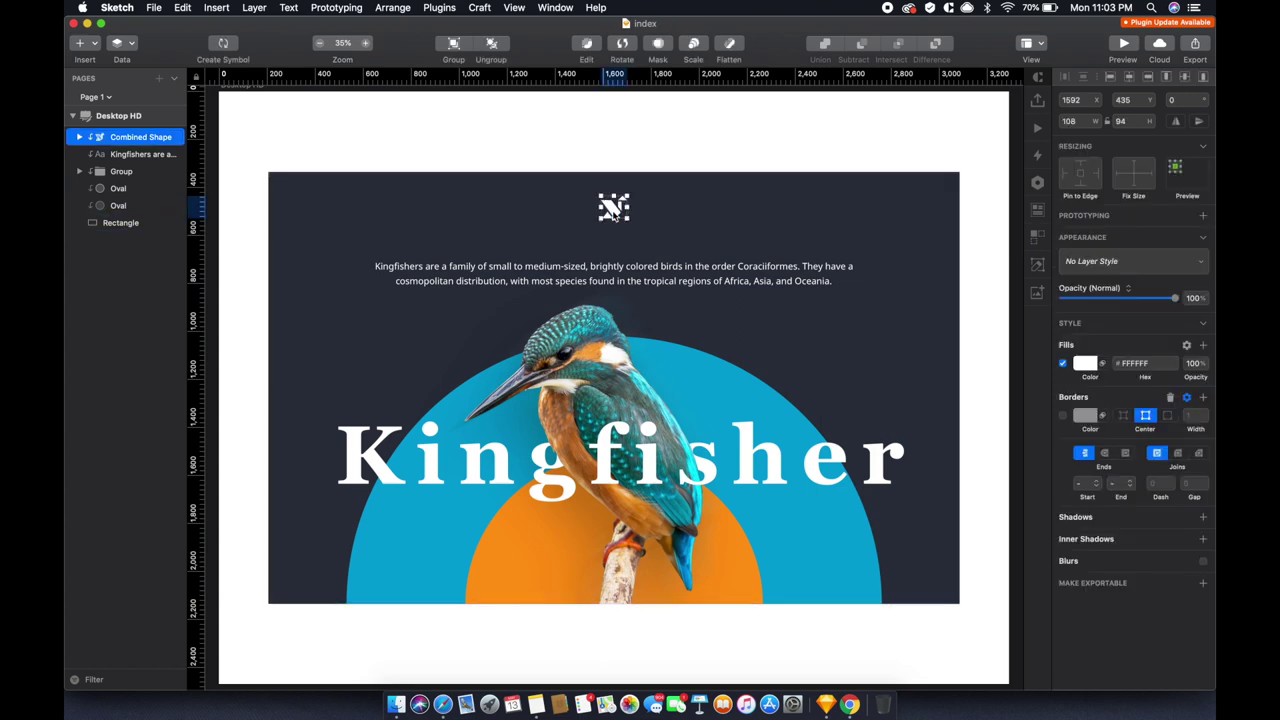
pyautogui.scroll(5, 614, 207)
pyautogui.moveTo(615, 210); pyautogui.dragTo(612, 206)
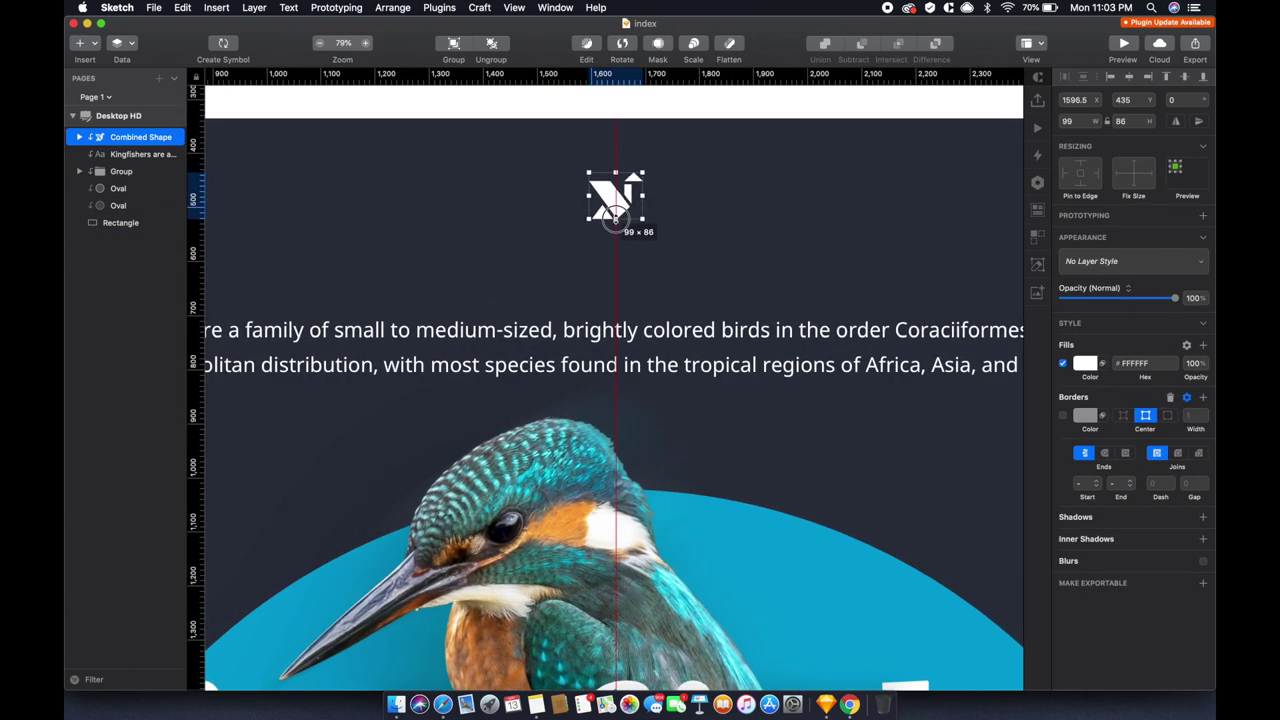
pyautogui.scroll(-3, 614, 207)
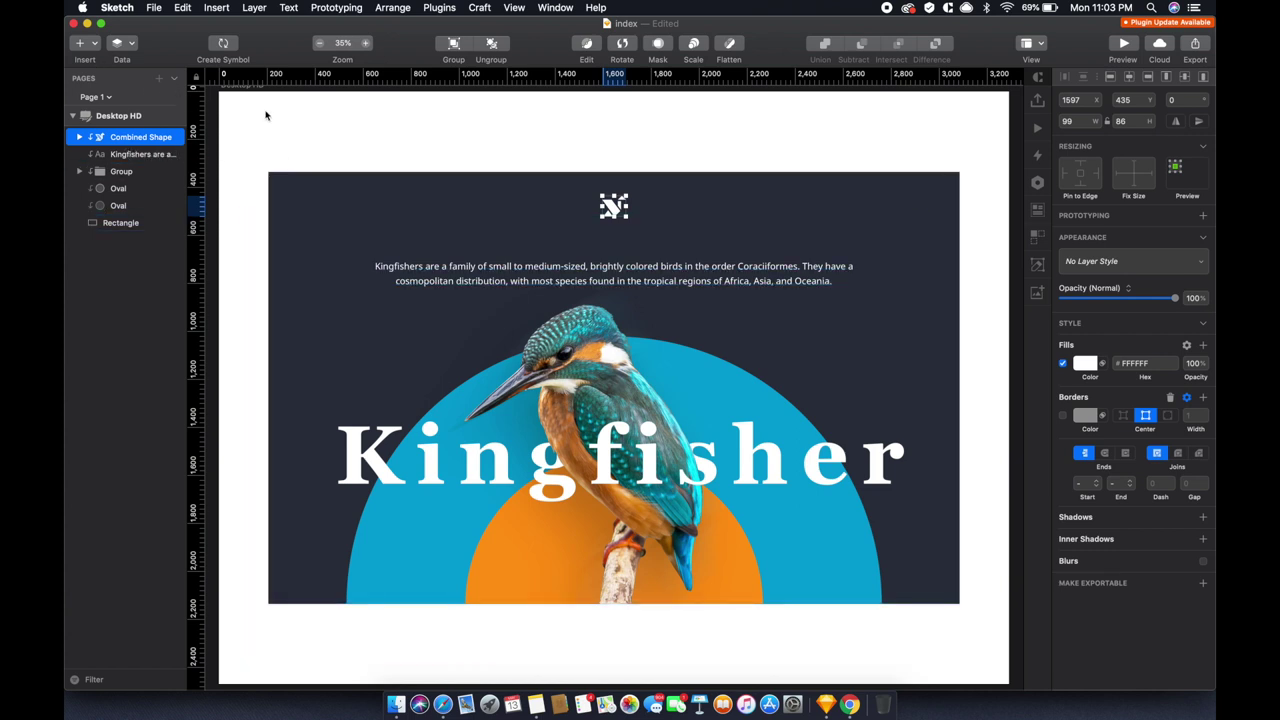
pyautogui.click(270, 178)
pyautogui.click(123, 138)
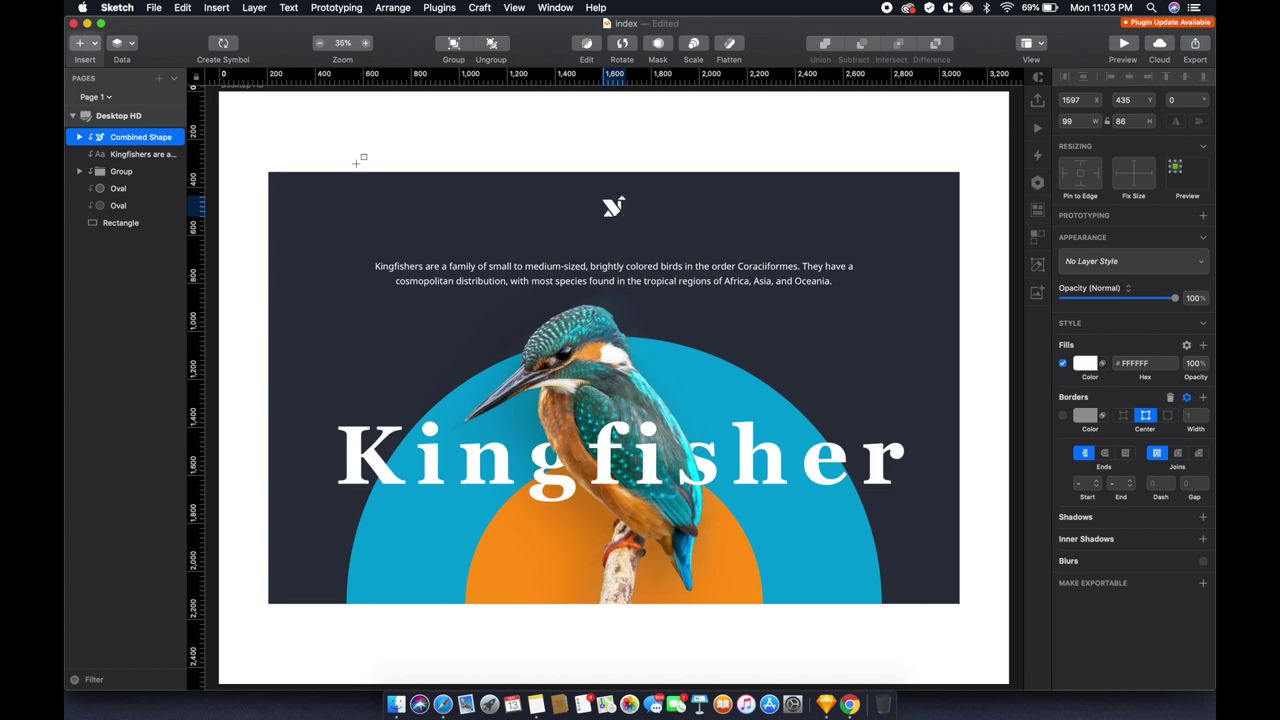
# Draw a 60×6 bar with a white FFFFFF fill
pyautogui.scroll(5, 309, 205)
pyautogui.scroll(2, 286, 180)
pyautogui.moveTo(288, 178); pyautogui.dragTo(328, 180)
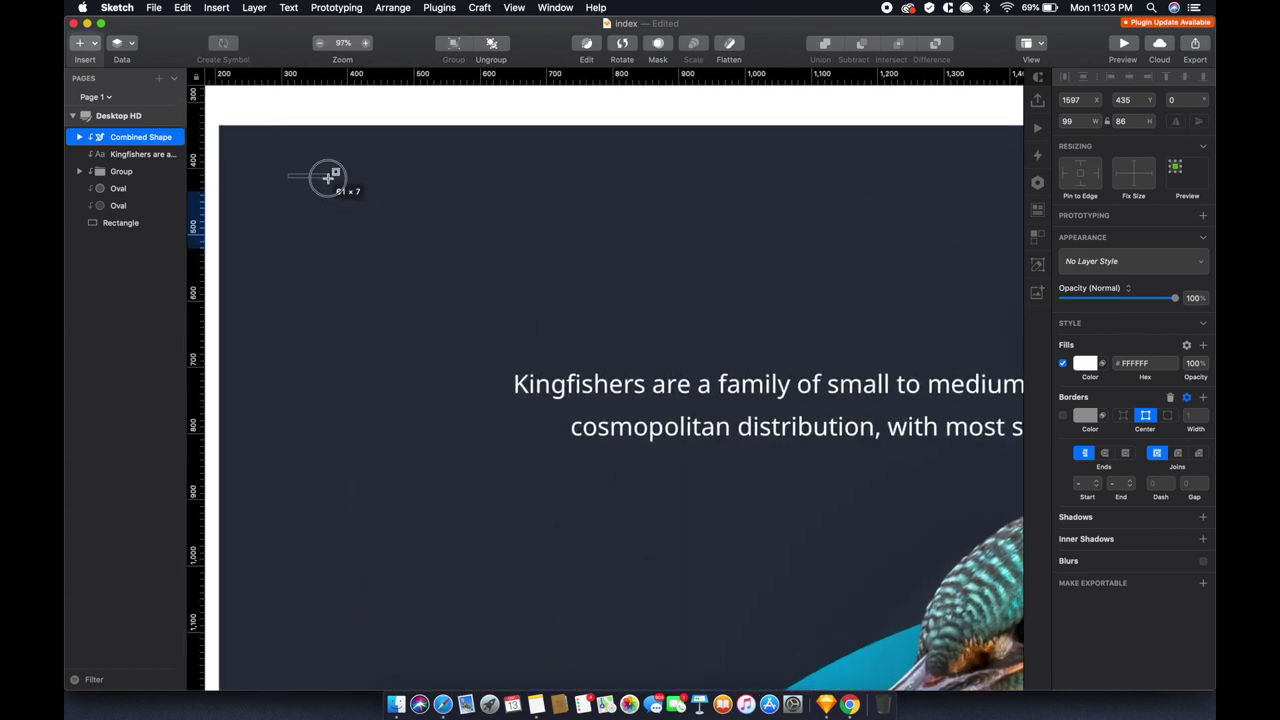
pyautogui.moveTo(327, 180); pyautogui.dragTo(329, 178)
pyautogui.scroll(5, 312, 183)
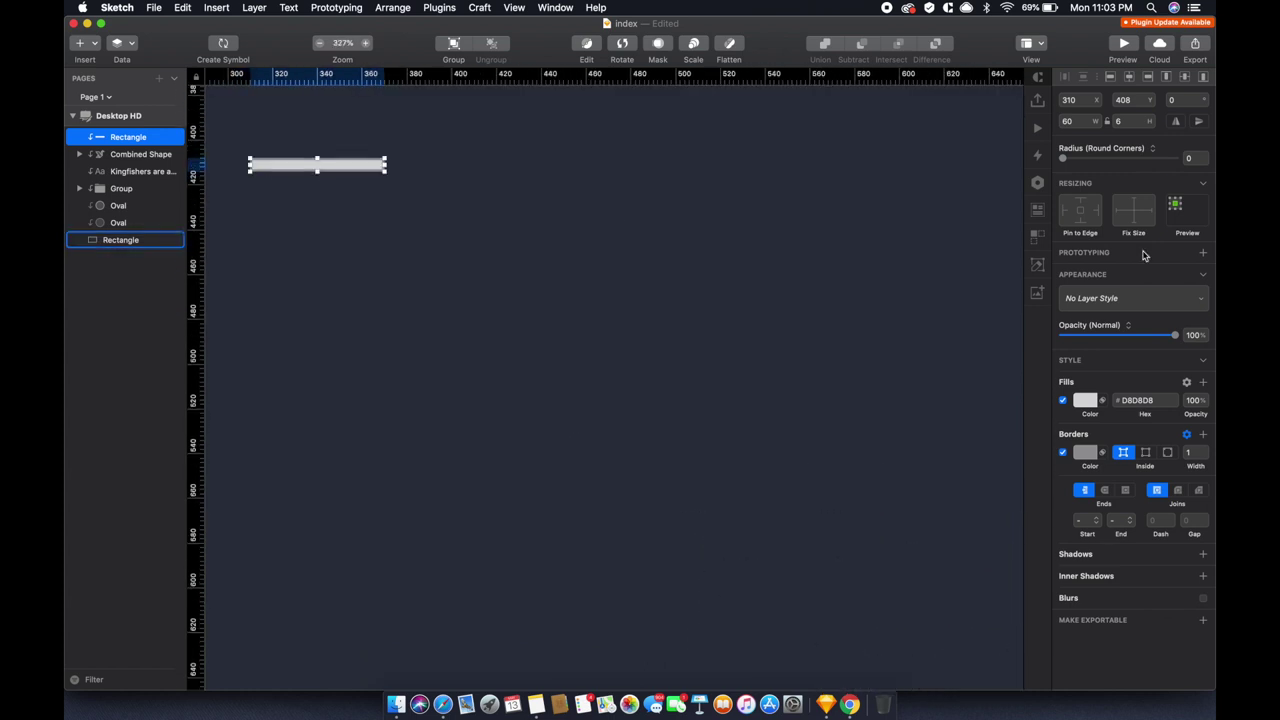
pyautogui.click(1085, 400)
pyautogui.write('ffffff')
pyautogui.press('Return')
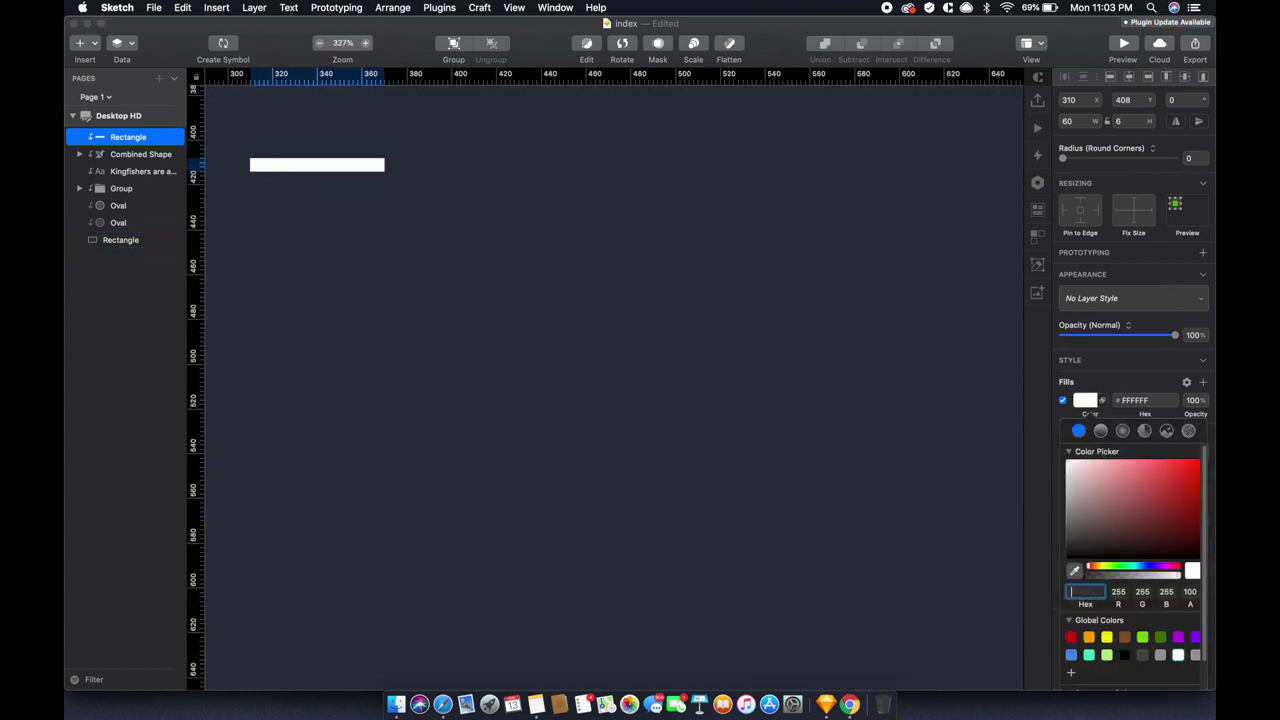
# Duplicate the bar into three stacked bars and round their corners to radius 3
pyautogui.moveTo(317, 165); pyautogui.dragTo(444, 164)
pyautogui.scroll(3, 480, 220)
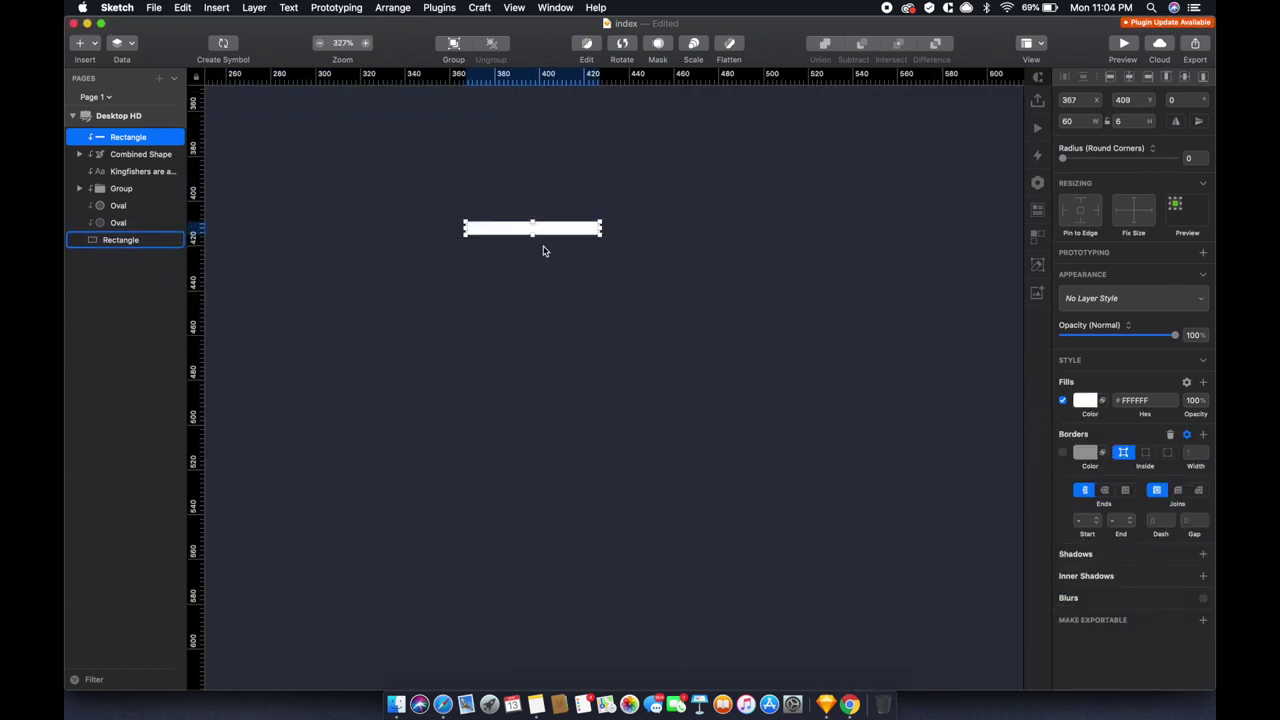
pyautogui.moveTo(557, 235); pyautogui.dragTo(559, 312)
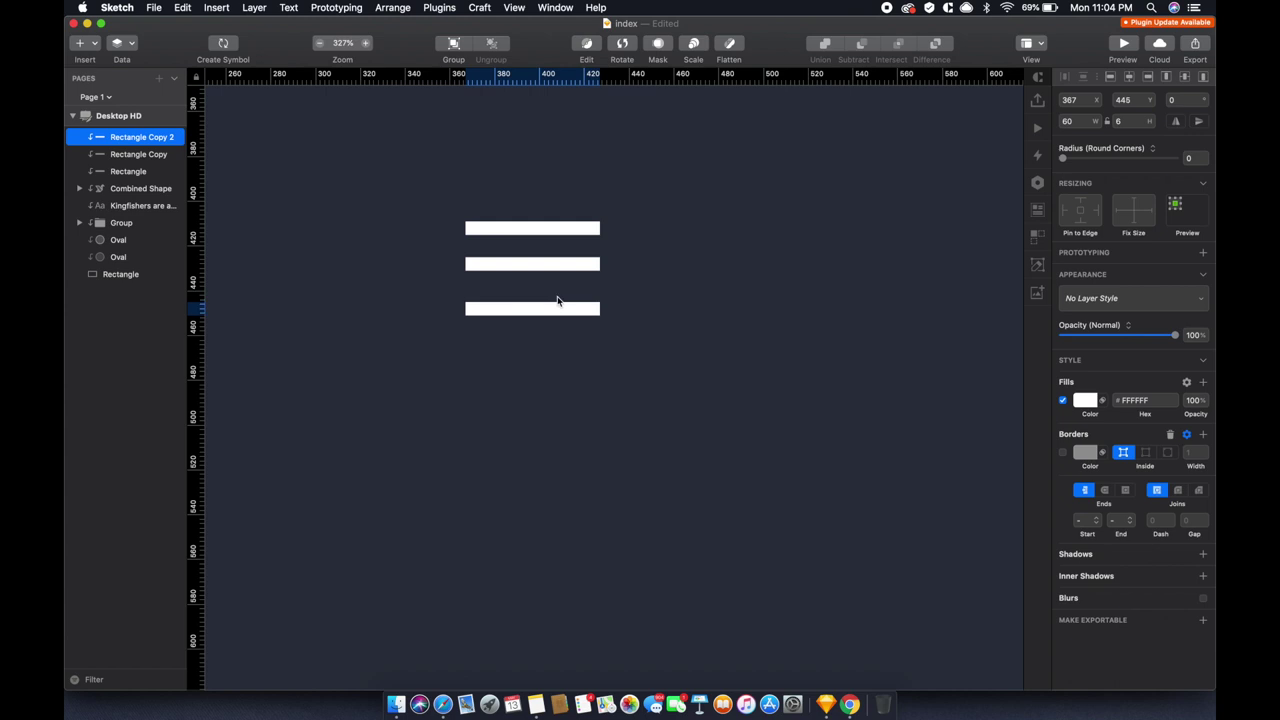
pyautogui.keyDown('shift'); pyautogui.click(563, 268); pyautogui.keyUp('shift')
pyautogui.press('Down')
pyautogui.press('Down')
pyautogui.press('Down')
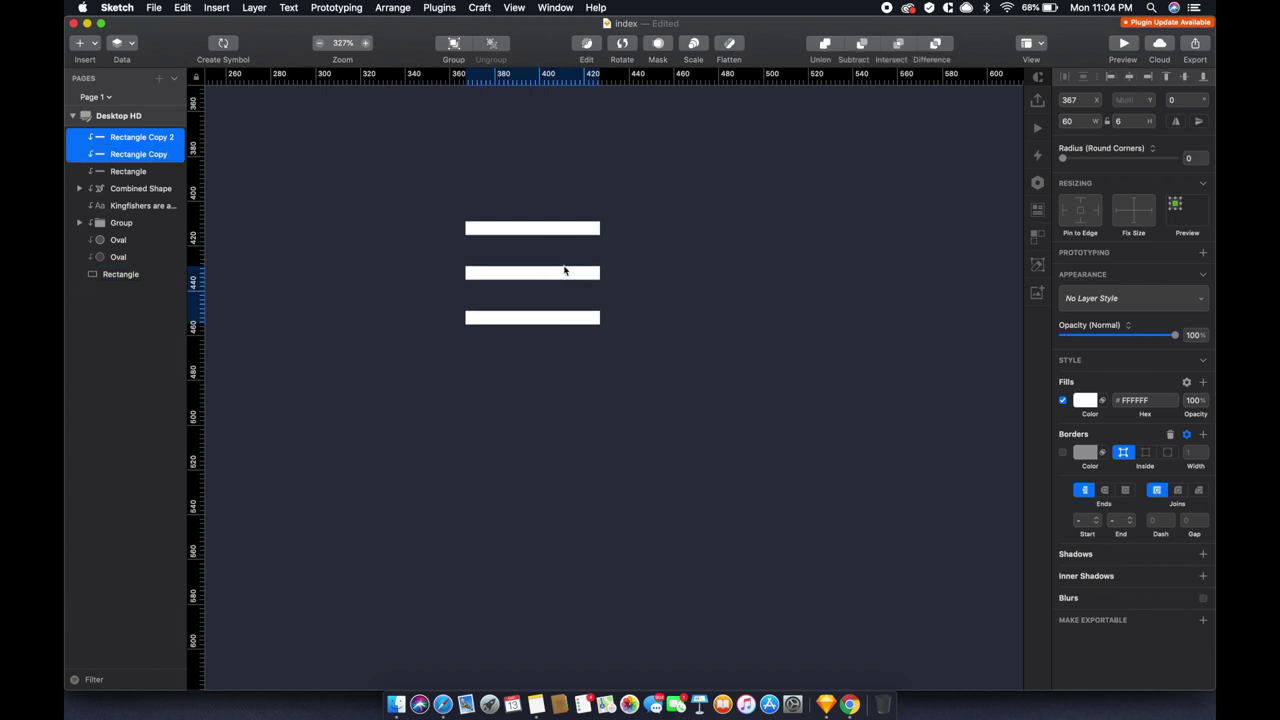
pyautogui.click(586, 229)
pyautogui.keyDown('shift'); pyautogui.click(586, 271); pyautogui.keyUp('shift')
pyautogui.keyDown('shift'); pyautogui.click(586, 316); pyautogui.keyUp('shift')
pyautogui.moveTo(1062, 158); pyautogui.dragTo(1208, 160)
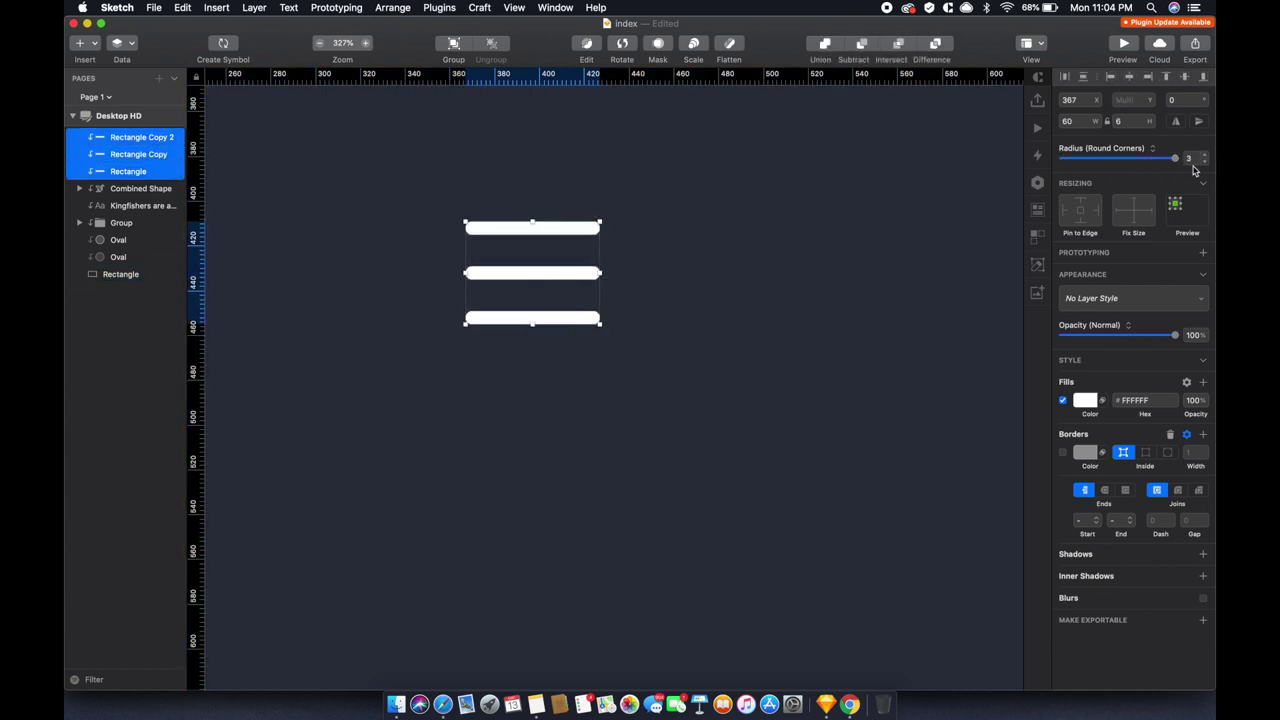
# Shorten the top bar to about 23 and the middle bar to 38, then union the three bars
pyautogui.click(566, 218)
pyautogui.click(585, 228)
pyautogui.moveTo(600, 227); pyautogui.dragTo(510, 226)
pyautogui.click(537, 271)
pyautogui.moveTo(600, 271); pyautogui.dragTo(552, 271)
pyautogui.keyDown('shift'); pyautogui.click(534, 316); pyautogui.keyUp('shift')
pyautogui.keyDown('shift'); pyautogui.click(495, 228); pyautogui.keyUp('shift')
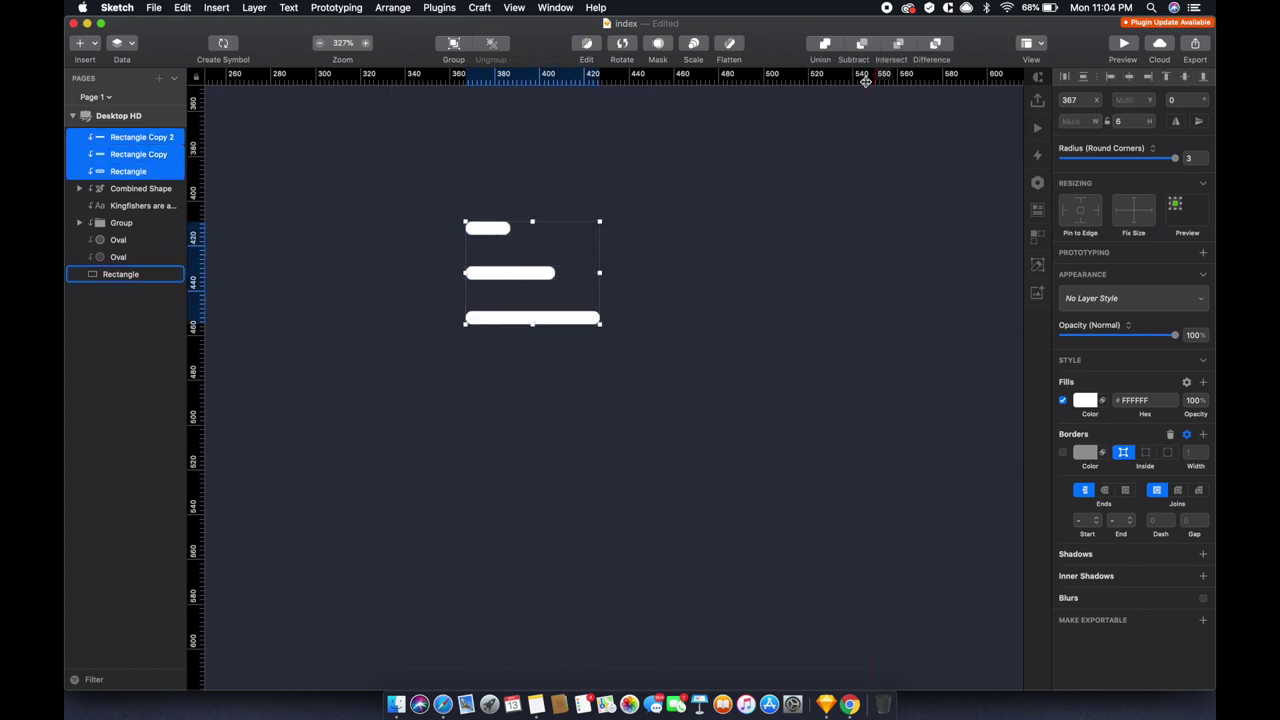
pyautogui.click(824, 44)
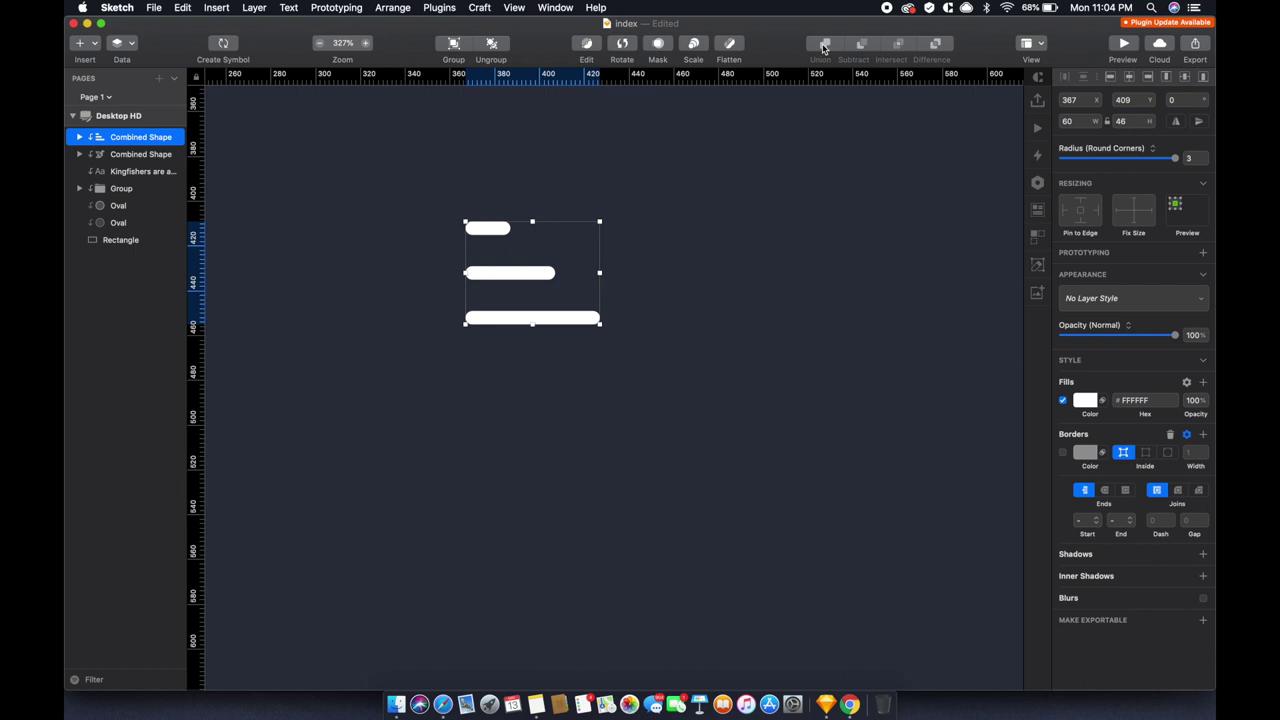
pyautogui.keyDown('shift'); pyautogui.click(727, 165); pyautogui.keyUp('shift')
# Top-align the menu icon with the hero background and nudge it right and down
pyautogui.scroll(-5, 530, 258)
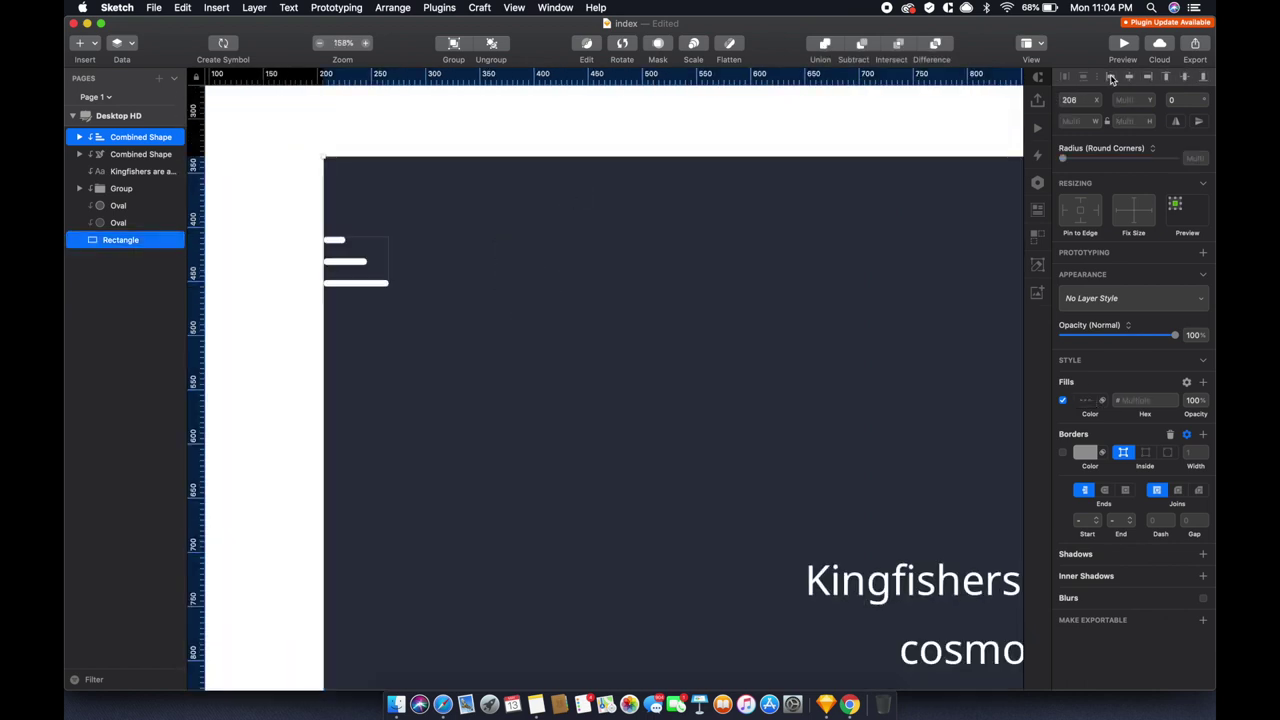
pyautogui.click(1165, 80)
pyautogui.keyDown('shift'); pyautogui.click(494, 238); pyautogui.keyUp('shift')
pyautogui.hotkey('shift', 'Right')
pyautogui.hotkey('shift', 'Right')
pyautogui.hotkey('shift', 'Right')
pyautogui.hotkey('shift', 'Right')
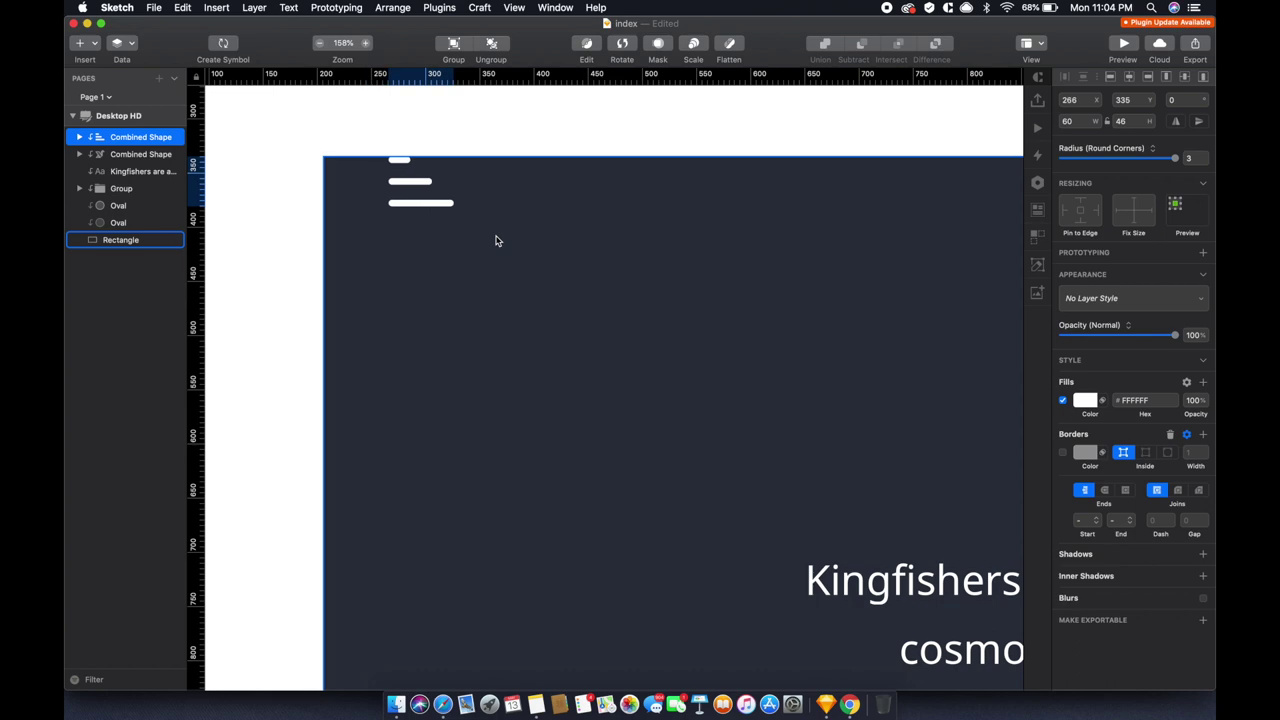
pyautogui.hotkey('shift', 'Right')
pyautogui.hotkey('shift', 'Right')
pyautogui.hotkey('shift', 'Right')
pyautogui.hotkey('shift', 'Down')
pyautogui.hotkey('shift', 'Down')
pyautogui.hotkey('shift', 'Down')
pyautogui.hotkey('shift', 'Down')
pyautogui.hotkey('shift', 'Down')
pyautogui.hotkey('shift', 'Down')
pyautogui.hotkey('shift', 'Down')
pyautogui.hotkey('shift', 'Down')
pyautogui.hotkey('shift', 'Down')
pyautogui.hotkey('shift', 'Down')
pyautogui.scroll(-5, 500, 245)
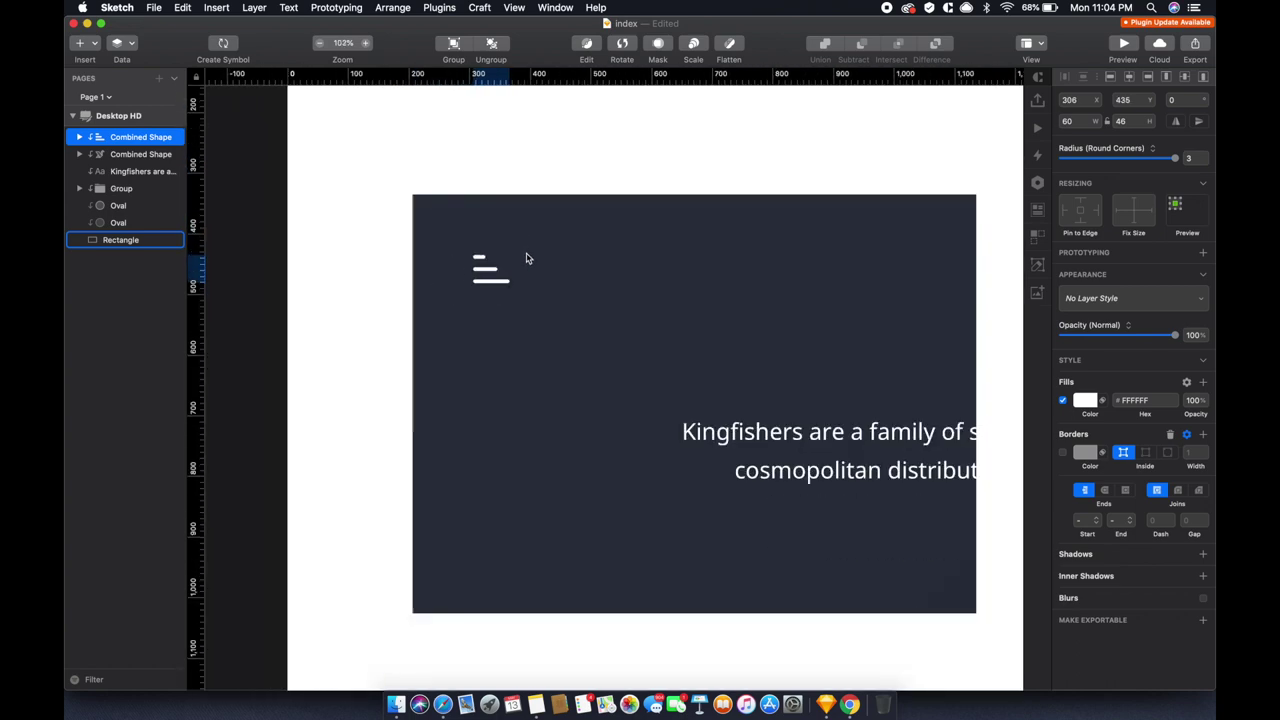
pyautogui.scroll(-2, 530, 253)
# Duplicate the menu icon to the header's right end at X 2859, Y 455
pyautogui.moveTo(246, 206); pyautogui.dragTo(928, 660)
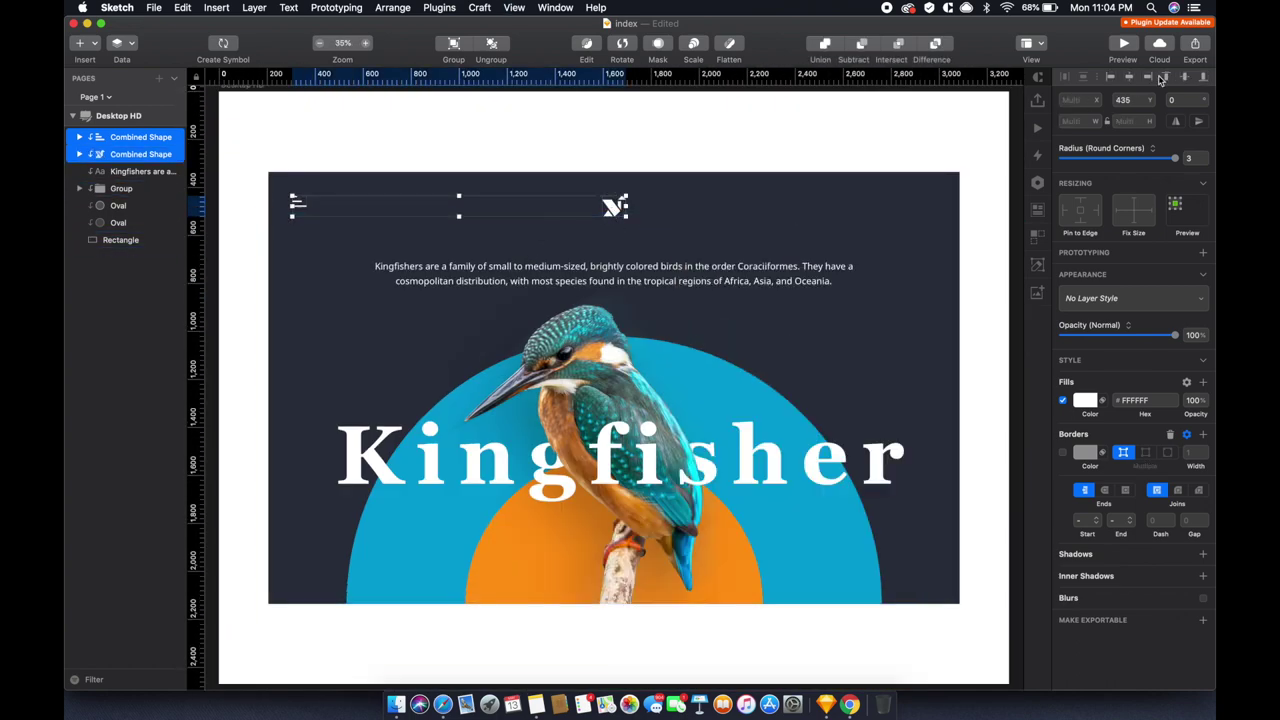
pyautogui.click(329, 234)
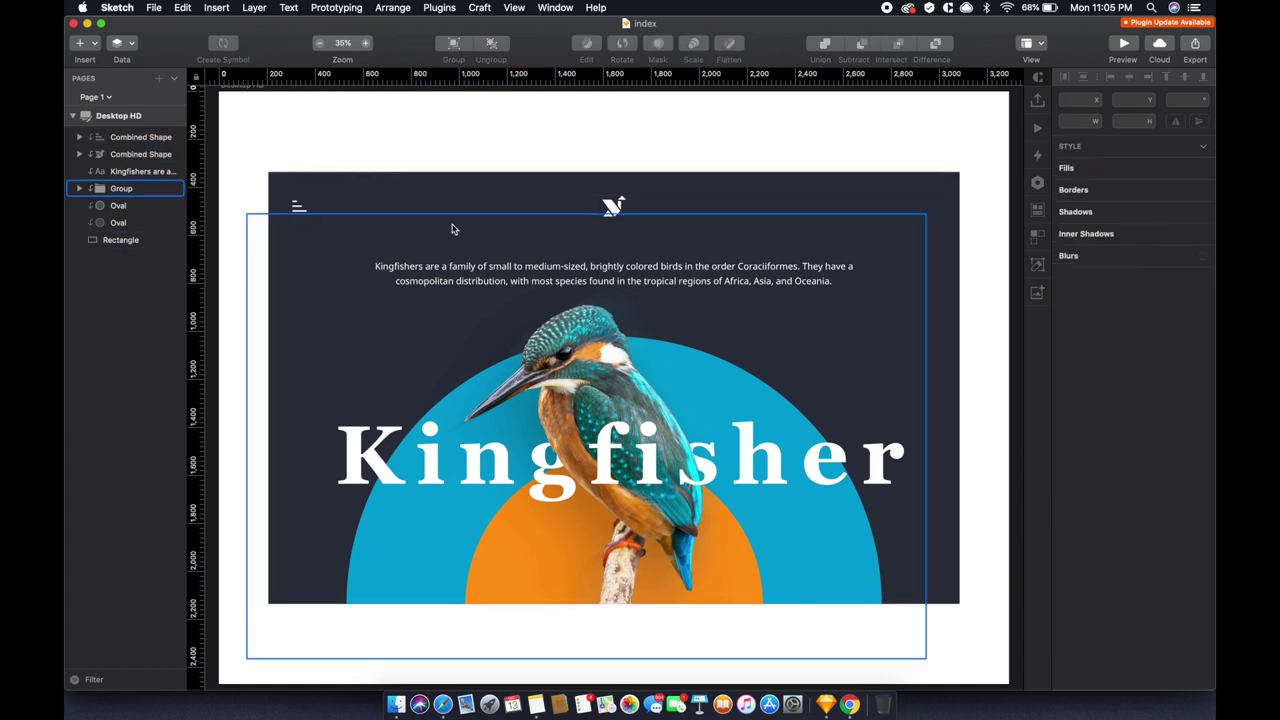
pyautogui.click(301, 211)
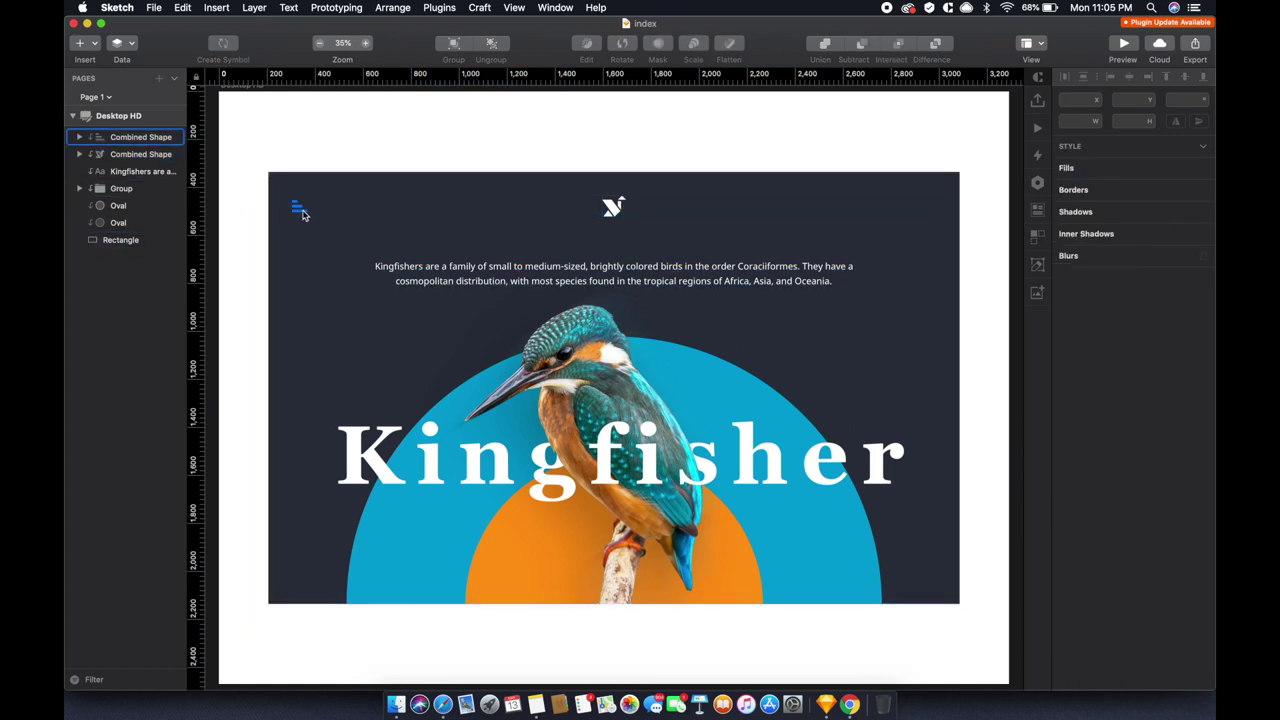
pyautogui.moveTo(300, 208); pyautogui.dragTo(913, 202)
pyautogui.scroll(5, 913, 202)
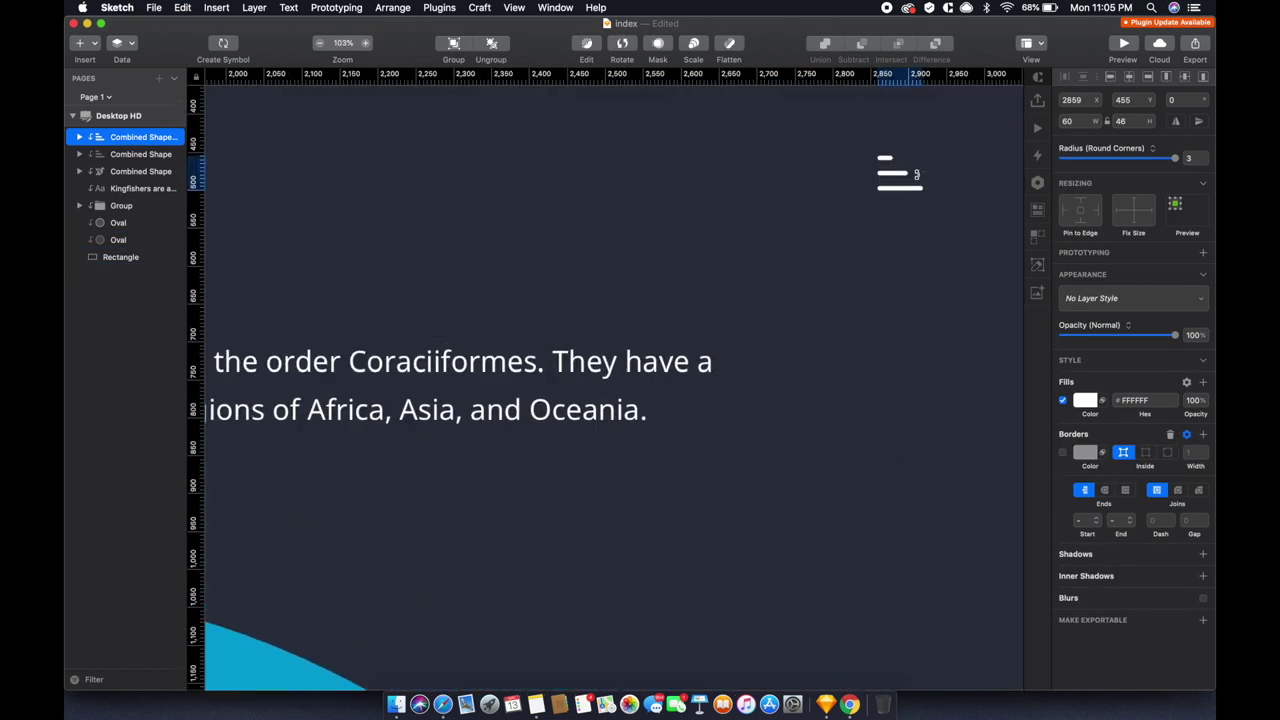
pyautogui.scroll(3, 915, 175)
pyautogui.scroll(2, 663, 286)
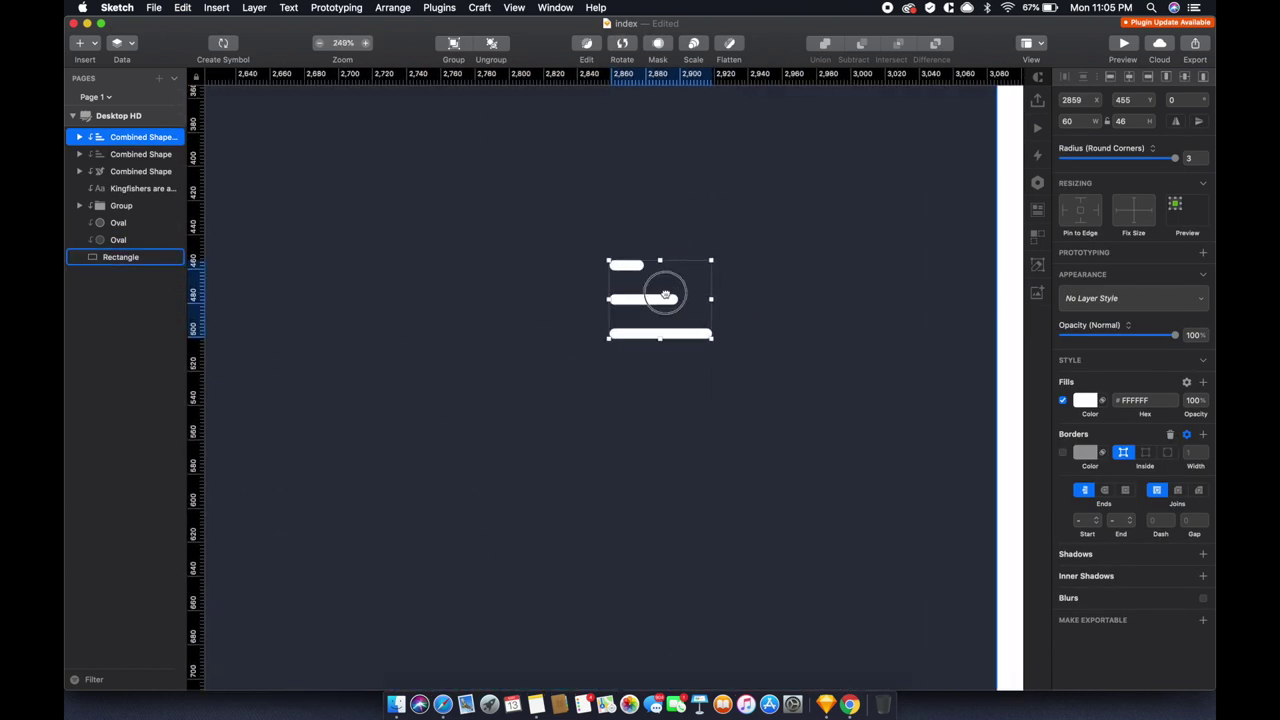
pyautogui.click(111, 45)
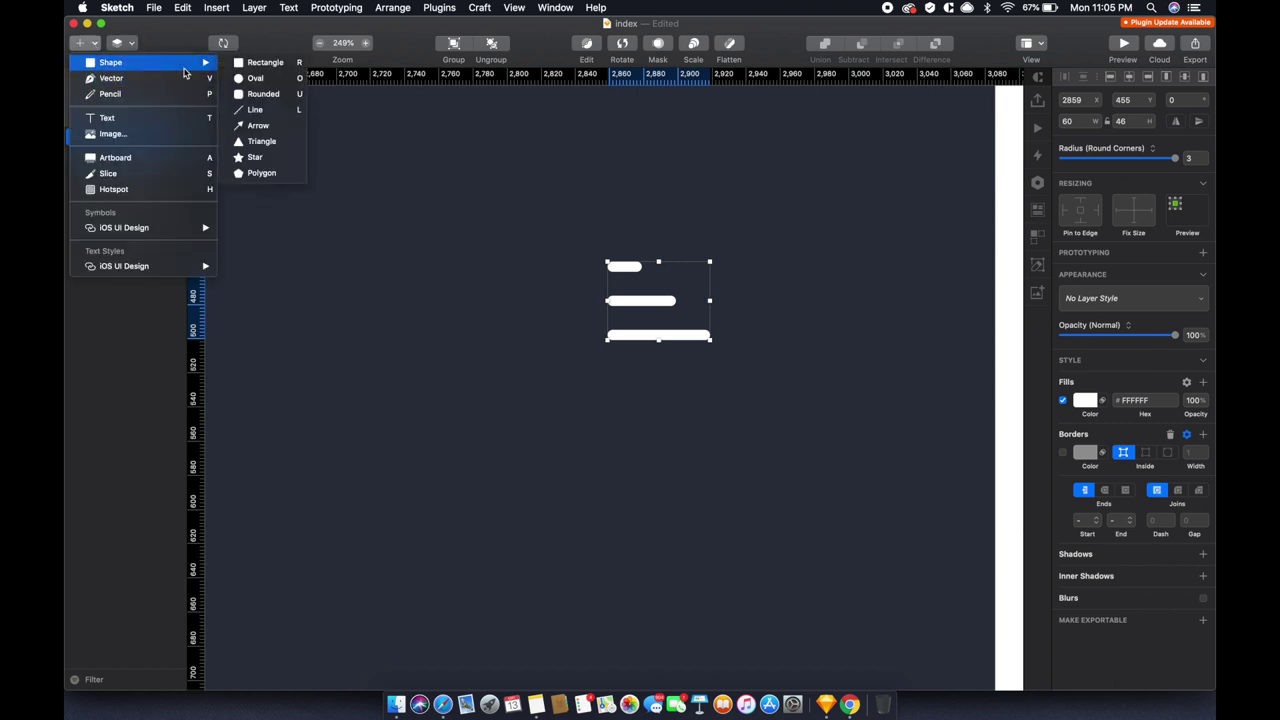
# Draw a borderless 38×38 grey circle over the copied menu icon
pyautogui.click(258, 78)
pyautogui.moveTo(610, 248); pyautogui.dragTo(688, 326)
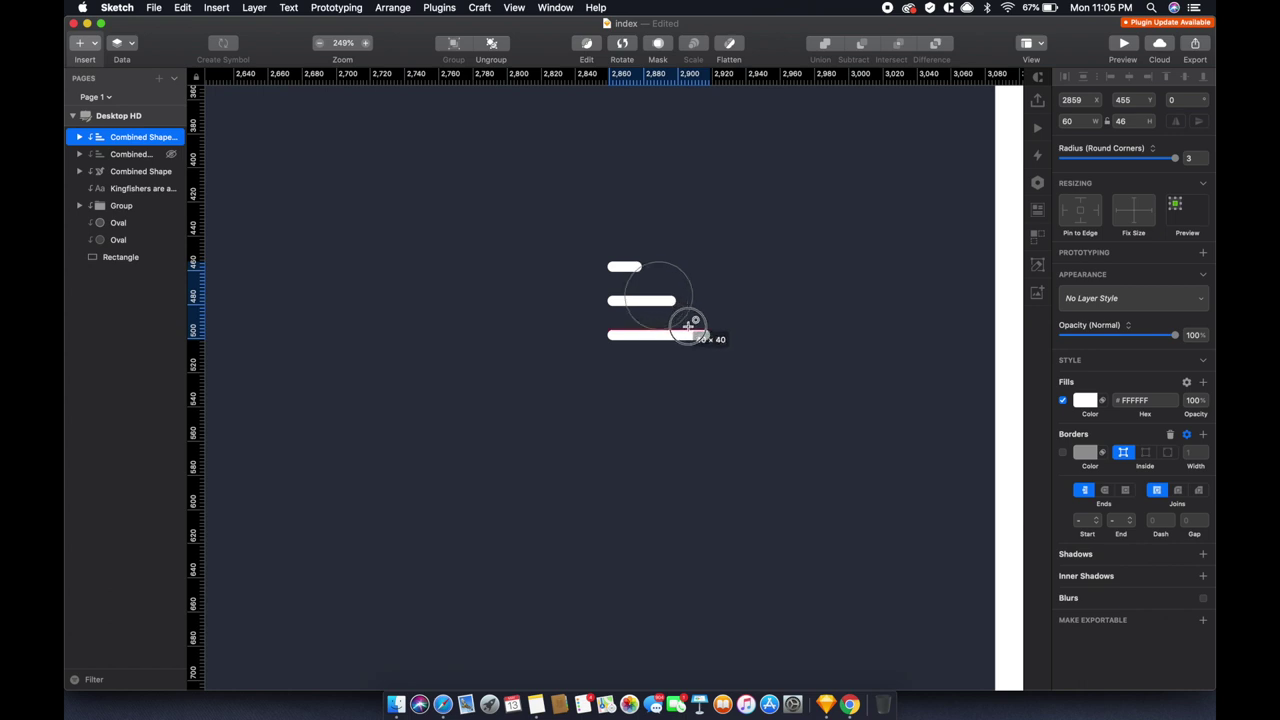
pyautogui.moveTo(688, 326); pyautogui.dragTo(687, 325)
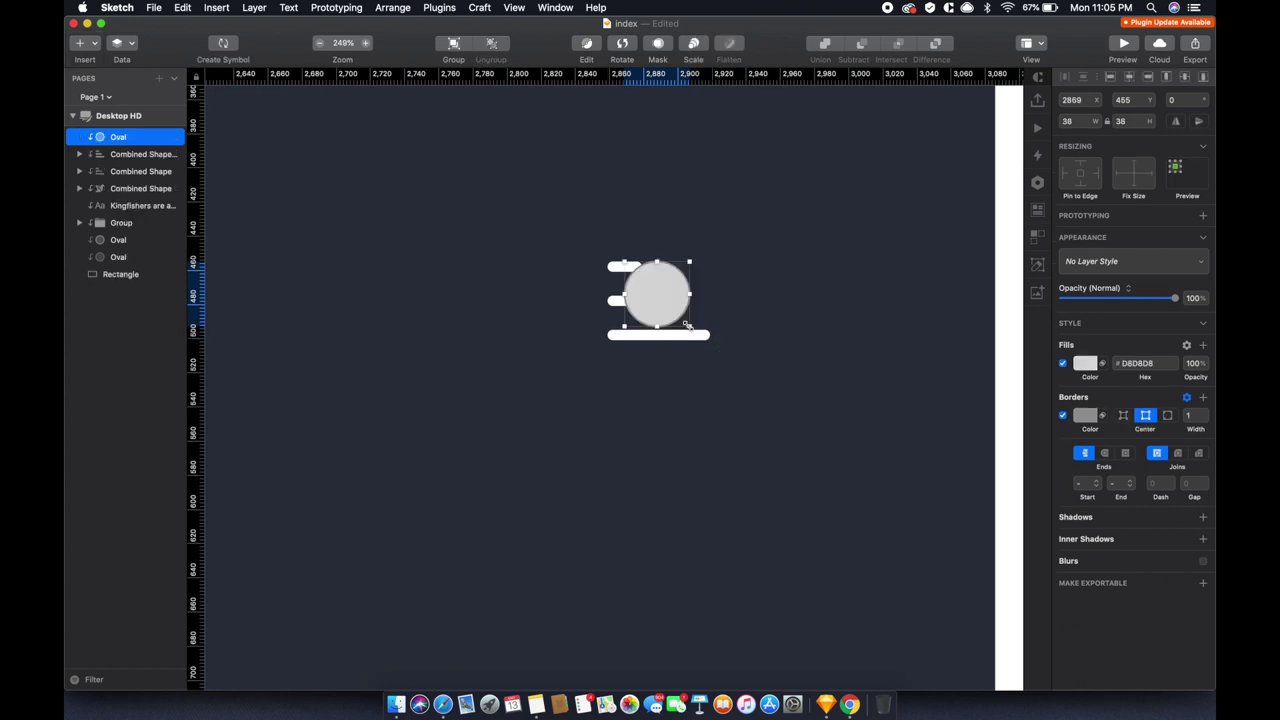
pyautogui.click(1062, 415)
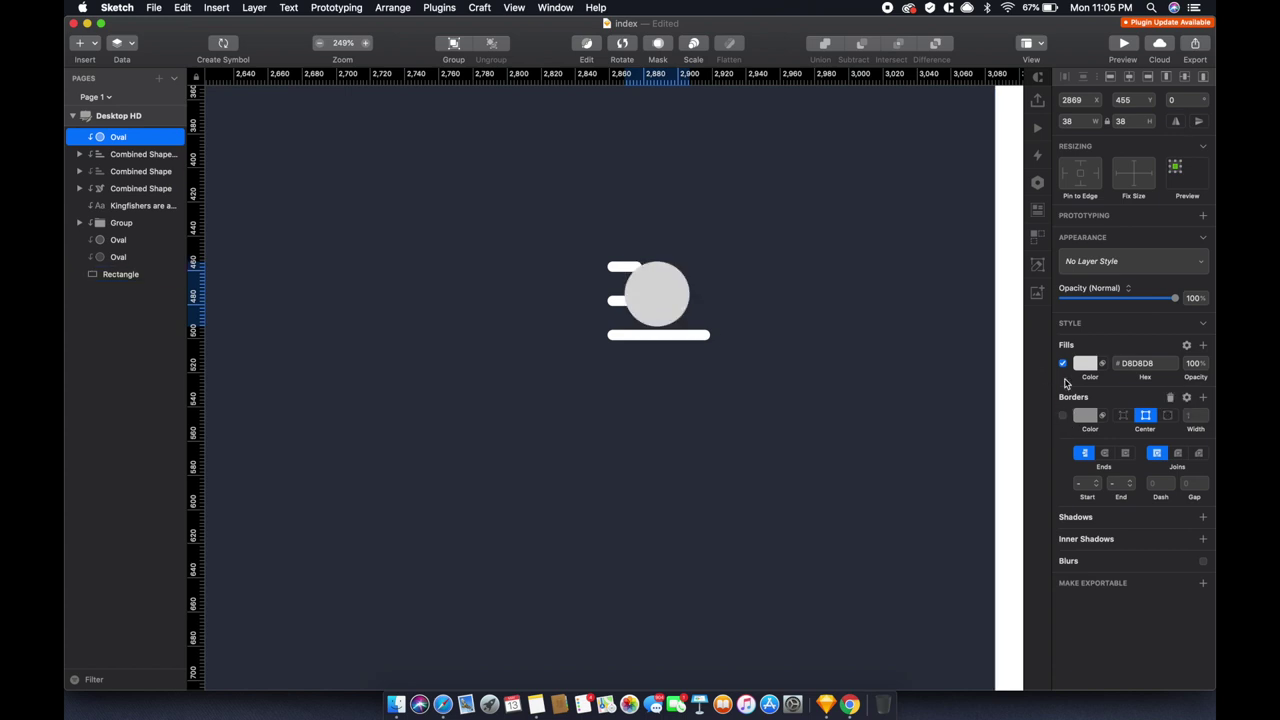
pyautogui.moveTo(647, 305); pyautogui.dragTo(635, 306)
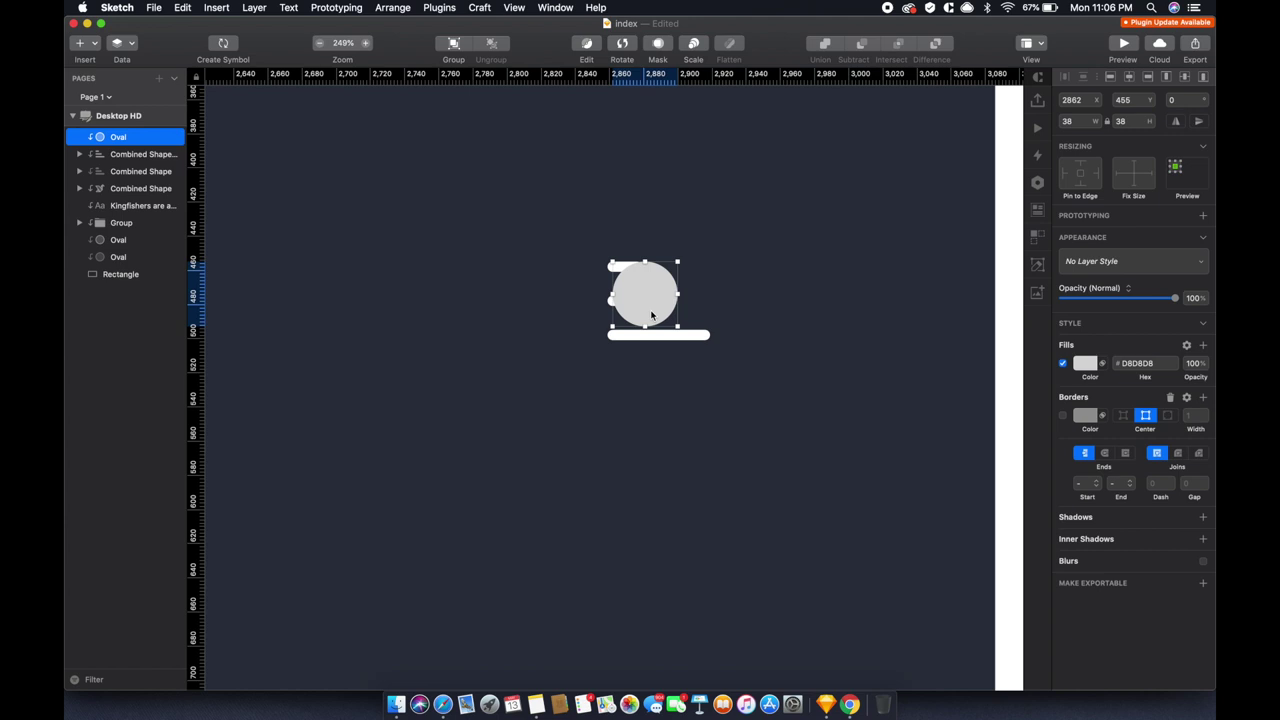
pyautogui.scroll(5, 646, 303)
# Resize the circle to 40×40, add a 34×34 copy, and subtract it to form a ring
pyautogui.press('super+d')
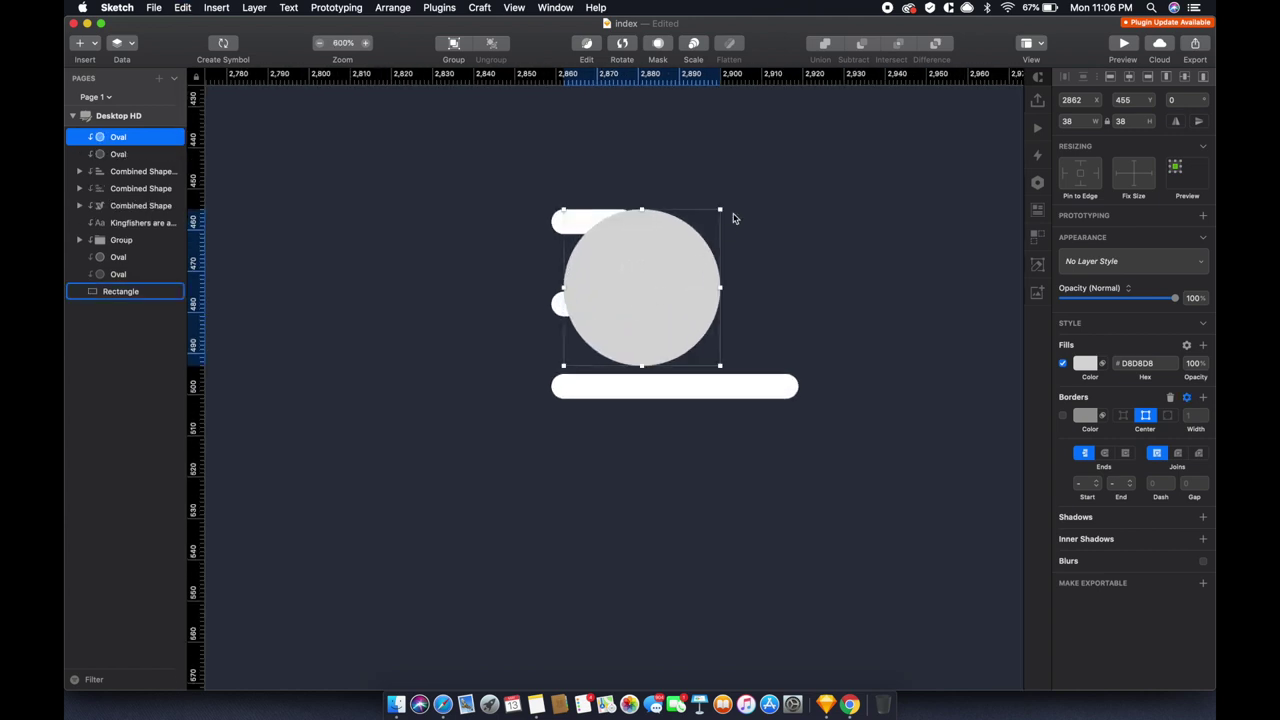
pyautogui.press('super+z')
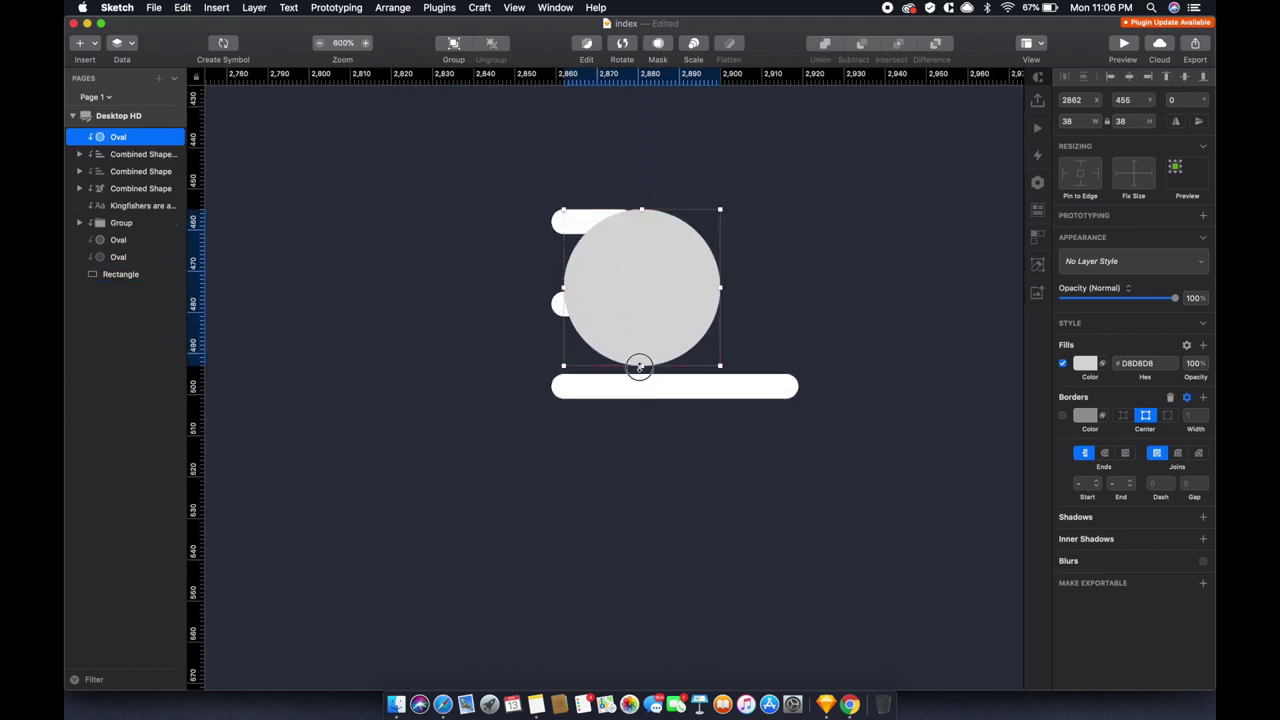
pyautogui.moveTo(642, 366); pyautogui.dragTo(642, 372)
pyautogui.press('super+d')
pyautogui.moveTo(724, 210); pyautogui.dragTo(703, 230)
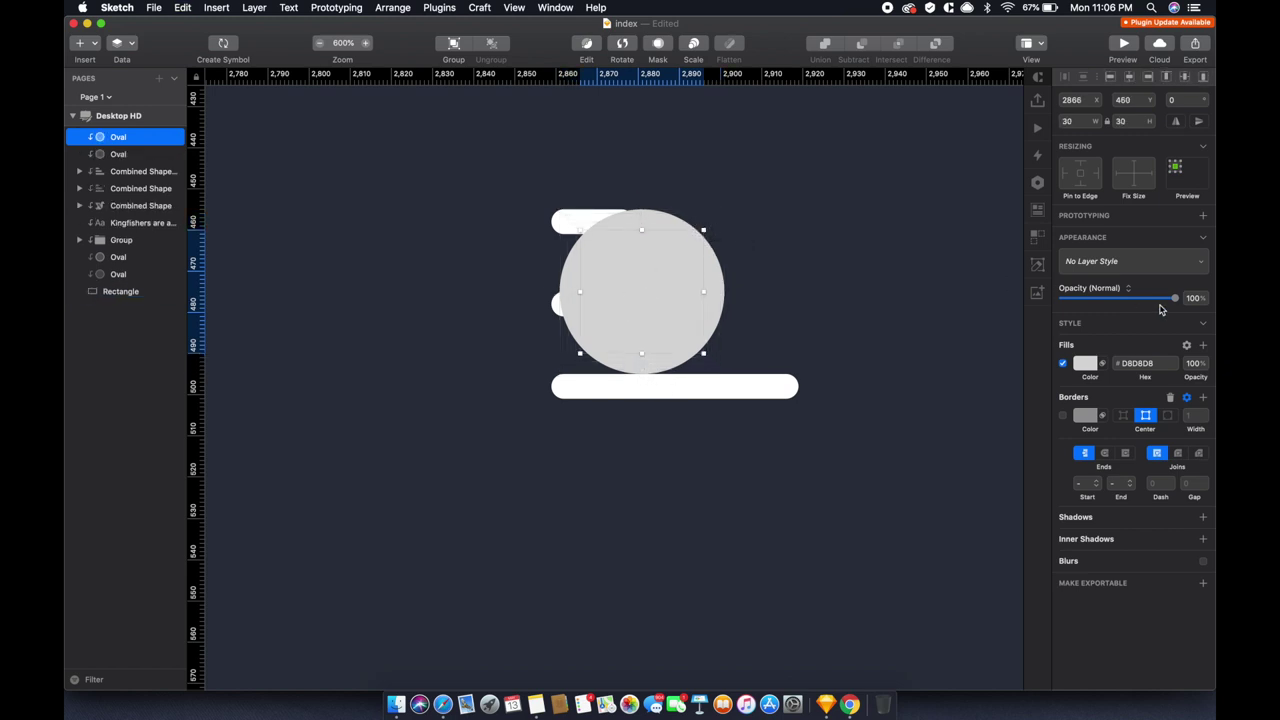
pyautogui.keyDown('shift'); pyautogui.click(118, 154); pyautogui.keyUp('shift')
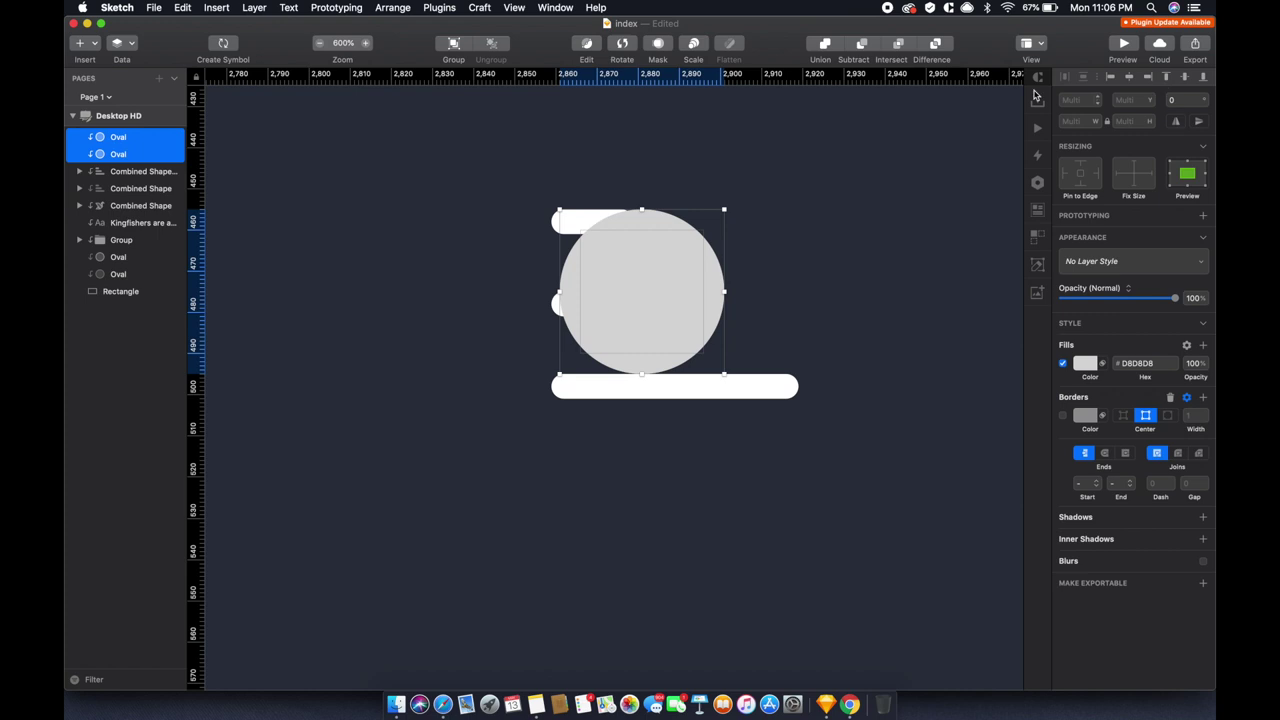
pyautogui.click(864, 46)
# Tweak the ring's inner circle, revert to the plain ring, and draw a small rectangle below
pyautogui.doubleClick(696, 262)
pyautogui.click(691, 234)
pyautogui.click(688, 239)
pyautogui.doubleClick(678, 245)
pyautogui.press('Right')
pyautogui.press('Right')
pyautogui.press('Right')
pyautogui.press('Right')
pyautogui.press('Left')
pyautogui.press('Left')
pyautogui.press('Left')
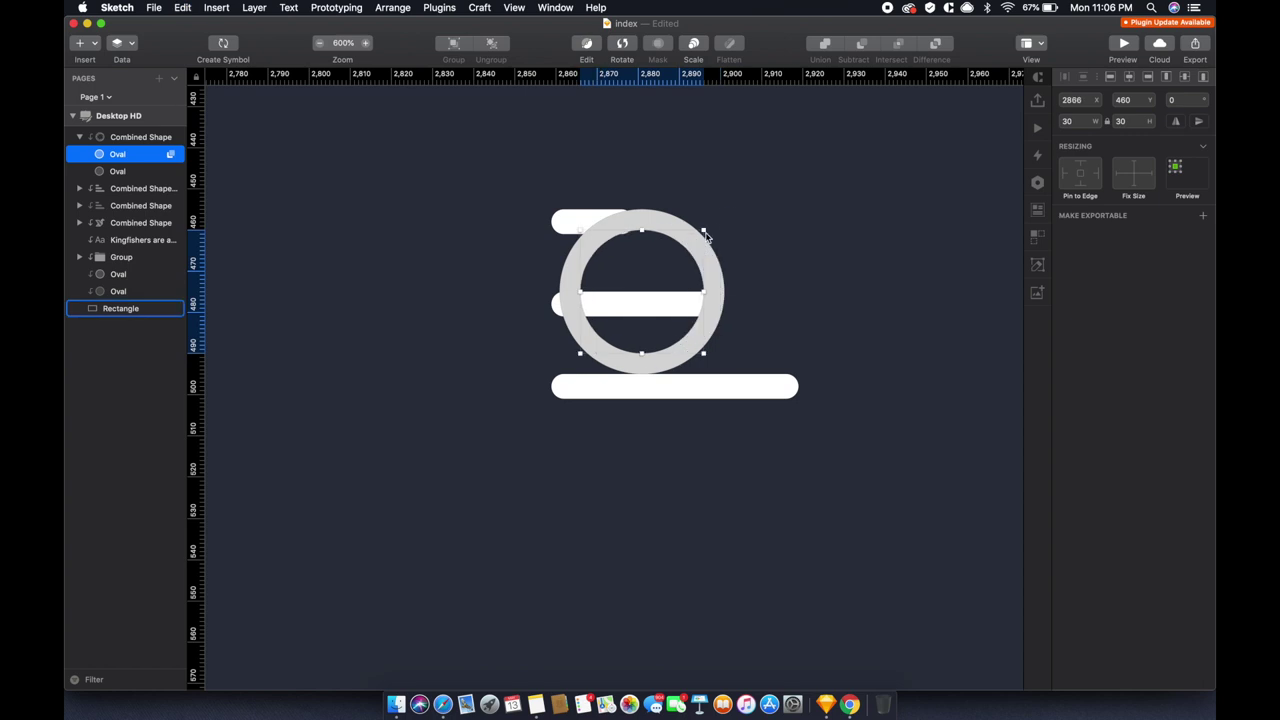
pyautogui.moveTo(705, 230); pyautogui.dragTo(697, 231)
pyautogui.press('Right')
pyautogui.press('Right')
pyautogui.press('Right')
pyautogui.press('Right')
pyautogui.press('Right')
pyautogui.hotkey('ctrl', 'z')
pyautogui.hotkey('ctrl', 'z')
pyautogui.hotkey('ctrl', 'z')
pyautogui.hotkey('ctrl', 'z')
pyautogui.click(690, 240)
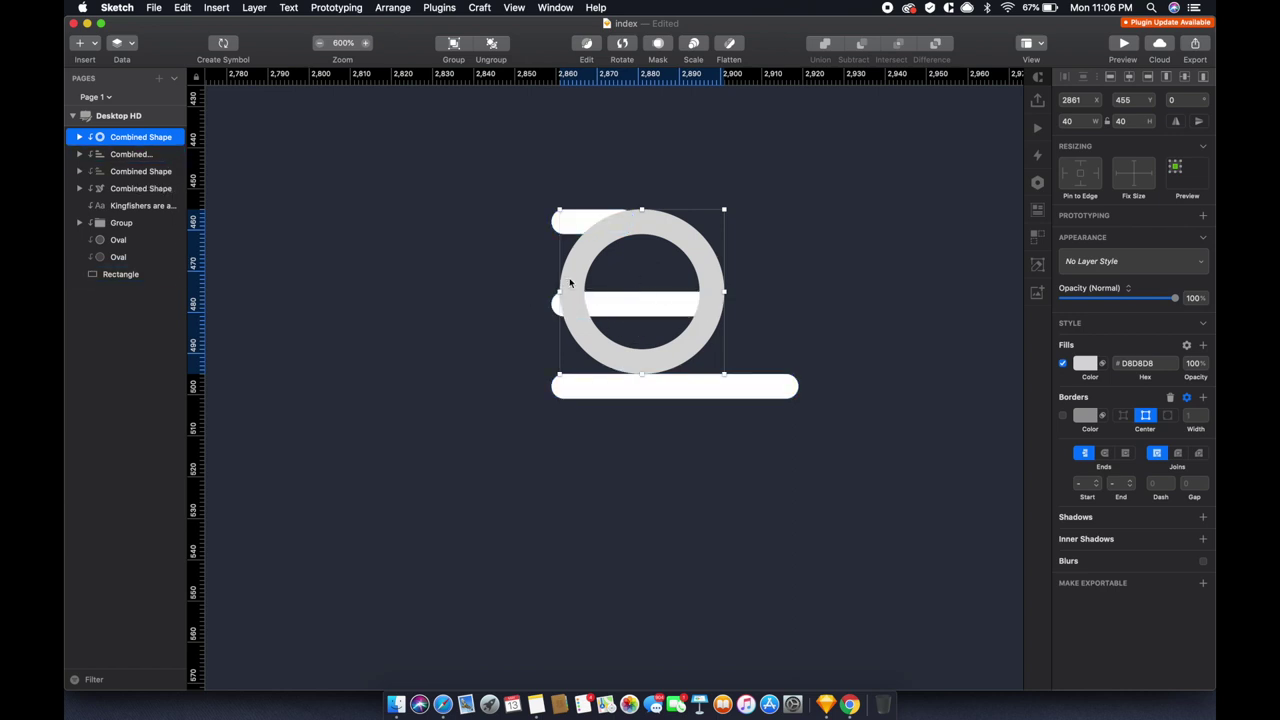
pyautogui.press('r')
pyautogui.moveTo(634, 363); pyautogui.dragTo(657, 417)
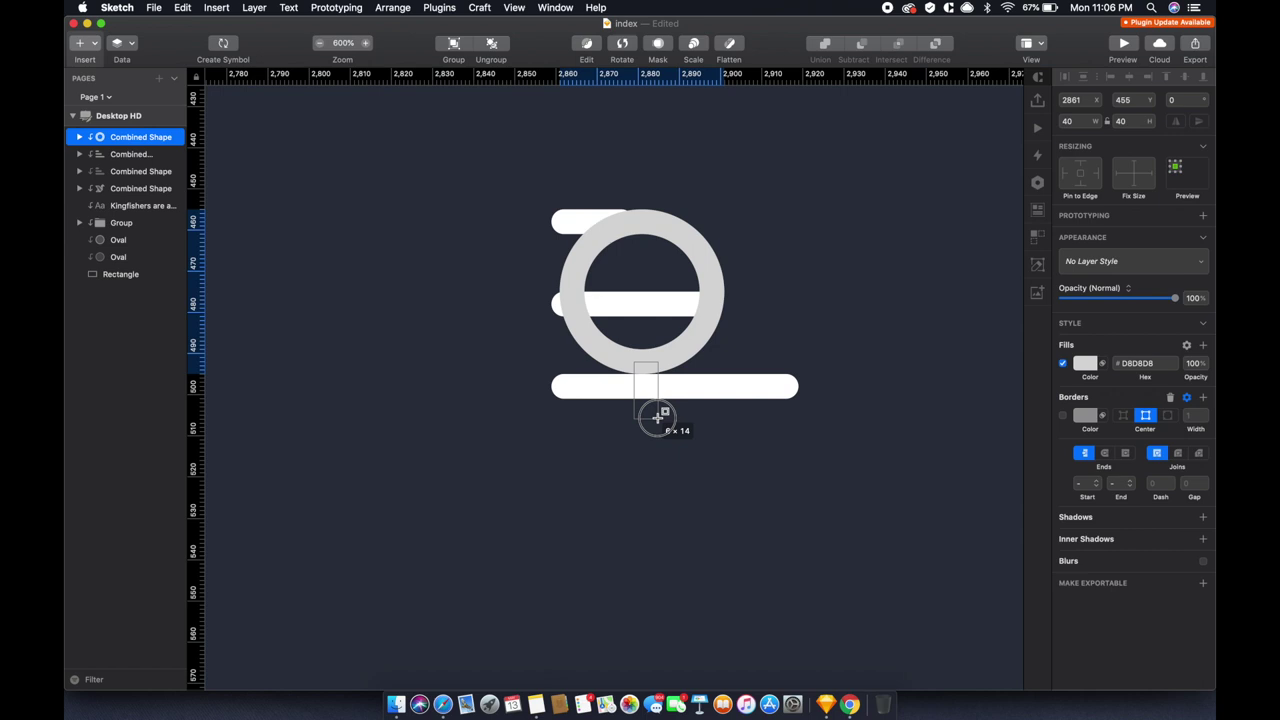
# Draw a 6×14 handle with corner radius 3 and group it with the ring
pyautogui.moveTo(657, 417); pyautogui.dragTo(657, 417)
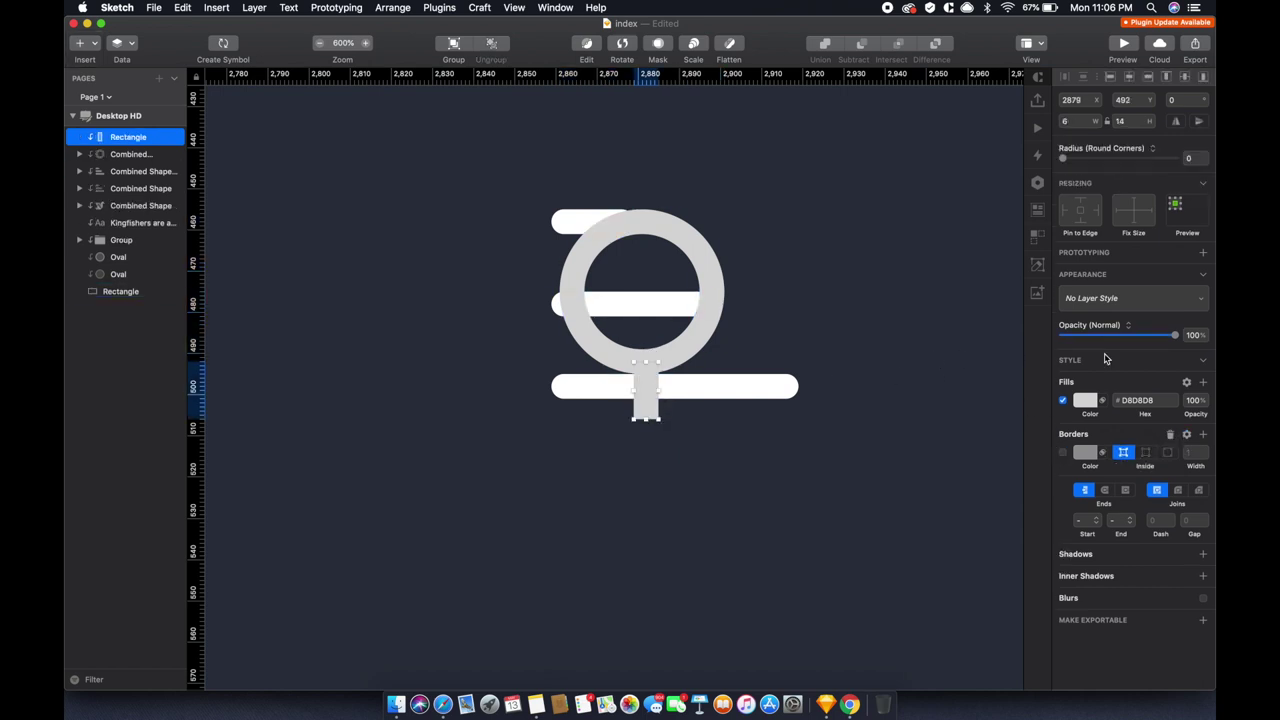
pyautogui.moveTo(1083, 160); pyautogui.dragTo(1200, 160)
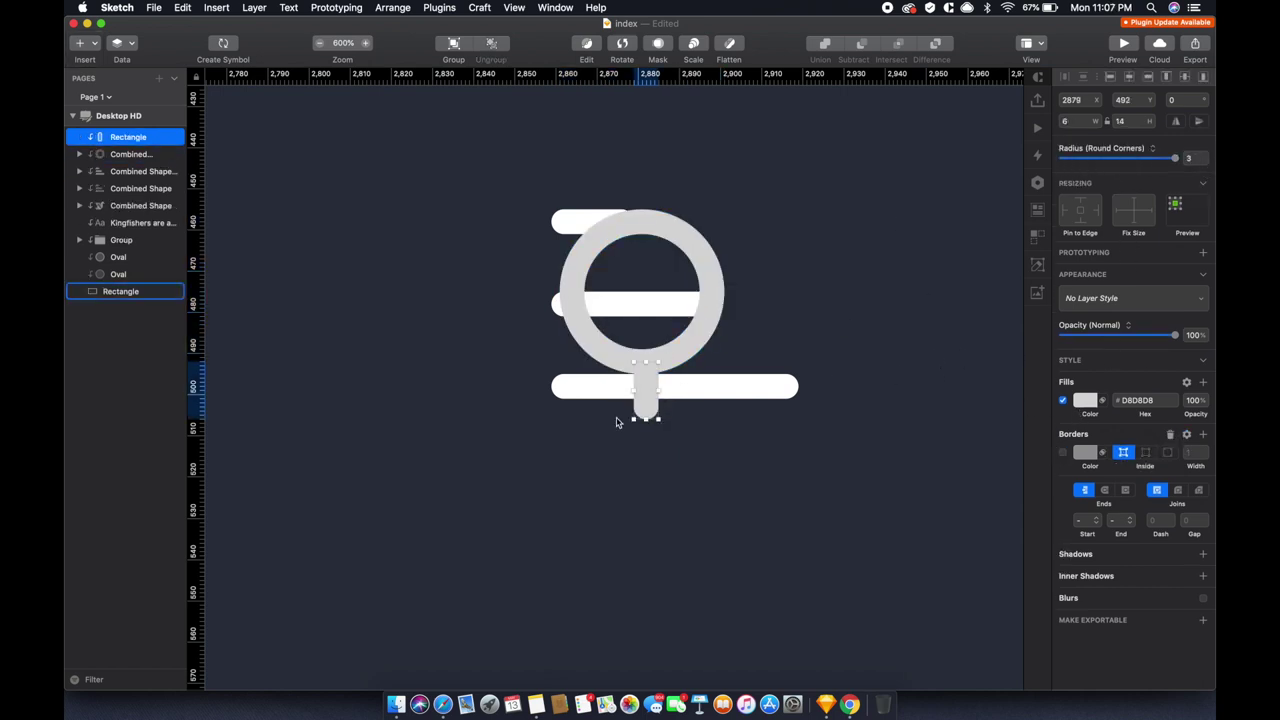
pyautogui.keyDown('shift'); pyautogui.click(683, 350); pyautogui.keyUp('shift')
pyautogui.press('cmd+g')
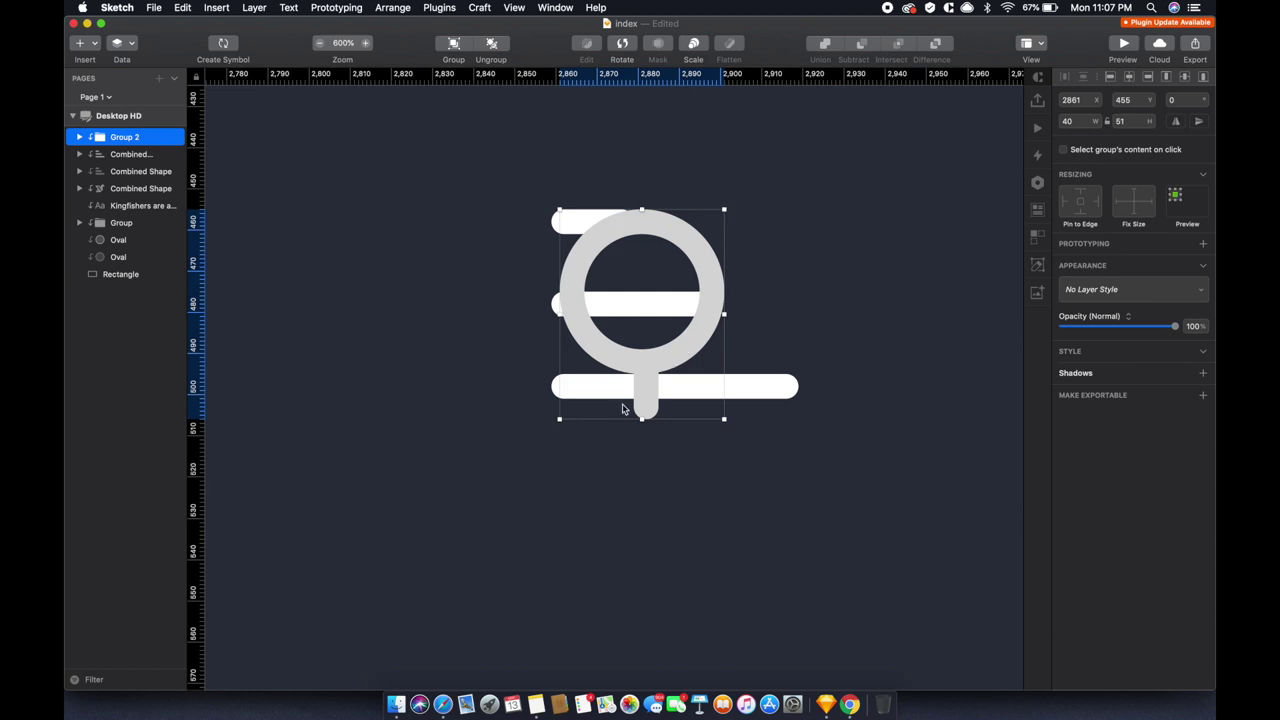
pyautogui.doubleClick(646, 400)
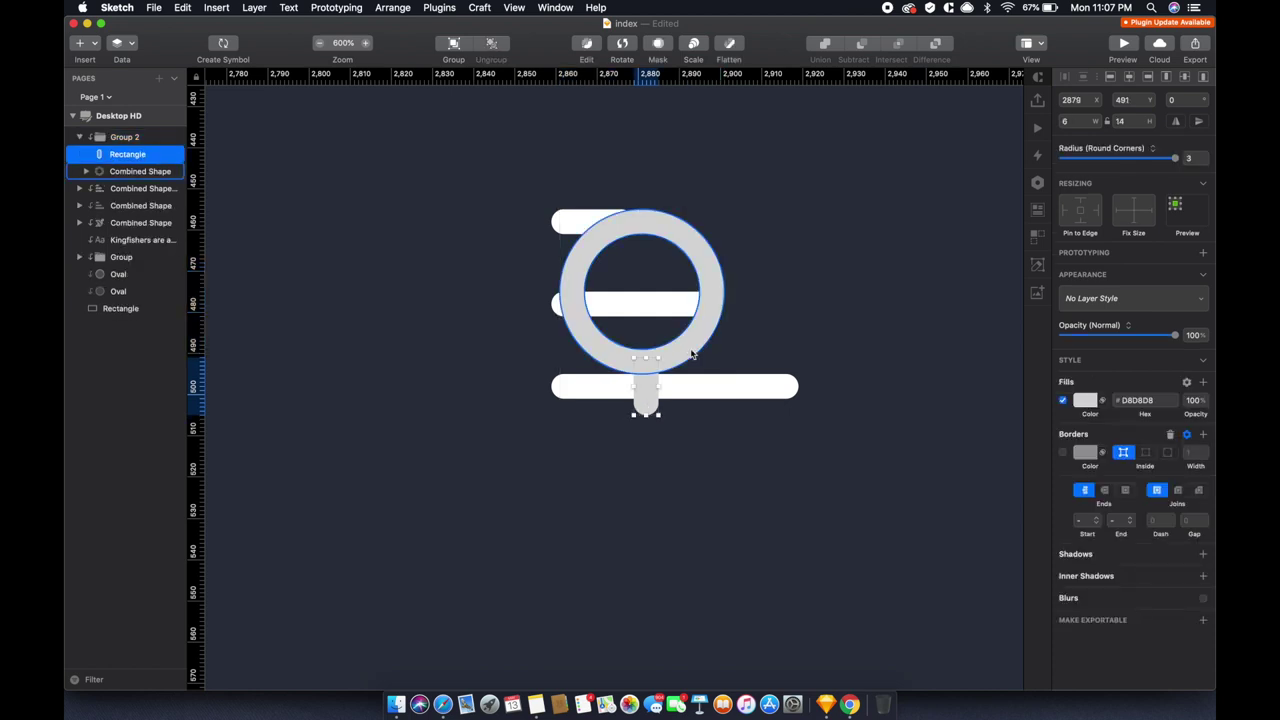
# Union the ring and handle into one shape and rotate it to -45°
pyautogui.click(125, 136)
pyautogui.rightClick(130, 136)
pyautogui.click(417, 291)
pyautogui.press('alt+super+u')
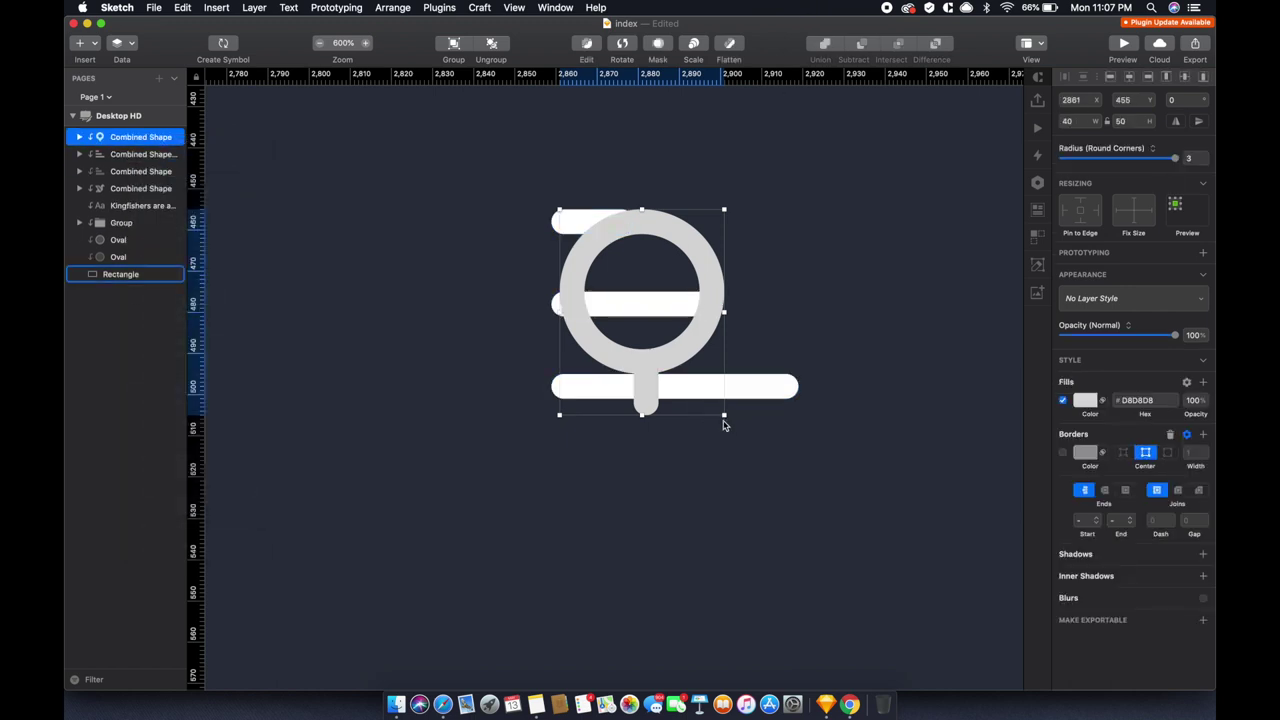
pyautogui.press('super+shift+r')
pyautogui.moveTo(727, 423); pyautogui.dragTo(791, 349)
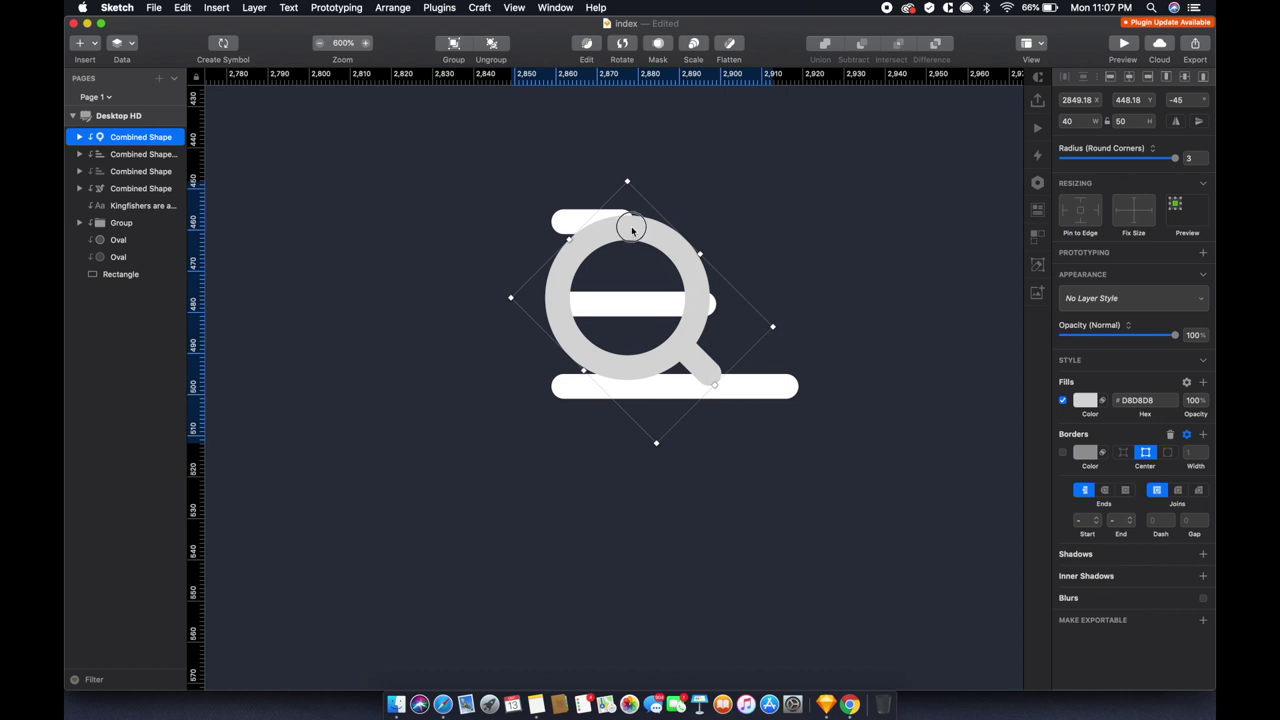
pyautogui.moveTo(623, 223); pyautogui.dragTo(622, 224)
pyautogui.press('Return')
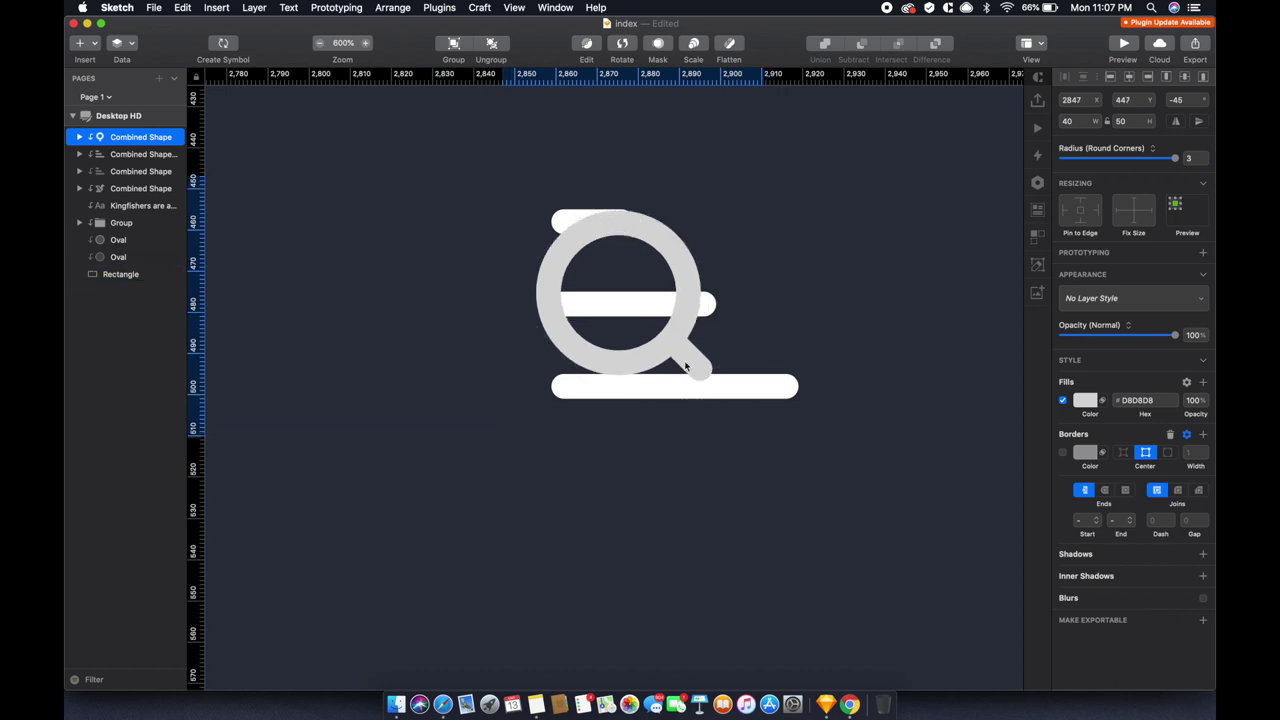
# Remove the placeholder bars, leaving the magnifier shape selected
pyautogui.click(690, 370)
pyautogui.click(649, 383)
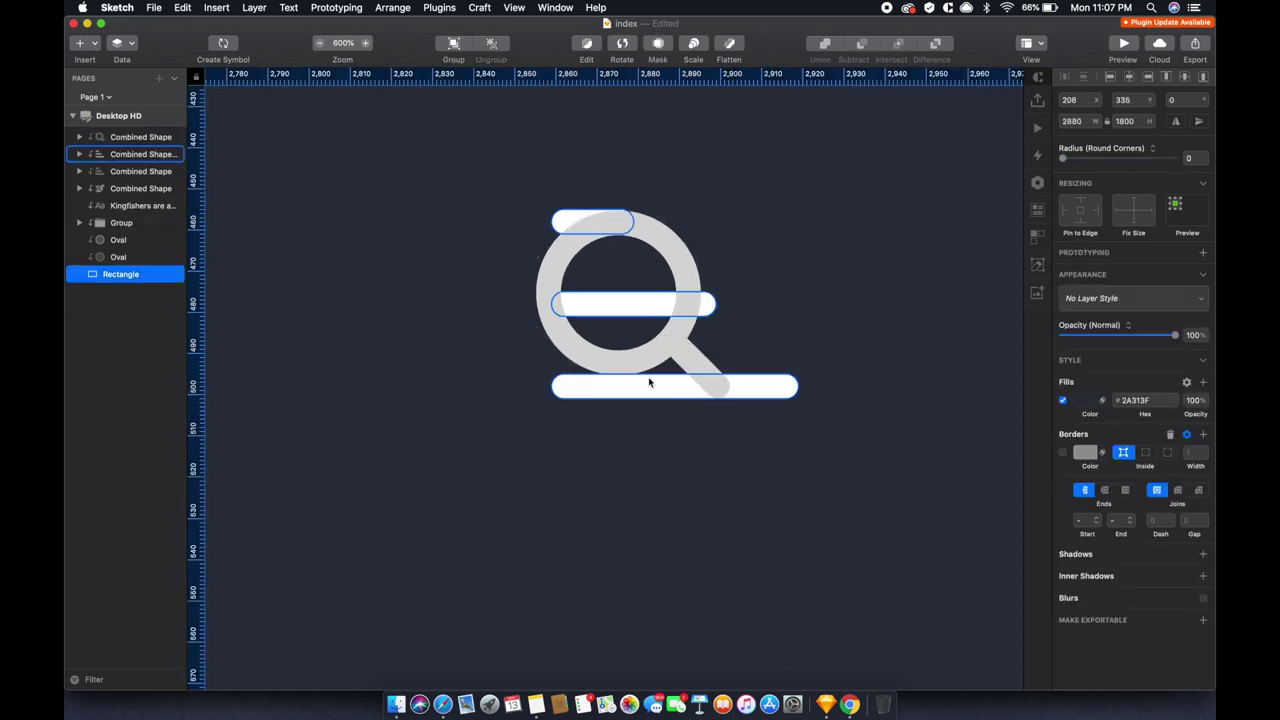
pyautogui.click(608, 356)
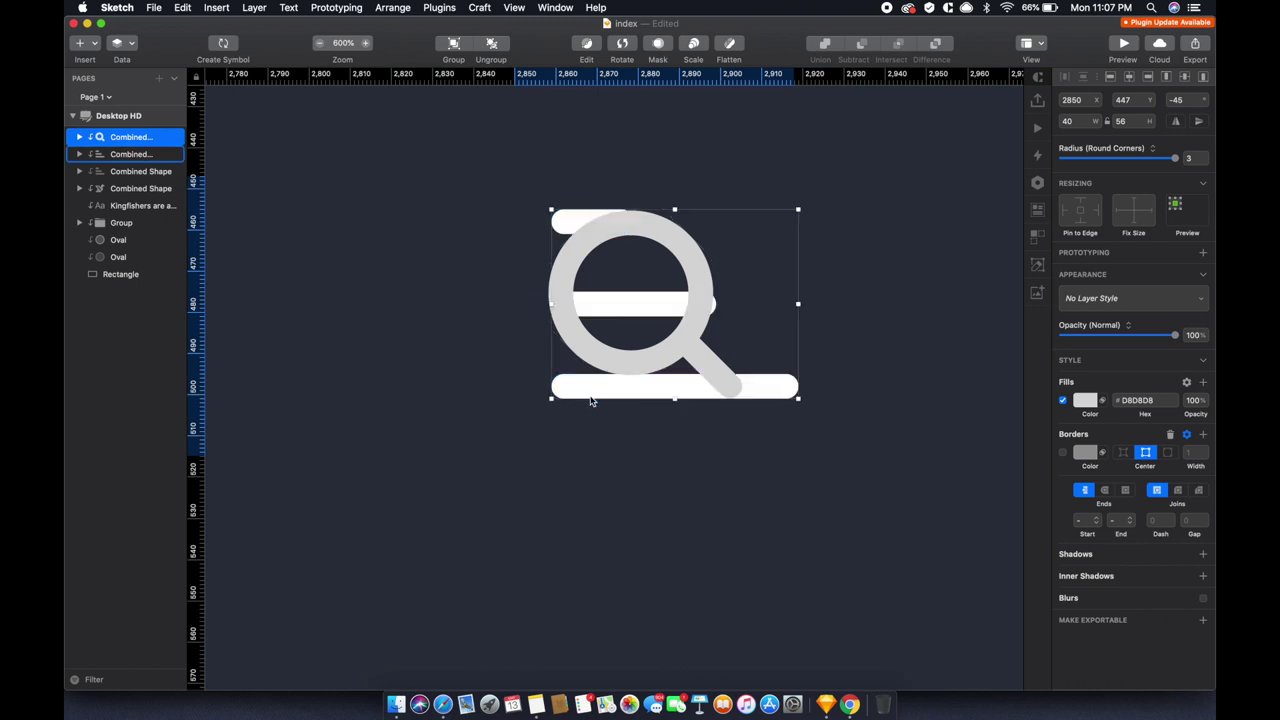
pyautogui.press('super+z')
pyautogui.click(614, 377)
pyautogui.click(621, 370)
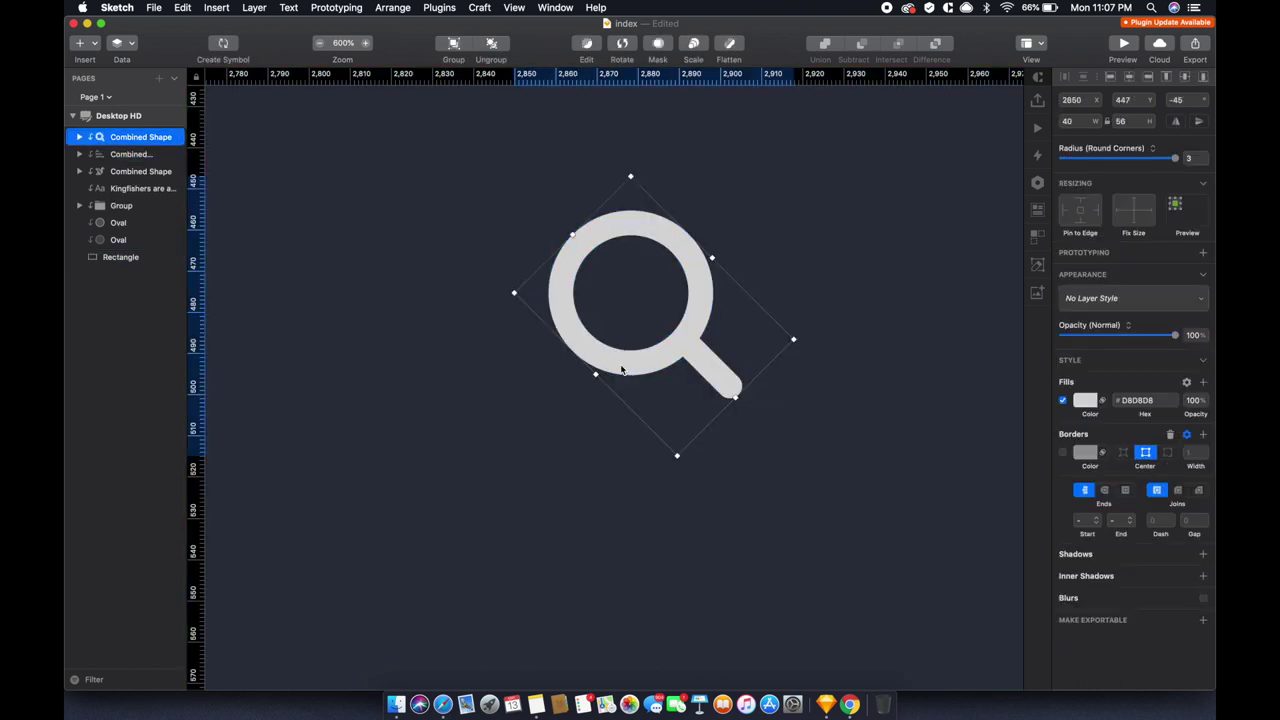
# Fill the magnifier white (#FFFFFF) and zoom out to the whole artboard
pyautogui.click(1085, 400)
pyautogui.moveTo(1075, 470); pyautogui.dragTo(1057, 449)
pyautogui.click(643, 386)
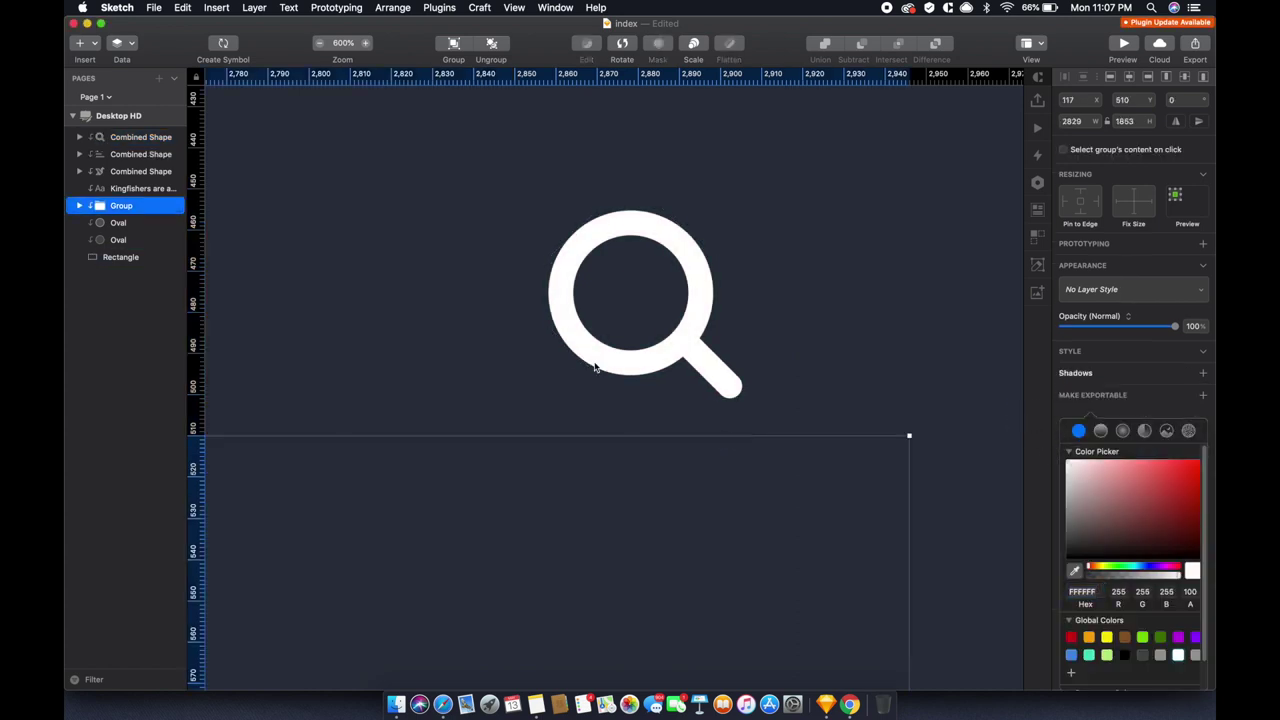
pyautogui.press('super+1')
pyautogui.click(910, 206)
pyautogui.keyDown('shift'); pyautogui.click(943, 272); pyautogui.keyUp('shift')
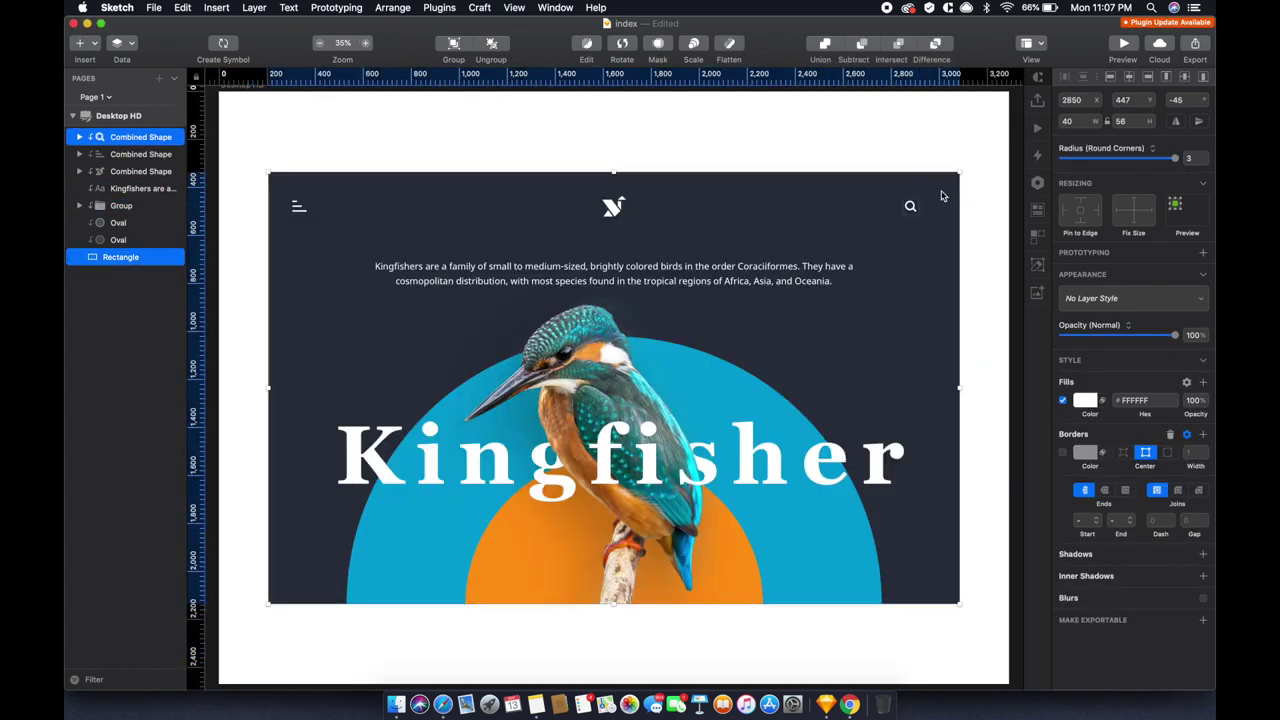
# Align the magnifier to the header's right edge, nudge it left, and save
pyautogui.click(1159, 78)
pyautogui.click(951, 206)
pyautogui.hotkey('shift', 'Left')
pyautogui.hotkey('shift', 'Left')
pyautogui.hotkey('shift', 'Left')
pyautogui.hotkey('shift', 'Left')
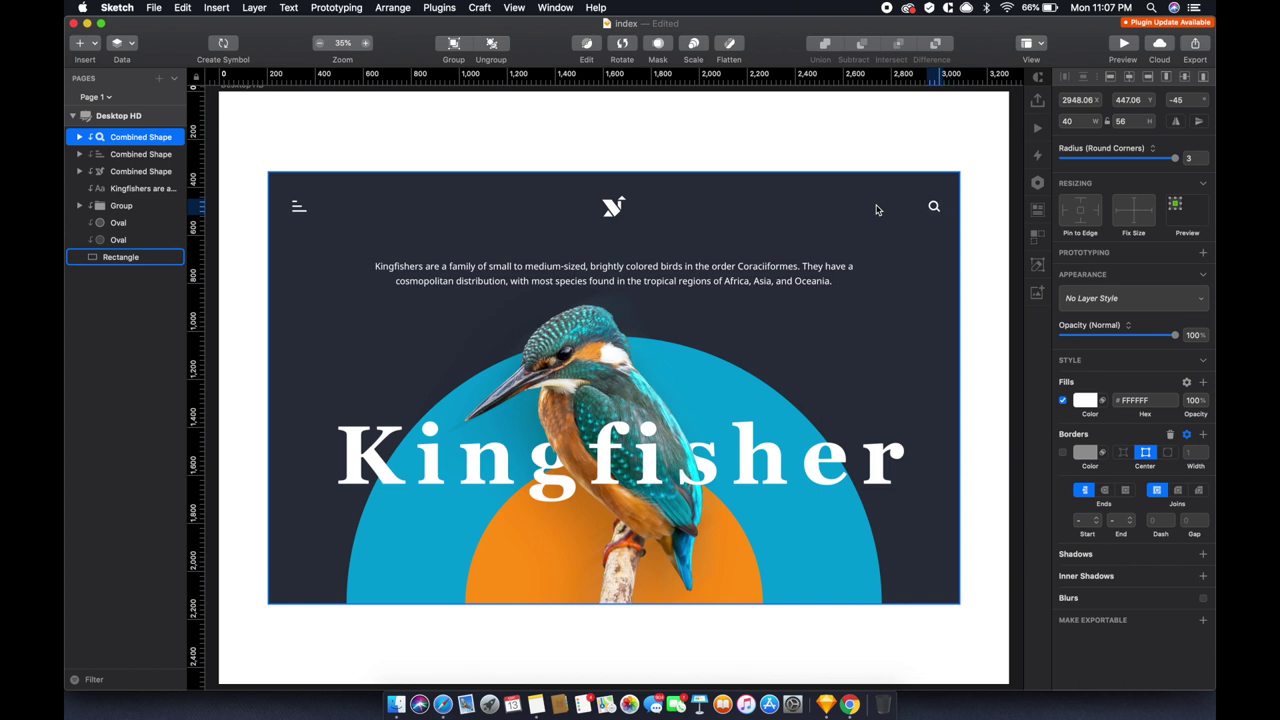
pyautogui.press('super+s')
pyautogui.click(800, 150)
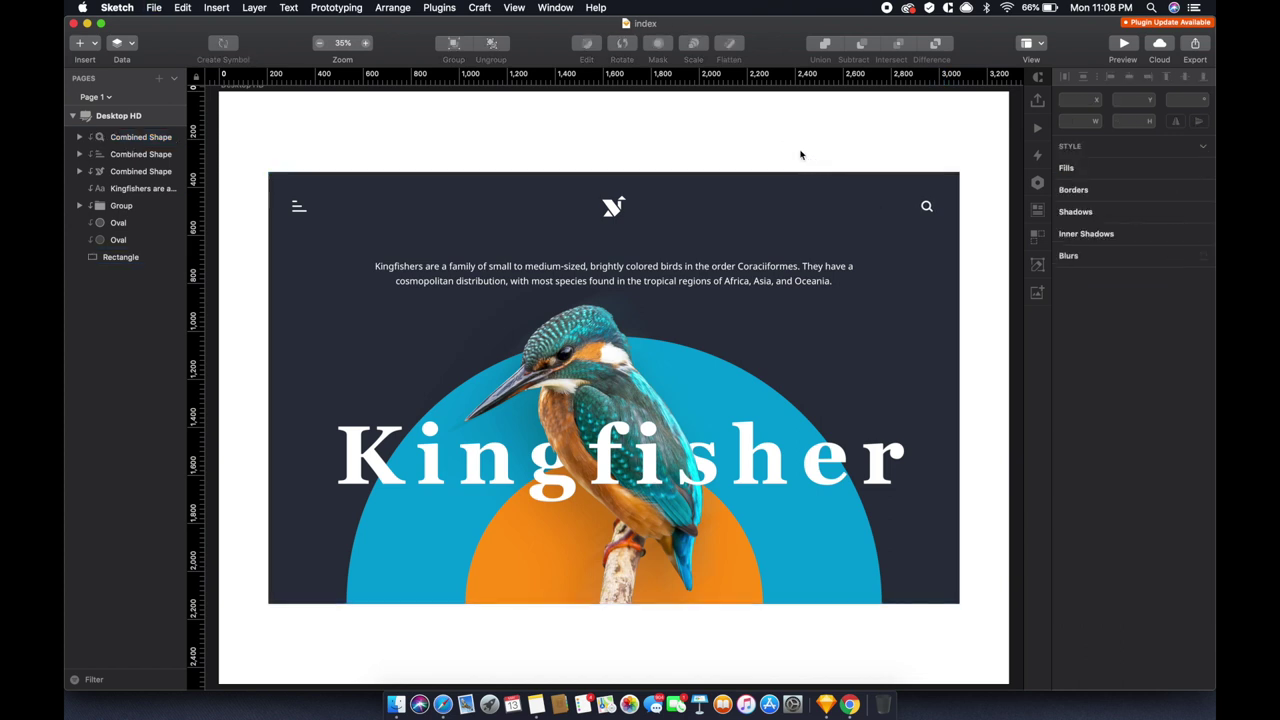
# Line up the magnifier, logo and menu icon in the header
pyautogui.click(926, 206)
pyautogui.keyDown('shift'); pyautogui.click(615, 209); pyautogui.keyUp('shift')
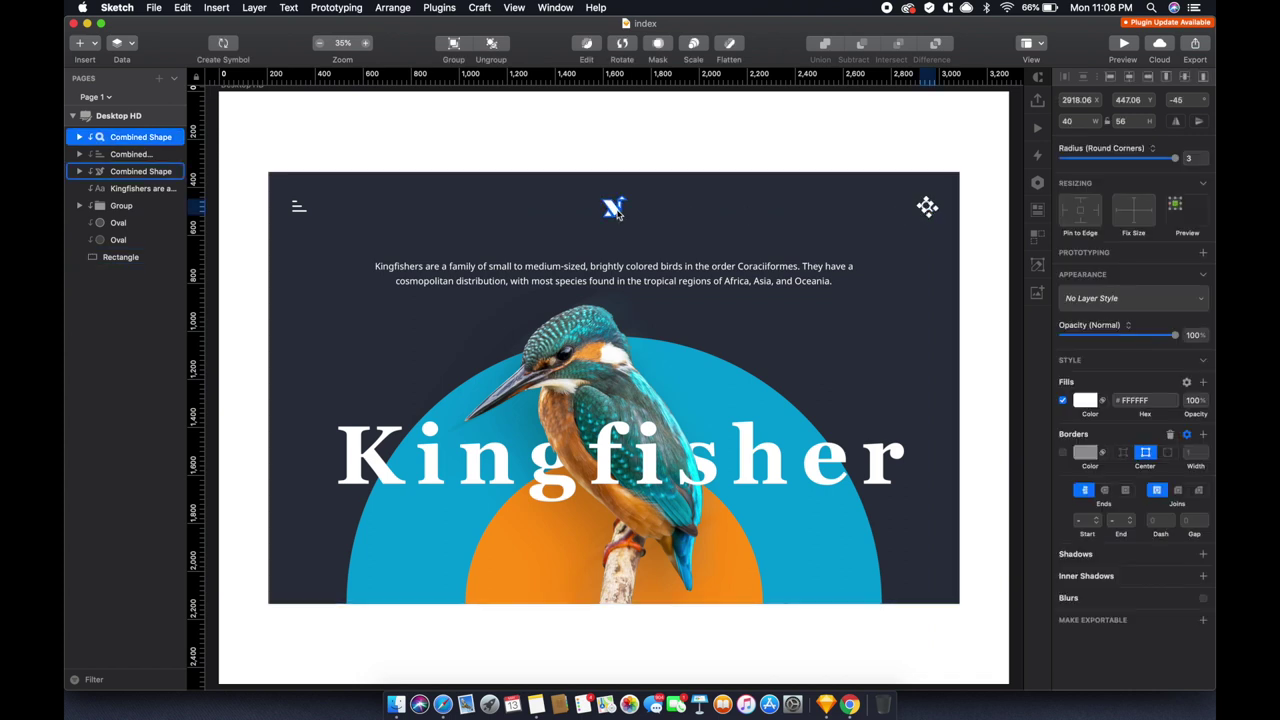
pyautogui.keyDown('shift'); pyautogui.click(298, 206); pyautogui.keyUp('shift')
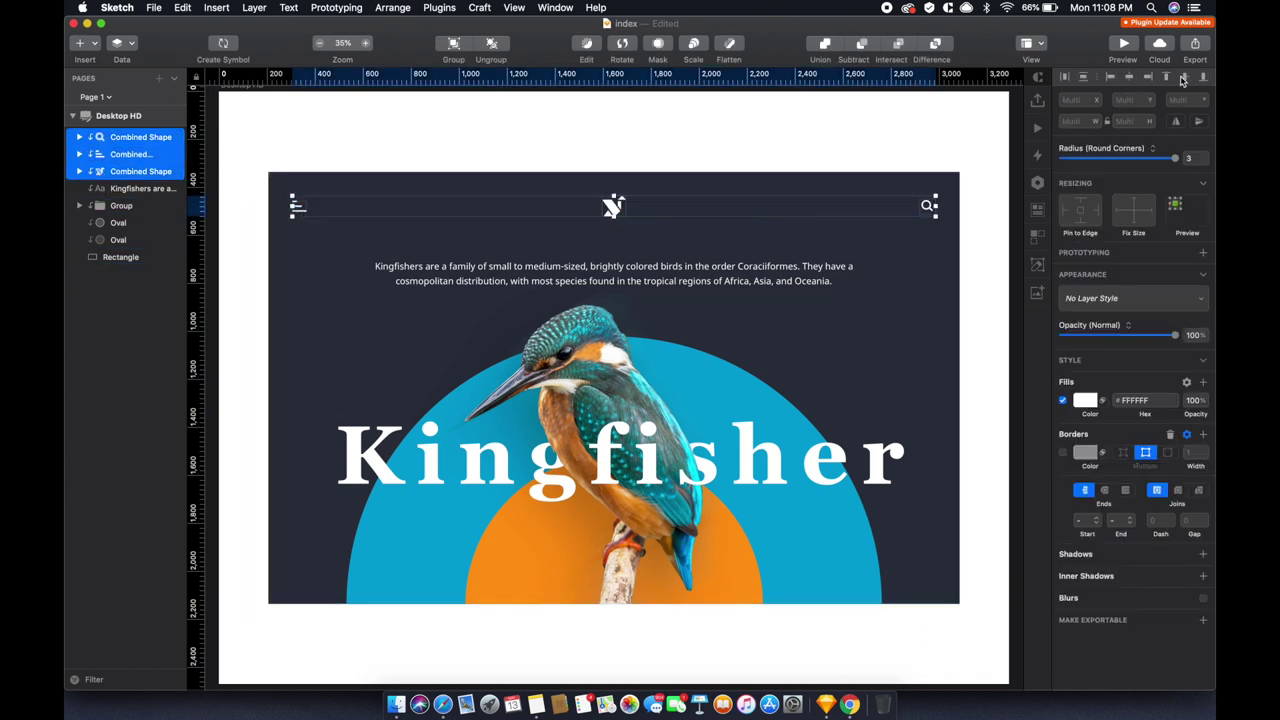
pyautogui.click(829, 149)
# Move the description text up to X 532, Y 630 beneath the icons
pyautogui.moveTo(533, 292); pyautogui.dragTo(539, 268)
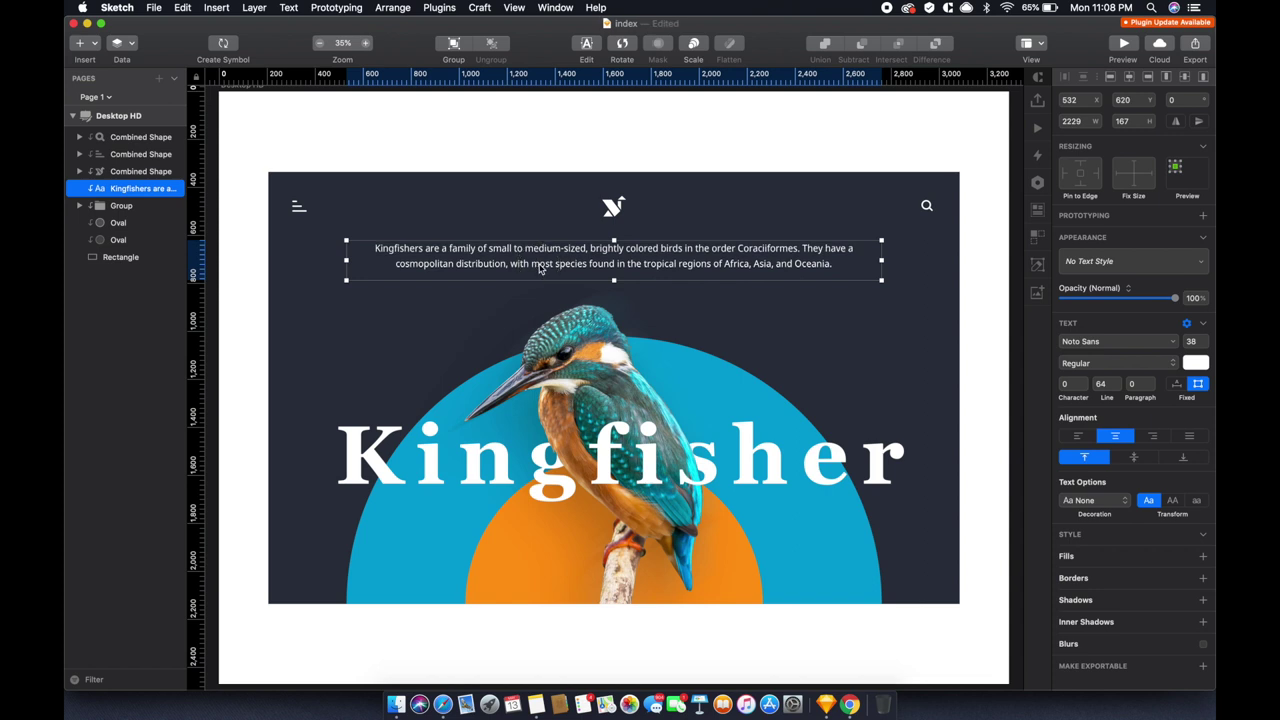
pyautogui.hotkey('shift', 'Down')
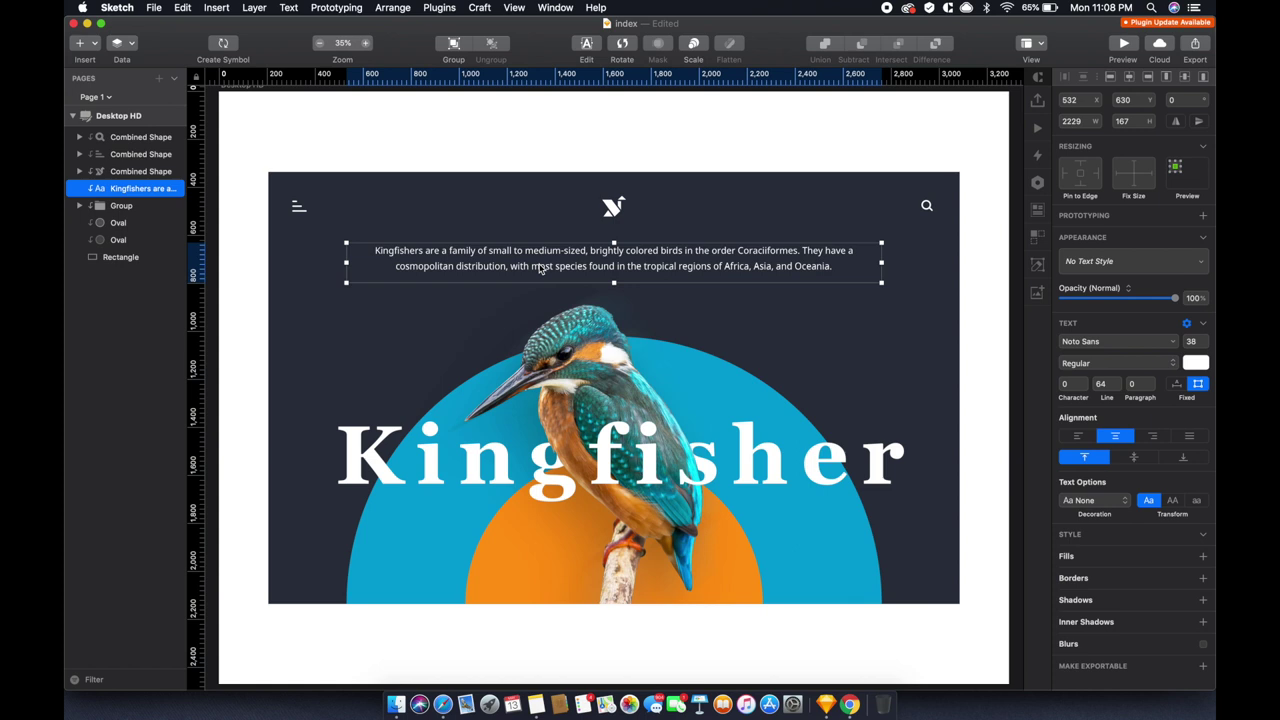
pyautogui.click(588, 403)
pyautogui.scroll(-2, 588, 403)
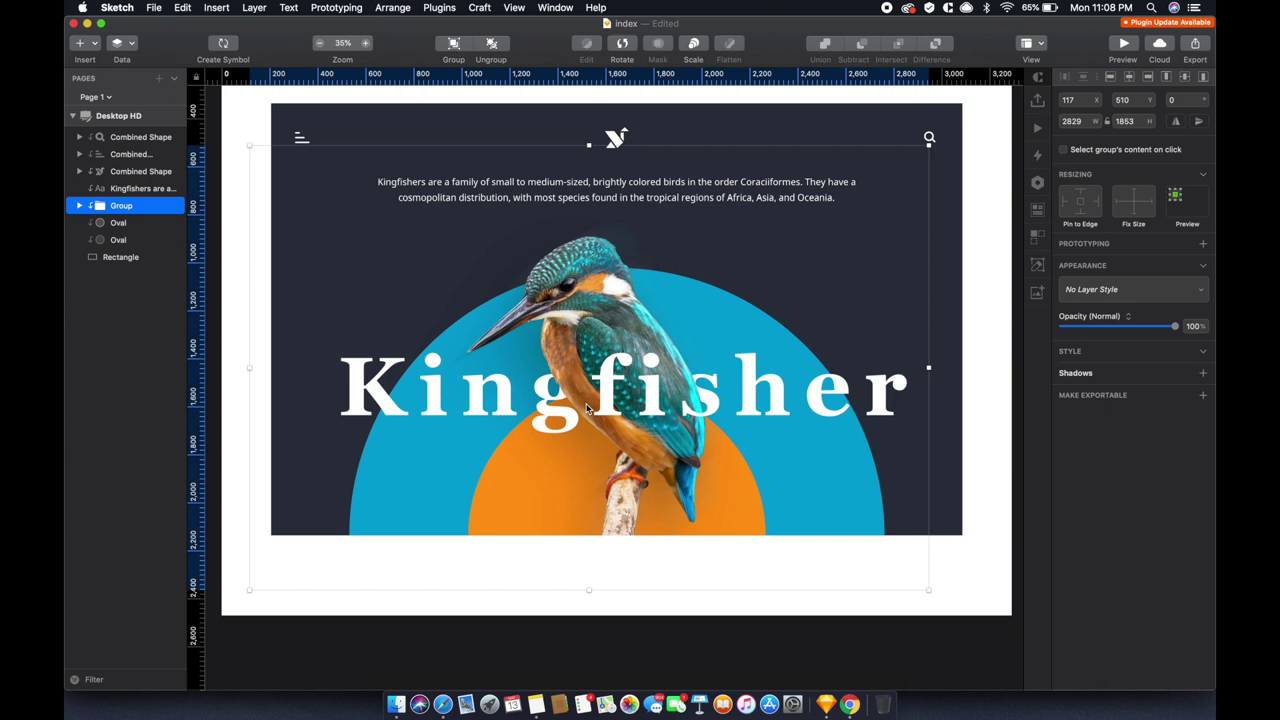
pyautogui.click(120, 240)
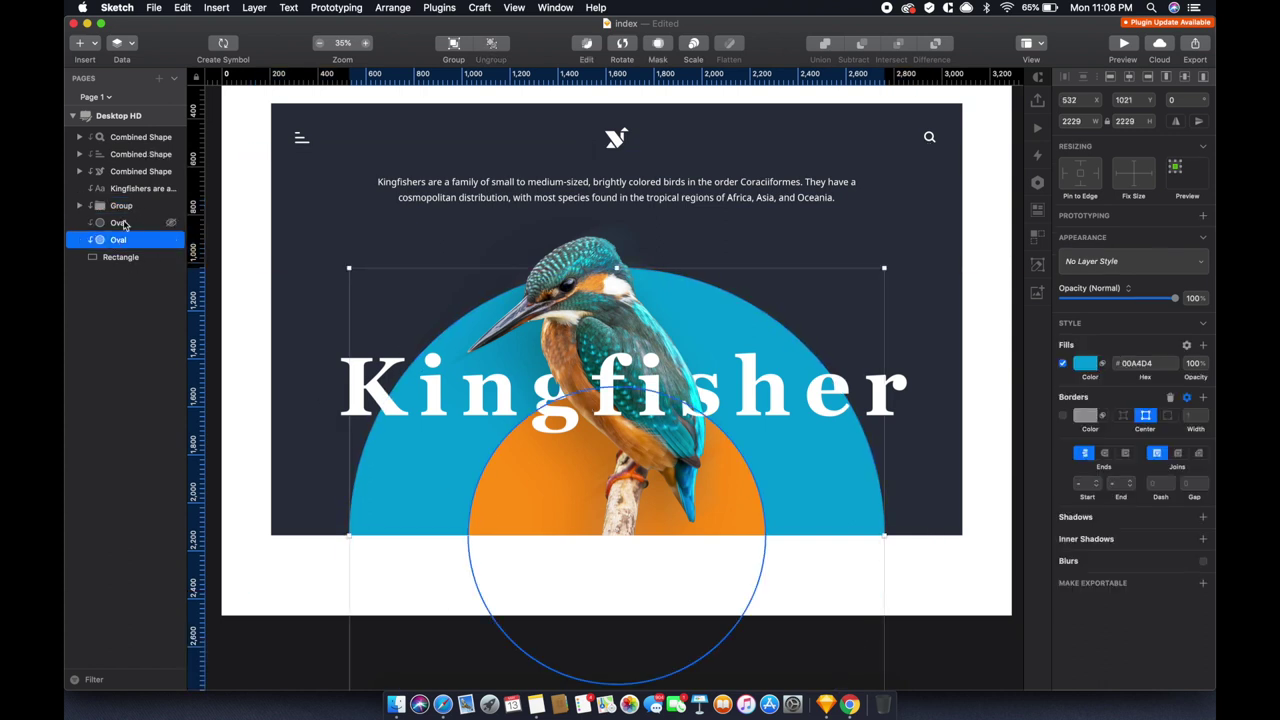
# Enlarge a copy of the orange circle and make it a white outline with no fill
pyautogui.click(122, 223)
pyautogui.moveTo(765, 385); pyautogui.dragTo(830, 340)
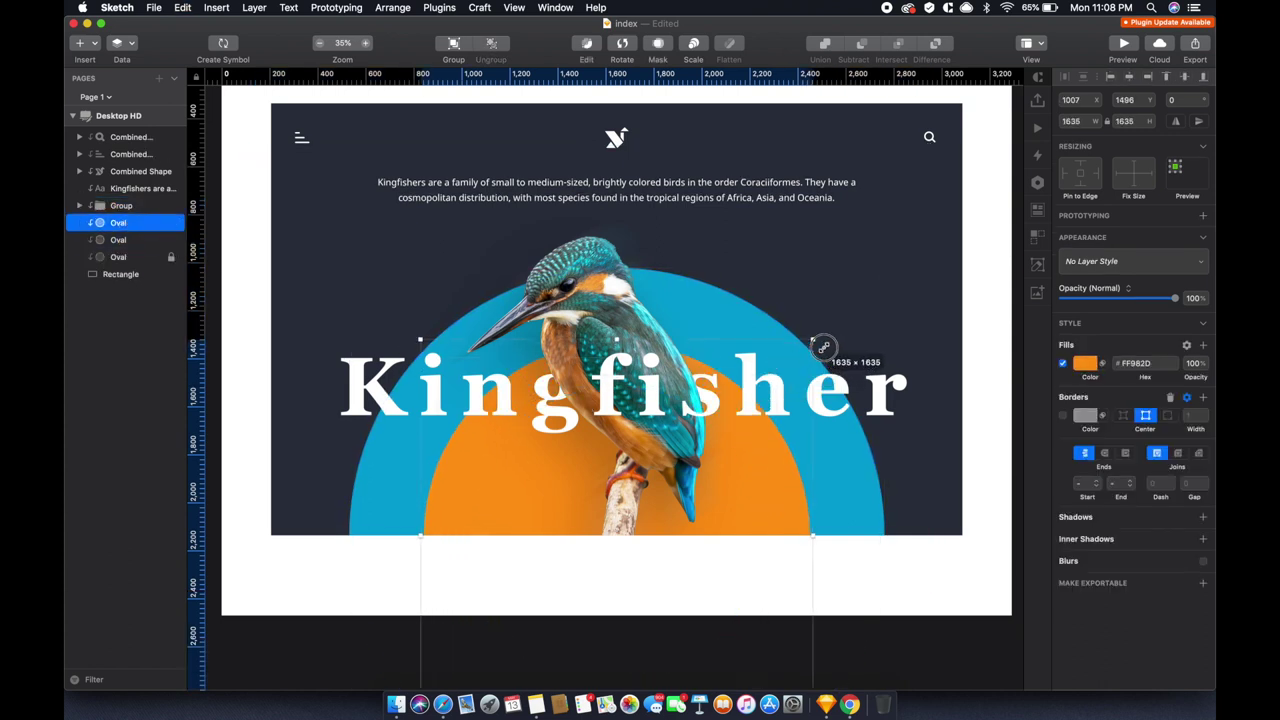
pyautogui.click(1062, 363)
pyautogui.click(1062, 415)
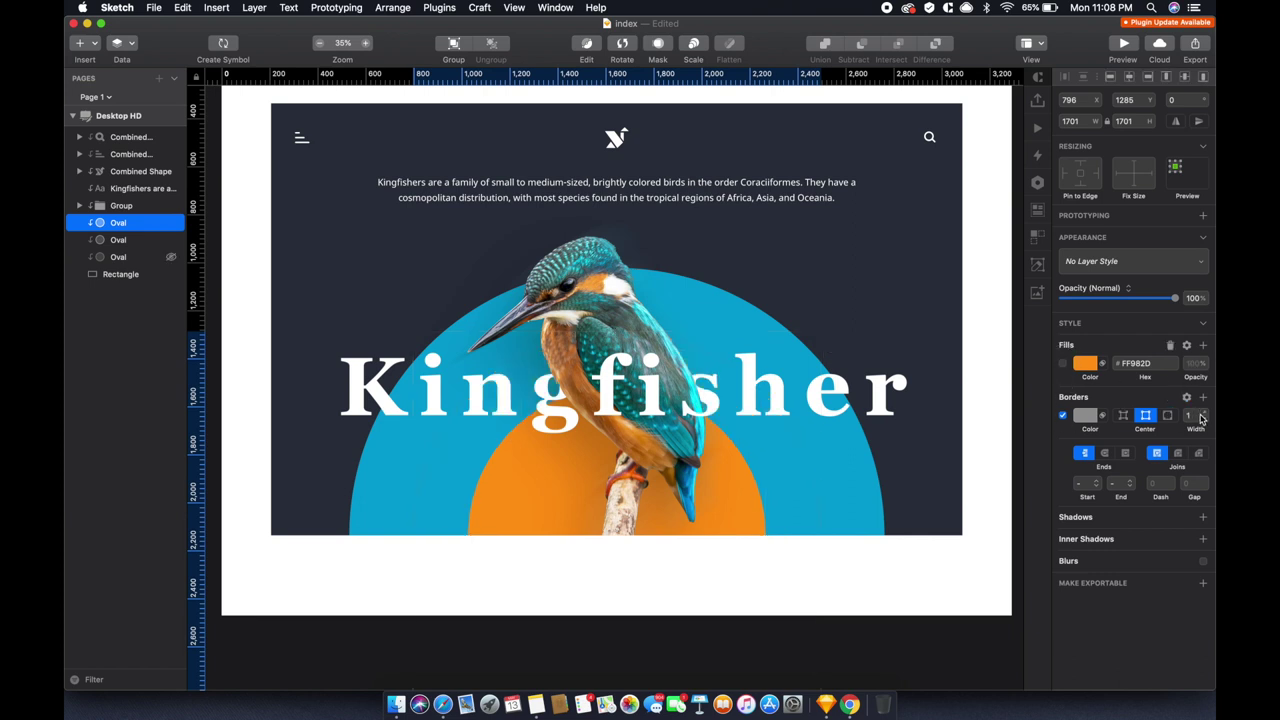
pyautogui.click(1088, 415)
pyautogui.moveTo(1057, 486); pyautogui.dragTo(1009, 460)
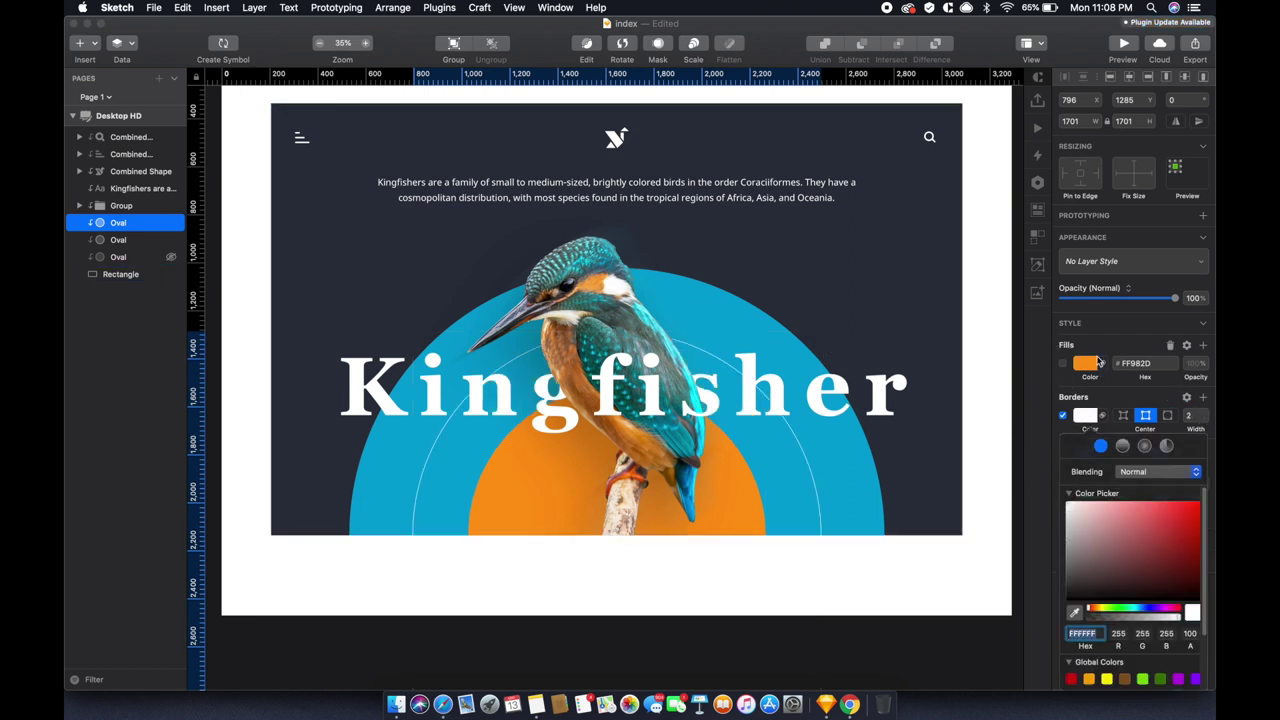
pyautogui.click(499, 452)
# Scale the outline circle to 1749×1749 and set its opacity to 36%
pyautogui.moveTo(820, 331); pyautogui.dragTo(831, 336)
pyautogui.moveTo(1106, 297); pyautogui.dragTo(1101, 300)
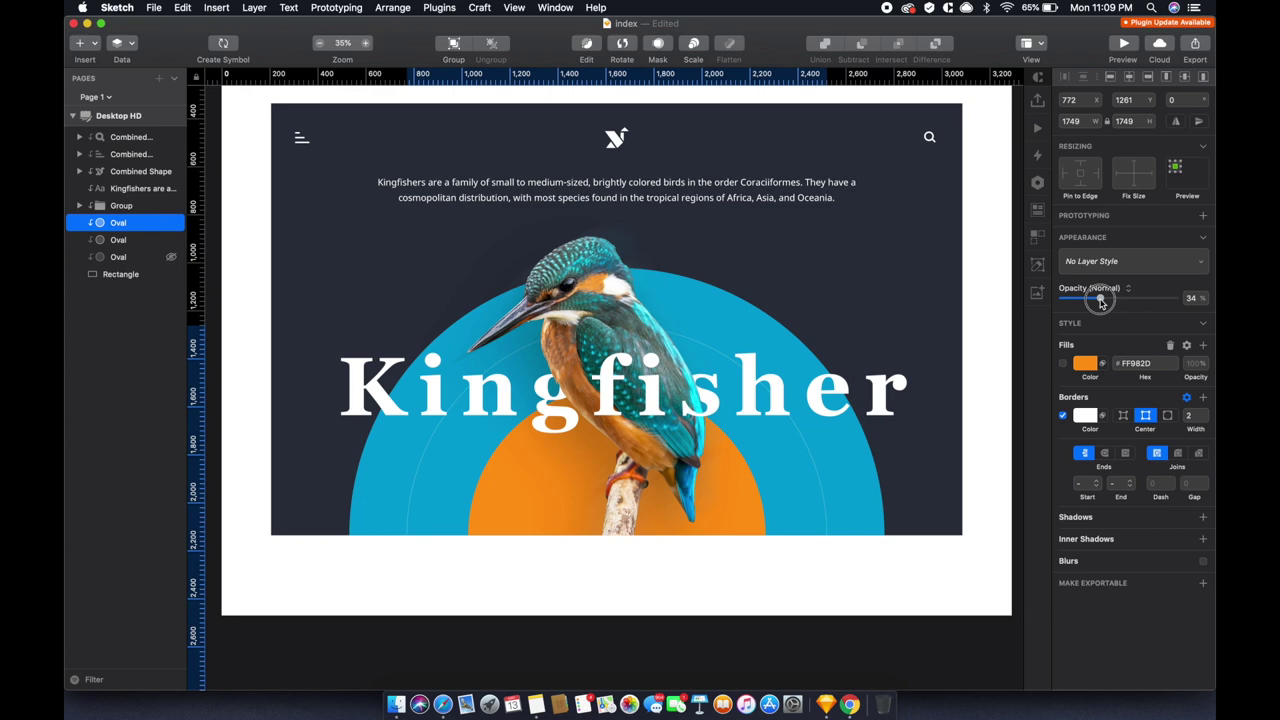
pyautogui.moveTo(1101, 303); pyautogui.dragTo(1103, 299)
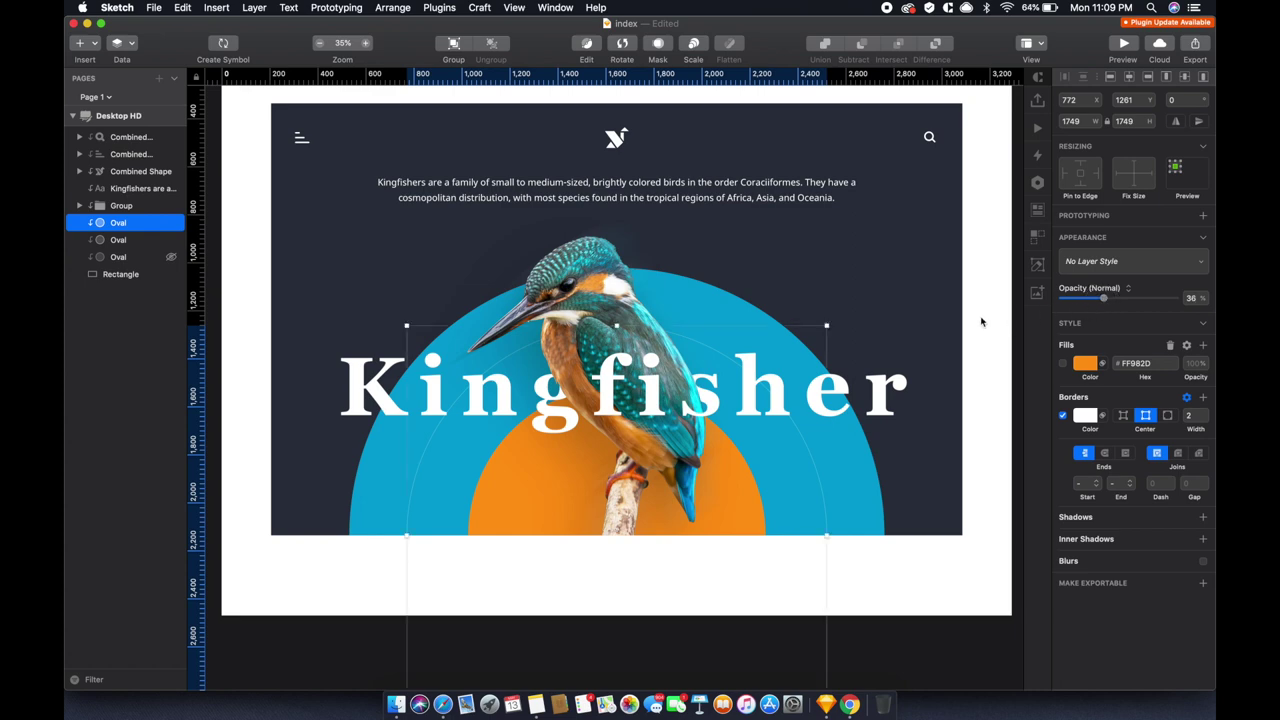
pyautogui.click(686, 164)
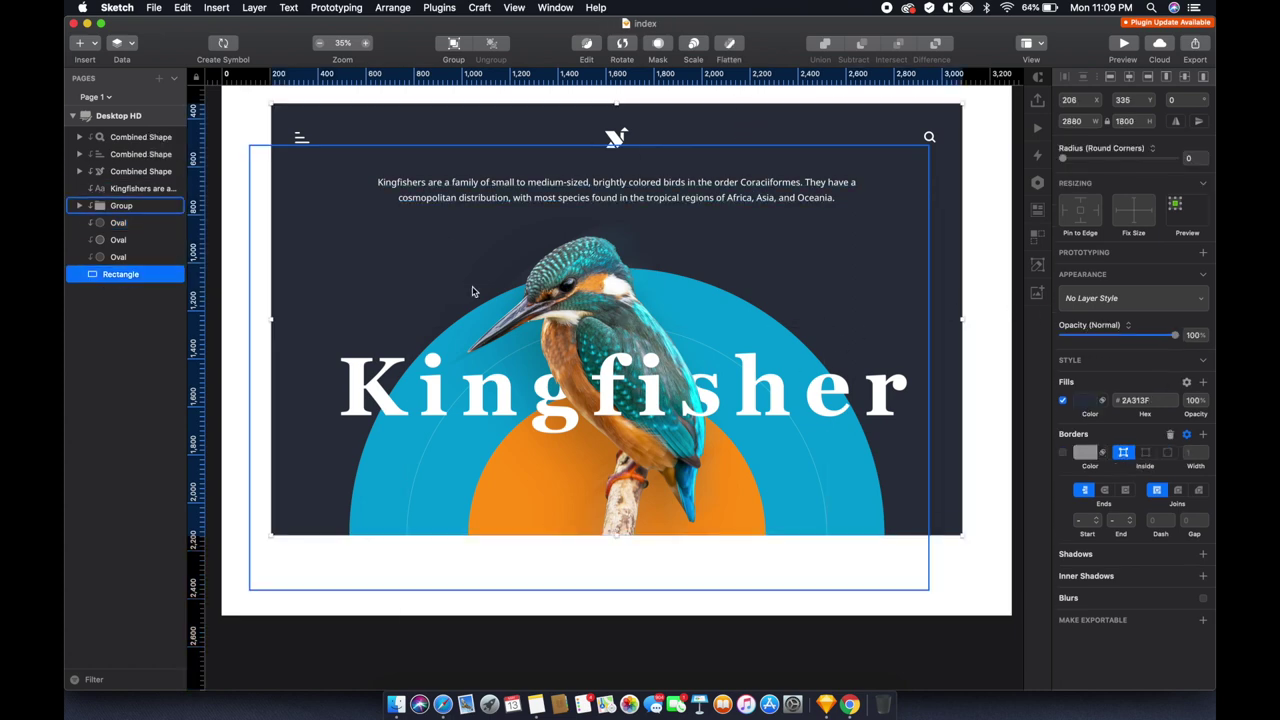
# Draw a 350×350 circle at X 2911, Y 1021 over the artboard's right edge
pyautogui.click(932, 249)
pyautogui.hscroll(2, 900, 280)
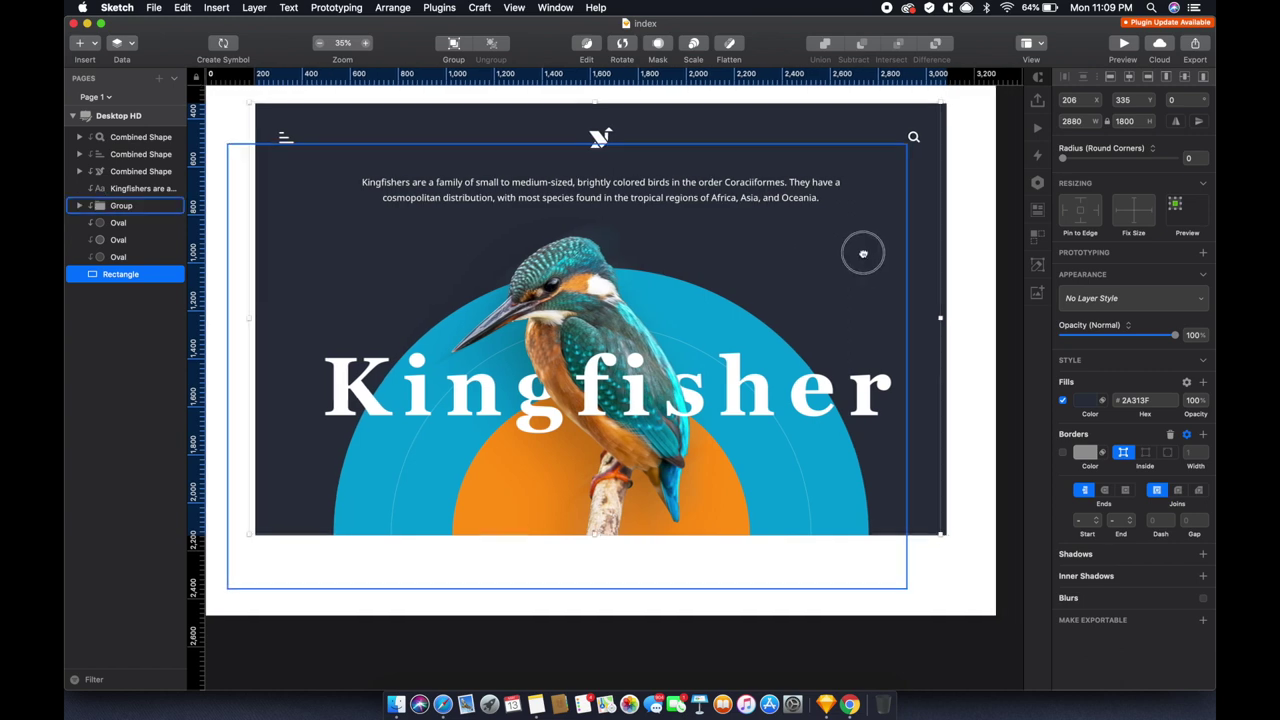
pyautogui.click(129, 139)
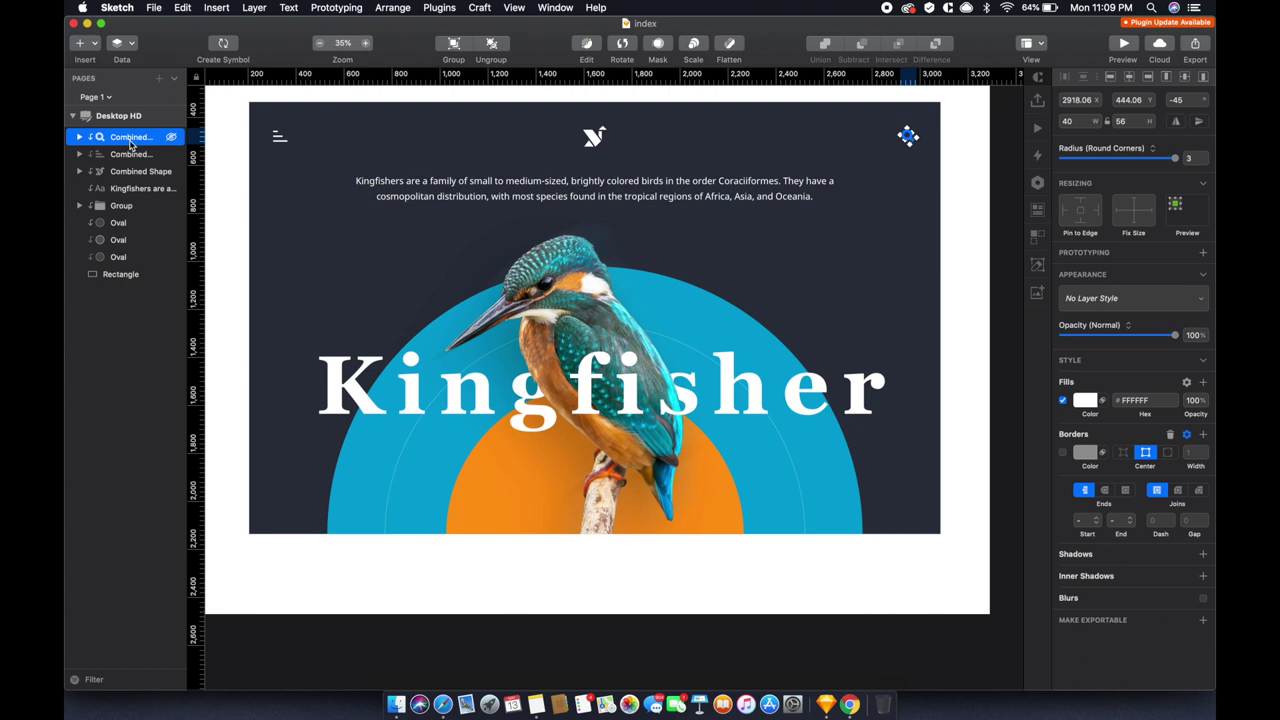
pyautogui.press('o')
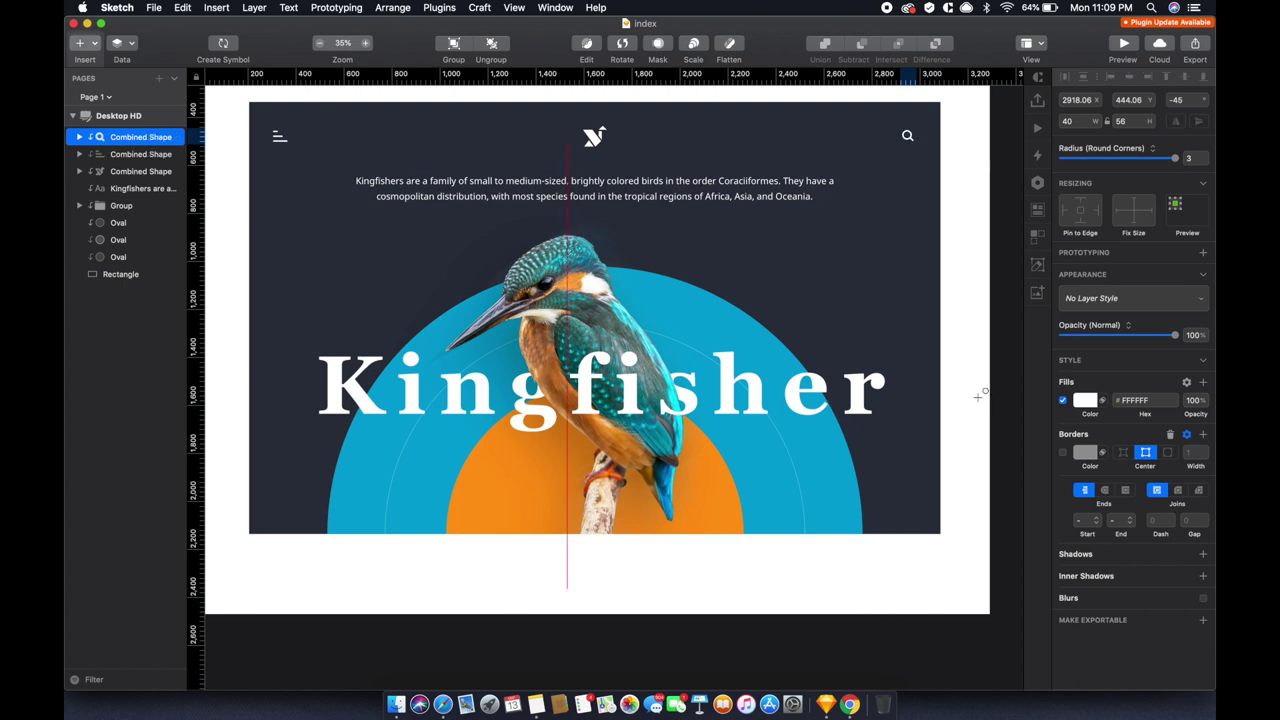
pyautogui.moveTo(962, 348); pyautogui.dragTo(957, 349)
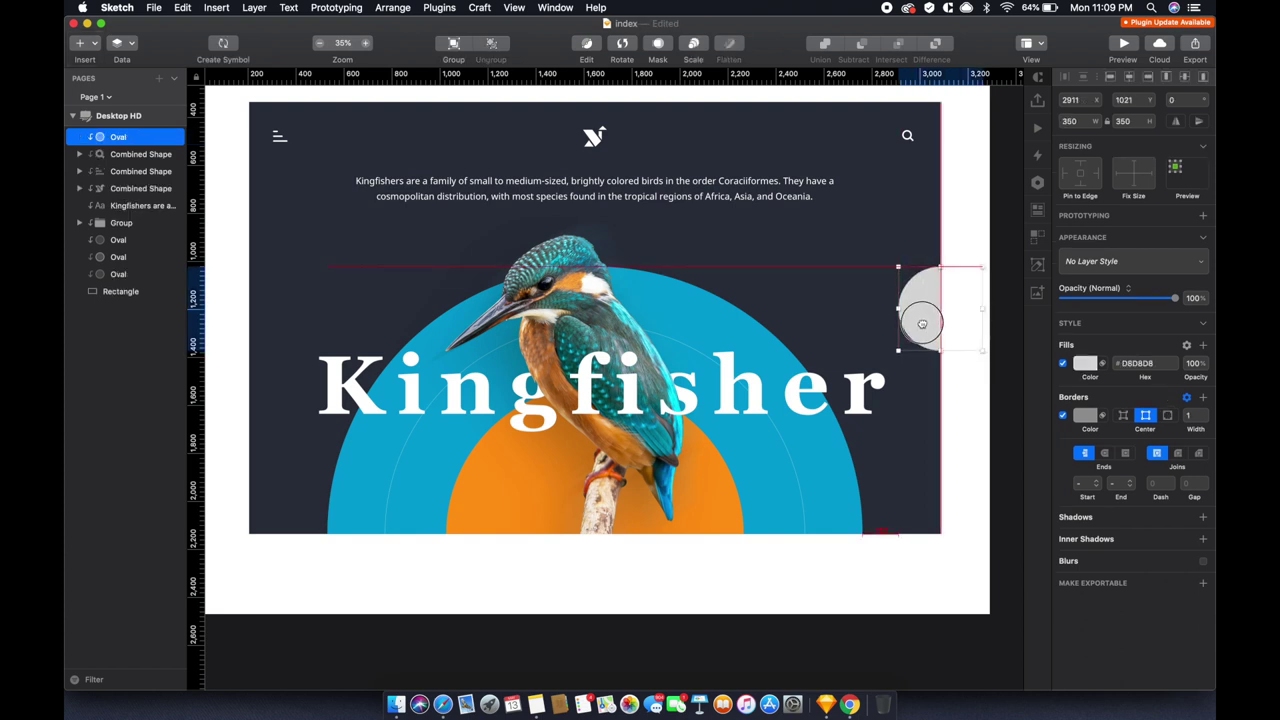
# Centre the circle vertically on the dark background rectangle
pyautogui.keyDown('shift'); pyautogui.click(902, 247); pyautogui.keyUp('shift')
pyautogui.keyDown('shift'); pyautogui.click(902, 247); pyautogui.keyUp('shift')
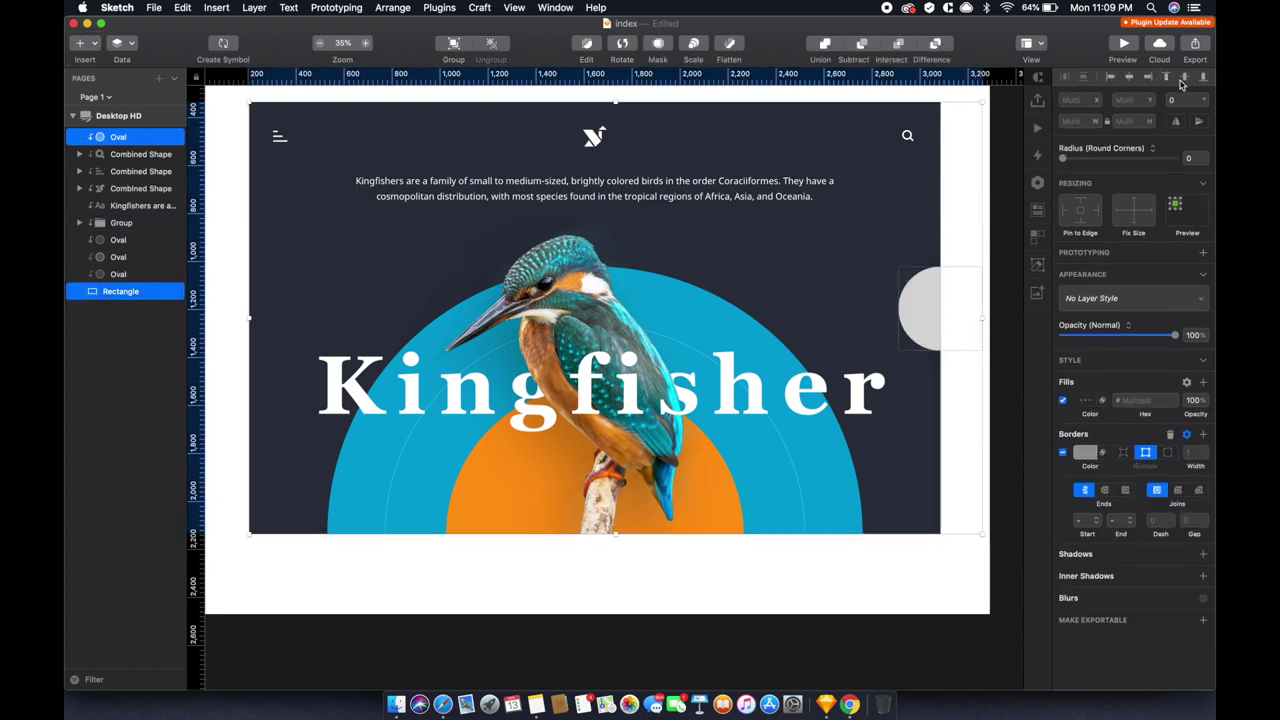
pyautogui.click(1167, 78)
pyautogui.keyDown('shift'); pyautogui.click(904, 288); pyautogui.keyUp('shift')
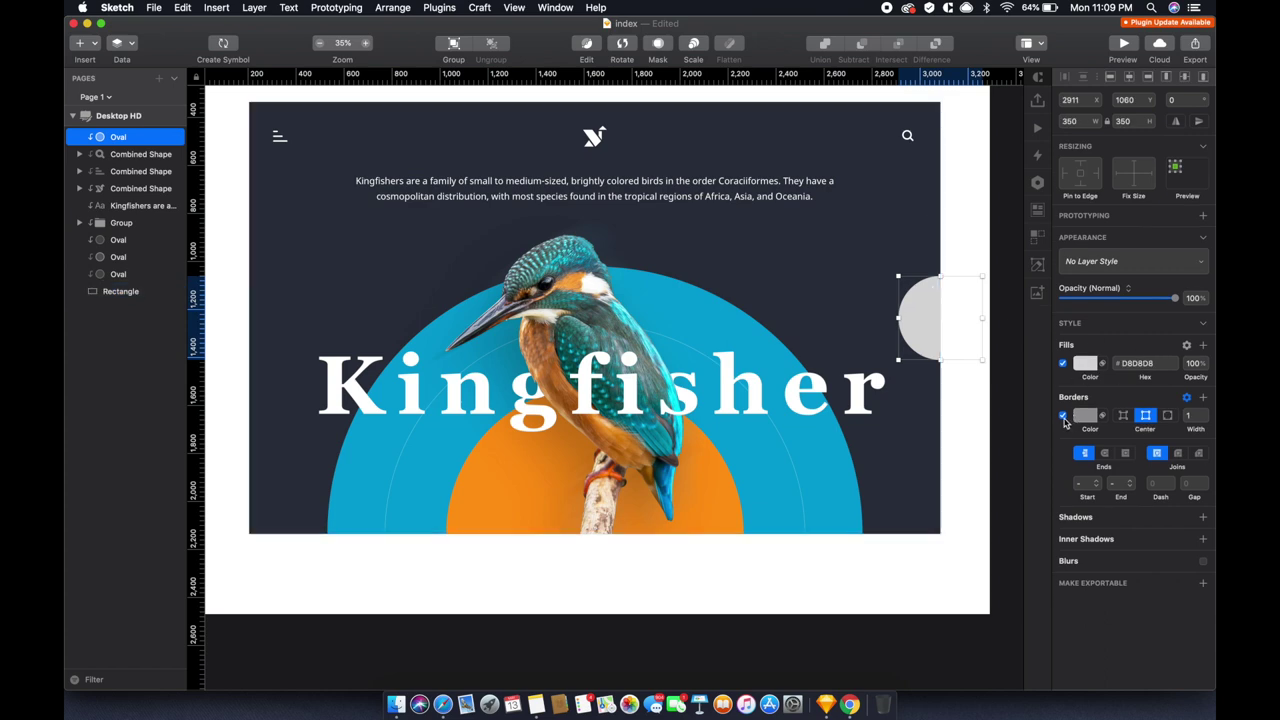
# Give the circle a black #000000 fill at 30% opacity
pyautogui.click(1085, 363)
pyautogui.moveTo(1100, 480); pyautogui.dragTo(971, 503)
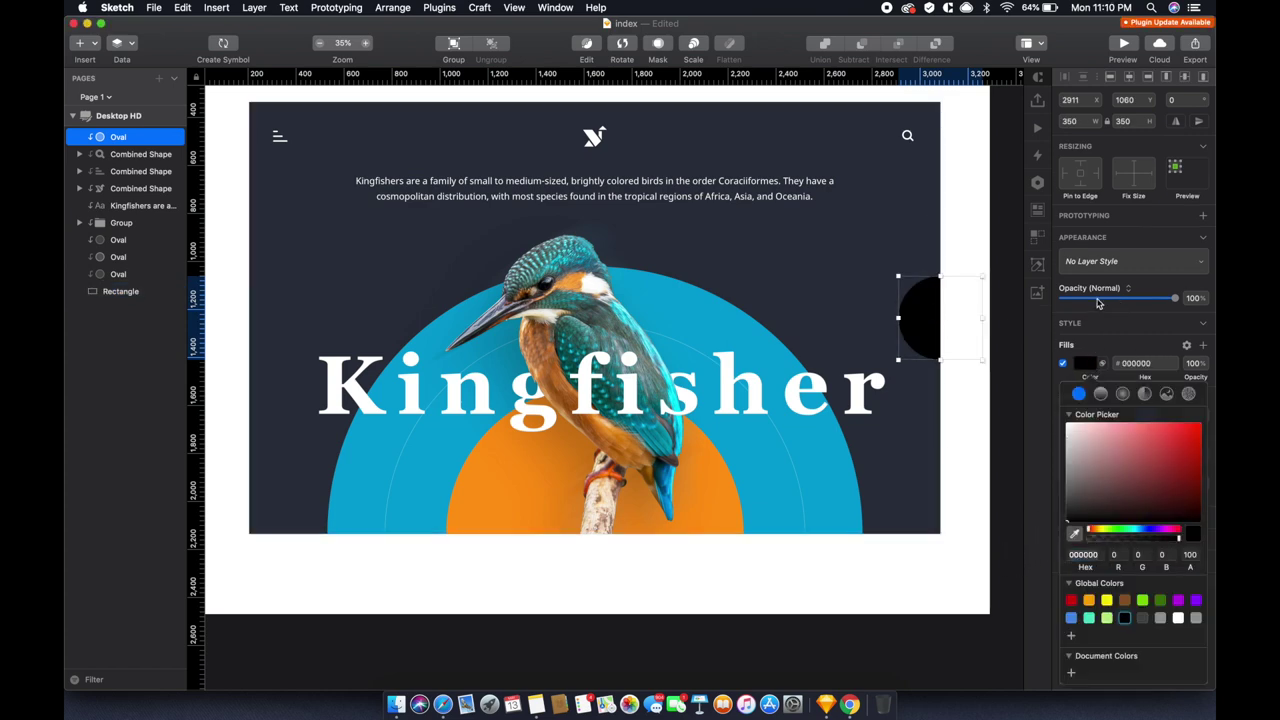
pyautogui.click(1099, 300)
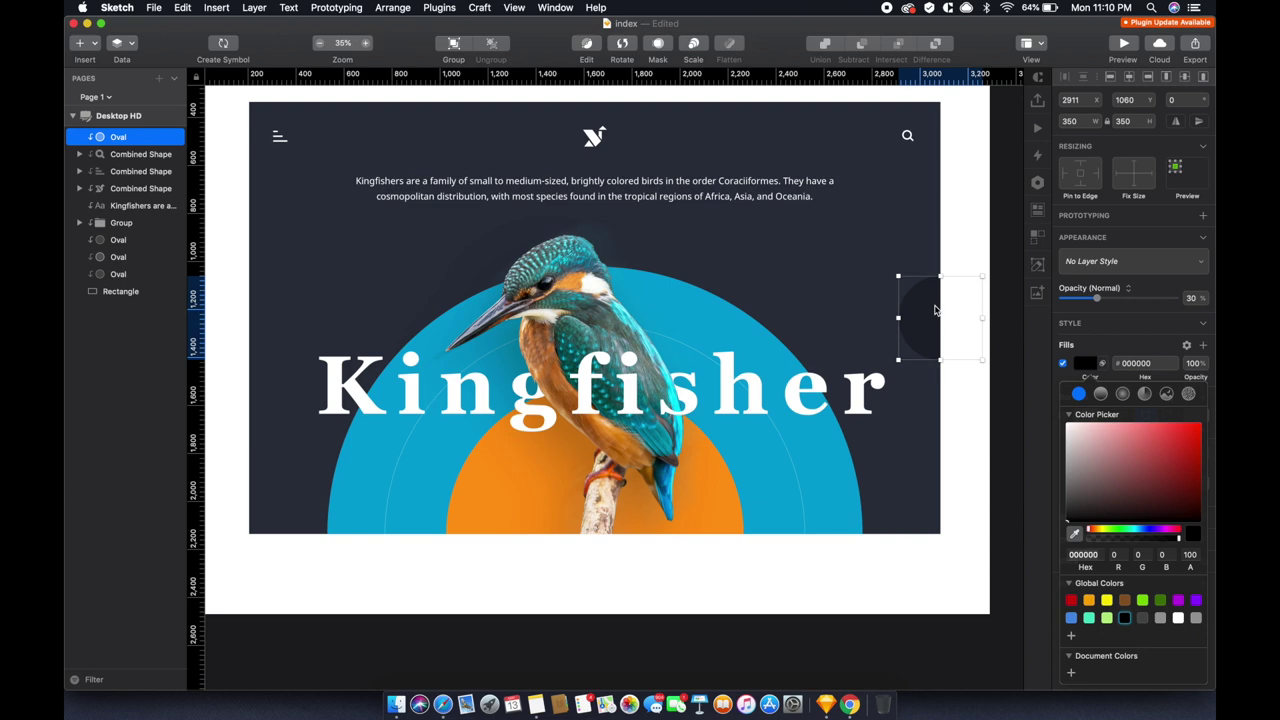
pyautogui.scroll(3, 917, 314)
pyautogui.scroll(3, 940, 330)
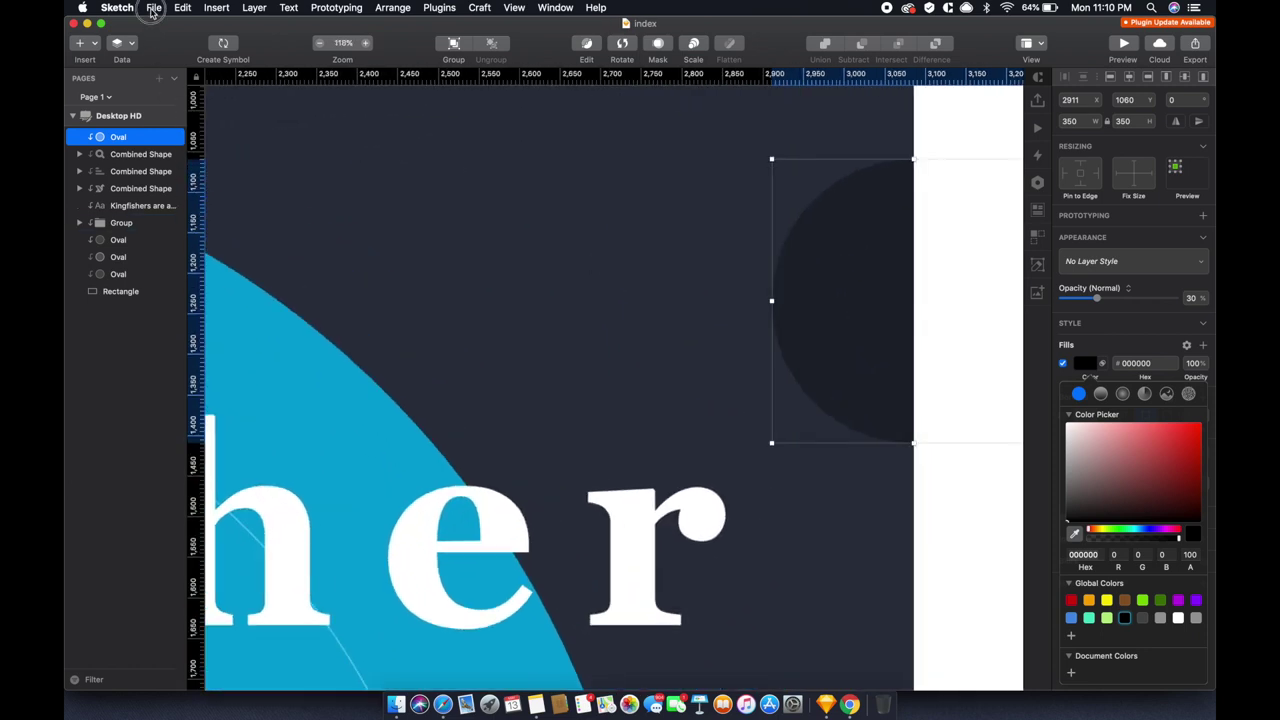
# Draw a thick horizontal arrow line inside the faint circle
pyautogui.click(80, 43)
pyautogui.moveTo(110, 62)
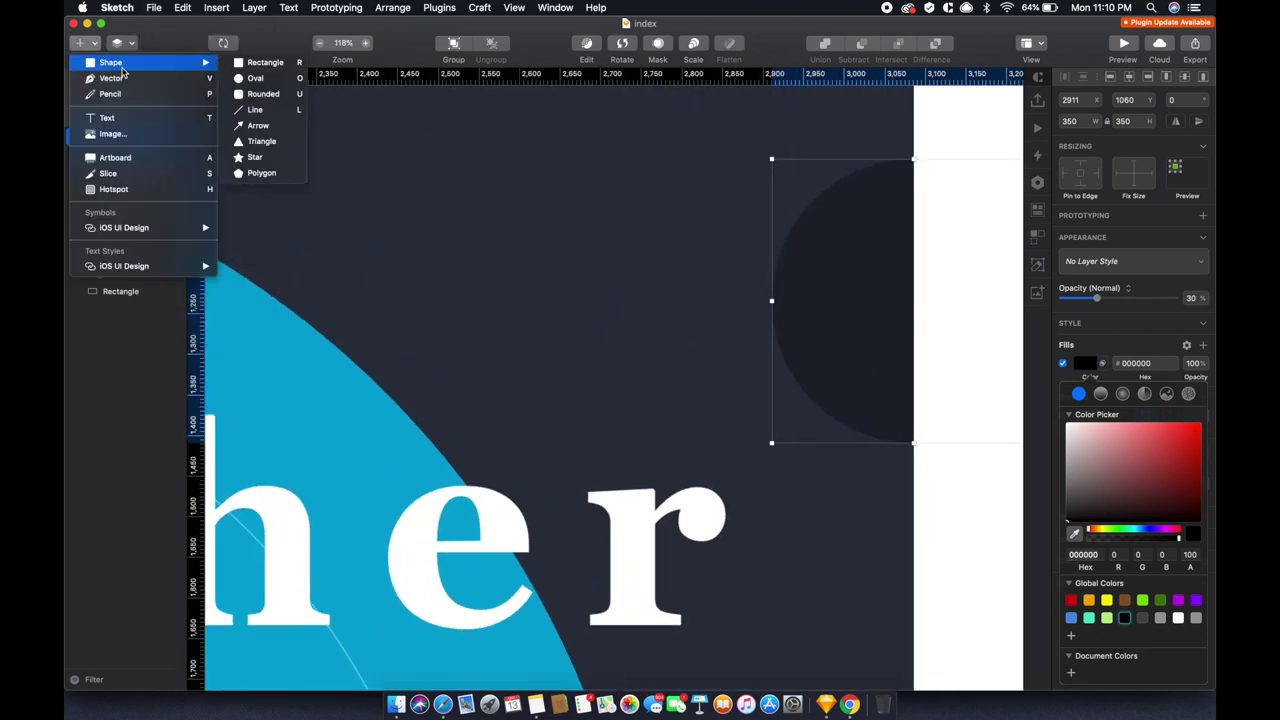
pyautogui.click(250, 126)
pyautogui.moveTo(850, 287); pyautogui.dragTo(862, 288)
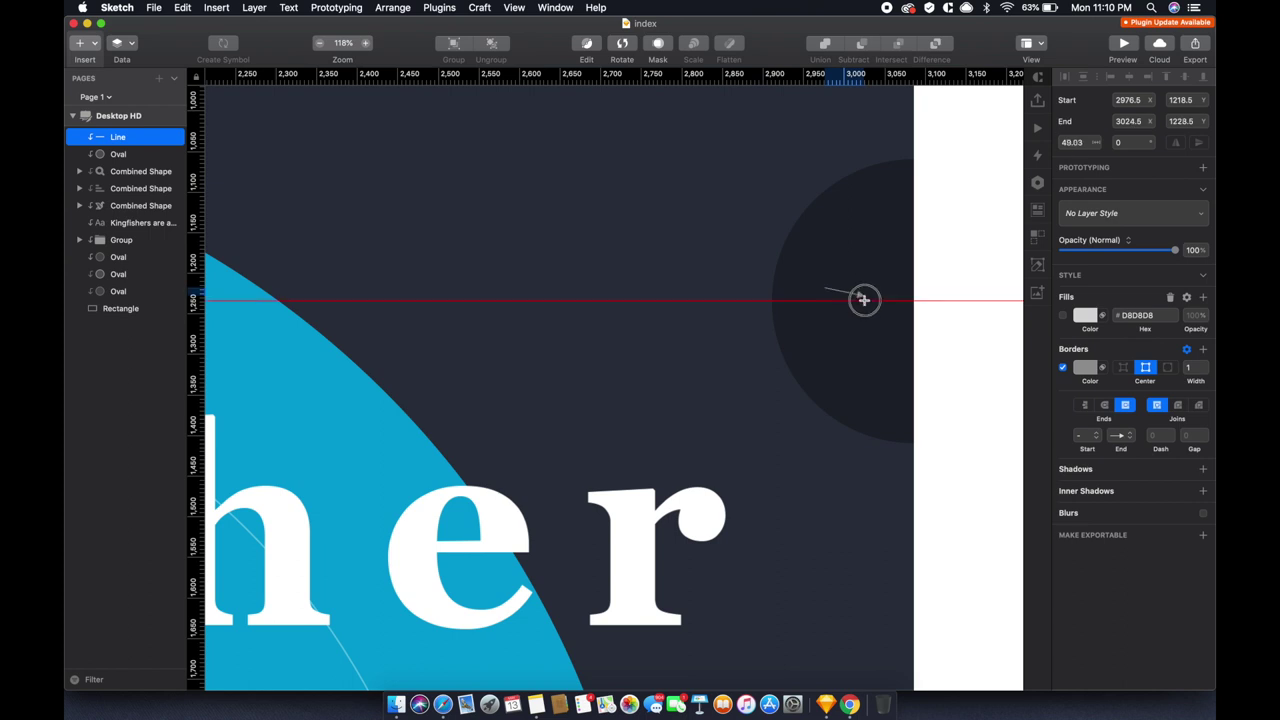
pyautogui.moveTo(862, 288); pyautogui.dragTo(866, 288)
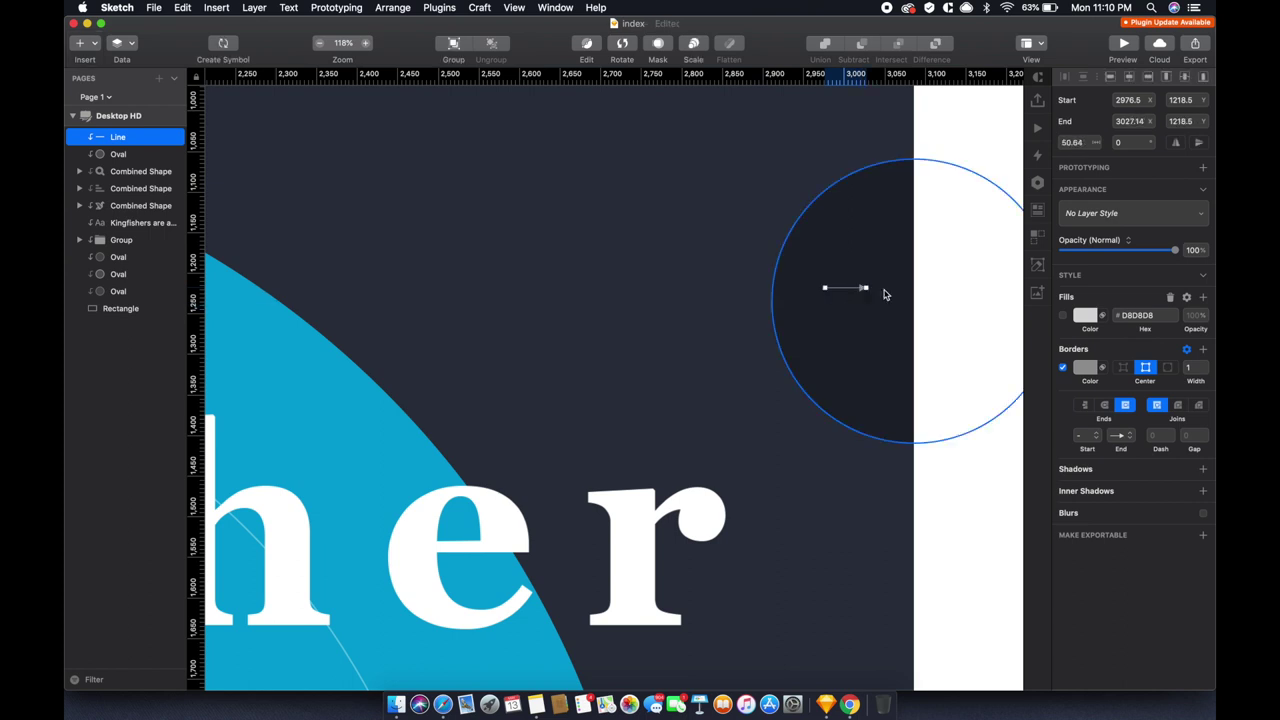
pyautogui.click(1206, 364)
pyautogui.click(1206, 364)
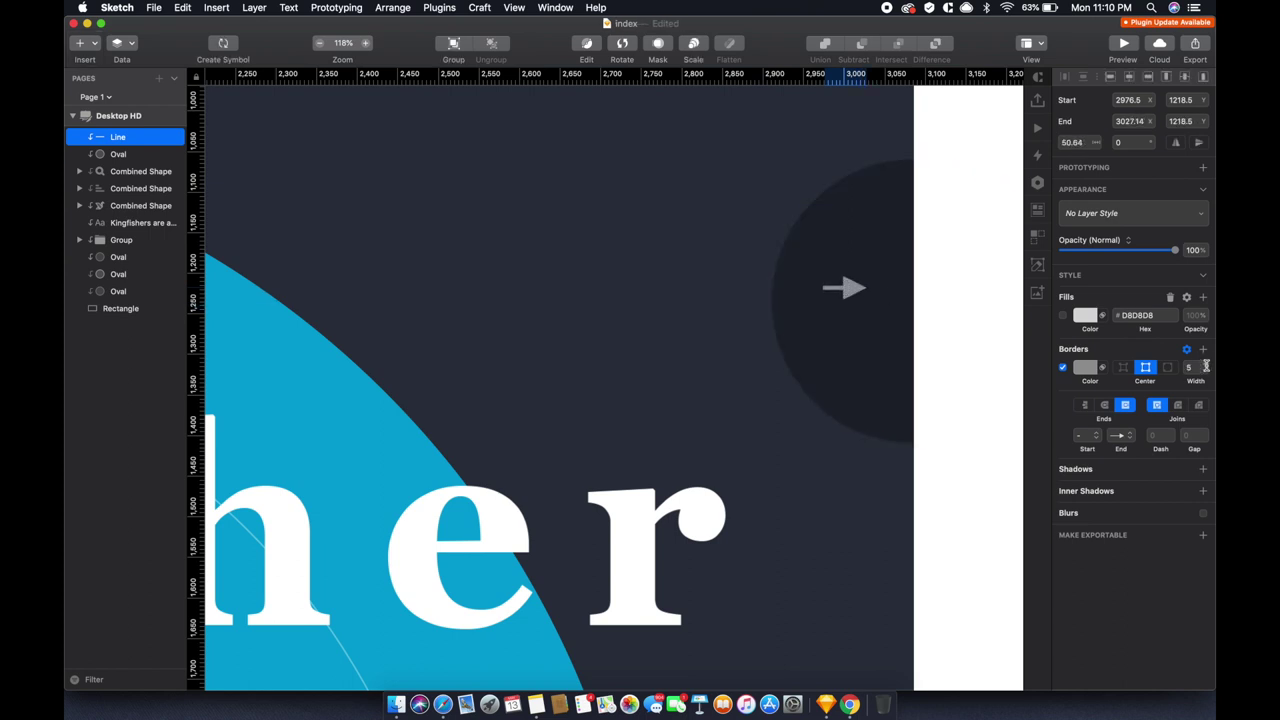
pyautogui.click(1206, 364)
pyautogui.moveTo(866, 288); pyautogui.dragTo(887, 288)
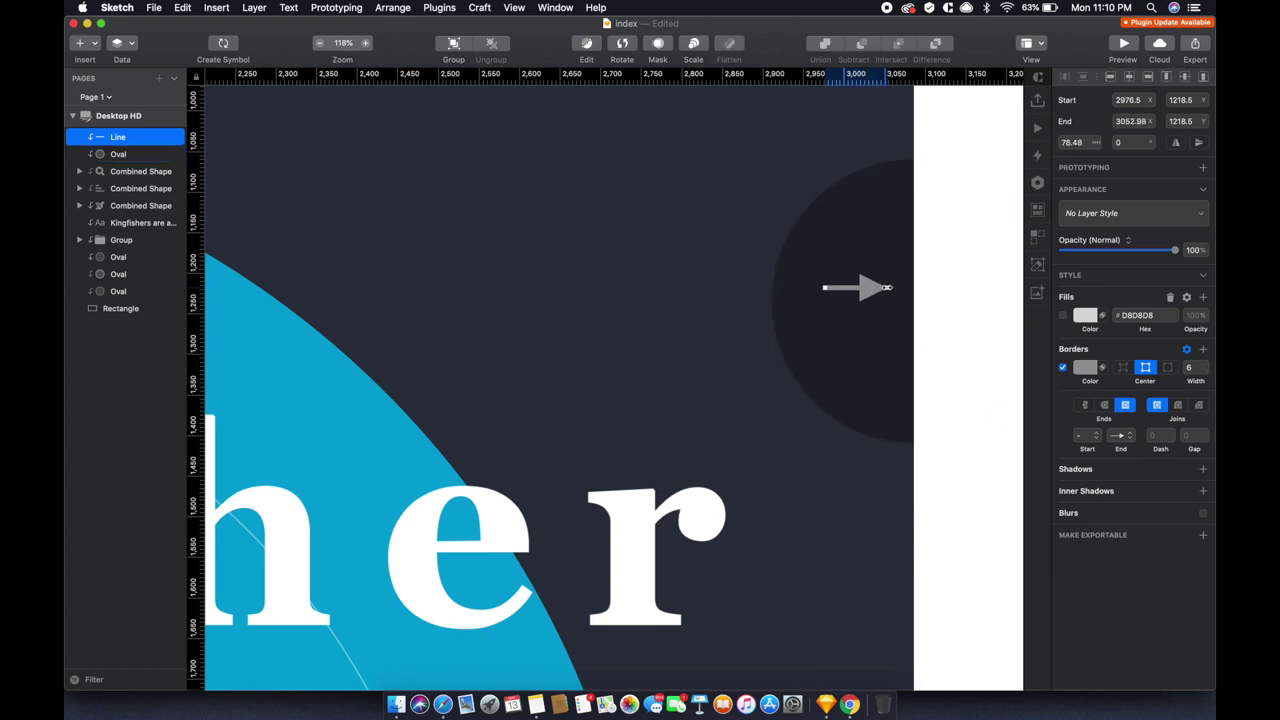
# Make the arrow stroke white (#FFFFFF) and set its length to 60
pyautogui.click(864, 288)
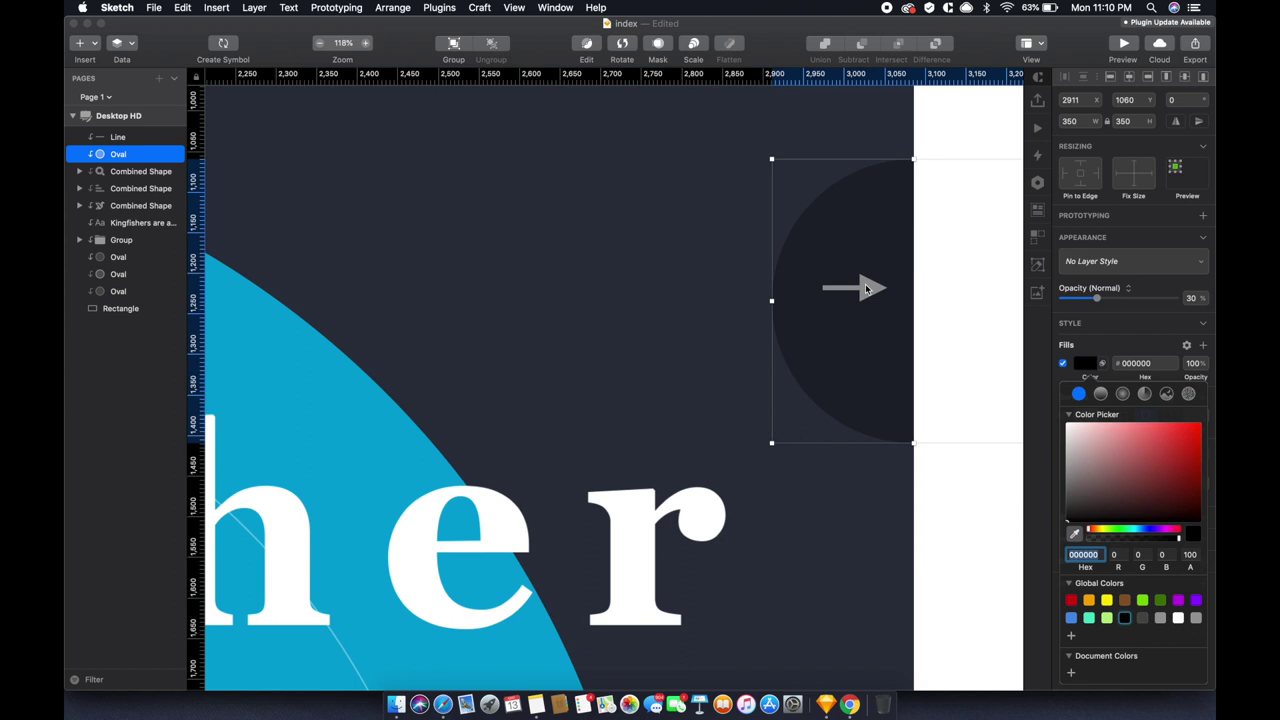
pyautogui.click(866, 288)
pyautogui.click(1086, 441)
pyautogui.moveTo(1110, 530); pyautogui.dragTo(1067, 504)
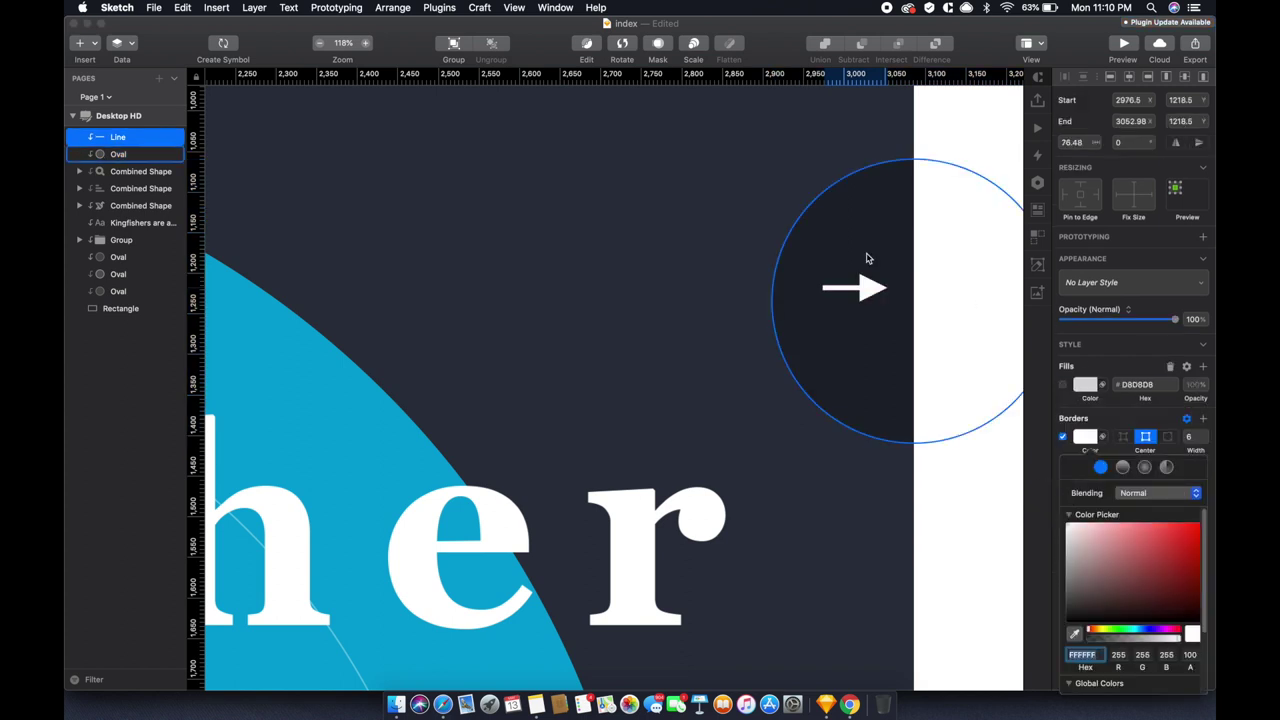
pyautogui.keyDown('shift'); pyautogui.click(866, 260); pyautogui.keyUp('shift')
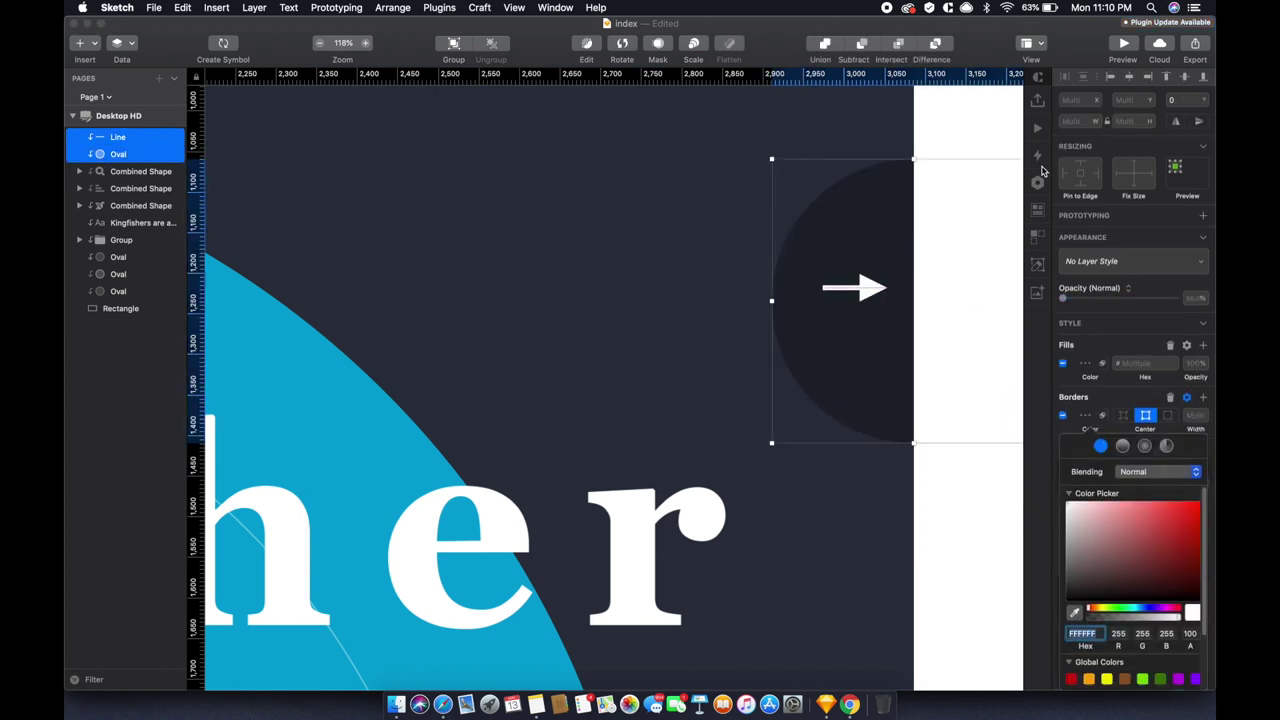
pyautogui.keyDown('shift'); pyautogui.click(879, 292); pyautogui.keyUp('shift')
pyautogui.click(879, 292)
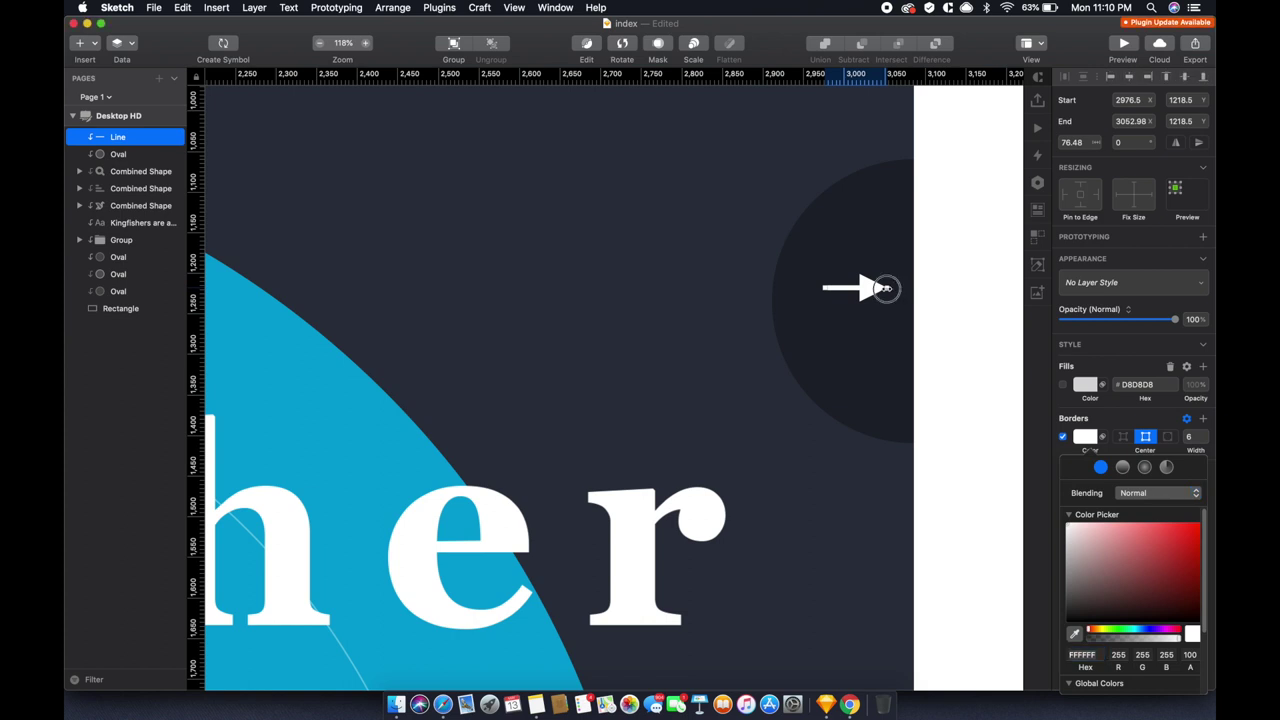
pyautogui.click(1070, 142)
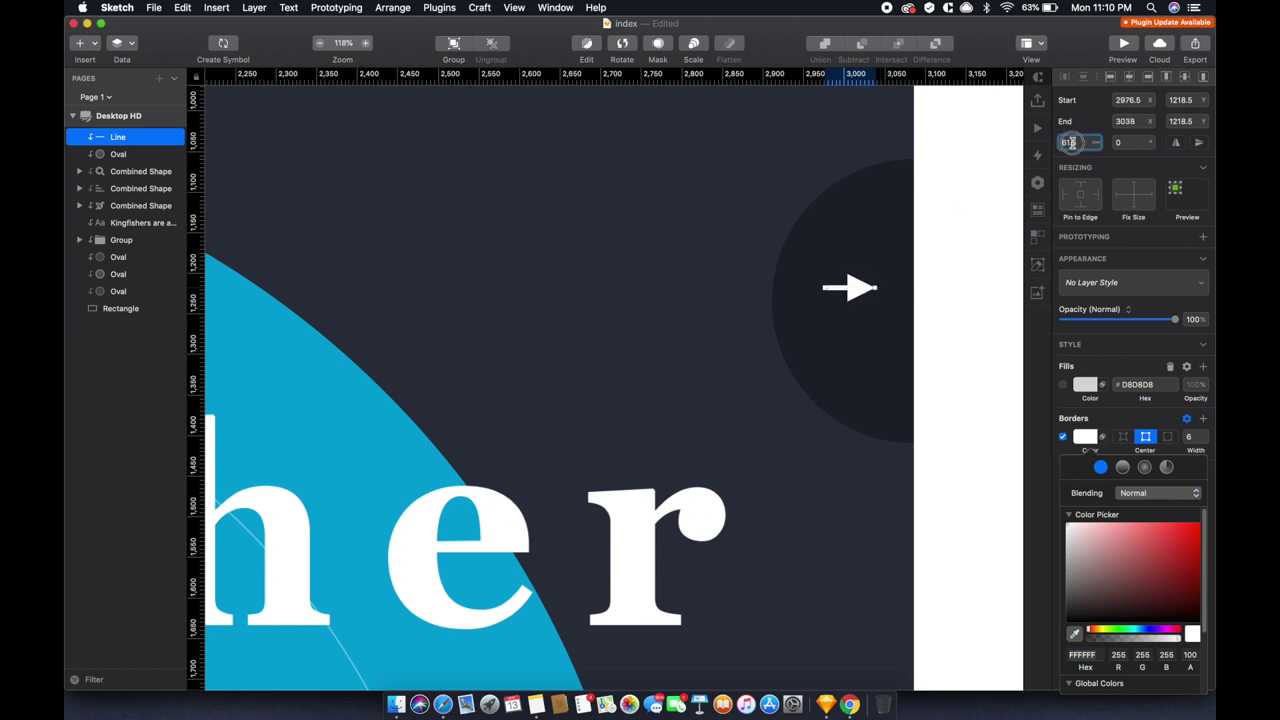
pyautogui.write('60')
pyautogui.press('Return')
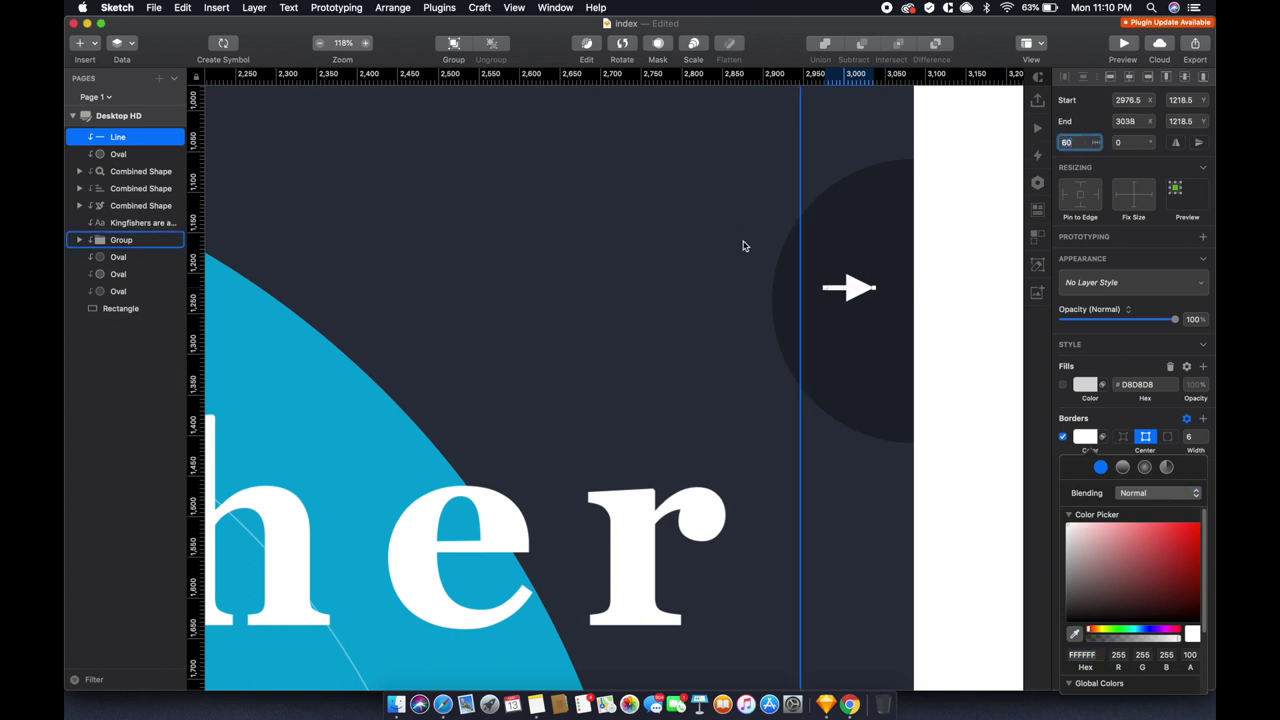
# Centre the arrow vertically in the circle and shift it one unit left
pyautogui.keyDown('shift'); pyautogui.click(790, 230); pyautogui.keyUp('shift')
pyautogui.click(1166, 76)
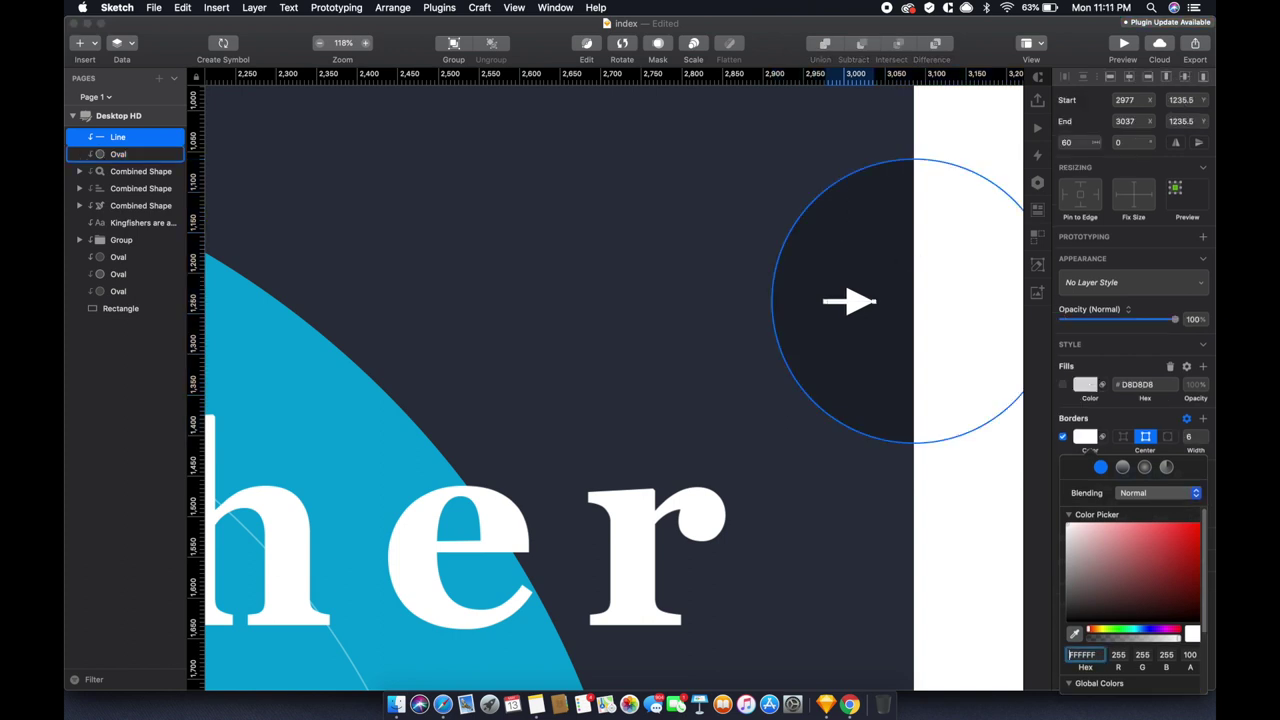
pyautogui.click(870, 308)
pyautogui.moveTo(866, 302); pyautogui.dragTo(863, 303)
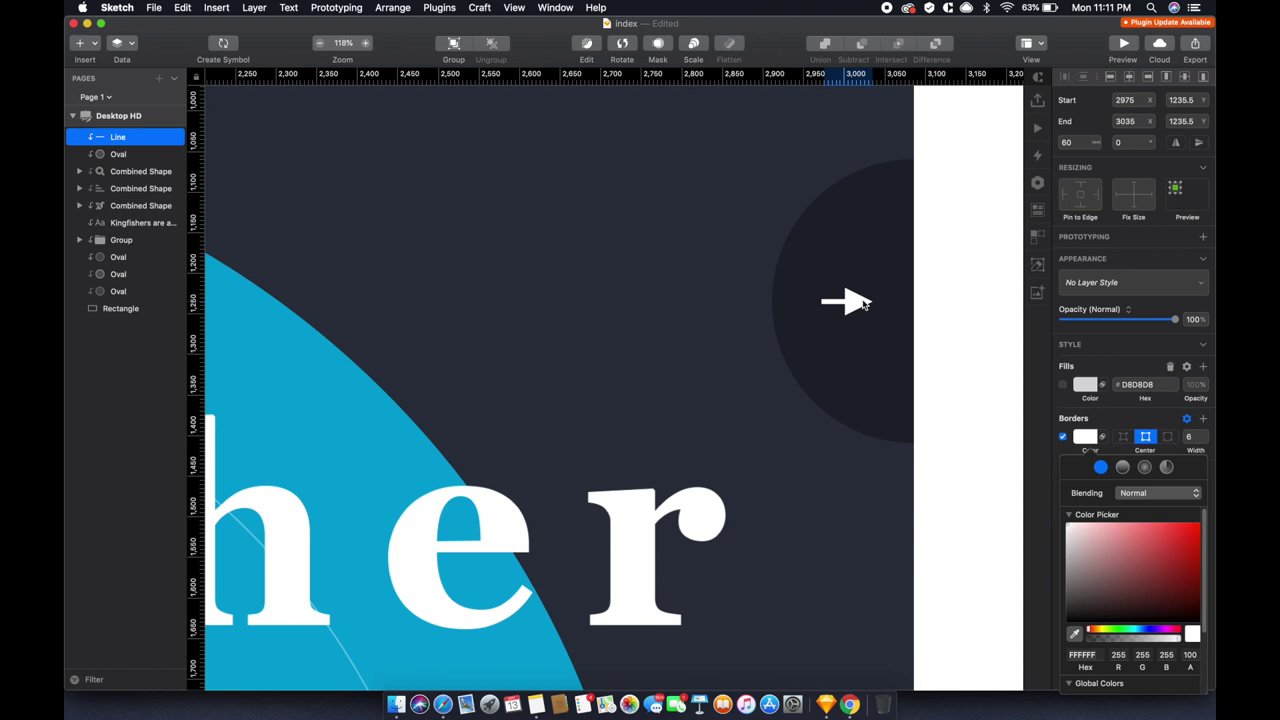
pyautogui.press('super+1')
pyautogui.click(979, 296)
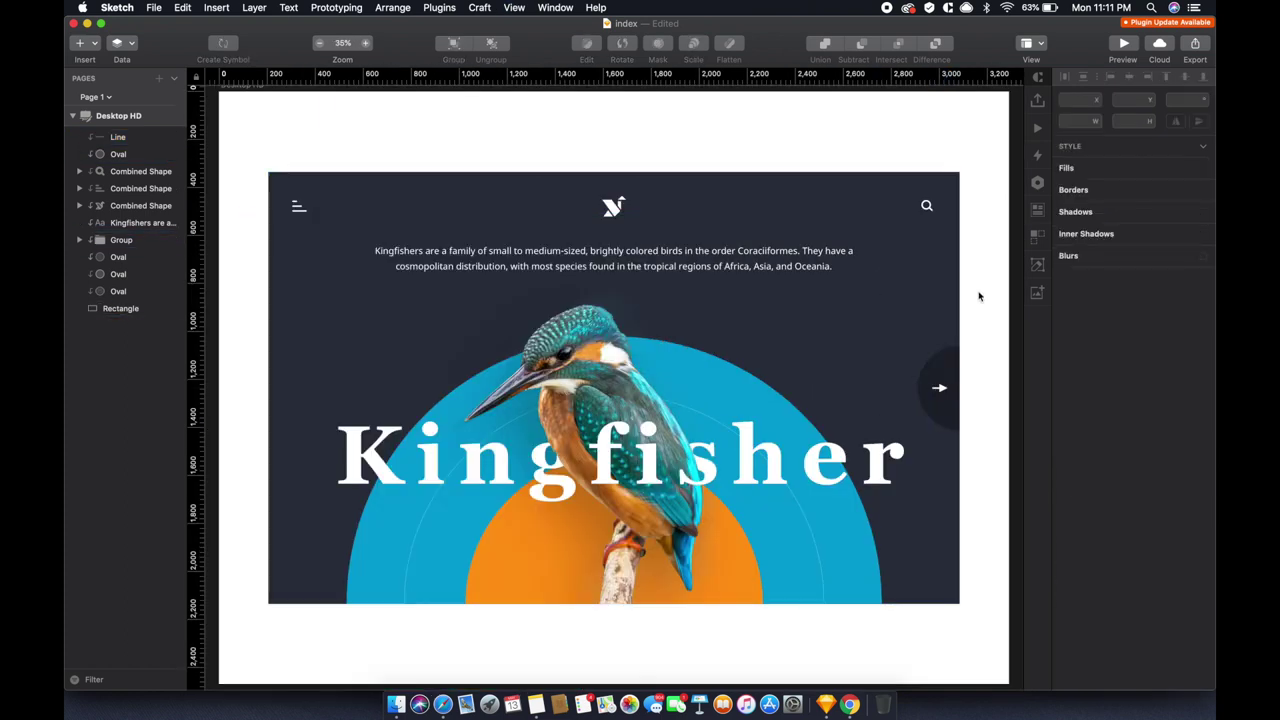
# Nudge the arrow one unit left and group it with its circle
pyautogui.click(940, 388)
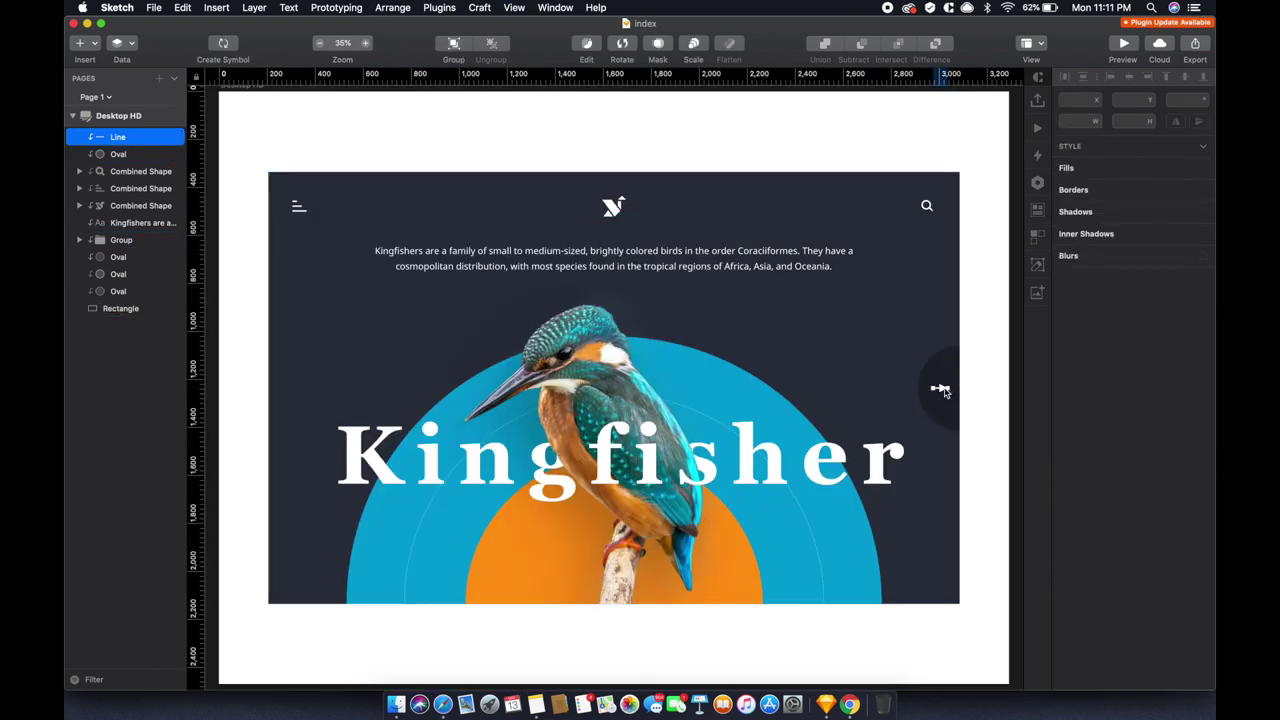
pyautogui.press('Left')
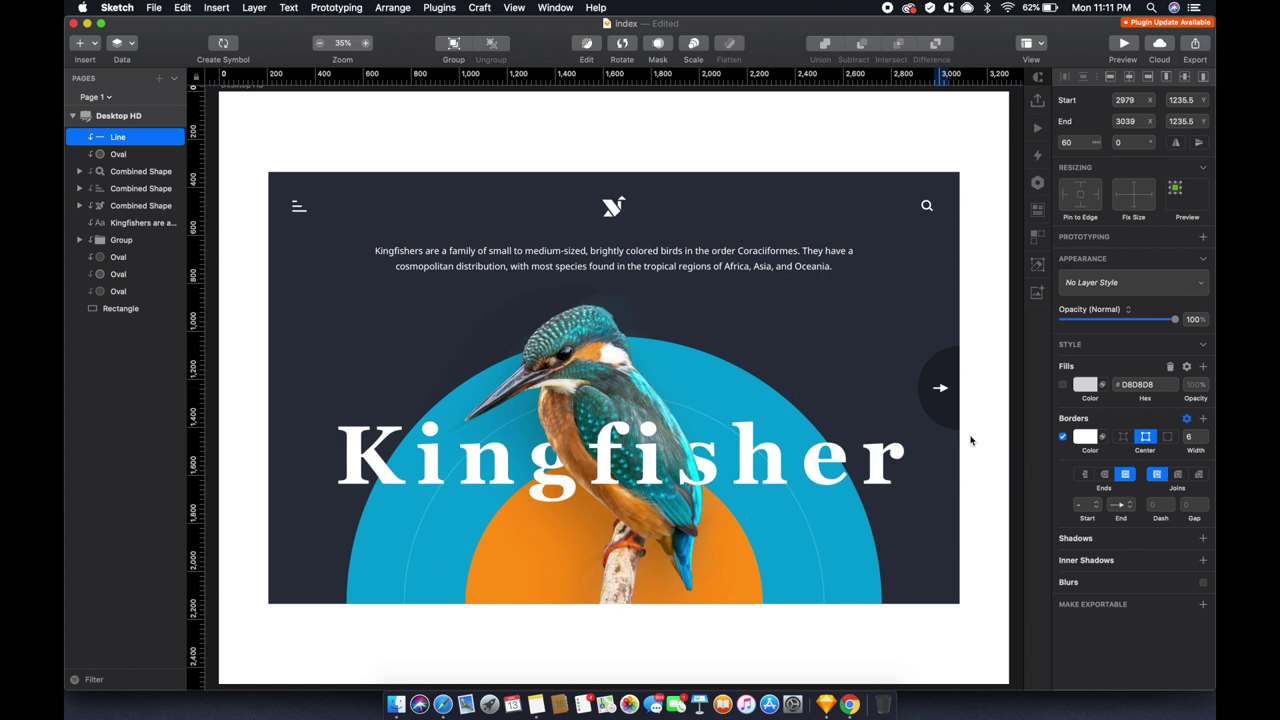
pyautogui.keyDown('shift'); pyautogui.click(940, 388); pyautogui.keyUp('shift')
pyautogui.press('super+g')
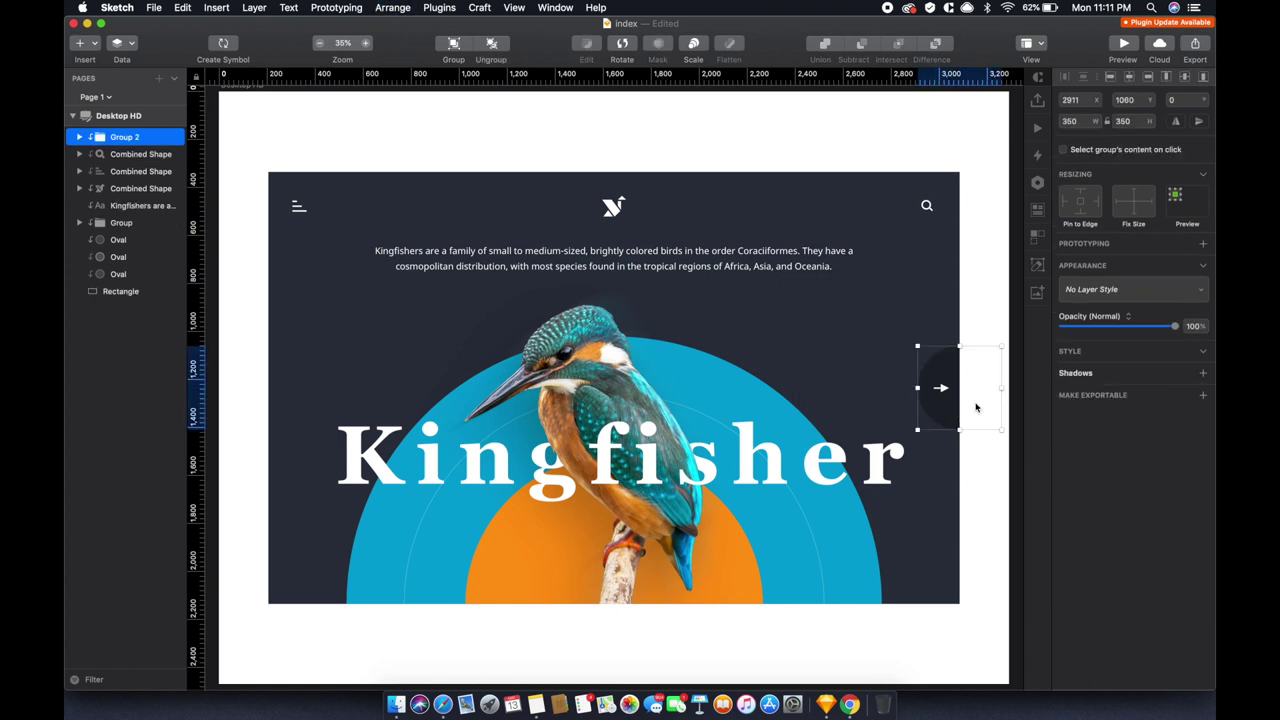
# Place a left-pointing copy of the button at the artboard's left edge and save
pyautogui.keyDown('alt'); pyautogui.moveTo(940, 388); pyautogui.dragTo(327, 400); pyautogui.keyUp('alt')
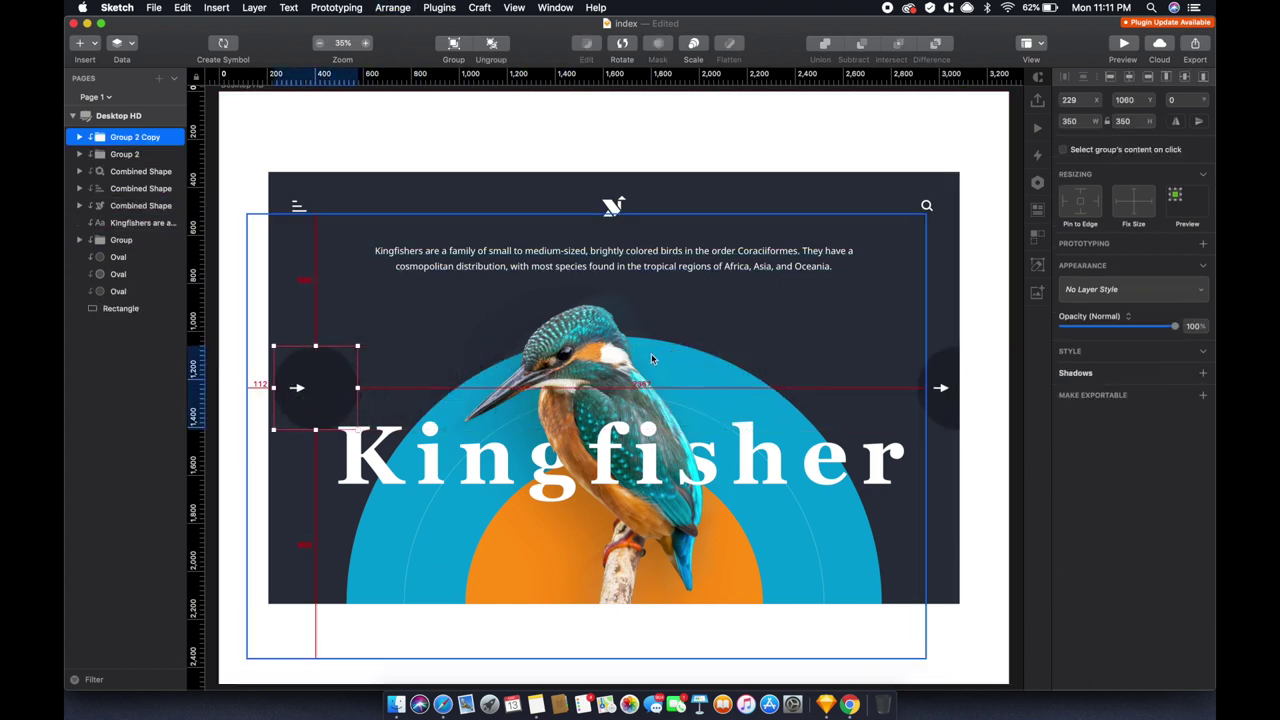
pyautogui.moveTo(327, 400); pyautogui.dragTo(283, 388)
pyautogui.press('super+s')
pyautogui.click(932, 275)
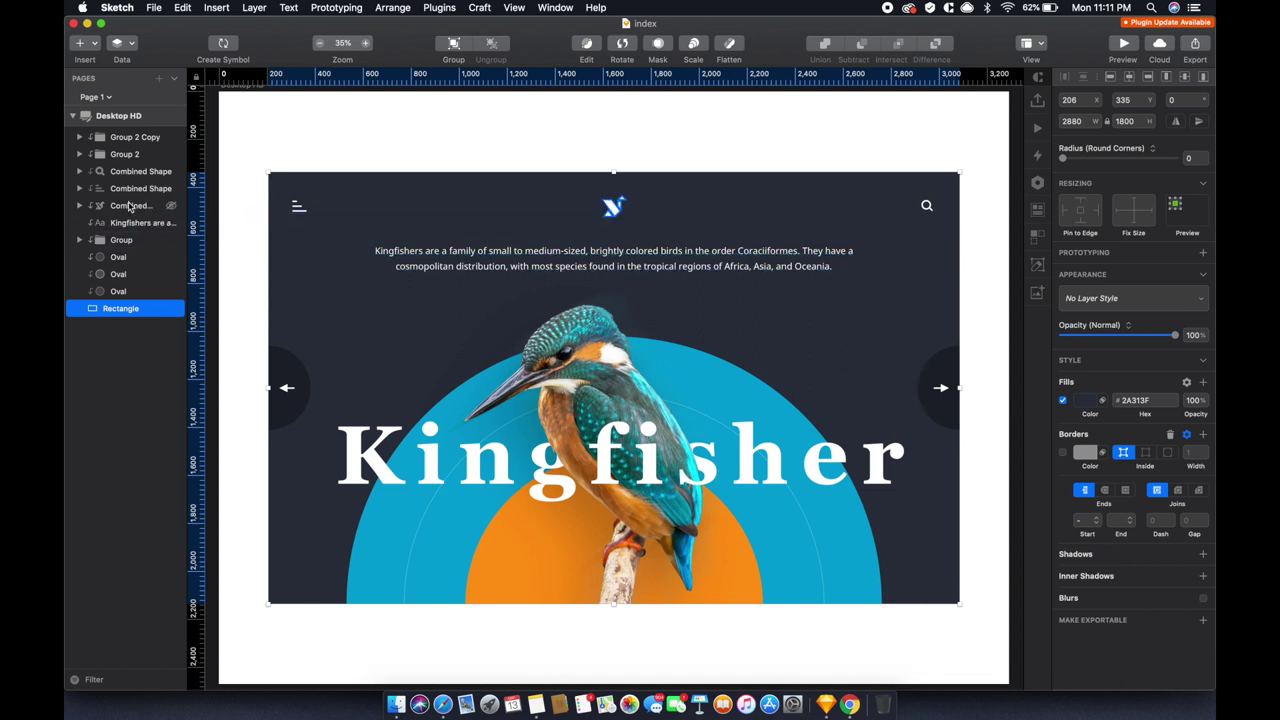
pyautogui.doubleClick(299, 206)
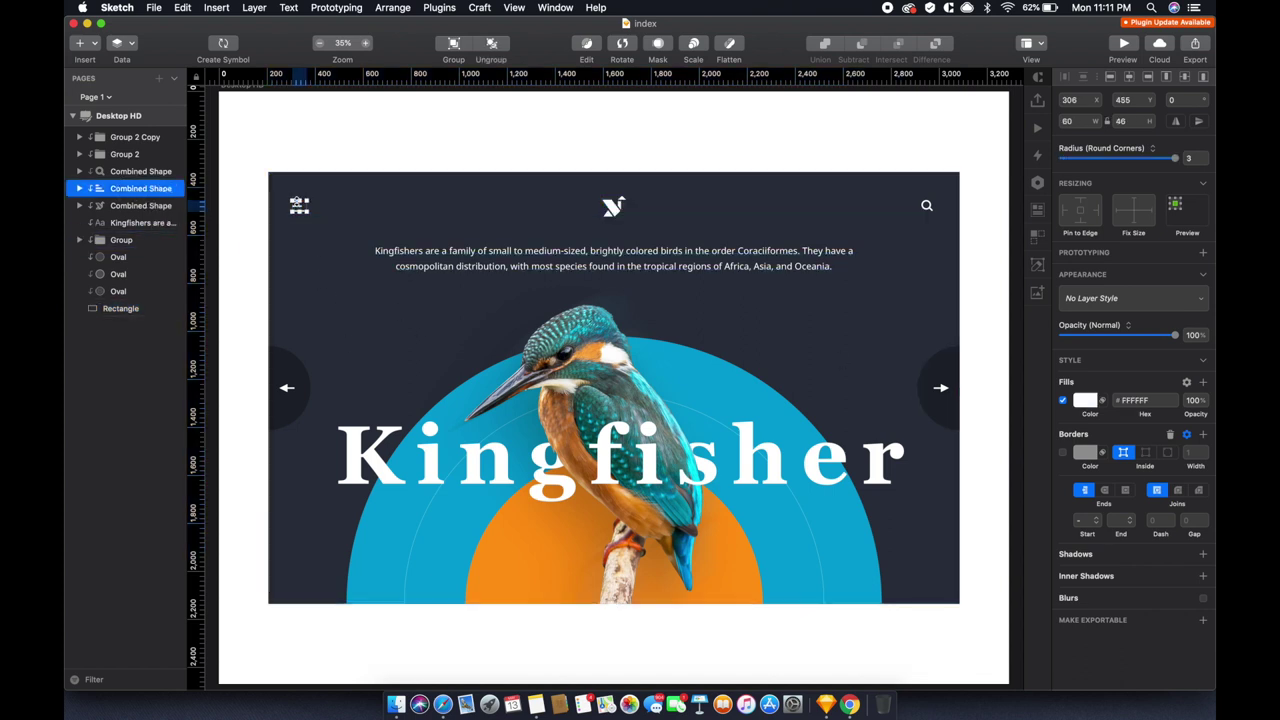
pyautogui.click(588, 482)
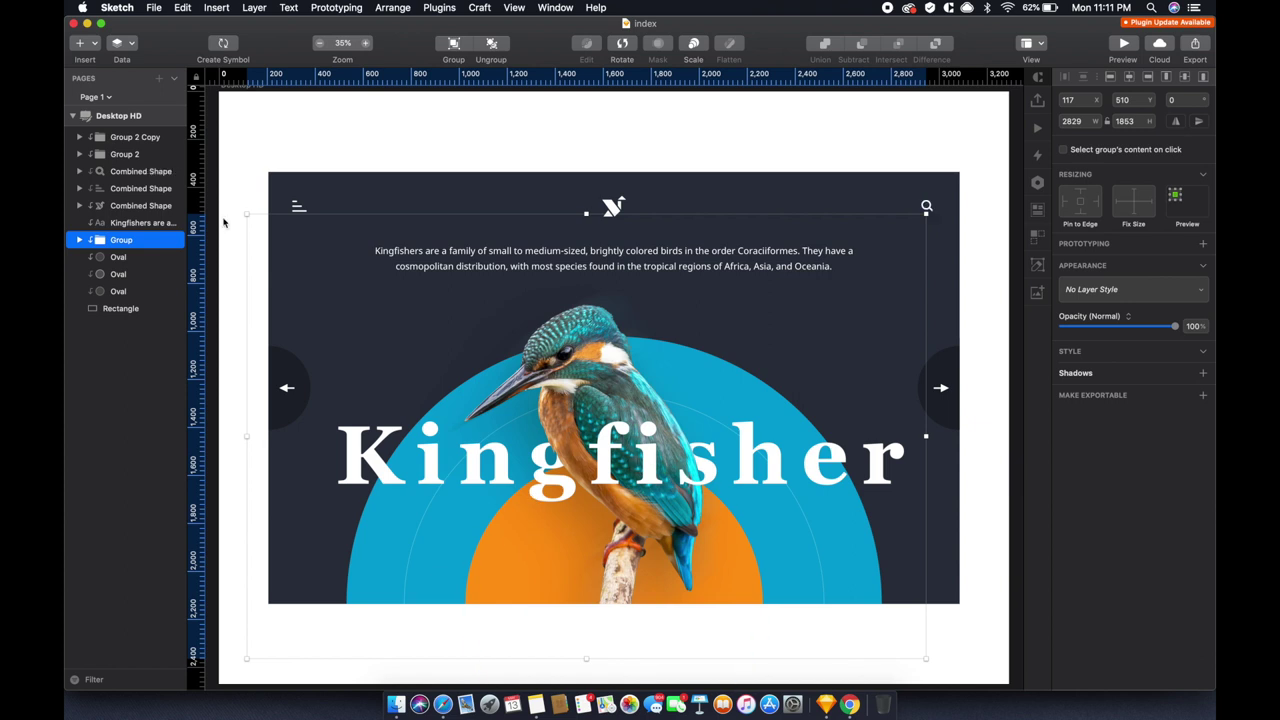
# Draw a white #FFFFFF 400×160 pill with radius 80 and start a text label inside
pyautogui.press('r')
pyautogui.moveTo(497, 547); pyautogui.dragTo(588, 581)
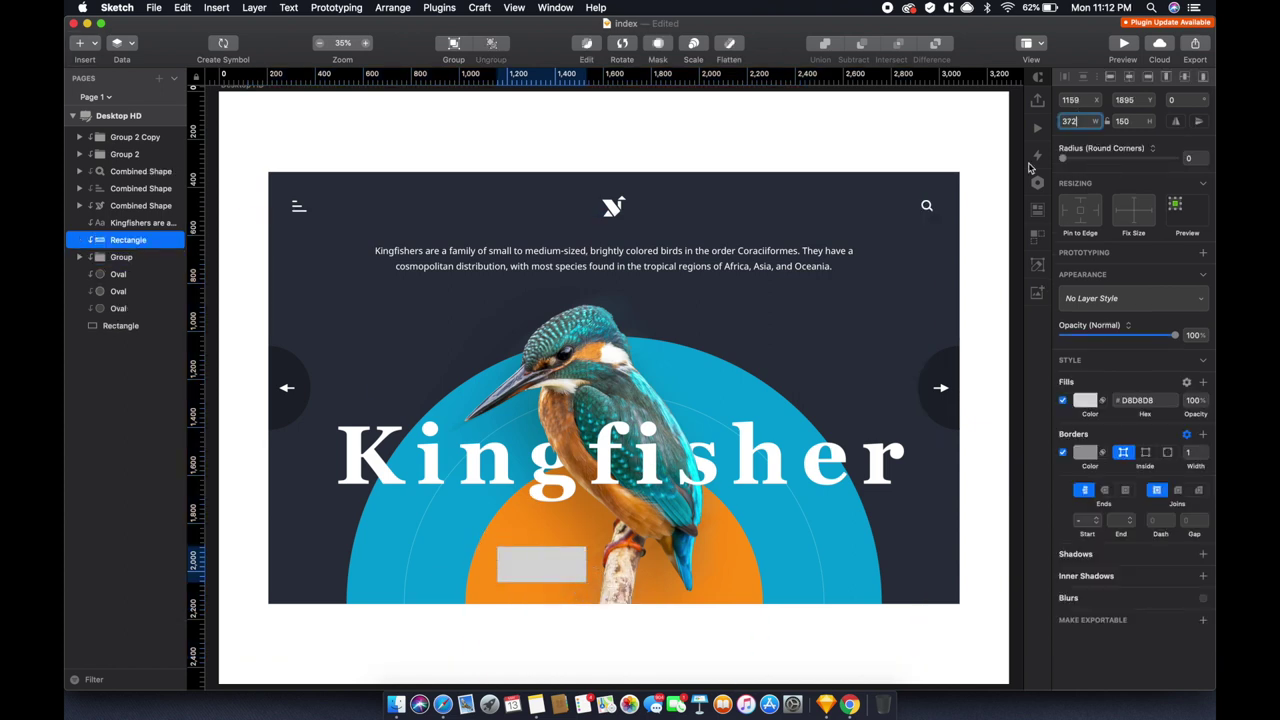
pyautogui.click(1130, 121)
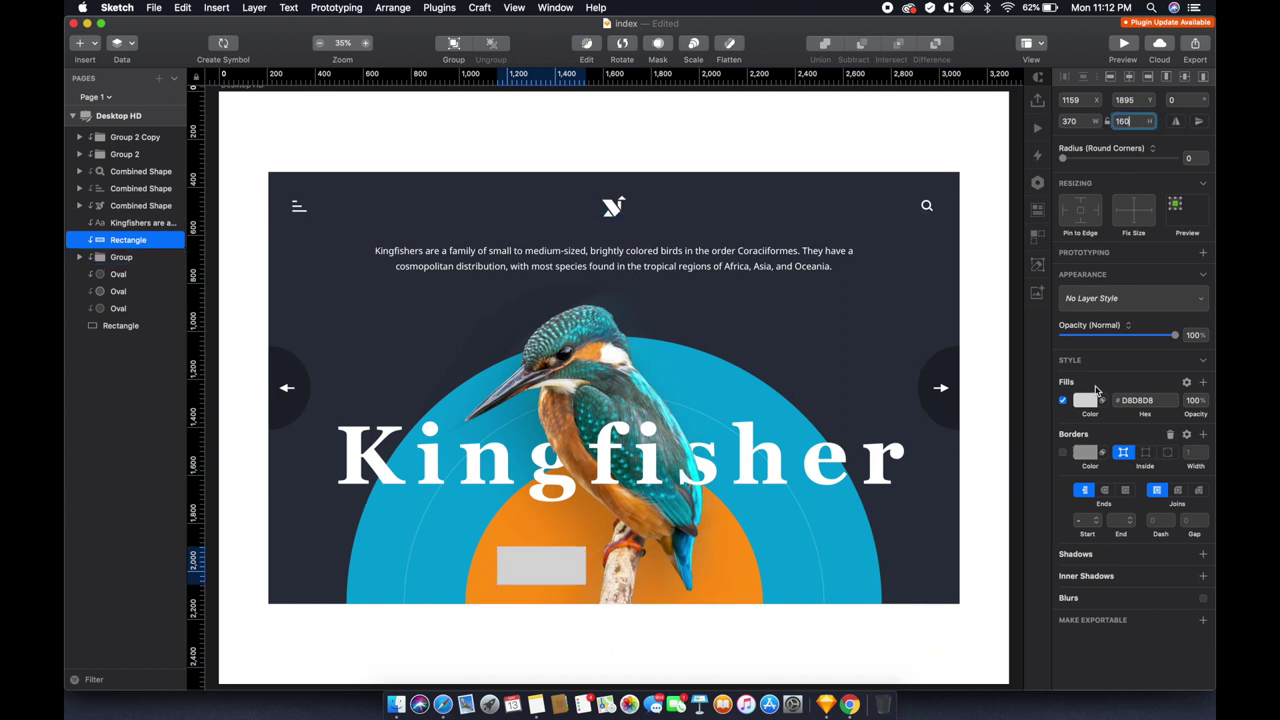
pyautogui.click(1085, 400)
pyautogui.write('FFFFFF')
pyautogui.click(1085, 123)
pyautogui.hotkey('shift', 'Up')
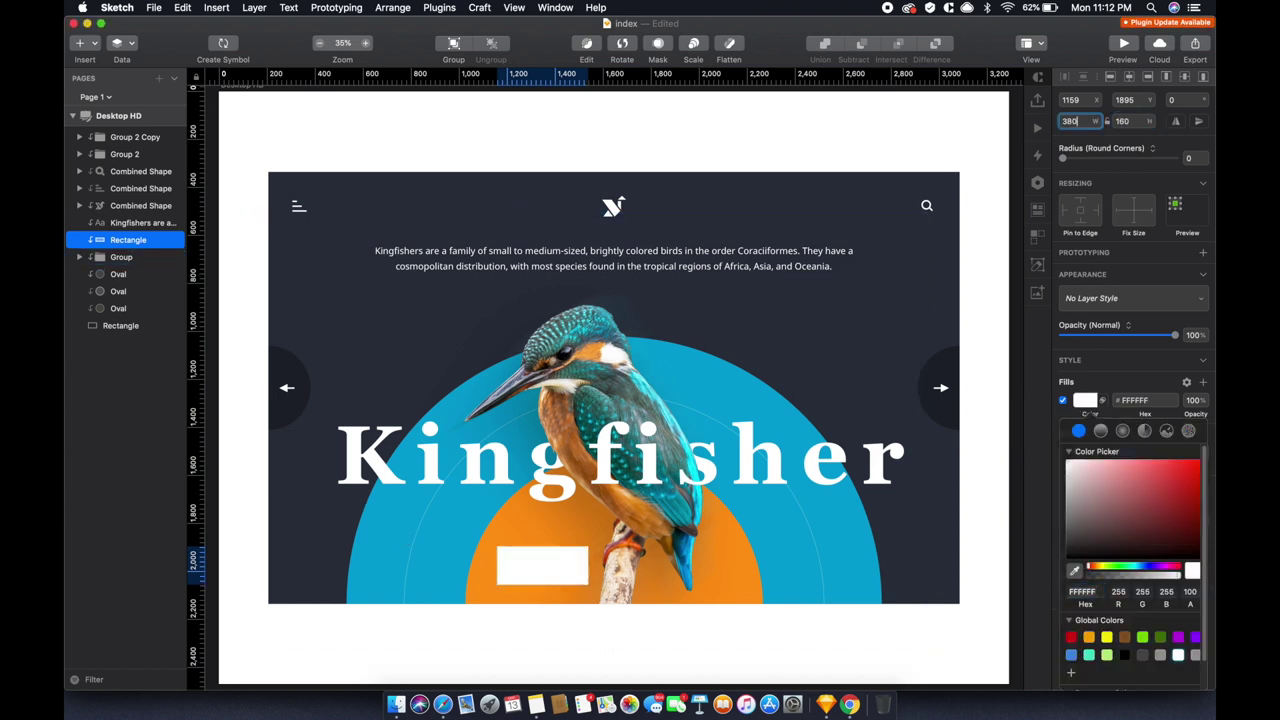
pyautogui.write('400')
pyautogui.click(510, 566)
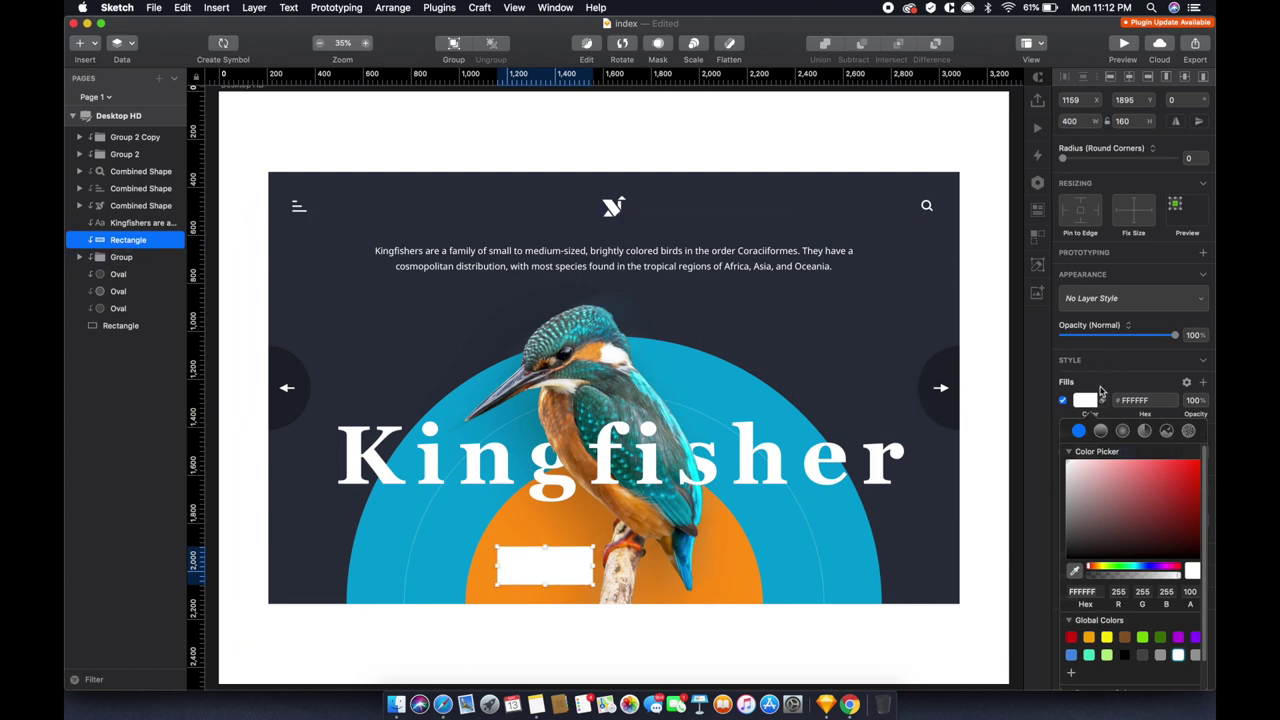
pyautogui.moveTo(1068, 162); pyautogui.dragTo(1120, 160)
pyautogui.press('t')
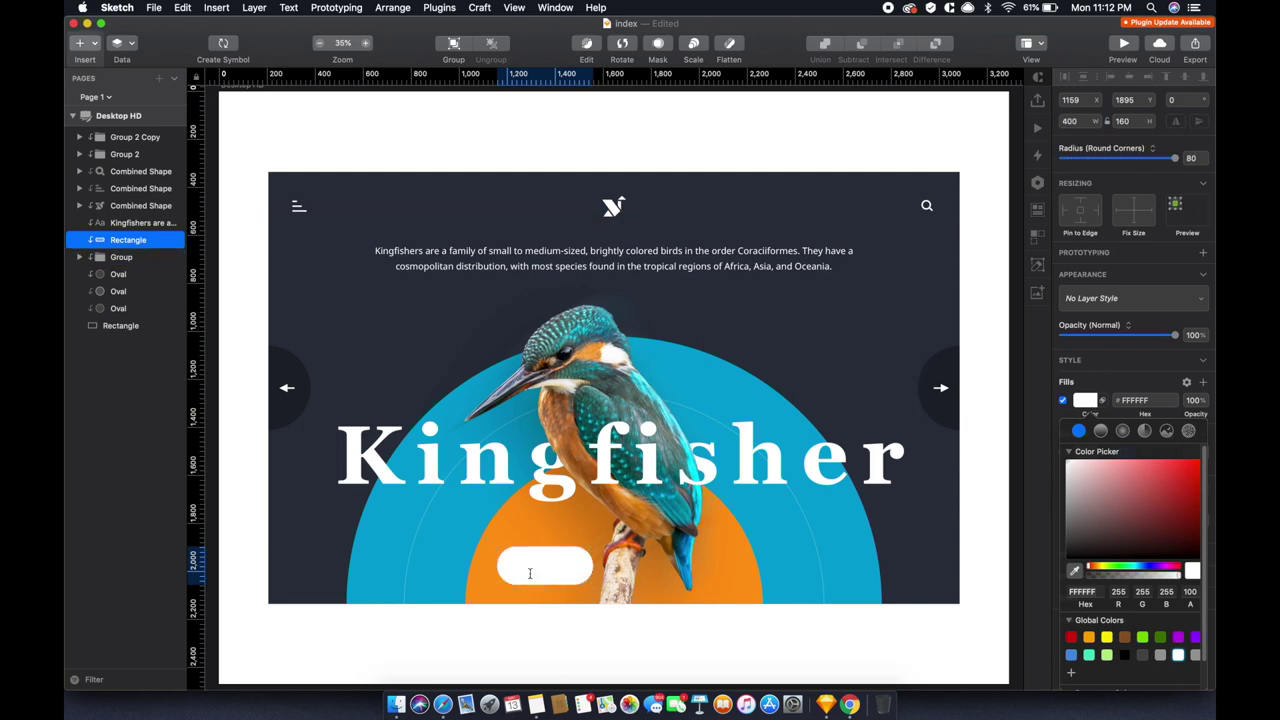
pyautogui.click(535, 570)
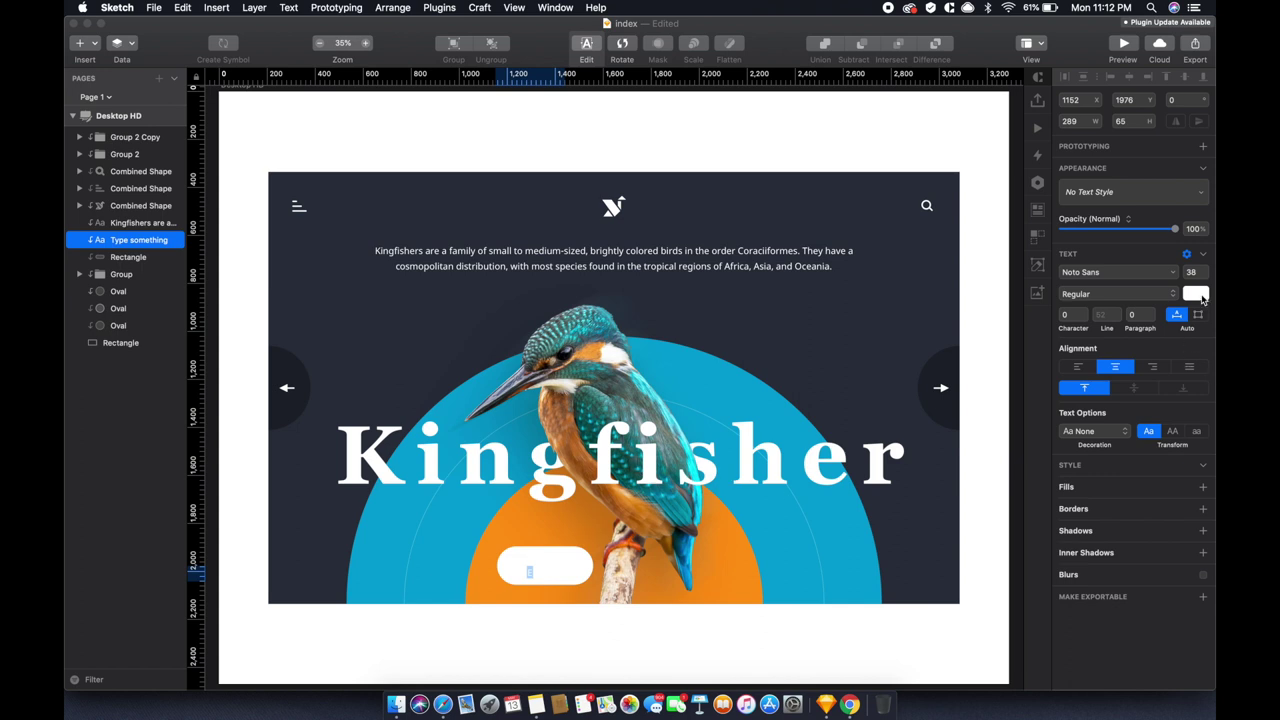
# Colour the EXPLORE label #2A313F, sampled from the dark backdrop
pyautogui.click(1196, 293)
pyautogui.click(1087, 441)
pyautogui.click(844, 300)
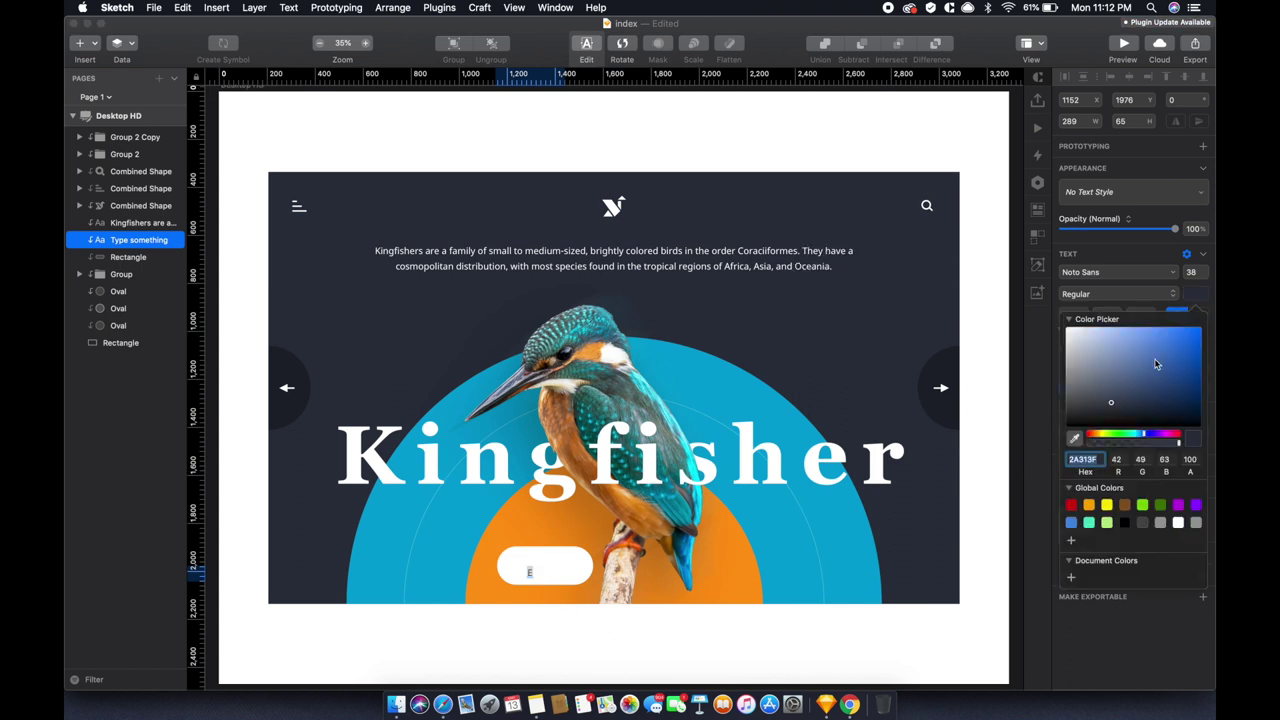
pyautogui.click(1203, 255)
pyautogui.click(1100, 254)
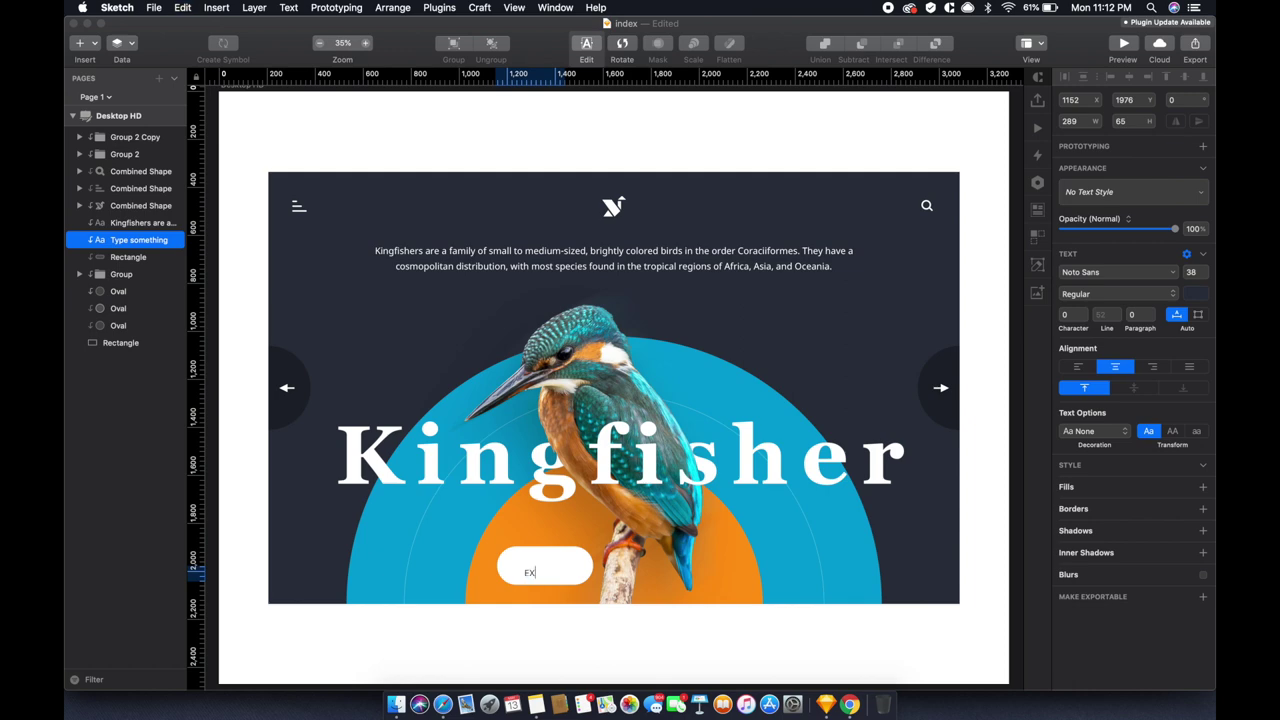
pyautogui.press('Escape')
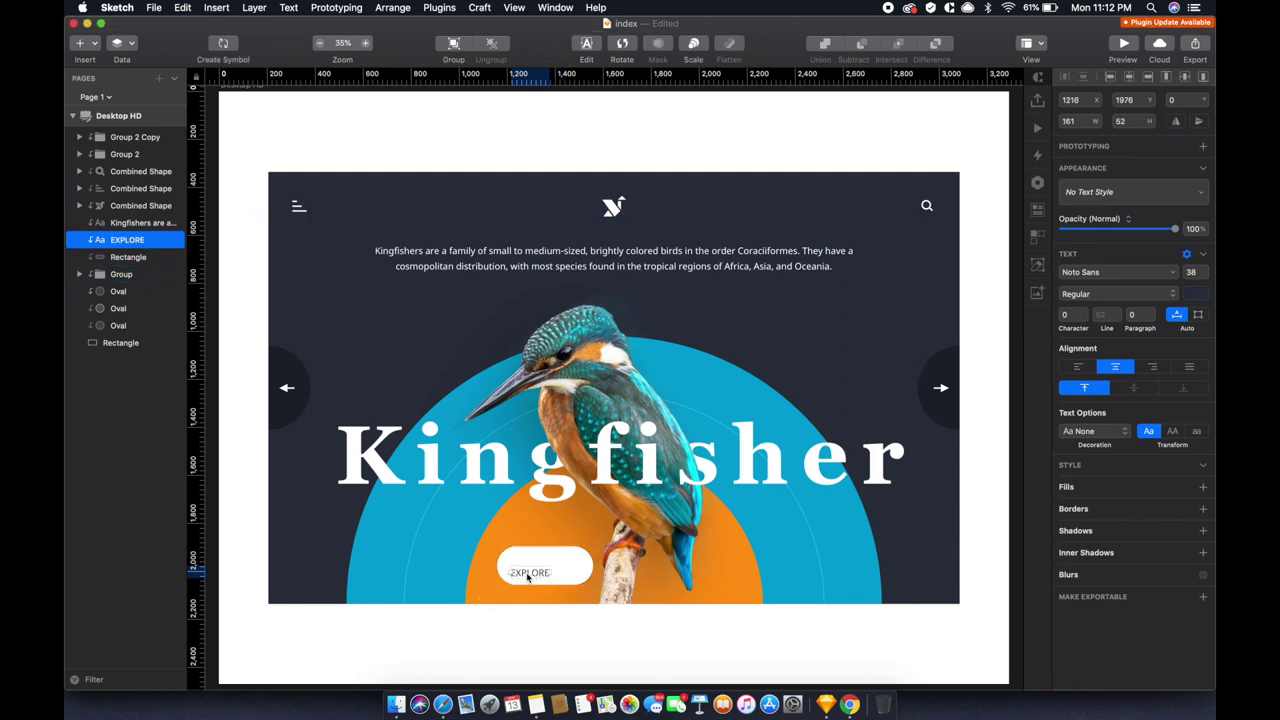
# Make EXPLORE bold at size 28, save, and group it with the pill
pyautogui.doubleClick(528, 577)
pyautogui.press('super+b')
pyautogui.press('Escape')
pyautogui.click(1192, 272)
pyautogui.write('28')
pyautogui.press('Return')
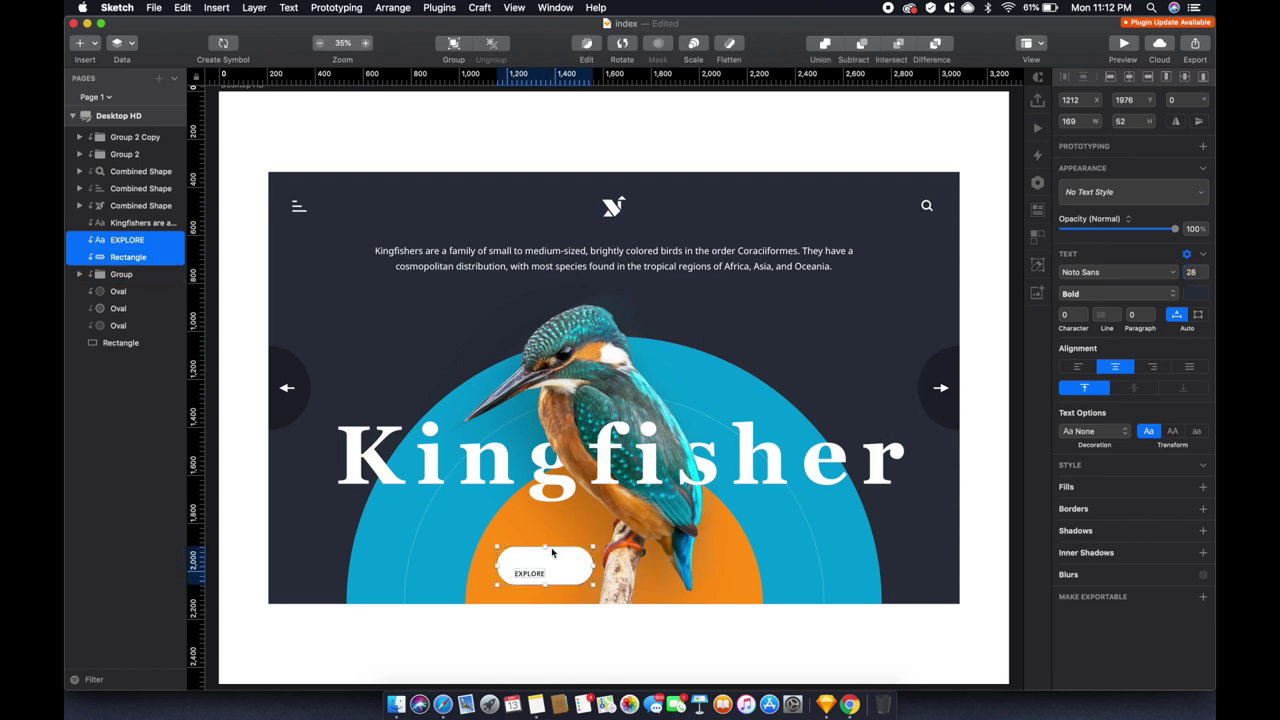
pyautogui.keyDown('shift'); pyautogui.click(528, 565); pyautogui.keyUp('shift')
pyautogui.press('super+s')
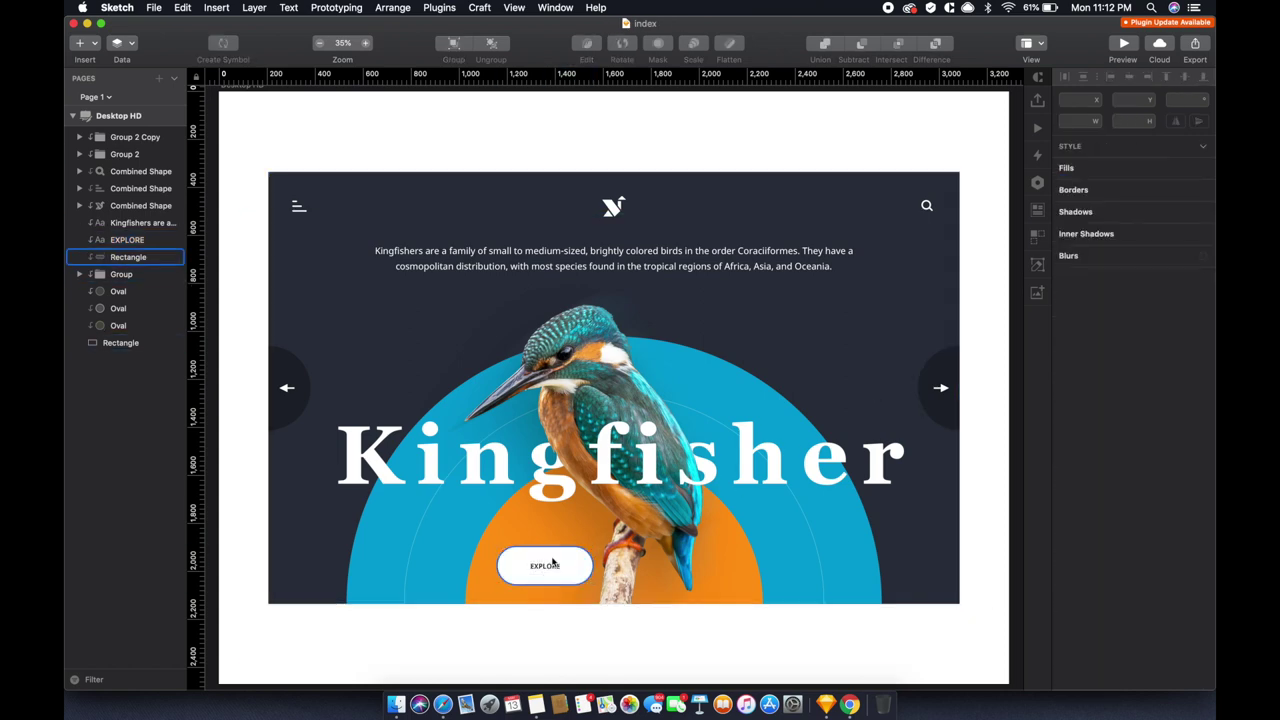
pyautogui.press('super+g')
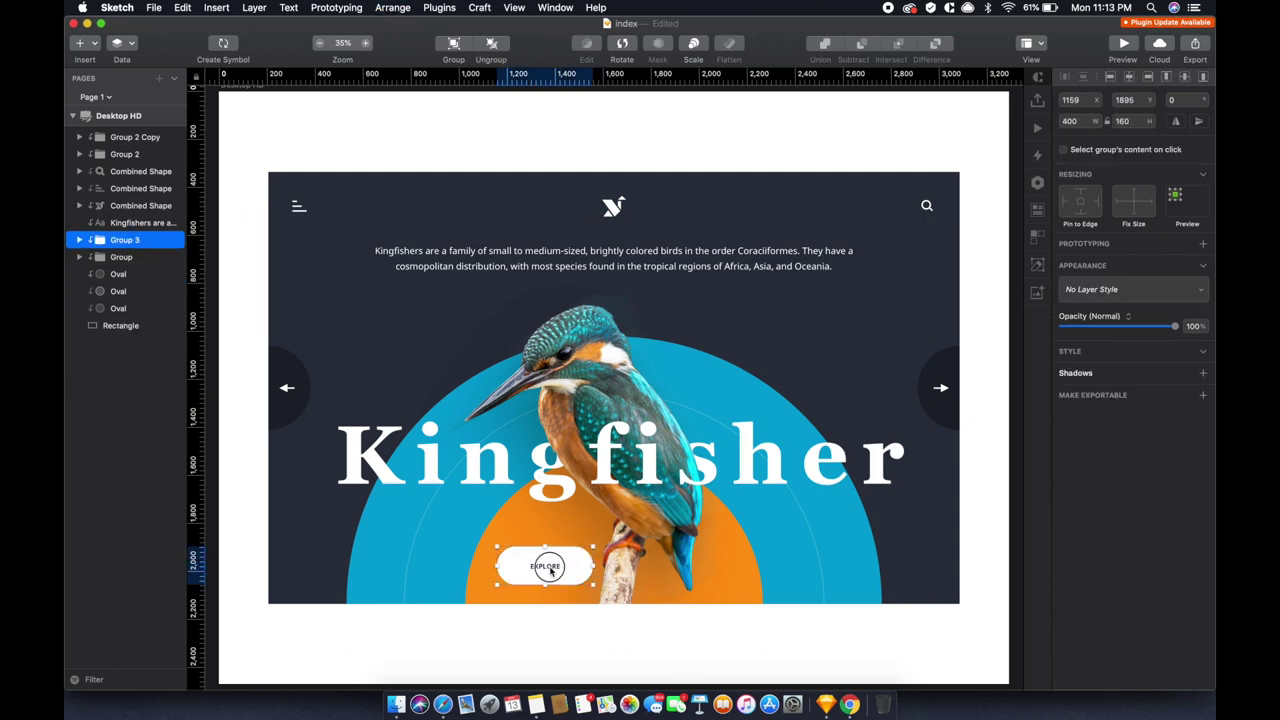
# Duplicate the EXPLORE button to its right, shift both buttons right, and save
pyautogui.moveTo(563, 566); pyautogui.dragTo(645, 566)
pyautogui.hotkey('shift', 'Right')
pyautogui.hotkey('shift', 'Right')
pyautogui.hotkey('shift', 'Right')
pyautogui.hotkey('shift', 'Right')
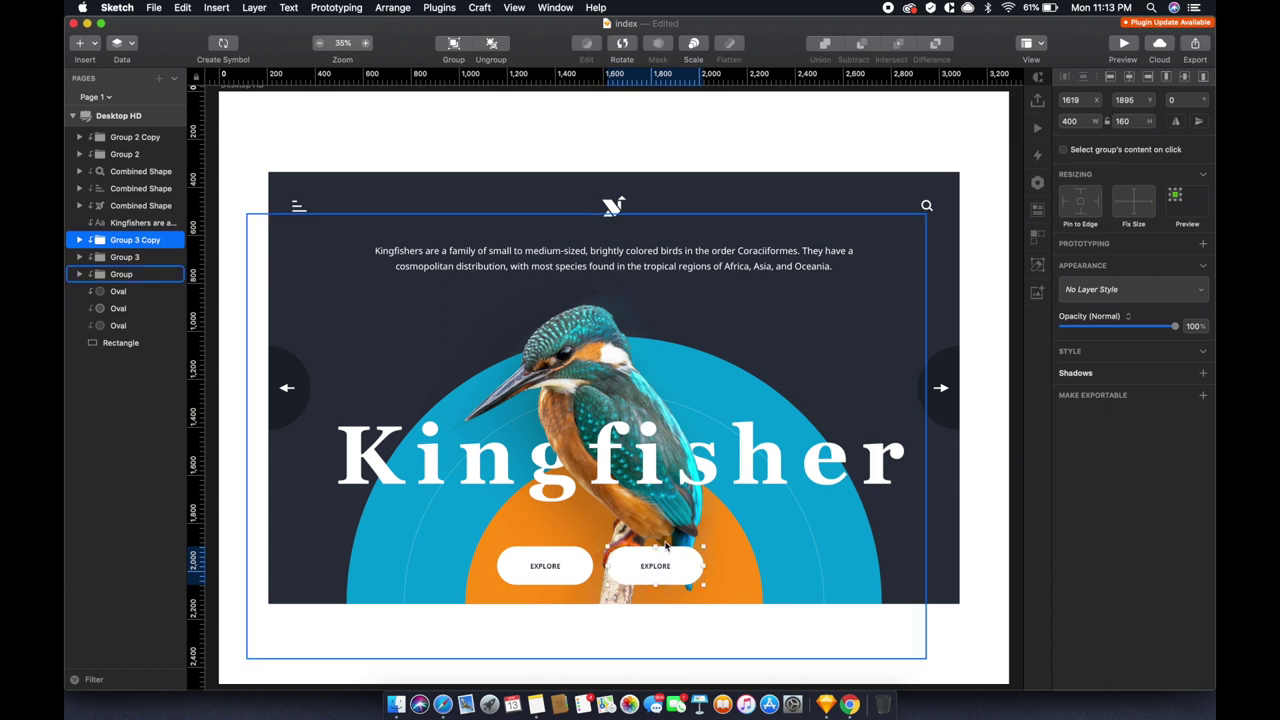
pyautogui.keyDown('shift'); pyautogui.click(545, 568); pyautogui.keyUp('shift')
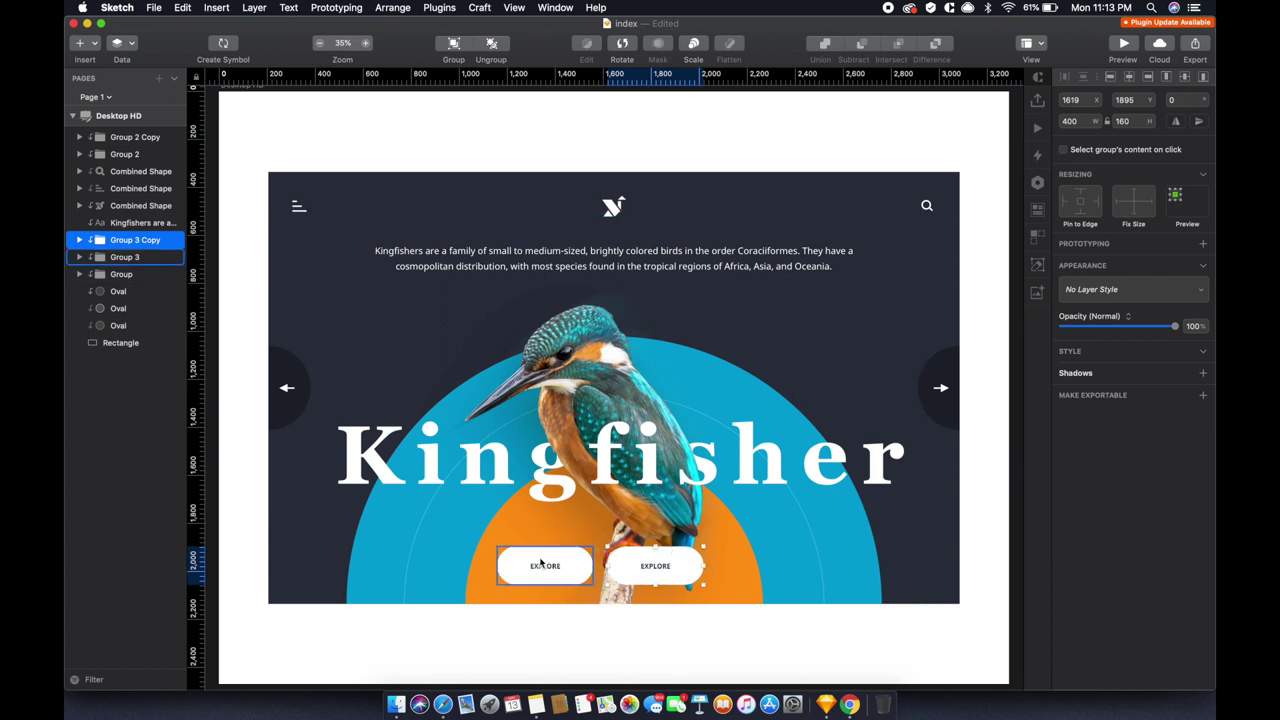
pyautogui.moveTo(544, 572); pyautogui.dragTo(557, 575)
pyautogui.press('super+s')
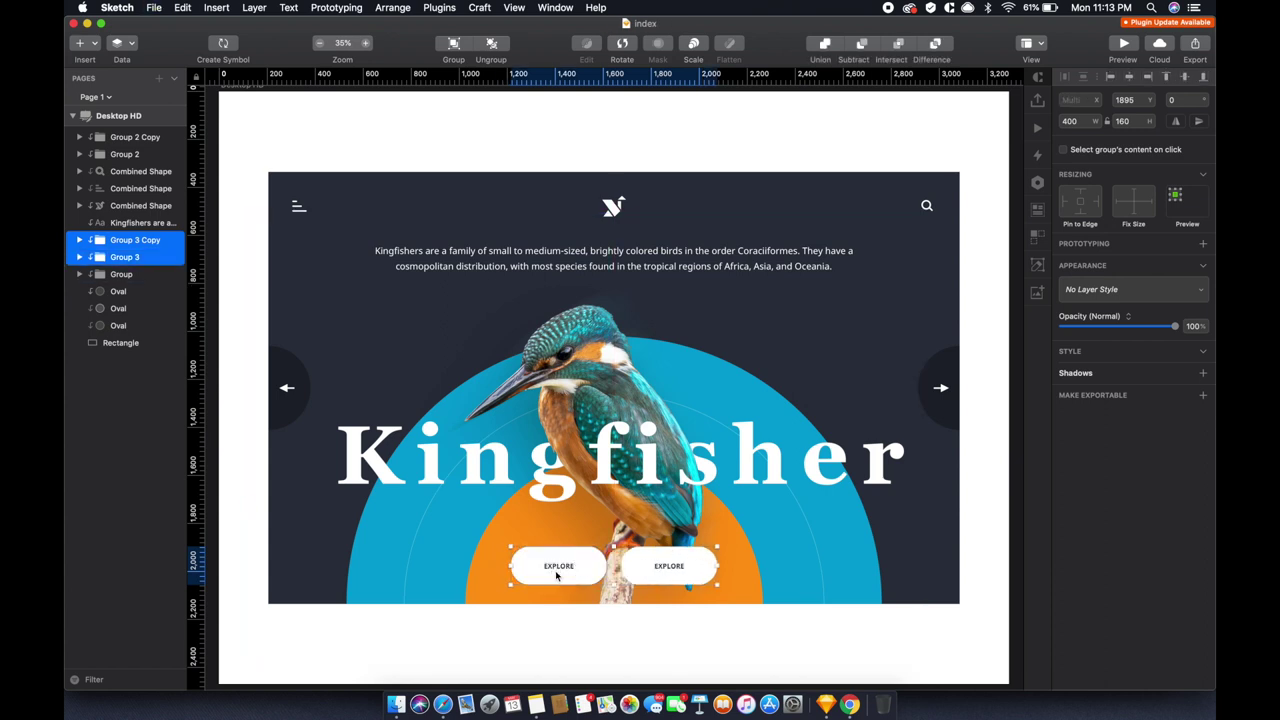
# Nudge the kingfisher photo up inside its group and save
pyautogui.click(587, 331)
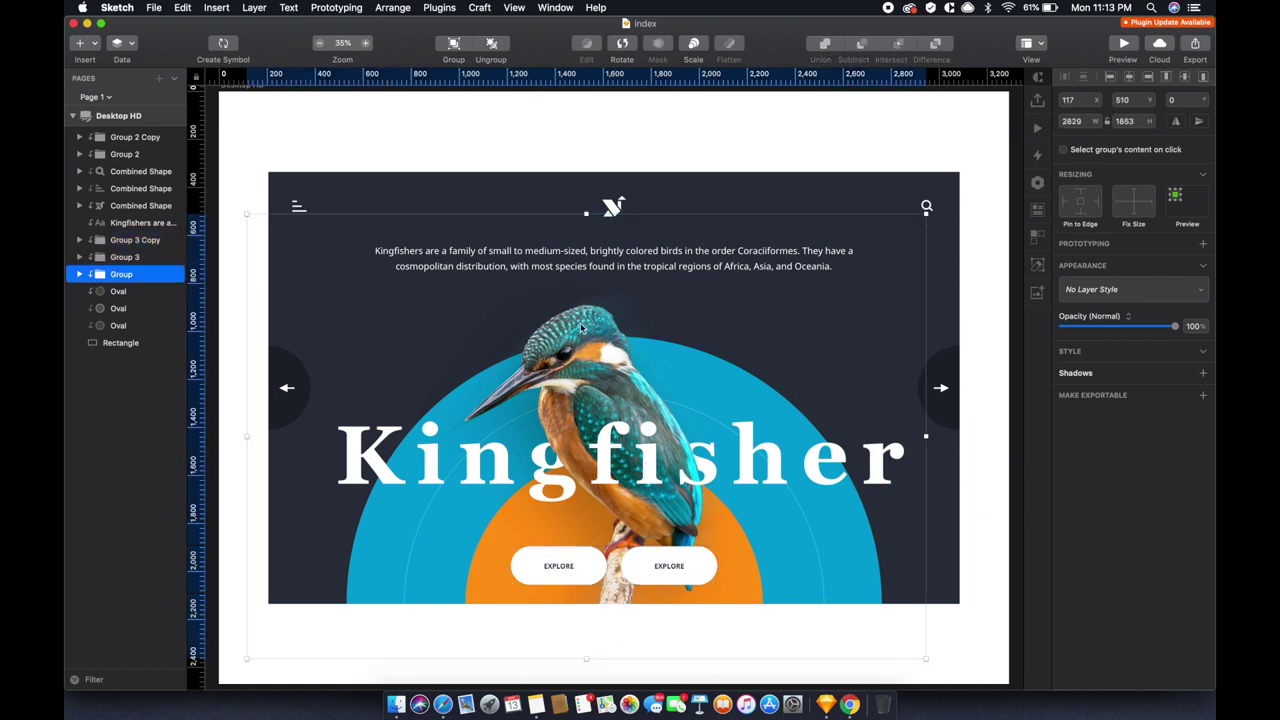
pyautogui.doubleClick(581, 327)
pyautogui.hotkey('shift', 'Up')
pyautogui.hotkey('shift', 'Up')
pyautogui.hotkey('shift', 'Up')
pyautogui.press('super+s')
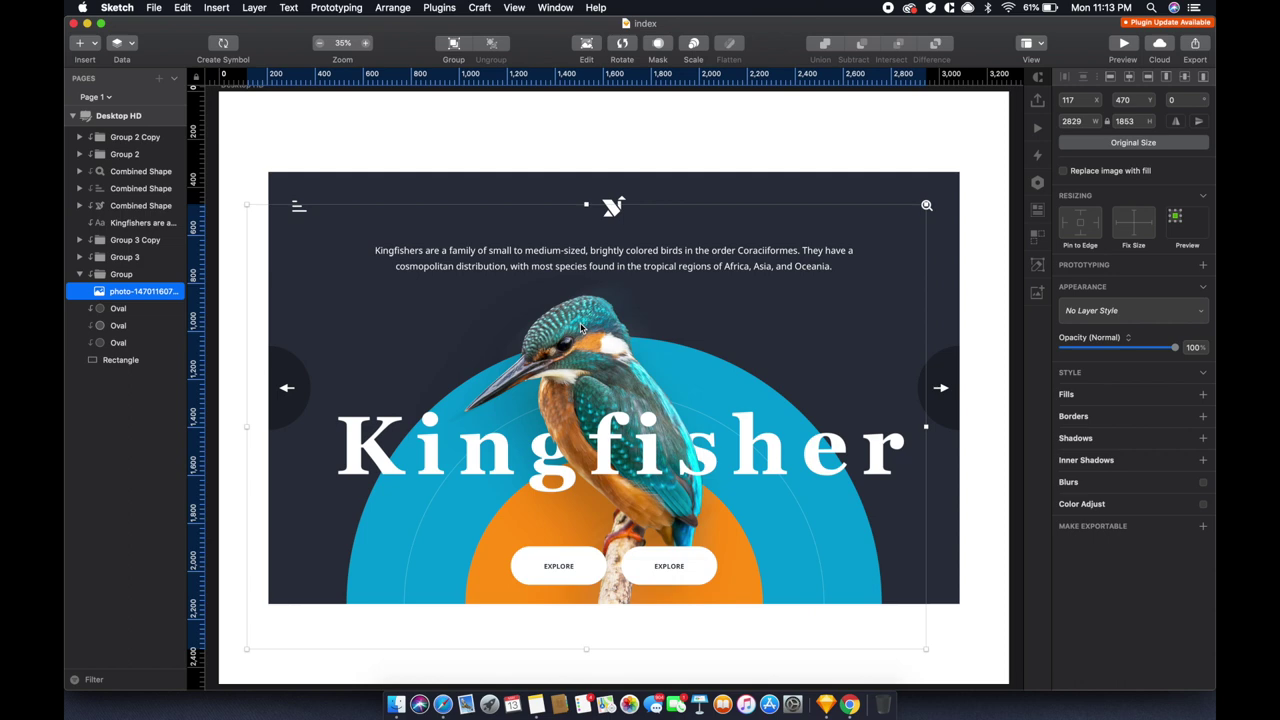
# Move both EXPLORE buttons down, then nudge them back up slightly
pyautogui.click(658, 562)
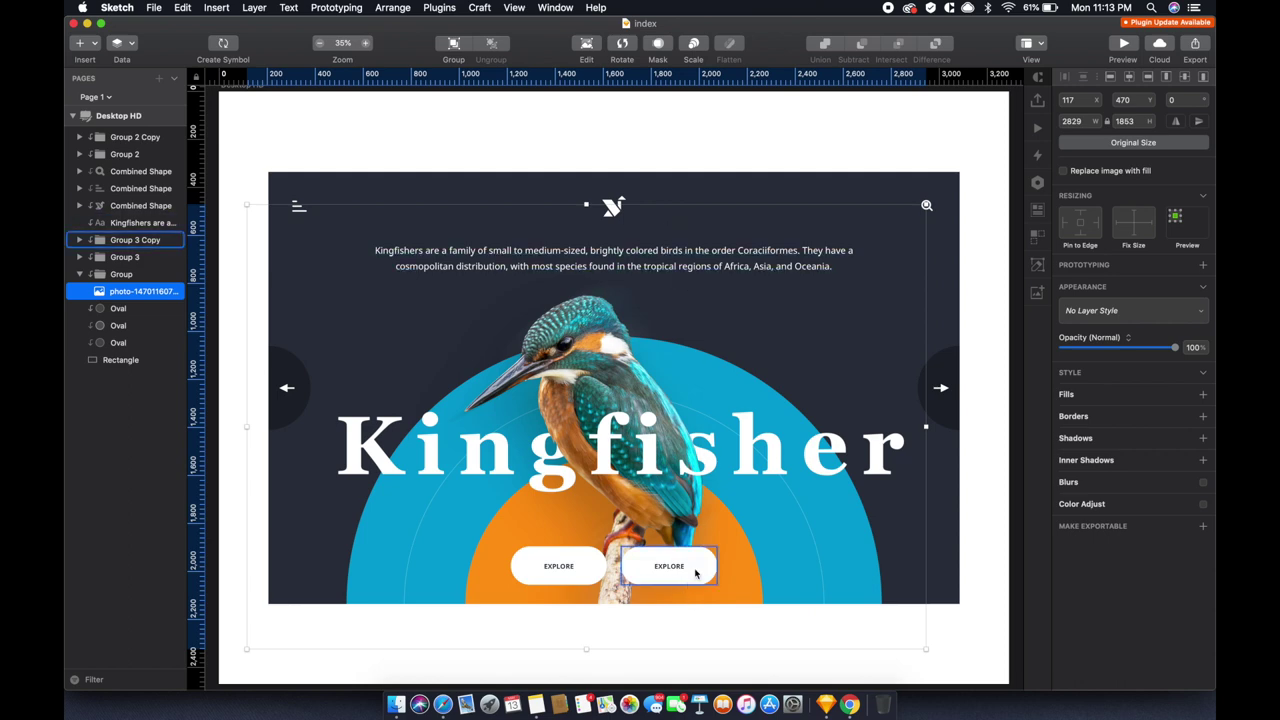
pyautogui.keyDown('shift'); pyautogui.click(565, 566); pyautogui.keyUp('shift')
pyautogui.moveTo(585, 570); pyautogui.dragTo(585, 582)
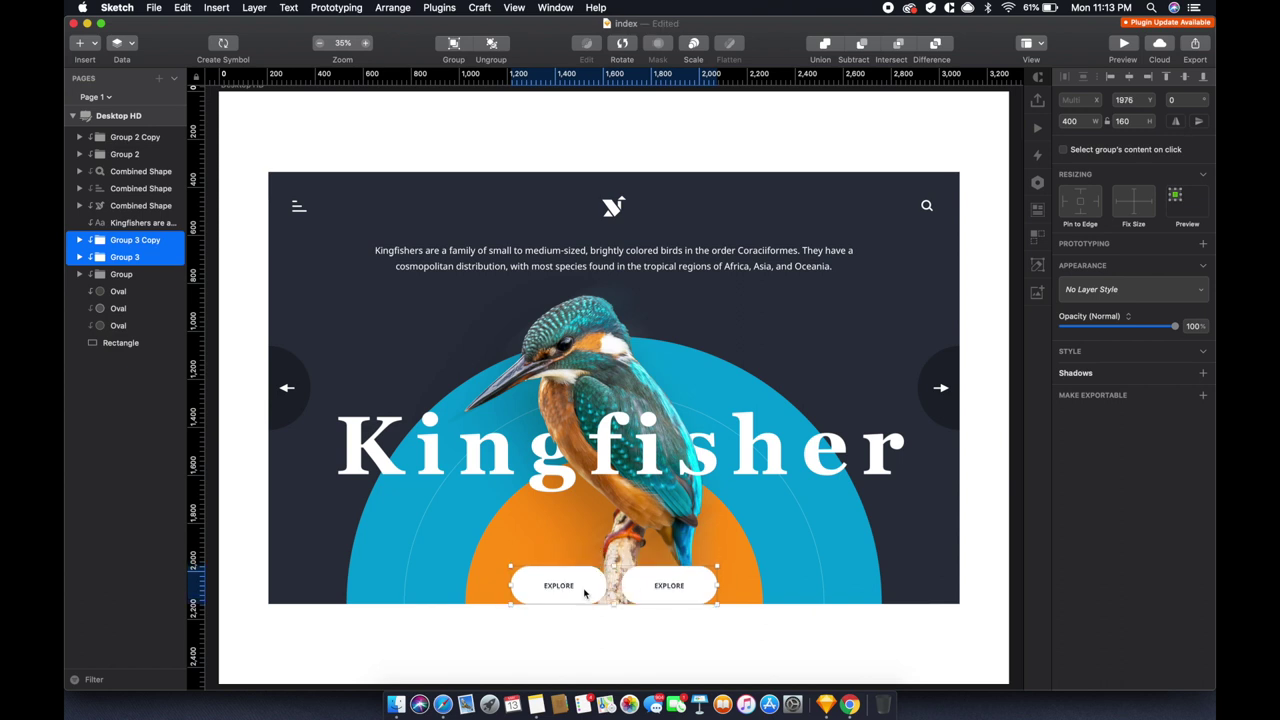
pyautogui.hotkey('shift', 'Up')
pyautogui.hotkey('shift', 'Up')
pyautogui.hotkey('shift', 'Up')
pyautogui.hotkey('shift', 'Up')
pyautogui.hotkey('shift', 'Up')
pyautogui.hotkey('shift', 'Up')
# Lift the description paragraph slightly upward and save
pyautogui.doubleClick(586, 315)
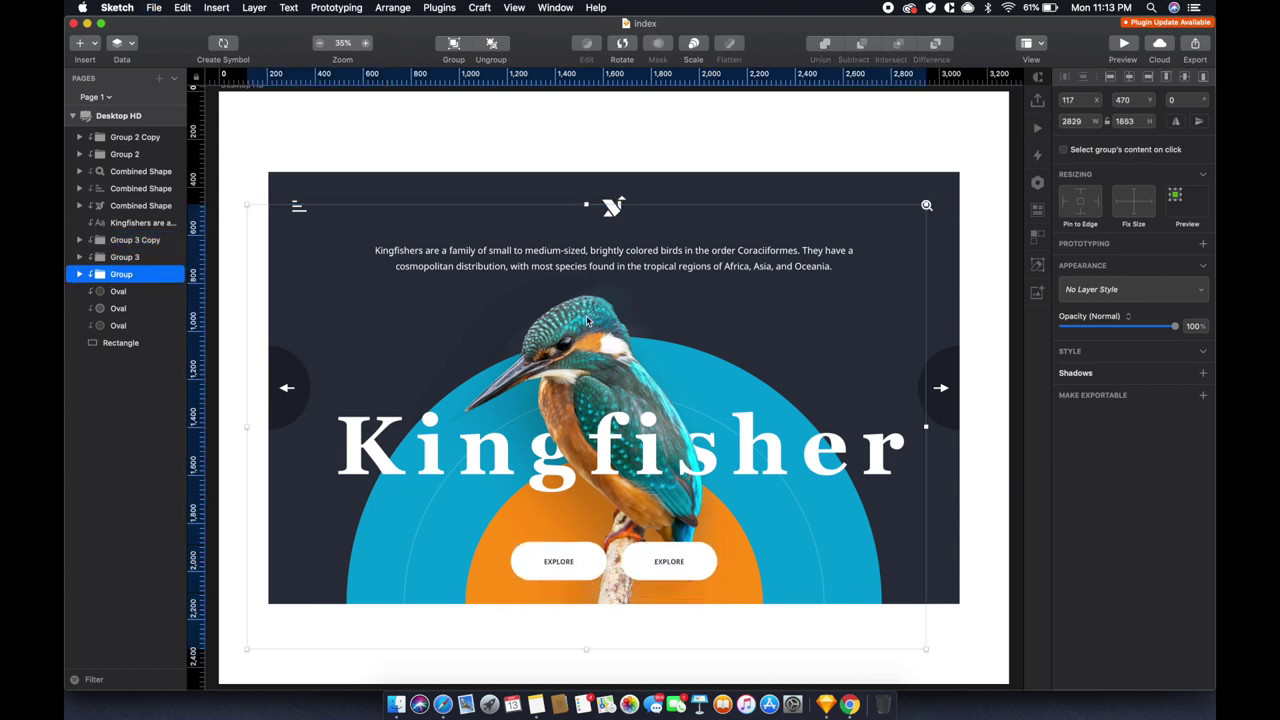
pyautogui.moveTo(620, 260); pyautogui.dragTo(620, 257)
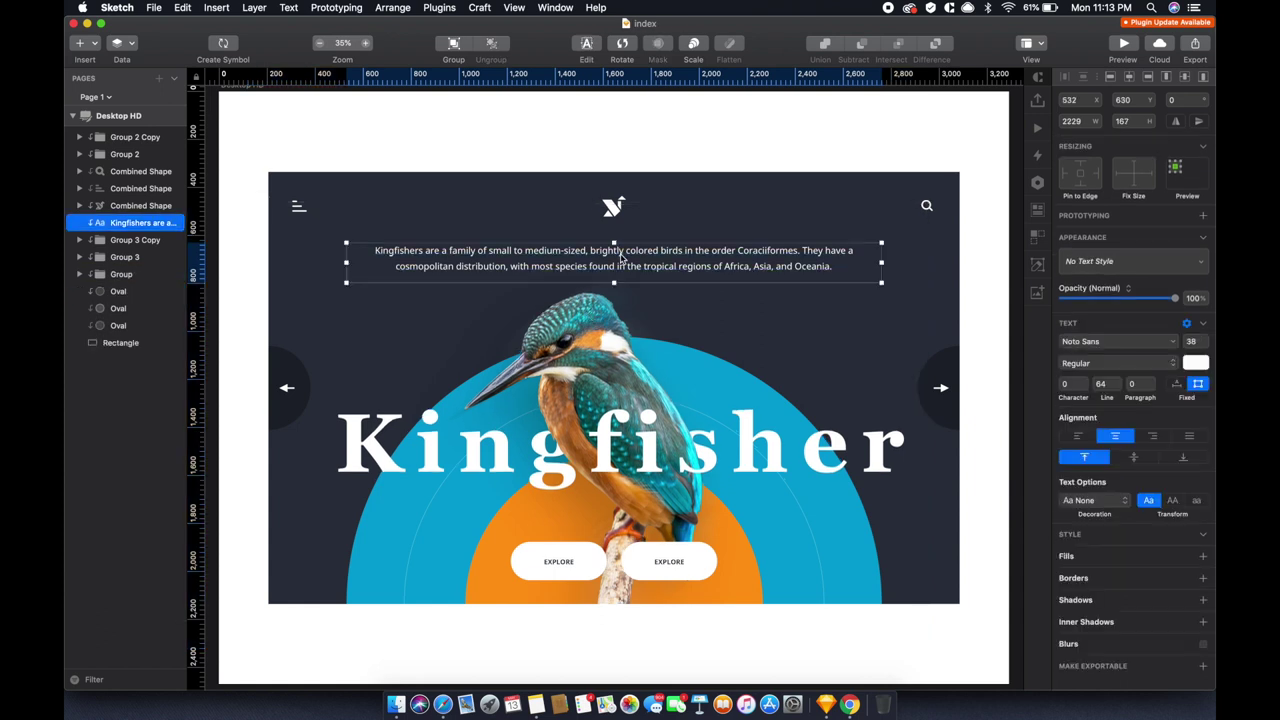
pyautogui.hotkey('shift', 'Up')
pyautogui.press('super+s')
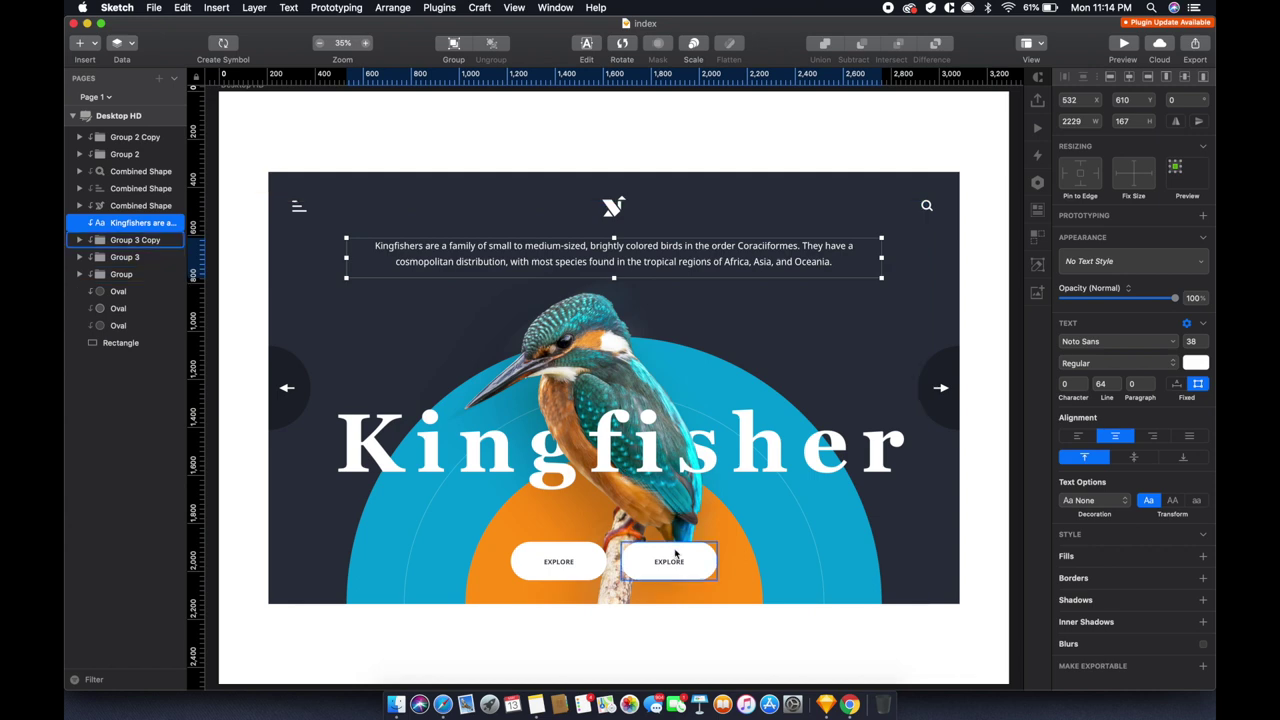
# Delete the label text from the second button, leaving its pill shape
pyautogui.doubleClick(675, 563)
pyautogui.press('Delete')
pyautogui.click(670, 566)
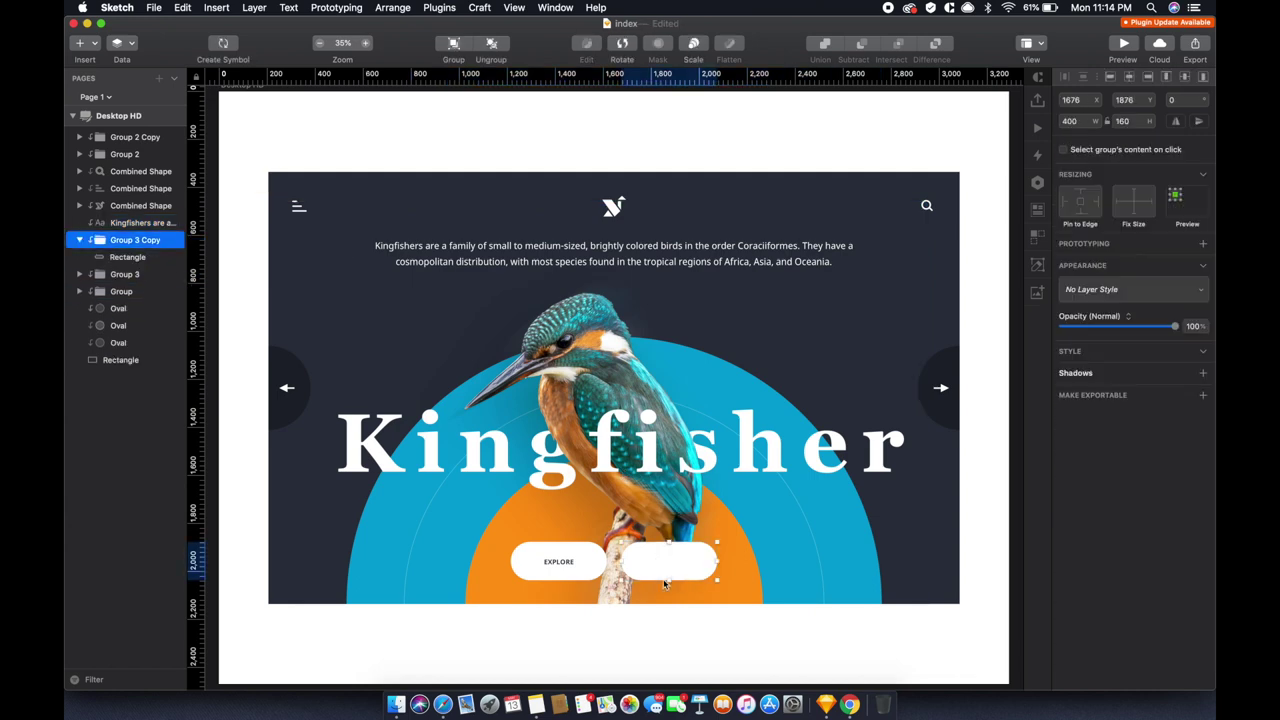
# Duplicate the second button's pill and fill the copy with the sampled dark backdrop colour
pyautogui.doubleClick(665, 570)
pyautogui.press('super+d')
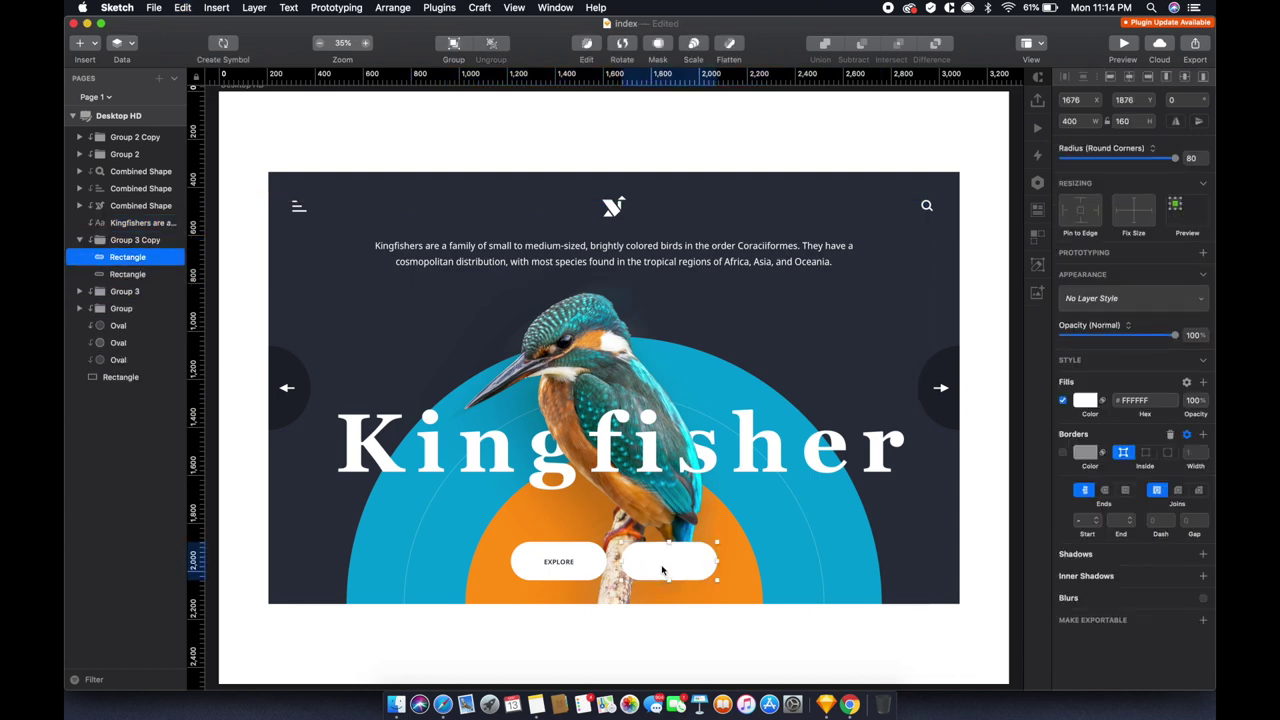
pyautogui.click(1085, 400)
pyautogui.click(1074, 570)
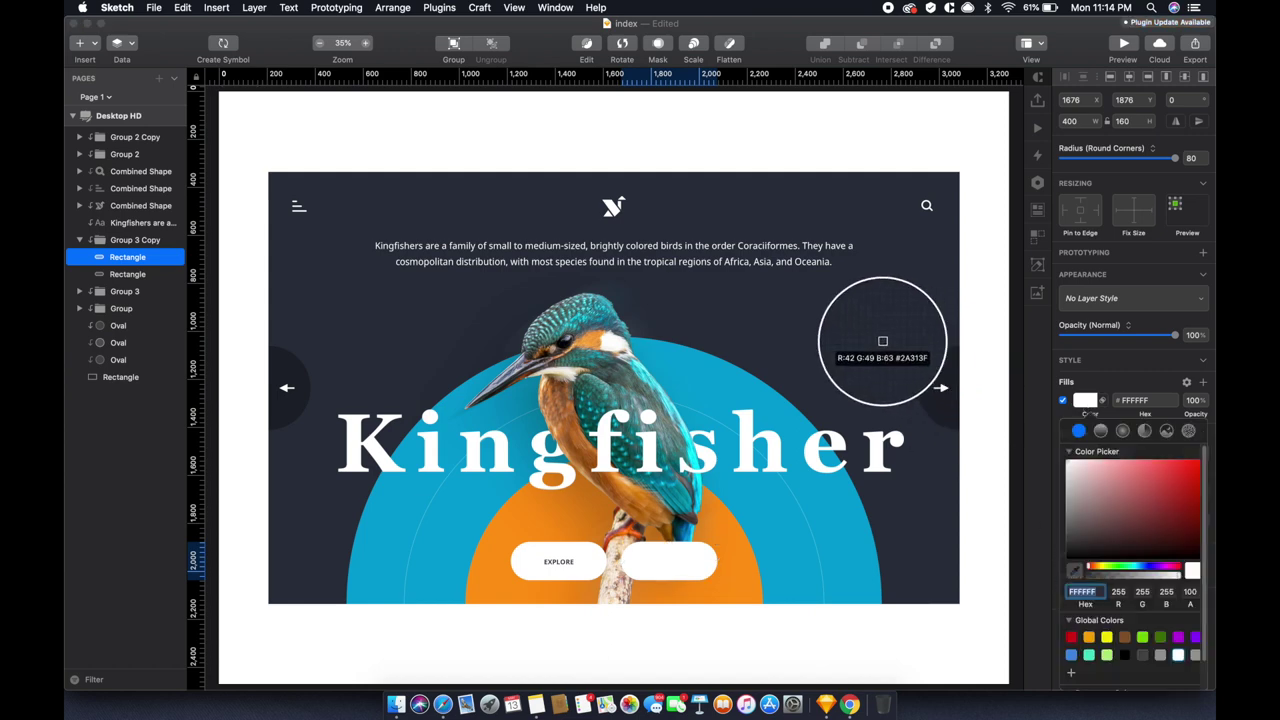
pyautogui.click(882, 341)
pyautogui.click(1083, 424)
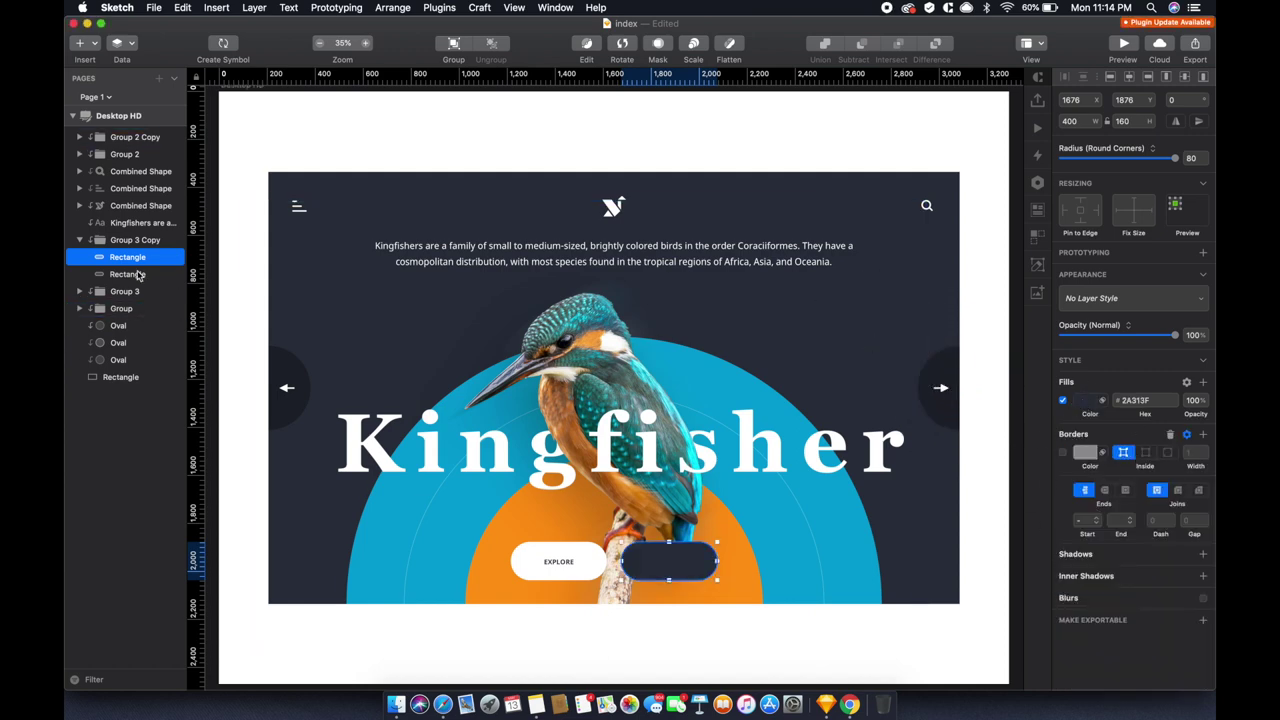
# Fill the white pill underneath with a stock kingfisher photo from a 'kier' search
pyautogui.click(170, 257)
pyautogui.click(127, 274)
pyautogui.click(122, 43)
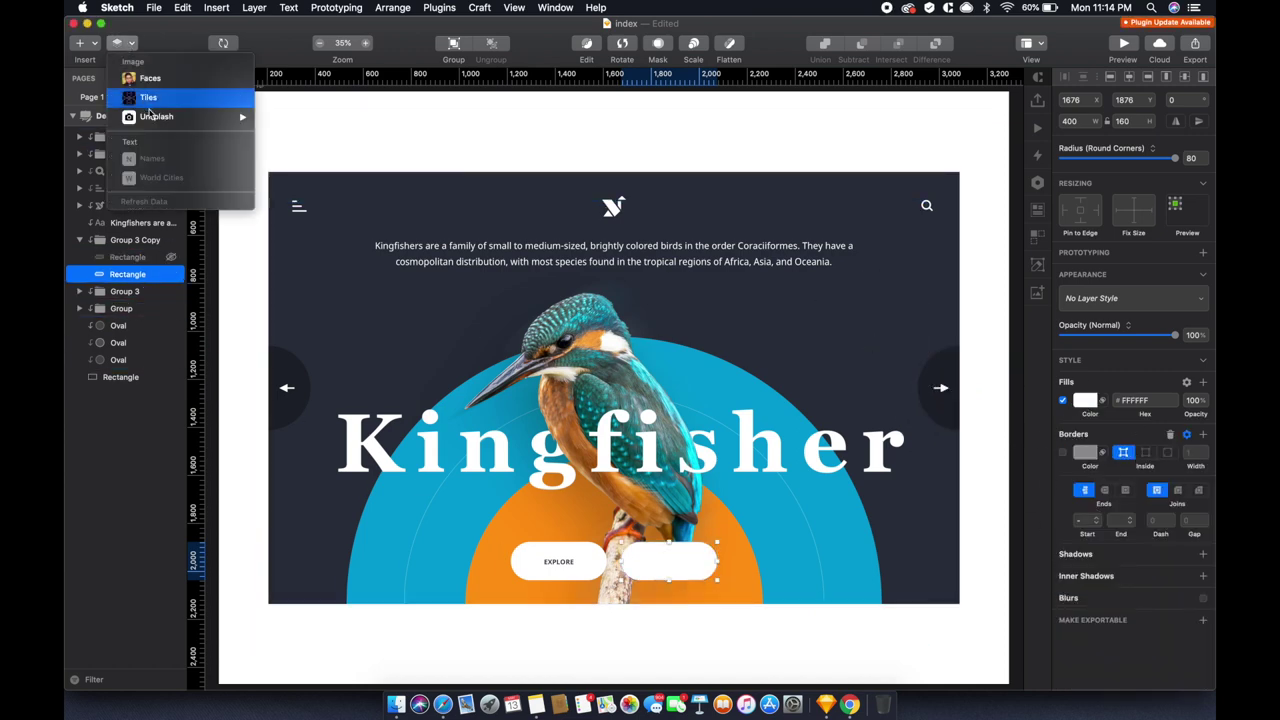
pyautogui.click(300, 125)
pyautogui.write('kin')
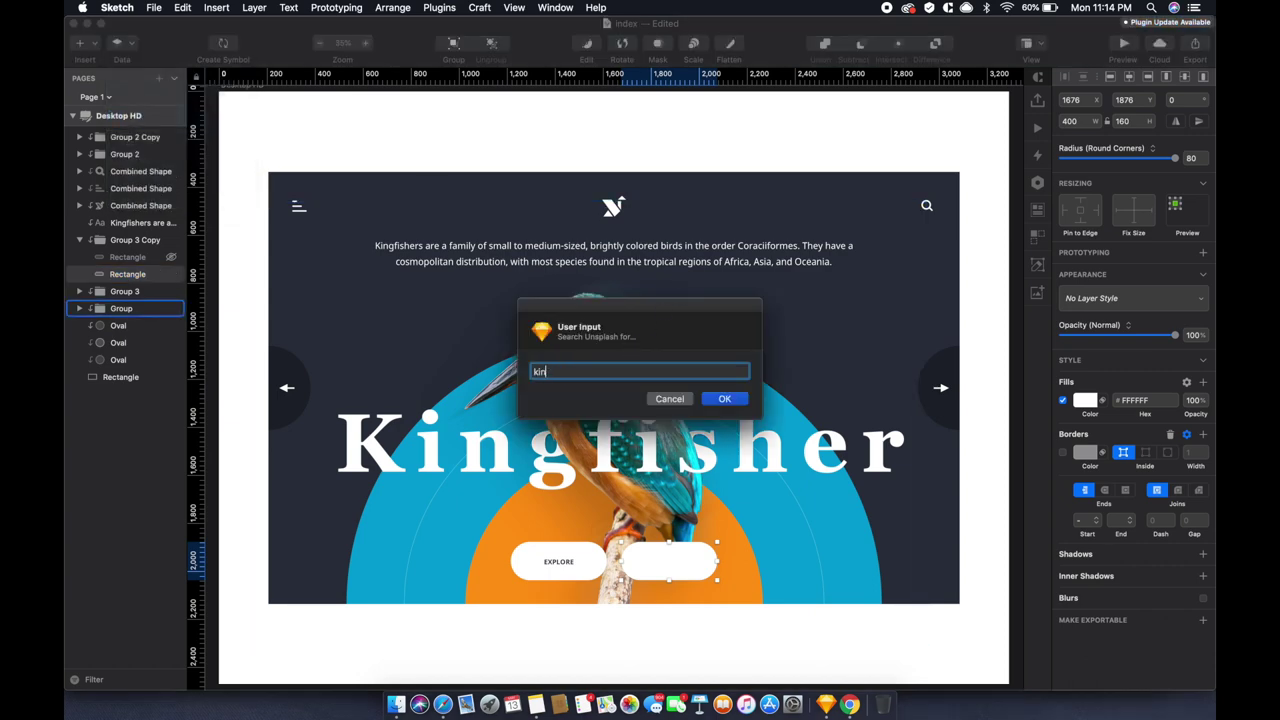
pyautogui.write('er')
pyautogui.press('Return')
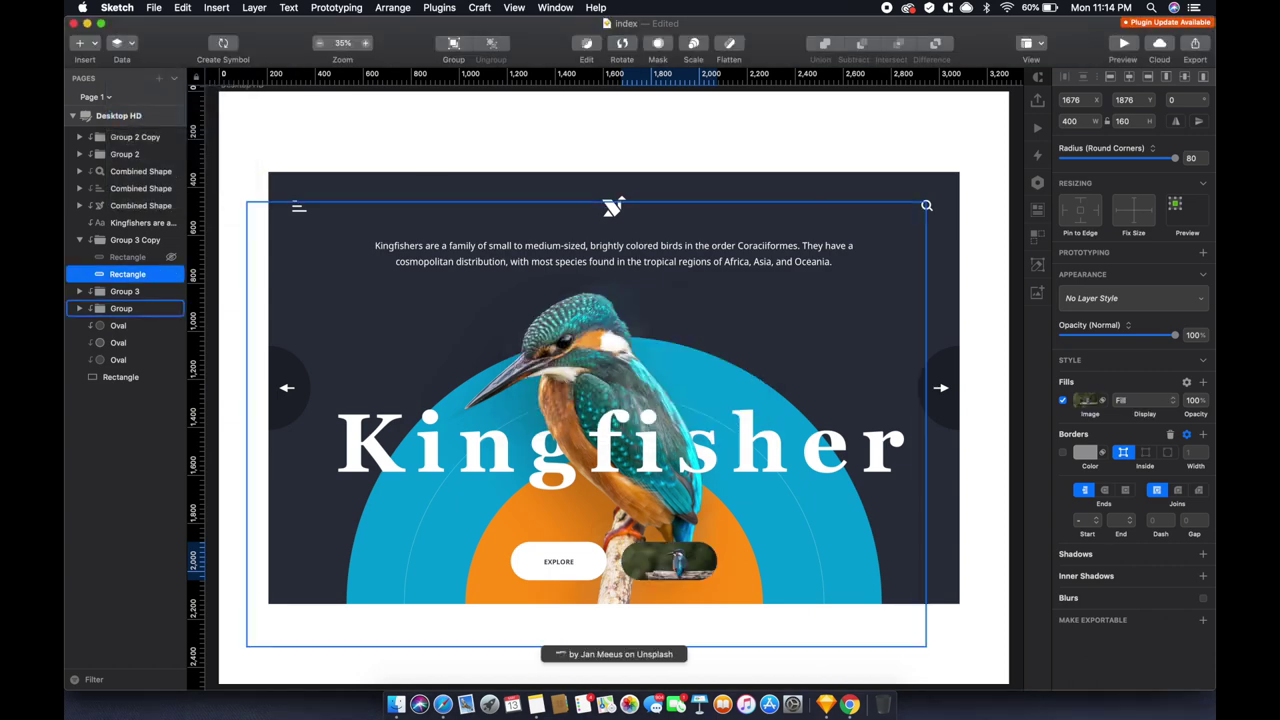
# Show the dark overlay pill again, lower its opacity to about 40%, and open the Insert Shape list
pyautogui.click(171, 257)
pyautogui.click(625, 565)
pyautogui.moveTo(1111, 337); pyautogui.dragTo(1107, 336)
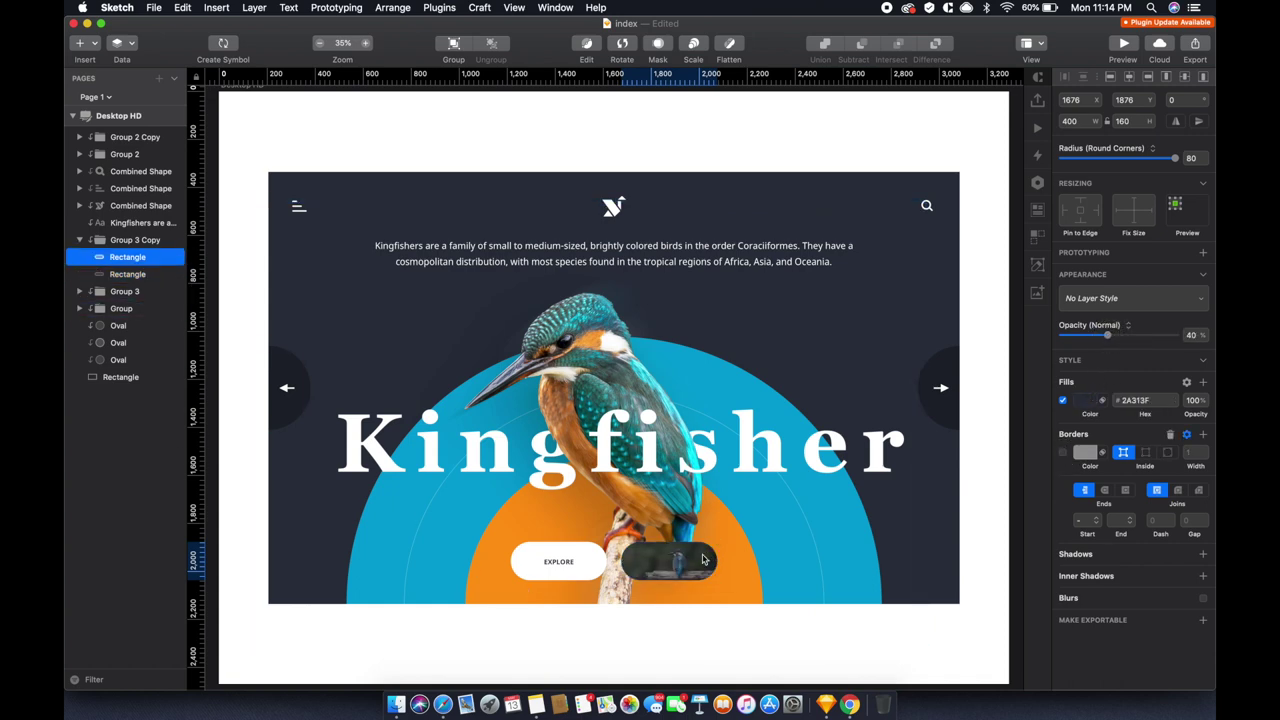
pyautogui.click(85, 43)
pyautogui.moveTo(110, 62)
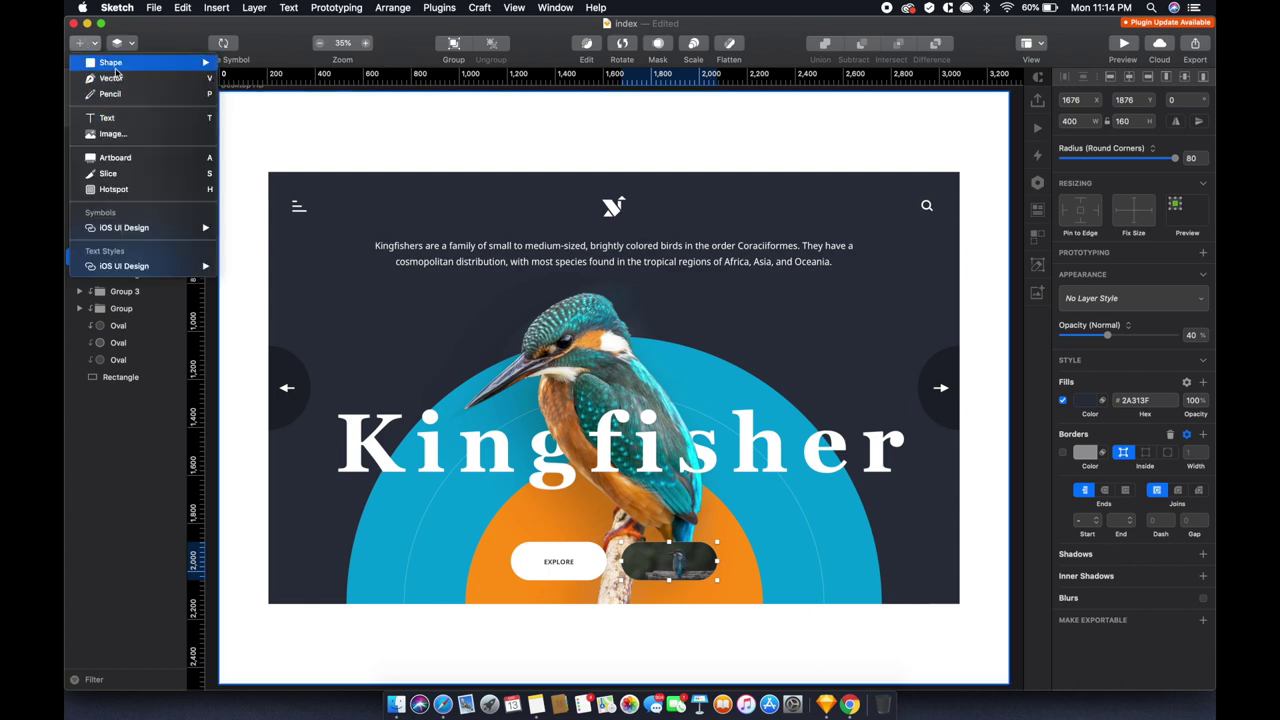
# Draw a small white triangle on the photo pill and rotate it to point right
pyautogui.click(259, 143)
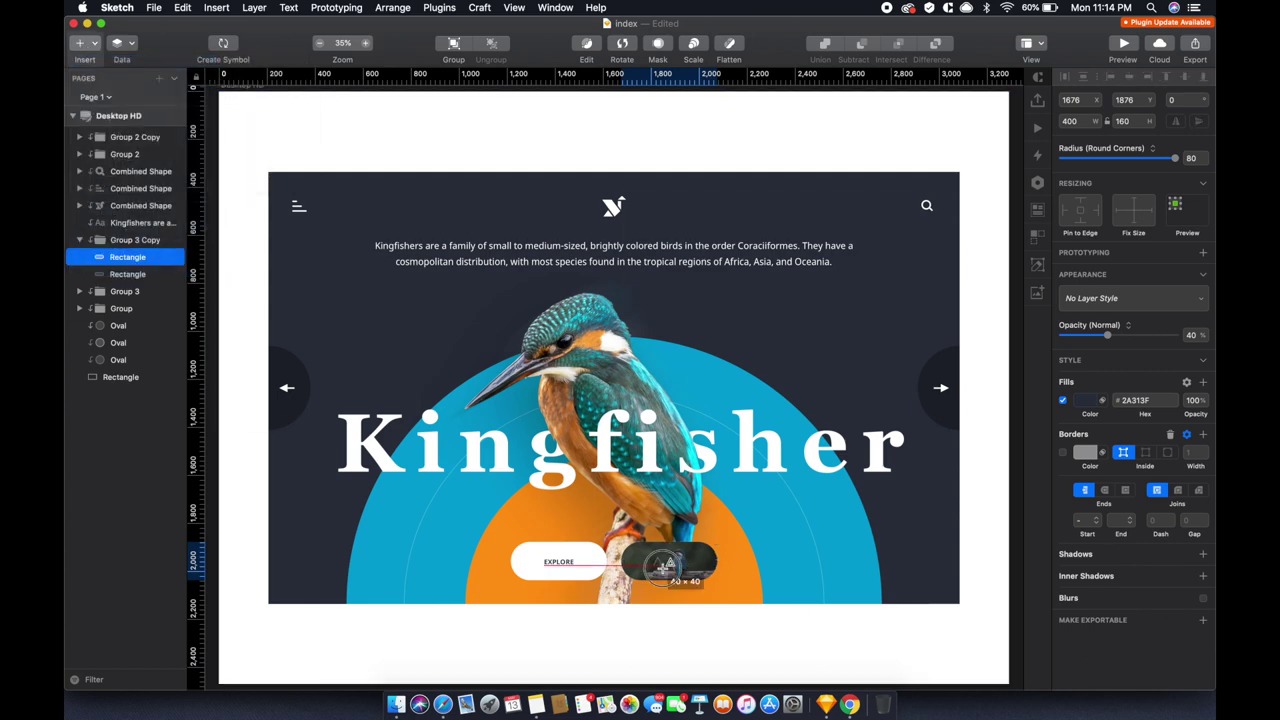
pyautogui.moveTo(652, 556); pyautogui.dragTo(660, 564)
pyautogui.click(1085, 363)
pyautogui.click(1178, 617)
pyautogui.scroll(5, 657, 565)
pyautogui.moveTo(664, 548); pyautogui.dragTo(651, 538)
# Centre the triangle horizontally and vertically on the photo pill, then zoom to fit
pyautogui.doubleClick(653, 540)
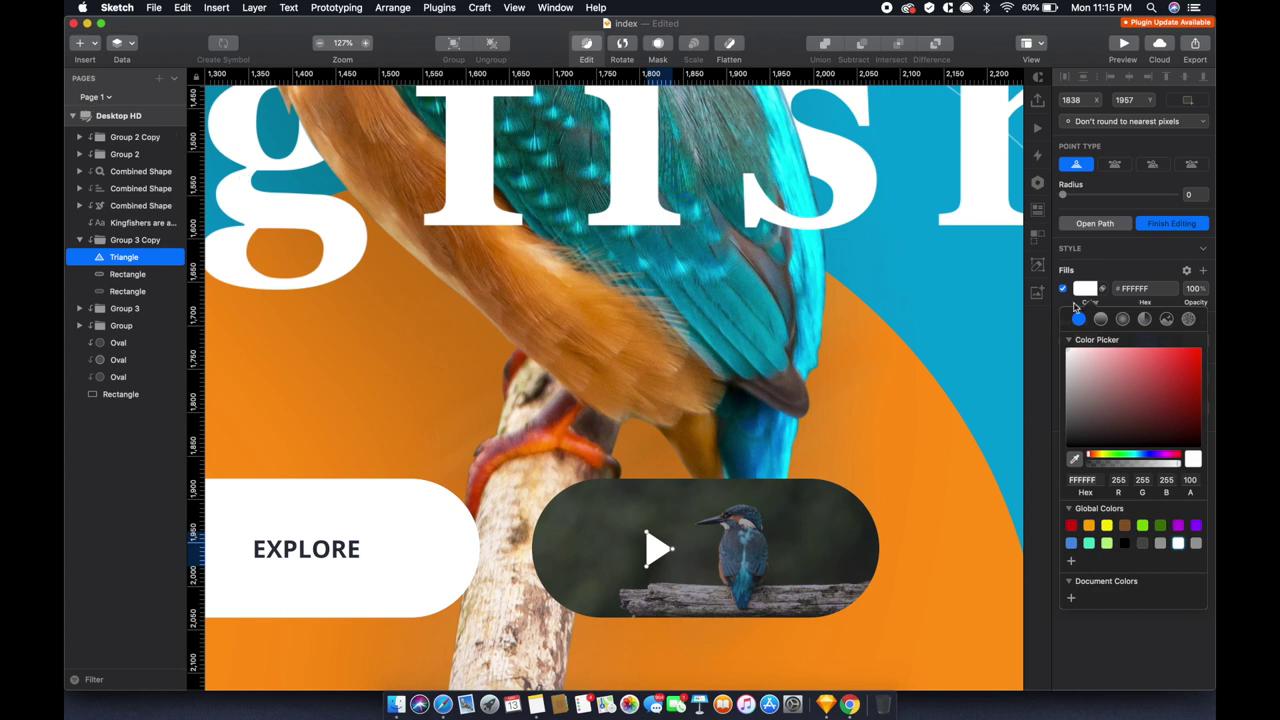
pyautogui.press('Escape')
pyautogui.click(1171, 223)
pyautogui.keyDown('shift'); pyautogui.click(820, 510); pyautogui.keyUp('shift')
pyautogui.click(1128, 76)
pyautogui.click(1195, 80)
pyautogui.press('super+1')
pyautogui.click(970, 410)
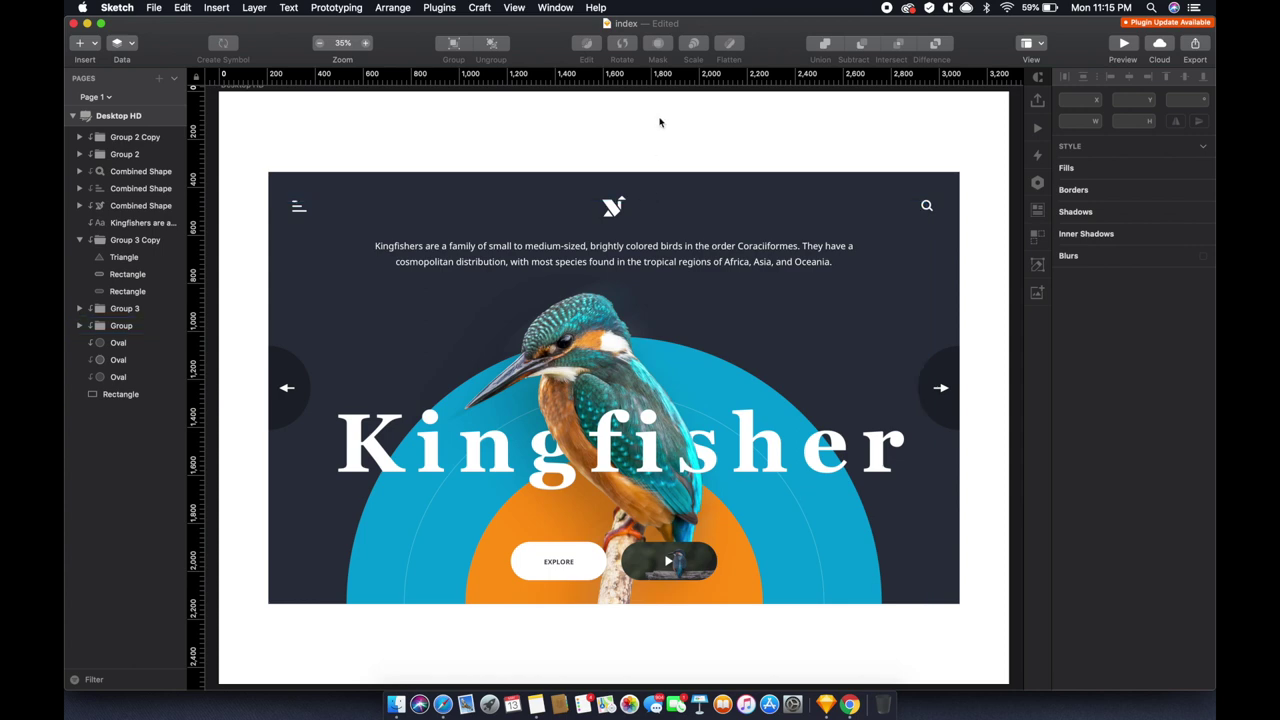
pyautogui.click(677, 191)
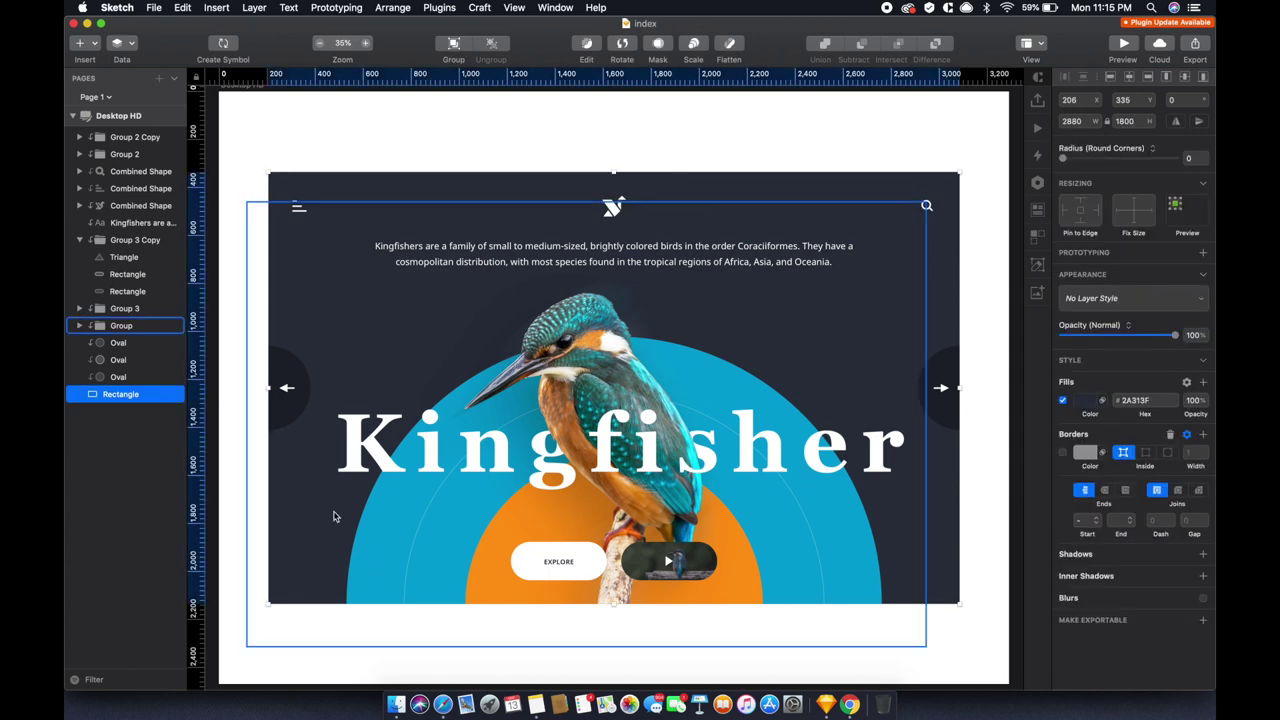
# Place a white '02' counter text box at the artboard's lower left
pyautogui.click(298, 209)
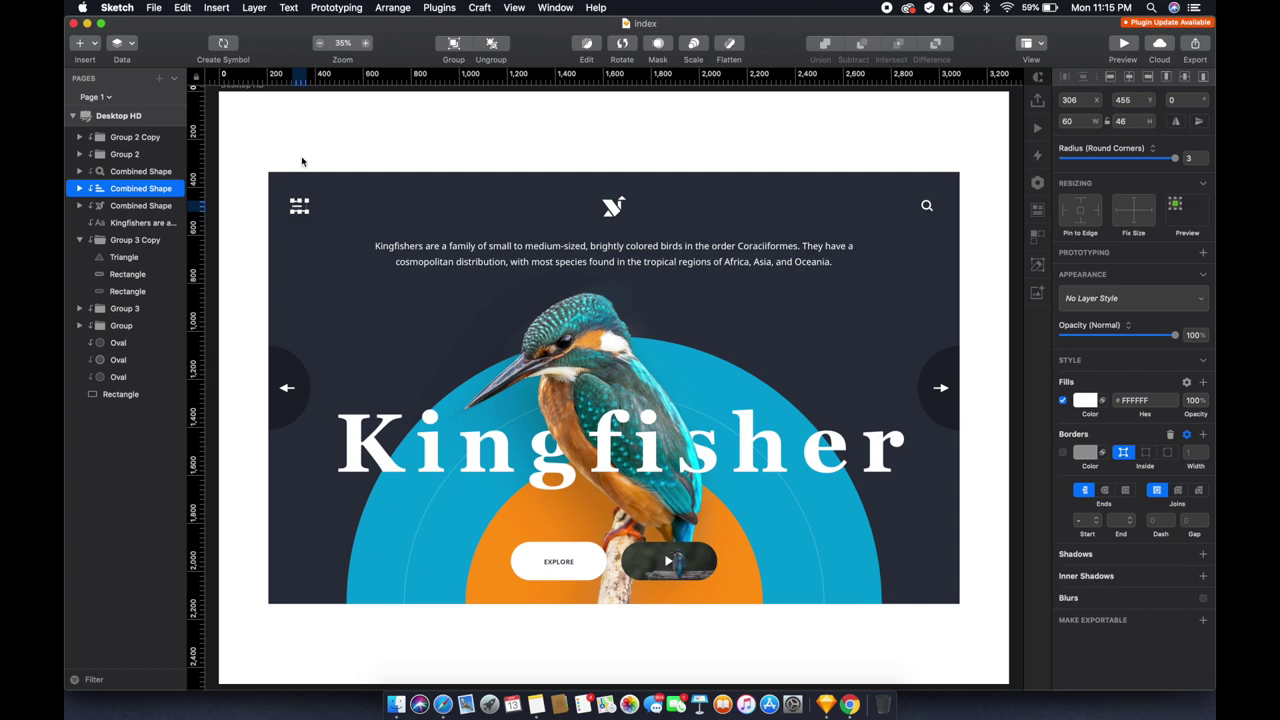
pyautogui.press('t')
pyautogui.click(314, 573)
pyautogui.press('BackSpace')
pyautogui.press('super+a')
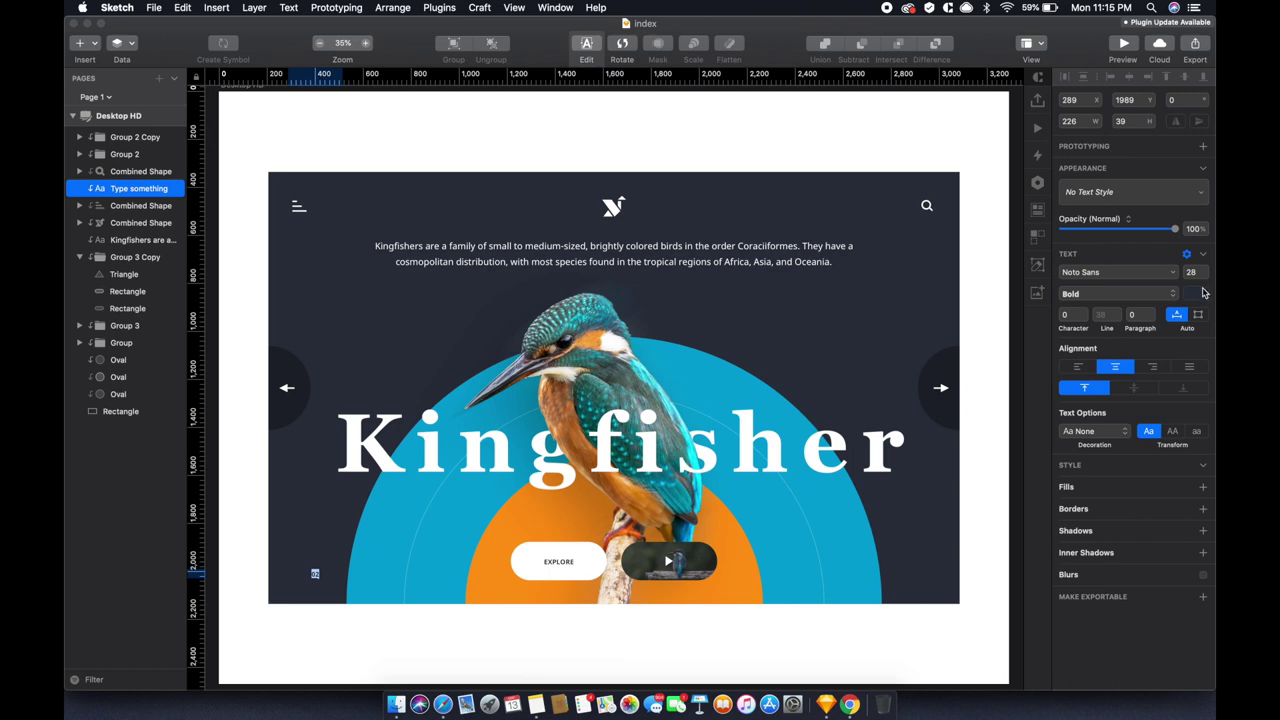
pyautogui.click(1196, 292)
pyautogui.write('02')
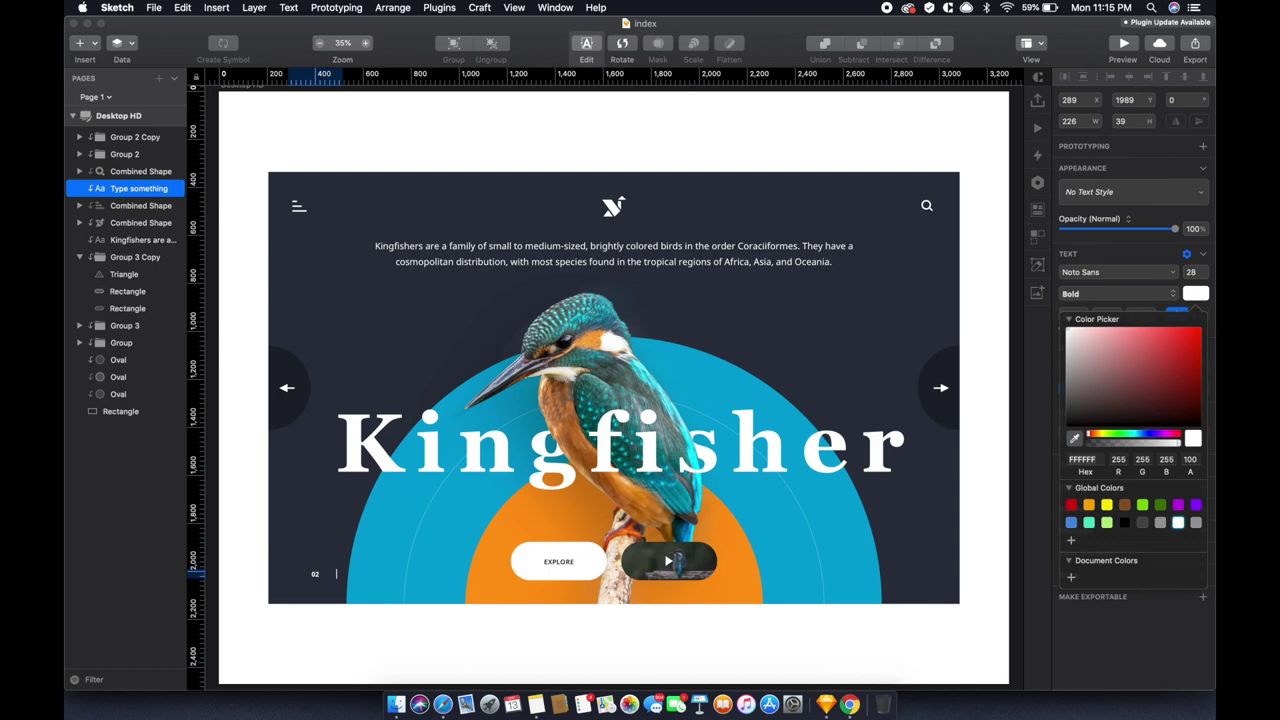
pyautogui.press('Escape')
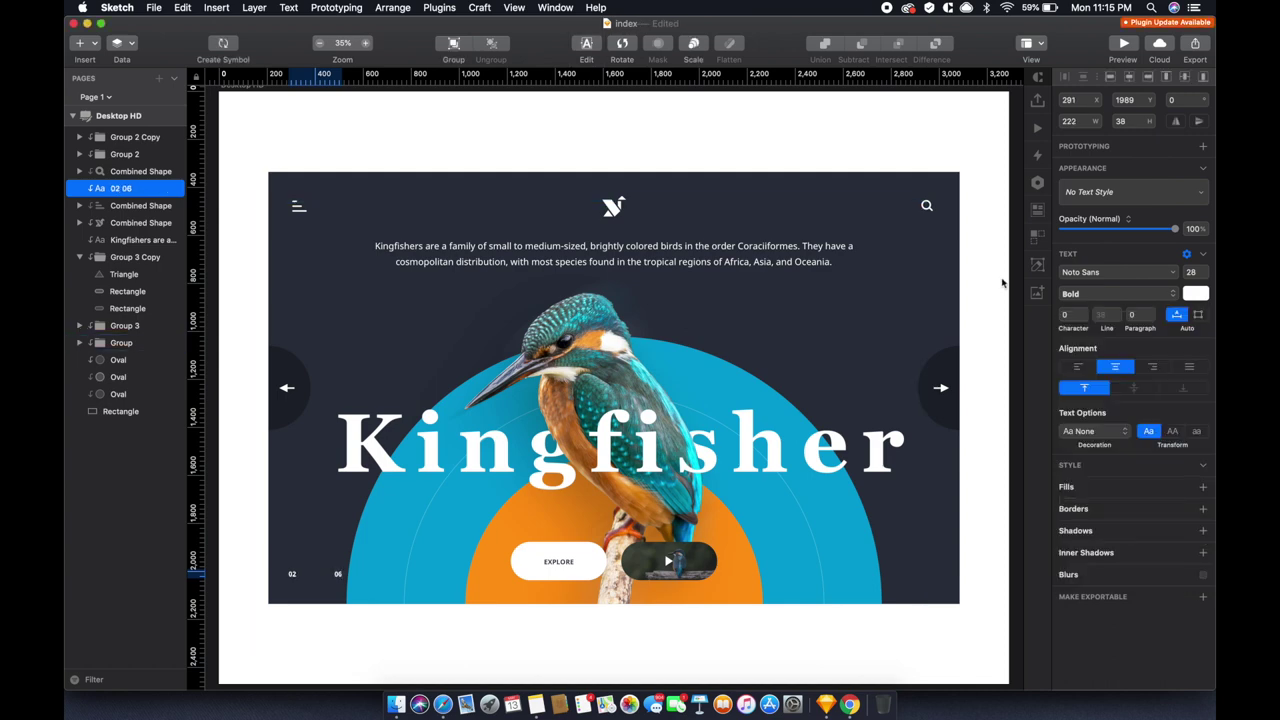
# Set the counter to font size 38, shift it slightly right, and make 06 Regular weight
pyautogui.click(1190, 272)
pyautogui.write('38')
pyautogui.moveTo(345, 576); pyautogui.dragTo(359, 573)
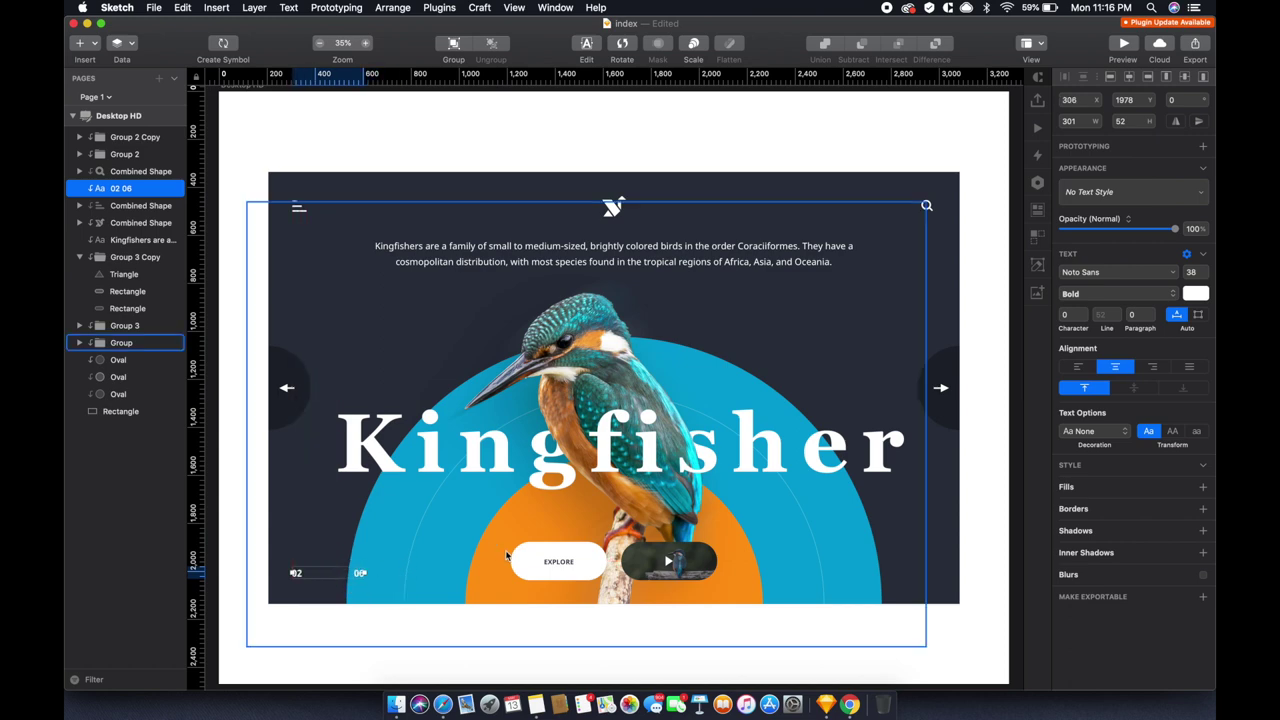
pyautogui.press('super+b')
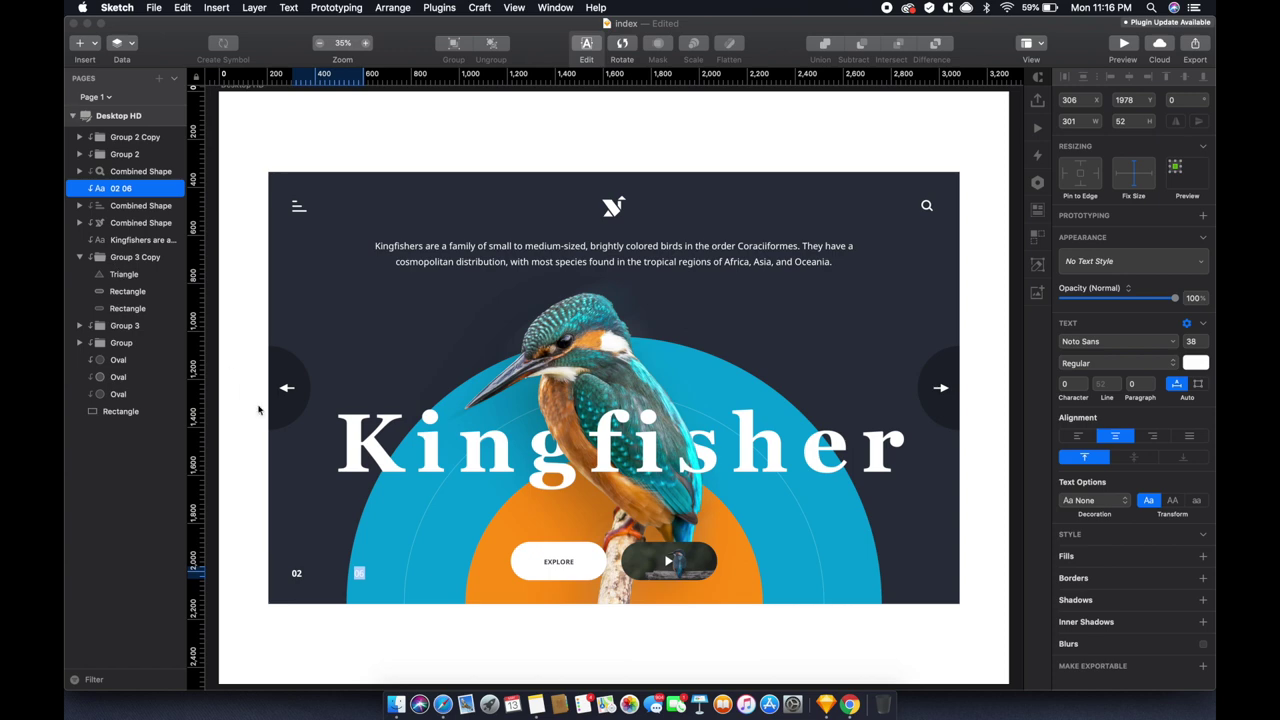
pyautogui.press('Escape')
# Draw a white line running from 02 toward 06
pyautogui.scroll(5, 294, 571)
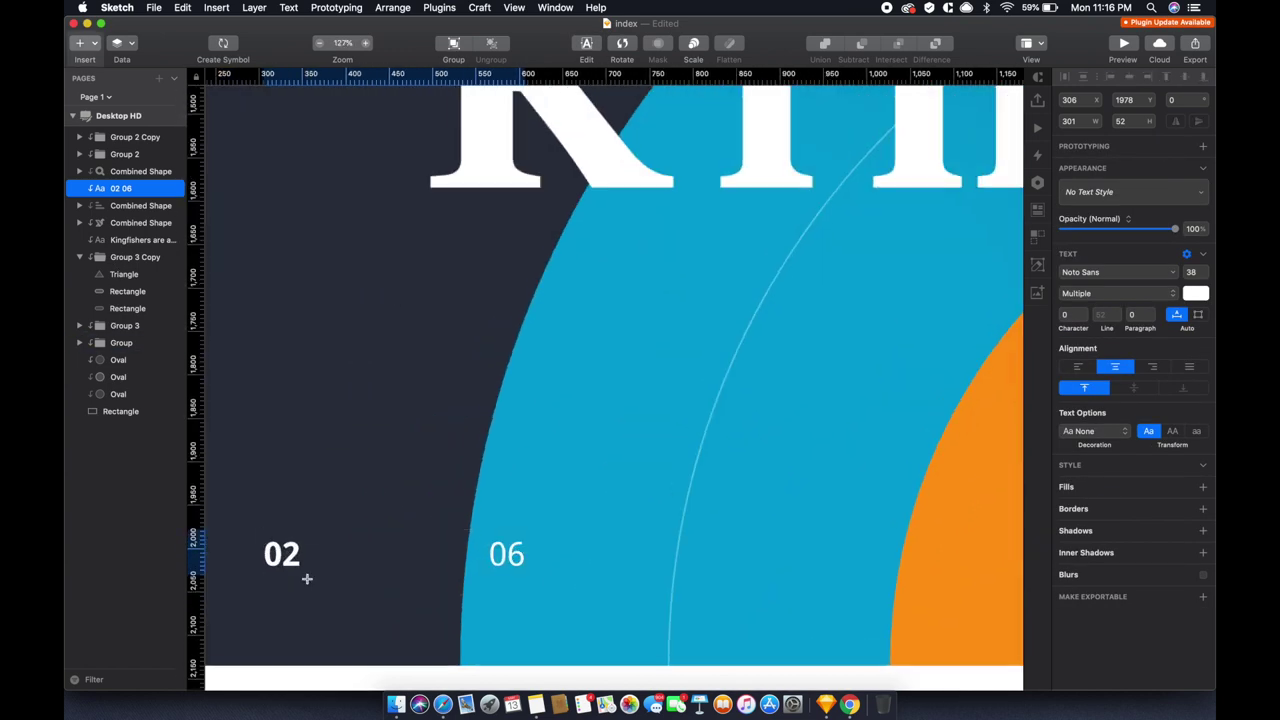
pyautogui.moveTo(318, 552); pyautogui.dragTo(468, 552)
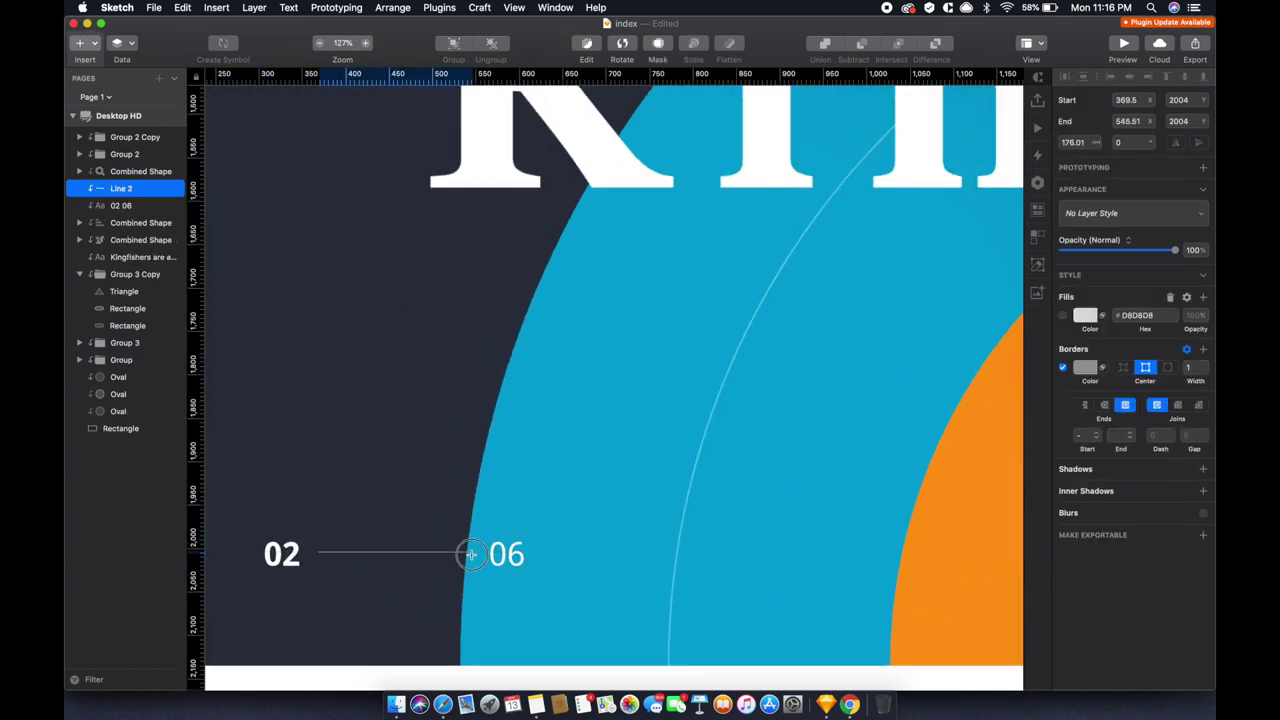
pyautogui.moveTo(1196, 367)
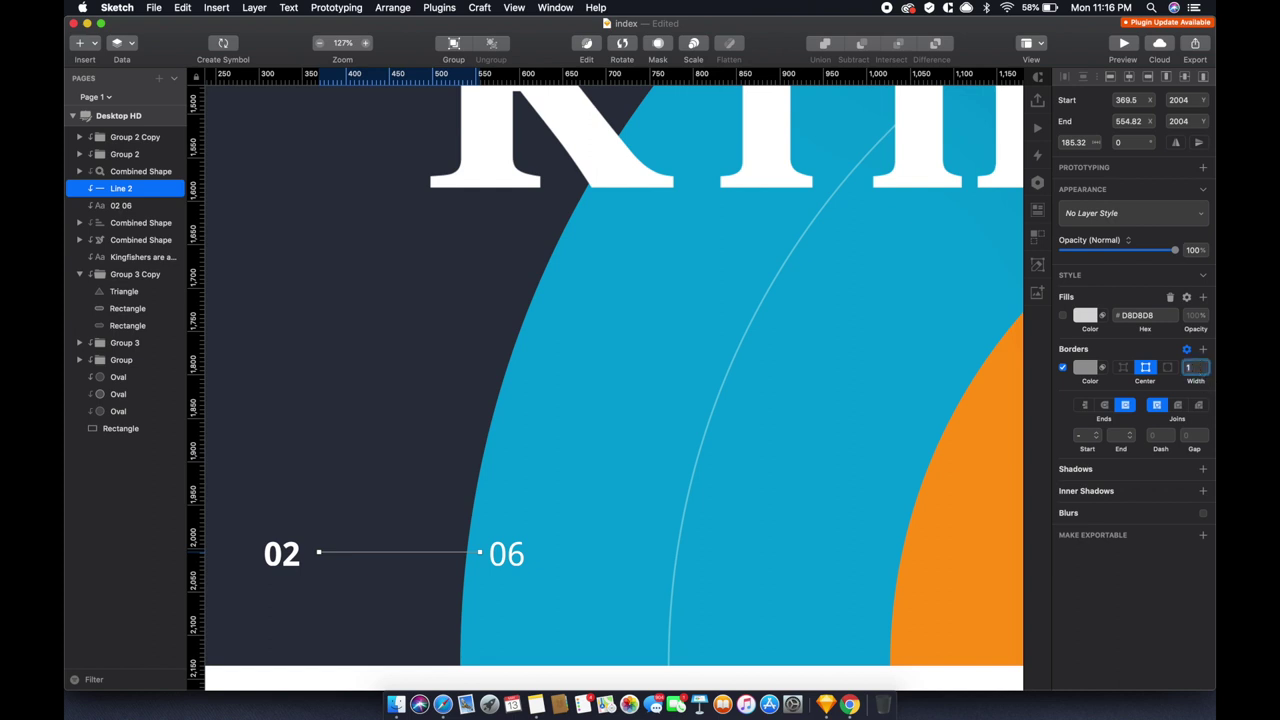
pyautogui.click(1085, 367)
pyautogui.click(1078, 618)
pyautogui.click(789, 437)
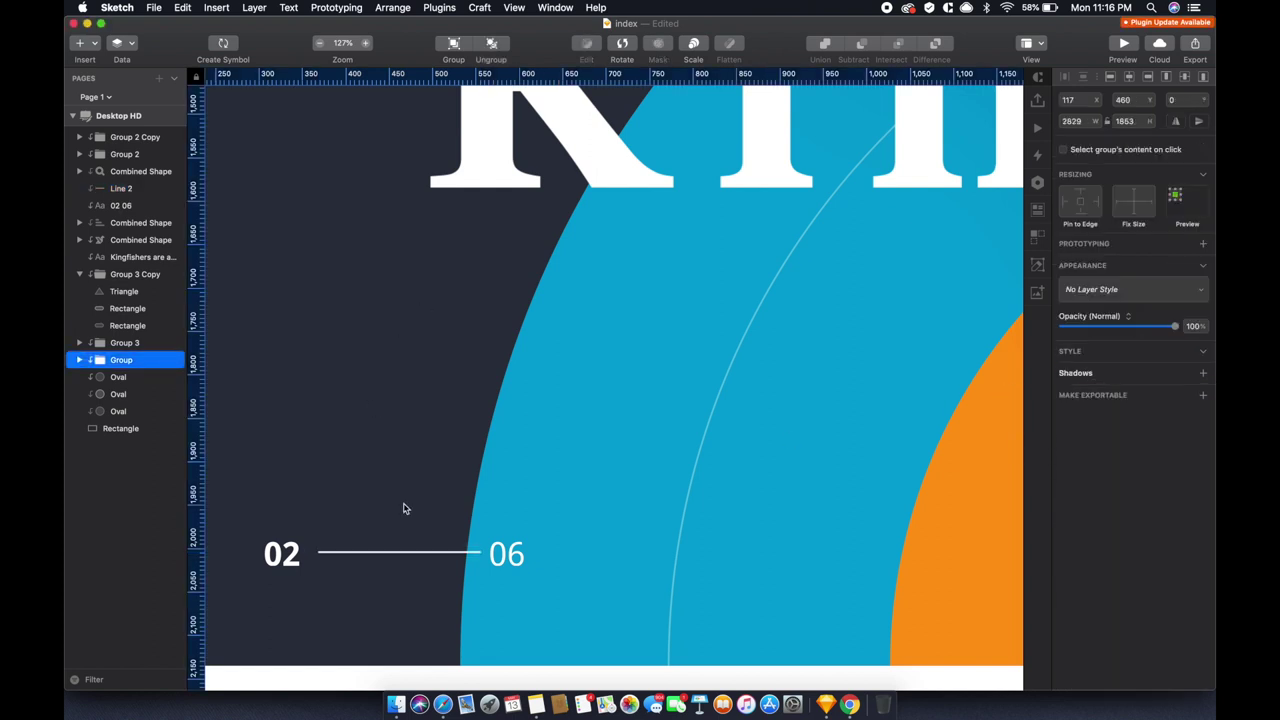
pyautogui.click(404, 554)
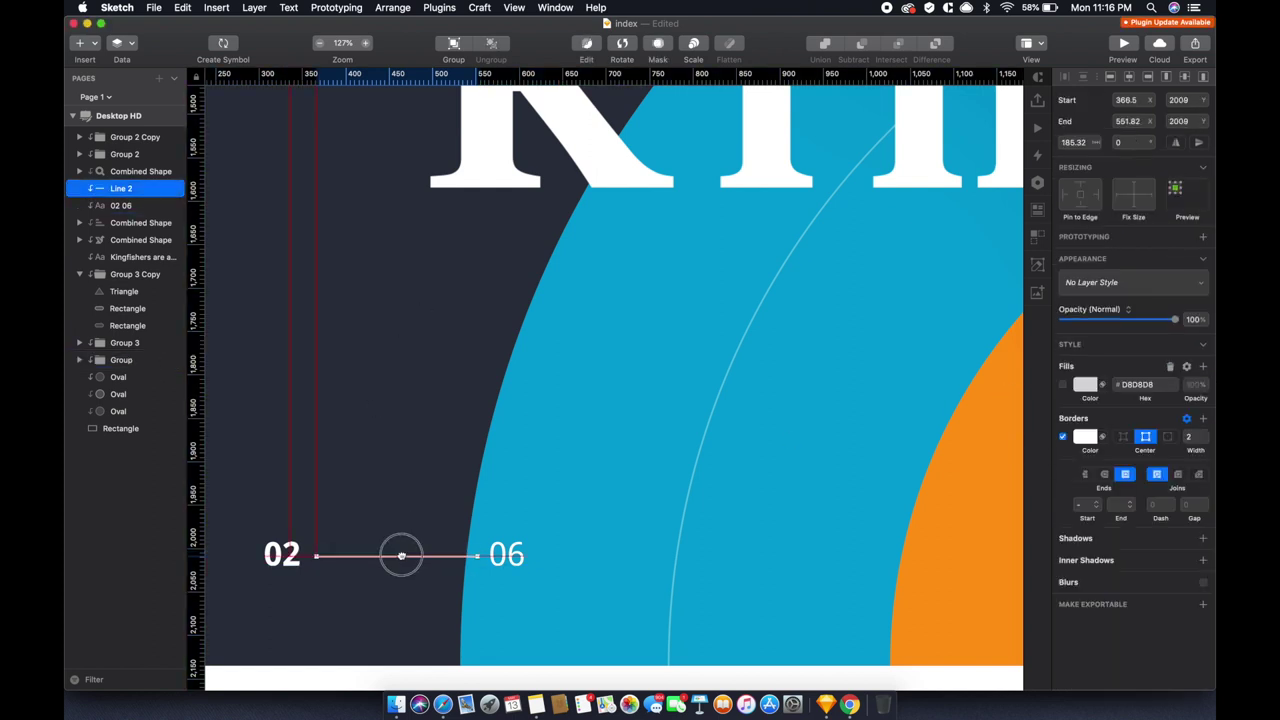
# Group the counter text together with the white line
pyautogui.press('super+1')
pyautogui.click(340, 575)
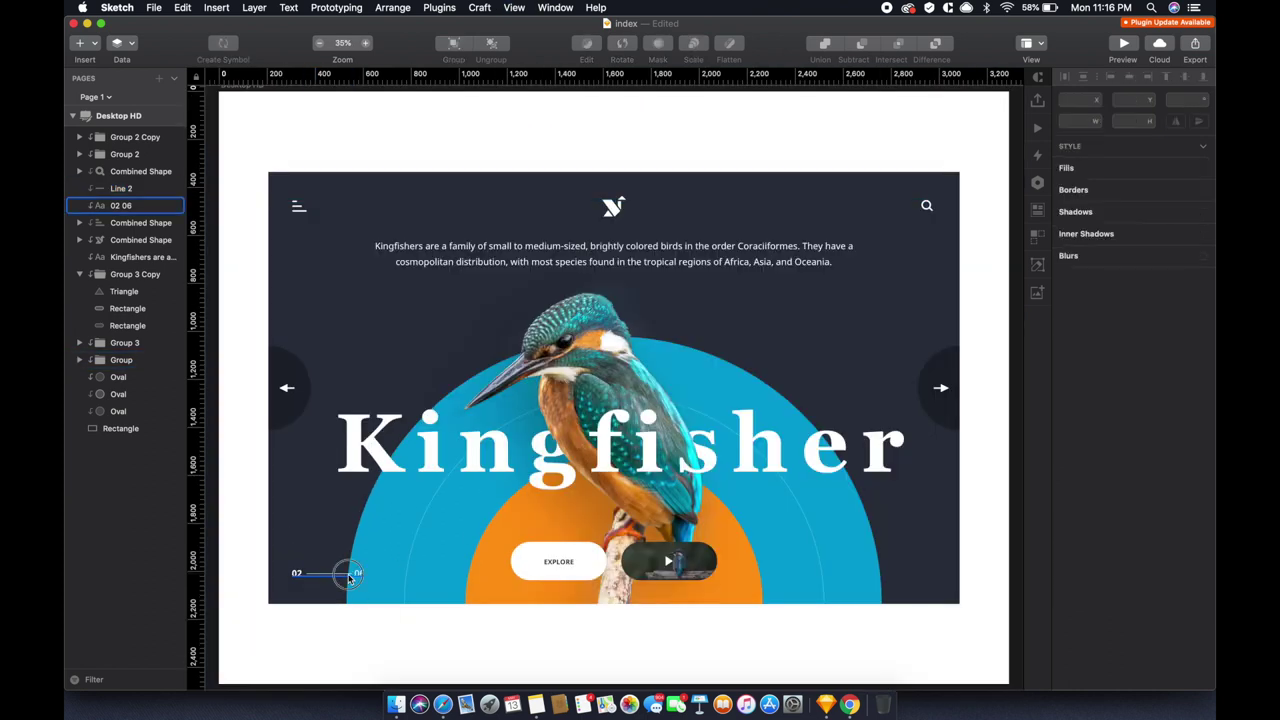
pyautogui.keyDown('shift'); pyautogui.click(340, 575); pyautogui.keyUp('shift')
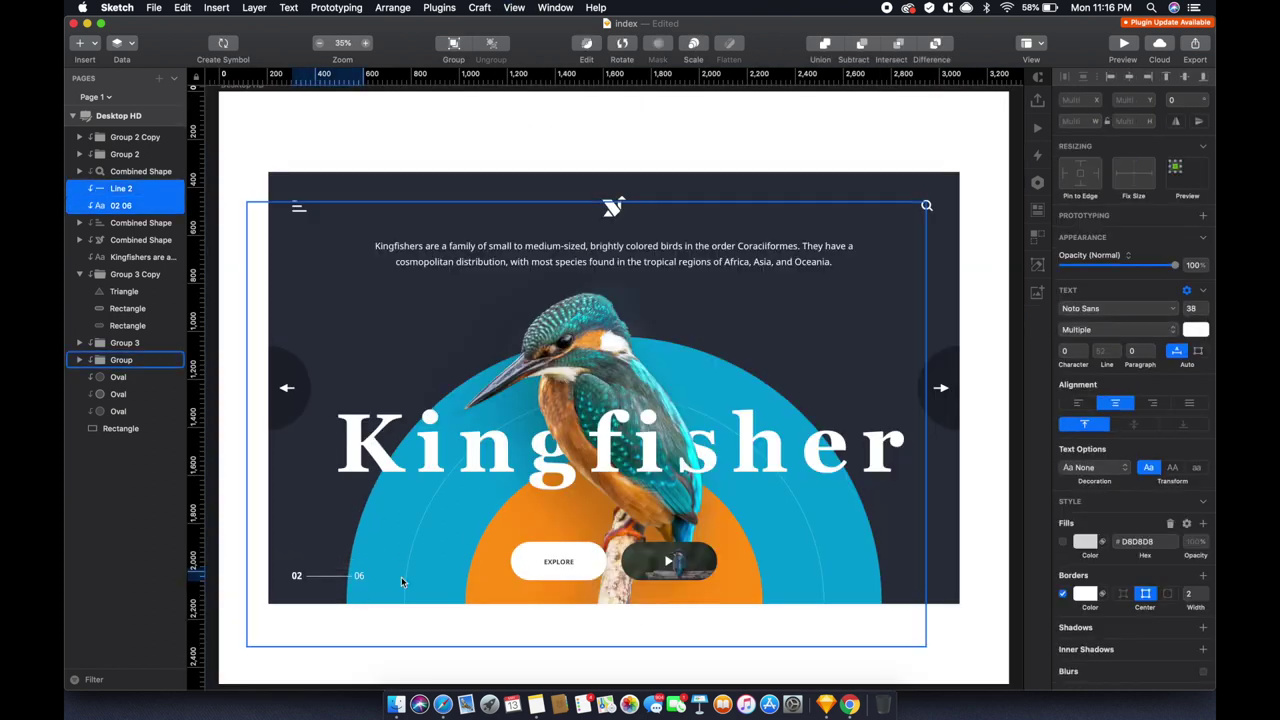
pyautogui.press('super+g')
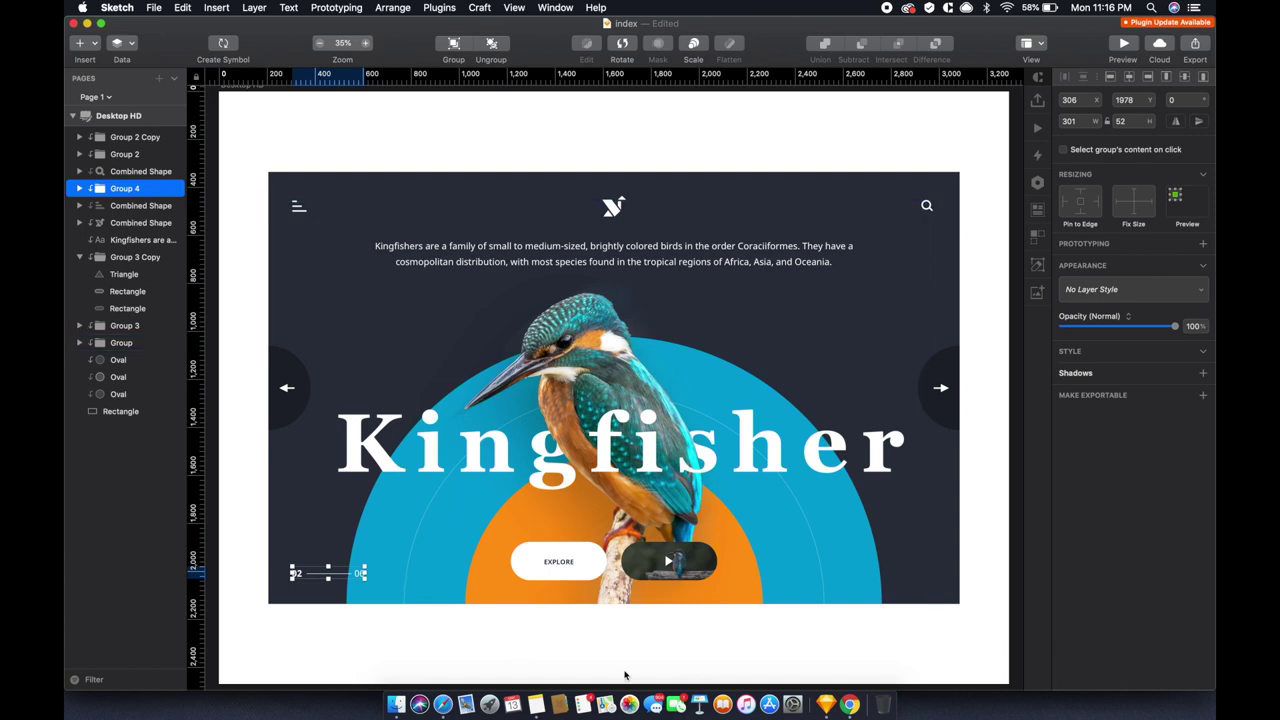
# Place a copy of the counter group at lower right and delete its line
pyautogui.moveTo(313, 580); pyautogui.dragTo(878, 578)
pyautogui.doubleClick(878, 578)
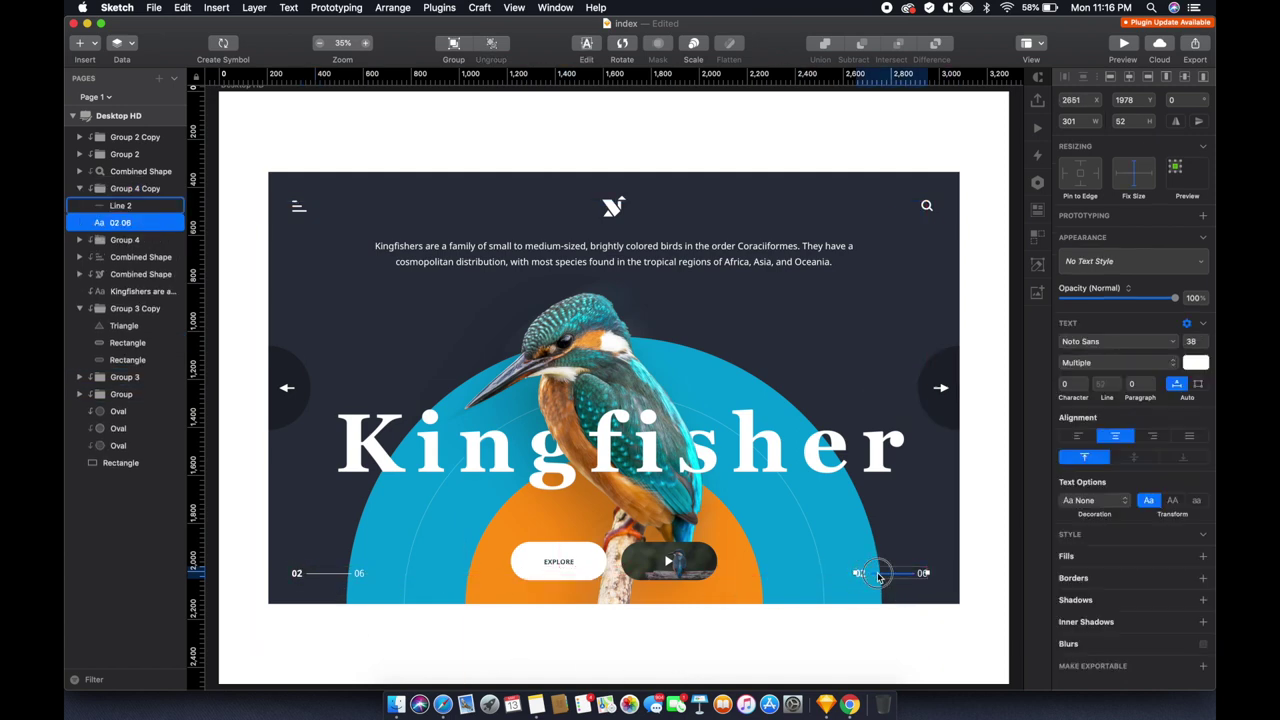
pyautogui.press('Delete')
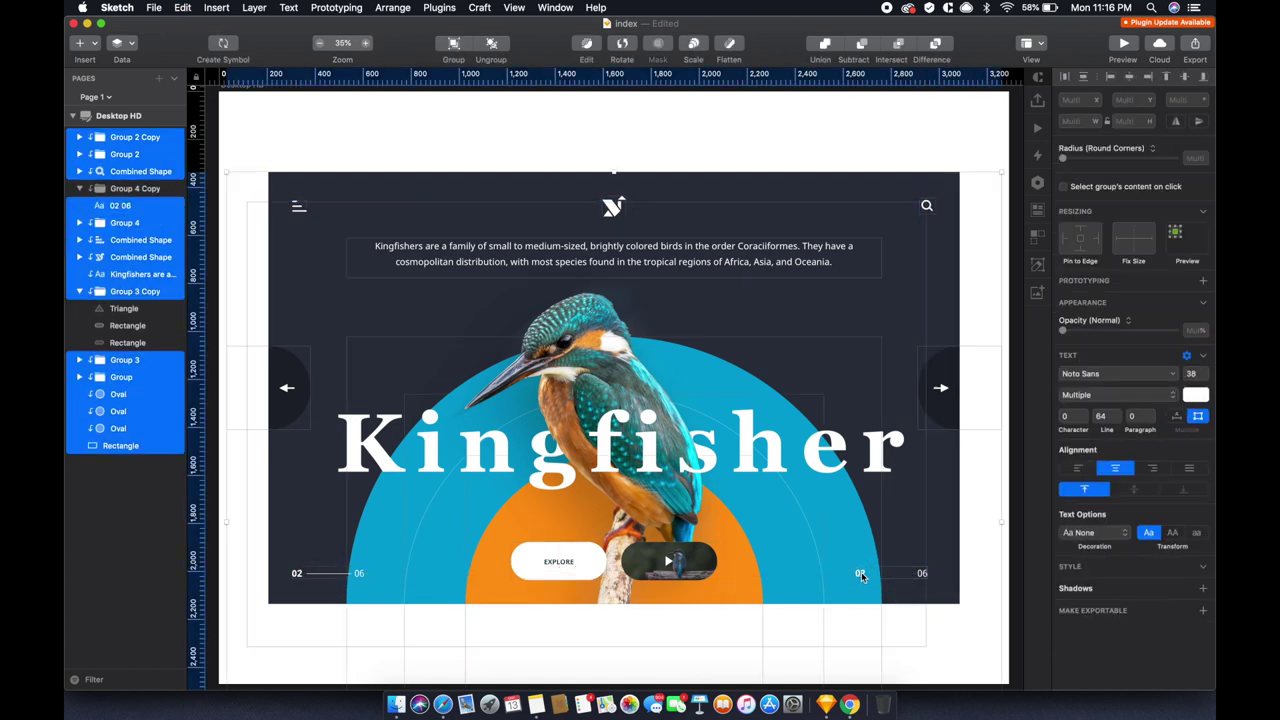
# Switch to Chrome and close the empty new tab
pyautogui.press('super+Tab')
pyautogui.press('super+t')
pyautogui.press('super+1')
pyautogui.middleClick(297, 42)
# Search Chrome's address bar for the 'font awesome cheatsheet' suggestion
pyautogui.click(252, 57)
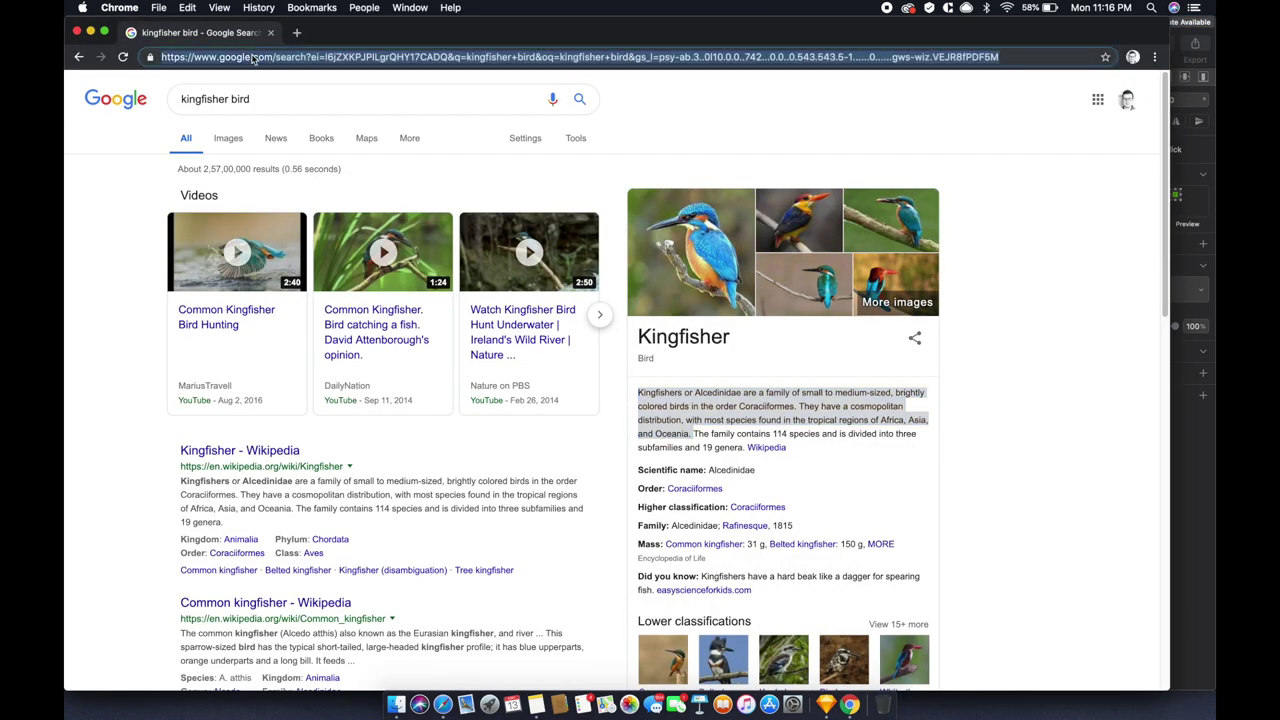
pyautogui.write('font')
pyautogui.press('Down')
pyautogui.press('Down')
pyautogui.press('Down')
pyautogui.press('Return')
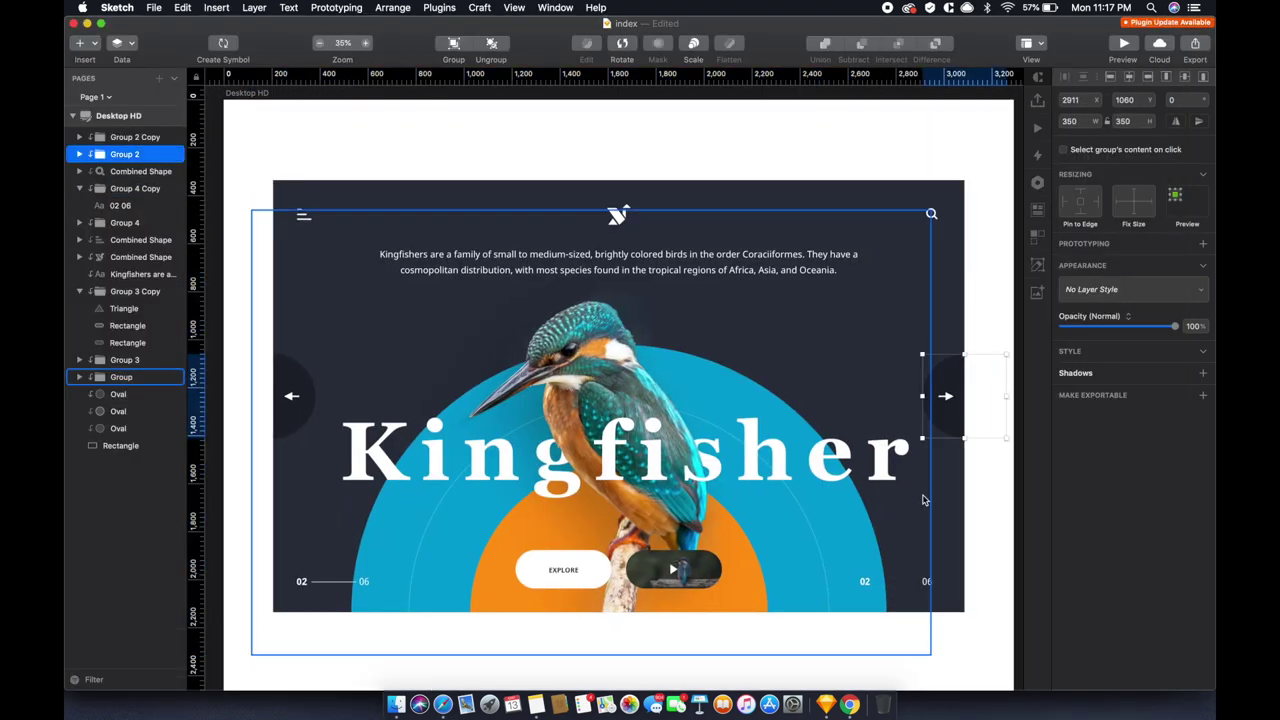
# Find the fire icon on the Font Awesome cheatsheet page
pyautogui.click(902, 581)
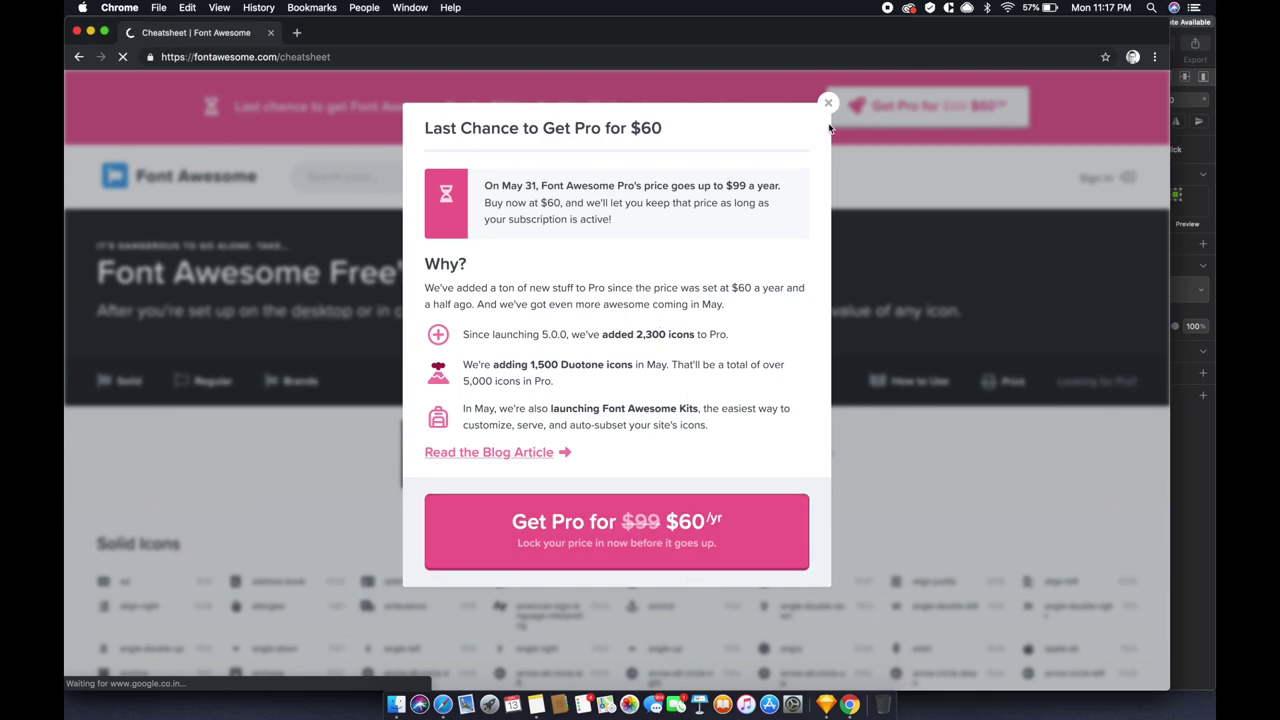
pyautogui.click(830, 105)
pyautogui.press('super+f')
pyautogui.write('fire')
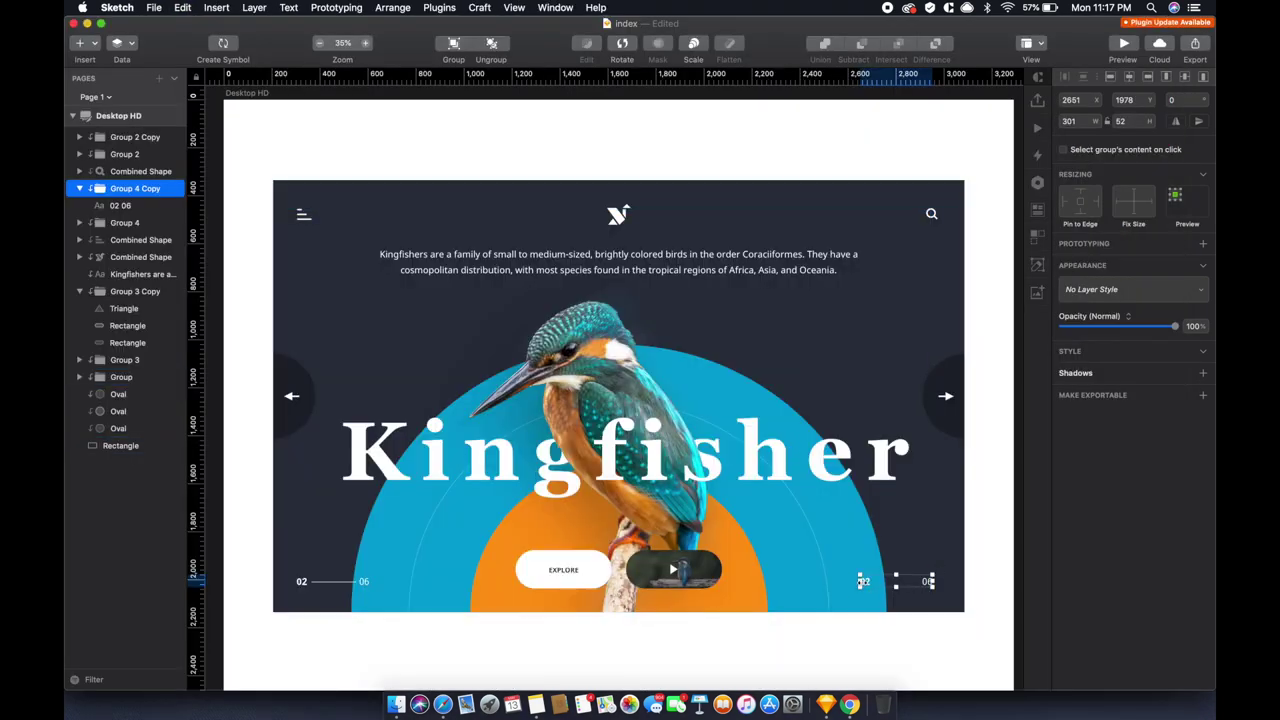
pyautogui.press('super+a')
# Paste the copied icon over the 02 in the lower-right counter text
pyautogui.click(1003, 586)
pyautogui.click(909, 586)
pyautogui.doubleClick(929, 583)
pyautogui.doubleClick(928, 582)
pyautogui.press('super+v')
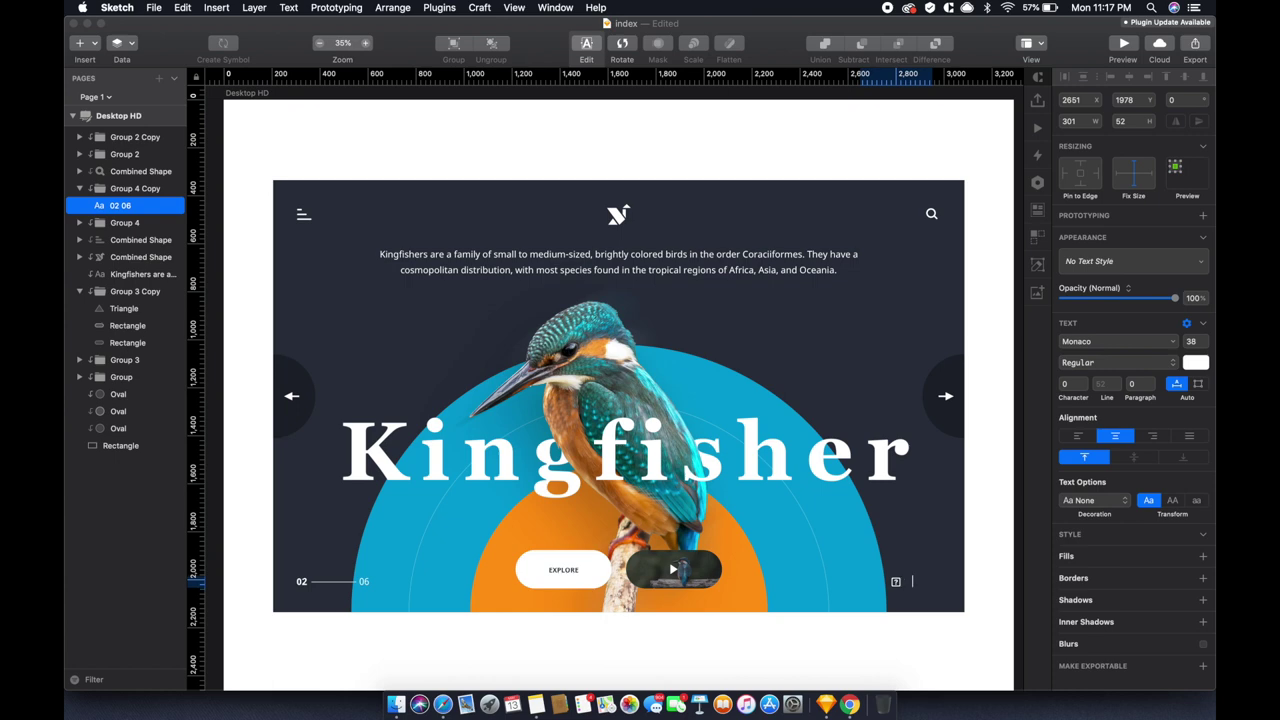
# Look up the Twitter and Instagram icons on the cheatsheet, carrying each back to Sketch
pyautogui.press('super+Tab')
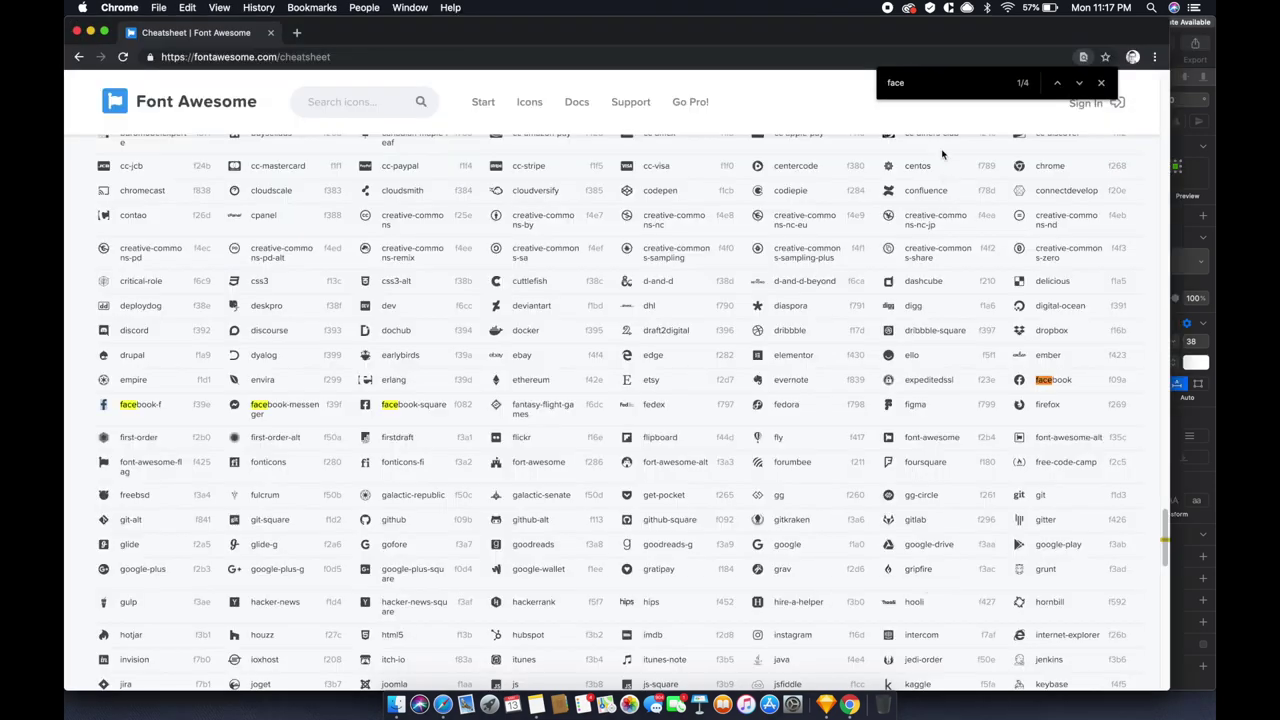
pyautogui.press('BackSpace')
pyautogui.press('BackSpace')
pyautogui.press('BackSpace')
pyautogui.write('twitt')
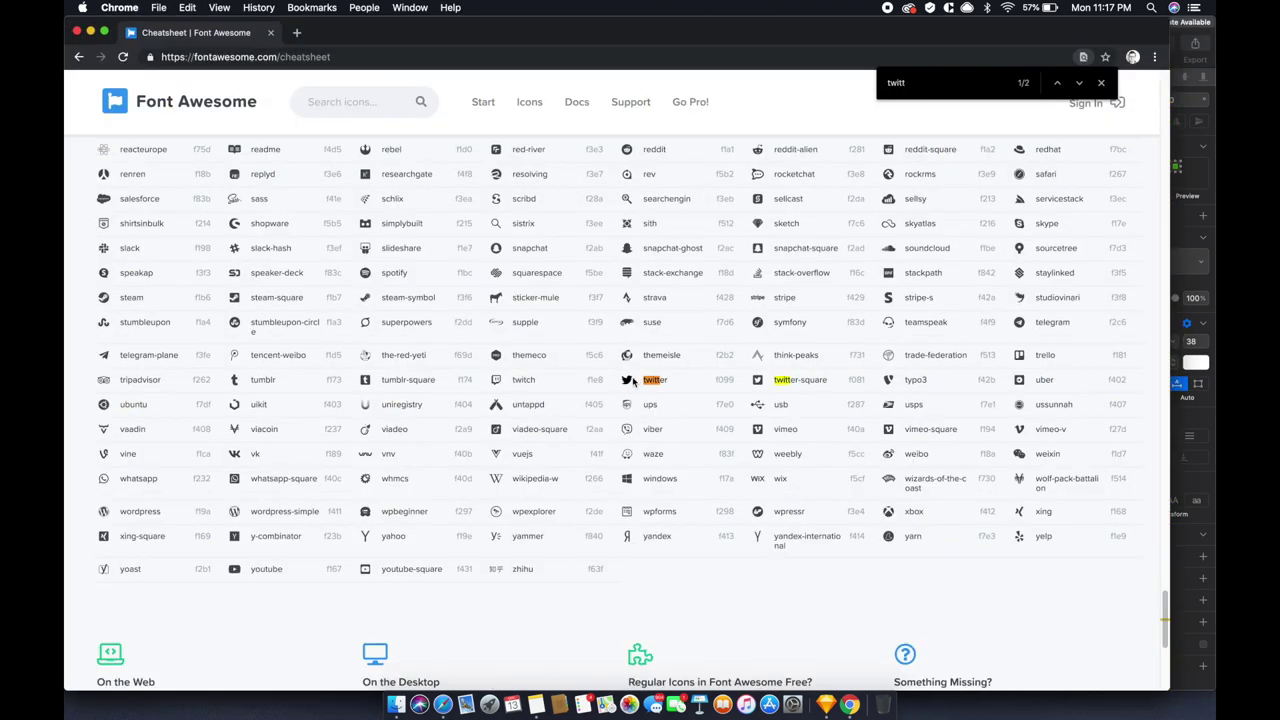
pyautogui.press('super+Tab')
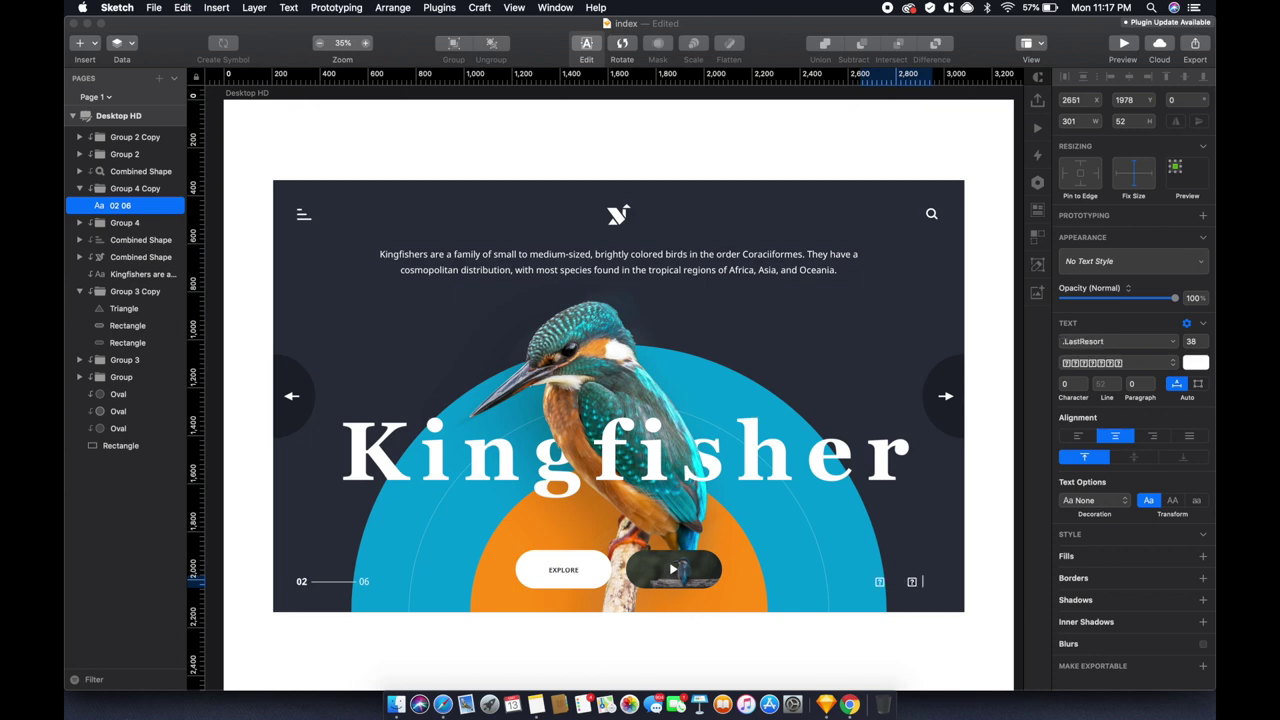
pyautogui.press('super+Tab')
pyautogui.press('BackSpace')
pyautogui.press('BackSpace')
pyautogui.press('BackSpace')
pyautogui.write('insta')
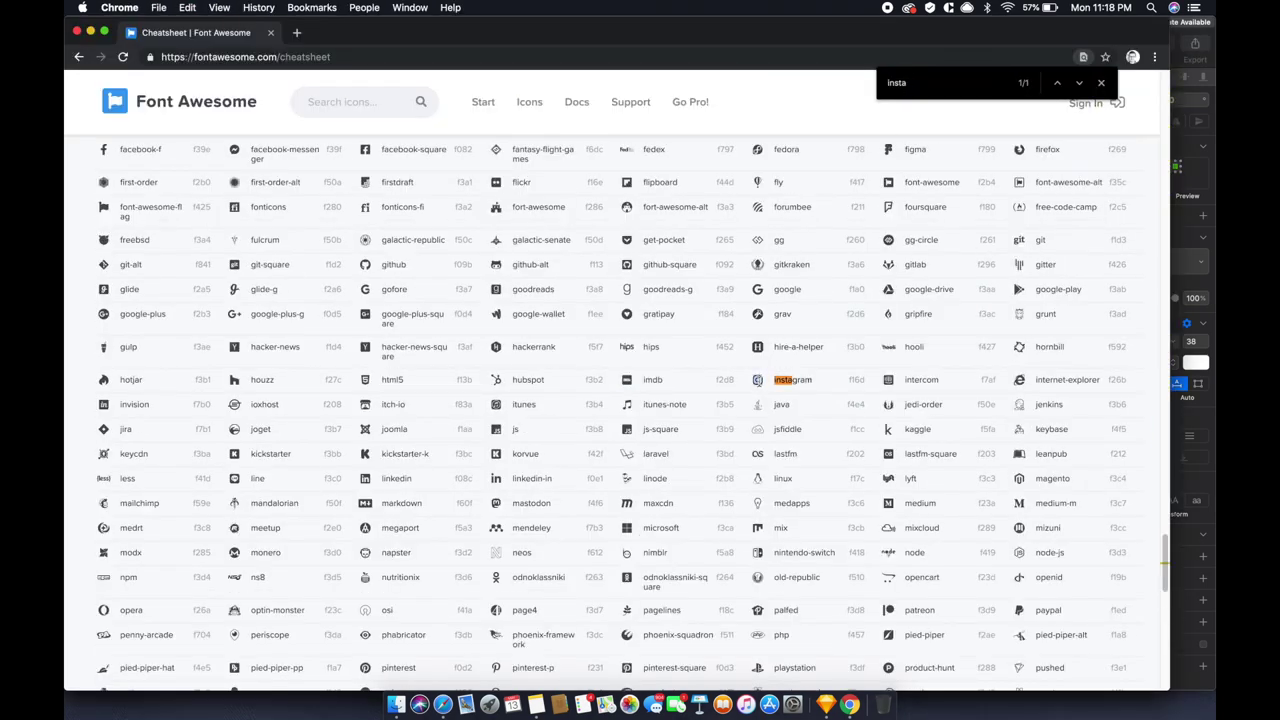
pyautogui.press('super+Tab')
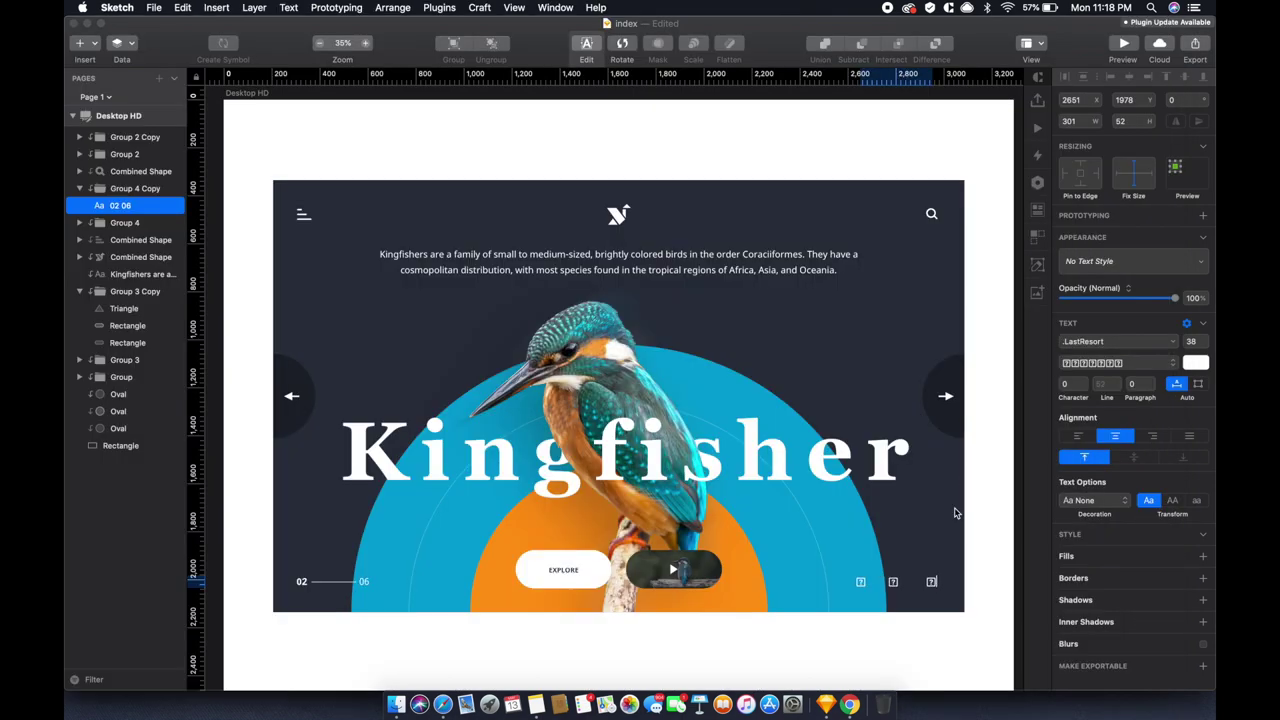
# Set the social icon text's font to Font Awesome 5 Brands
pyautogui.press('Left')
pyautogui.press('Left')
pyautogui.press('Left')
pyautogui.hotkey('shift', 'Left')
pyautogui.hotkey('shift', 'Left')
pyautogui.hotkey('shift', 'Left')
pyautogui.press('Right')
pyautogui.press('Right')
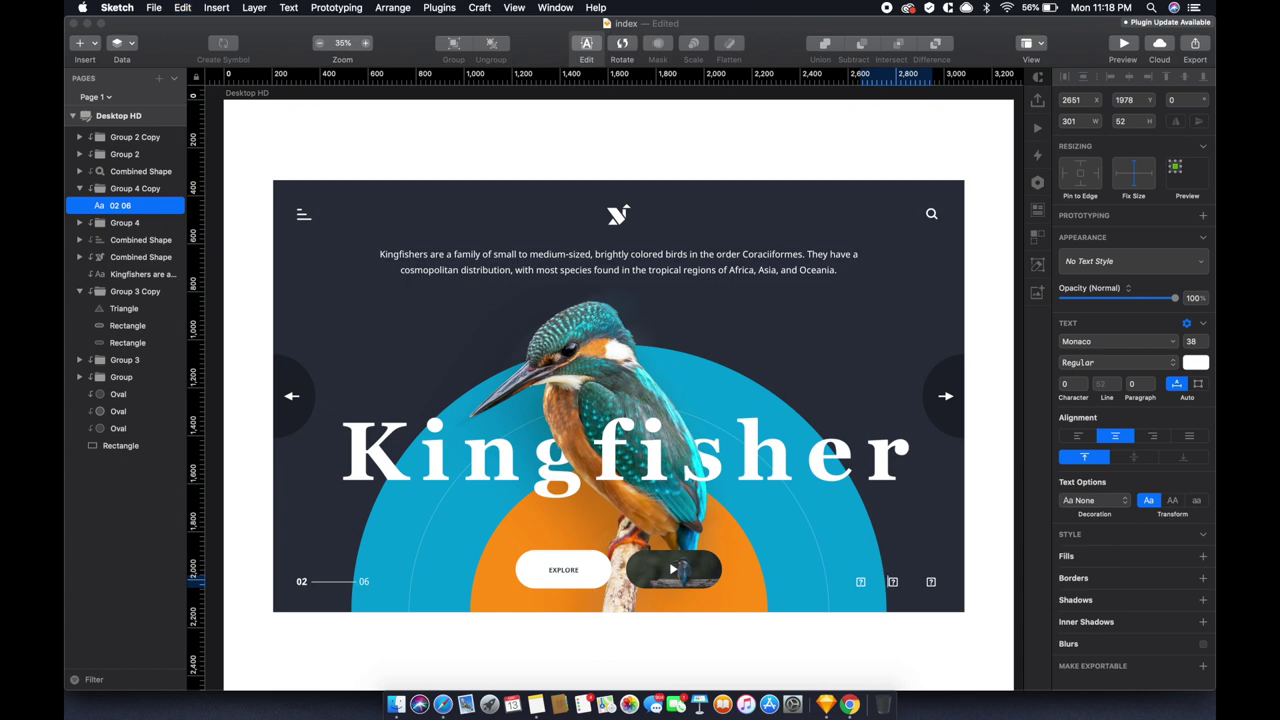
pyautogui.hotkey('shift', 'Right')
pyautogui.hotkey('shift', 'Right')
pyautogui.hotkey('shift', 'Right')
pyautogui.press('Escape')
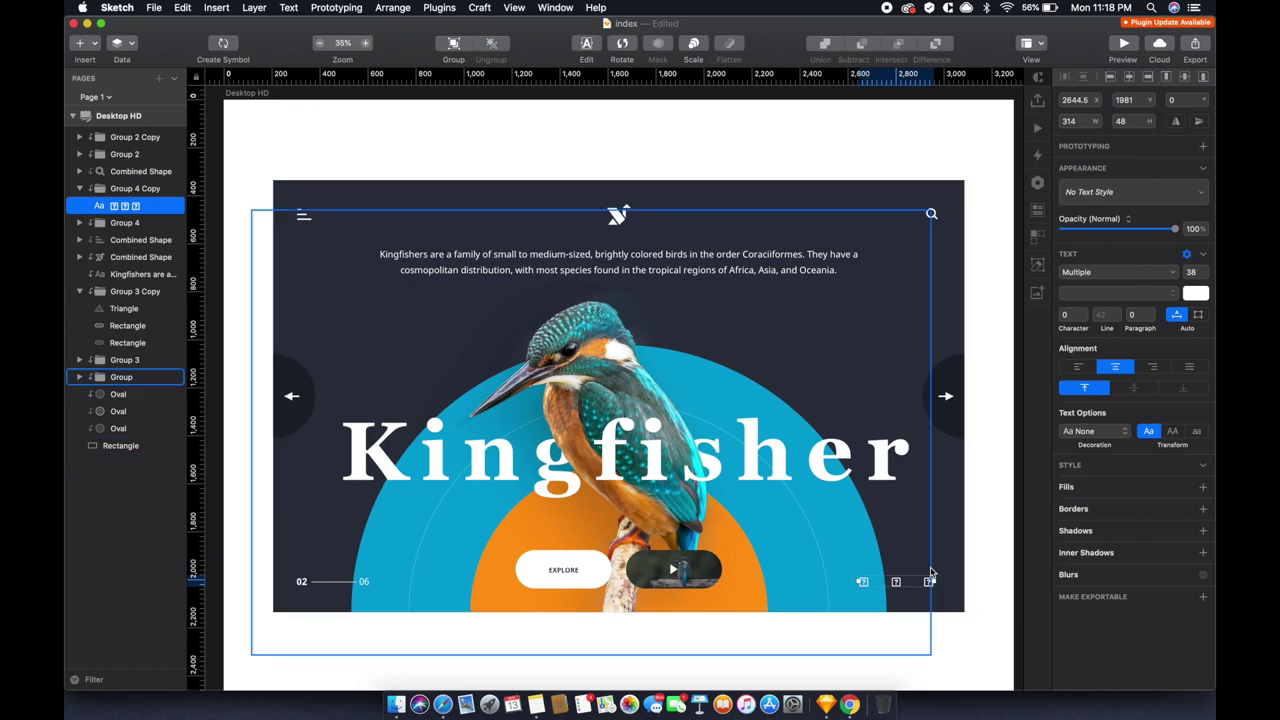
pyautogui.click(1085, 272)
pyautogui.write('font')
pyautogui.click(1110, 323)
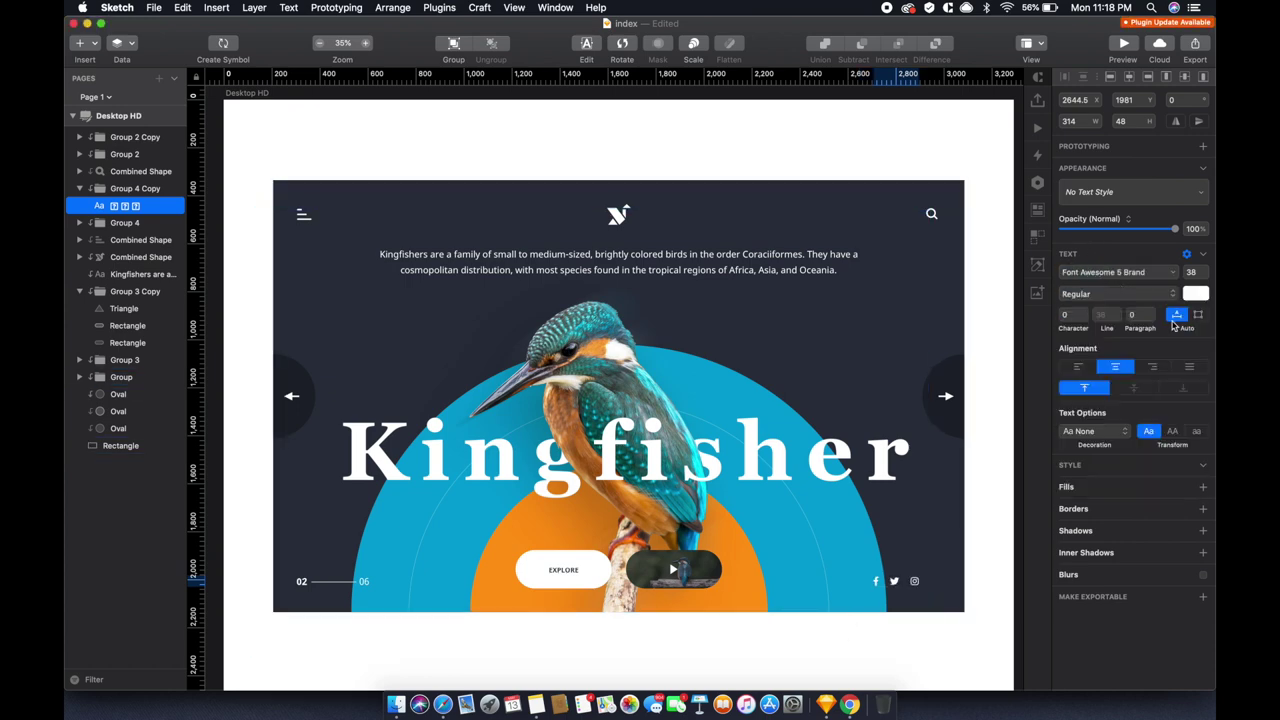
# Align the bottom-row counter, social icons and buttons on their vertical centres, then save
pyautogui.doubleClick(912, 584)
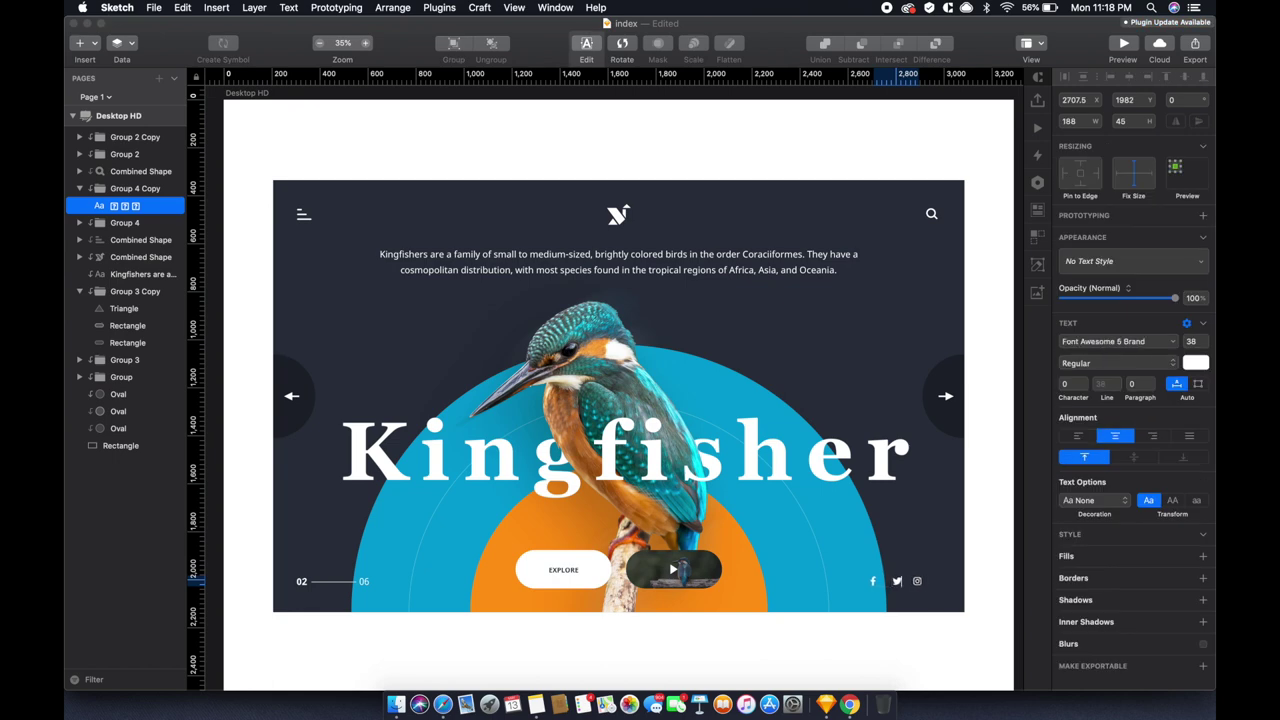
pyautogui.keyDown('shift'); pyautogui.click(931, 213); pyautogui.keyUp('shift')
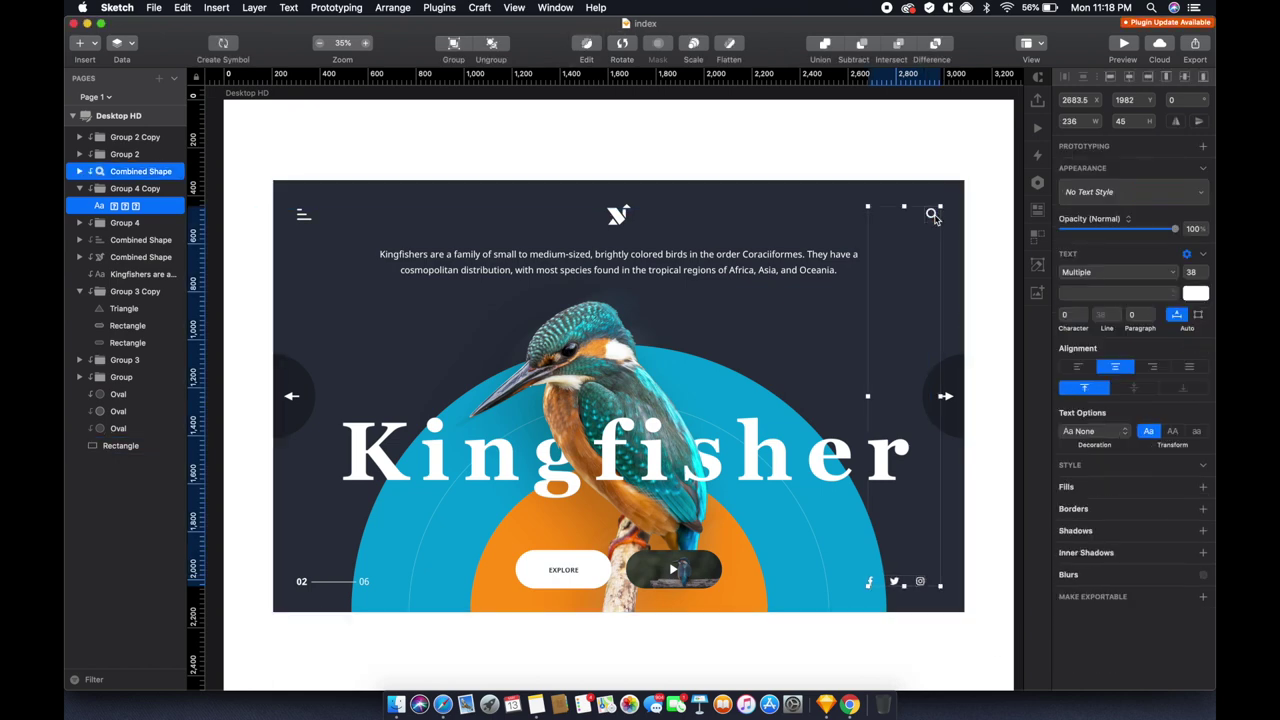
pyautogui.keyDown('shift'); pyautogui.click(673, 569); pyautogui.keyUp('shift')
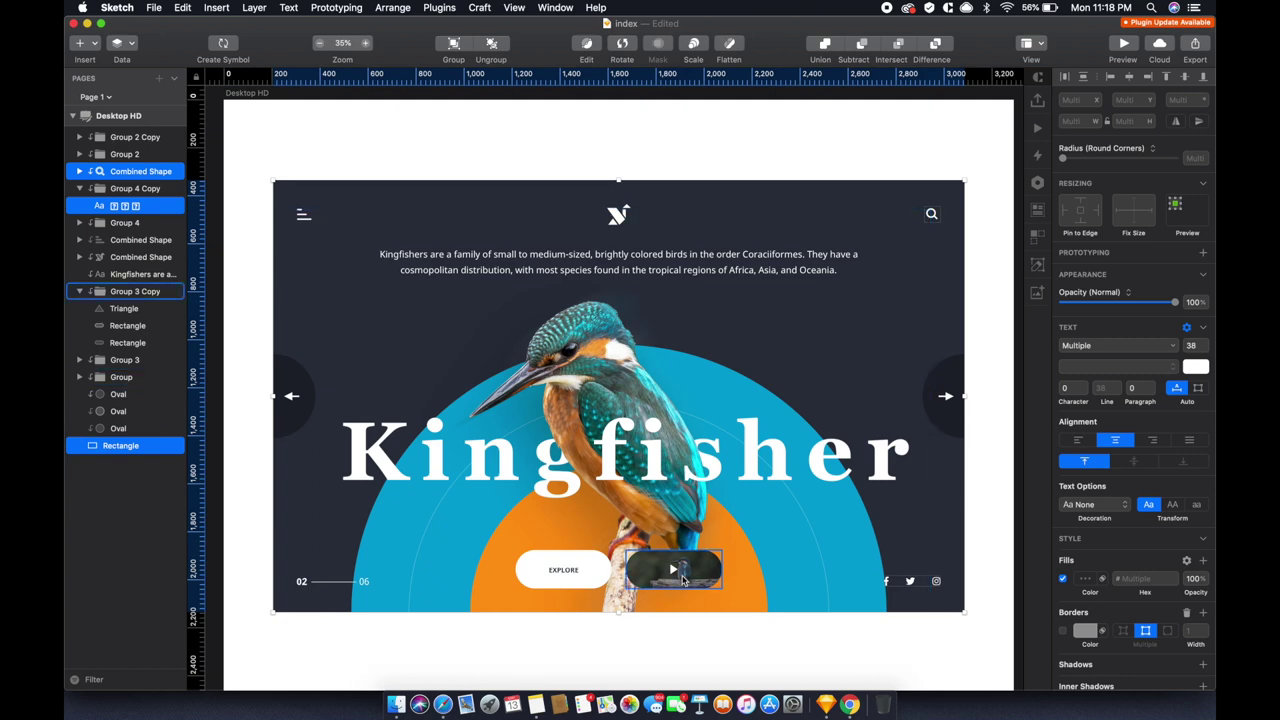
pyautogui.keyDown('shift'); pyautogui.click(563, 569); pyautogui.keyUp('shift')
pyautogui.keyDown('shift'); pyautogui.click(330, 581); pyautogui.keyUp('shift')
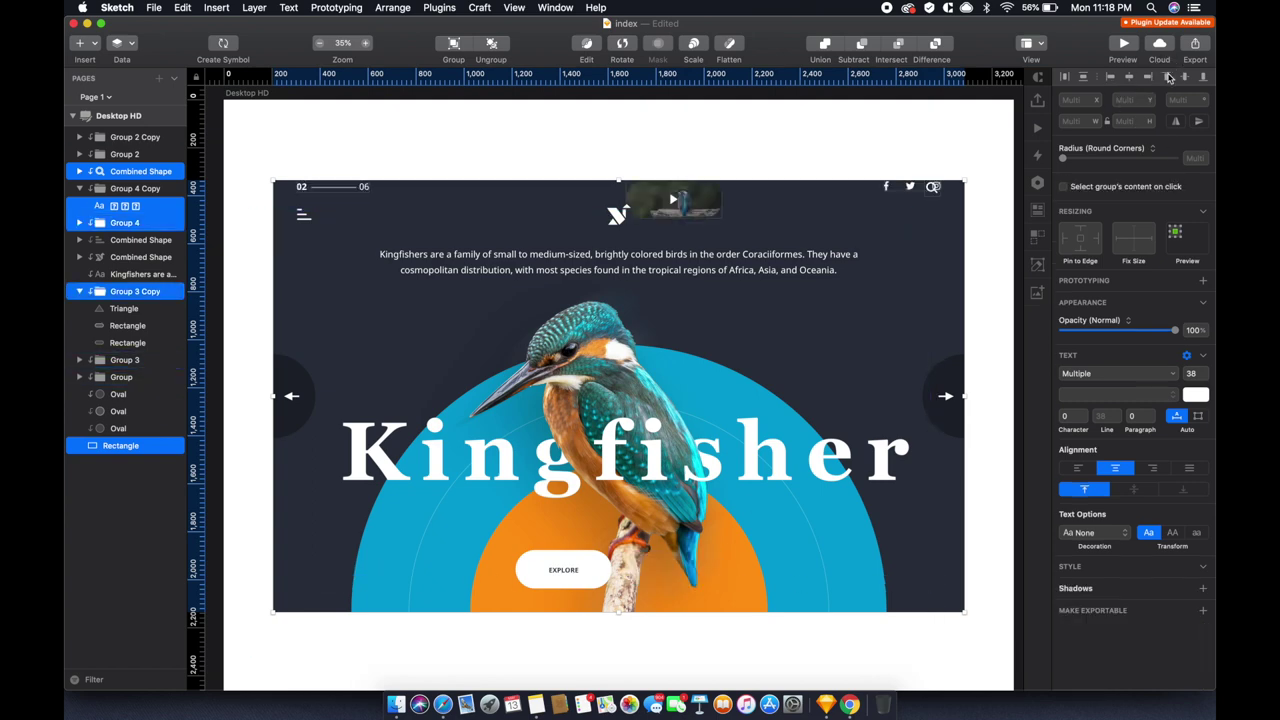
pyautogui.click(951, 563)
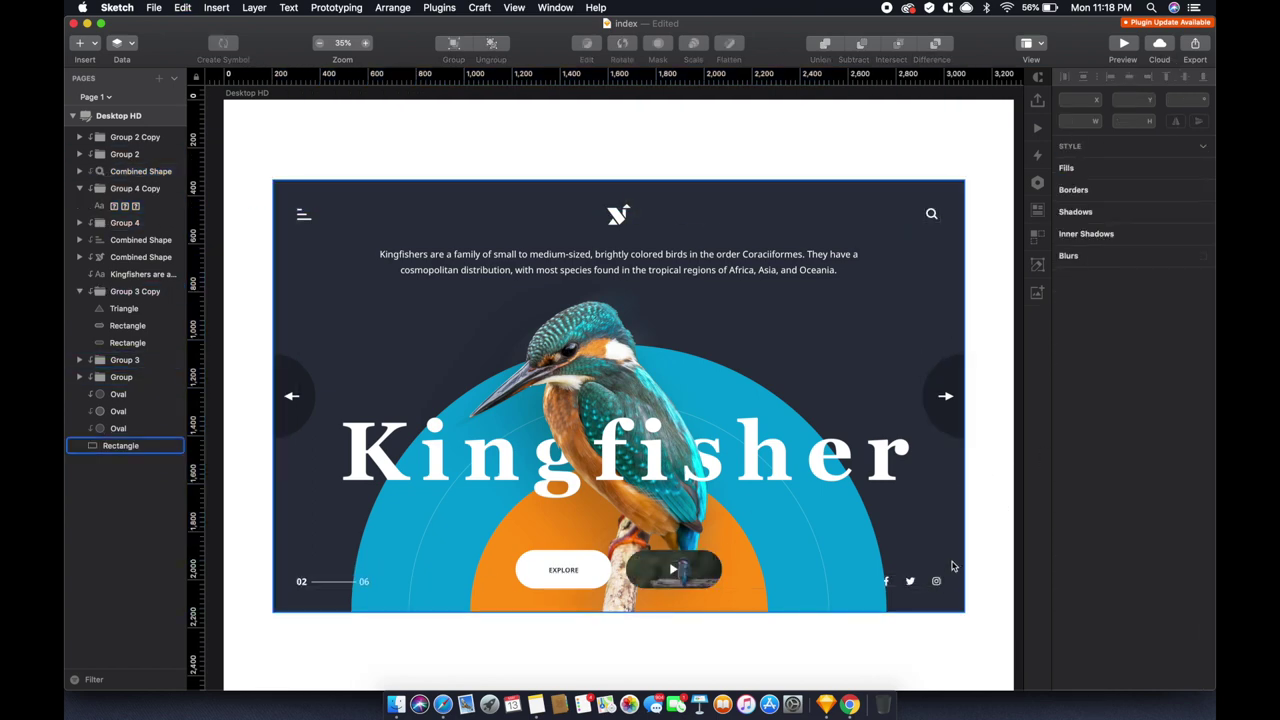
pyautogui.keyDown('shift'); pyautogui.click(908, 580); pyautogui.keyUp('shift')
pyautogui.keyDown('shift'); pyautogui.click(335, 581); pyautogui.keyUp('shift')
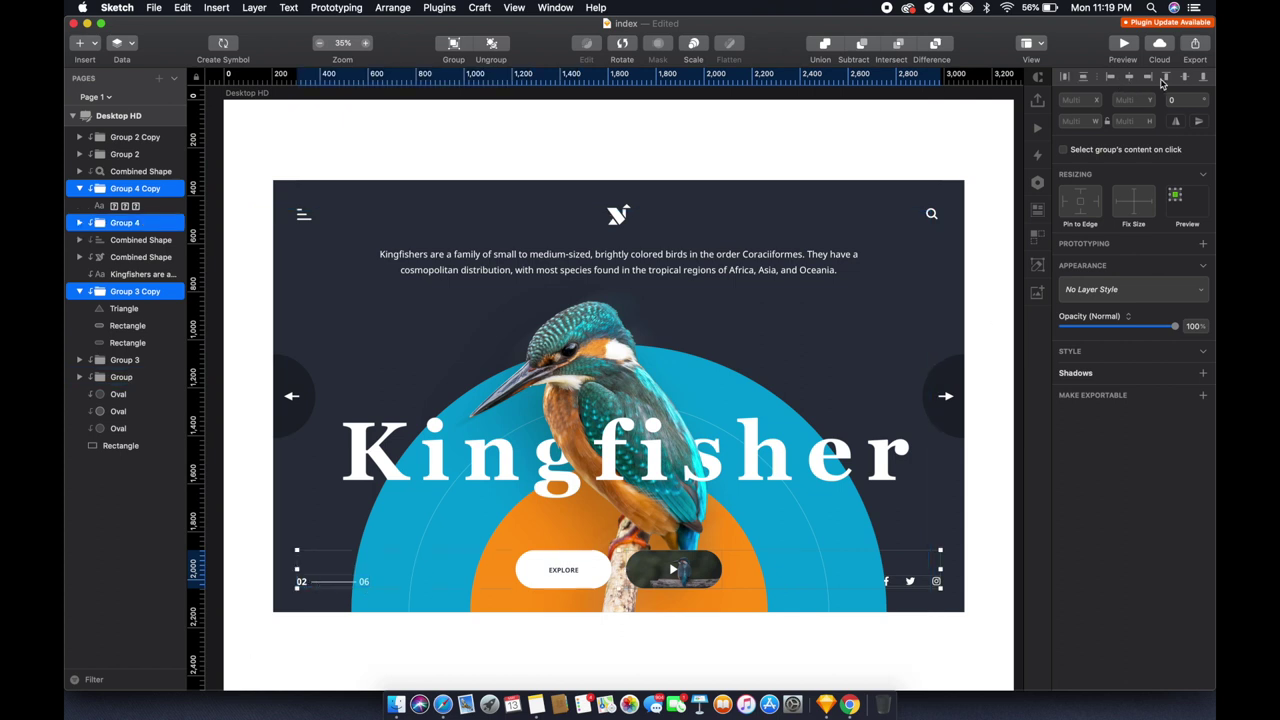
pyautogui.click(1184, 77)
pyautogui.click(978, 428)
pyautogui.hotkey('ctrl', 's')
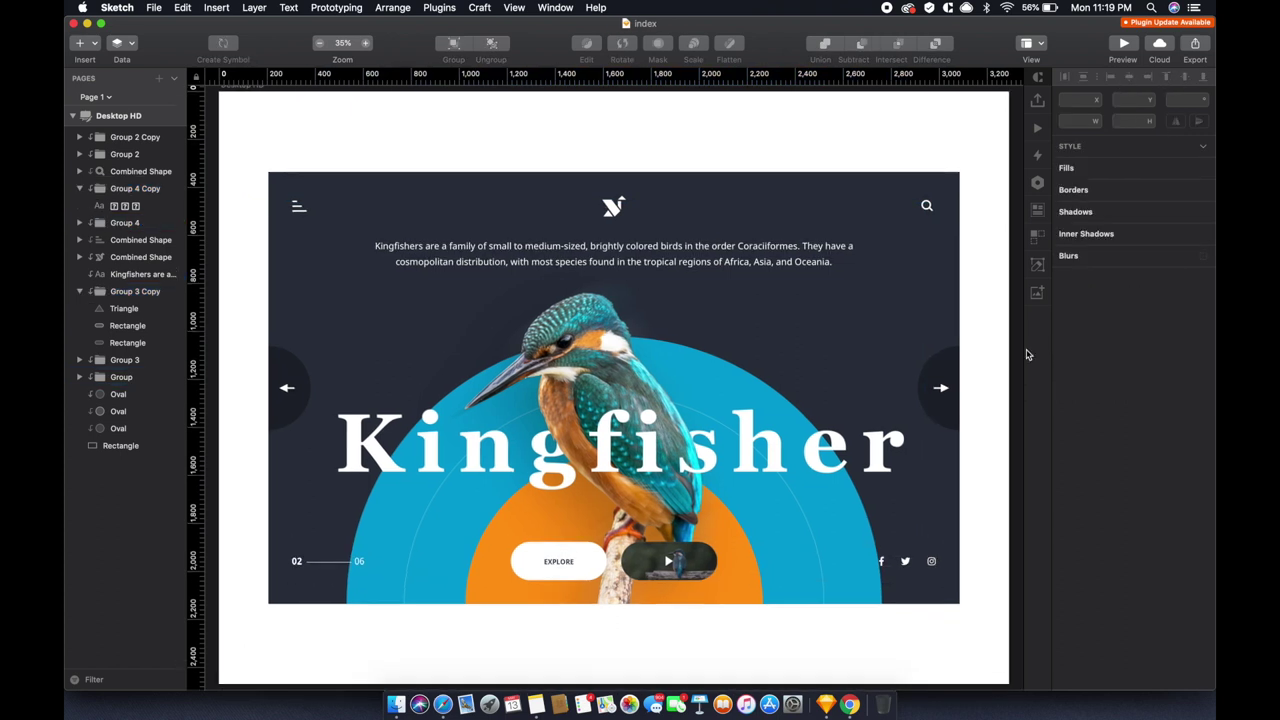
# Copy the kingfisher photo 1.png from Finder and paste it into the design
pyautogui.click(120, 445)
pyautogui.click(396, 704)
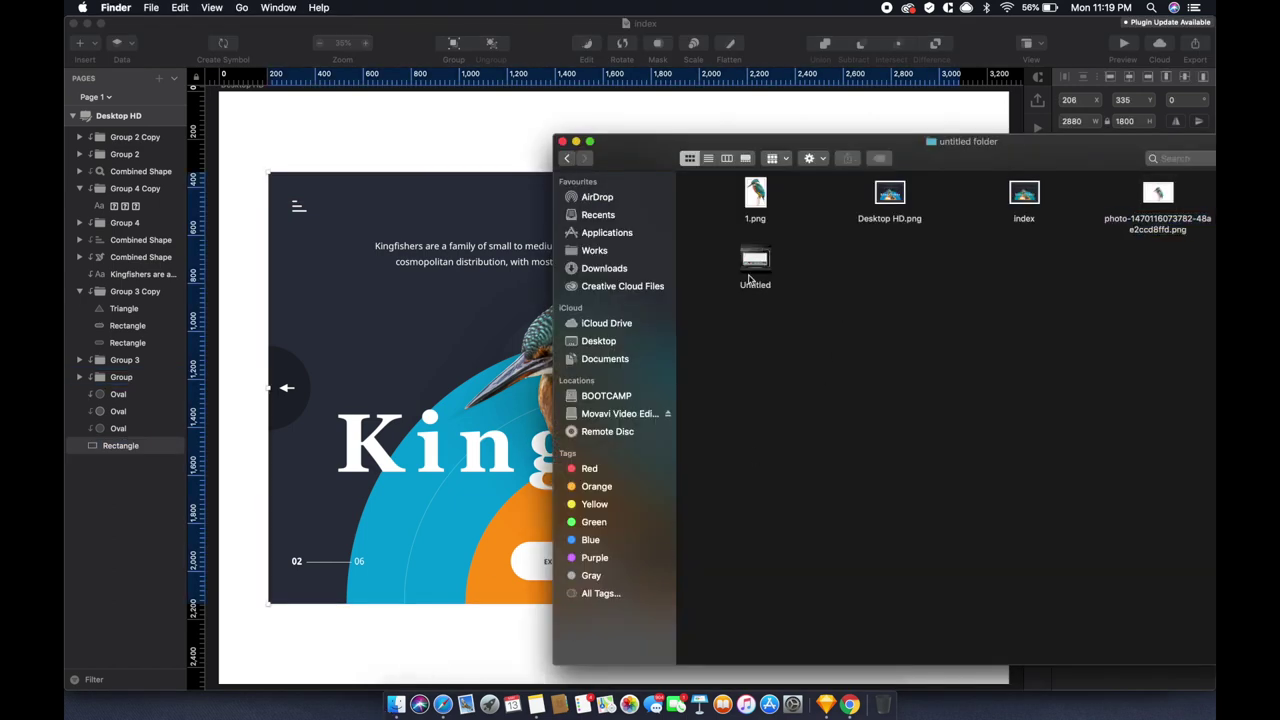
pyautogui.press('super+Up')
pyautogui.click(740, 200)
pyautogui.press('space')
pyautogui.press('space')
pyautogui.press('super+Tab')
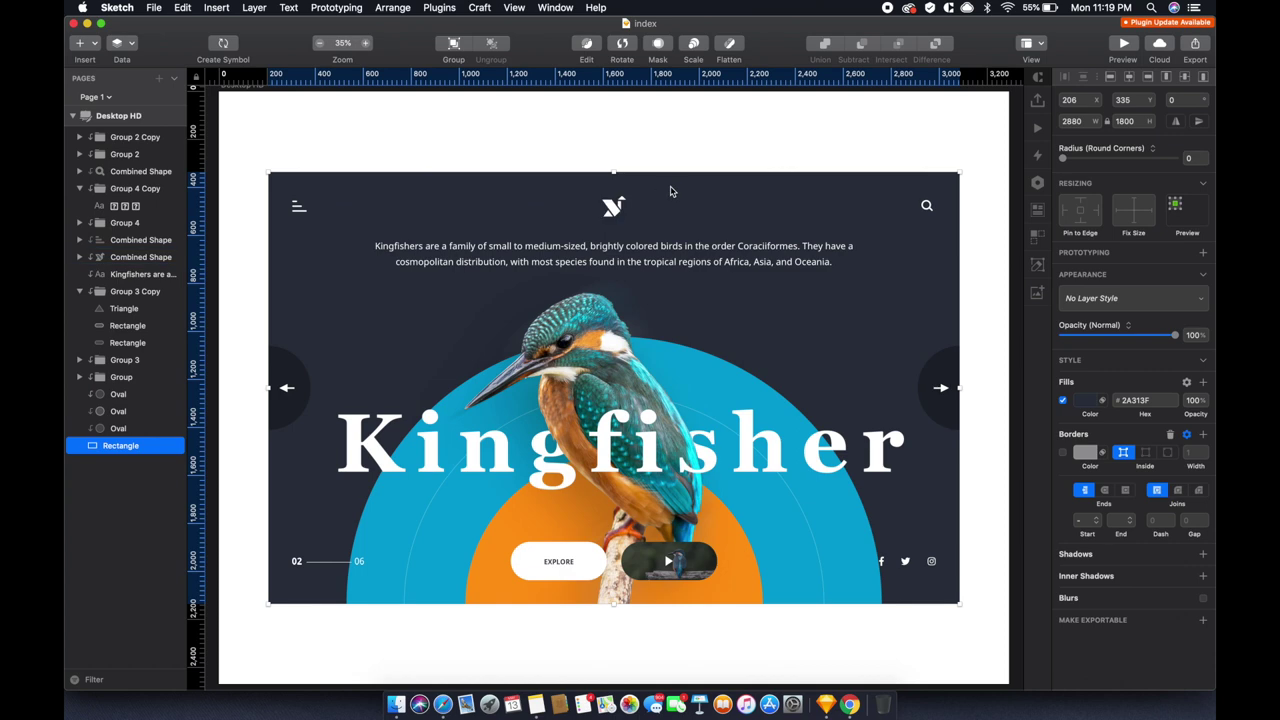
pyautogui.press('super+v')
# Enlarge the pasted kingfisher photo to 2047×3126, fade it to about 6% opacity, and save
pyautogui.press('super+minus')
pyautogui.press('super+minus')
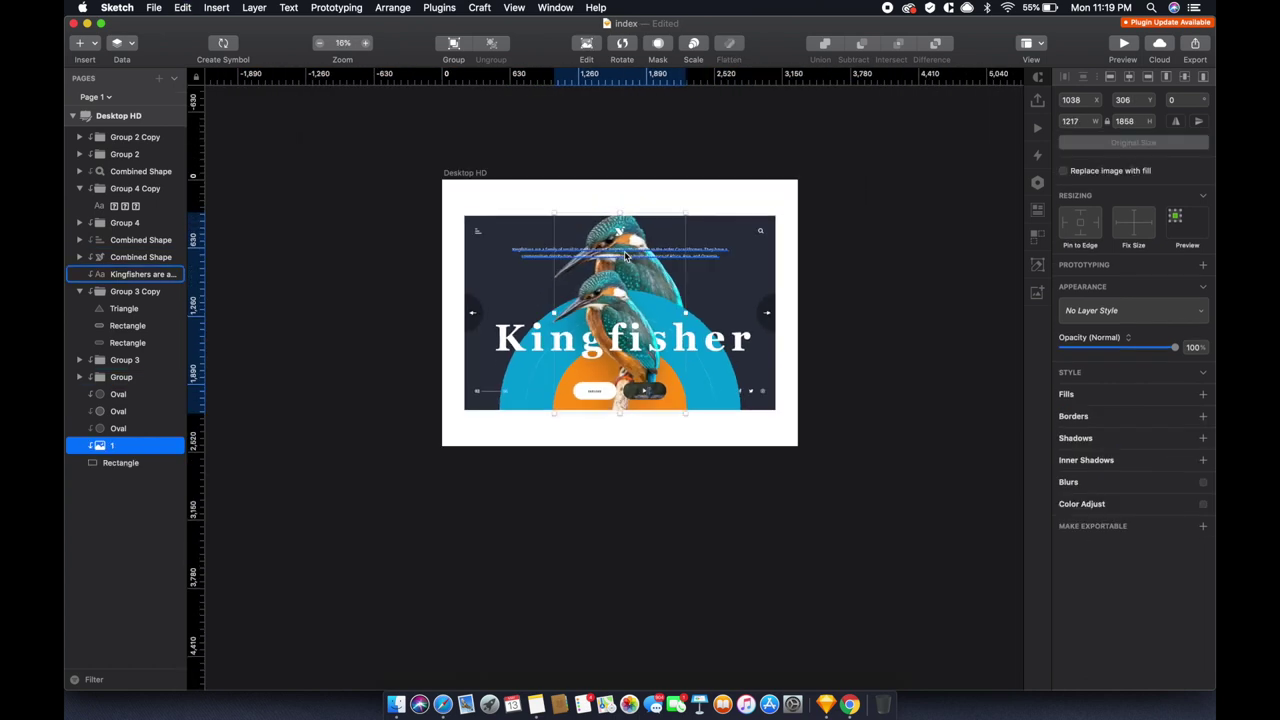
pyautogui.moveTo(685, 413); pyautogui.dragTo(737, 520)
pyautogui.moveTo(645, 241); pyautogui.dragTo(618, 198)
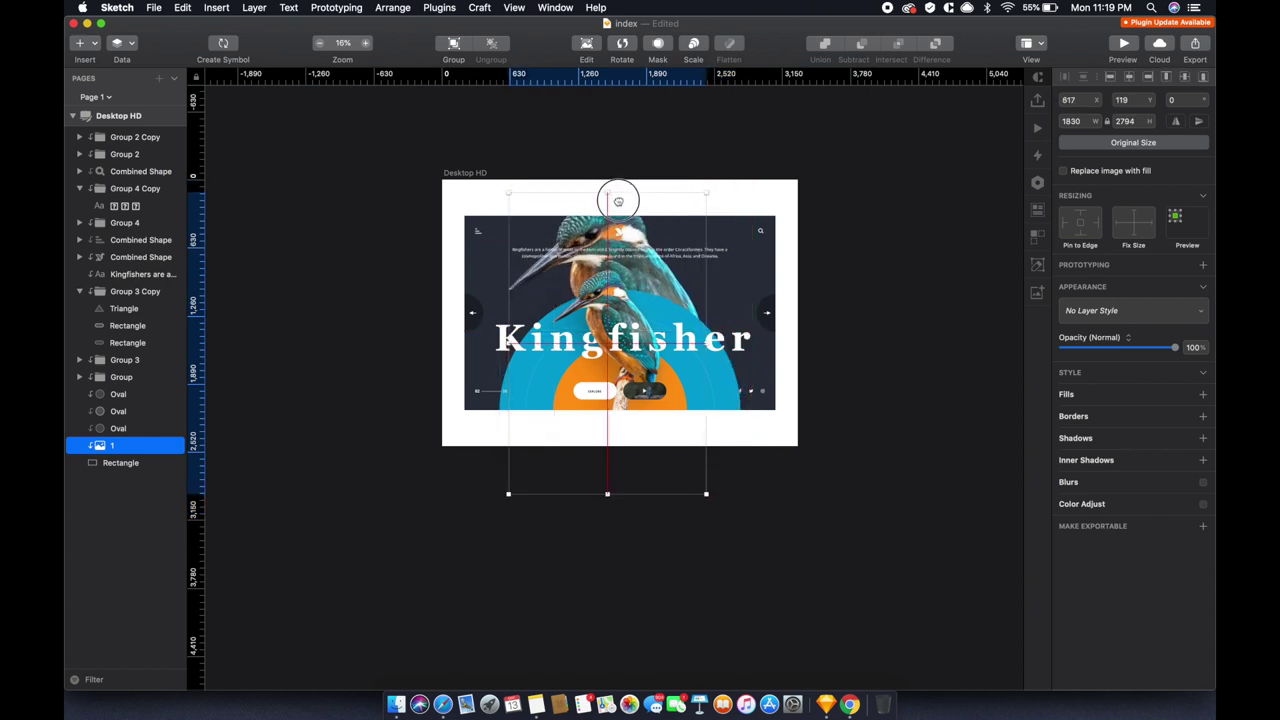
pyautogui.moveTo(706, 487); pyautogui.dragTo(733, 524)
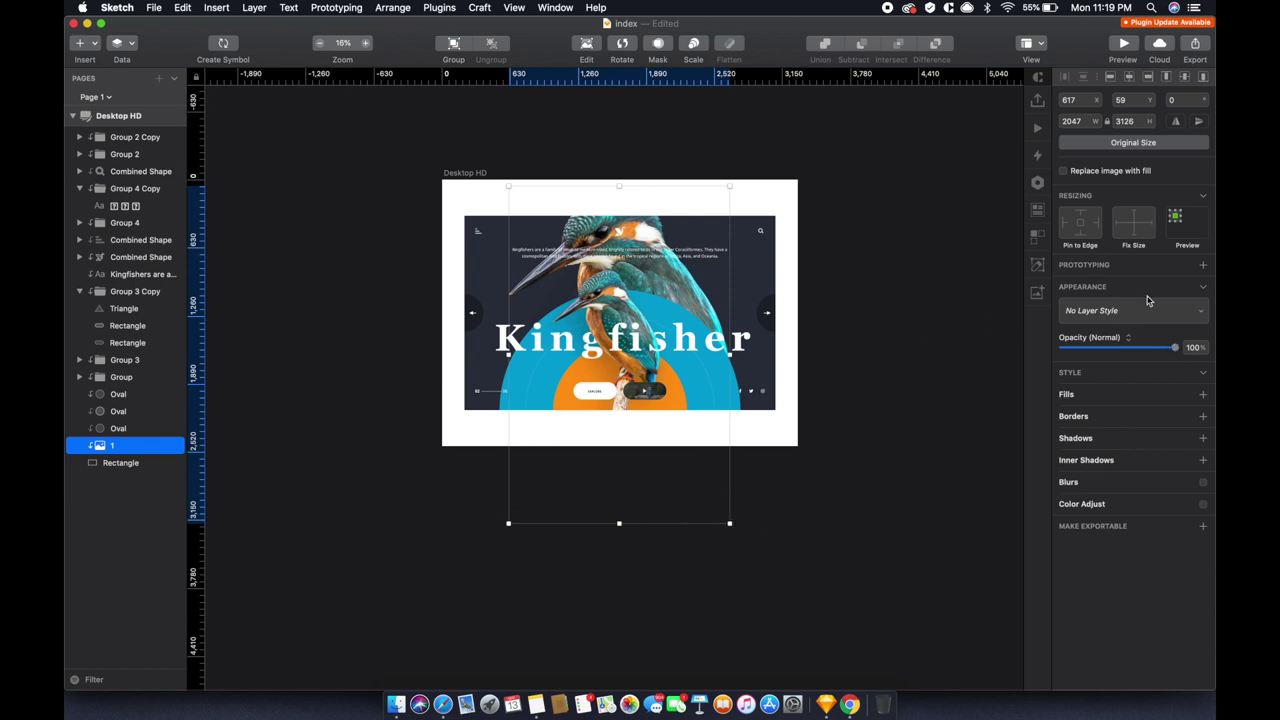
pyautogui.moveTo(1174, 347); pyautogui.dragTo(1069, 347)
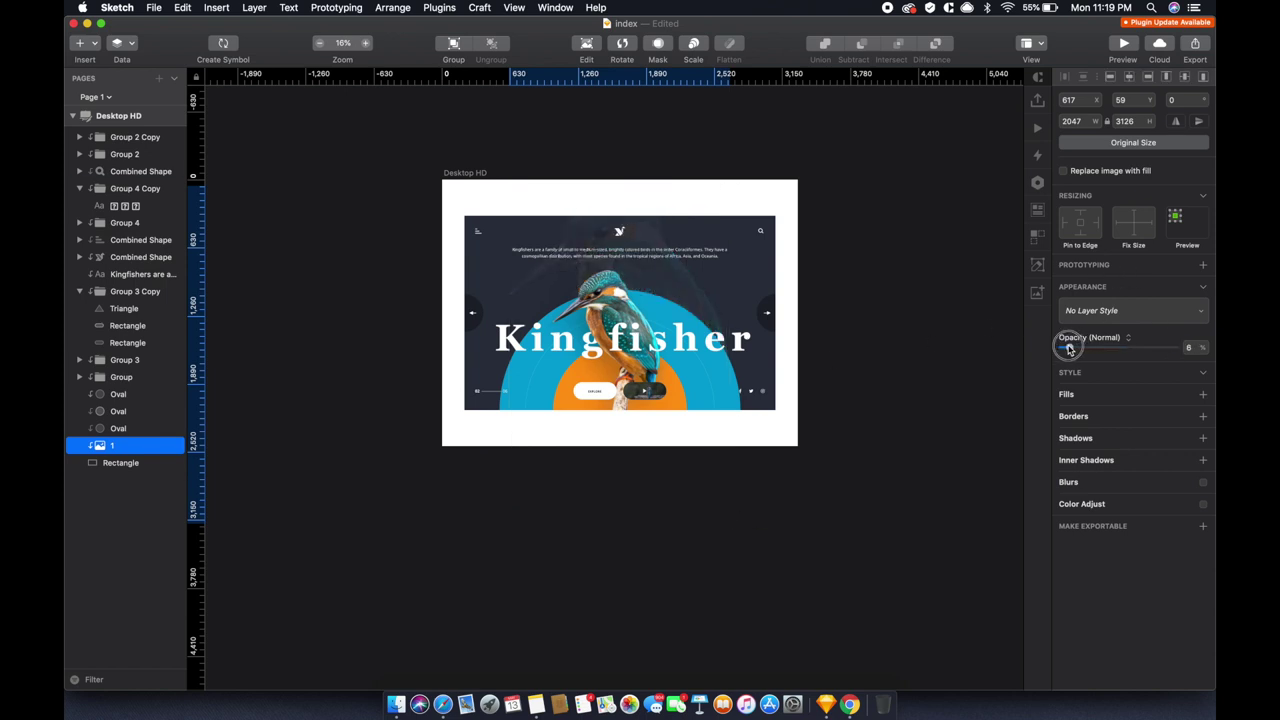
pyautogui.press('super+s')
pyautogui.press('super+s')
pyautogui.click(913, 294)
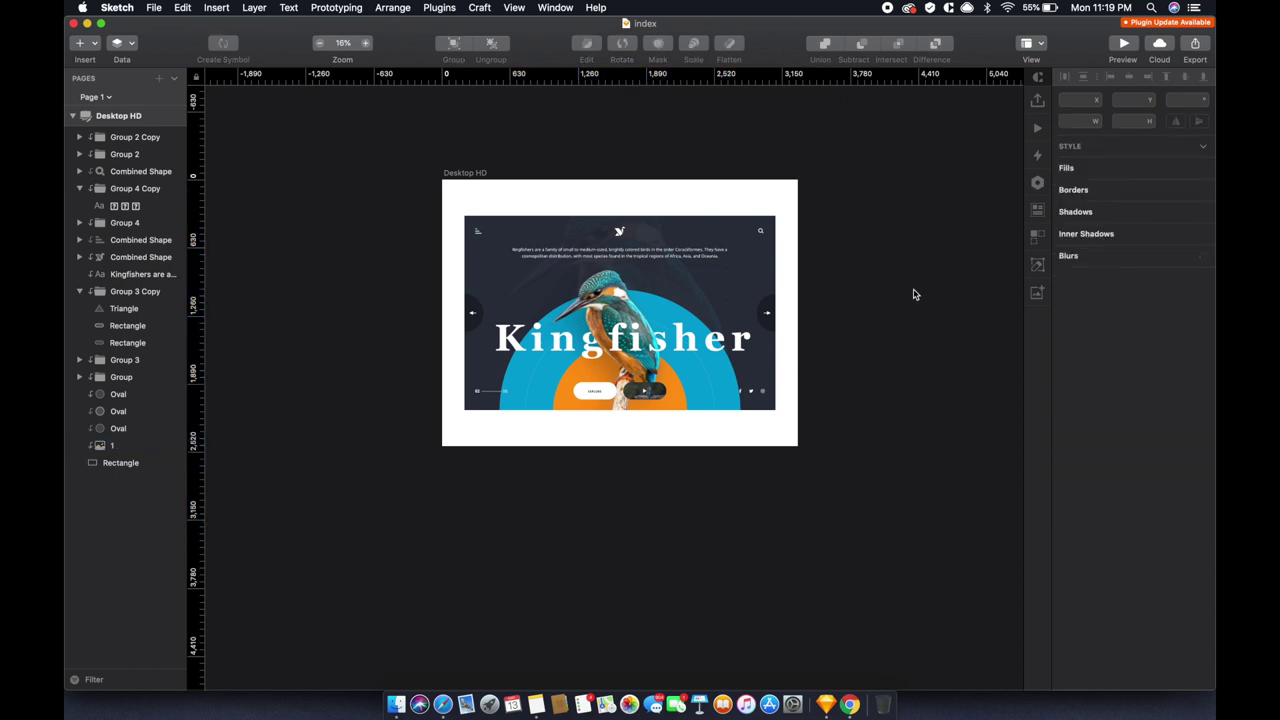
pyautogui.press('super+1')
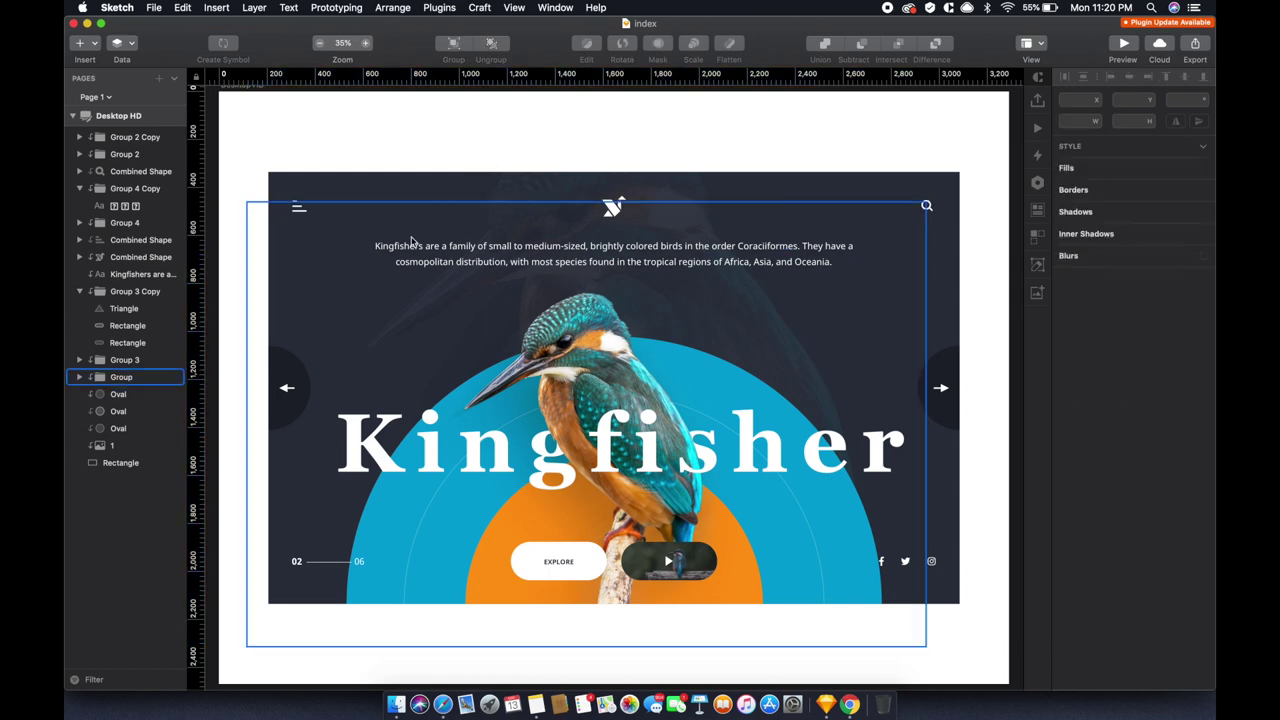
# Give the Desktop HD artboard a slate blue-grey background colour
pyautogui.click(120, 463)
pyautogui.click(118, 115)
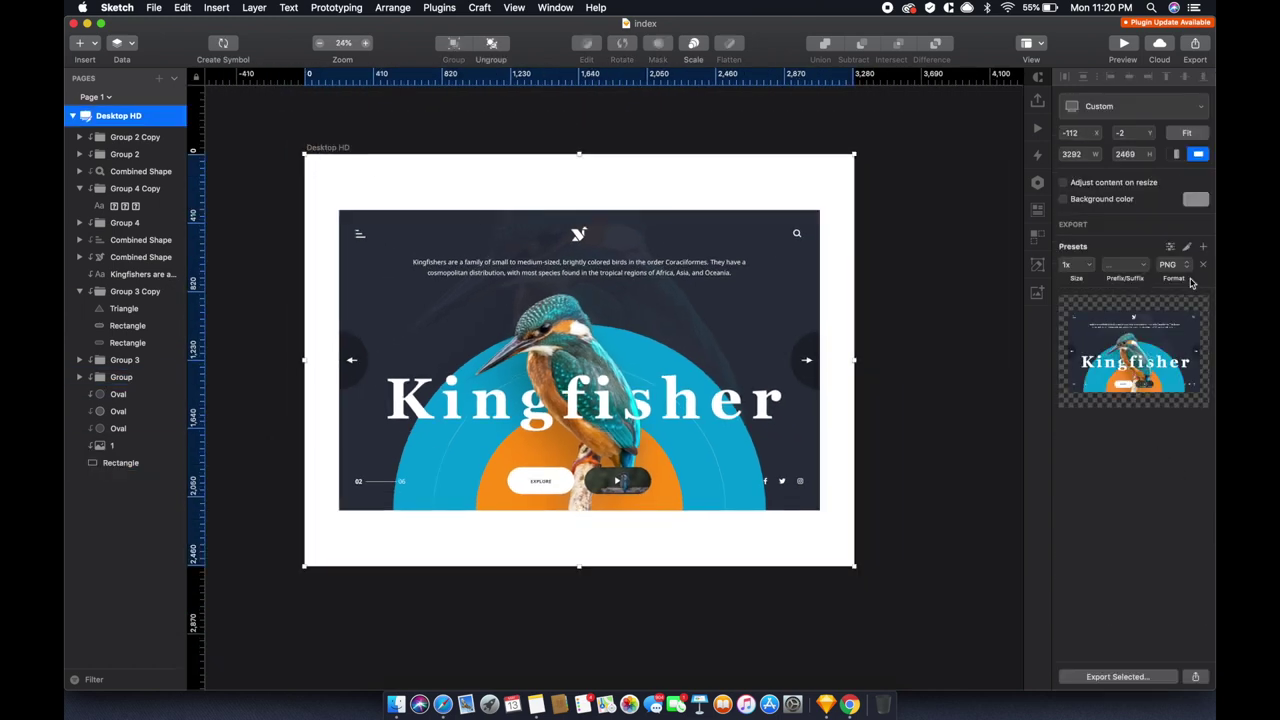
pyautogui.click(1101, 199)
pyautogui.click(1195, 199)
pyautogui.click(1075, 344)
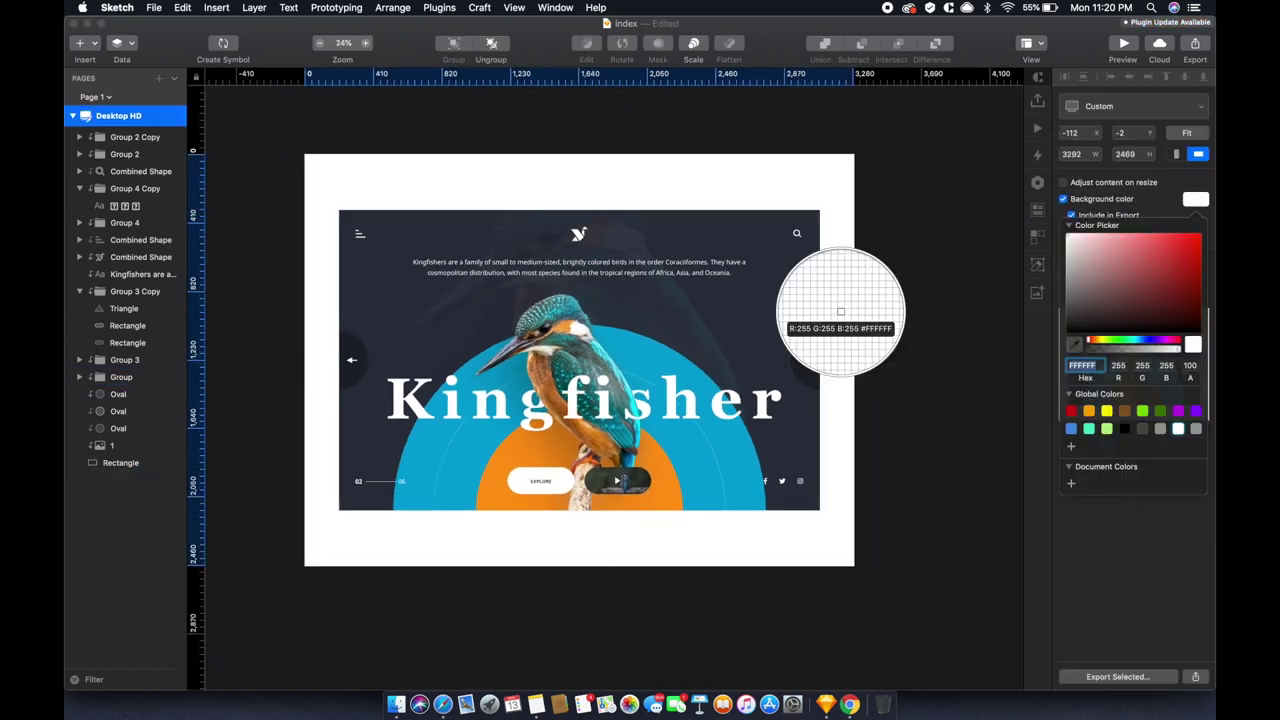
pyautogui.click(938, 340)
pyautogui.click(1109, 303)
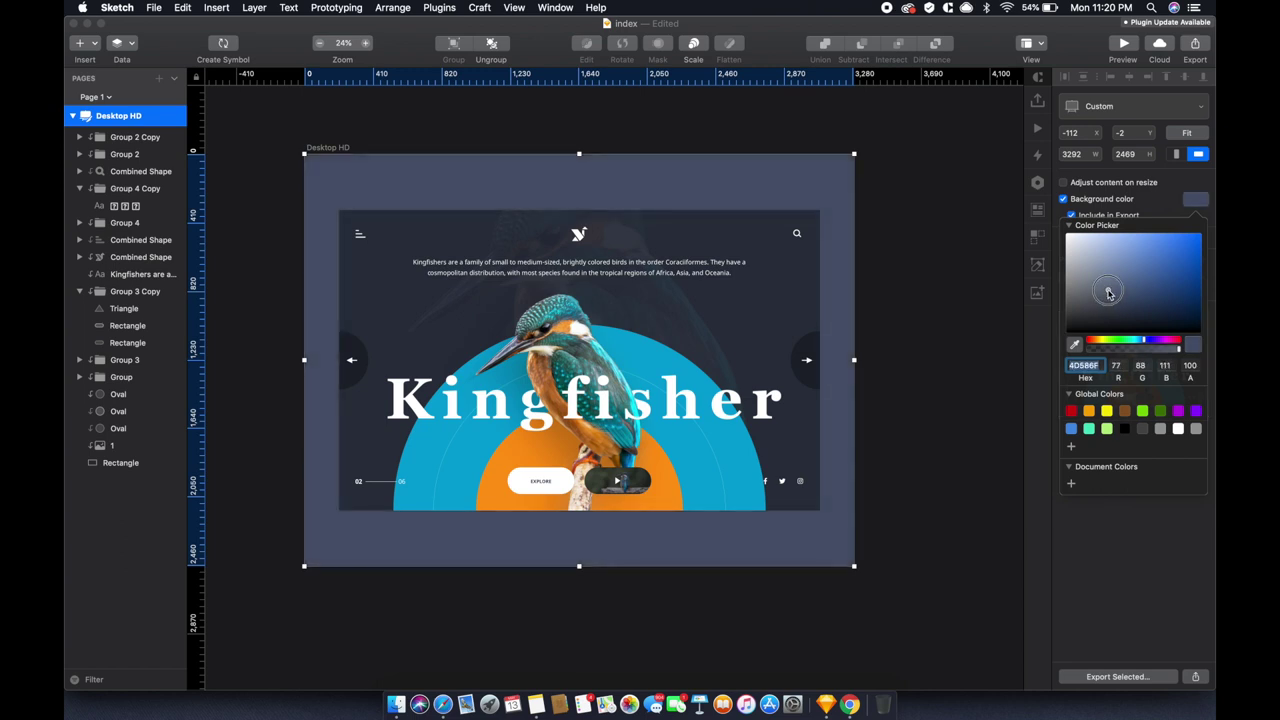
pyautogui.click(1059, 326)
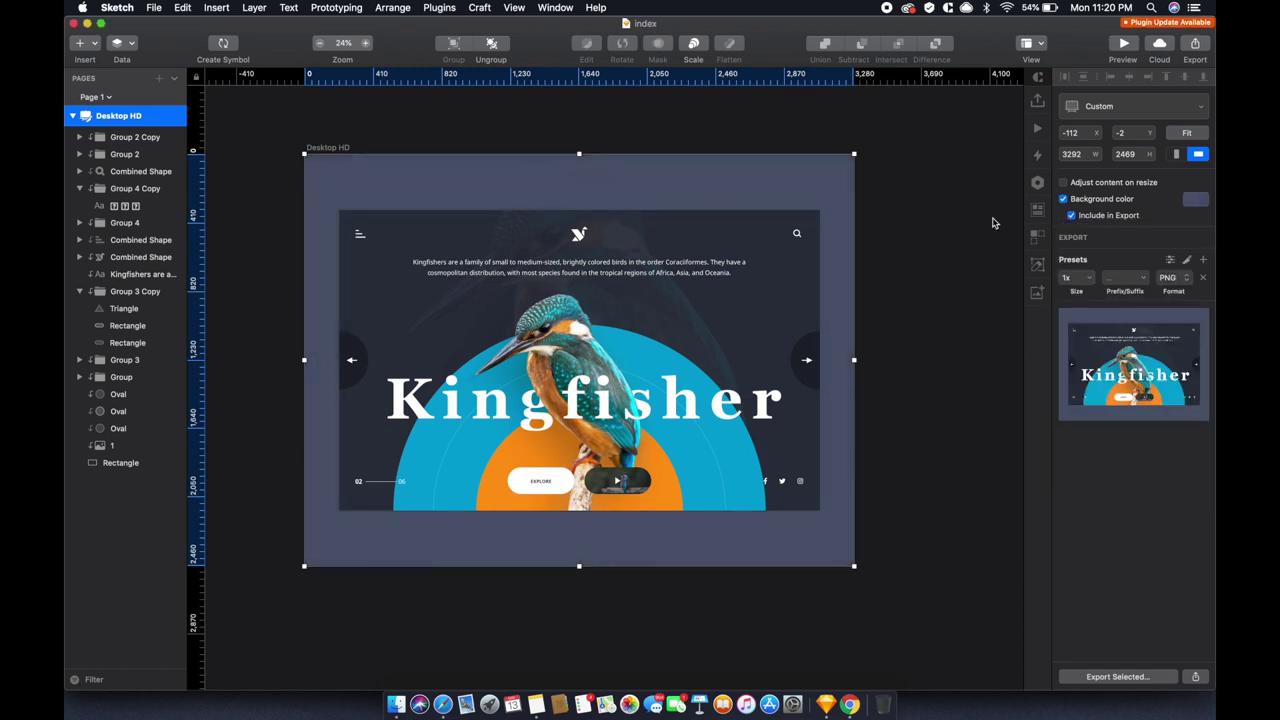
# Export the Desktop HD artboard as index PNG
pyautogui.click(748, 141)
pyautogui.click(330, 148)
pyautogui.press('super+shift+e')
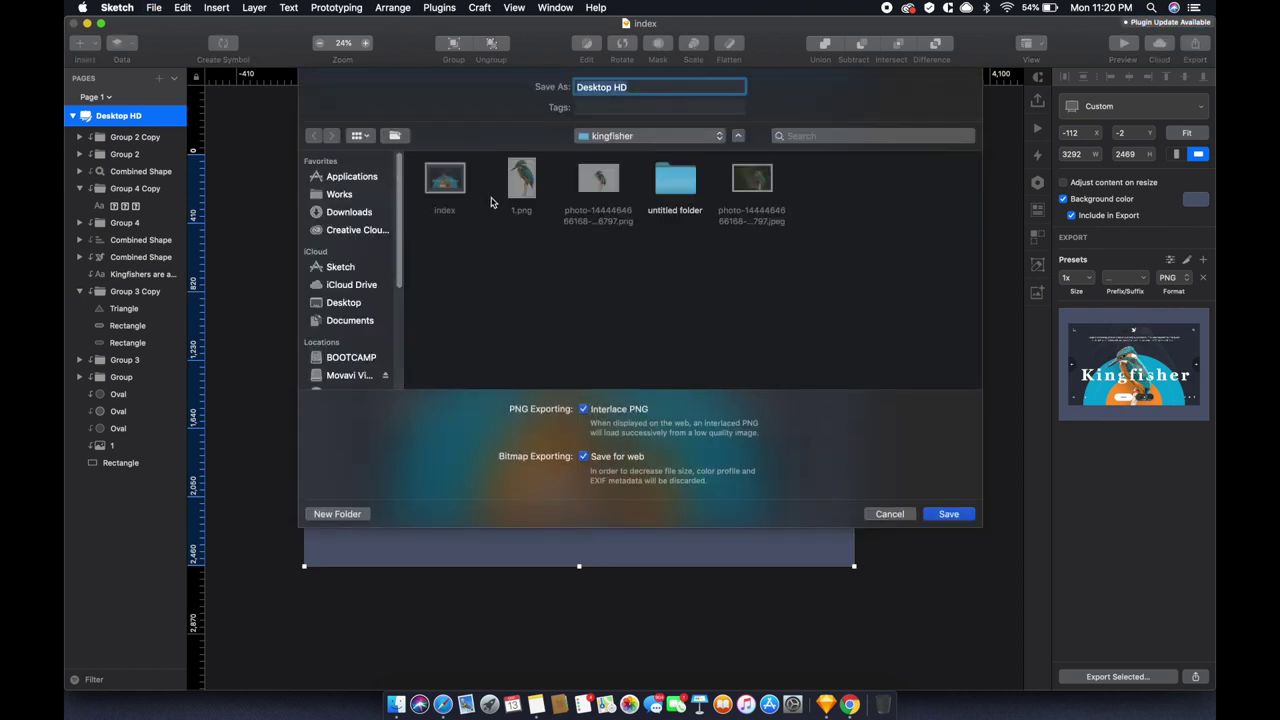
pyautogui.write('index')
pyautogui.click(948, 514)
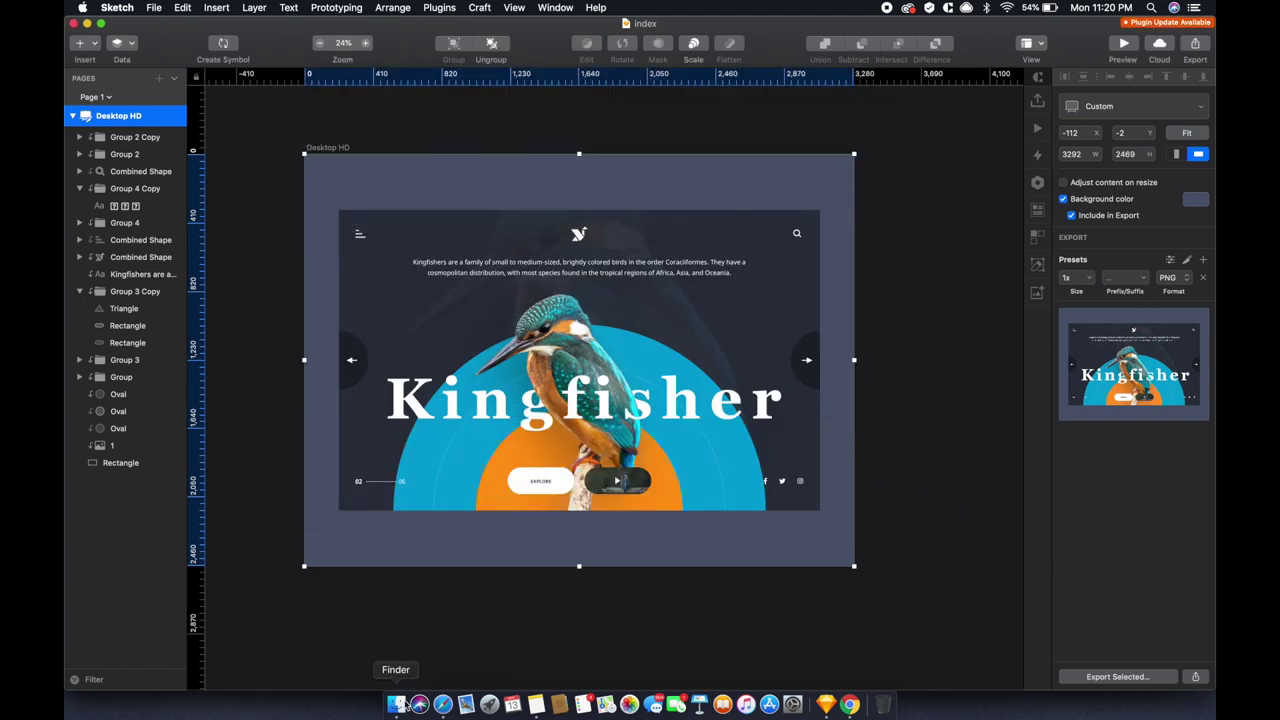
# Open the exported index.png from the kingfisher folder in Finder
pyautogui.click(398, 692)
pyautogui.click(900, 200)
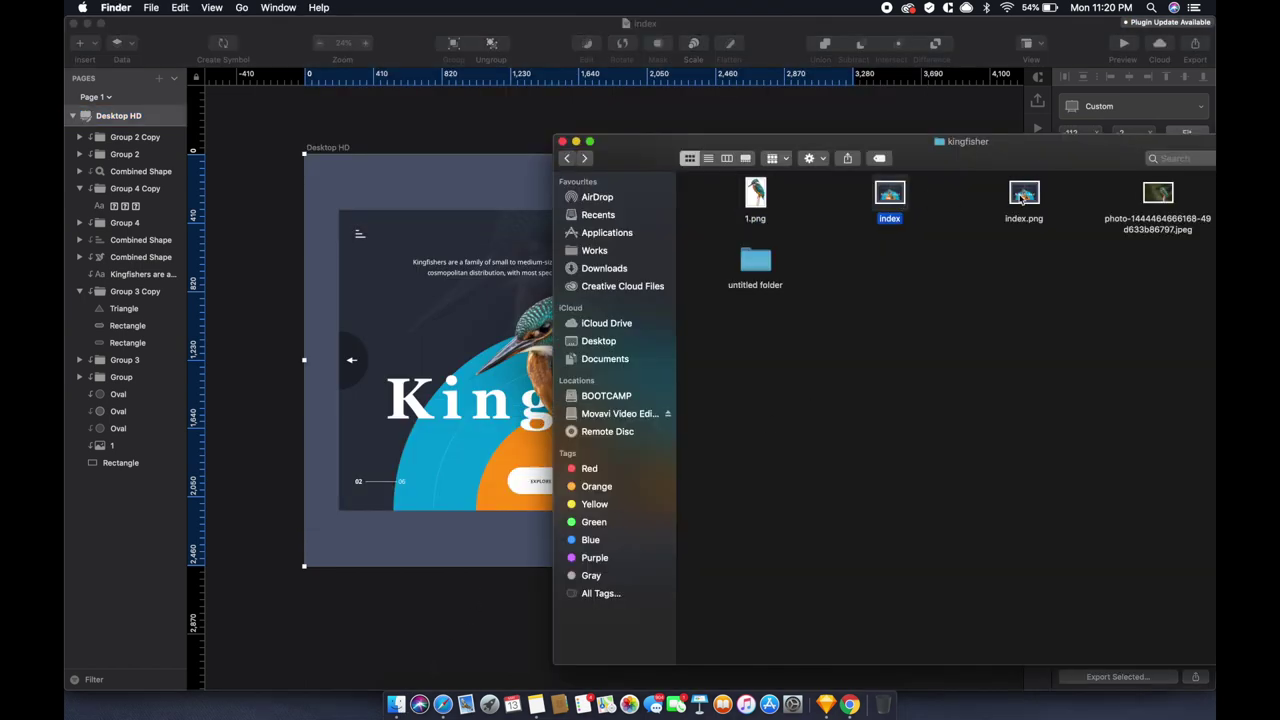
pyautogui.doubleClick(1022, 198)
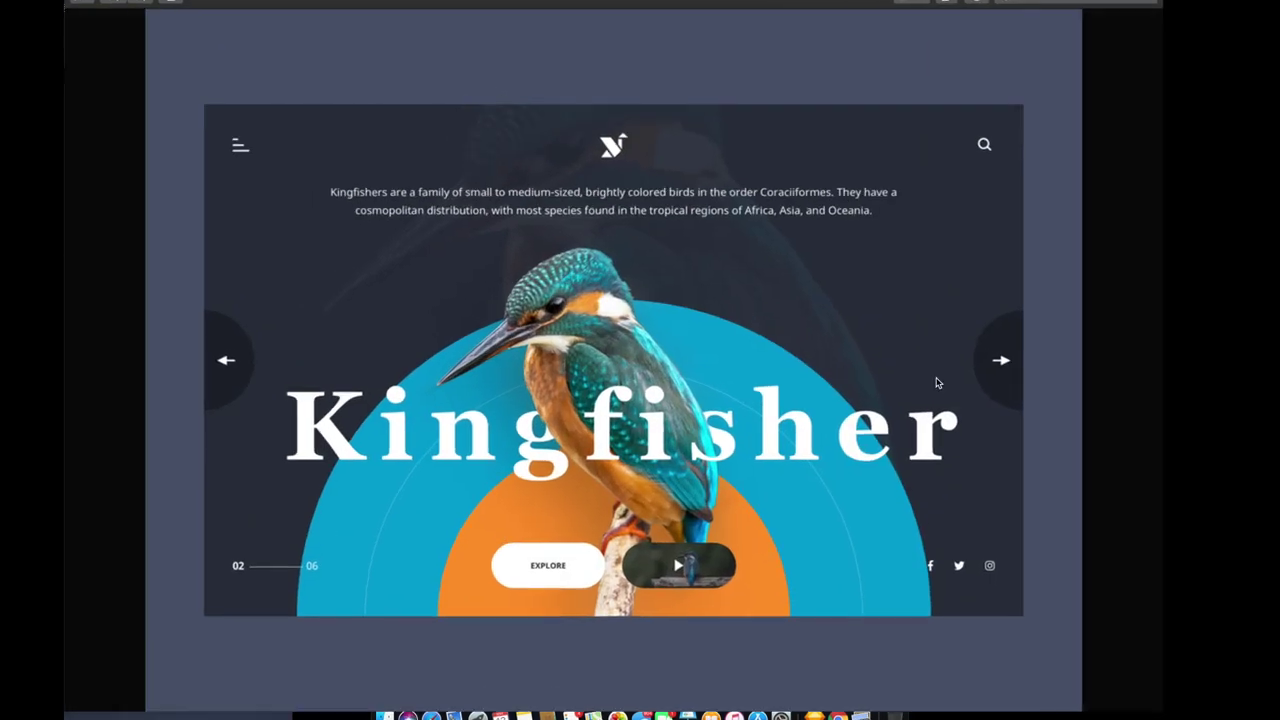